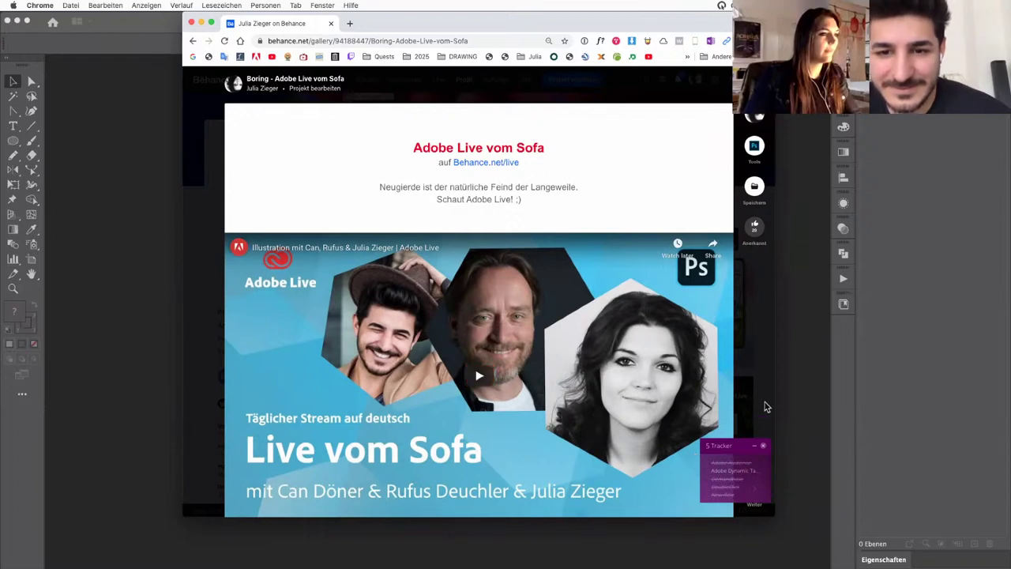
# Step: Bring the large BORING illustration of the Behance project into view and enlarge the browser window to fill the screen
pyautogui.scroll(-5, 713, 430)
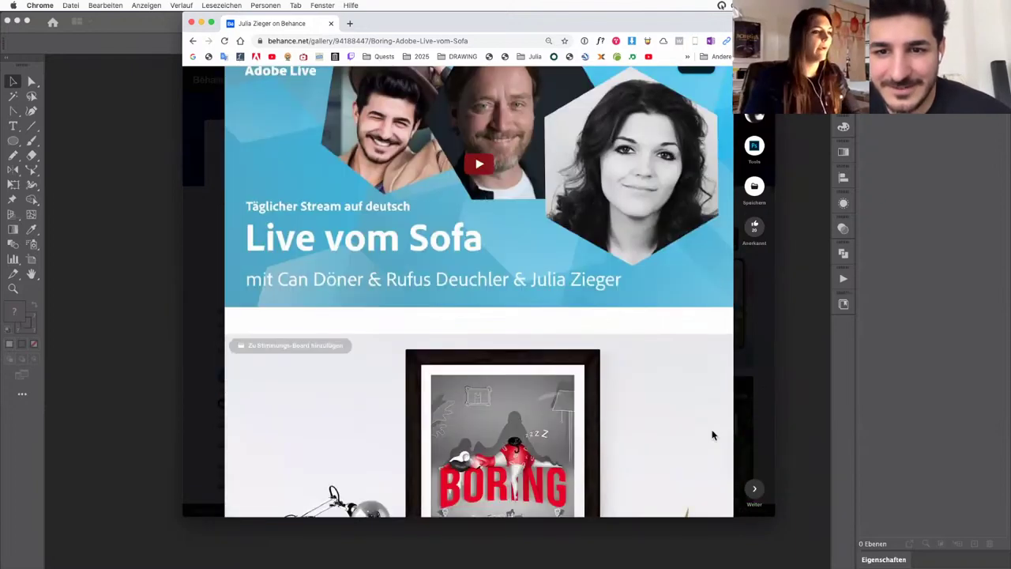
pyautogui.scroll(-15, 713, 434)
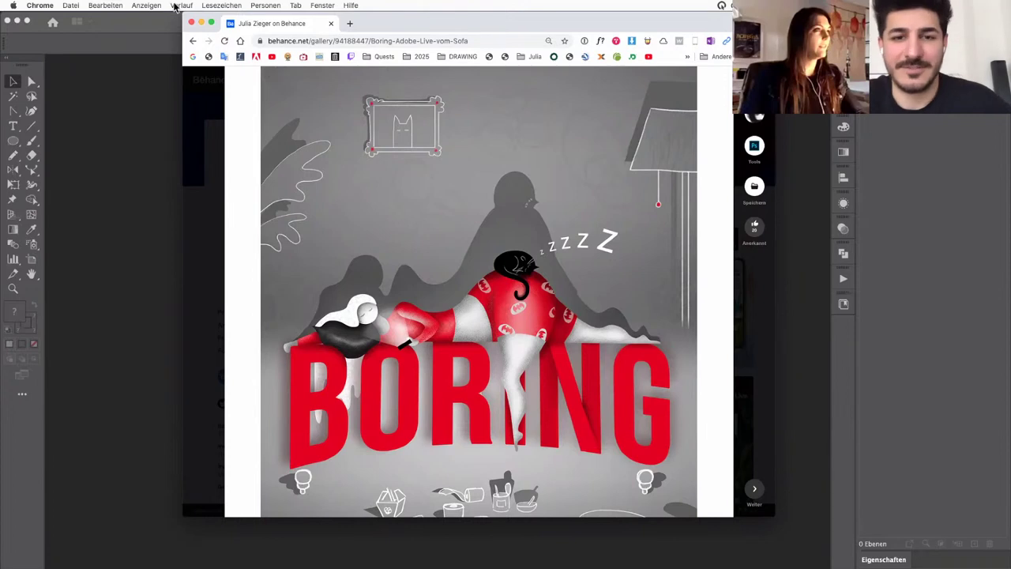
pyautogui.click(321, 5)
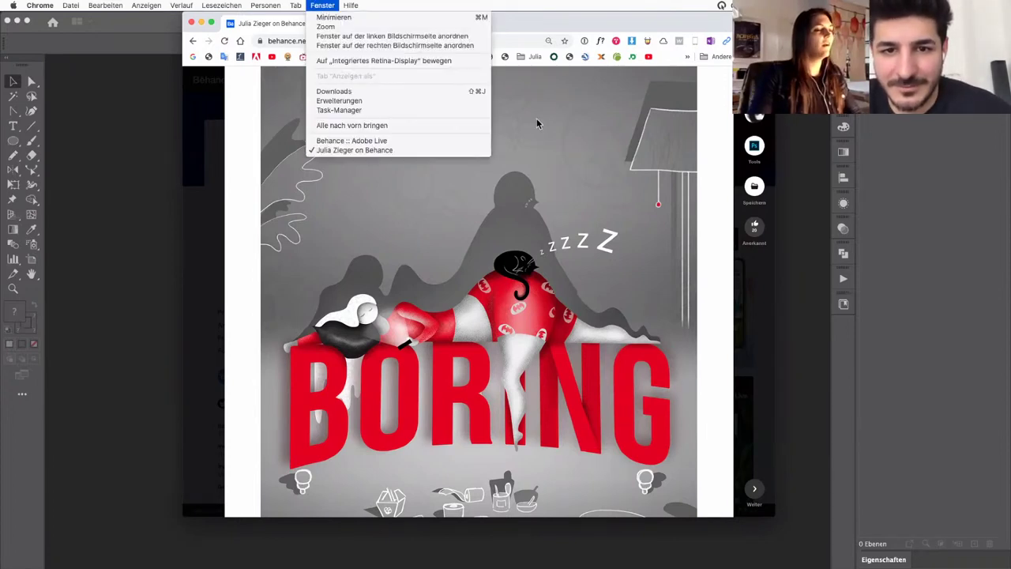
pyautogui.click(423, 116)
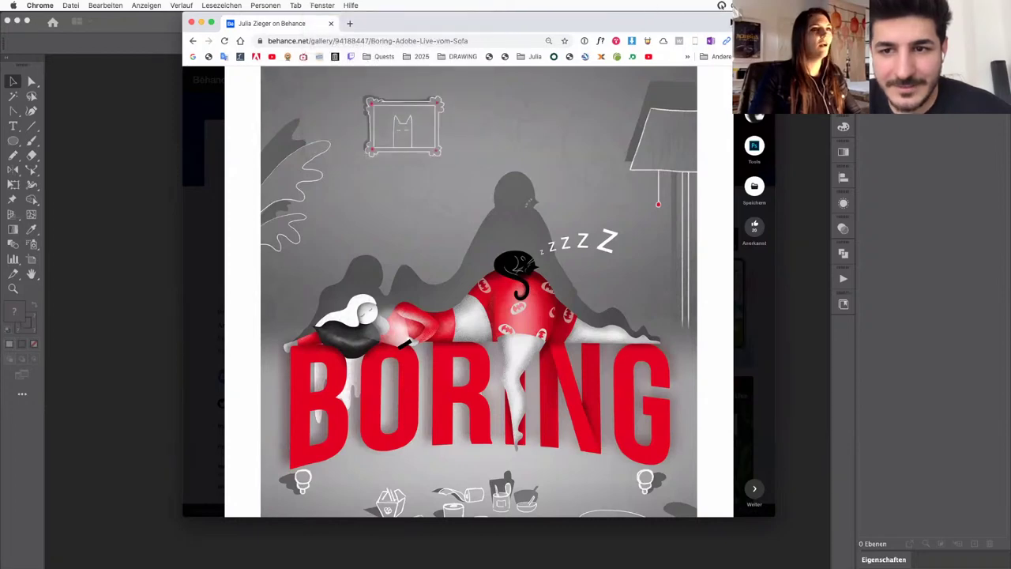
pyautogui.doubleClick(664, 17)
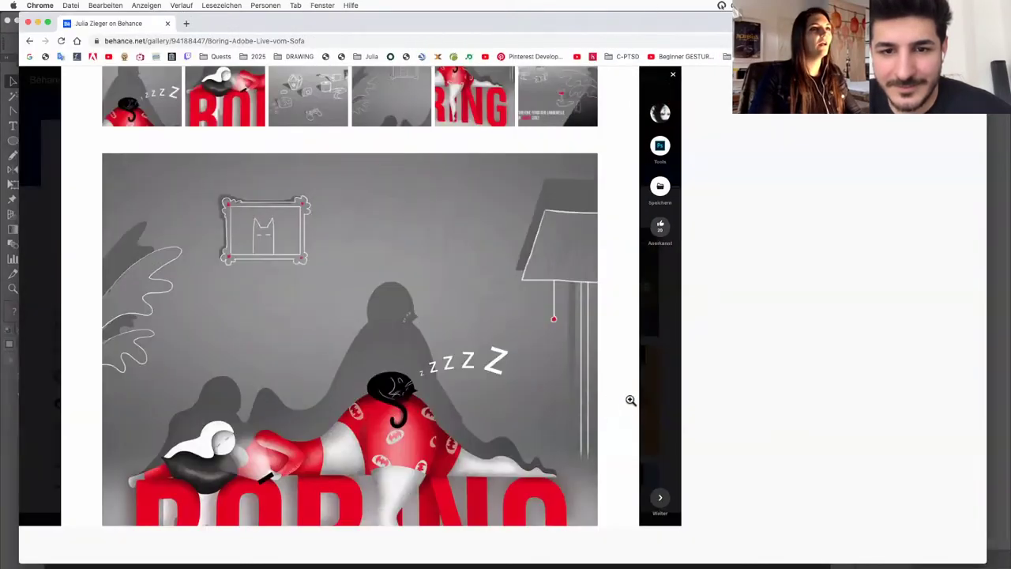
pyautogui.press('ctrl+super+f')
# Step: Examine the full BORING poster, from the framed cat and sleeping figure down to the floor doodles and the slogan
pyautogui.scroll(-4, 776, 440)
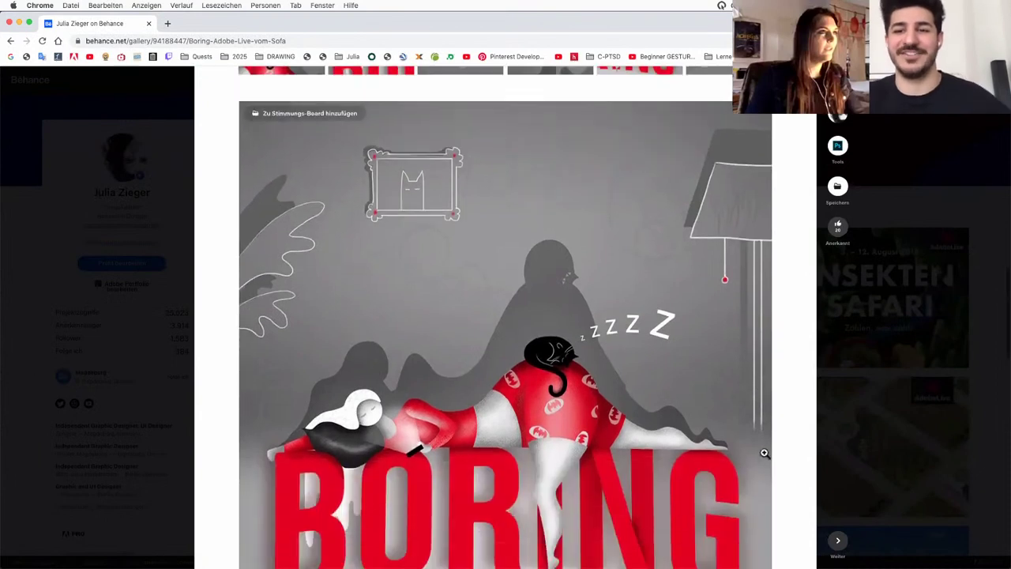
pyautogui.scroll(1, 763, 457)
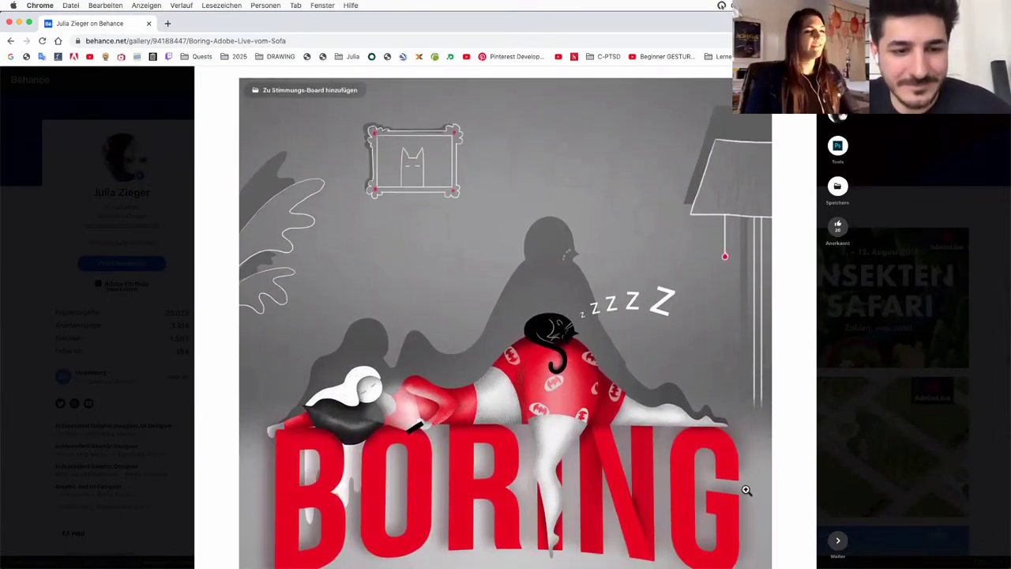
pyautogui.scroll(-1, 756, 451)
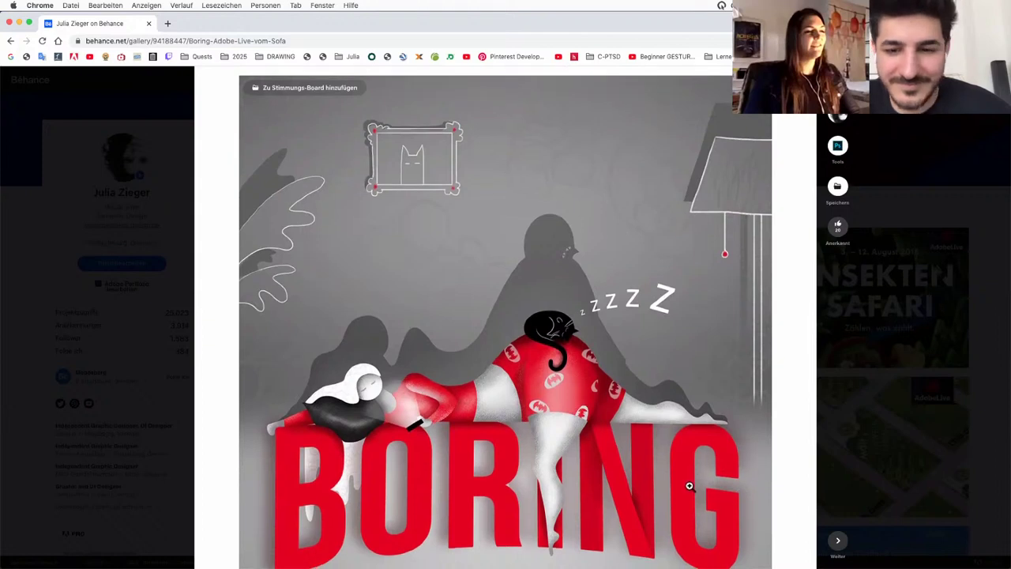
pyautogui.scroll(-5, 684, 482)
pyautogui.scroll(-4, 691, 466)
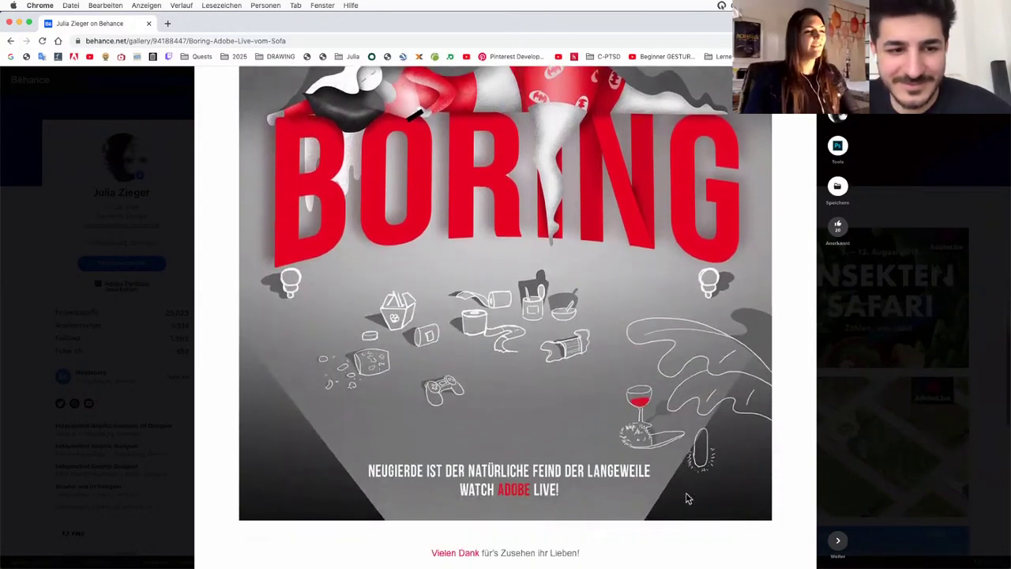
pyautogui.scroll(2, 698, 420)
pyautogui.scroll(6, 699, 420)
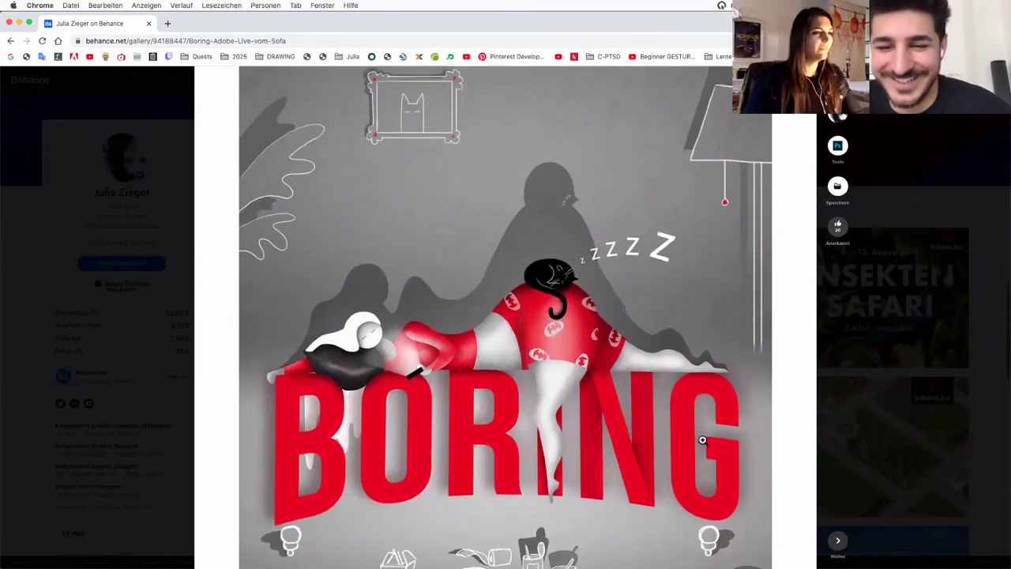
pyautogui.scroll(1, 699, 441)
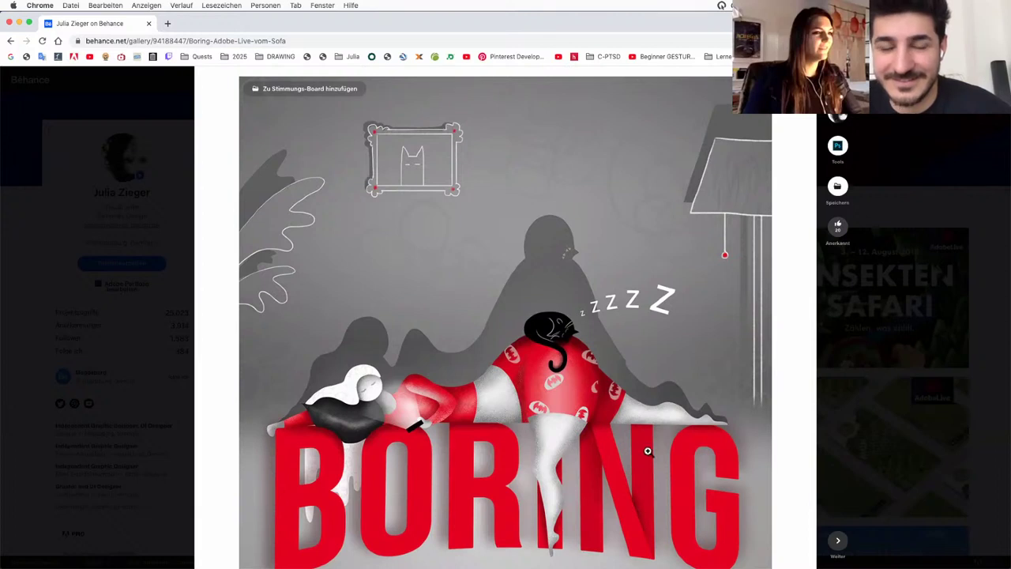
pyautogui.scroll(-3, 648, 482)
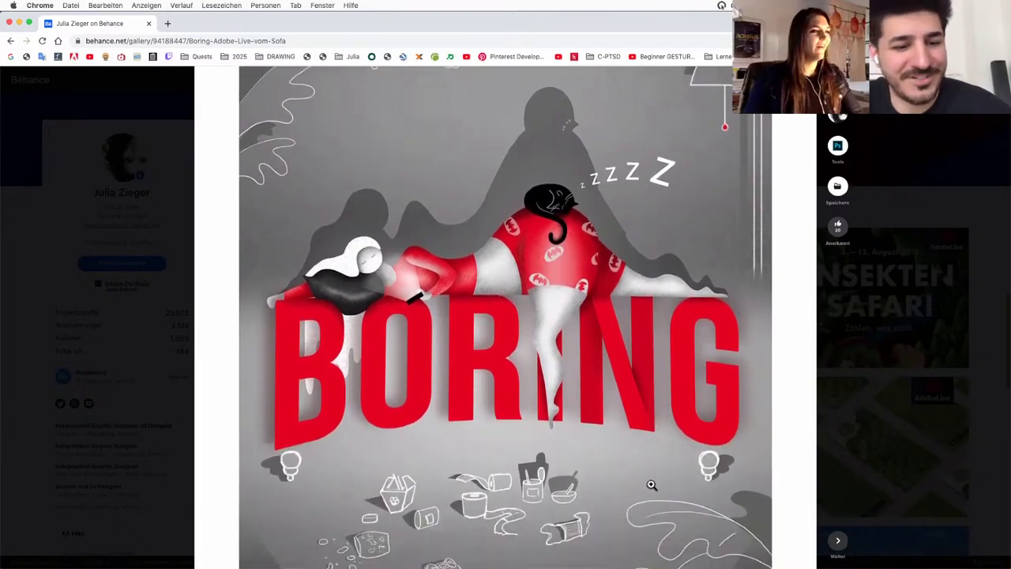
pyautogui.scroll(-2, 651, 486)
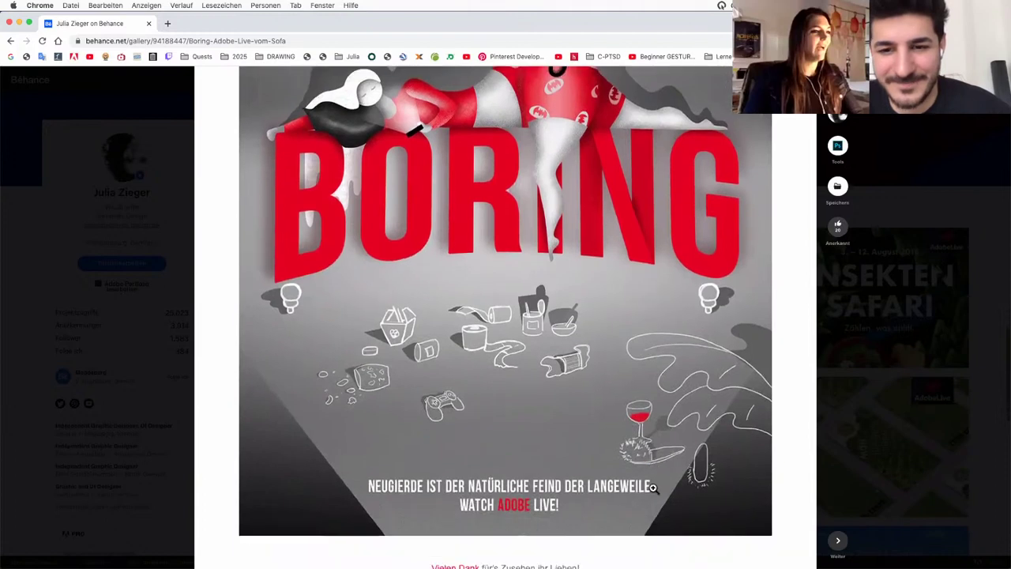
pyautogui.scroll(3, 653, 488)
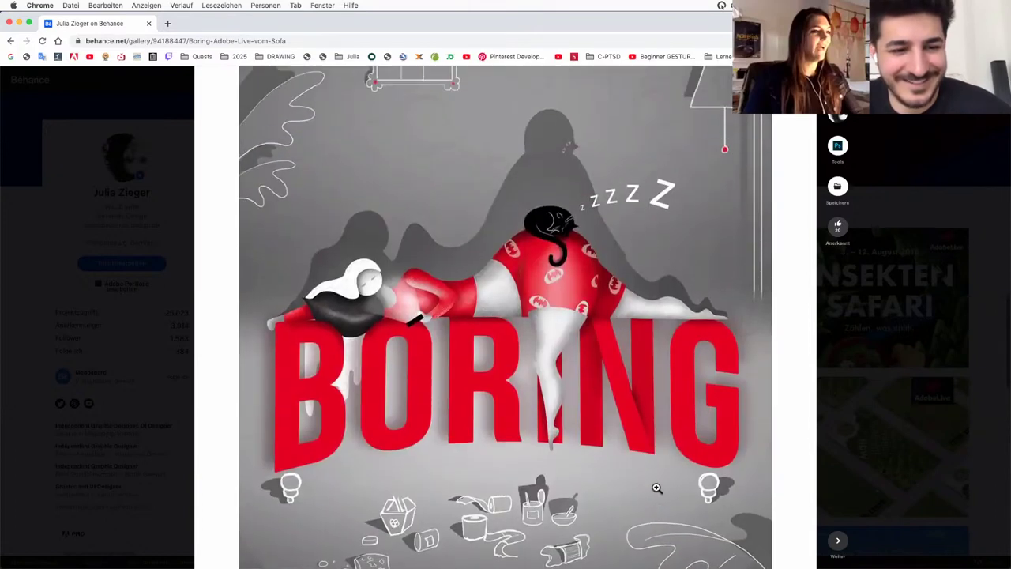
pyautogui.scroll(2, 659, 491)
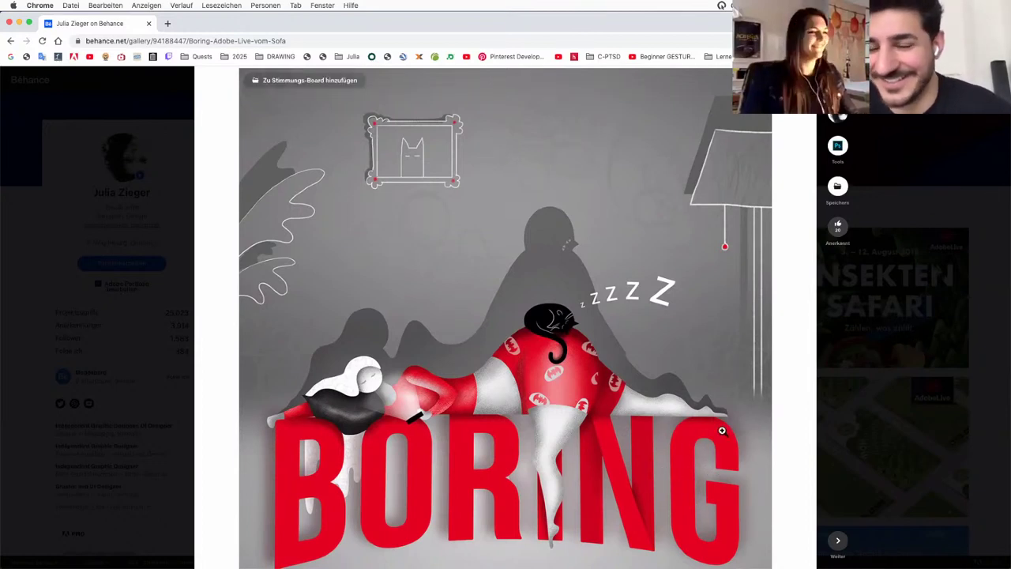
pyautogui.scroll(-5, 700, 419)
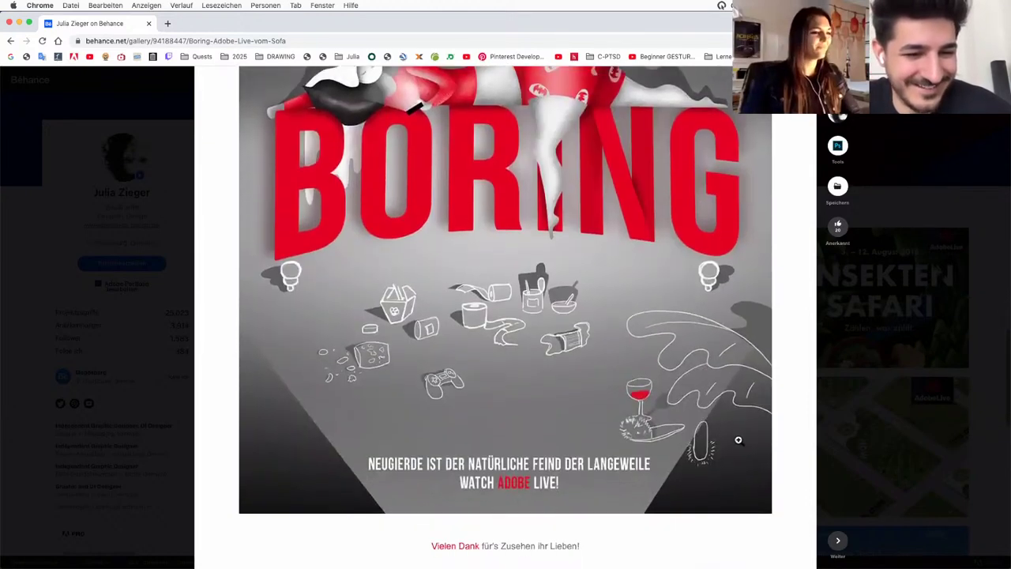
# Step: Switch from the browser to the empty Adobe Illustrator workspace
pyautogui.press('super+Tab')
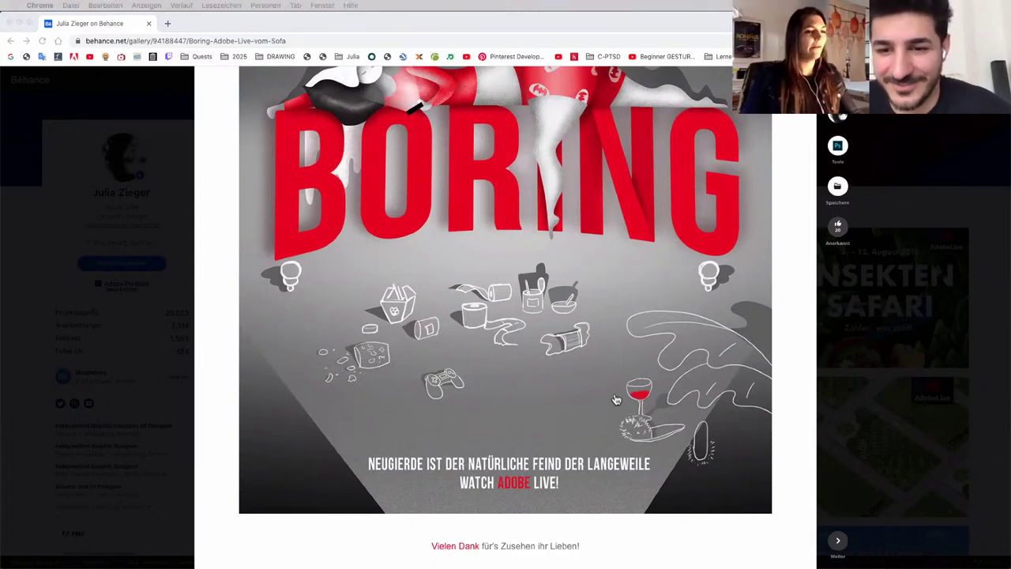
pyautogui.press('super+Tab')
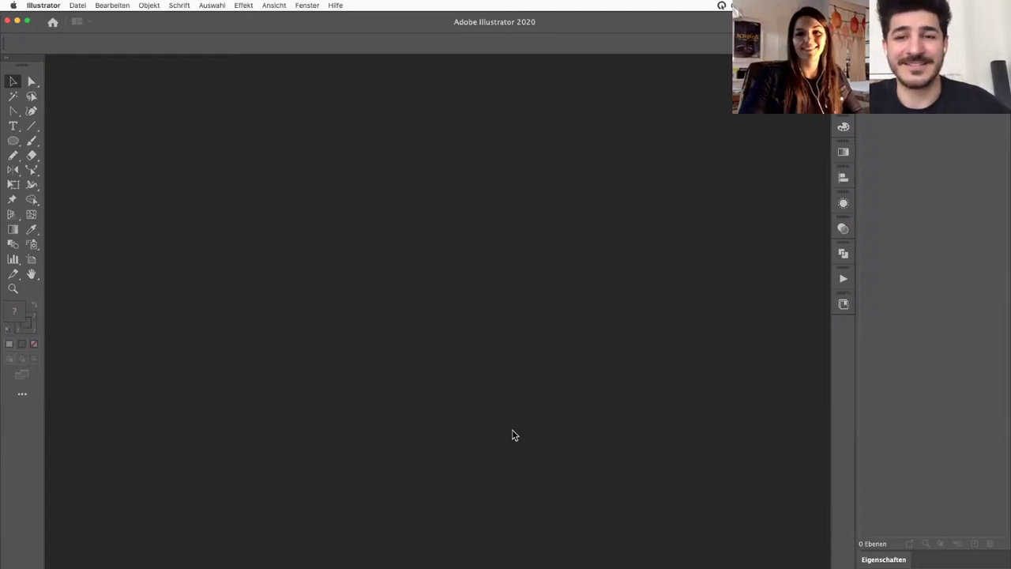
pyautogui.hotkey('ctrl', 'Left')
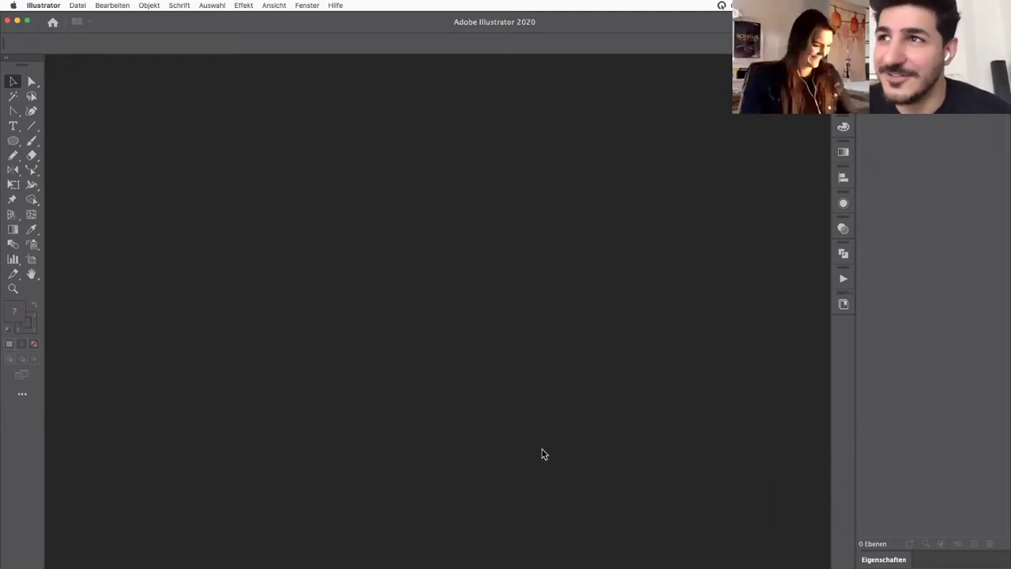
# Step: Create a new portrait document of 1080 x 1920 px with one artboard and add a second layer to it
pyautogui.press('super+n')
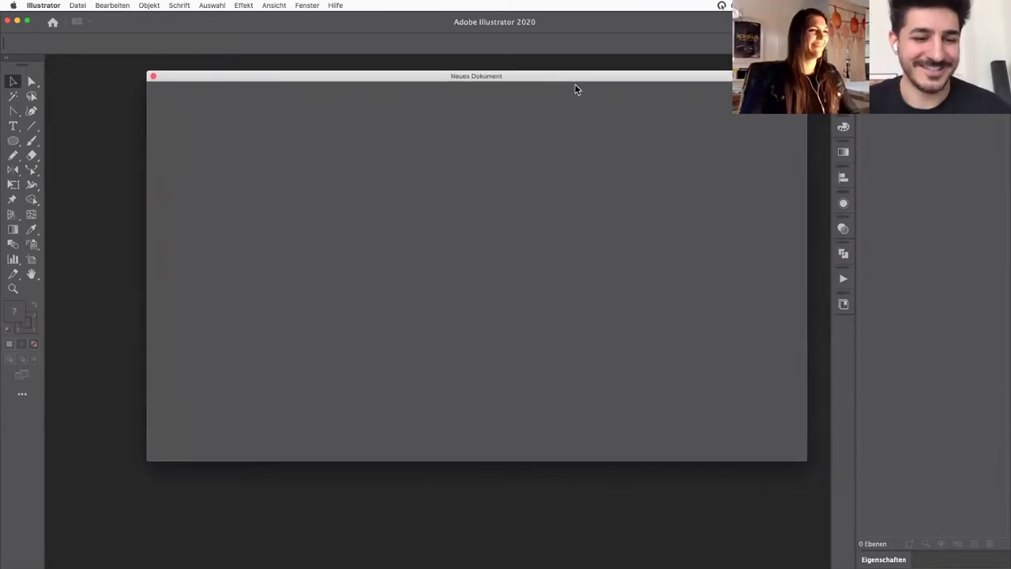
pyautogui.moveTo(569, 76); pyautogui.dragTo(568, 101)
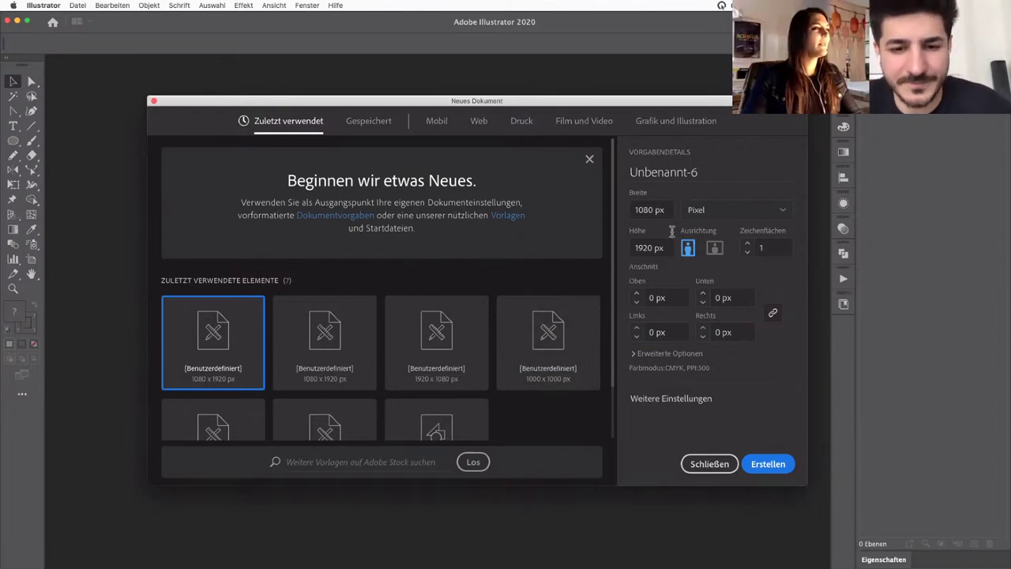
pyautogui.click(769, 462)
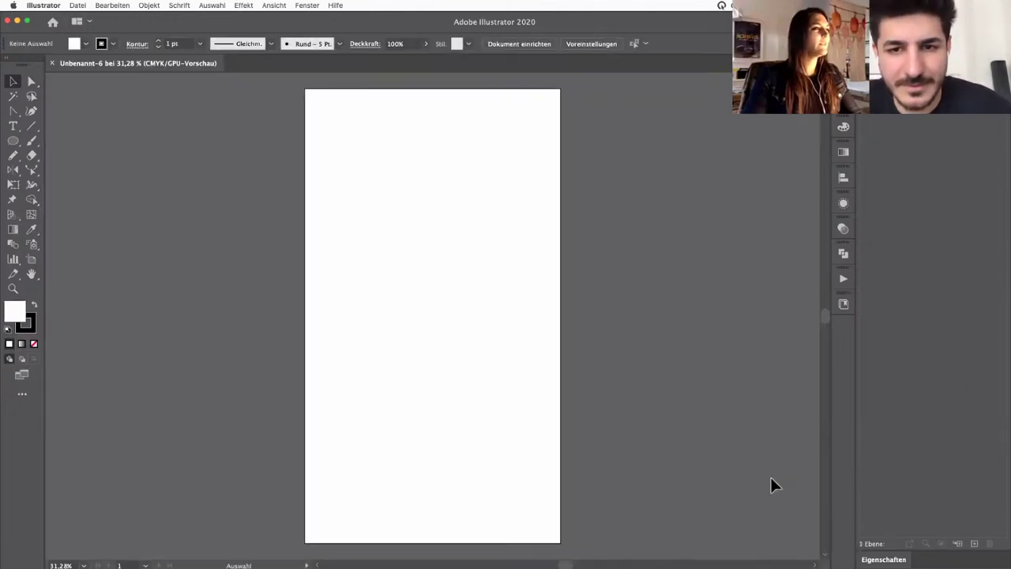
pyautogui.moveTo(429, 368); pyautogui.dragTo(469, 370)
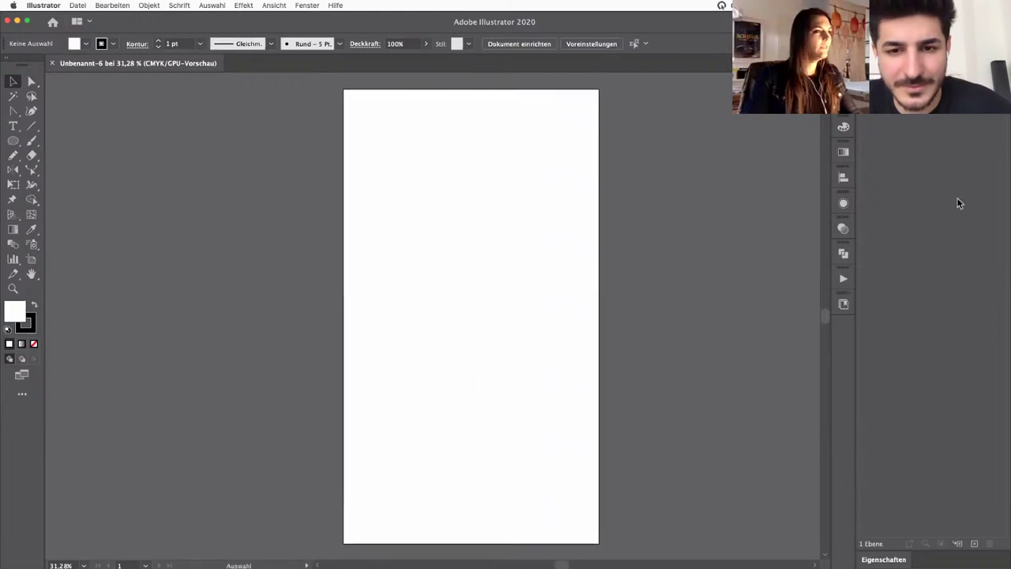
pyautogui.click(974, 543)
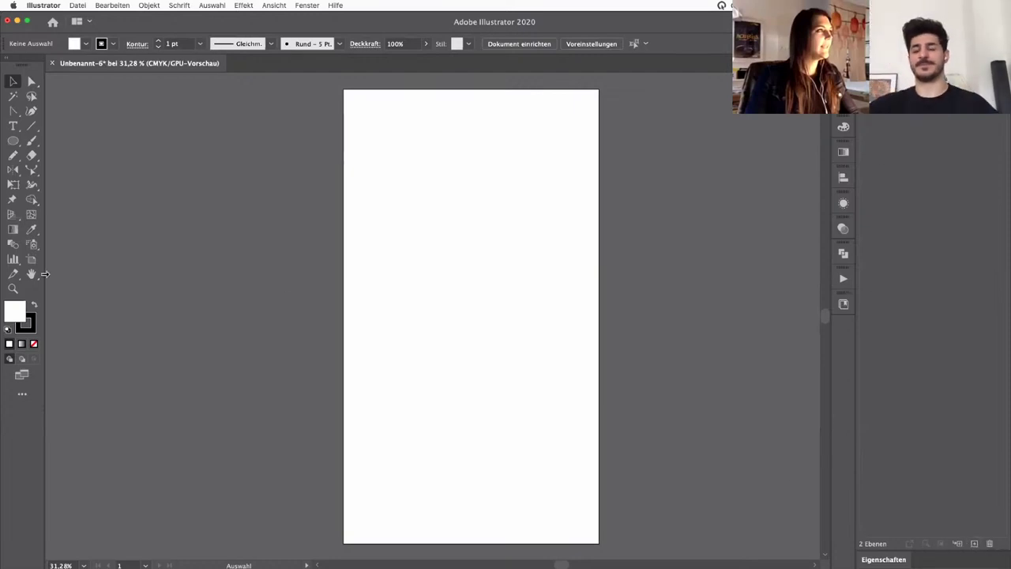
# Step: Draw a rectangle over the whole artboard and adjust its position and width so its edges match the artboard
pyautogui.moveTo(13, 145); pyautogui.dragTo(55, 140)
pyautogui.moveTo(343, 90); pyautogui.dragTo(600, 541)
pyautogui.press('v')
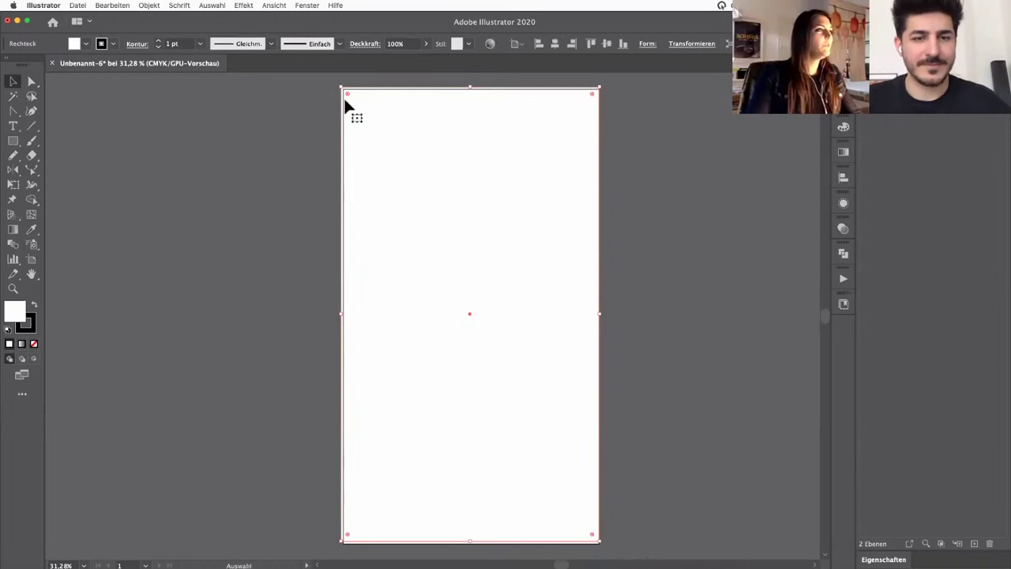
pyautogui.moveTo(342, 88); pyautogui.dragTo(336, 87)
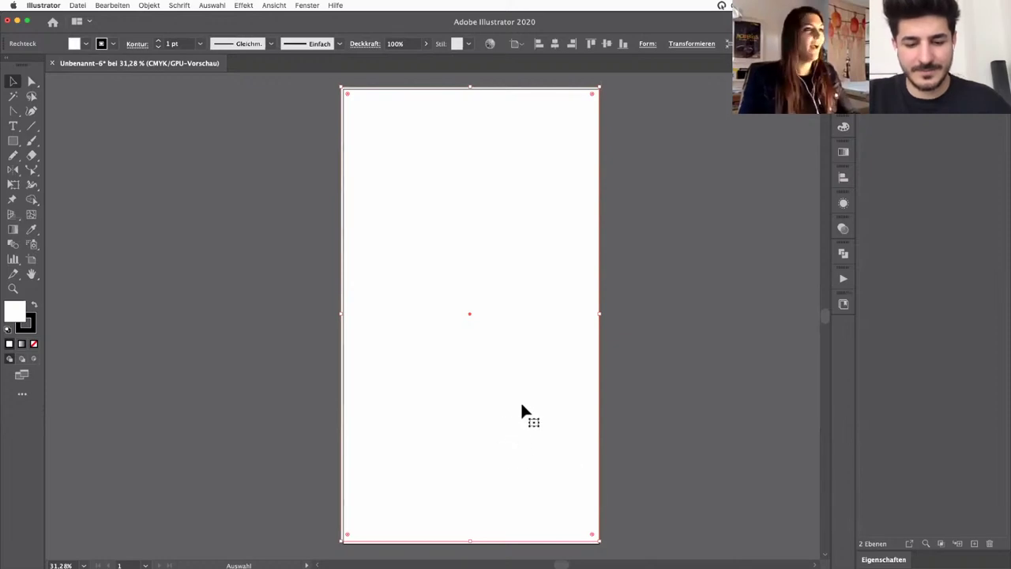
pyautogui.moveTo(527, 388); pyautogui.dragTo(520, 386)
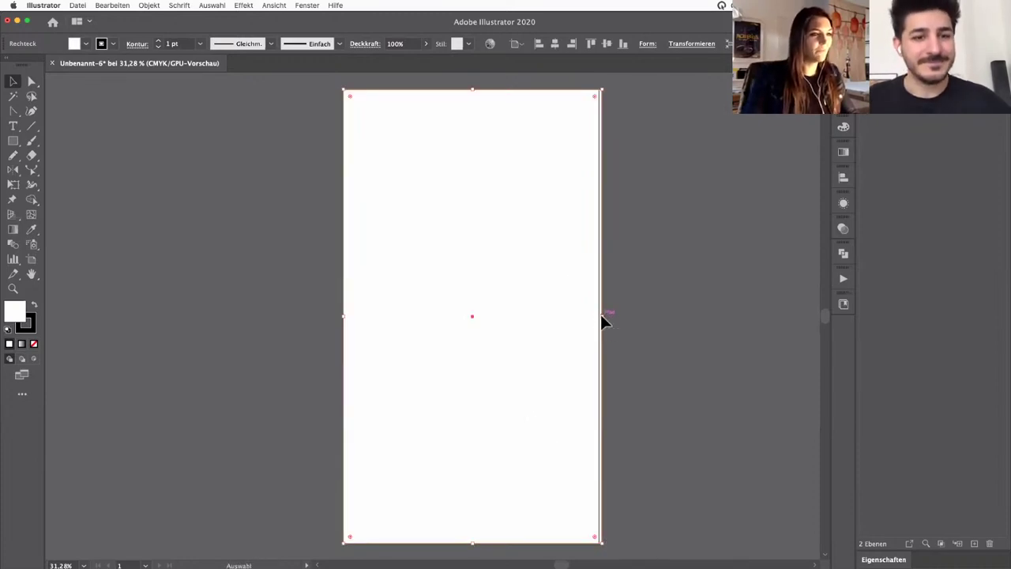
pyautogui.moveTo(601, 317); pyautogui.dragTo(598, 318)
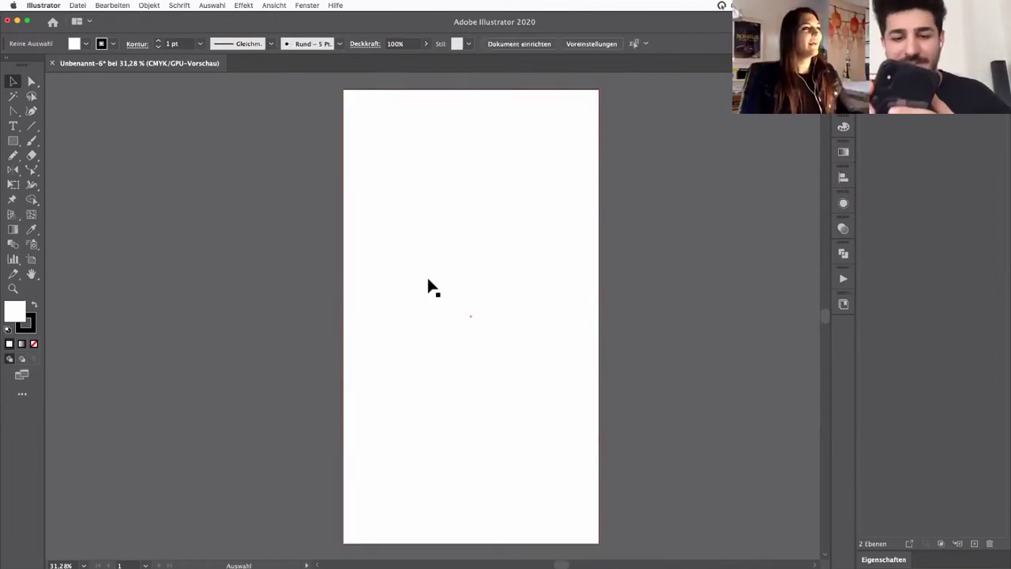
# Step: Show the Adobe Color Themes and fill the artboard-sized rectangle with the coral swatch of the coral-to-purple theme
pyautogui.click(307, 6)
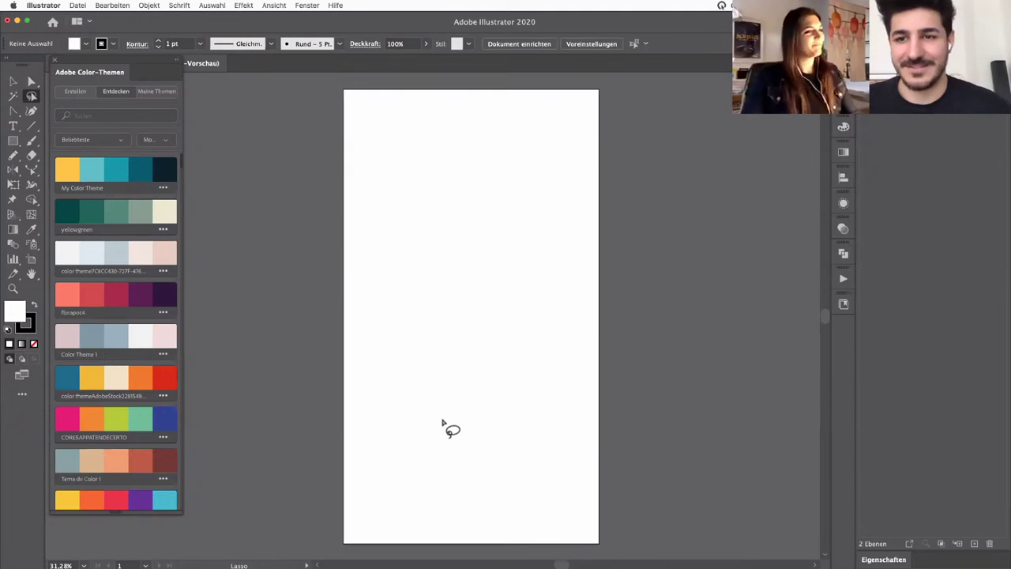
pyautogui.press('v')
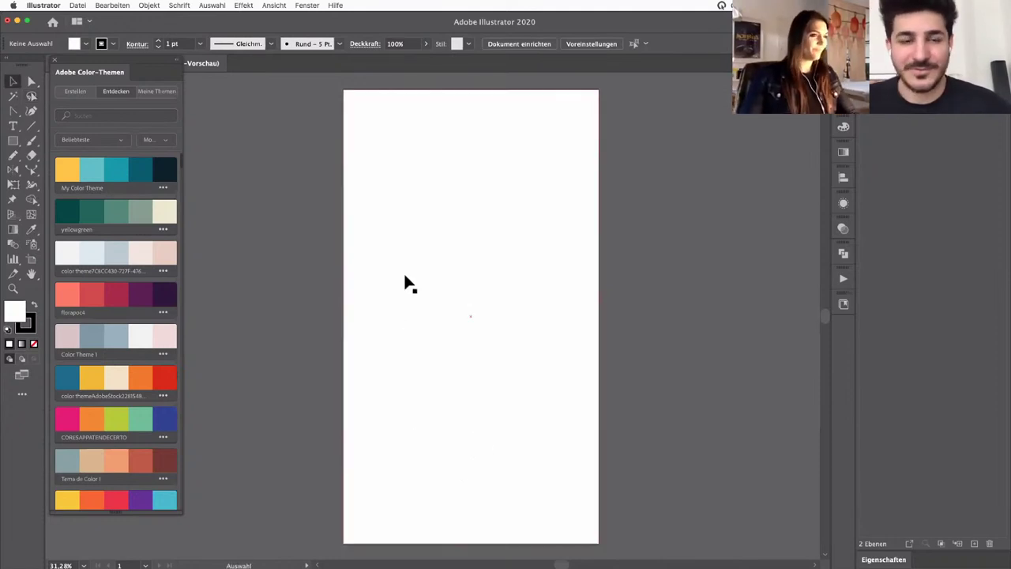
pyautogui.click(582, 292)
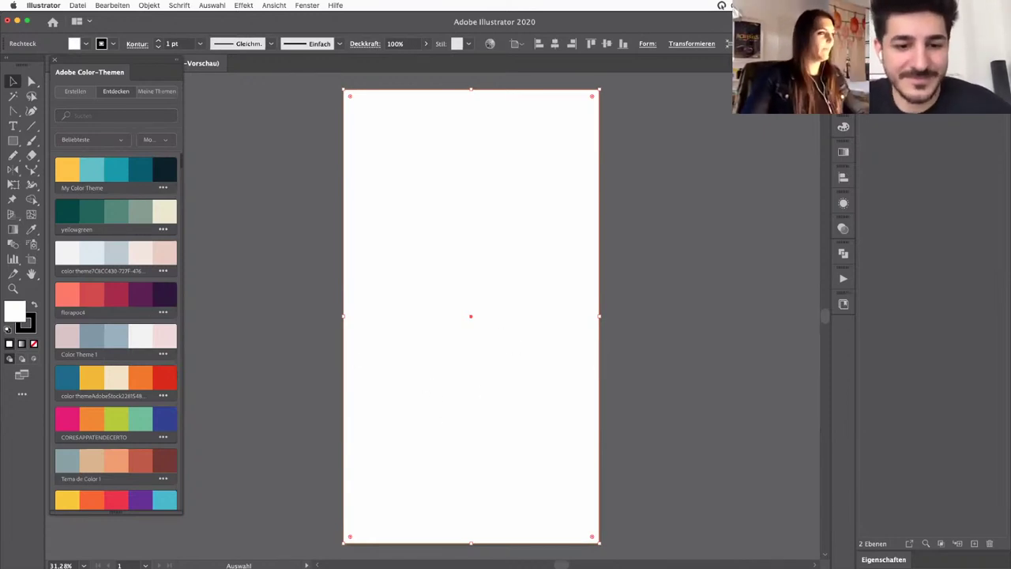
pyautogui.click(73, 298)
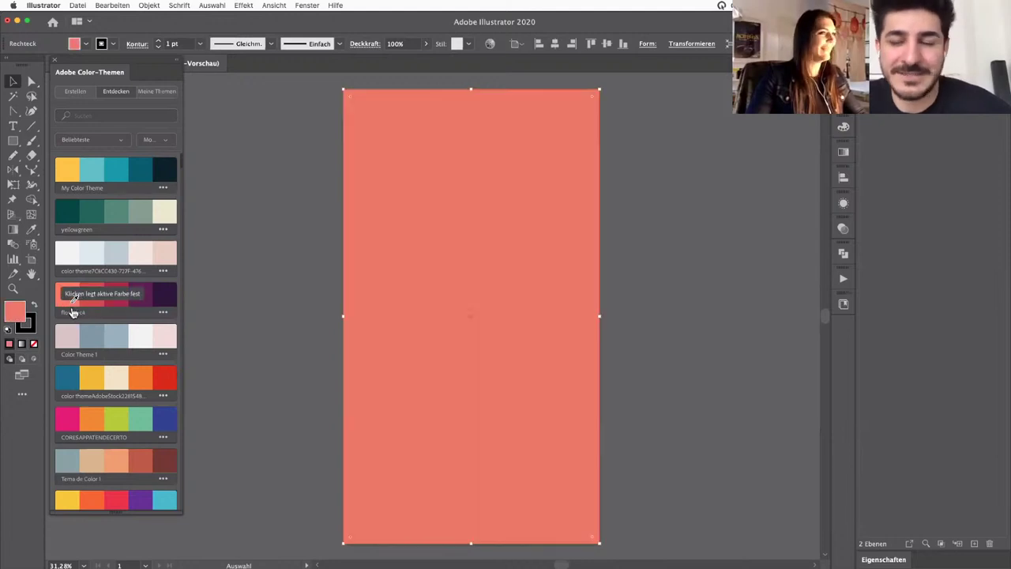
# Step: Remove the stroke from the coral background rectangle and reselect the rectangle to check its edges
pyautogui.press('x')
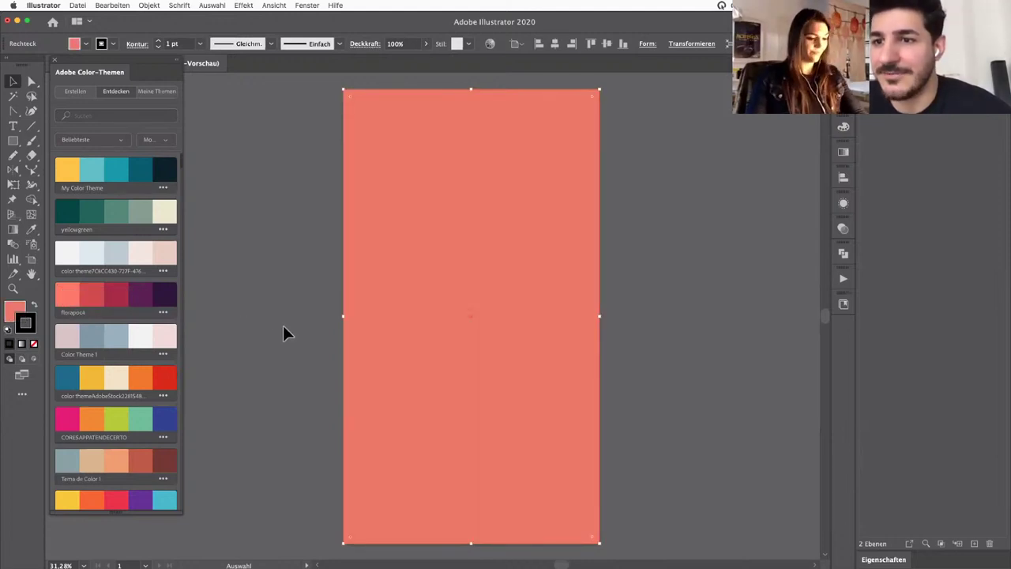
pyautogui.press('/')
pyautogui.click(269, 328)
pyautogui.click(545, 316)
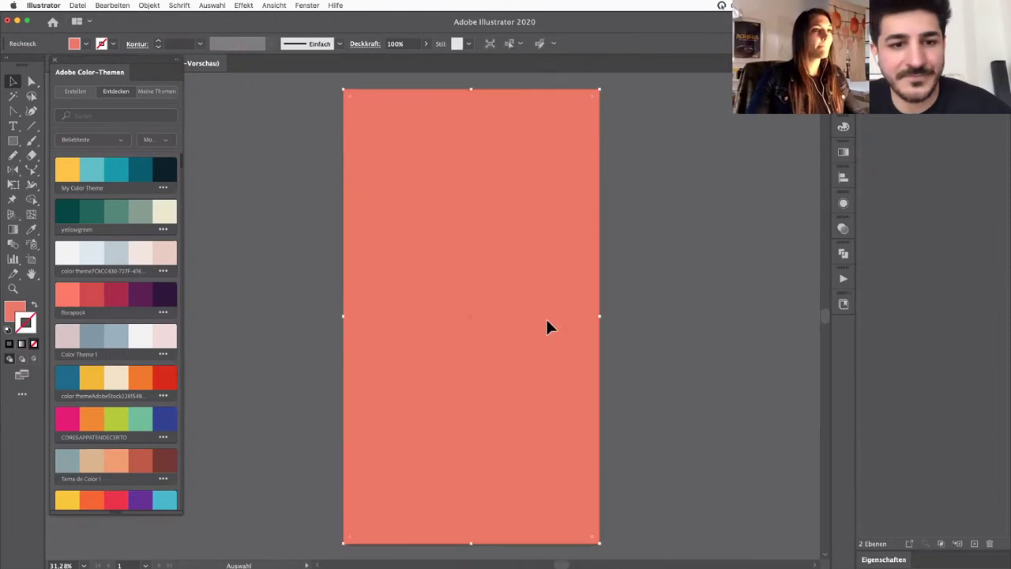
pyautogui.moveTo(597, 314); pyautogui.dragTo(570, 330)
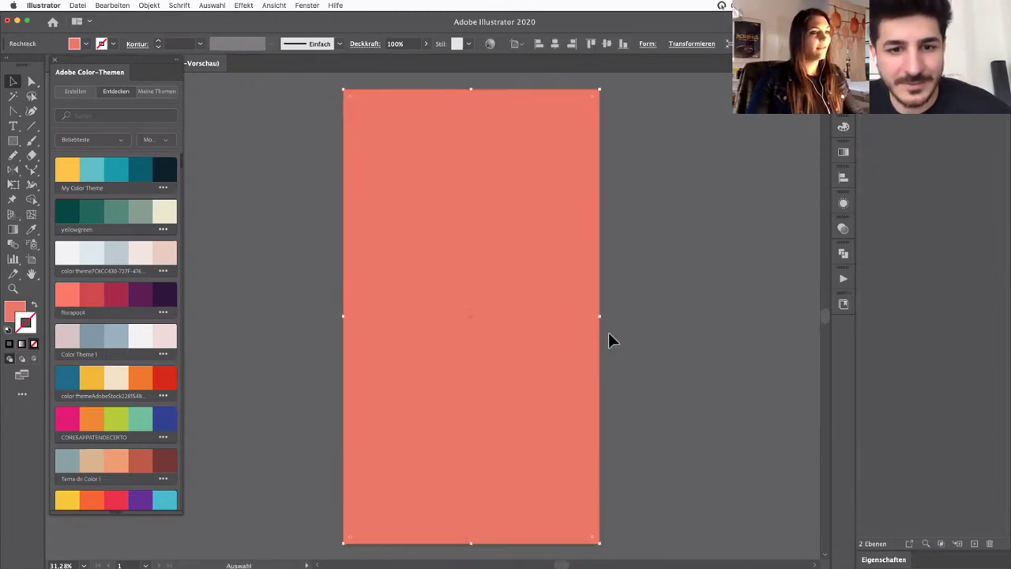
pyautogui.click(620, 325)
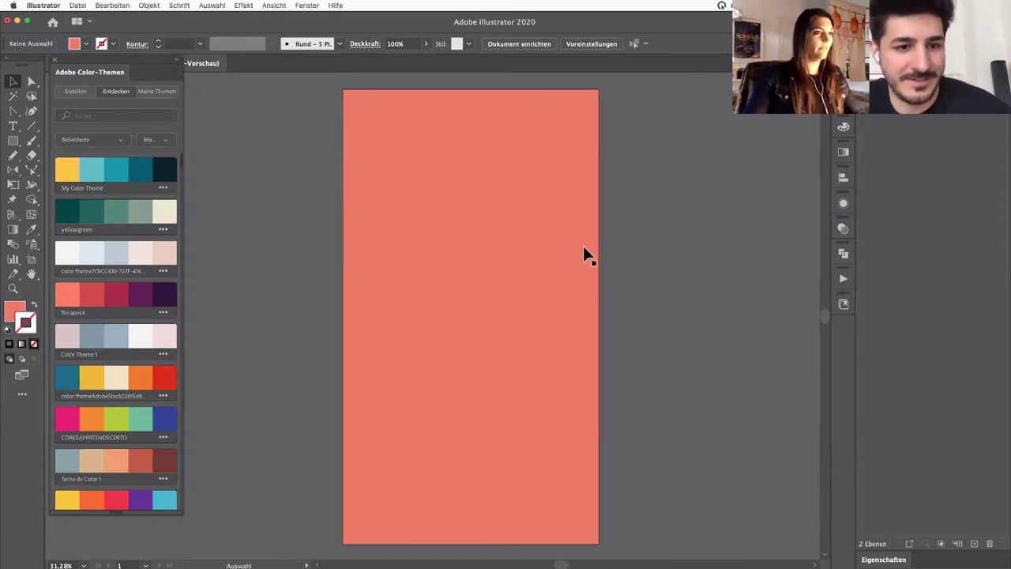
pyautogui.press('super+n')
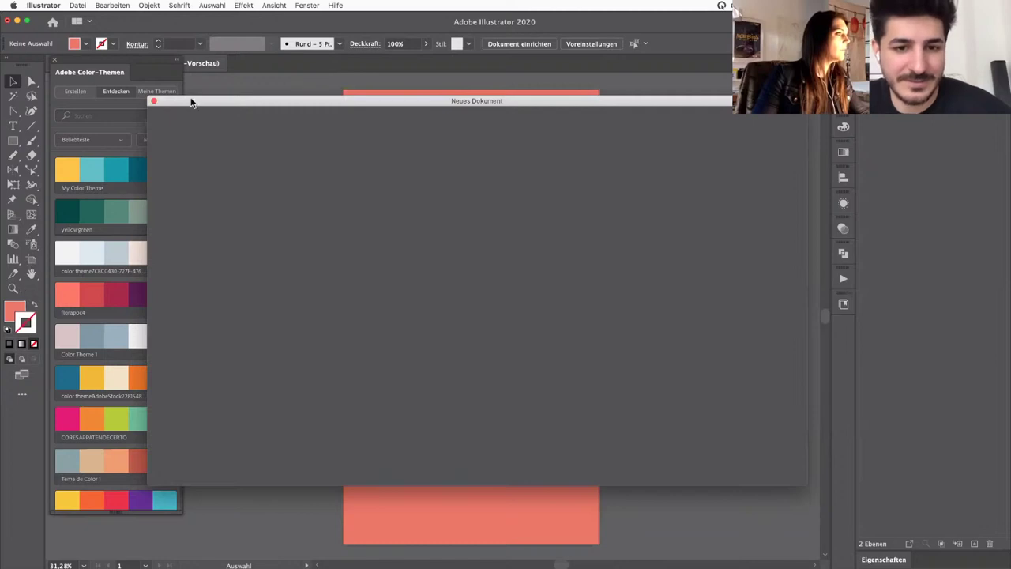
pyautogui.click(153, 102)
# Step: Edit the artboard and set its height to 2436 px
pyautogui.click(32, 259)
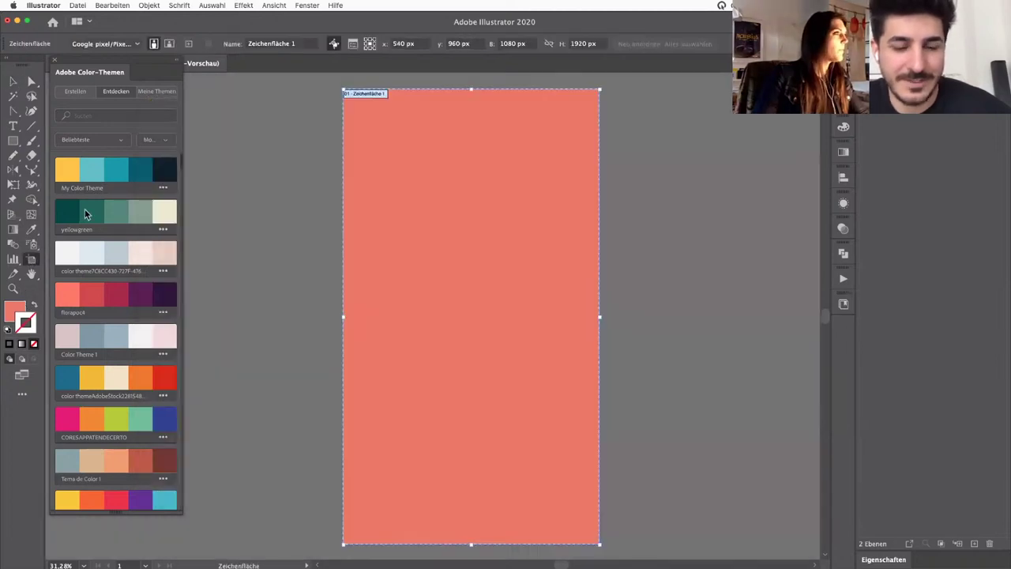
pyautogui.click(512, 44)
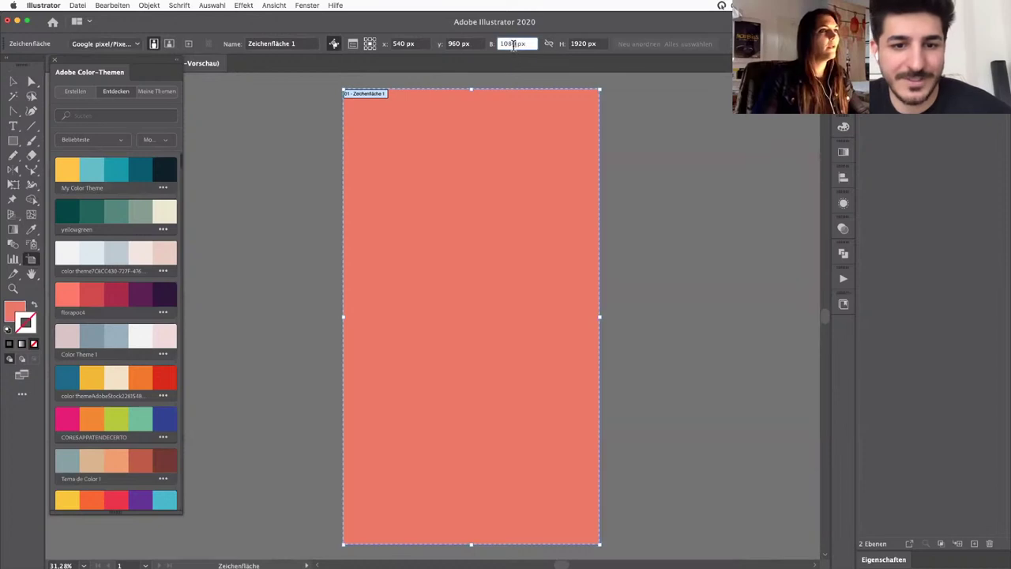
pyautogui.click(585, 44)
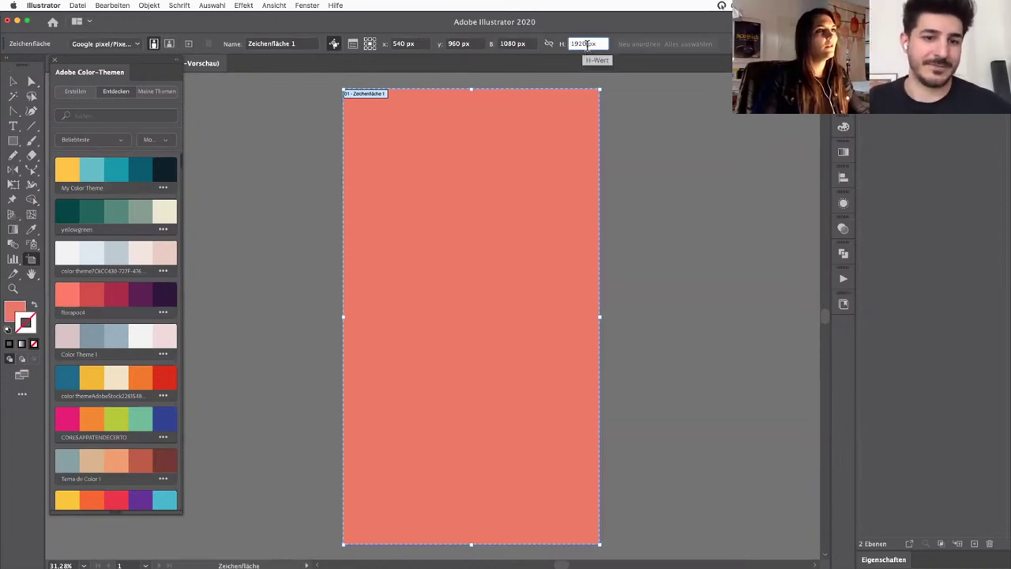
pyautogui.moveTo(588, 44); pyautogui.dragTo(560, 46)
pyautogui.write('3')
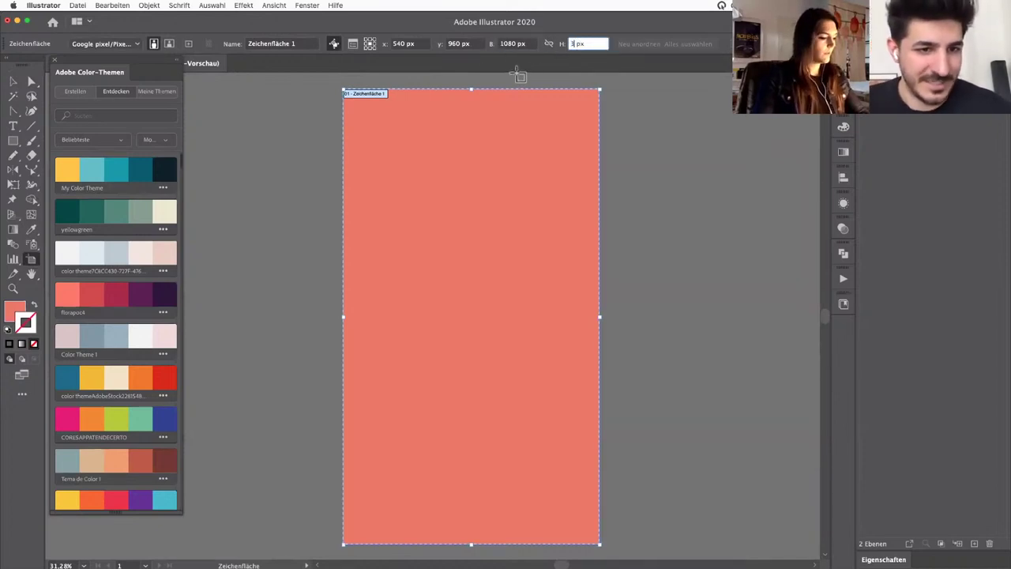
pyautogui.write('2436')
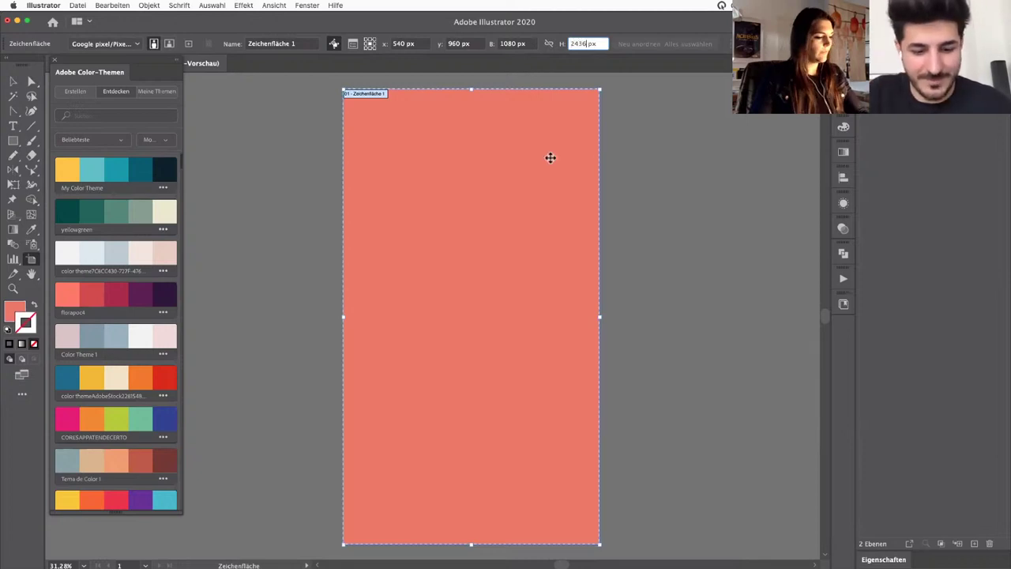
# Step: Set the artboard's width to 1242 px and its height to 2688 px
pyautogui.click(512, 44)
pyautogui.doubleClick(511, 44)
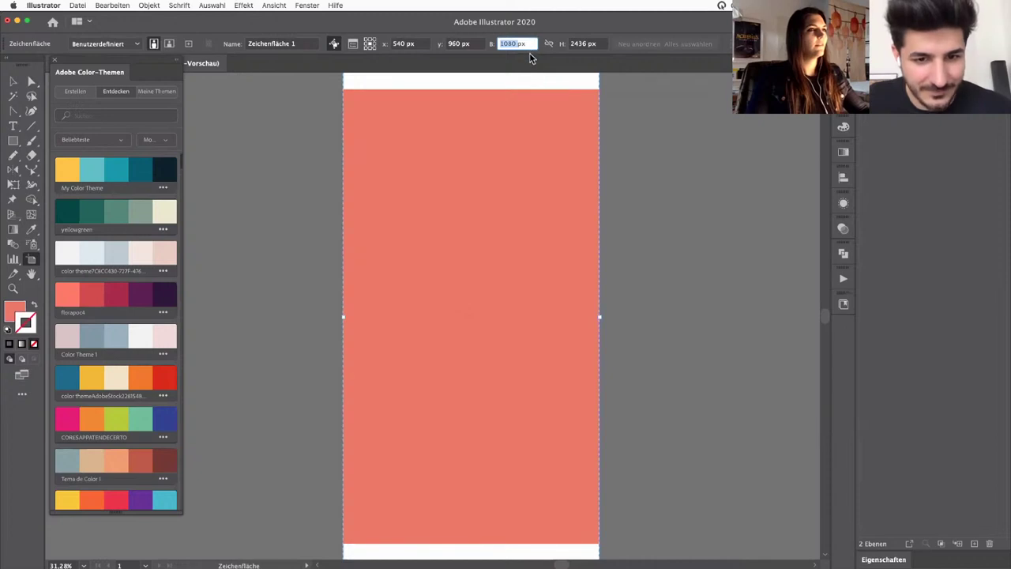
pyautogui.write('12')
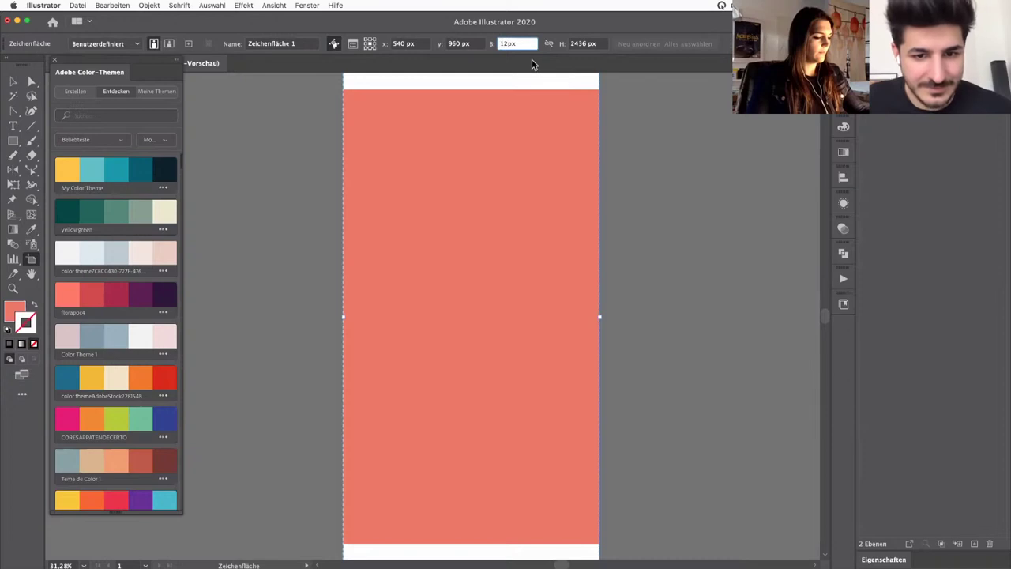
pyautogui.write('242')
pyautogui.click(590, 45)
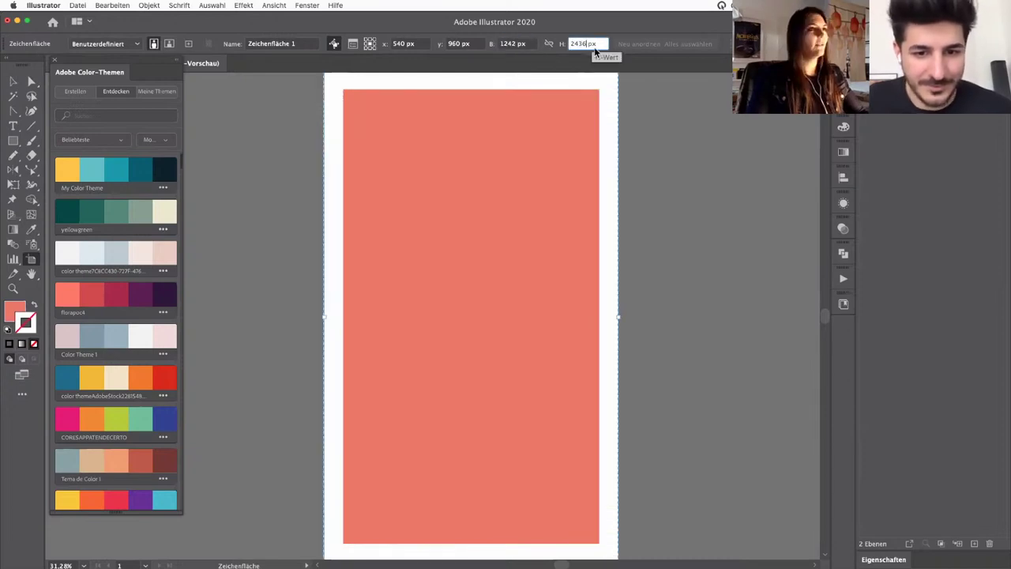
pyautogui.write('2688')
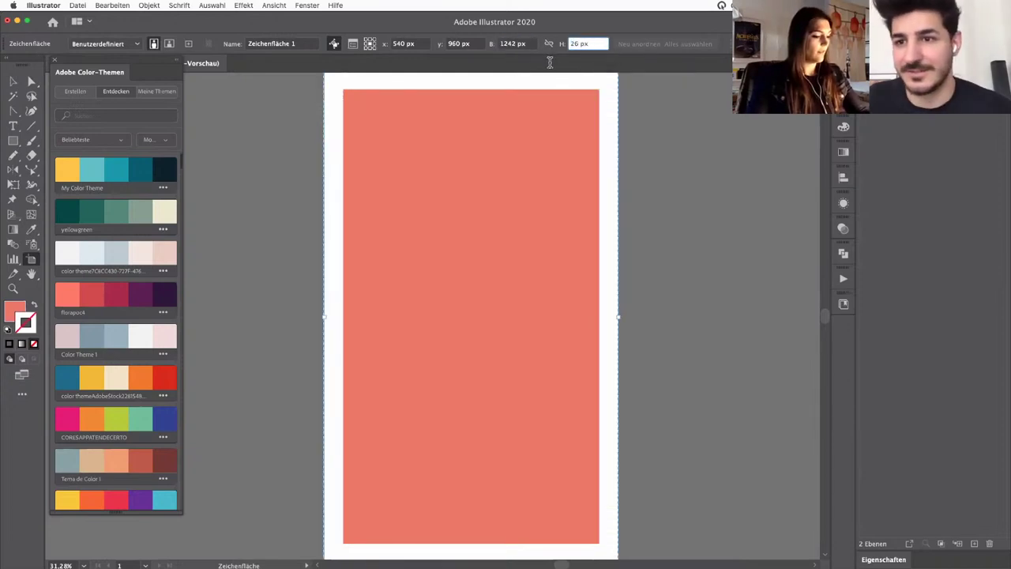
pyautogui.press('Return')
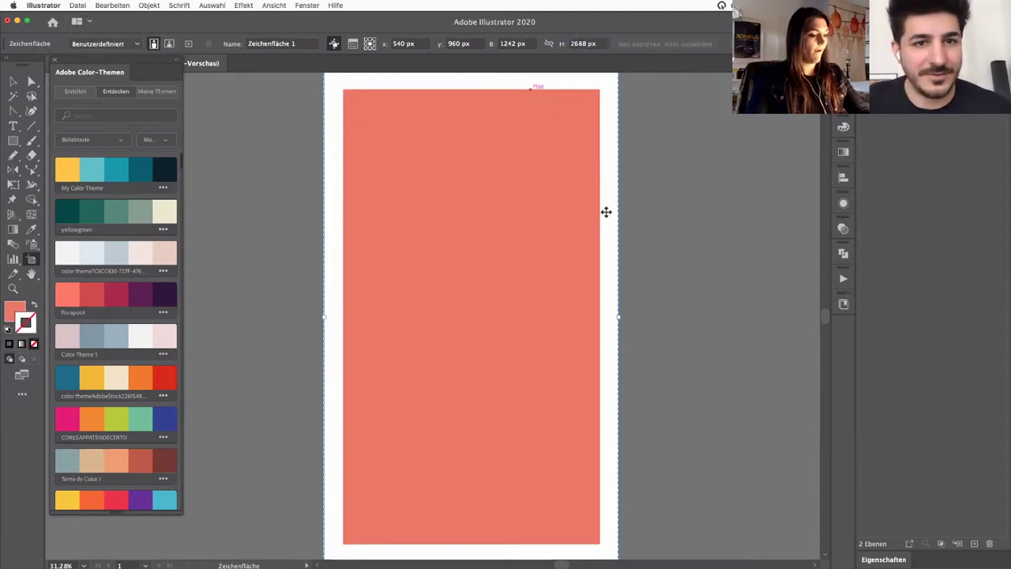
# Step: Align the coral rectangle with the artboard's upper-left corner and stretch it to cover the whole resized artboard
pyautogui.press('super+minus')
pyautogui.press('super+minus')
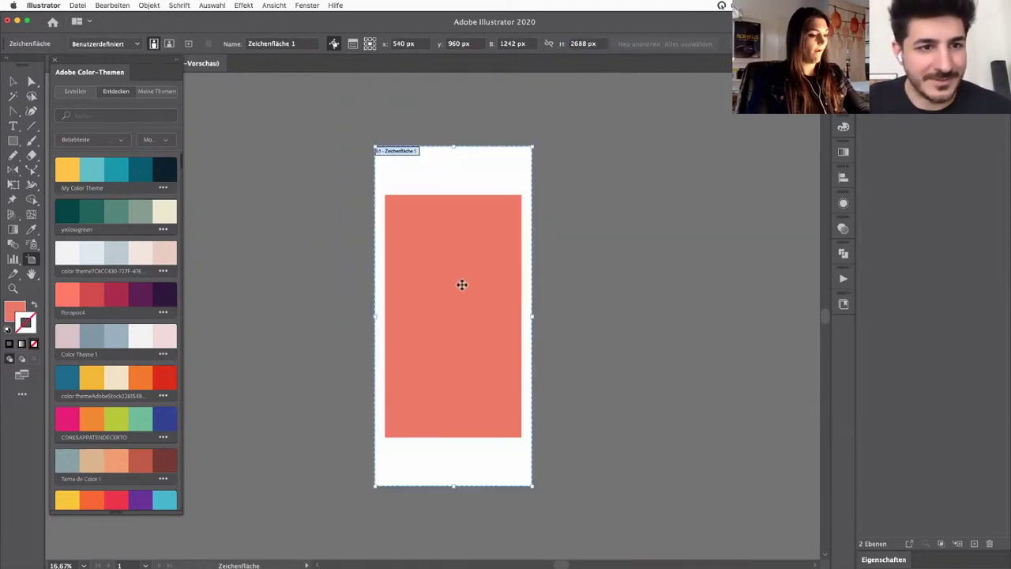
pyautogui.press('v')
pyautogui.click(433, 257)
pyautogui.moveTo(490, 207); pyautogui.dragTo(467, 183)
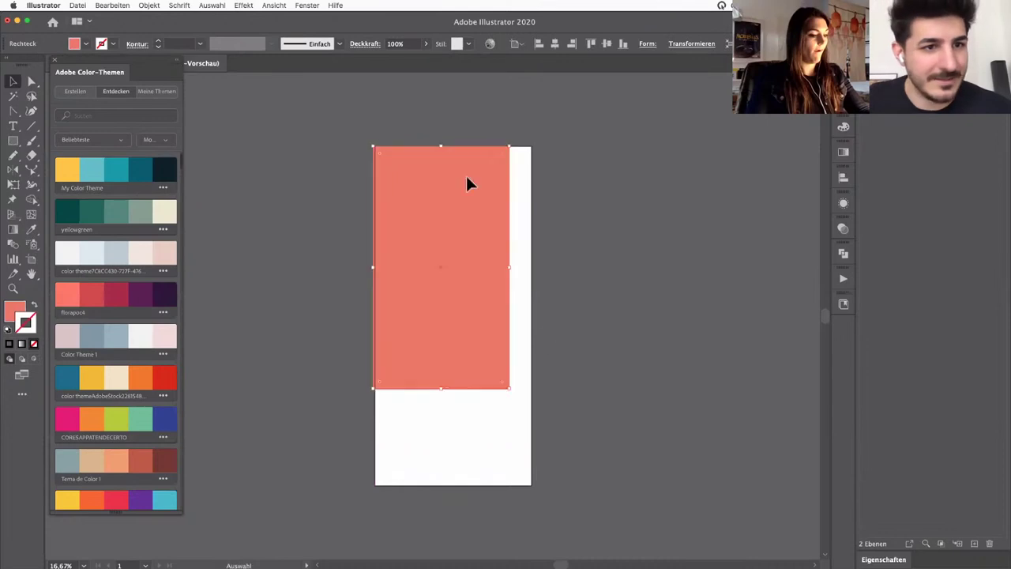
pyautogui.moveTo(442, 355); pyautogui.dragTo(445, 356)
pyautogui.moveTo(511, 388); pyautogui.dragTo(532, 483)
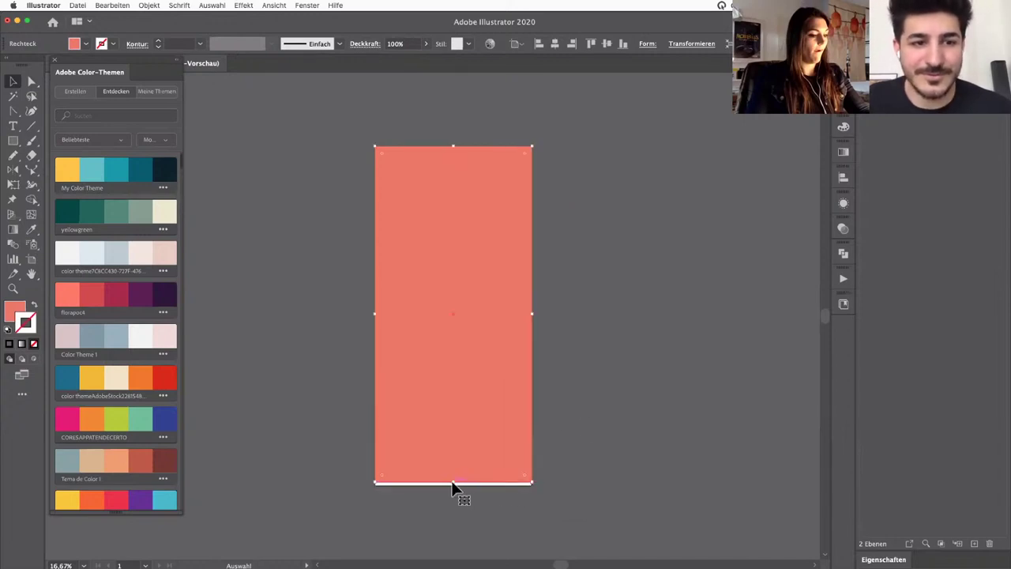
pyautogui.moveTo(452, 482); pyautogui.dragTo(454, 485)
pyautogui.click(590, 333)
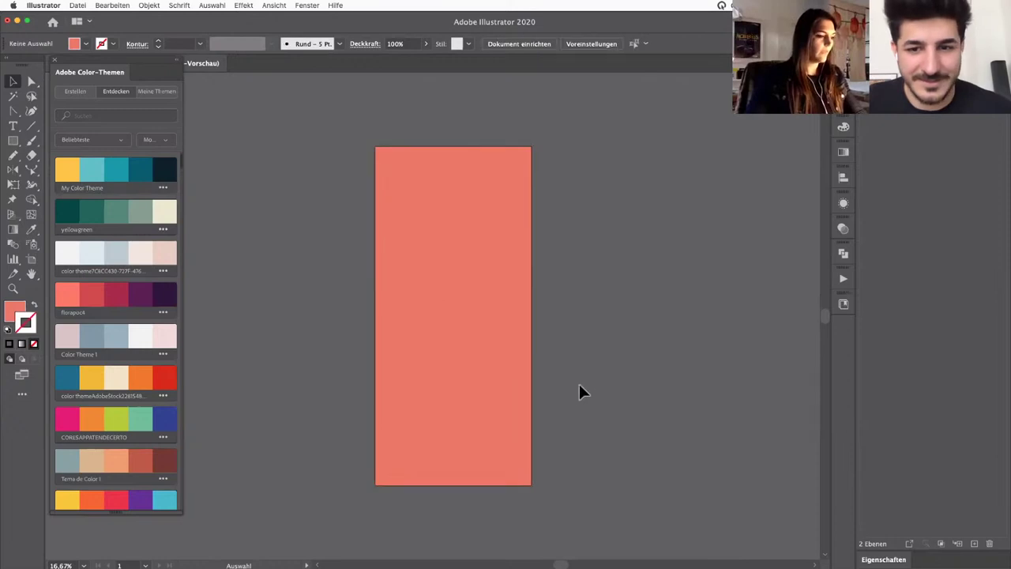
pyautogui.press('super+plus')
pyautogui.moveTo(670, 314); pyautogui.dragTo(672, 341)
pyautogui.press('super+plus')
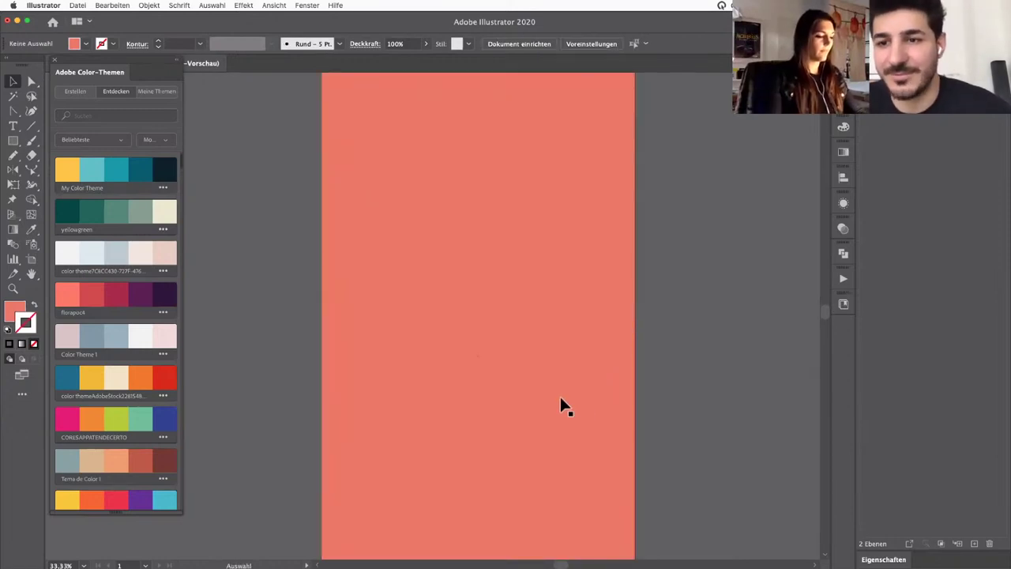
pyautogui.press('super+minus')
pyautogui.press('super+minus')
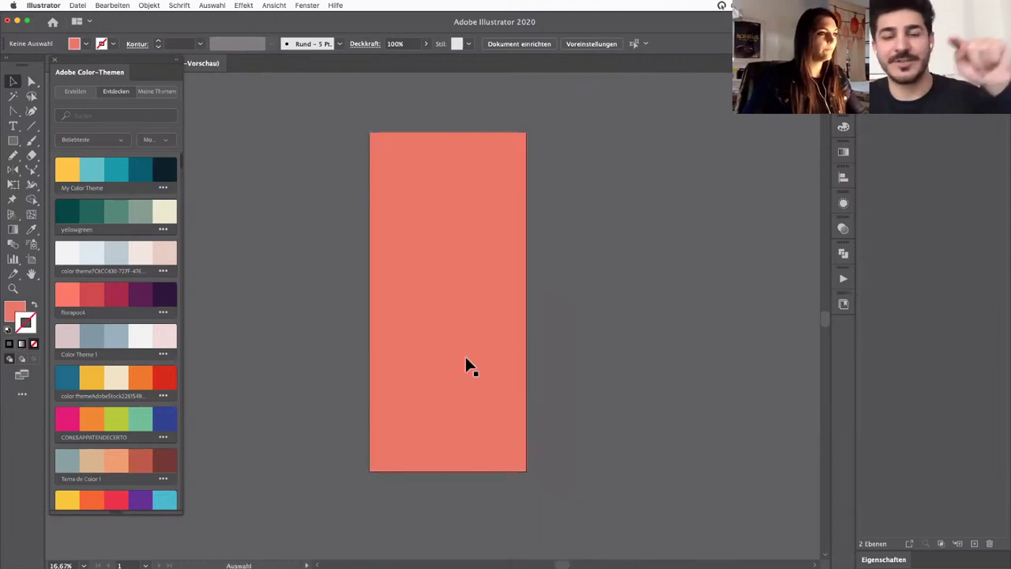
pyautogui.click(441, 352)
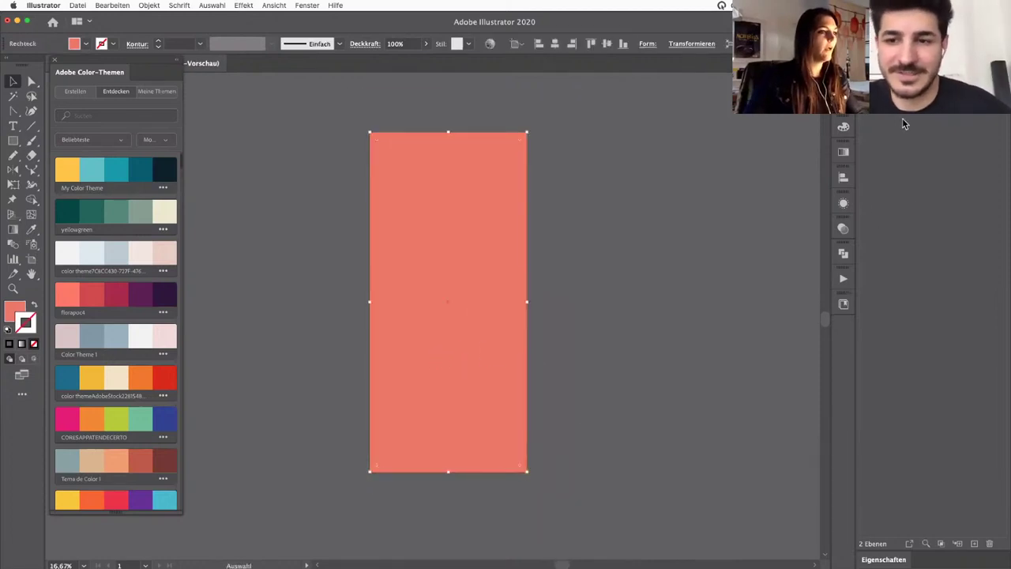
pyautogui.press('super+shift+a')
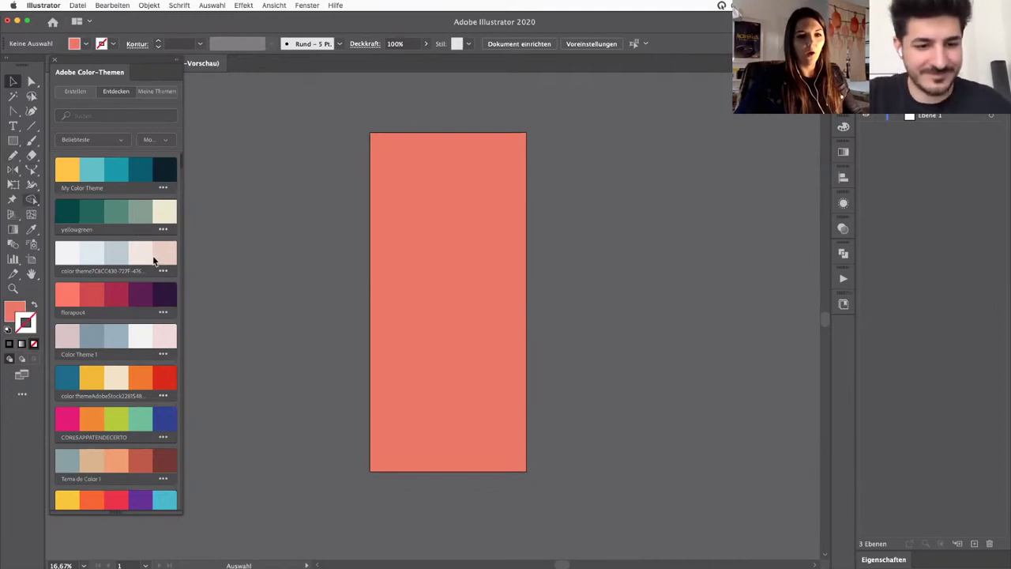
# Step: Draw a freehand wavy line with the Pencil tool from above the artboard down past its lower edge
pyautogui.press('n')
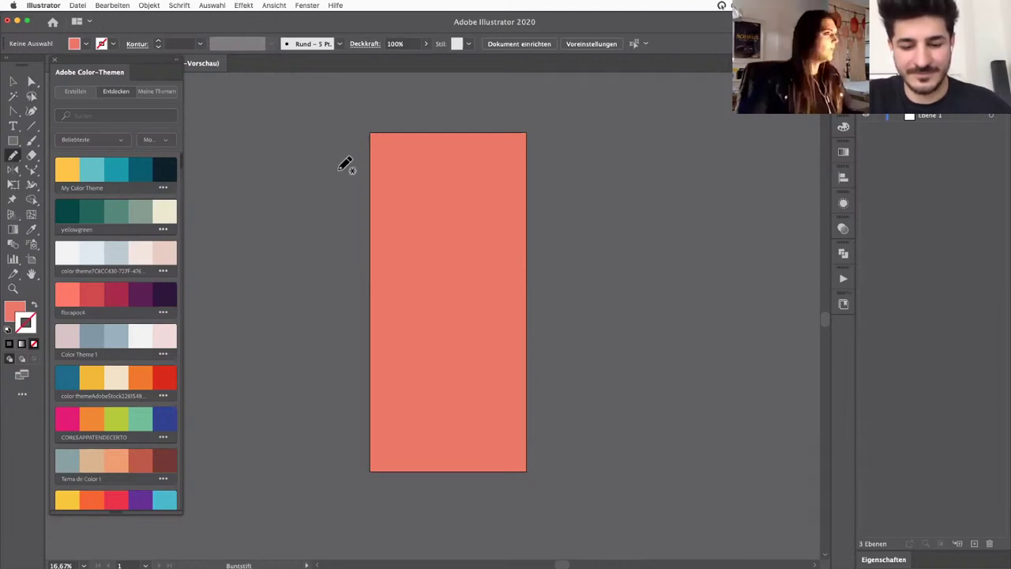
pyautogui.click(13, 157)
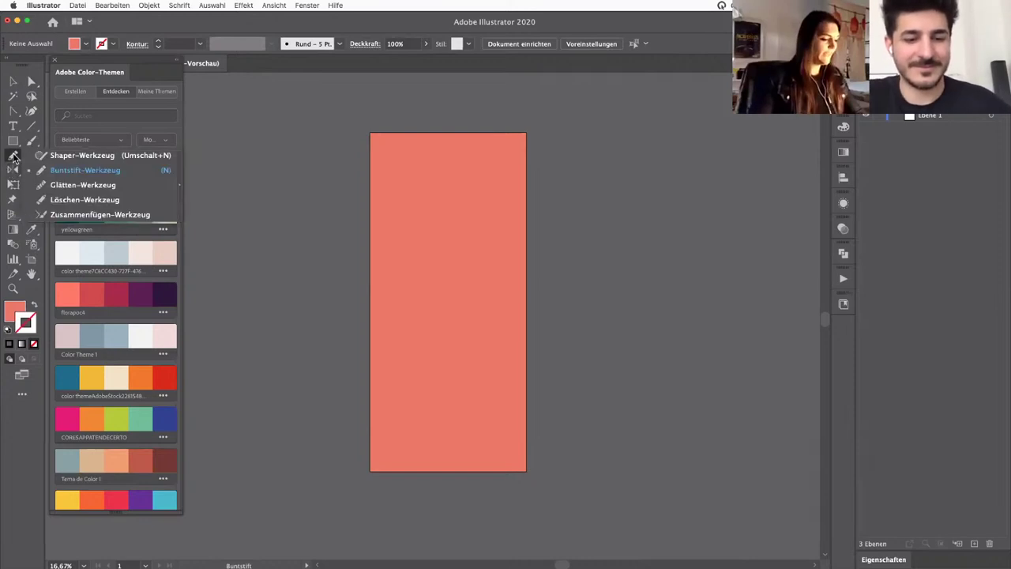
pyautogui.click(13, 156)
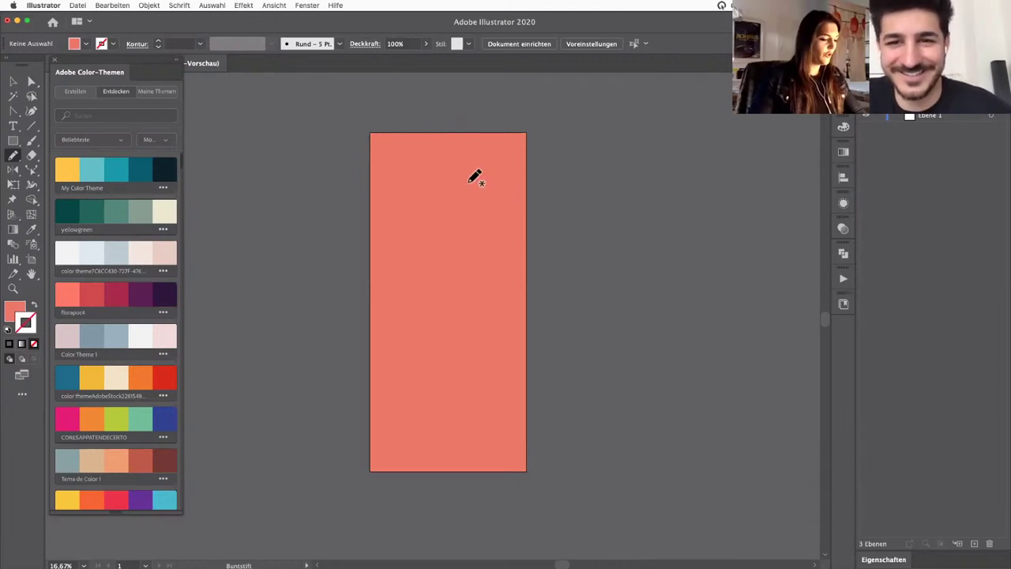
pyautogui.moveTo(432, 124)
pyautogui.mouseDown()
pyautogui.moveTo(424, 166)
pyautogui.moveTo(465, 165)
pyautogui.moveTo(438, 201)
pyautogui.moveTo(466, 211)
pyautogui.moveTo(446, 241)
pyautogui.moveTo(442, 294)
pyautogui.moveTo(482, 388)
pyautogui.moveTo(431, 520)
pyautogui.moveTo(505, 524)
pyautogui.mouseUp()
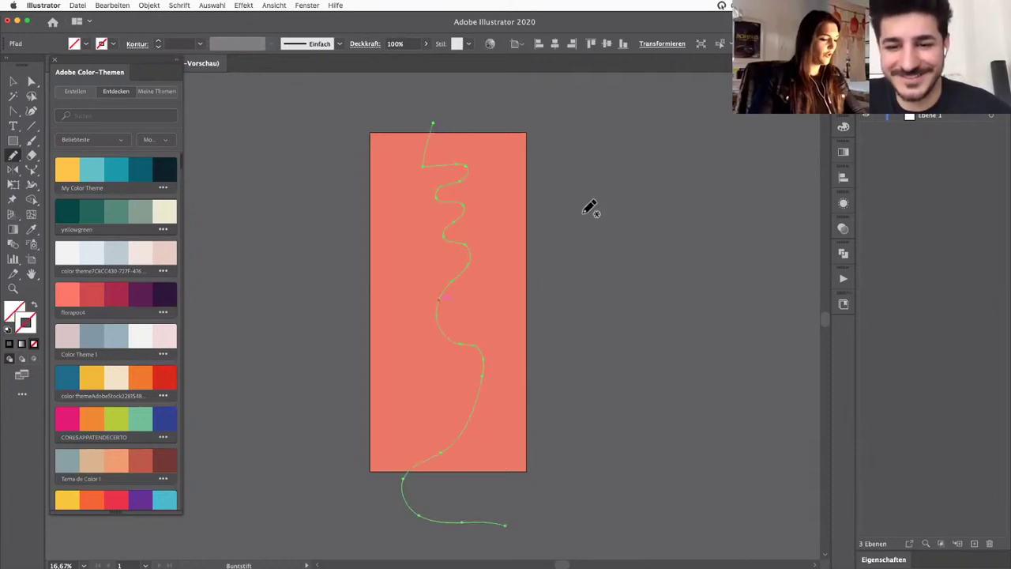
pyautogui.press('v')
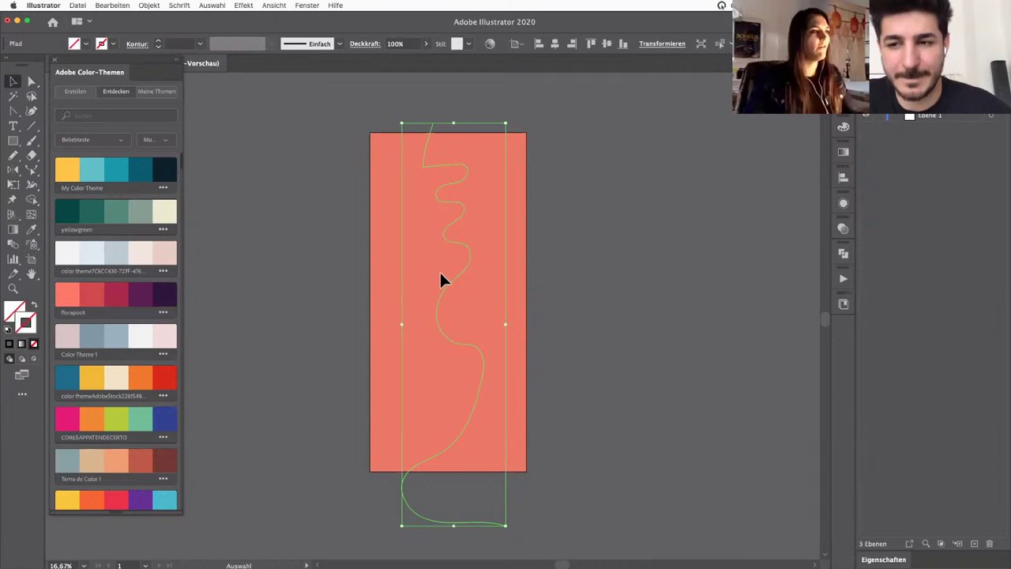
# Step: Confirm the Pencil tool options and draw a second wavy line with wide middle curves, running past both ends of the artboard
pyautogui.doubleClick(12, 158)
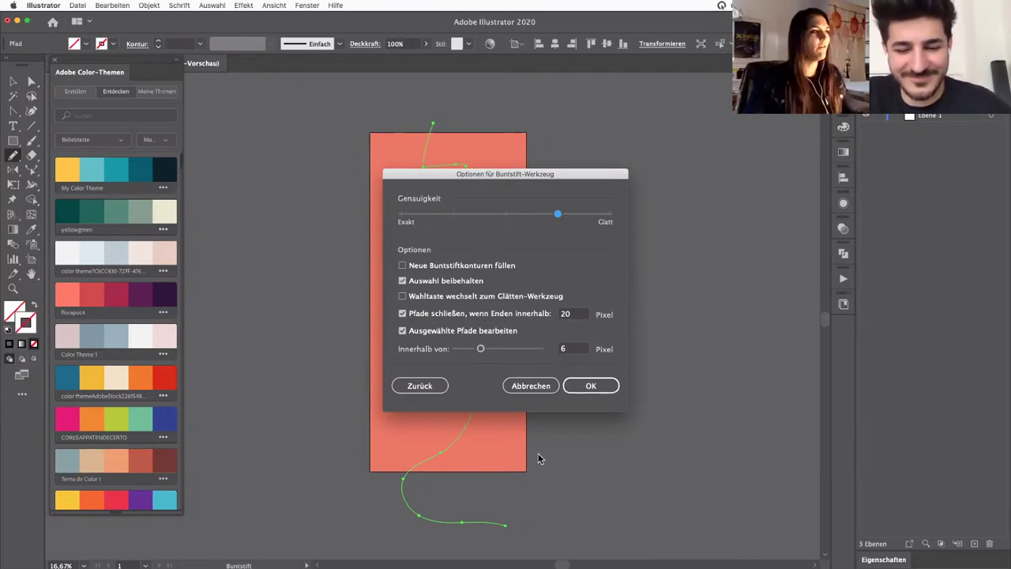
pyautogui.click(588, 386)
pyautogui.press('super+shift+a')
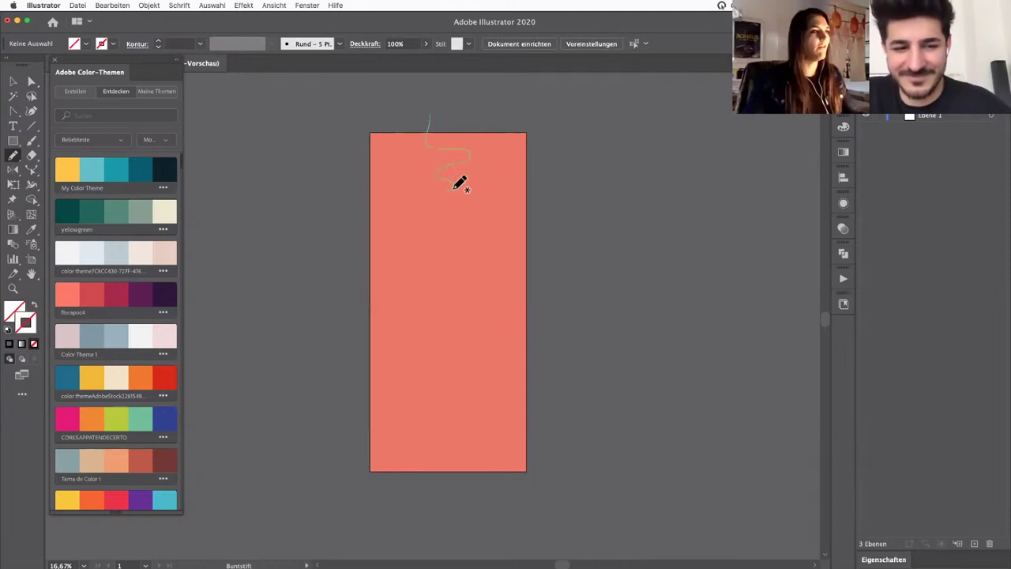
pyautogui.moveTo(447, 199)
pyautogui.mouseDown()
pyautogui.moveTo(507, 230)
pyautogui.moveTo(488, 263)
pyautogui.moveTo(419, 293)
pyautogui.moveTo(422, 307)
pyautogui.moveTo(495, 334)
pyautogui.moveTo(494, 364)
pyautogui.moveTo(413, 405)
pyautogui.moveTo(437, 419)
pyautogui.moveTo(434, 432)
pyautogui.moveTo(460, 444)
pyautogui.moveTo(447, 466)
pyautogui.moveTo(468, 512)
pyautogui.mouseUp()
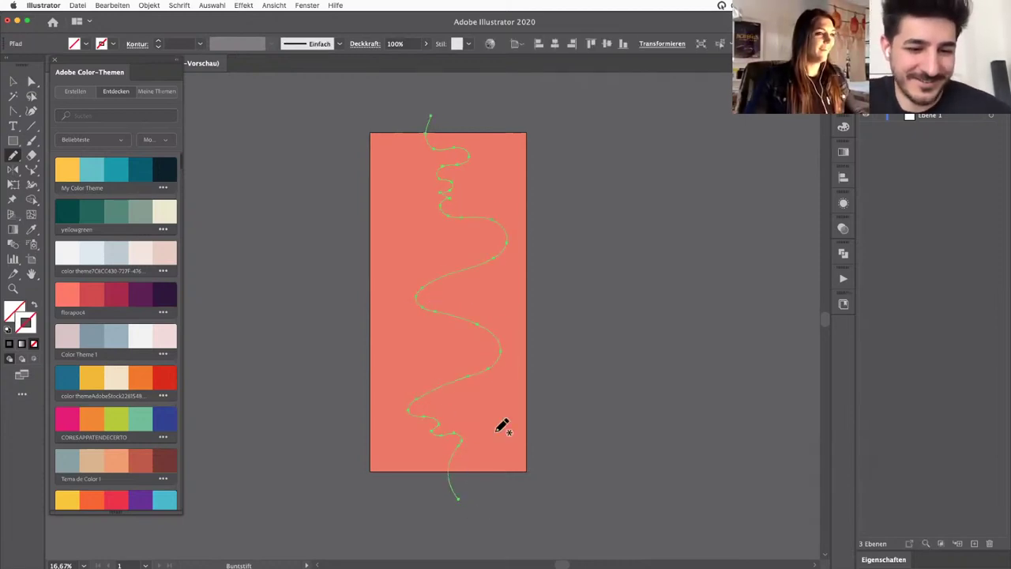
# Step: Select the anchor points in the tight upper bends of the second wavy line and convert them to smooth points
pyautogui.press('a')
pyautogui.click(421, 199)
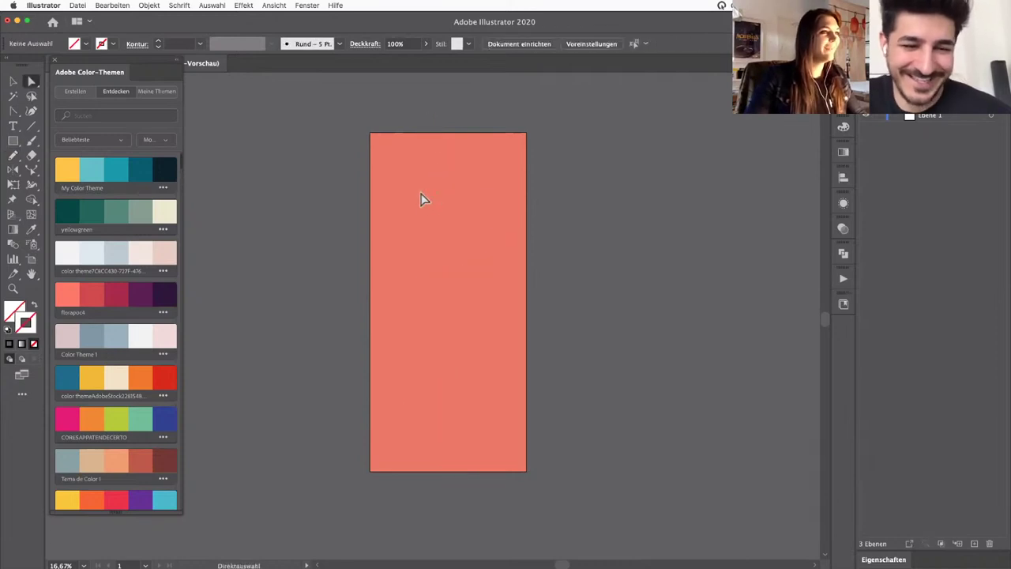
pyautogui.press('v')
pyautogui.click(439, 211)
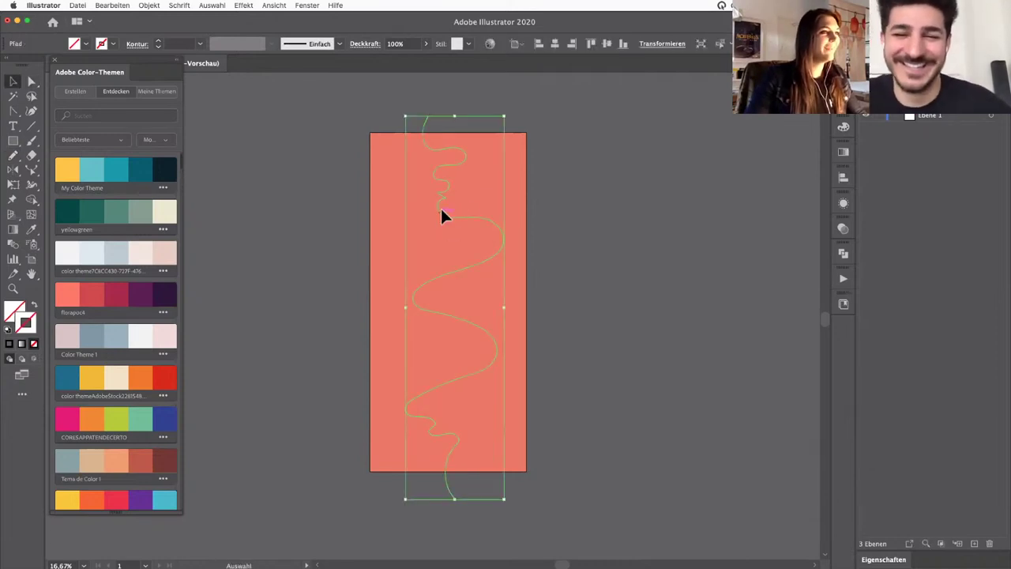
pyautogui.press('a')
pyautogui.moveTo(423, 188); pyautogui.dragTo(460, 207)
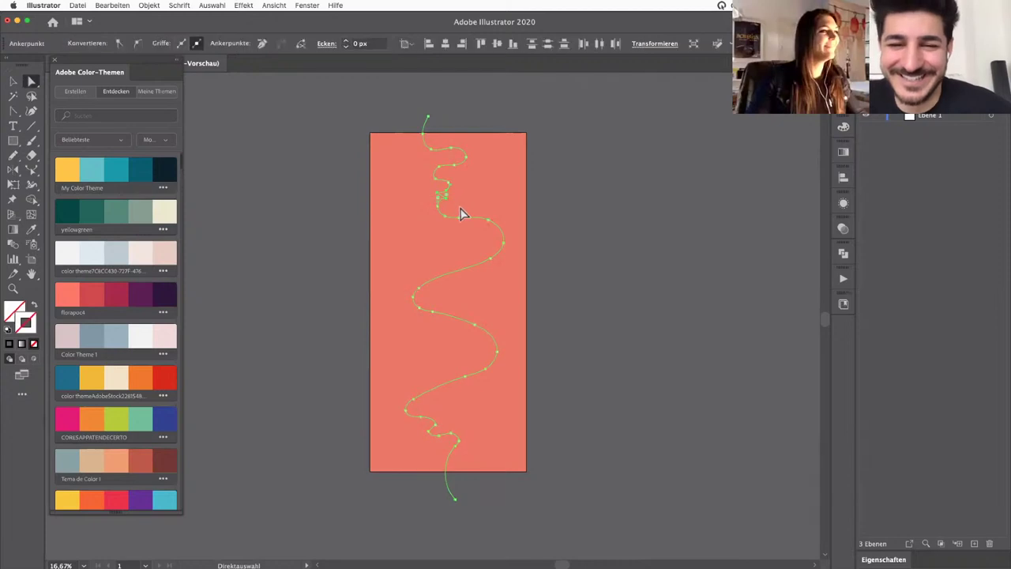
pyautogui.click(137, 42)
pyautogui.press('v')
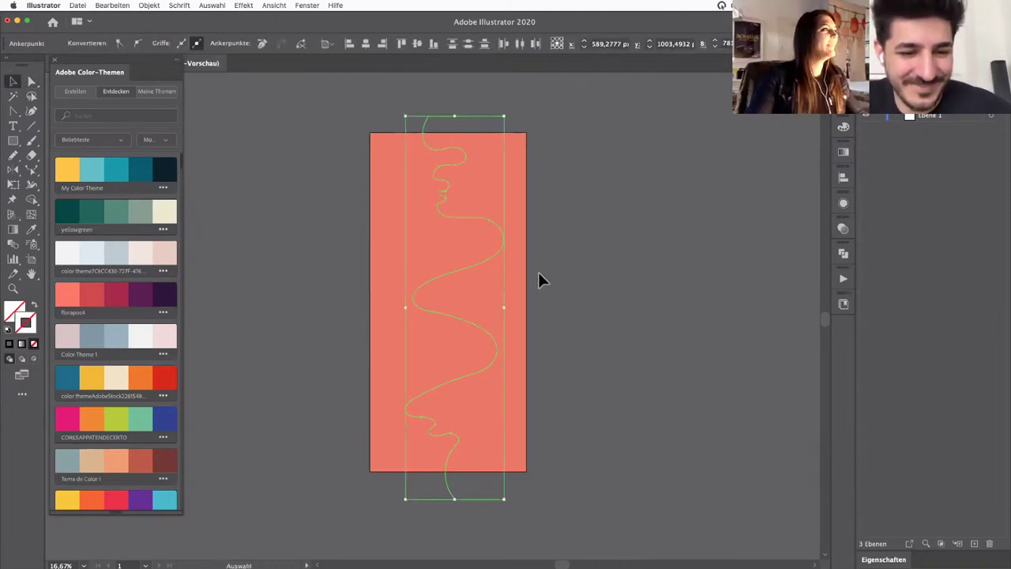
# Step: Undo the last change to the second wavy line and adjust the anchor point in its small lower bend
pyautogui.press('super+plus')
pyautogui.moveTo(587, 394); pyautogui.dragTo(588, 223)
pyautogui.press('a')
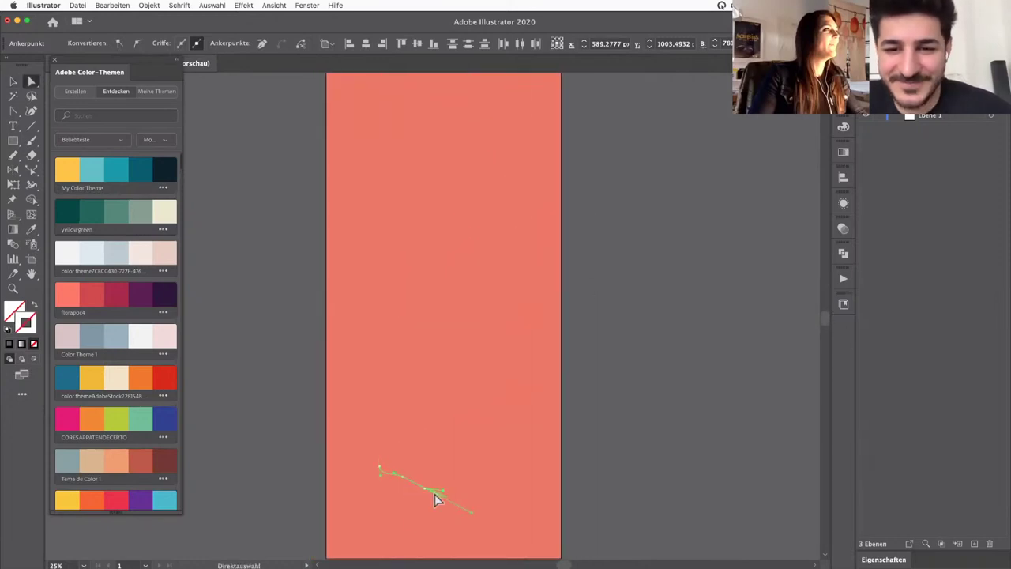
pyautogui.press('super+z')
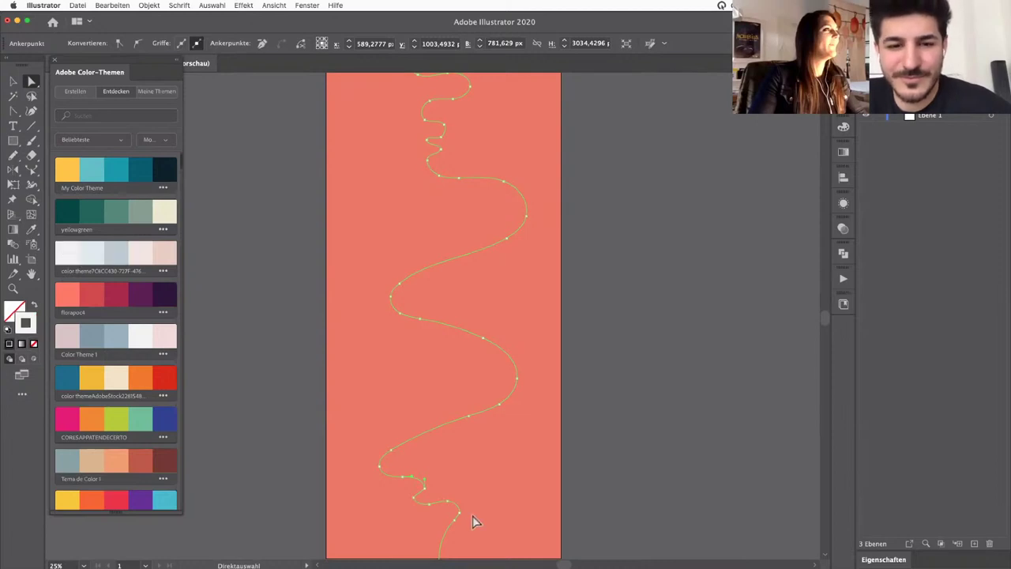
pyautogui.moveTo(424, 497); pyautogui.dragTo(418, 501)
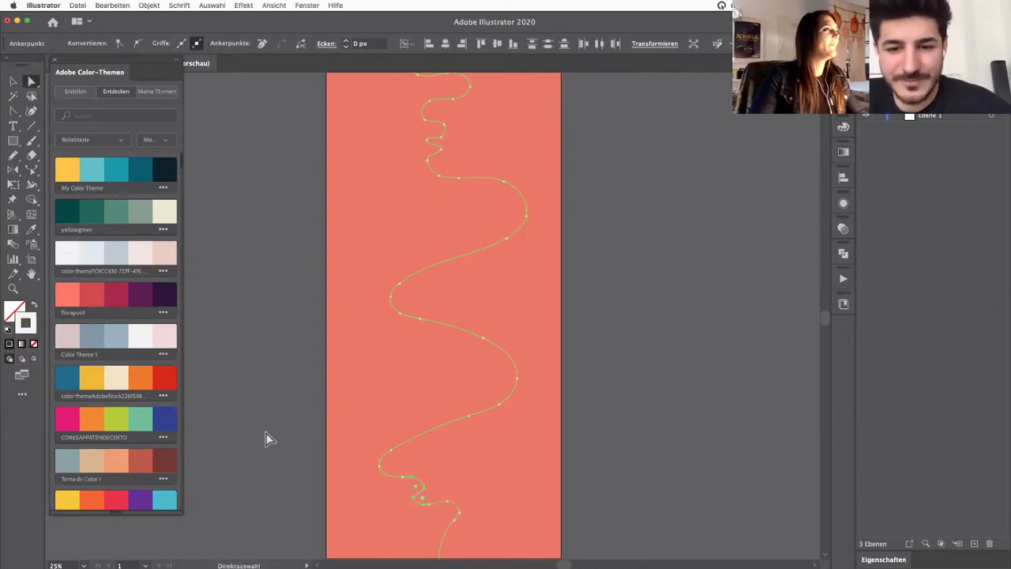
# Step: Deselect the anchor points and select the whole second wavy line
pyautogui.scroll(-2, 454, 319)
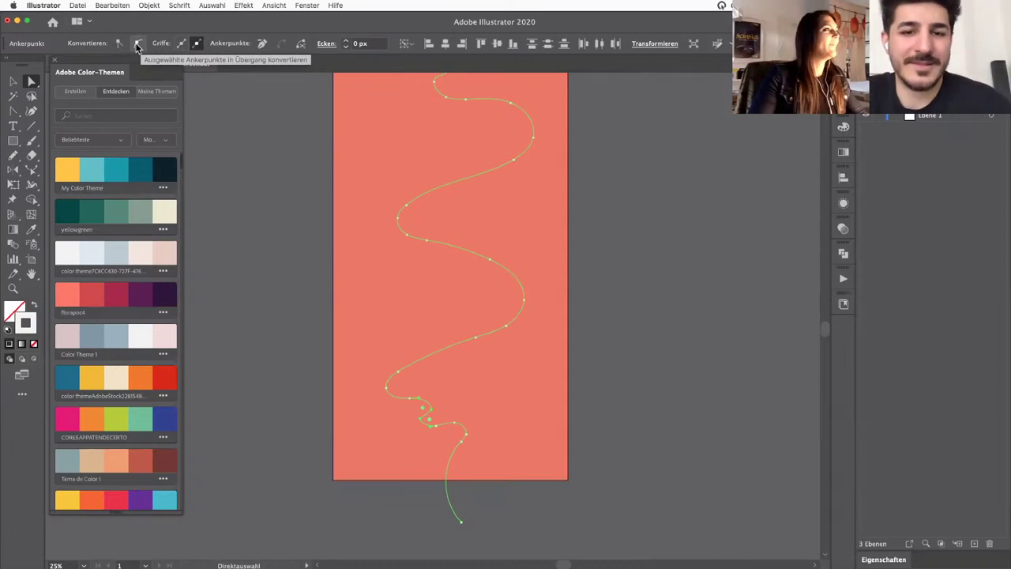
pyautogui.click(512, 472)
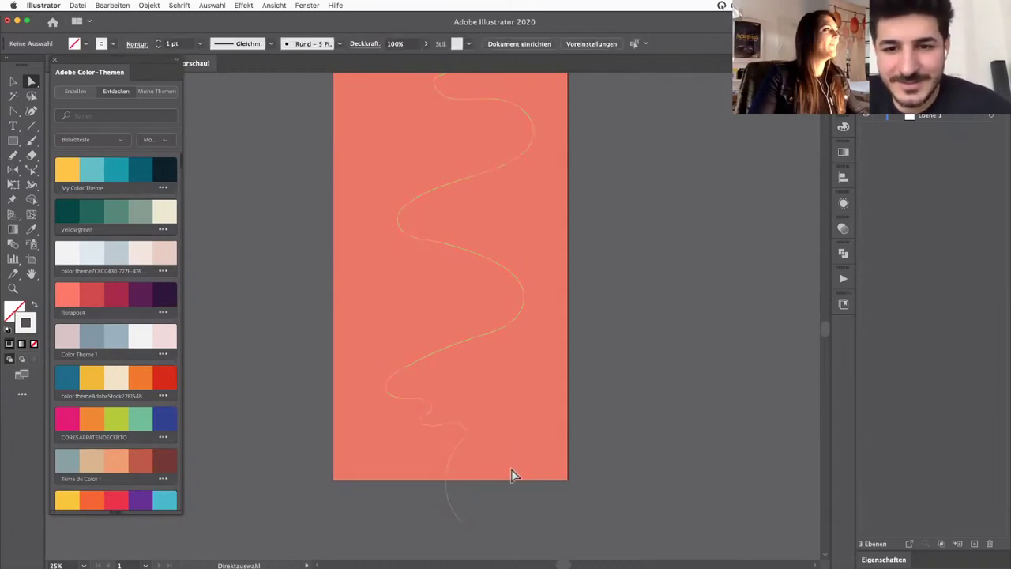
pyautogui.press('super+minus')
pyautogui.scroll(3, 529, 427)
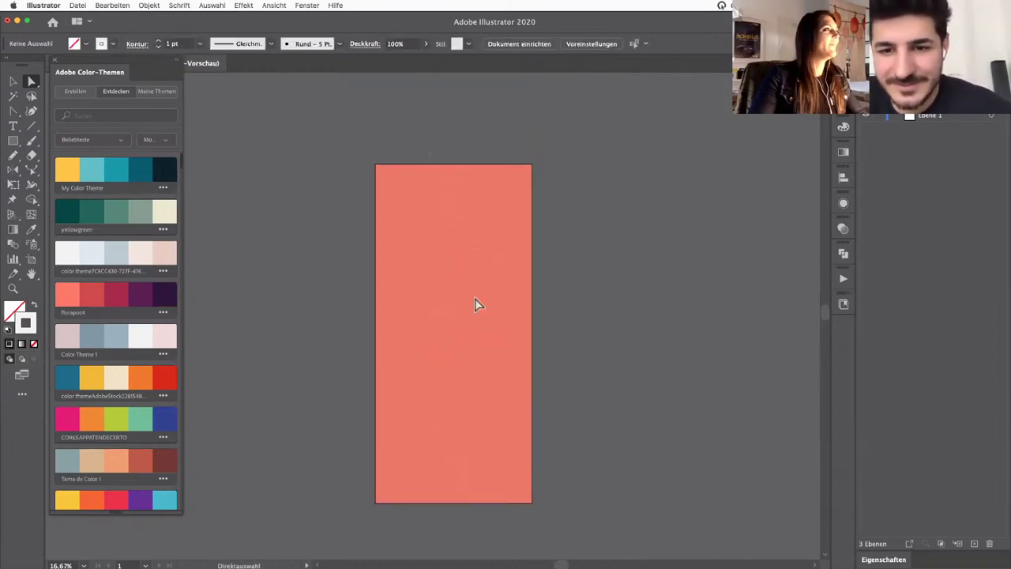
pyautogui.press('v')
pyautogui.press('super+plus')
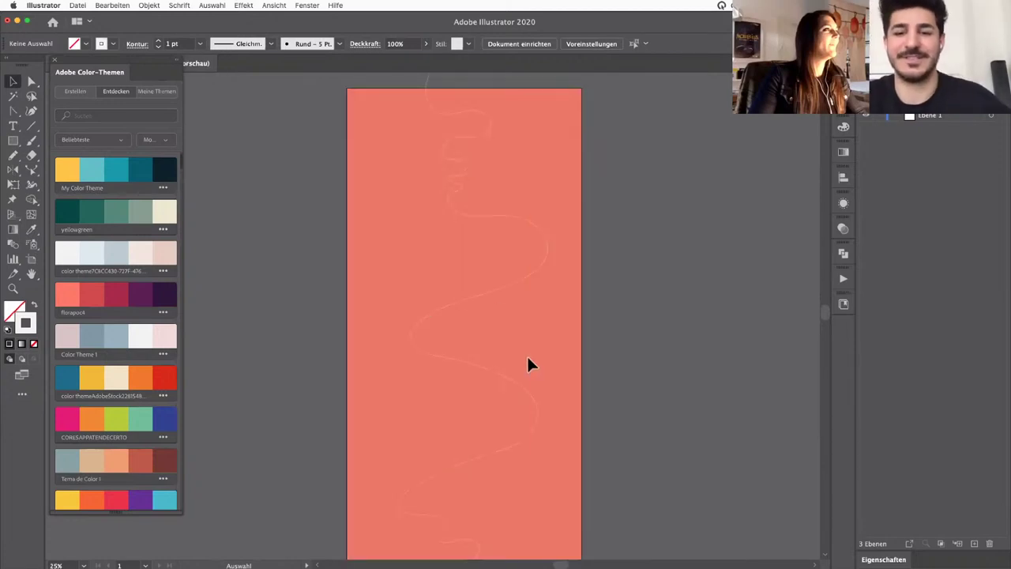
pyautogui.scroll(2, 530, 348)
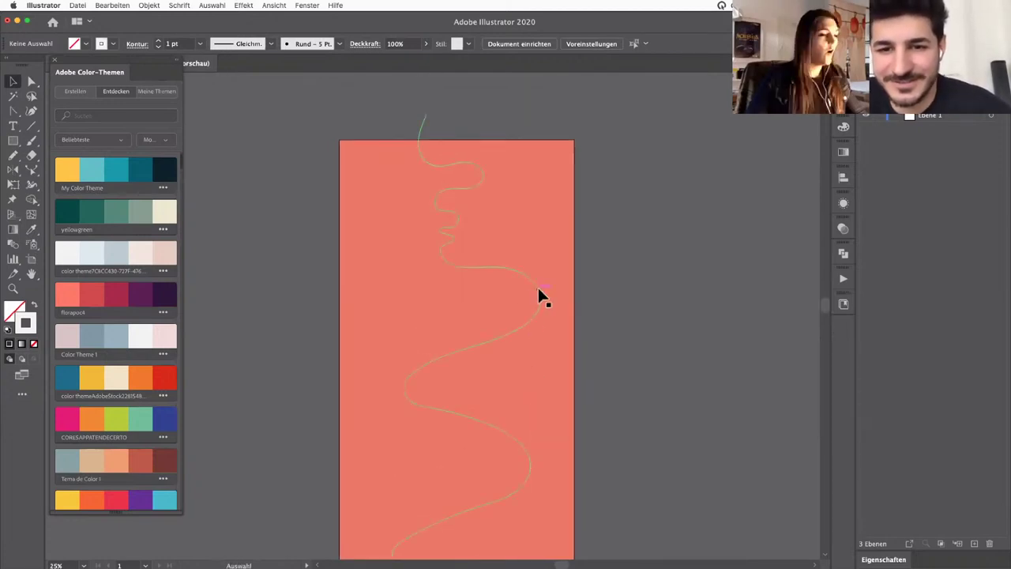
pyautogui.click(538, 296)
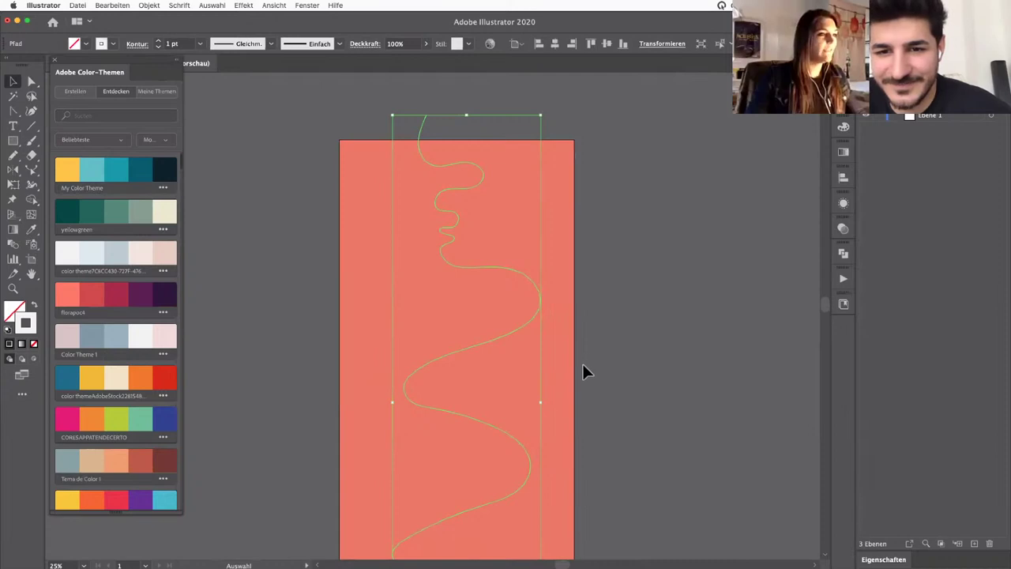
# Step: Widen the stroke near the line's upper end to about 203 px with the Width tool and colour it dark purple
pyautogui.click(32, 187)
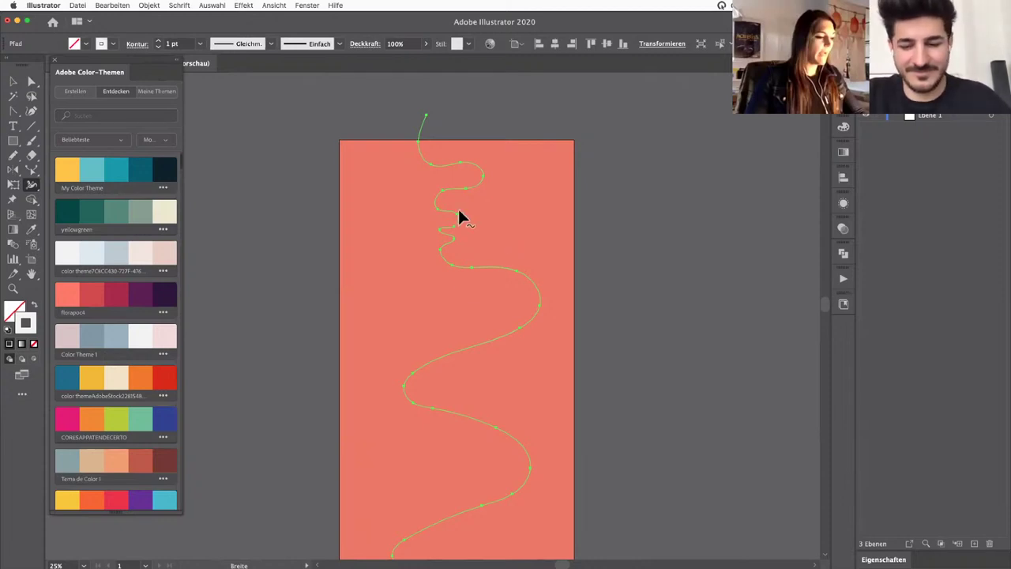
pyautogui.press('super+plus')
pyautogui.moveTo(451, 227); pyautogui.dragTo(508, 414)
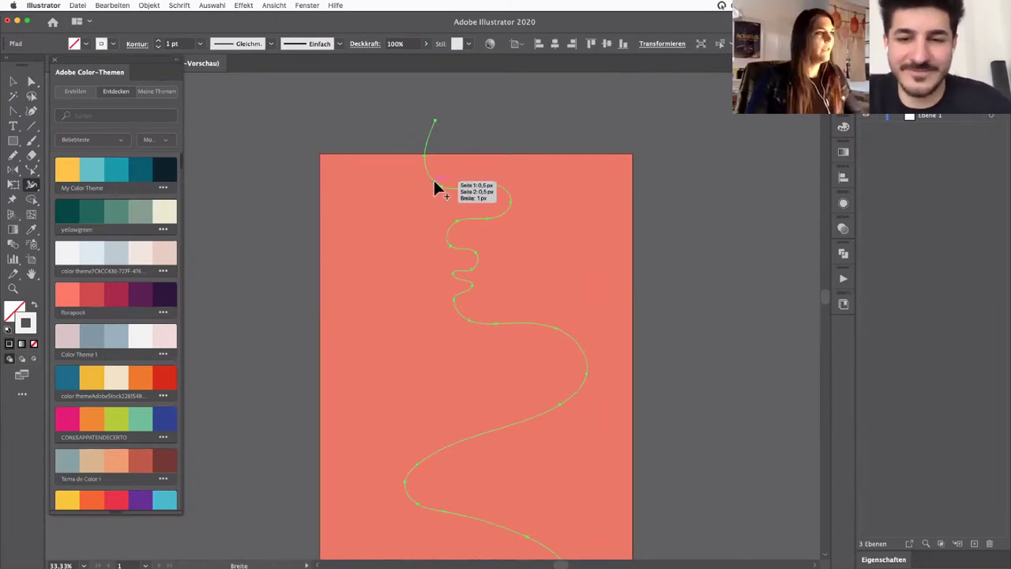
pyautogui.moveTo(433, 184)
pyautogui.mouseDown()
pyautogui.moveTo(400, 200)
pyautogui.moveTo(413, 195)
pyautogui.moveTo(410, 203)
pyautogui.mouseUp()
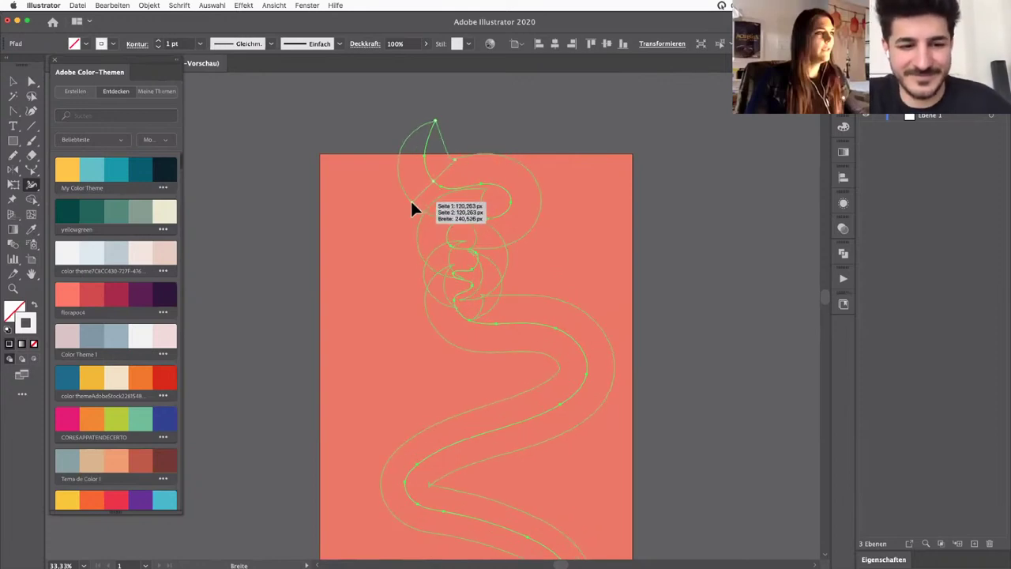
pyautogui.moveTo(411, 202)
pyautogui.mouseDown()
pyautogui.moveTo(397, 212)
pyautogui.moveTo(440, 193)
pyautogui.moveTo(420, 207)
pyautogui.mouseUp()
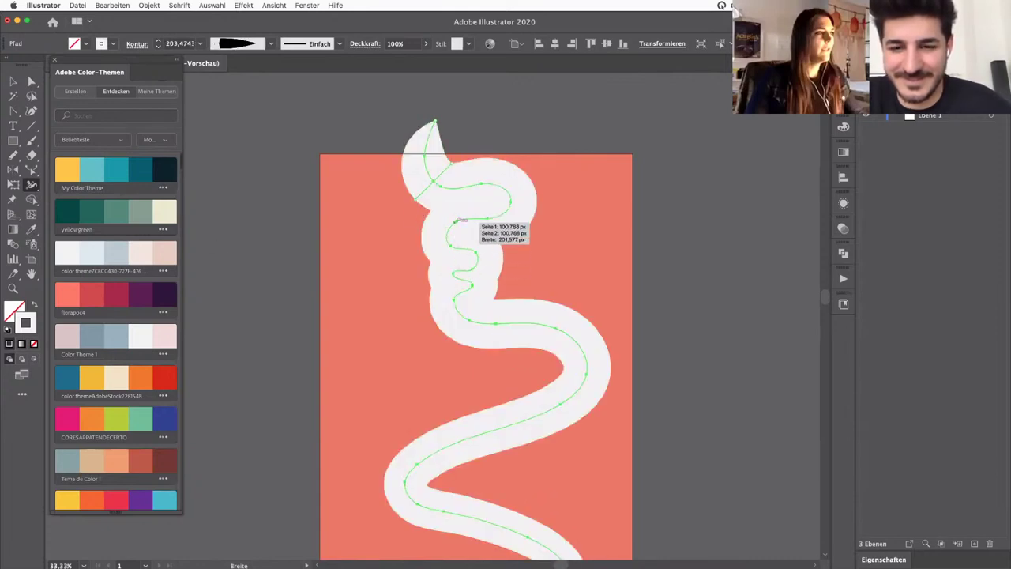
pyautogui.click(167, 294)
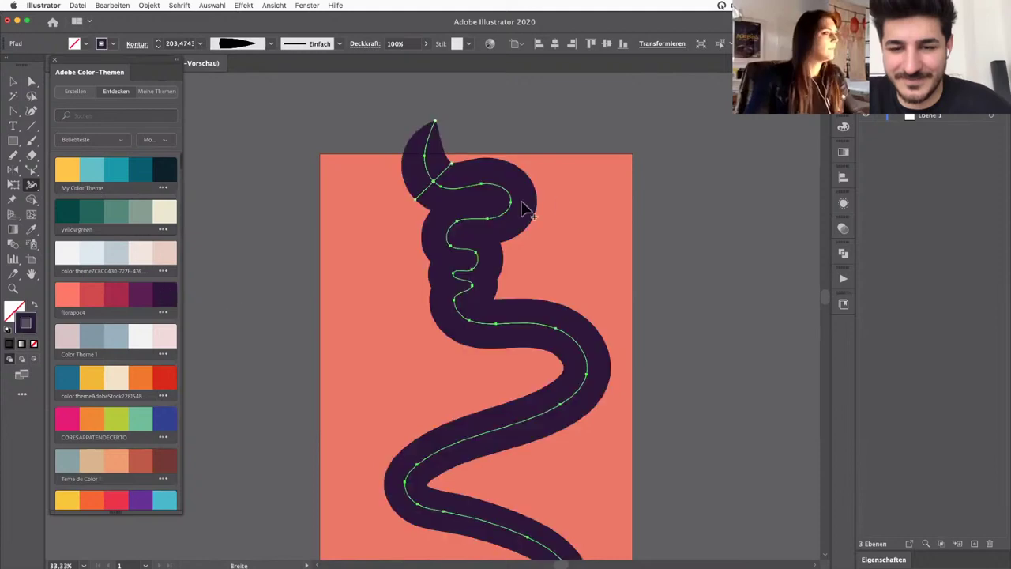
# Step: Thin the stroke at the first upper right bend and the small left bend below it, leaving a thick horn-shaped upper end
pyautogui.press('super+plus')
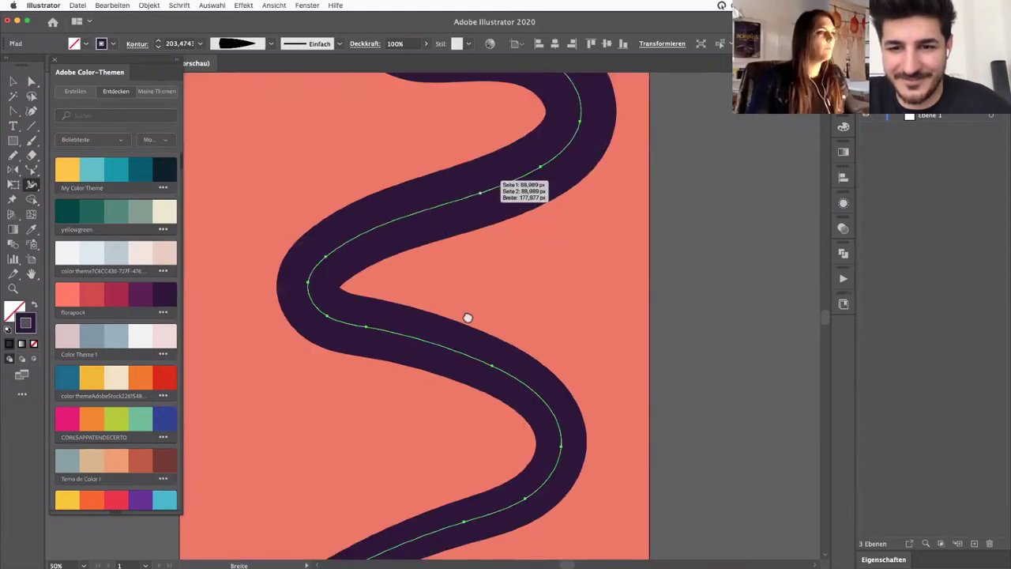
pyautogui.moveTo(468, 319); pyautogui.dragTo(483, 358)
pyautogui.hscroll(2, 487, 365)
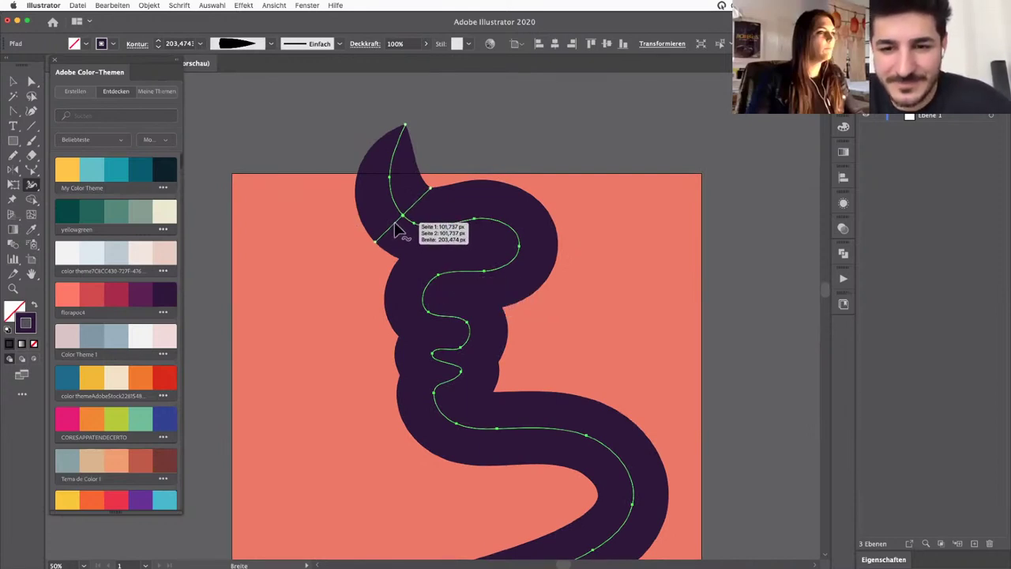
pyautogui.moveTo(398, 229)
pyautogui.mouseDown()
pyautogui.moveTo(466, 242)
pyautogui.moveTo(540, 285)
pyautogui.moveTo(505, 304)
pyautogui.moveTo(466, 308)
pyautogui.moveTo(451, 282)
pyautogui.moveTo(543, 240)
pyautogui.moveTo(515, 213)
pyautogui.moveTo(420, 225)
pyautogui.moveTo(383, 211)
pyautogui.moveTo(403, 219)
pyautogui.mouseUp()
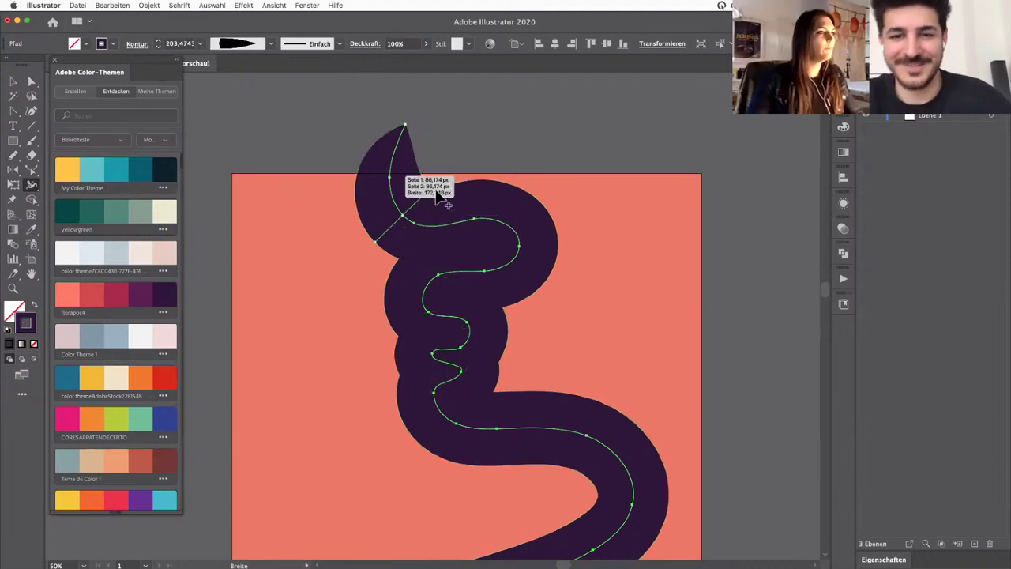
pyautogui.moveTo(515, 235); pyautogui.dragTo(512, 242)
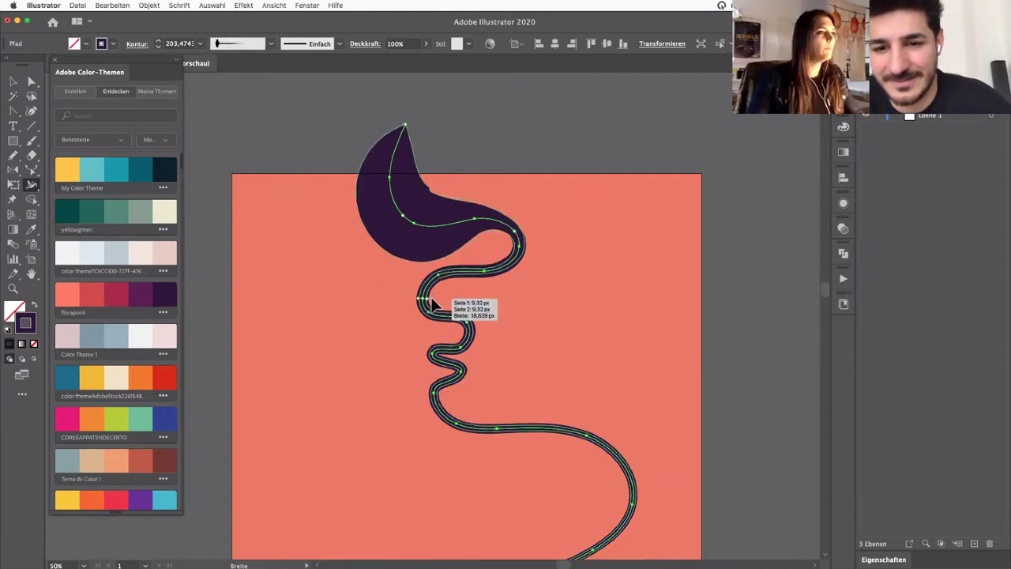
pyautogui.moveTo(430, 304)
pyautogui.mouseDown()
pyautogui.moveTo(440, 299)
pyautogui.moveTo(427, 298)
pyautogui.mouseUp()
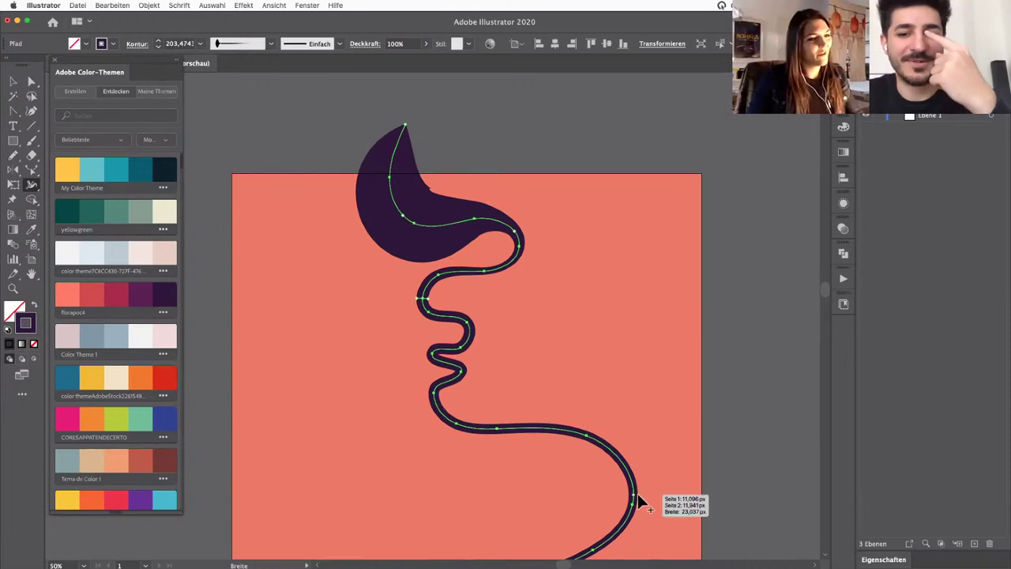
# Step: Widen the outer side of the first large right curve to about 240 px and rebalance the stroke width in the bends above it
pyautogui.moveTo(637, 492)
pyautogui.mouseDown()
pyautogui.moveTo(685, 477)
pyautogui.moveTo(650, 491)
pyautogui.moveTo(686, 492)
pyautogui.mouseUp()
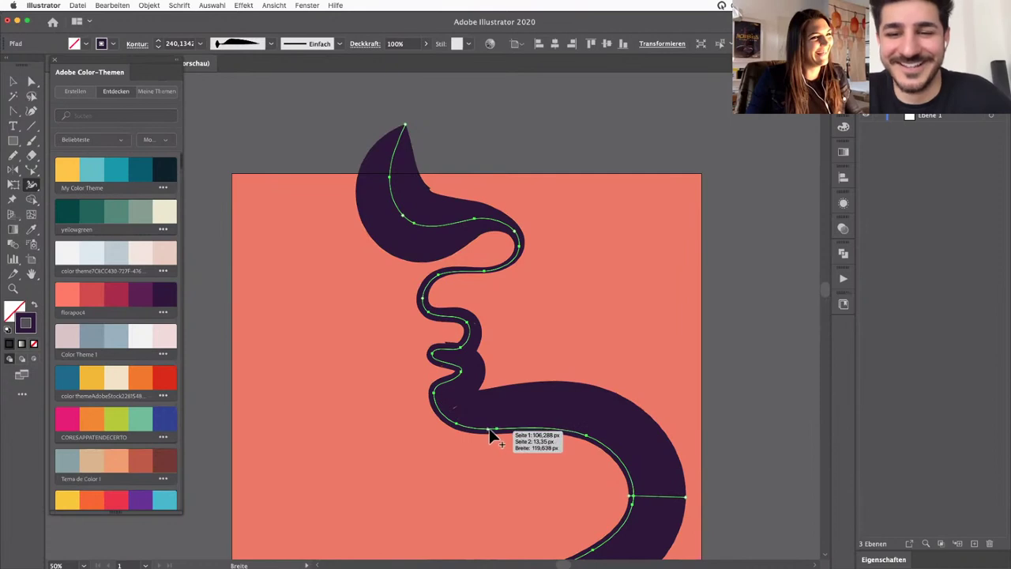
pyautogui.moveTo(489, 428); pyautogui.dragTo(487, 434)
pyautogui.moveTo(489, 393); pyautogui.dragTo(493, 420)
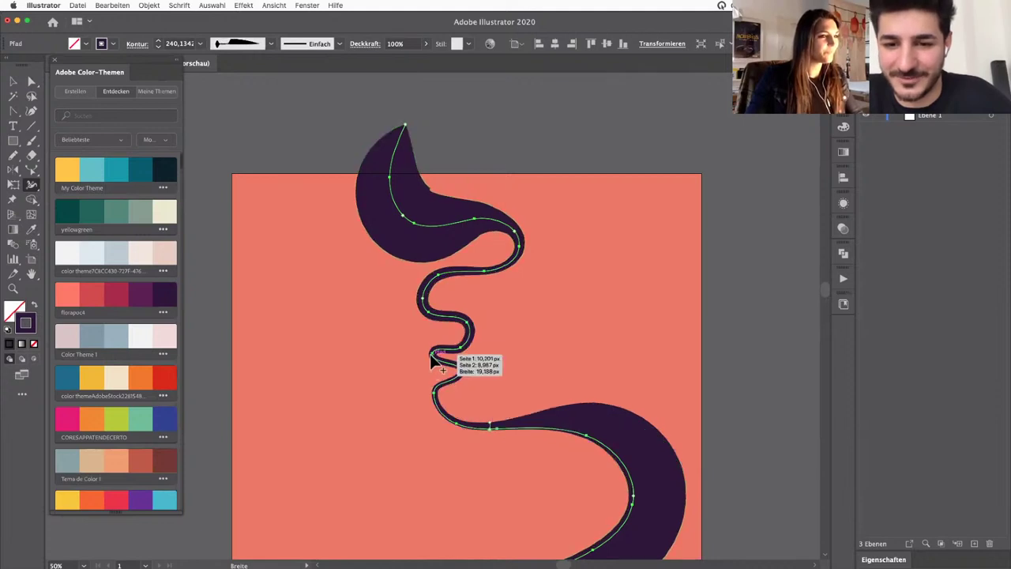
pyautogui.moveTo(427, 305); pyautogui.dragTo(439, 314)
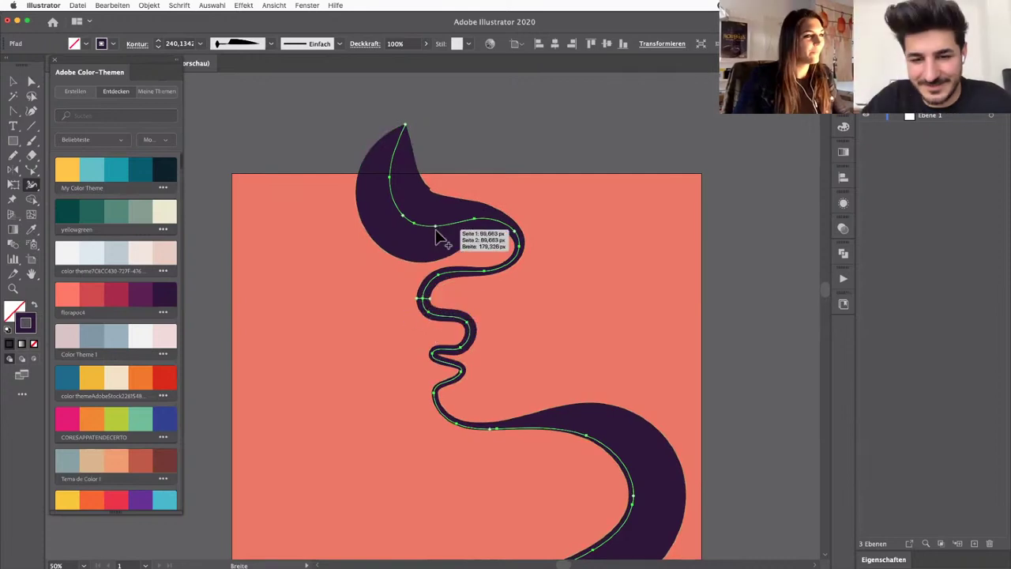
# Step: Try pinching the stroke just below the line's horn-shaped upper end
pyautogui.moveTo(421, 230); pyautogui.dragTo(452, 249)
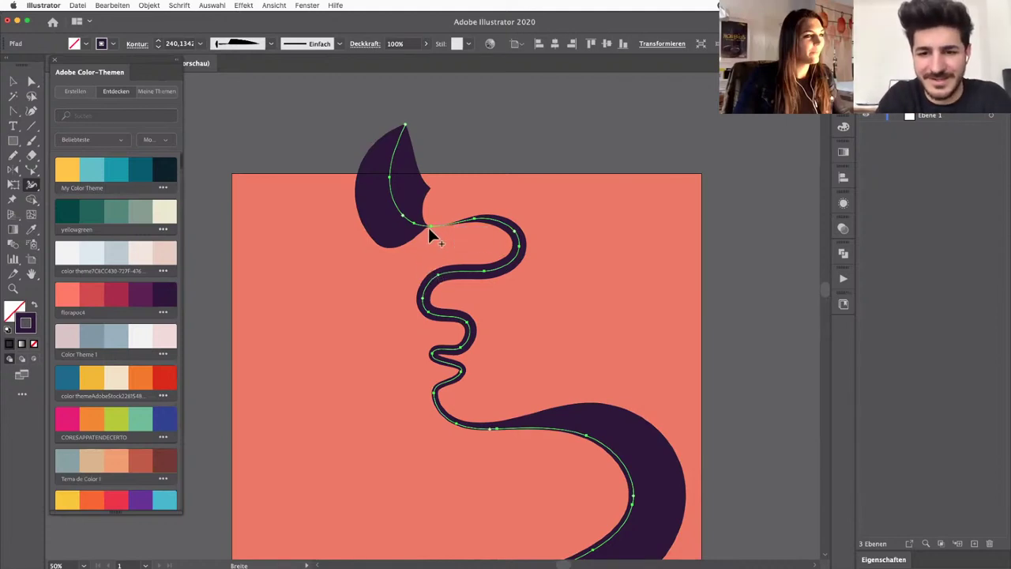
pyautogui.moveTo(432, 226); pyautogui.dragTo(389, 242)
# Step: Adjust the stroke width at the middle left curve so the thick part ends abruptly and continues as a thin line
pyautogui.moveTo(420, 528); pyautogui.dragTo(390, 383)
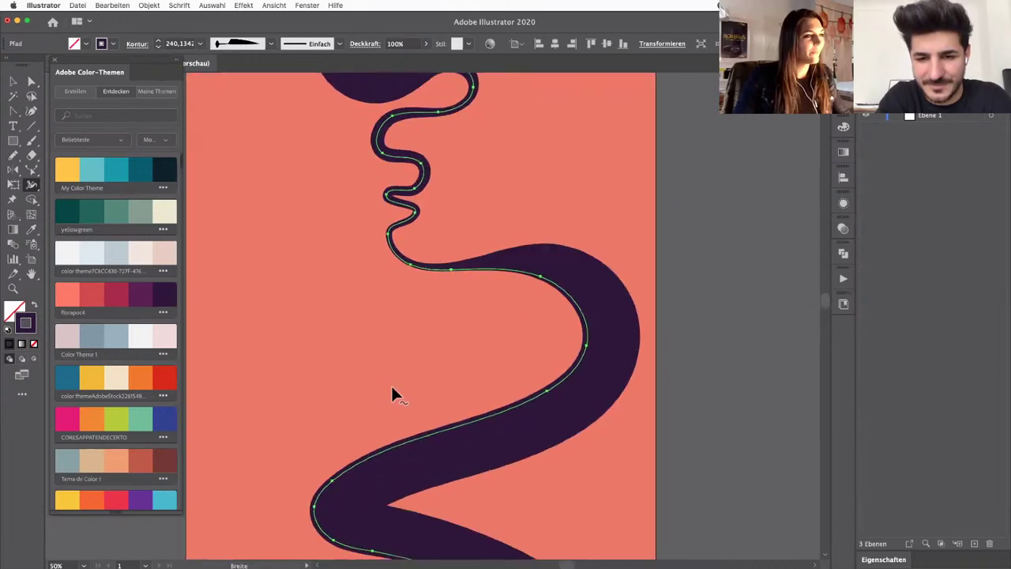
pyautogui.press('super+minus')
pyautogui.press('super+minus')
pyautogui.press('super+minus')
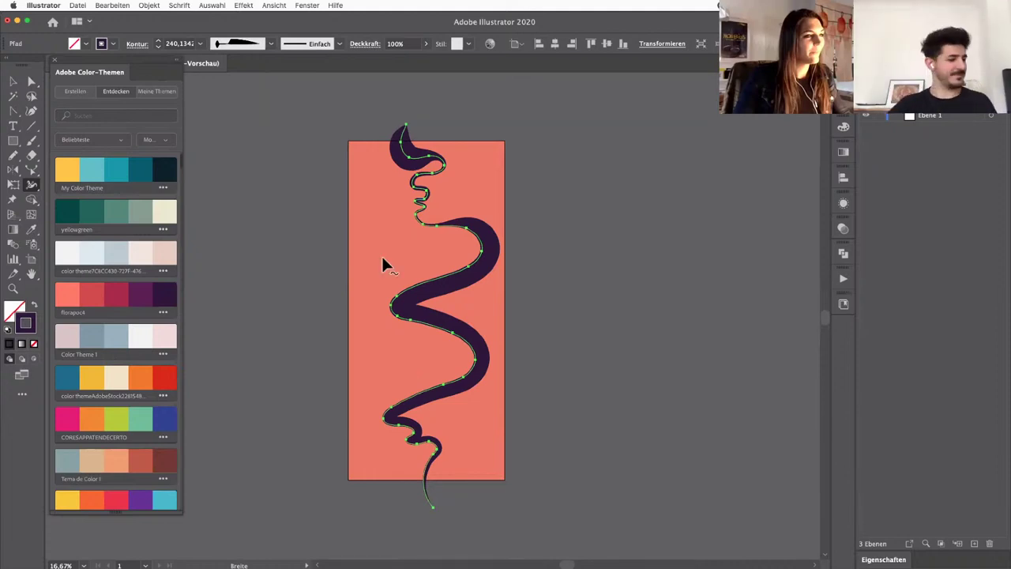
pyautogui.press('super+plus')
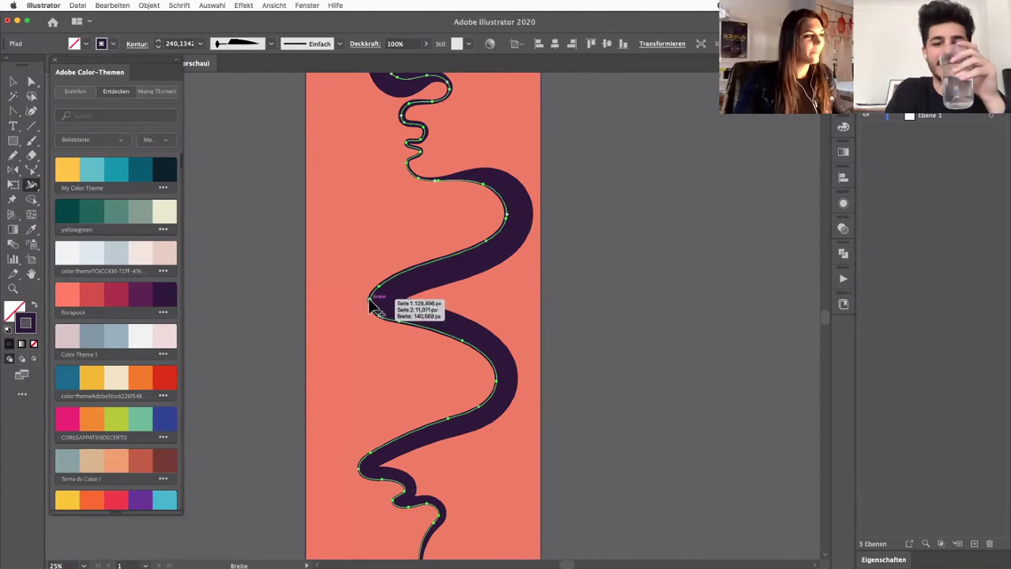
pyautogui.moveTo(370, 300)
pyautogui.mouseDown()
pyautogui.moveTo(351, 303)
pyautogui.moveTo(391, 302)
pyautogui.moveTo(356, 304)
pyautogui.moveTo(341, 285)
pyautogui.moveTo(307, 302)
pyautogui.moveTo(371, 312)
pyautogui.mouseUp()
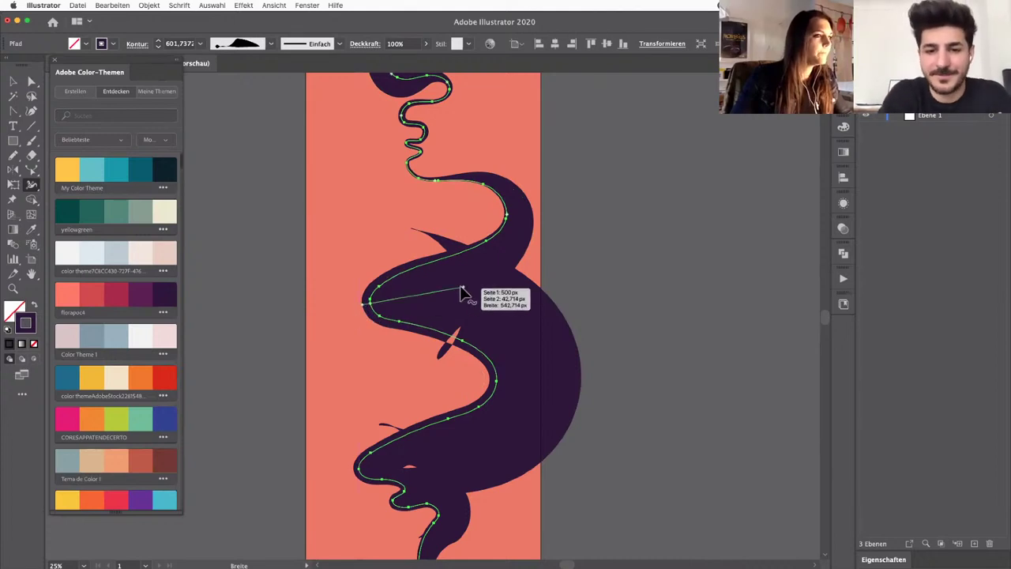
pyautogui.moveTo(463, 294)
pyautogui.mouseDown()
pyautogui.moveTo(374, 310)
pyautogui.moveTo(438, 362)
pyautogui.mouseUp()
pyautogui.press('super+plus')
pyautogui.press('space')
pyautogui.moveTo(360, 348)
pyautogui.mouseDown()
pyautogui.moveTo(393, 347)
pyautogui.moveTo(420, 293)
pyautogui.moveTo(449, 323)
pyautogui.moveTo(406, 302)
pyautogui.mouseUp()
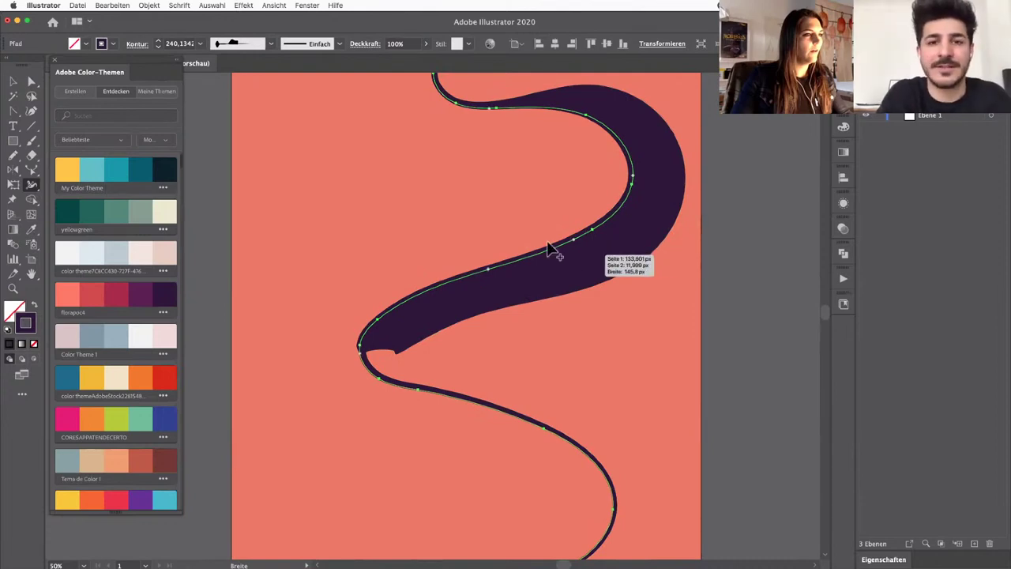
# Step: Widen the outer side of the lower large right curve to a stroke width of about 214 px
pyautogui.press('super+minus')
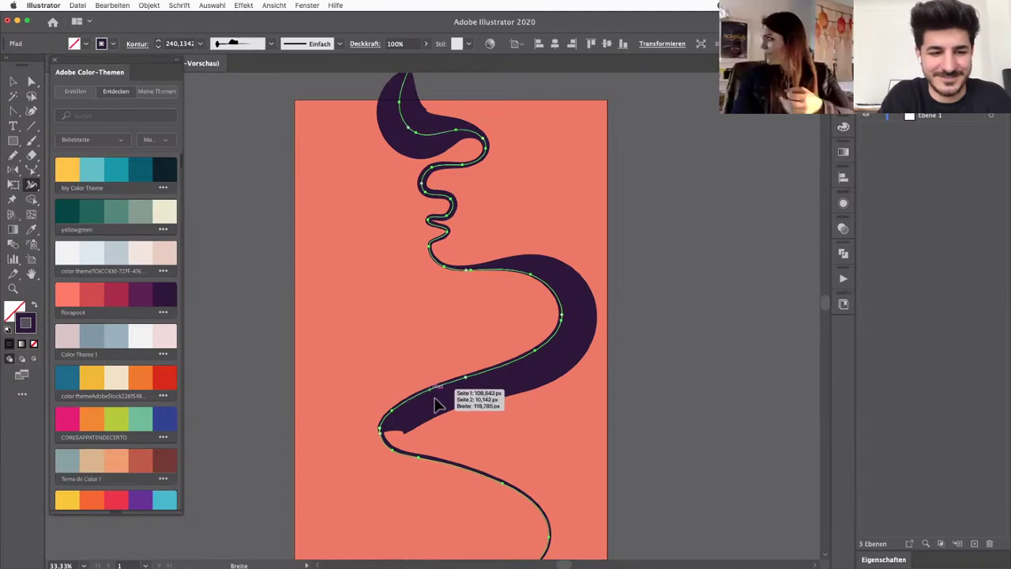
pyautogui.moveTo(440, 412)
pyautogui.mouseDown()
pyautogui.moveTo(422, 411)
pyautogui.moveTo(470, 399)
pyautogui.mouseUp()
pyautogui.press('v')
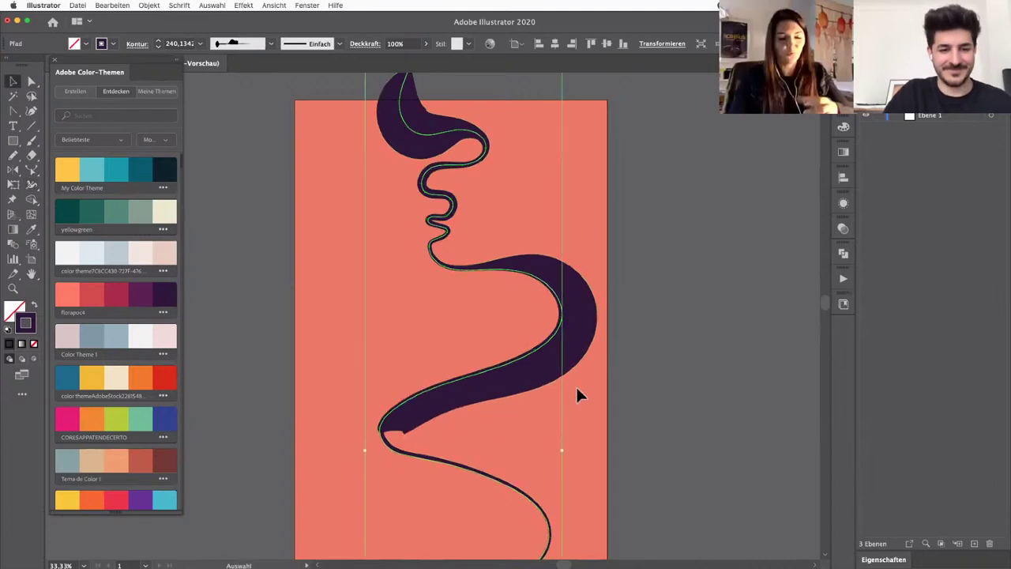
pyautogui.click(558, 446)
pyautogui.moveTo(514, 433); pyautogui.dragTo(523, 315)
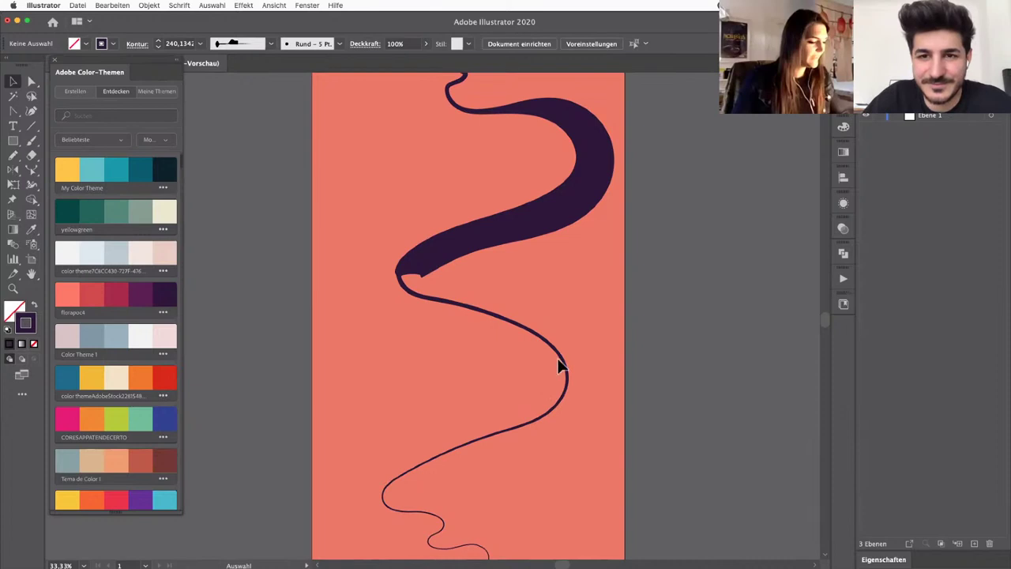
pyautogui.hotkey('shift', 'w')
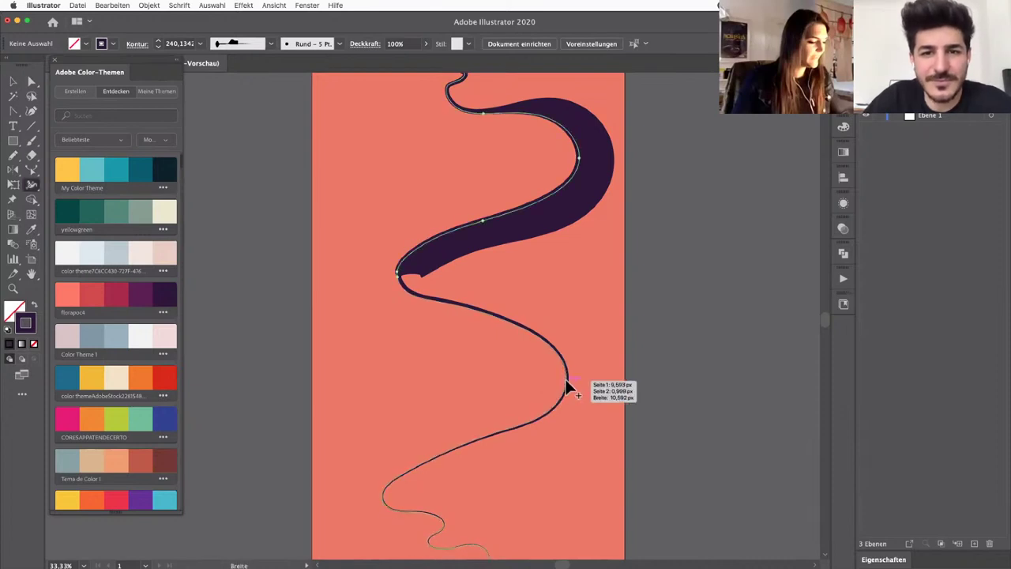
pyautogui.moveTo(565, 379); pyautogui.dragTo(611, 384)
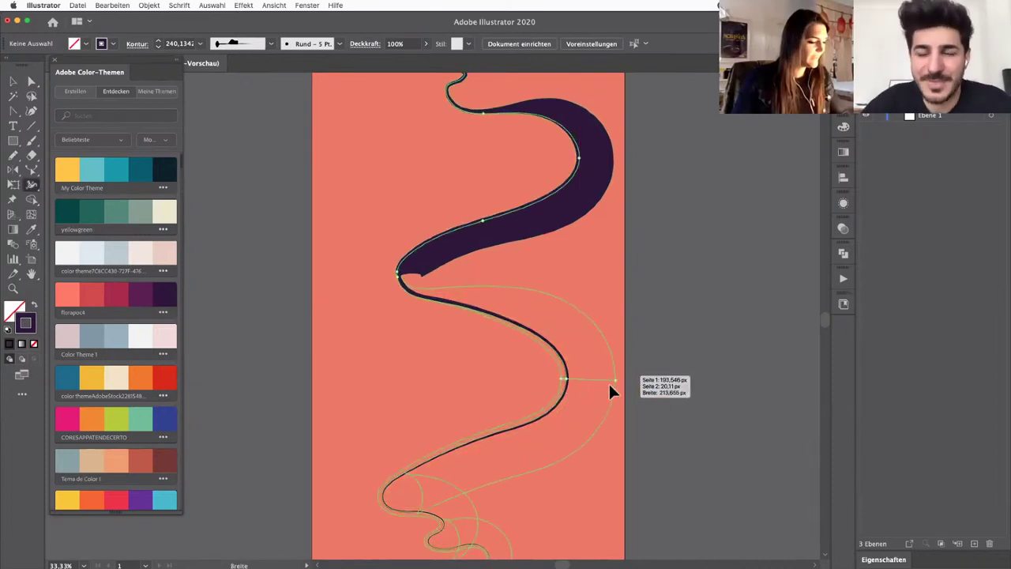
# Step: Widen the stroke at the lower left curve, mainly toward the inside of the bend
pyautogui.moveTo(473, 528); pyautogui.dragTo(485, 383)
pyautogui.moveTo(488, 278); pyautogui.dragTo(477, 386)
pyautogui.moveTo(459, 447); pyautogui.dragTo(463, 456)
pyautogui.scroll(5, 484, 187)
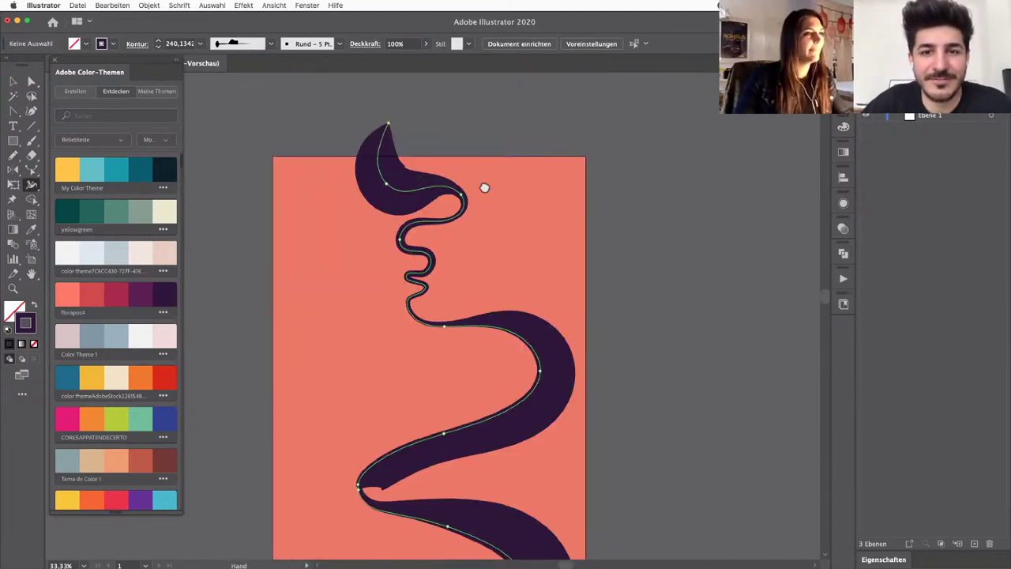
pyautogui.scroll(-10, 427, 323)
pyautogui.moveTo(365, 391)
pyautogui.mouseDown()
pyautogui.moveTo(310, 401)
pyautogui.moveTo(521, 397)
pyautogui.moveTo(472, 416)
pyautogui.moveTo(292, 395)
pyautogui.moveTo(175, 405)
pyautogui.mouseUp()
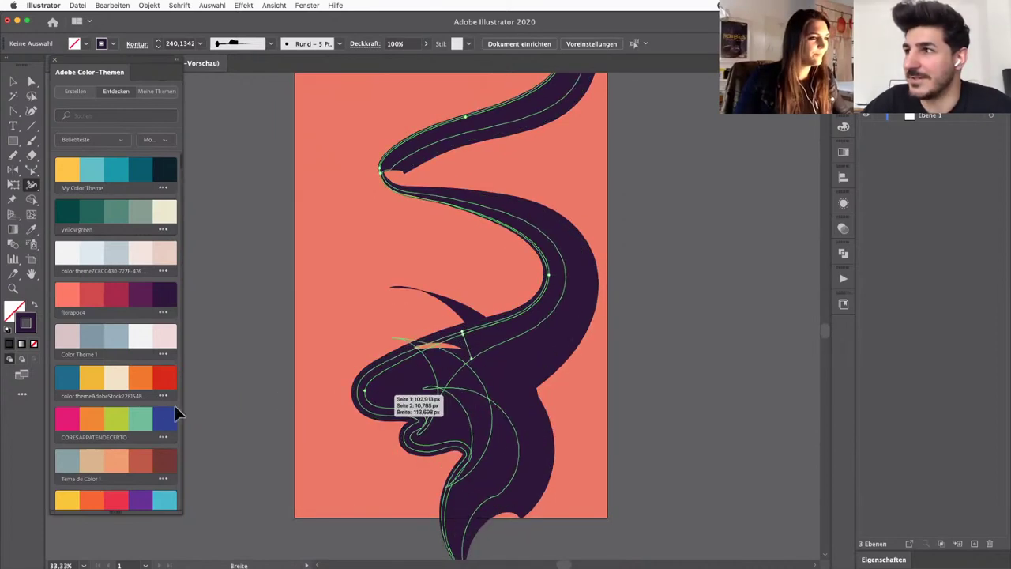
# Step: Try narrowing the stroke where the lower large right curve runs into the lower left curve
pyautogui.moveTo(402, 398); pyautogui.dragTo(478, 341)
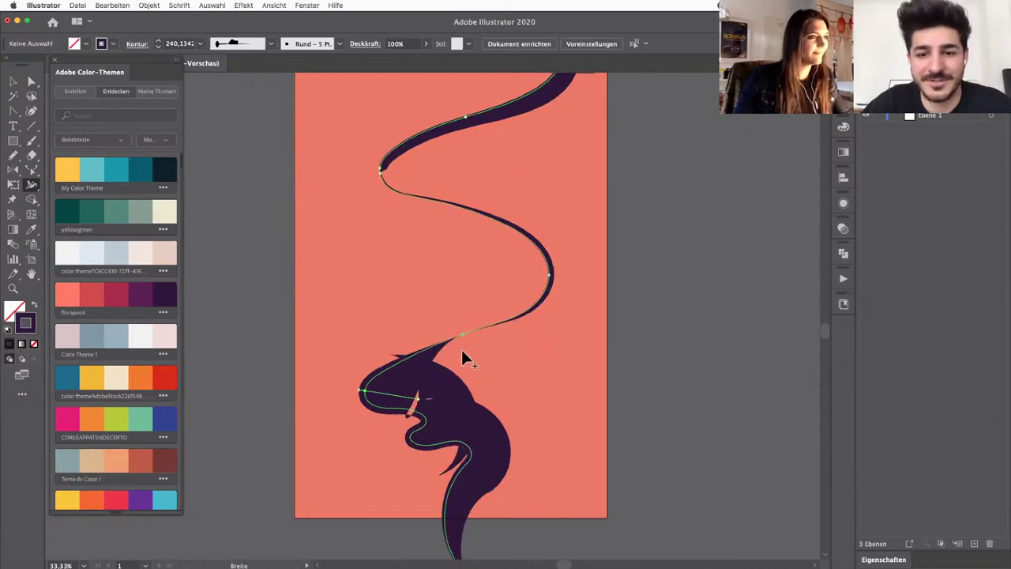
pyautogui.press('super+z')
pyautogui.scroll(-3, 467, 372)
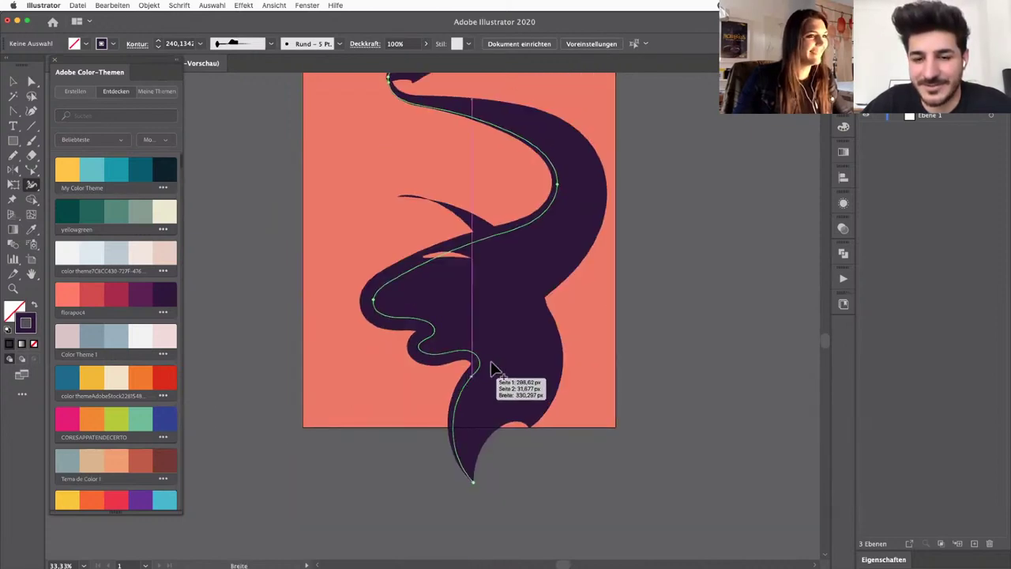
pyautogui.moveTo(465, 243); pyautogui.dragTo(472, 260)
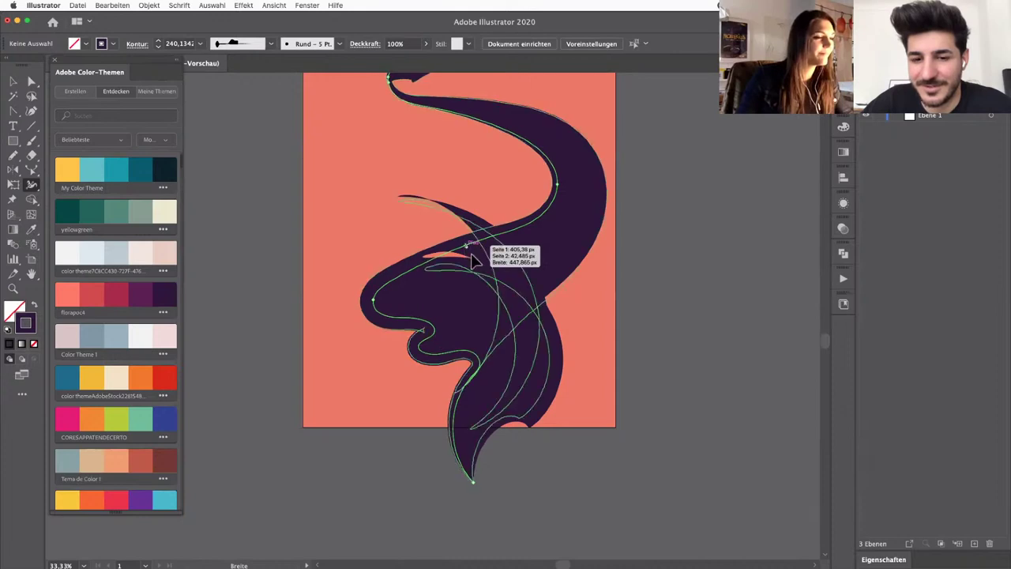
pyautogui.moveTo(492, 296)
pyautogui.mouseDown()
pyautogui.moveTo(462, 269)
pyautogui.moveTo(443, 289)
pyautogui.moveTo(394, 265)
pyautogui.mouseUp()
# Step: Undo the recent width edits on the line and widen the outer side of the middle left curve to a total width of about 114 px
pyautogui.press('super+z')
pyautogui.moveTo(366, 333)
pyautogui.mouseDown()
pyautogui.moveTo(406, 422)
pyautogui.moveTo(413, 546)
pyautogui.mouseUp()
pyautogui.hscroll(3, 370, 316)
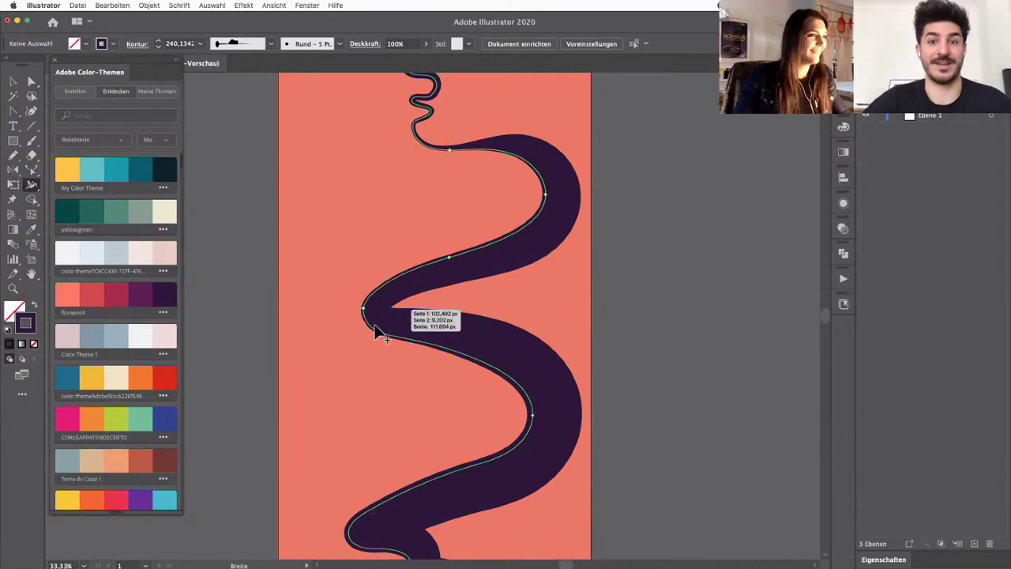
pyautogui.moveTo(366, 314)
pyautogui.mouseDown()
pyautogui.moveTo(593, 323)
pyautogui.moveTo(663, 338)
pyautogui.mouseUp()
pyautogui.press('super+plus')
pyautogui.press('super+plus')
pyautogui.press('super+plus')
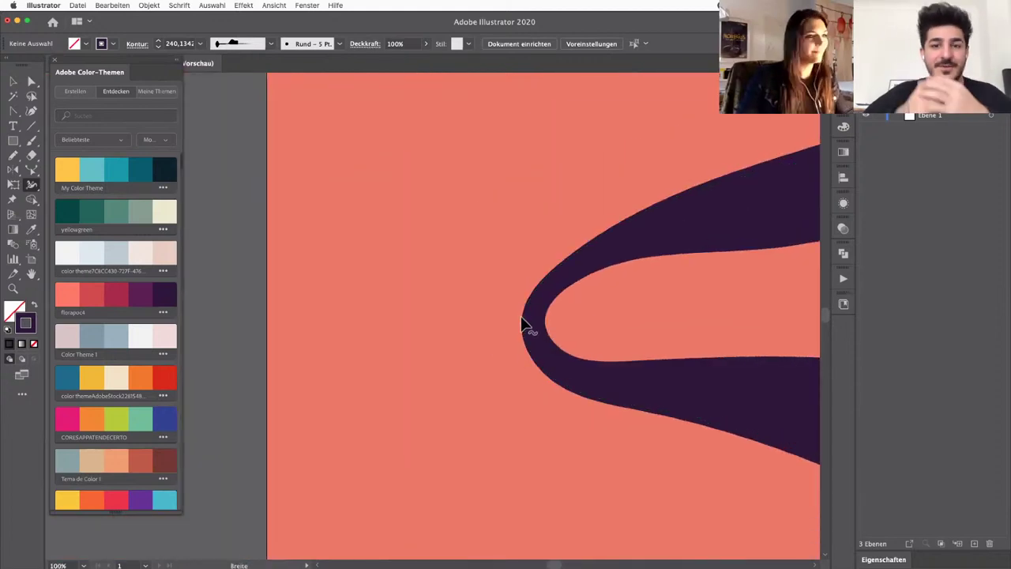
pyautogui.moveTo(518, 322)
pyautogui.mouseDown()
pyautogui.moveTo(428, 324)
pyautogui.moveTo(468, 336)
pyautogui.moveTo(502, 370)
pyautogui.mouseUp()
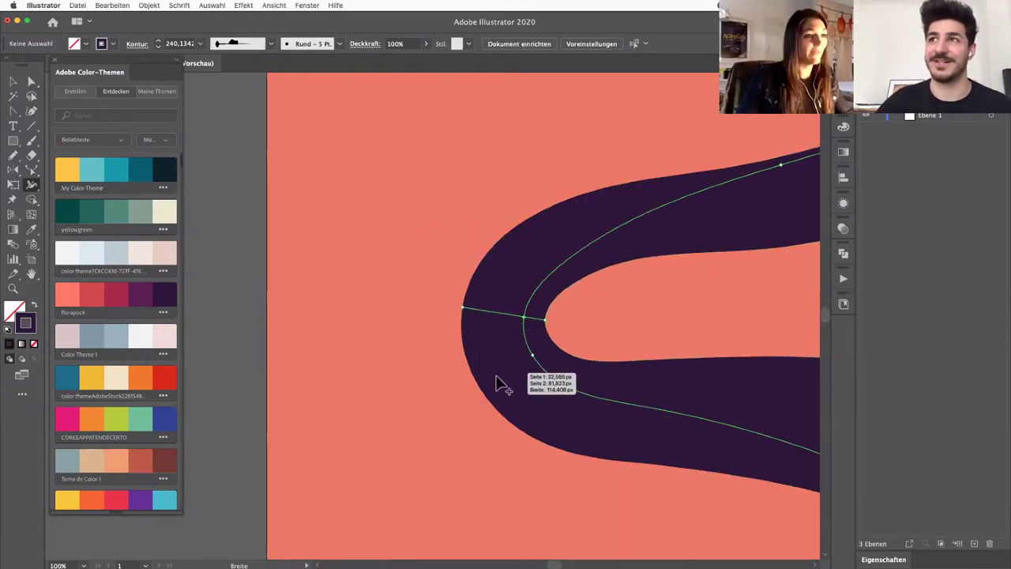
# Step: Widen the stroke at the small face-like bends near the line's upper part, making the larger right-hand bend about 78 px wide
pyautogui.press('super+minus')
pyautogui.press('super+minus')
pyautogui.press('super+minus')
pyautogui.scroll(-3, 429, 311)
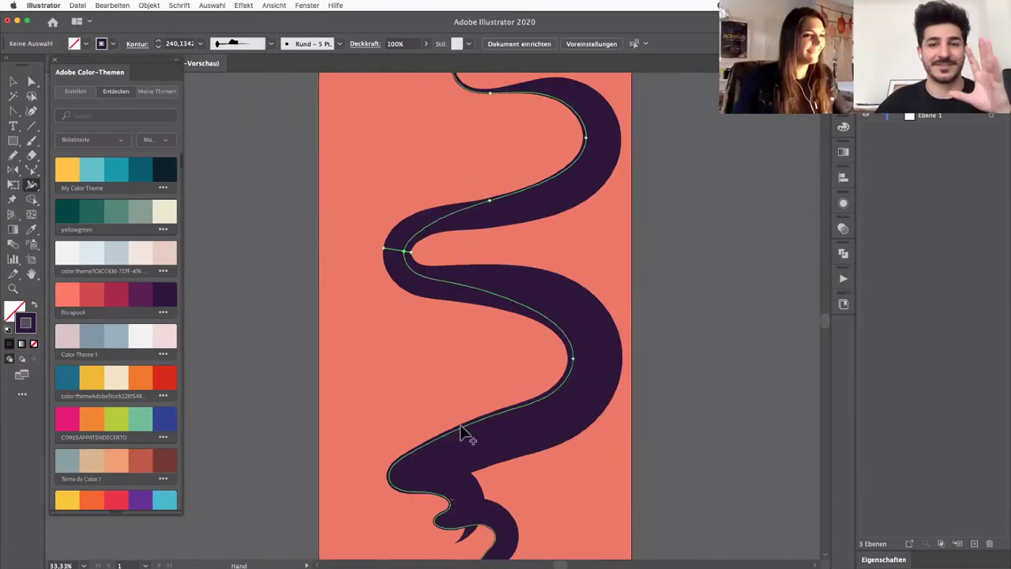
pyautogui.press('space')
pyautogui.moveTo(443, 244)
pyautogui.mouseDown()
pyautogui.moveTo(469, 463)
pyautogui.moveTo(461, 391)
pyautogui.moveTo(444, 429)
pyautogui.mouseUp()
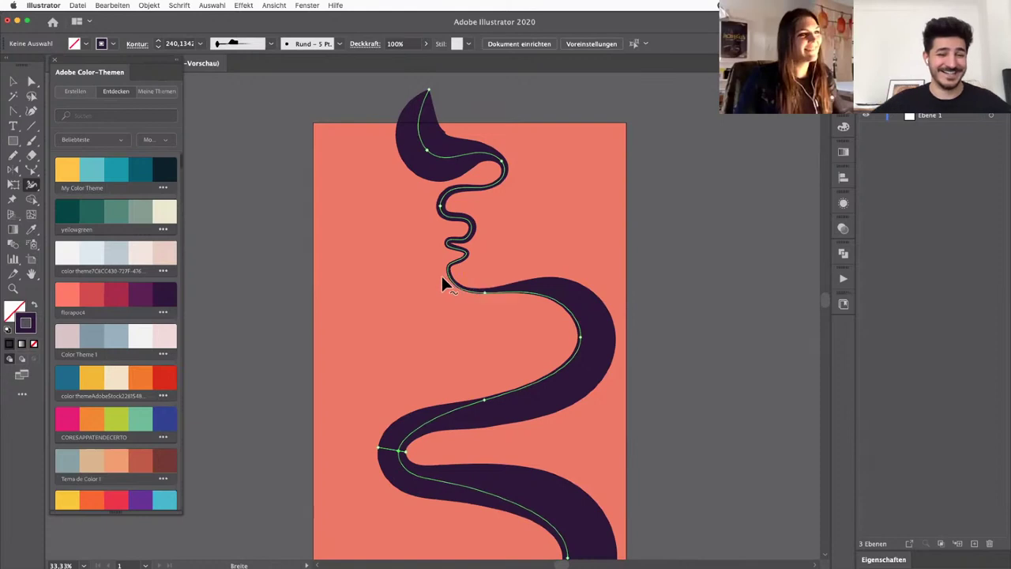
pyautogui.press('super+plus')
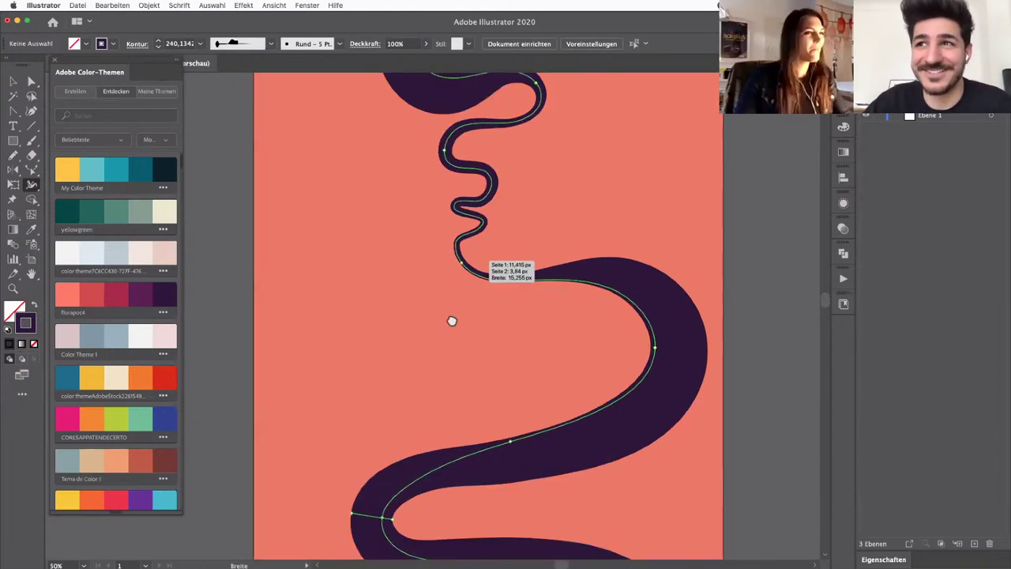
pyautogui.scroll(3, 459, 301)
pyautogui.moveTo(458, 300)
pyautogui.mouseDown()
pyautogui.moveTo(482, 303)
pyautogui.moveTo(453, 312)
pyautogui.moveTo(451, 298)
pyautogui.mouseUp()
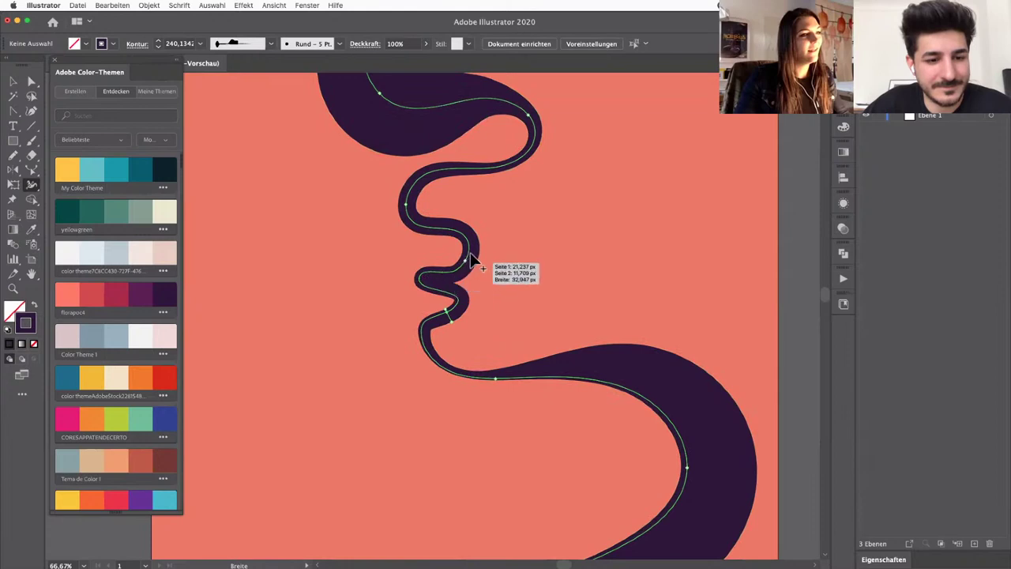
pyautogui.moveTo(469, 253)
pyautogui.mouseDown()
pyautogui.moveTo(494, 261)
pyautogui.moveTo(487, 253)
pyautogui.mouseUp()
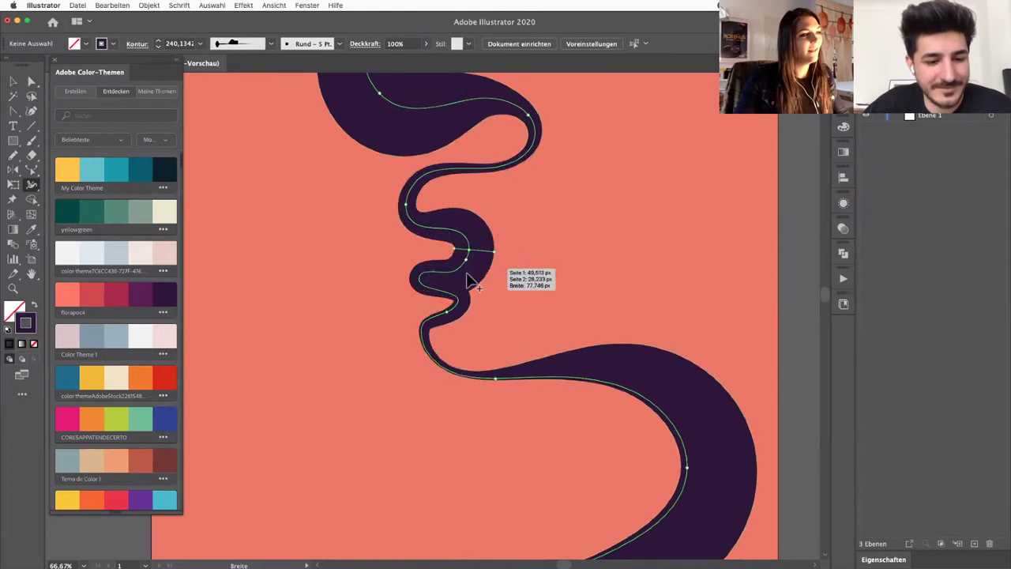
# Step: Narrow the stroke at that small right-hand bend to about 61 px, pull its inner edge onto the path, and deselect the line
pyautogui.press('super+shift+a')
pyautogui.press('v')
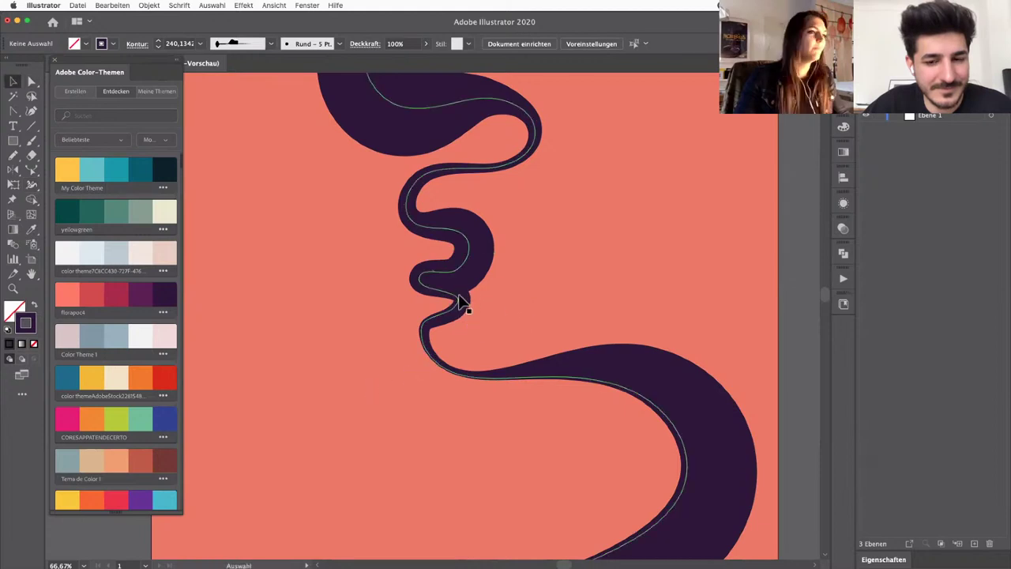
pyautogui.click(466, 267)
pyautogui.hotkey('shift', 'w')
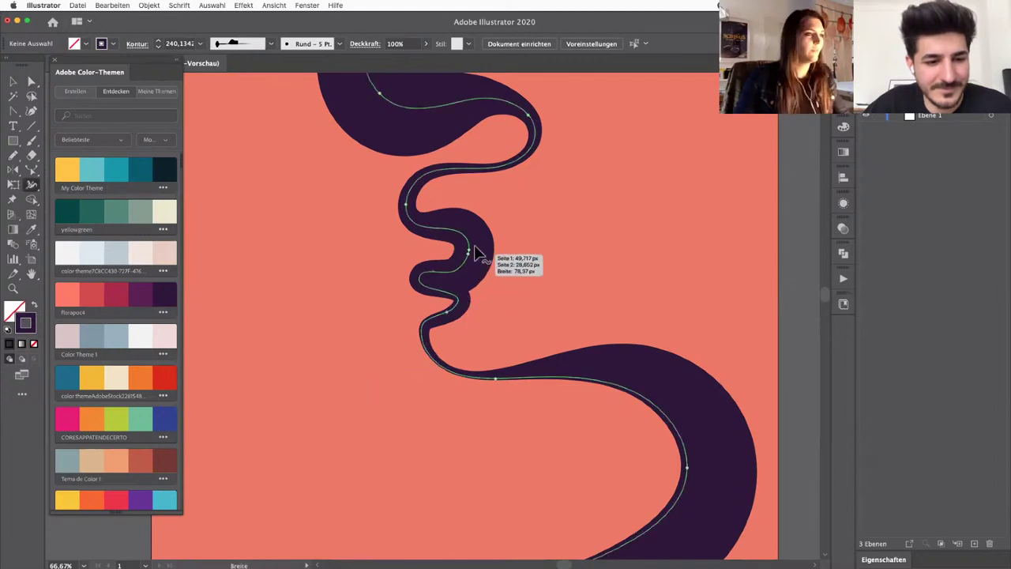
pyautogui.moveTo(493, 251); pyautogui.dragTo(456, 255)
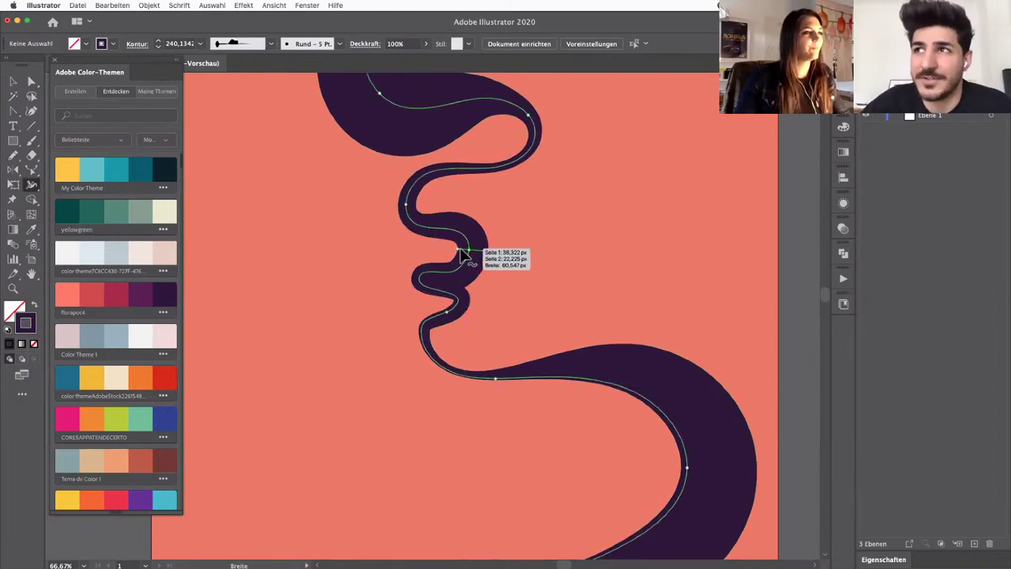
pyautogui.moveTo(463, 254); pyautogui.dragTo(469, 261)
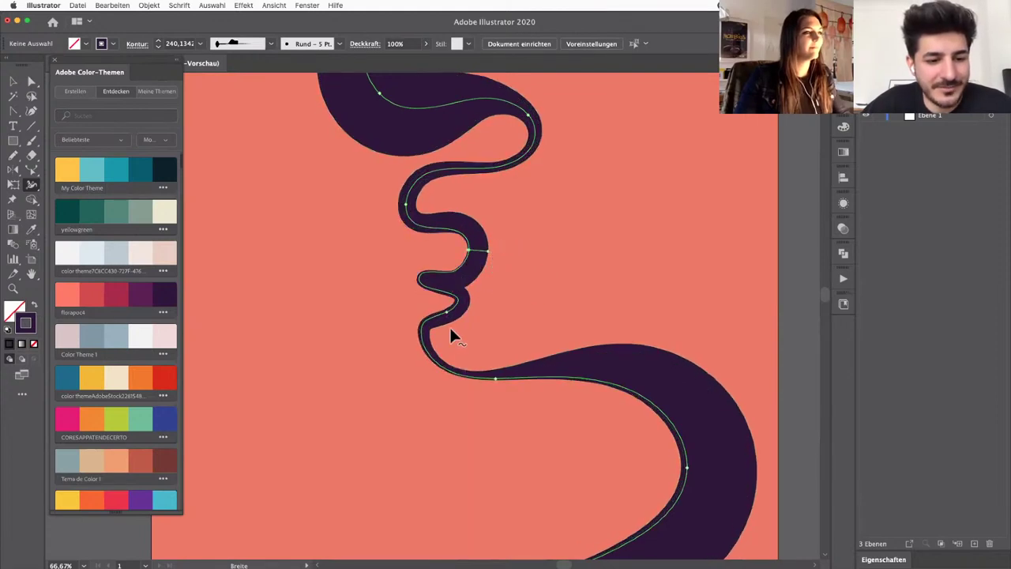
pyautogui.press('a')
pyautogui.click(501, 313)
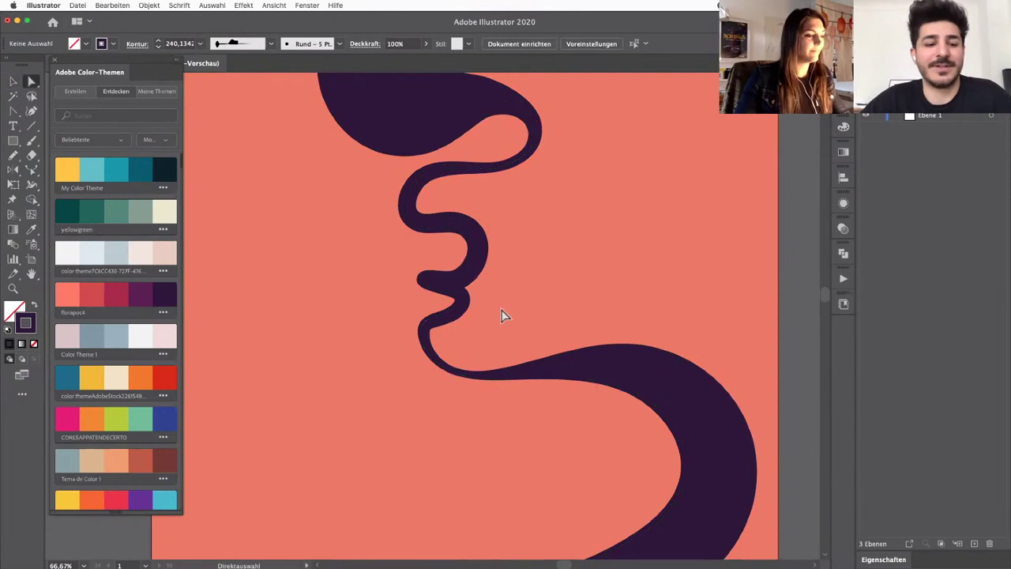
# Step: Adjust the stroke width in the bend of the line's thick upper end to about 203 px
pyautogui.press('super+minus')
pyautogui.press('super+minus')
pyautogui.press('super+plus')
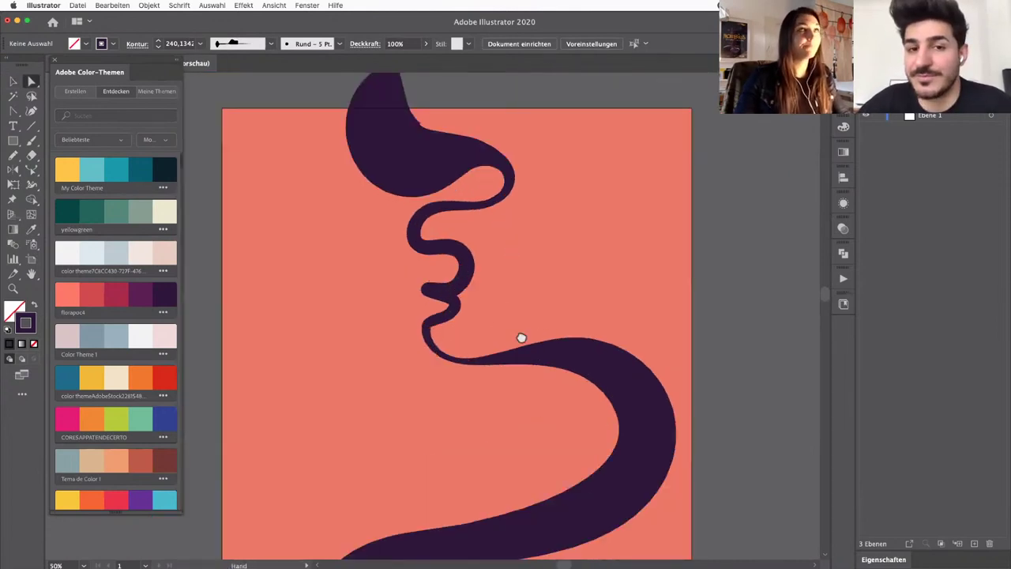
pyautogui.scroll(4, 514, 348)
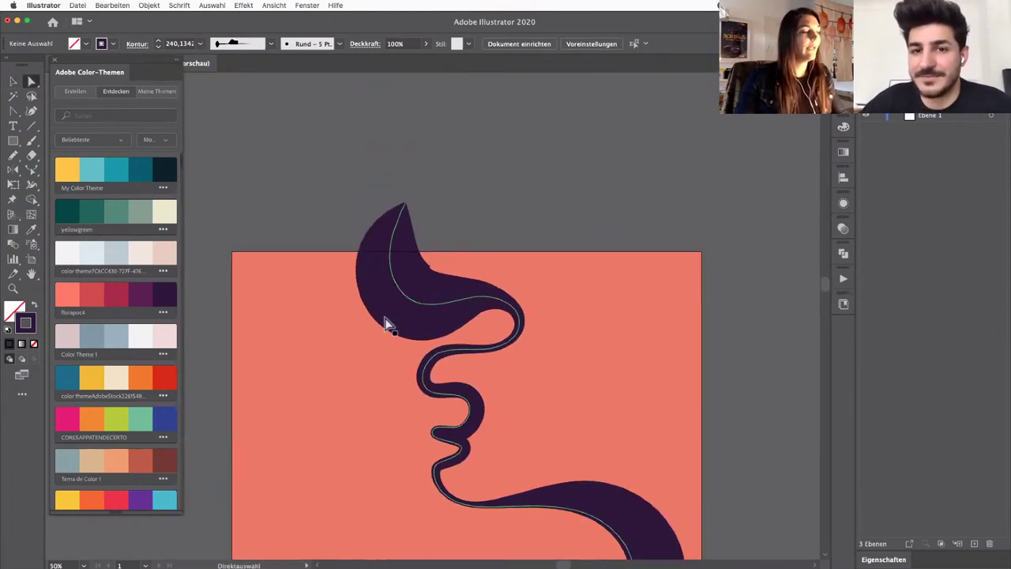
pyautogui.click(399, 294)
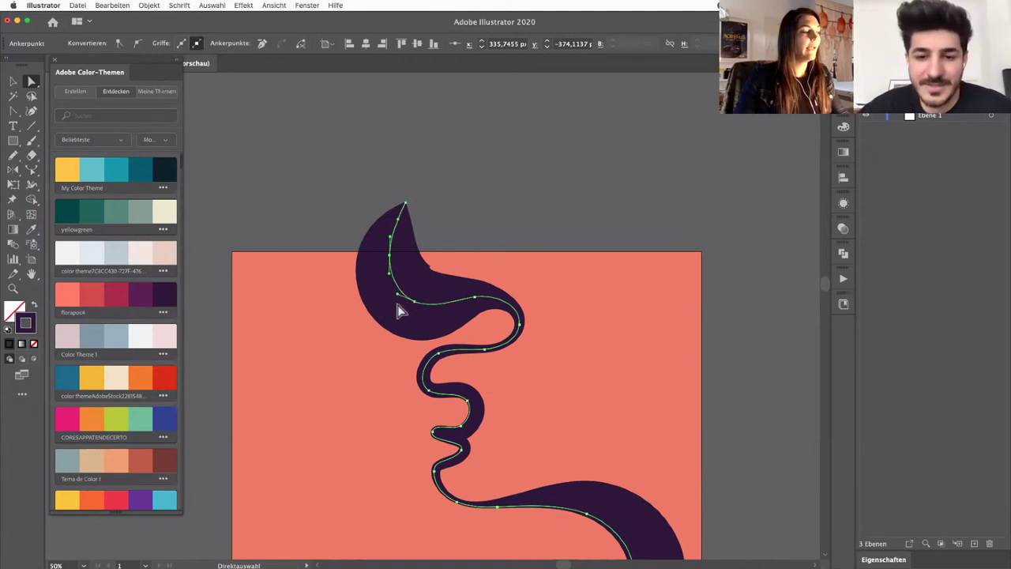
pyautogui.hotkey('shift', 'w')
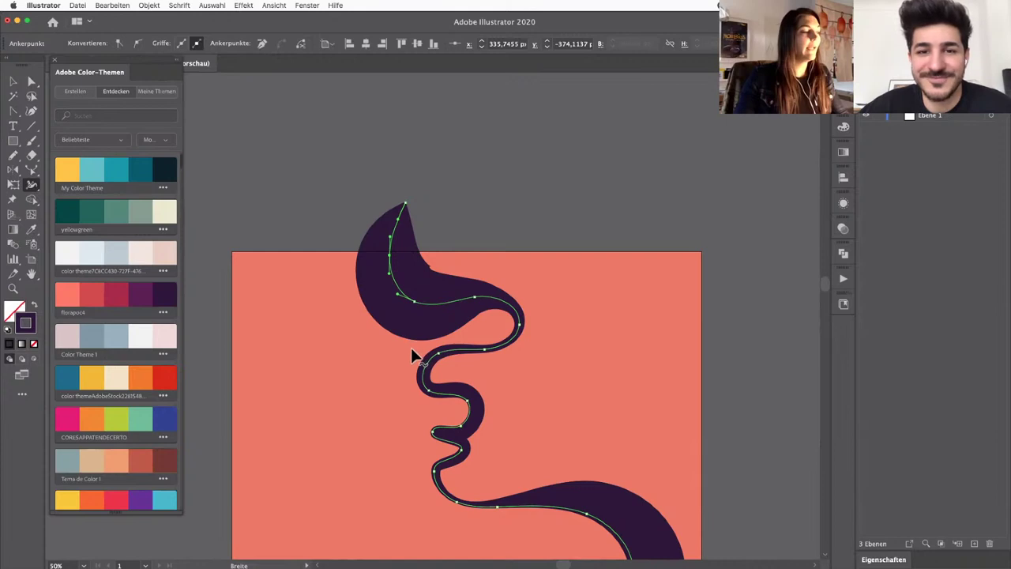
pyautogui.press('a')
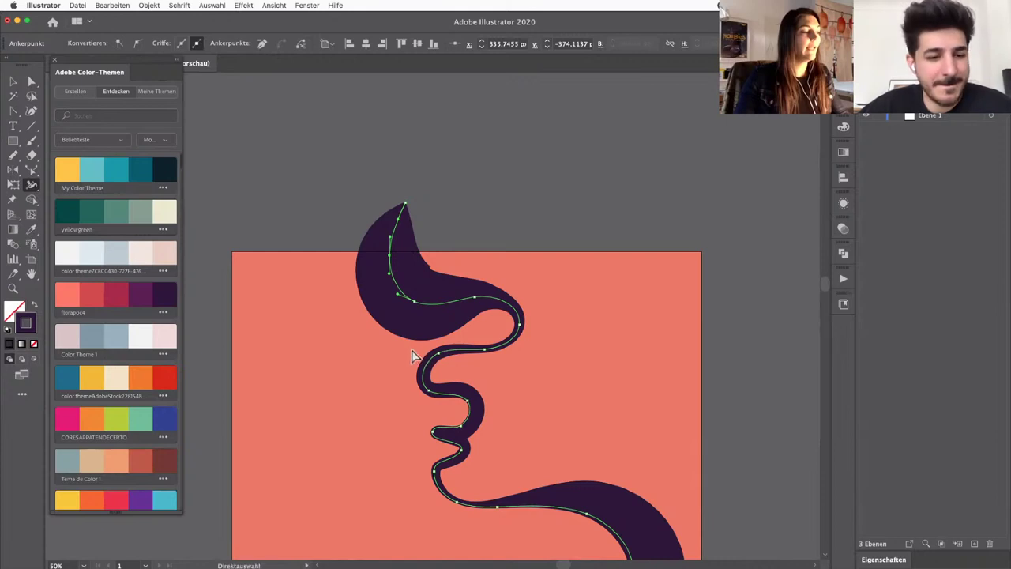
pyautogui.keyDown('super'); pyautogui.click(415, 356); pyautogui.keyUp('super')
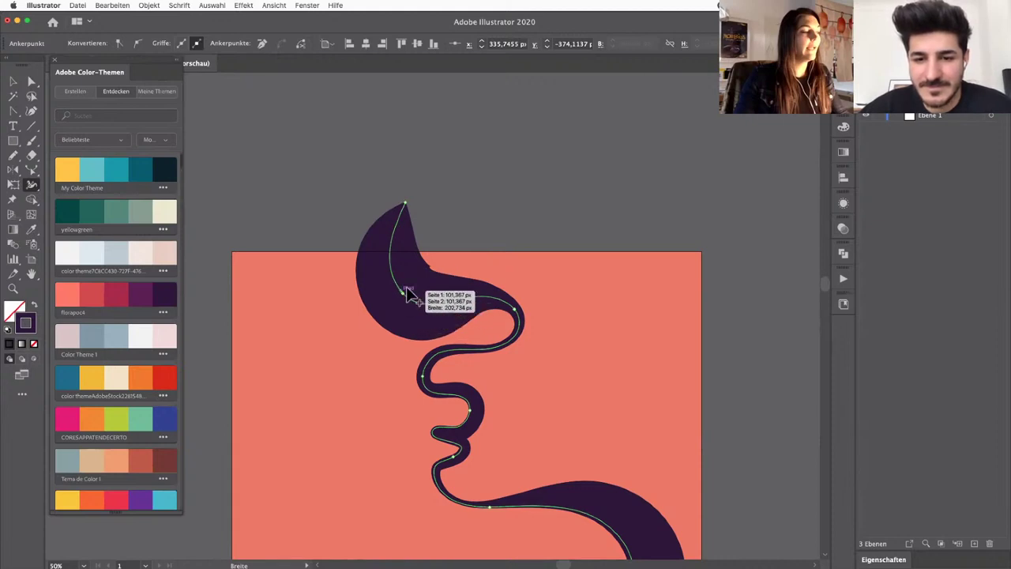
pyautogui.moveTo(406, 281); pyautogui.dragTo(433, 273)
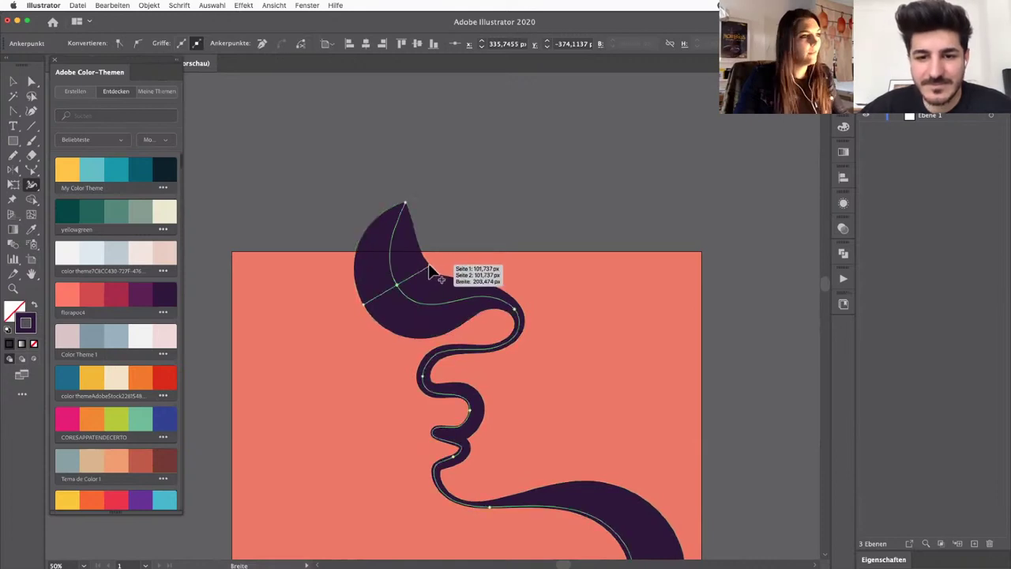
# Step: Narrow only the inner side of the thick upper end to about 69 px, for a total width of about 171 px
pyautogui.press('super+z')
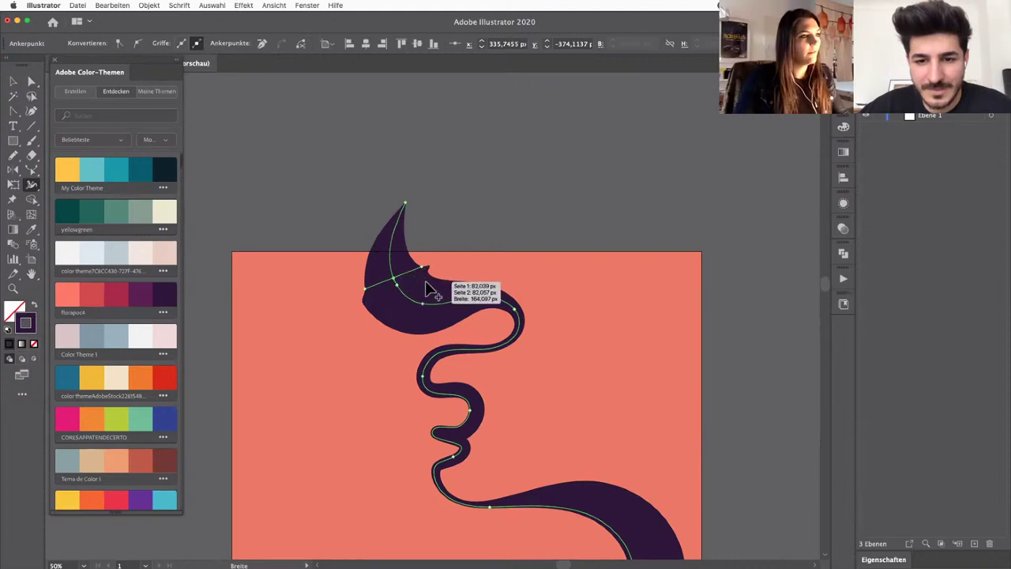
pyautogui.press('shift+super+z')
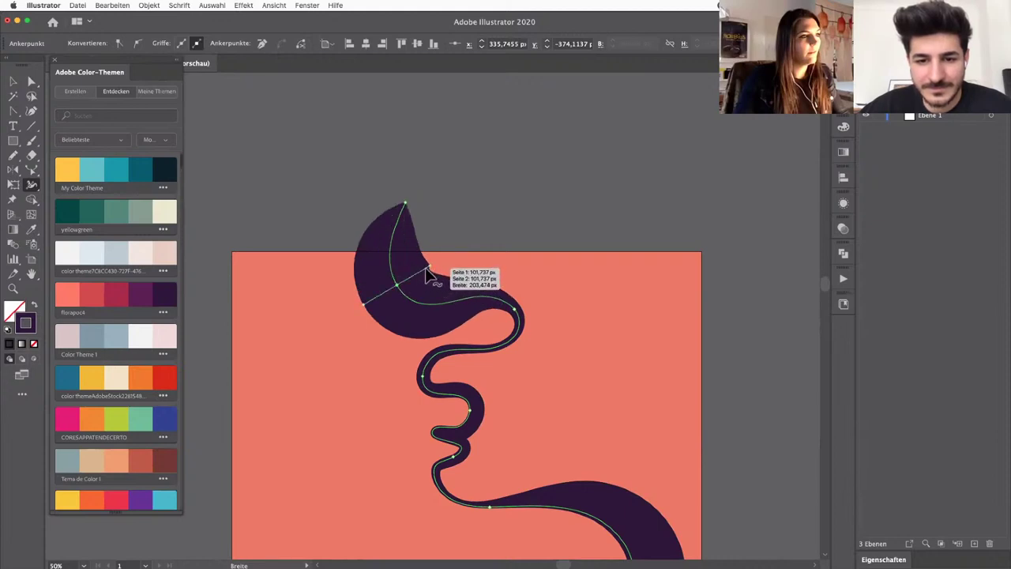
pyautogui.moveTo(427, 267)
pyautogui.mouseDown()
pyautogui.moveTo(440, 287)
pyautogui.moveTo(419, 271)
pyautogui.mouseUp()
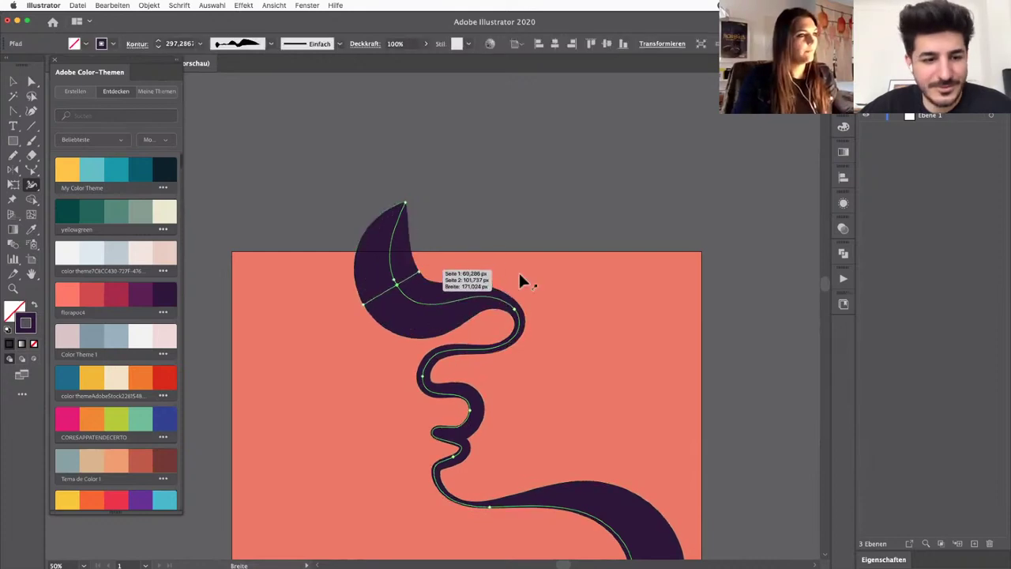
# Step: Examine the whole line on the artboard, including its path and overlapping folds around the lower left curve
pyautogui.moveTo(558, 473); pyautogui.dragTo(523, 360)
pyautogui.moveTo(523, 252); pyautogui.dragTo(510, 187)
pyautogui.press('super+minus')
pyautogui.press('super+minus')
pyautogui.press('super+minus')
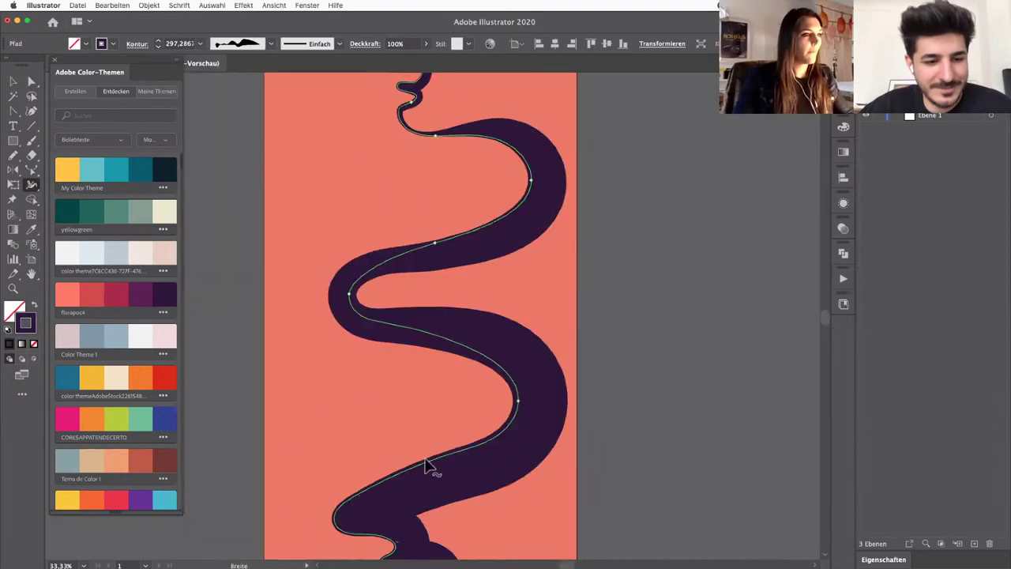
pyautogui.press('v')
pyautogui.click(523, 385)
pyautogui.scroll(3, 517, 438)
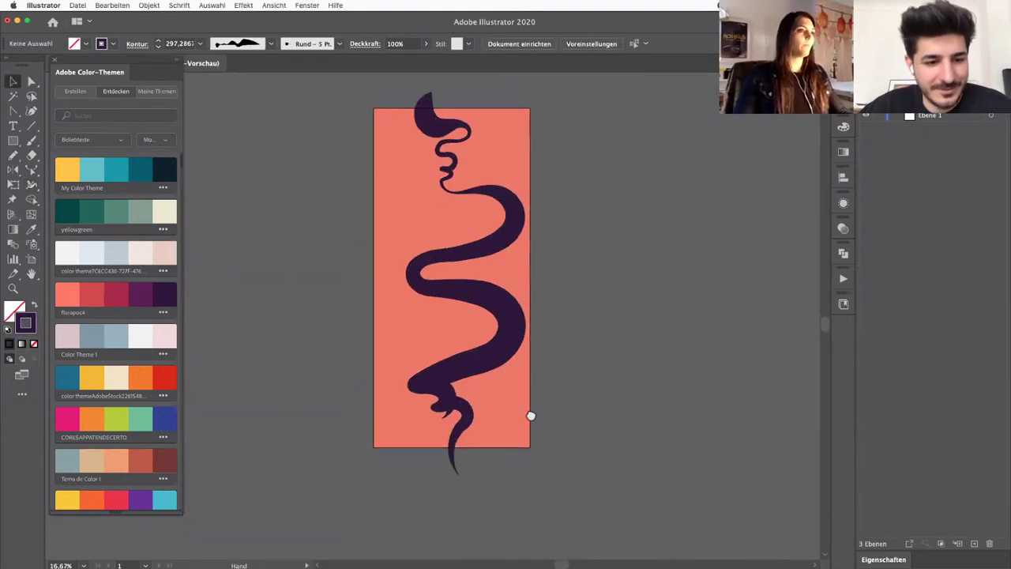
pyautogui.press('super+plus')
pyautogui.moveTo(503, 456); pyautogui.dragTo(490, 309)
pyautogui.press('super+plus')
pyautogui.moveTo(480, 373); pyautogui.dragTo(470, 346)
pyautogui.press('a')
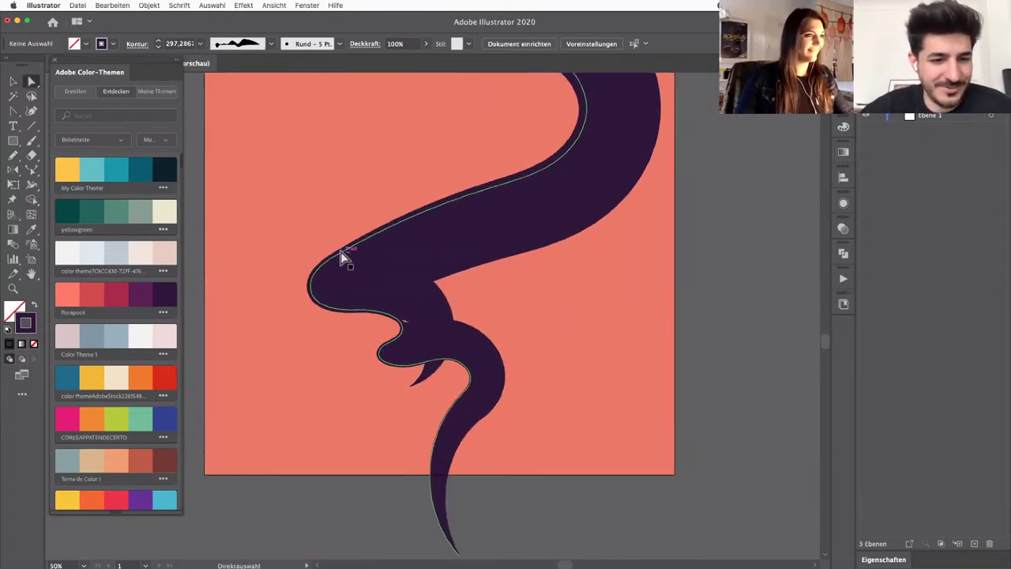
pyautogui.click(344, 255)
pyautogui.click(562, 326)
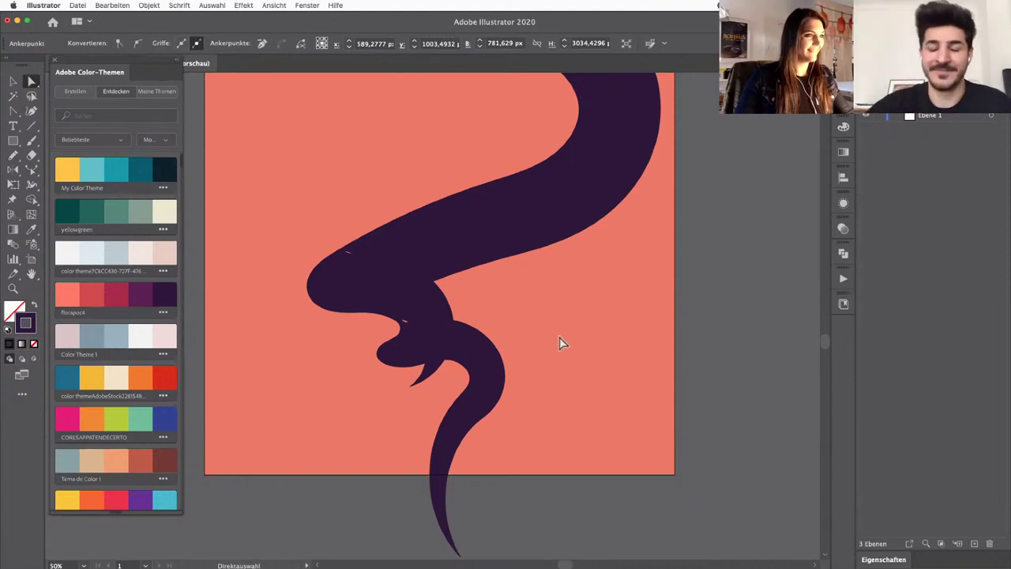
pyautogui.press('super+minus')
pyautogui.moveTo(400, 194); pyautogui.dragTo(437, 279)
# Step: Draw a thin looping handwriting-like path with the Pencil tool across the artboard's left edge
pyautogui.press('n')
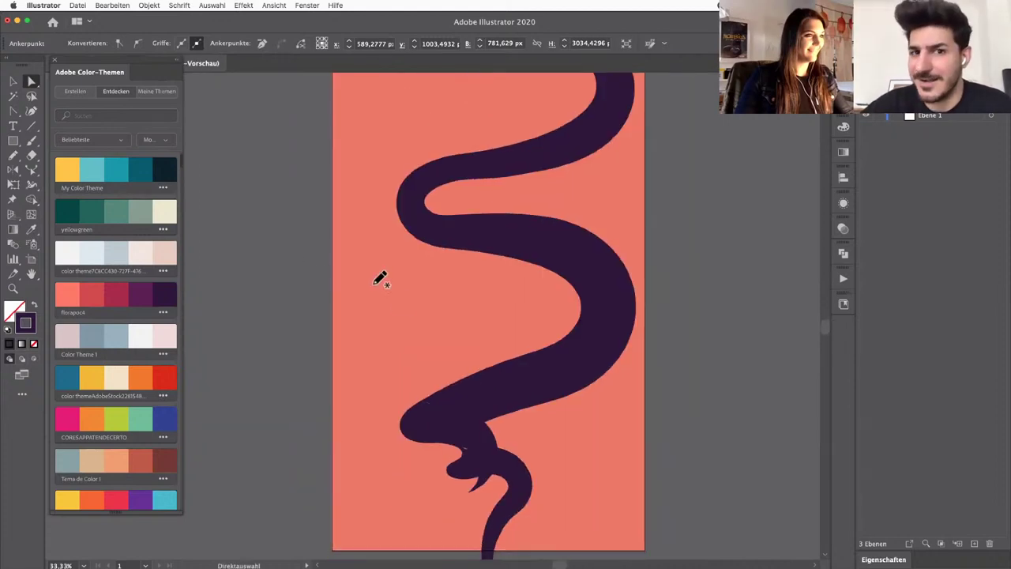
pyautogui.press('n')
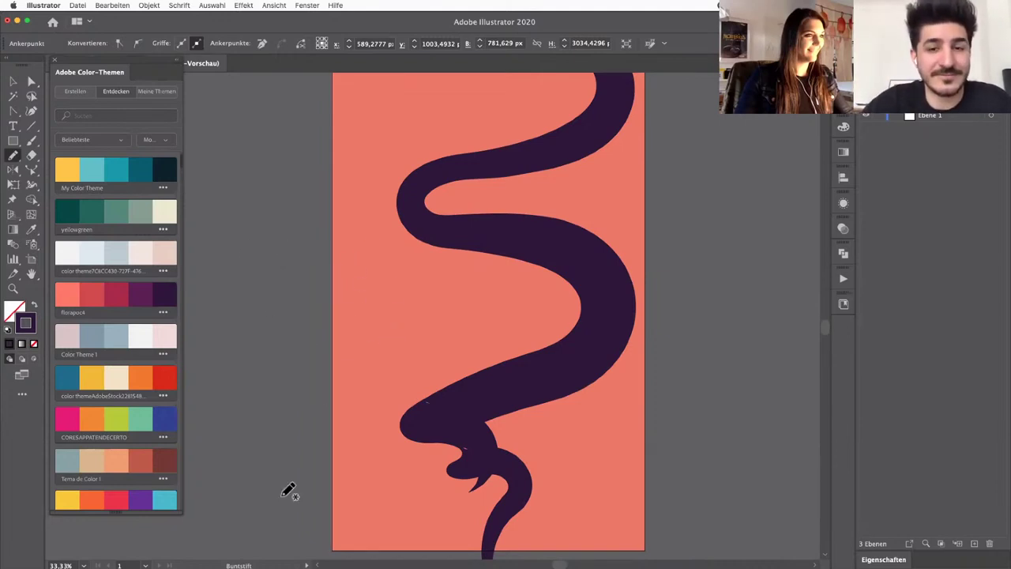
pyautogui.moveTo(262, 401); pyautogui.dragTo(241, 251)
pyautogui.moveTo(410, 325); pyautogui.dragTo(482, 348)
pyautogui.press('v')
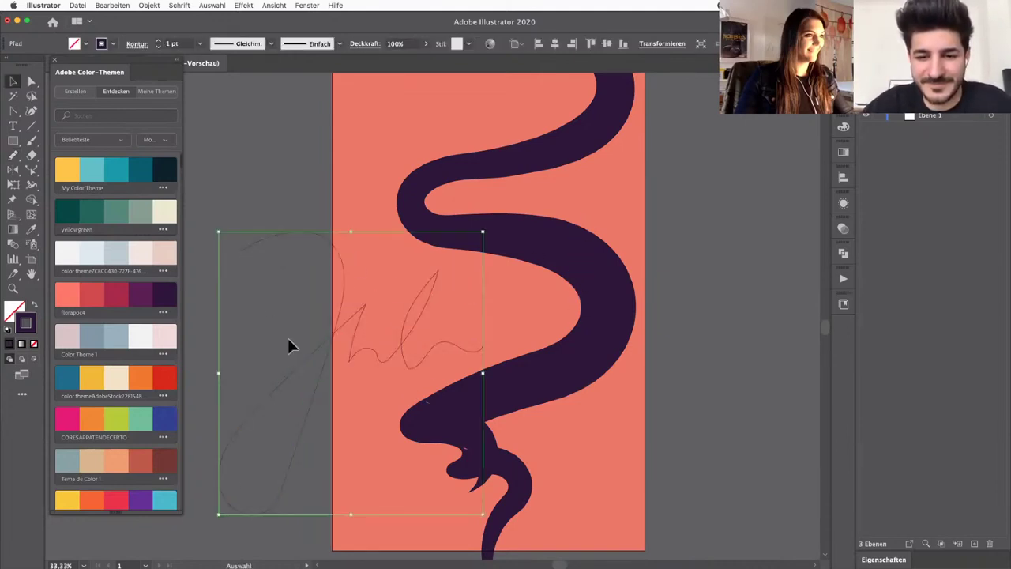
# Step: Widen the large first loop of the handwritten path to about 110 pt with the Width tool, tapering it along the upstroke
pyautogui.hotkey('shift', 'w')
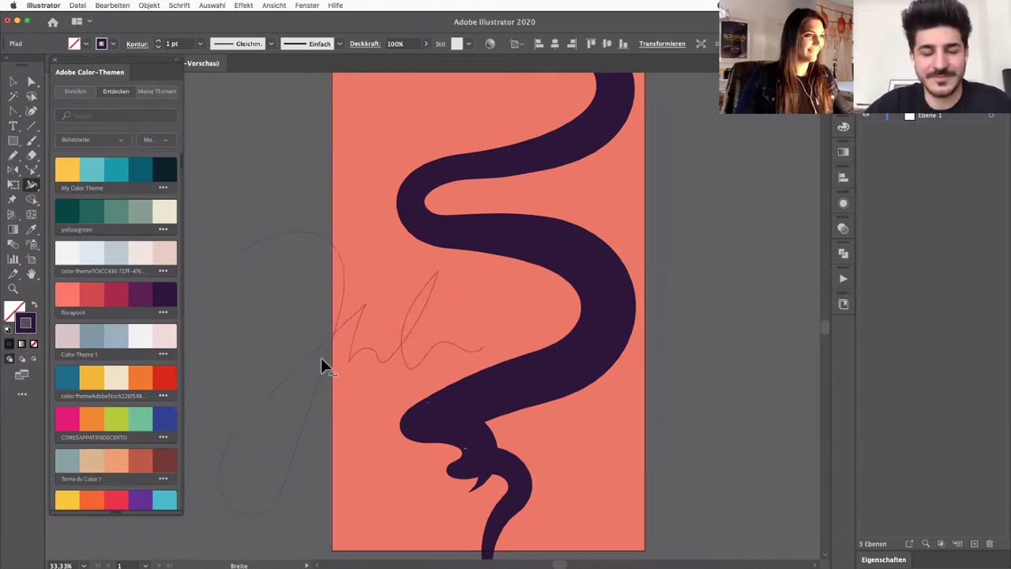
pyautogui.moveTo(321, 367)
pyautogui.mouseDown()
pyautogui.moveTo(340, 368)
pyautogui.moveTo(270, 388)
pyautogui.moveTo(252, 398)
pyautogui.moveTo(261, 407)
pyautogui.mouseUp()
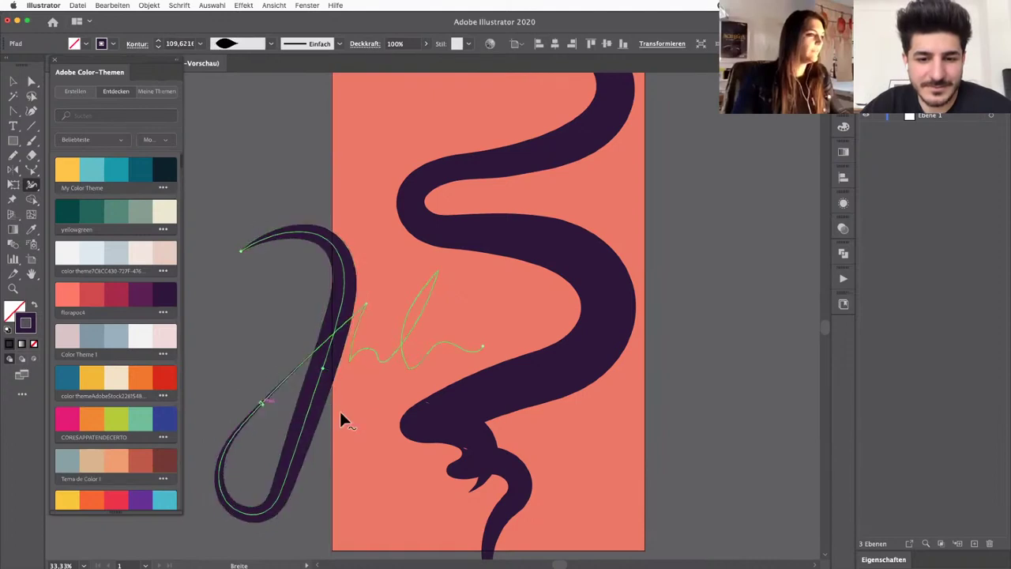
# Step: Delete the handwritten path that crosses the artboard's left edge
pyautogui.press('v')
pyautogui.click(382, 384)
pyautogui.click(309, 366)
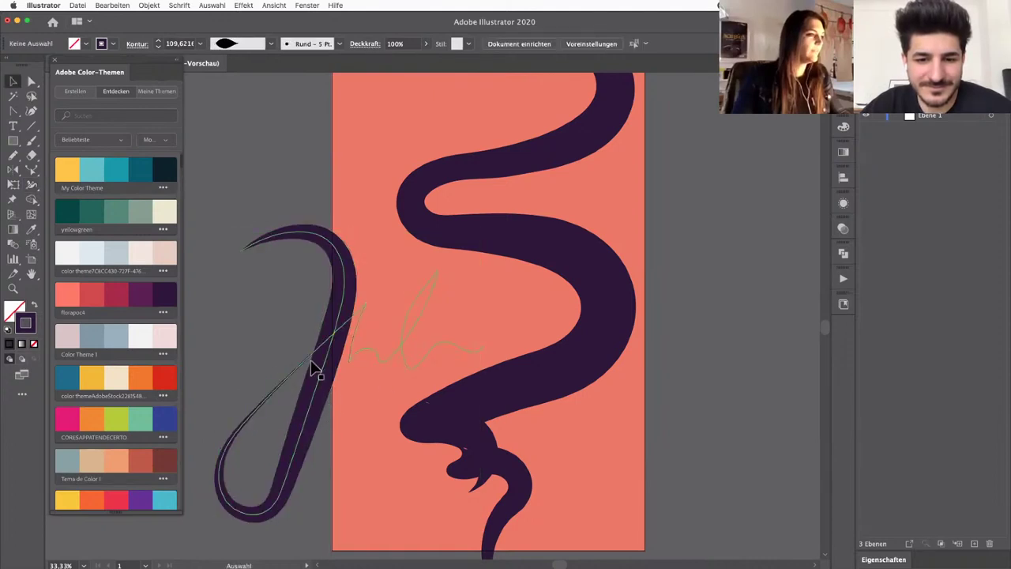
pyautogui.press('BackSpace')
# Step: Strongly narrow the wavy line's inner side at the lower left curve with the Width tool to clear the overlapping folds
pyautogui.moveTo(343, 240); pyautogui.dragTo(303, 371)
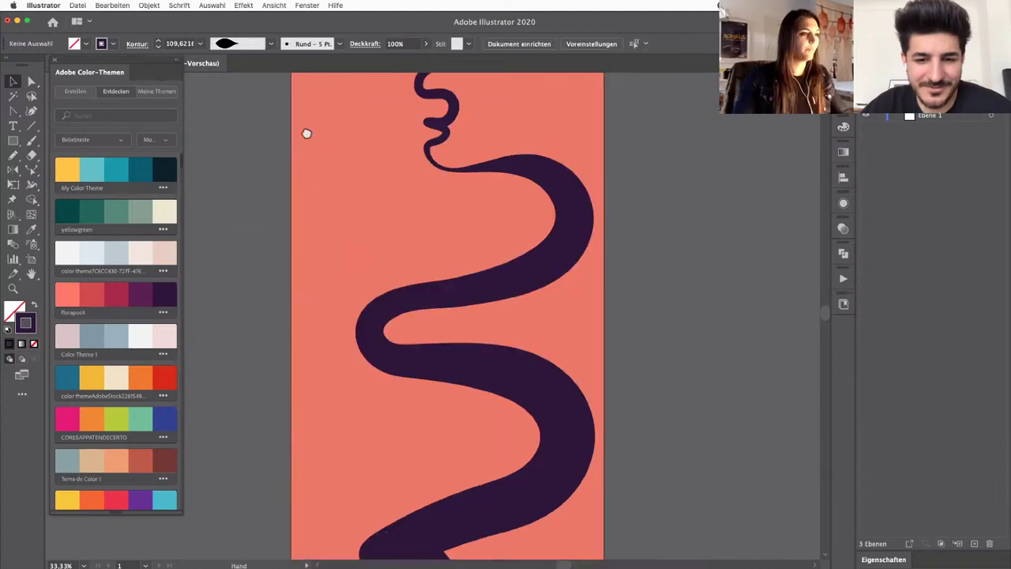
pyautogui.moveTo(487, 545); pyautogui.dragTo(502, 314)
pyautogui.press('super+plus')
pyautogui.press('super+plus')
pyautogui.press('super+plus')
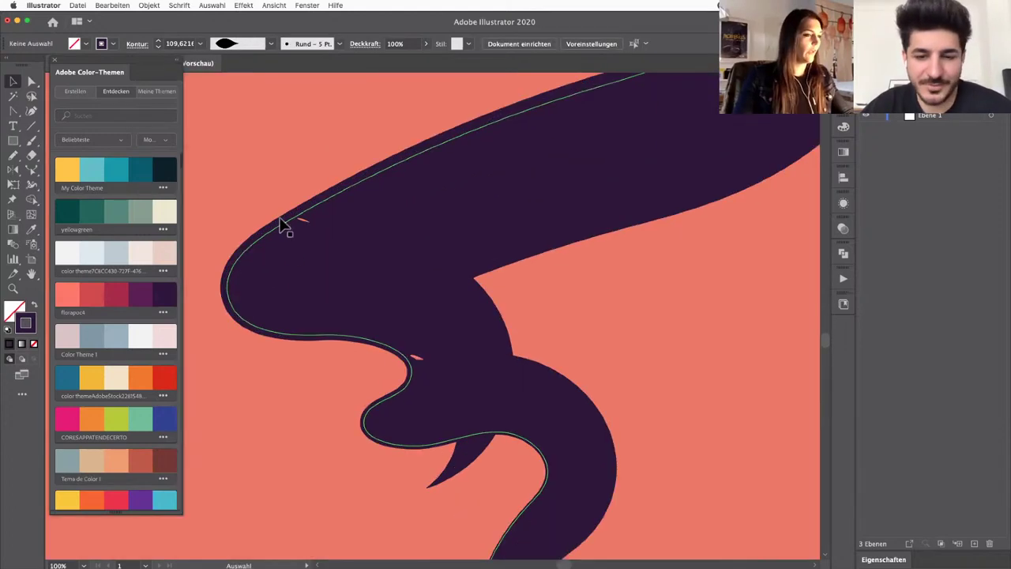
pyautogui.click(282, 225)
pyautogui.moveTo(323, 267); pyautogui.dragTo(390, 323)
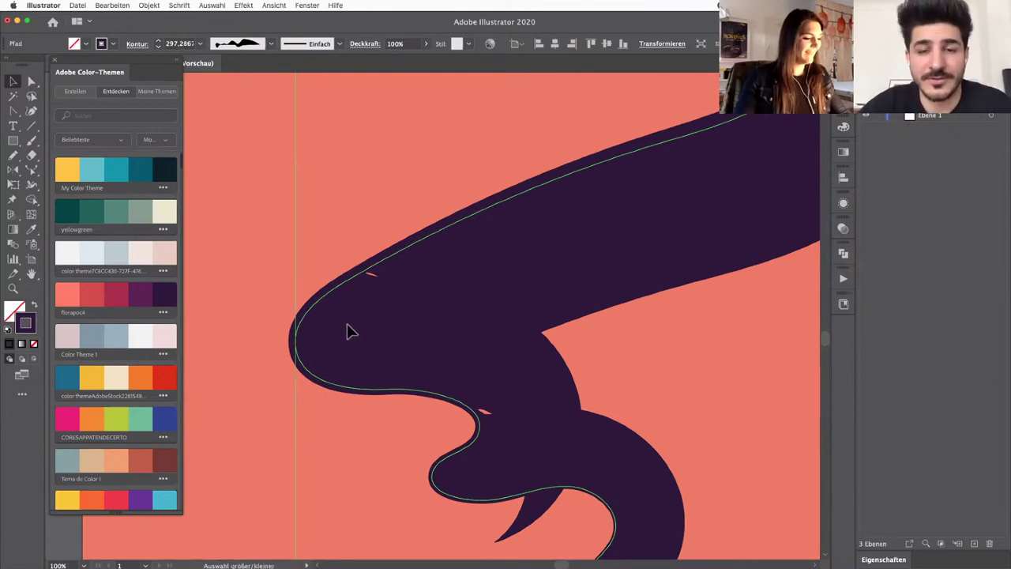
pyautogui.hotkey('shift', 'w')
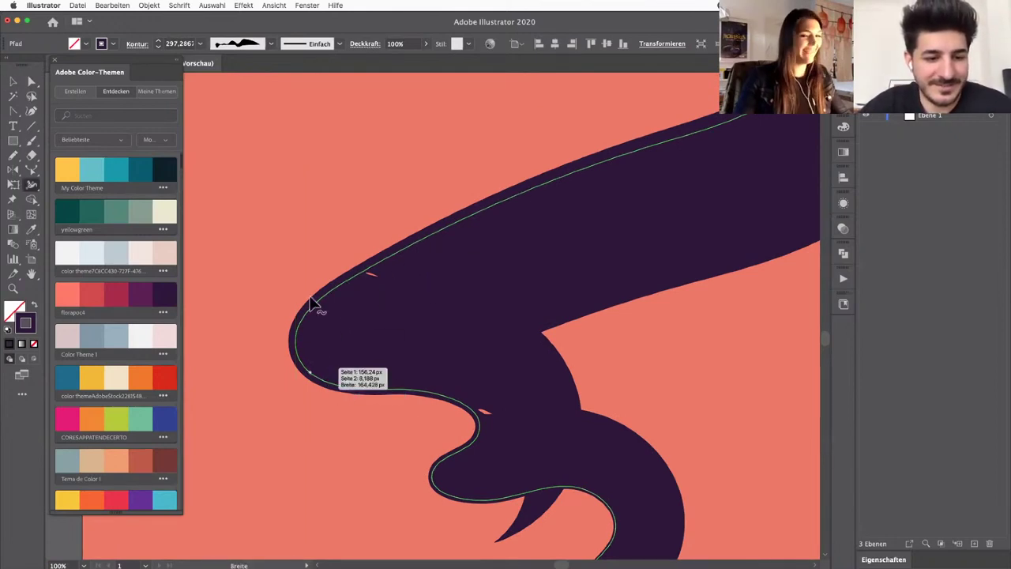
pyautogui.moveTo(328, 314)
pyautogui.mouseDown()
pyautogui.moveTo(342, 322)
pyautogui.moveTo(338, 341)
pyautogui.moveTo(333, 330)
pyautogui.mouseUp()
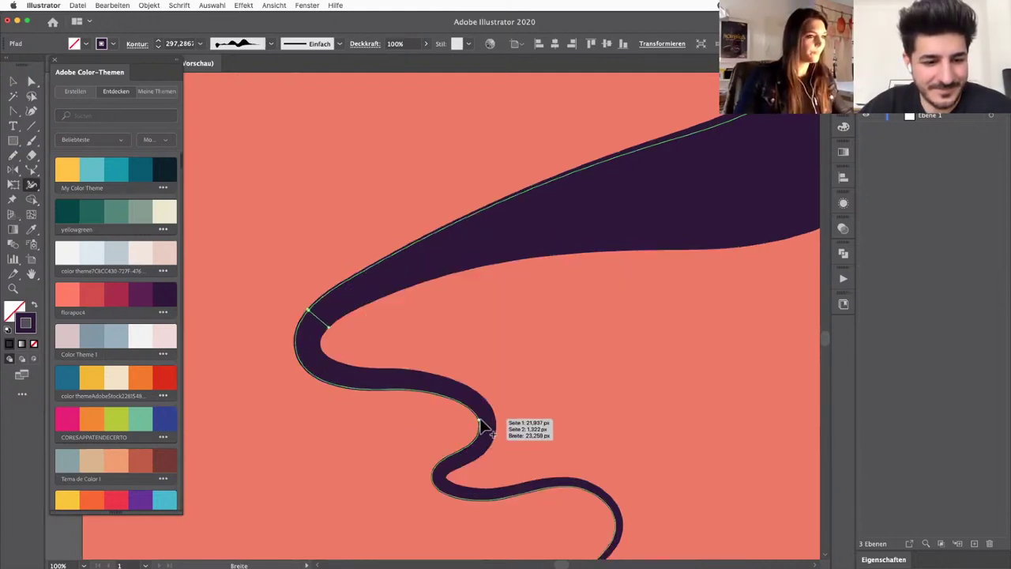
# Step: Widen the line's outer side at the next two small bends, about 24 px at the lower one, and narrow that bend's inner side
pyautogui.moveTo(534, 419); pyautogui.dragTo(507, 426)
pyautogui.hscroll(-5, 389, 417)
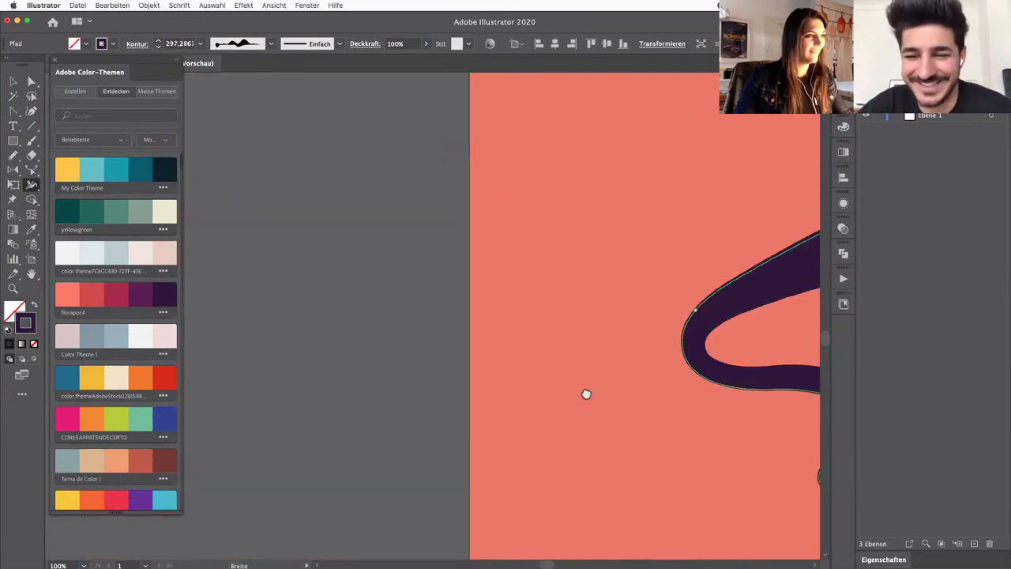
pyautogui.hscroll(8, 586, 394)
pyautogui.scroll(-10, 309, 390)
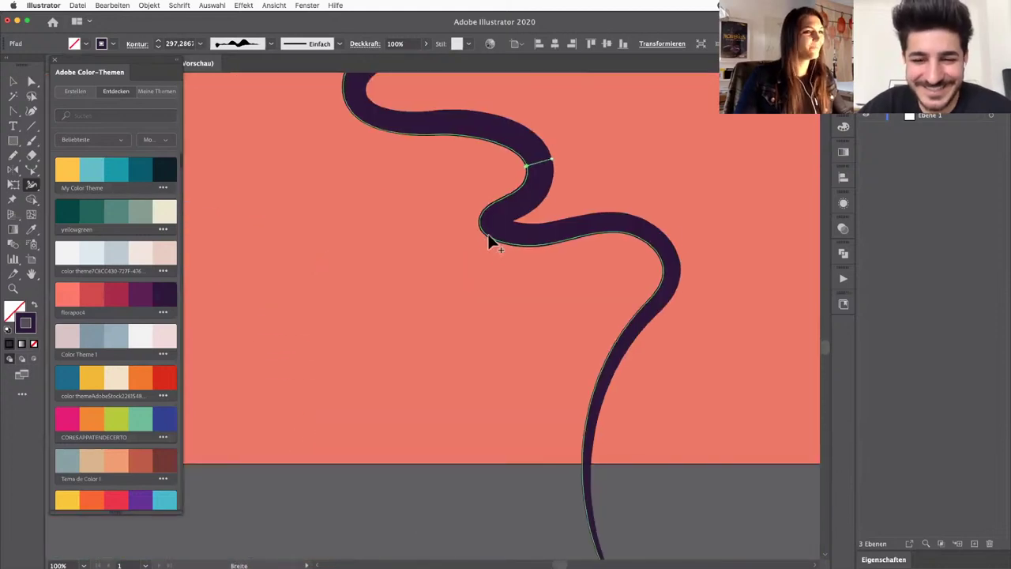
pyautogui.moveTo(488, 236)
pyautogui.mouseDown()
pyautogui.moveTo(458, 255)
pyautogui.moveTo(475, 245)
pyautogui.mouseUp()
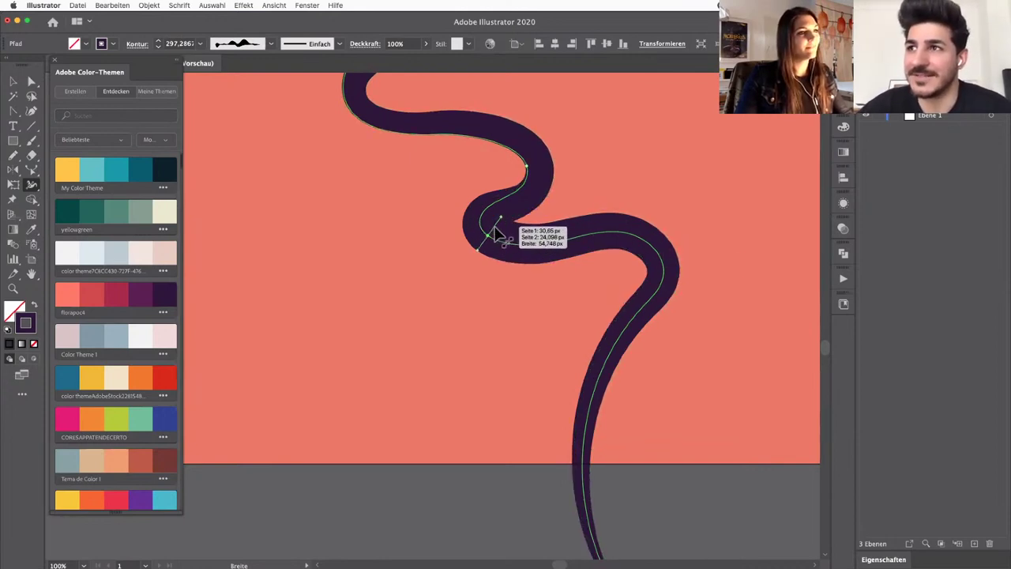
pyautogui.moveTo(496, 233)
pyautogui.mouseDown()
pyautogui.moveTo(526, 229)
pyautogui.moveTo(522, 248)
pyautogui.mouseUp()
pyautogui.press('v')
pyautogui.click(662, 322)
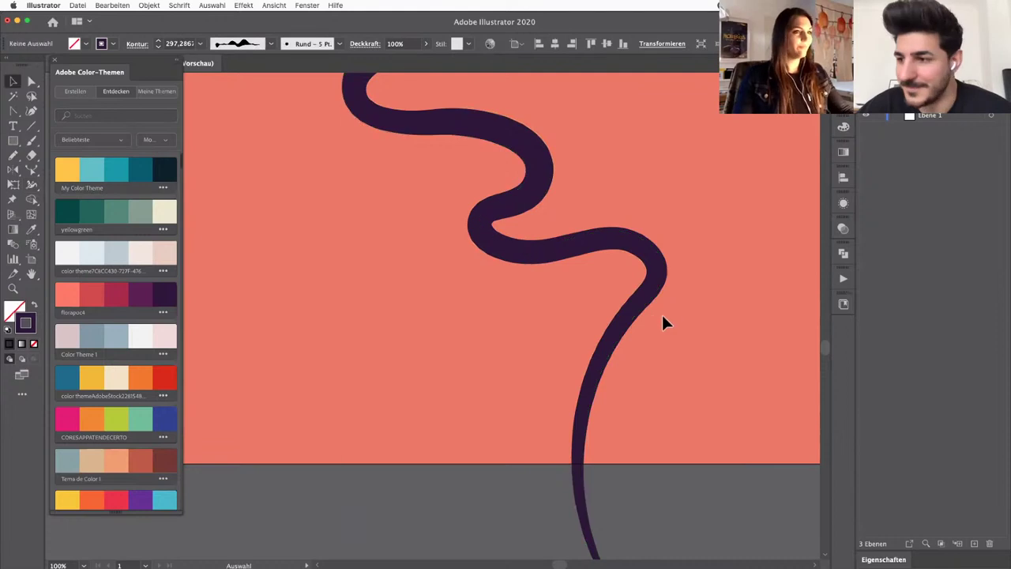
# Step: Examine the complete wavy line against the whole artboard, from the thick upper end to the thin tail
pyautogui.press('super+minus')
pyautogui.press('super+minus')
pyautogui.press('super+minus')
pyautogui.press('super+minus')
pyautogui.press('super+minus')
pyautogui.moveTo(571, 264); pyautogui.dragTo(607, 343)
pyautogui.press('super+plus')
pyautogui.moveTo(644, 307); pyautogui.dragTo(543, 325)
pyautogui.press('super+minus')
pyautogui.press('super+plus')
pyautogui.press('super+minus')
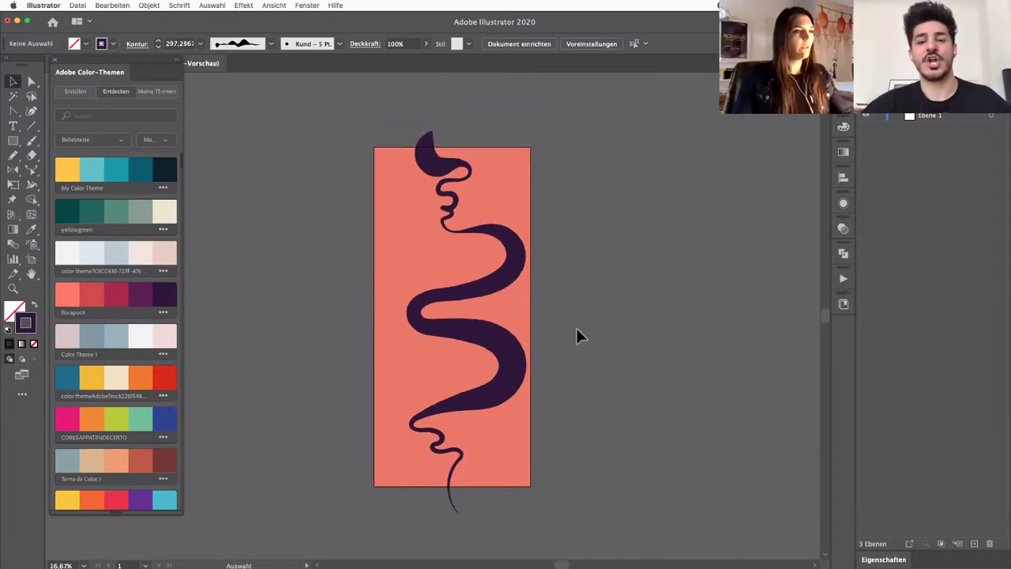
pyautogui.scroll(-2, 584, 337)
pyautogui.hscroll(-2, 585, 337)
pyautogui.hscroll(1, 568, 332)
pyautogui.scroll(1, 568, 332)
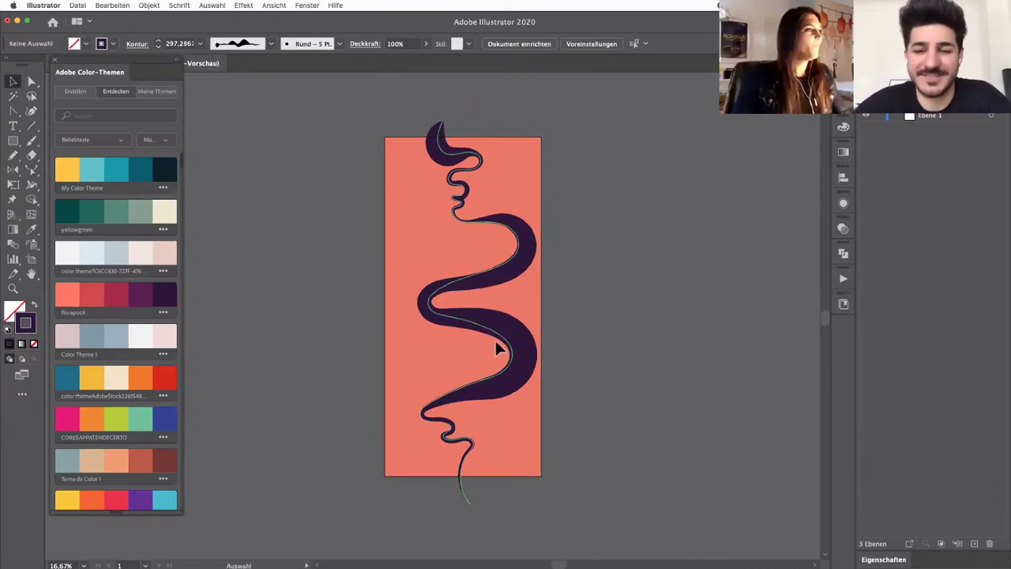
# Step: Move the whole wavy line slightly to the left on the artboard and deselect it
pyautogui.moveTo(512, 348); pyautogui.dragTo(506, 348)
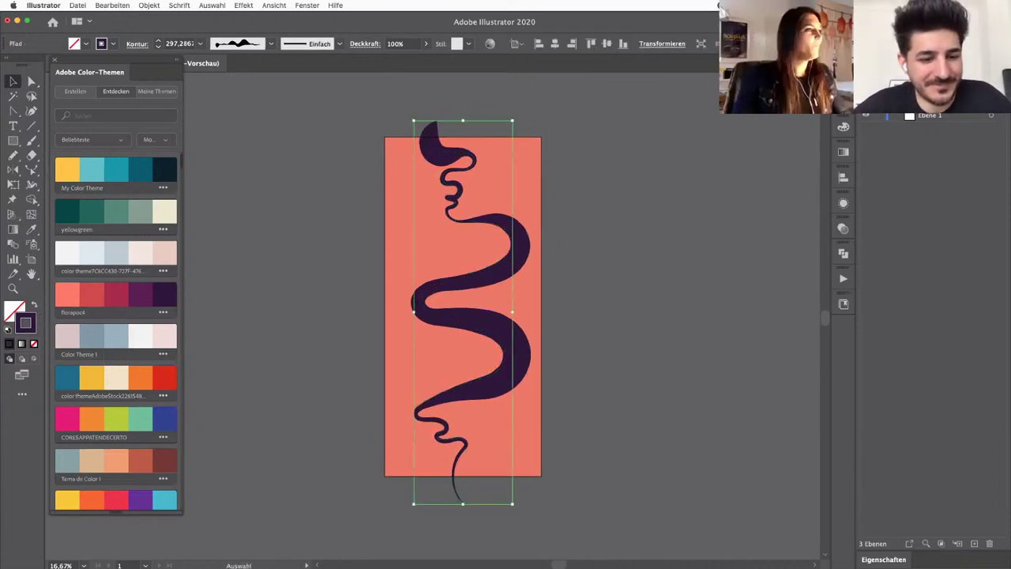
pyautogui.press('super+Tab')
pyautogui.click(575, 383)
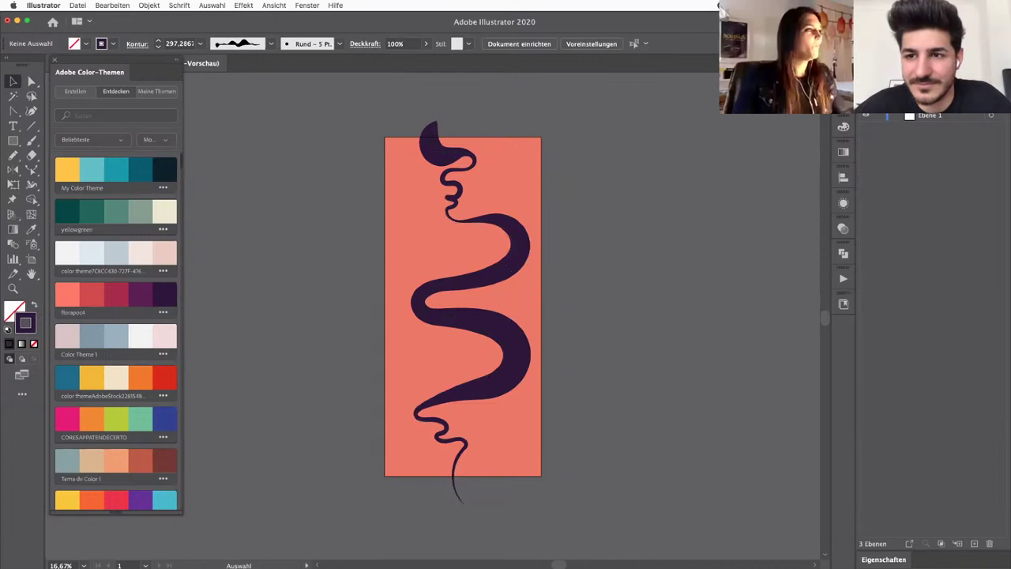
# Step: Duplicate the wavy line in place within Ebene 3, keeping one hidden backup path below the visible one and deleting the surplus path
pyautogui.click(990, 84)
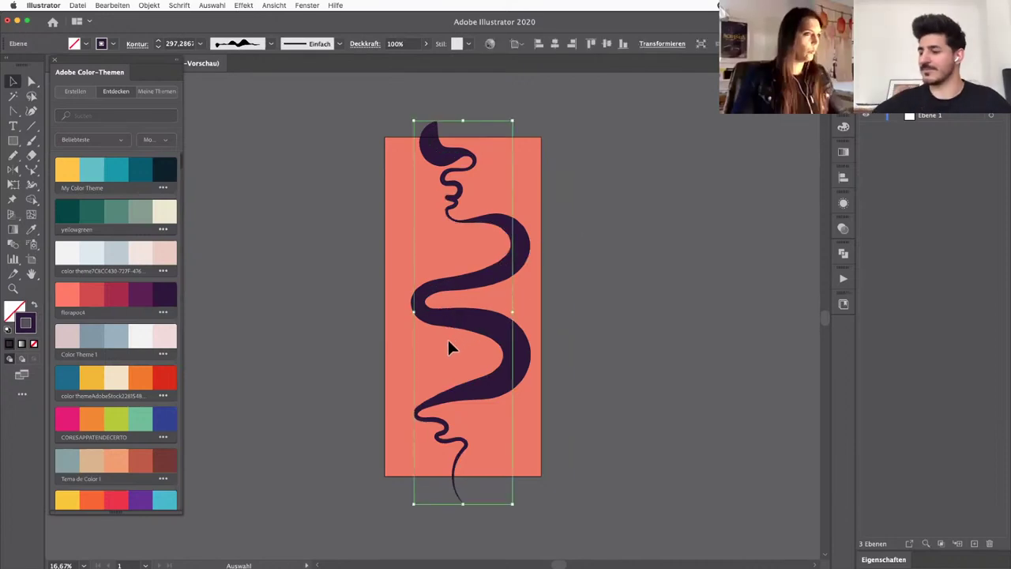
pyautogui.press('a')
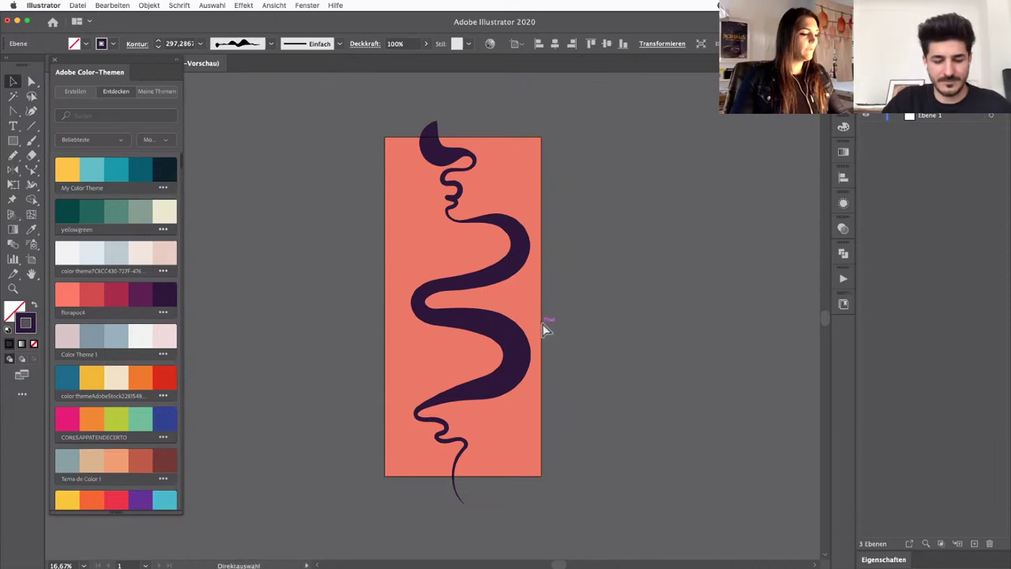
pyautogui.click(523, 236)
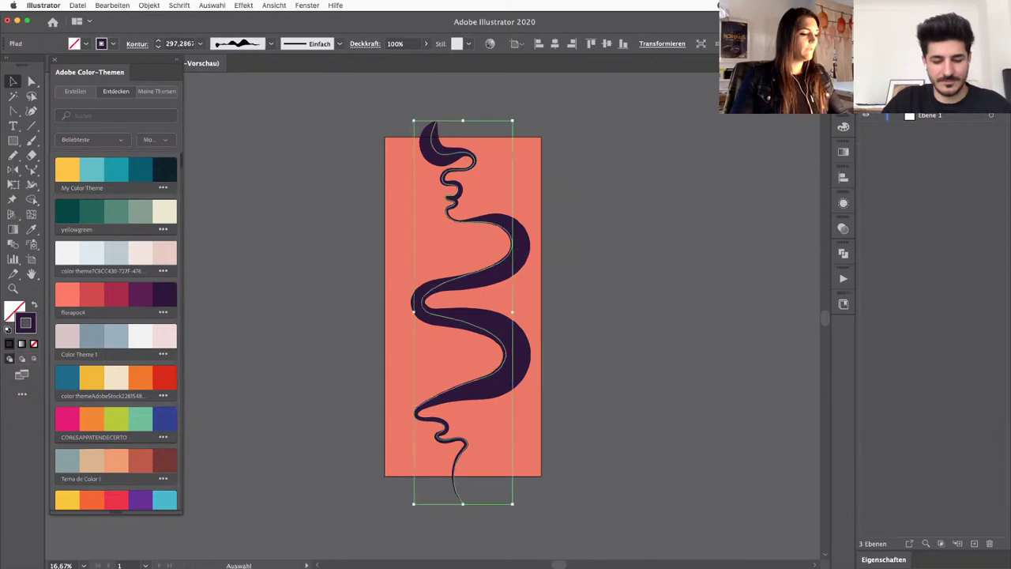
pyautogui.press('super+c')
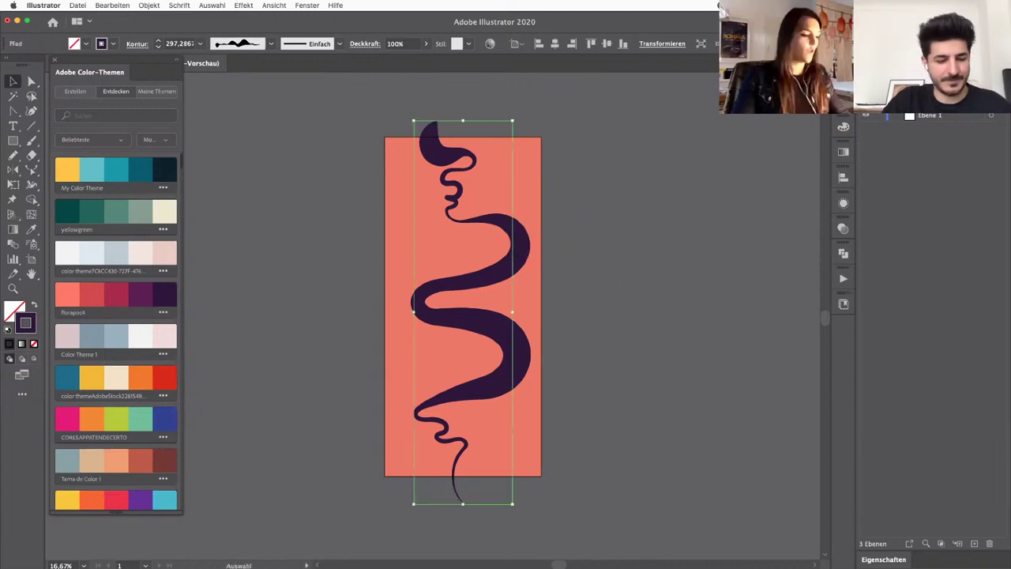
pyautogui.click(894, 89)
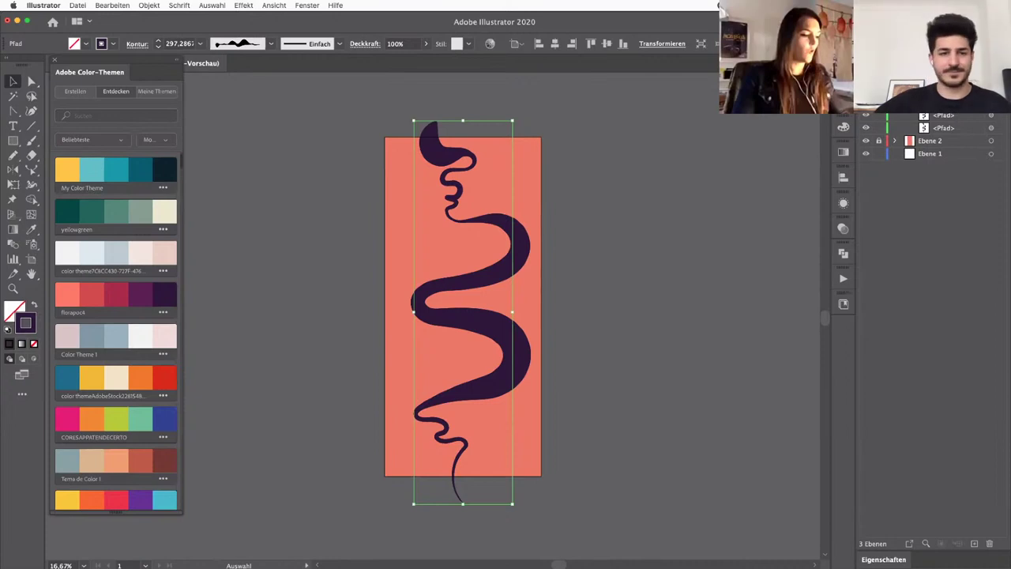
pyautogui.press('BackSpace')
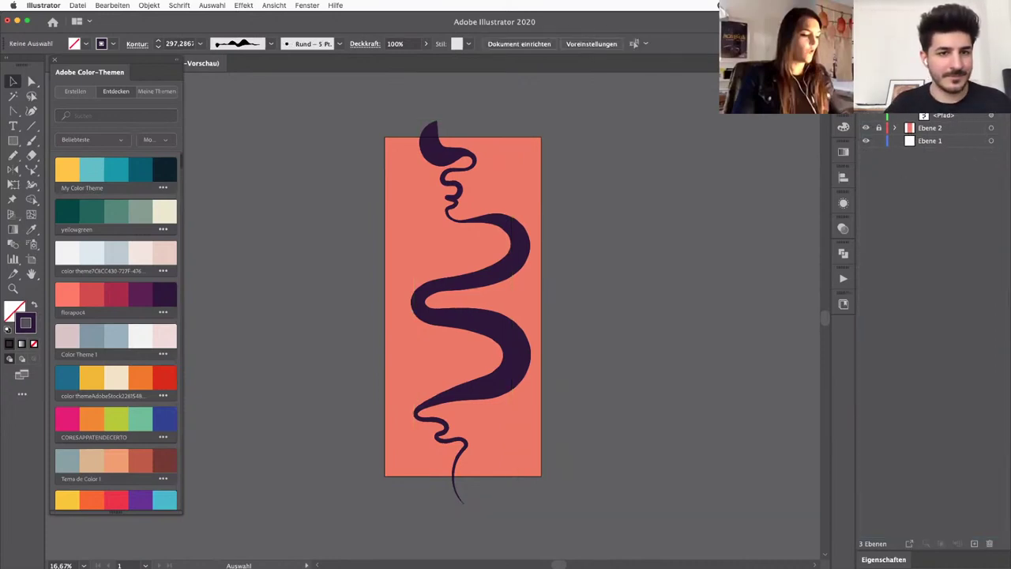
# Step: Recolour the visible wavy line's stroke to the off-white of the pale grey colour theme
pyautogui.press('super+a')
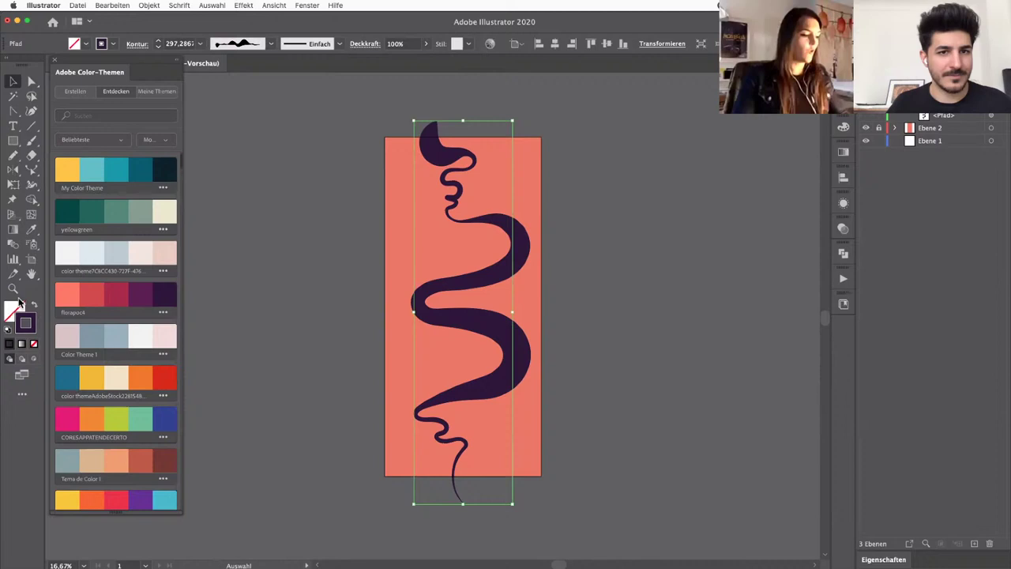
pyautogui.click(79, 253)
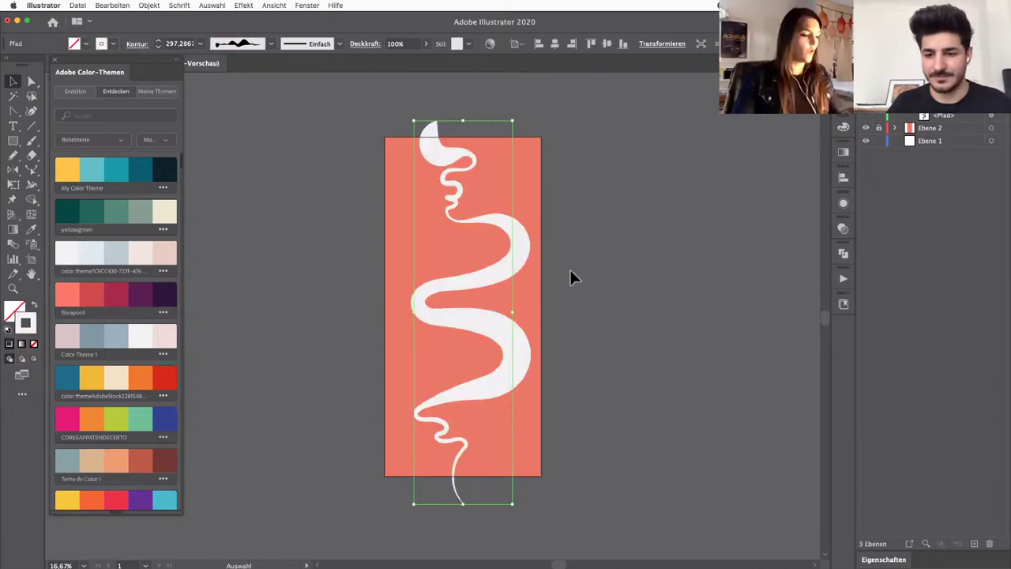
pyautogui.click(573, 293)
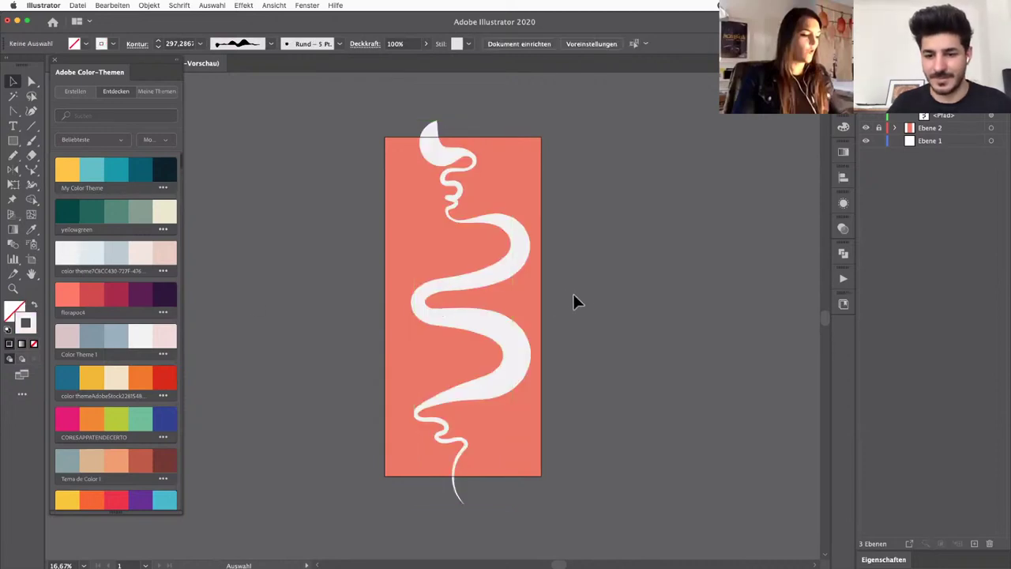
pyautogui.click(14, 141)
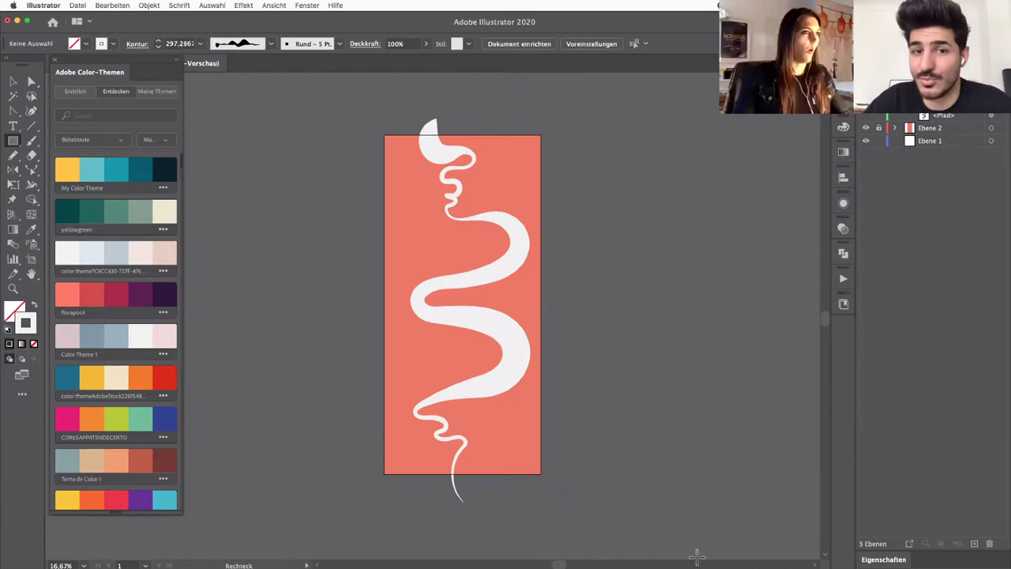
pyautogui.press('super+Tab')
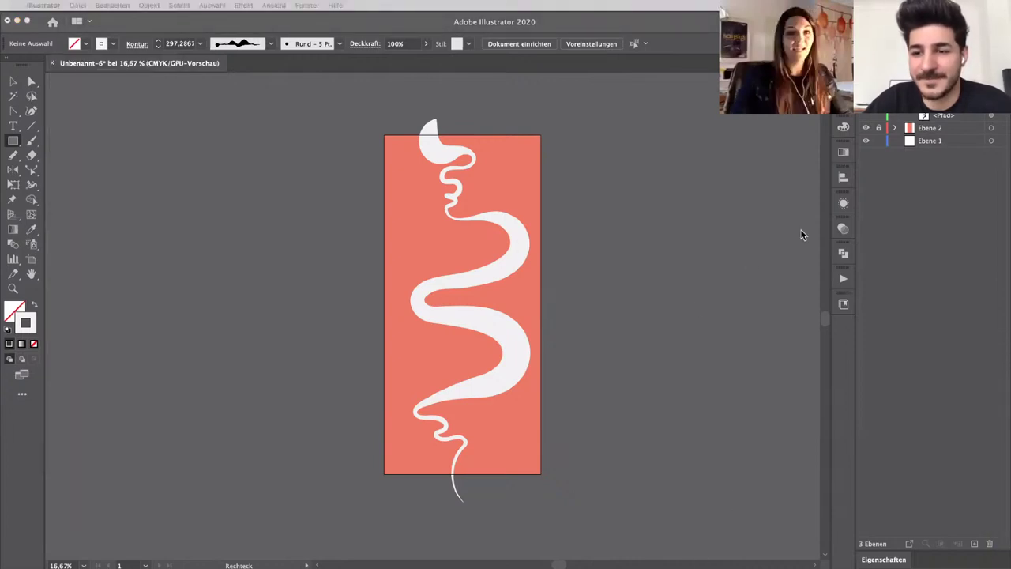
pyautogui.click(890, 231)
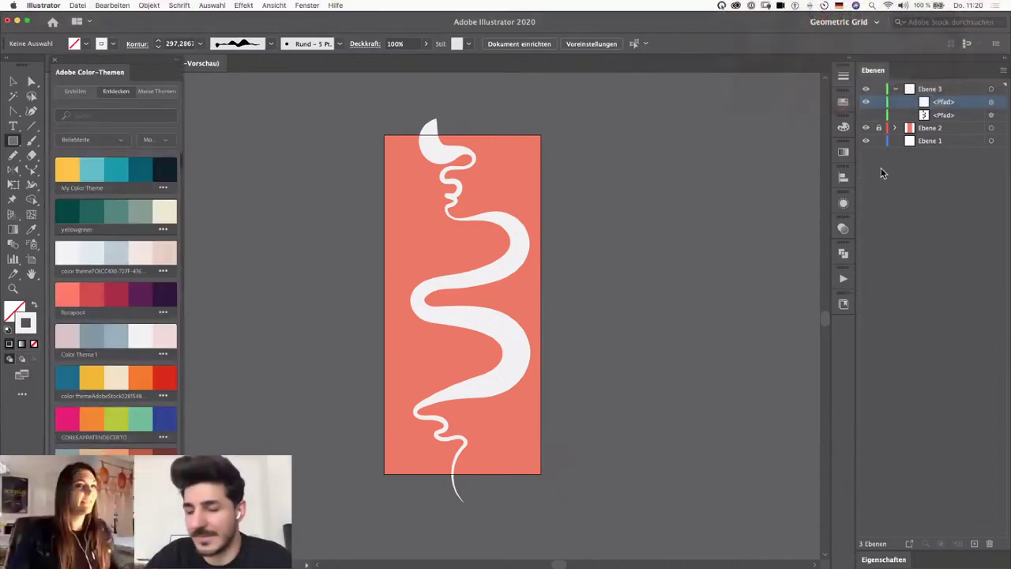
# Step: Create an opacity mask on the visible wavy line with the Maskieren option turned off, and activate the mask for editing
pyautogui.click(843, 229)
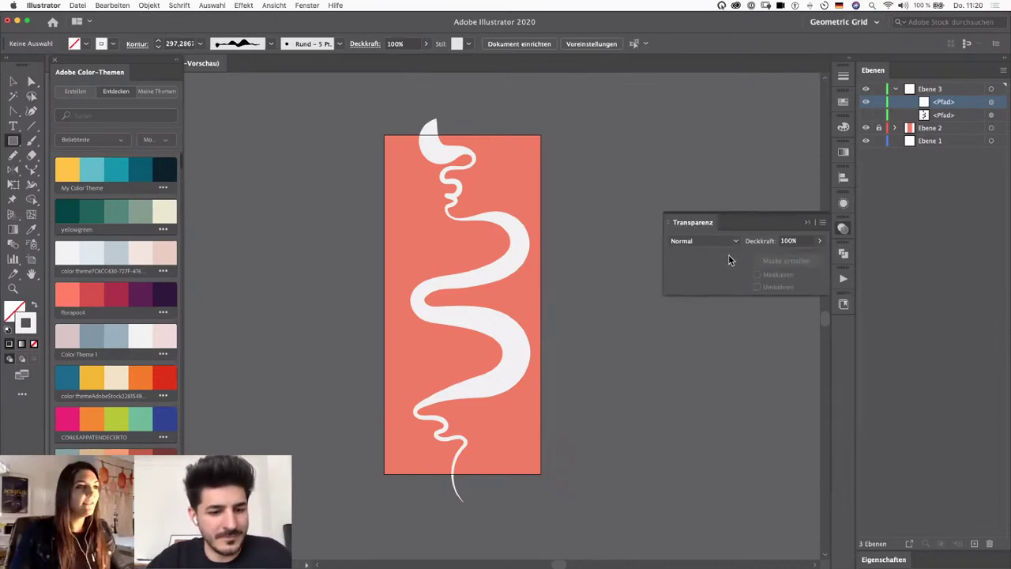
pyautogui.click(990, 102)
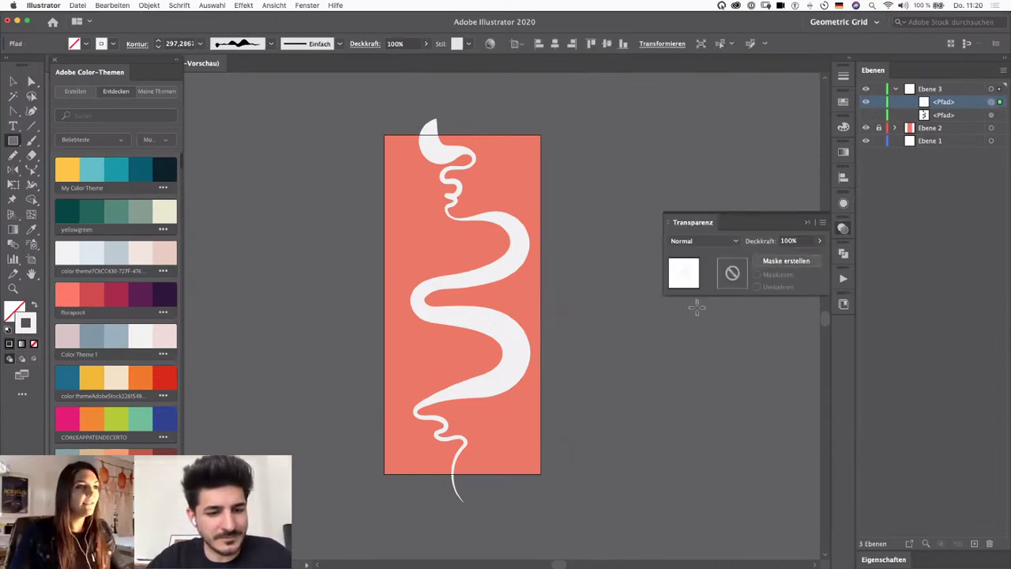
pyautogui.click(785, 261)
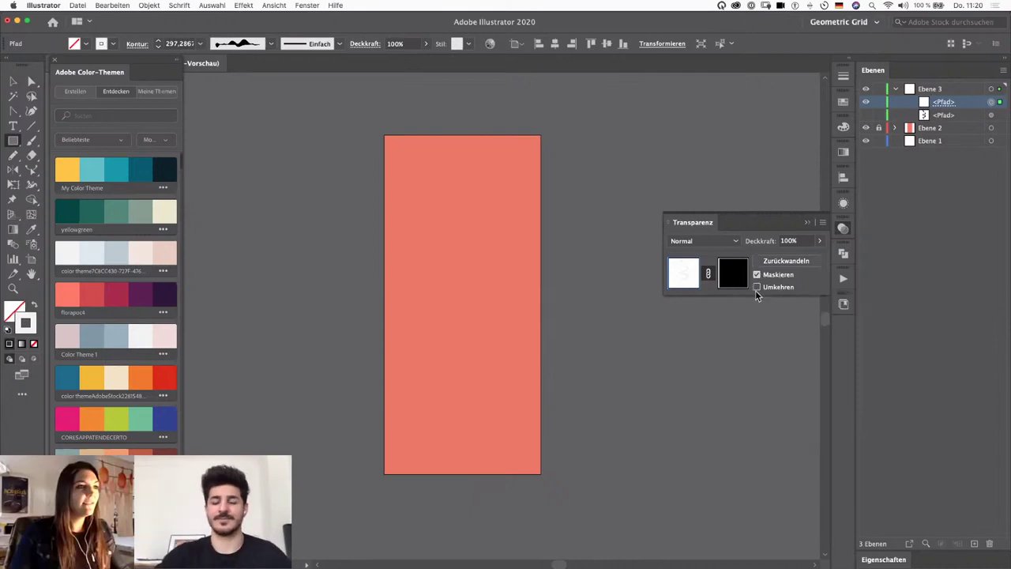
pyautogui.click(756, 274)
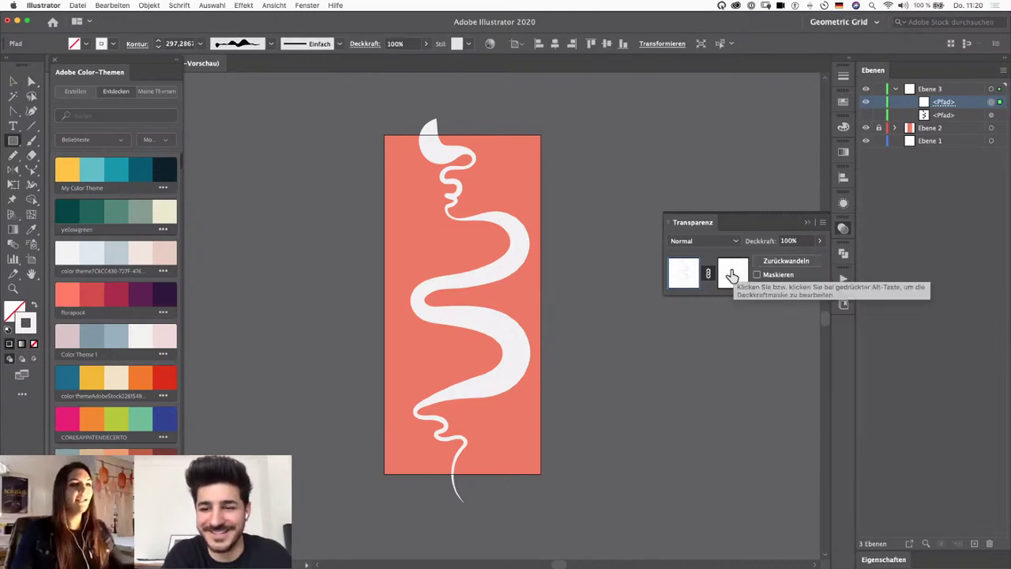
pyautogui.click(731, 276)
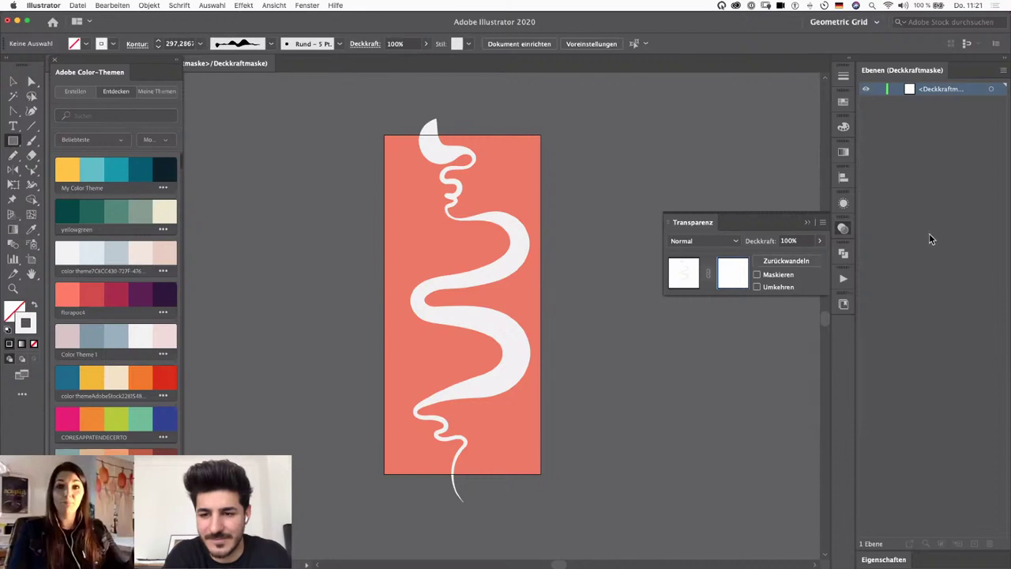
# Step: Draw a narrow vertical rectangle inside the opacity mask through the line's full height, filled with My Color Theme's darkest colour and no stroke
pyautogui.click(14, 141)
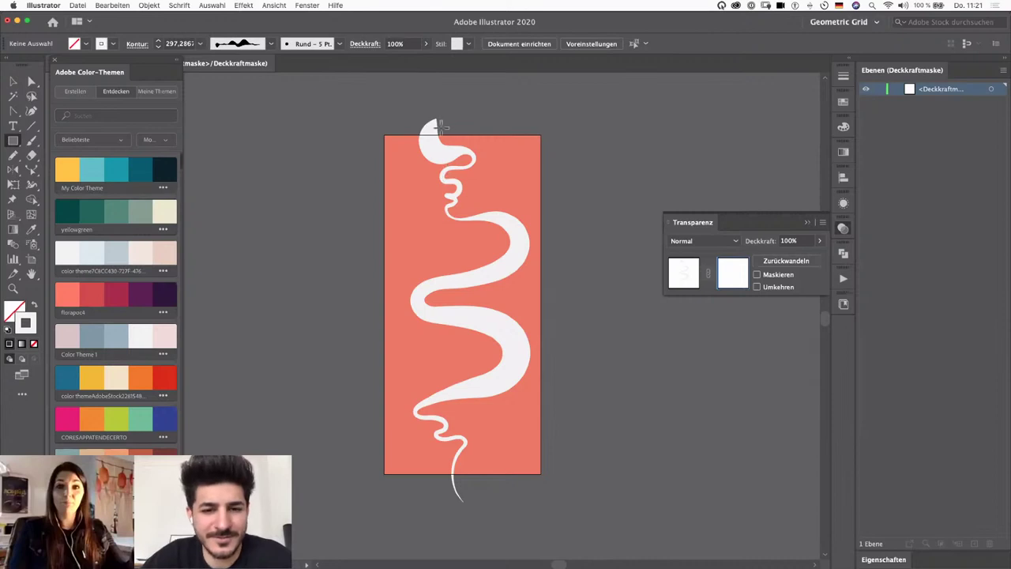
pyautogui.moveTo(446, 109); pyautogui.dragTo(480, 506)
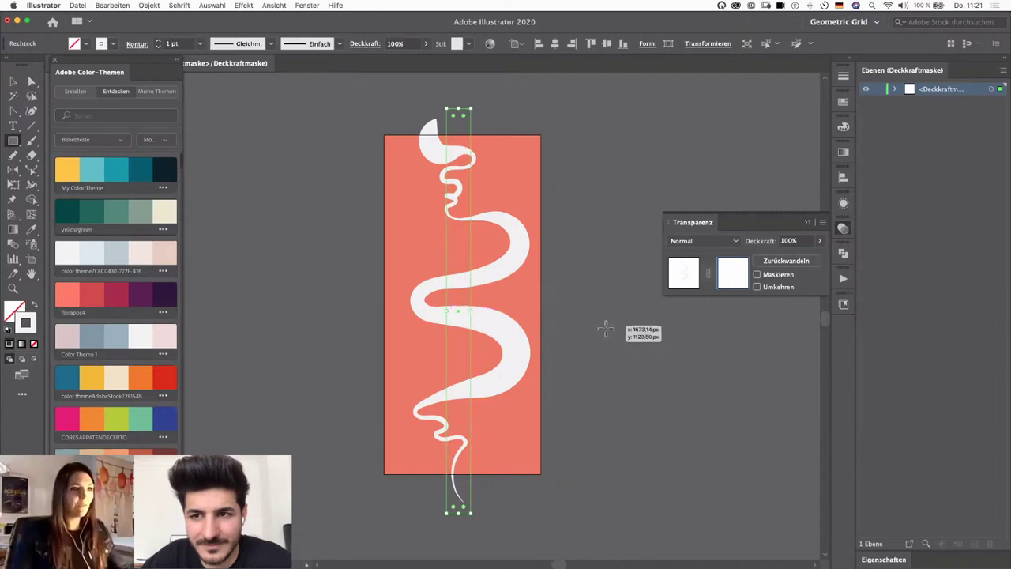
pyautogui.hotkey('shift', 'x')
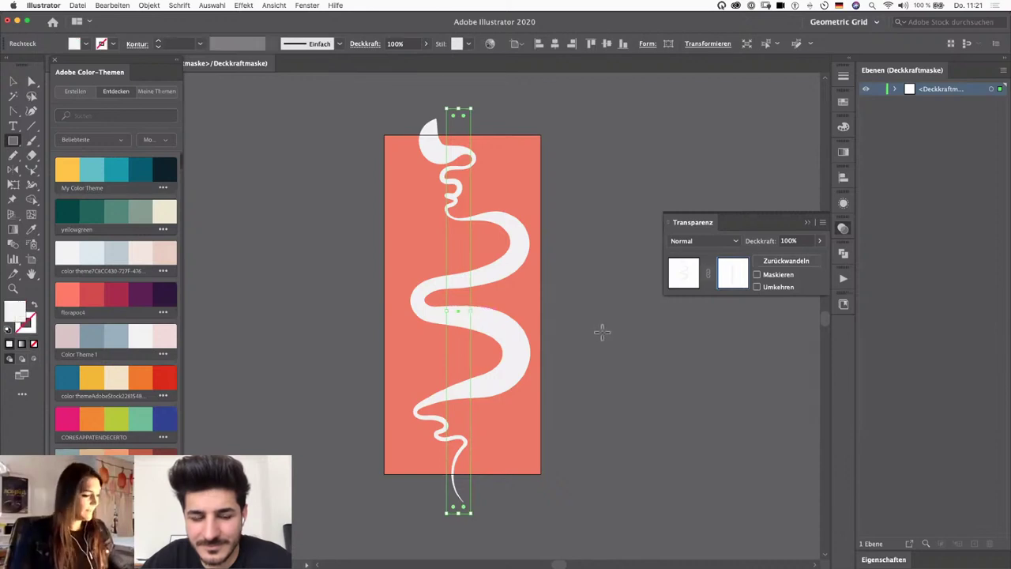
pyautogui.click(166, 169)
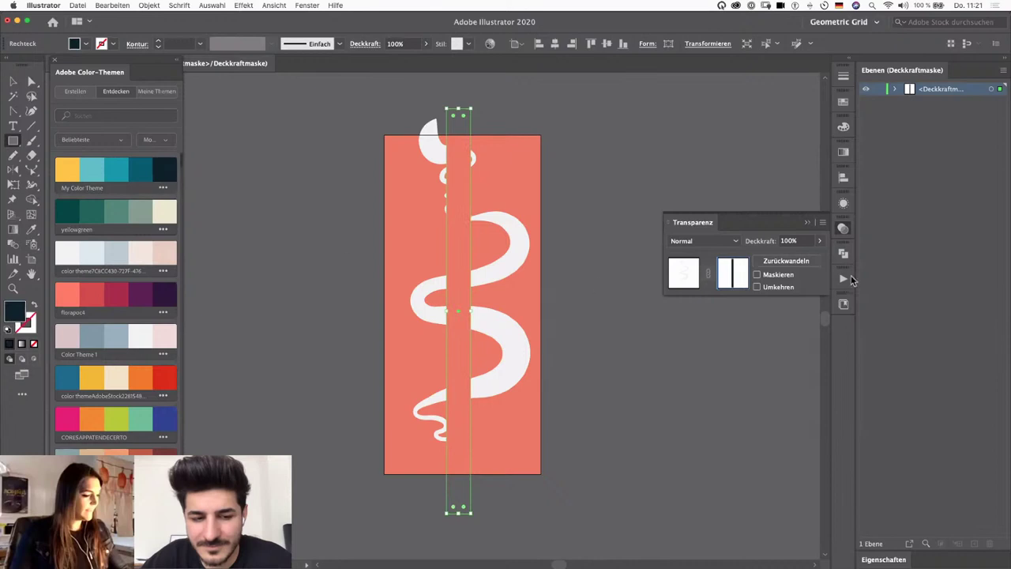
# Step: Widen the dark mask rectangle slightly and apply a Gaussian Blur to it with a low radius that only softens its edges
pyautogui.press('v')
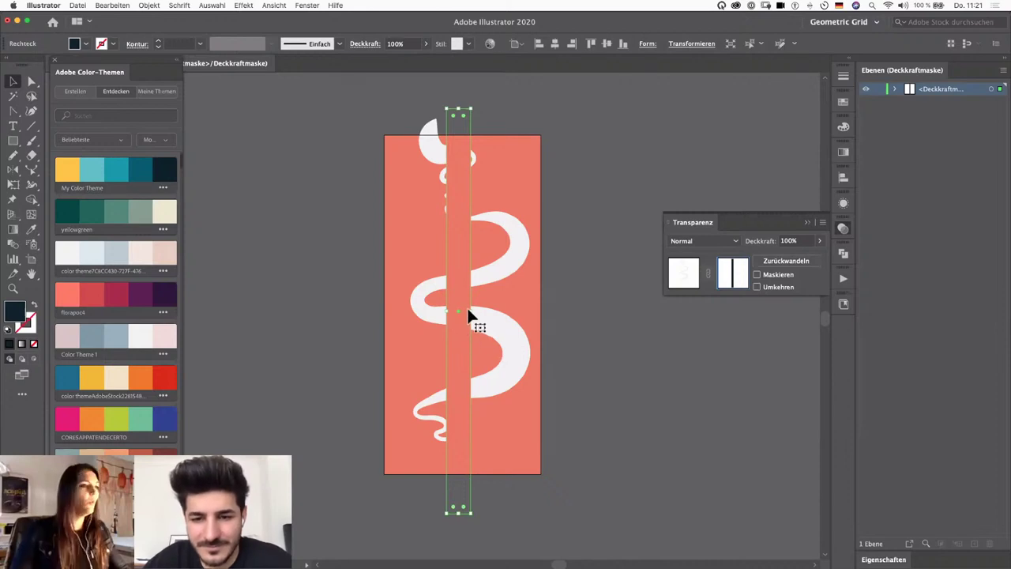
pyautogui.moveTo(471, 316); pyautogui.dragTo(474, 318)
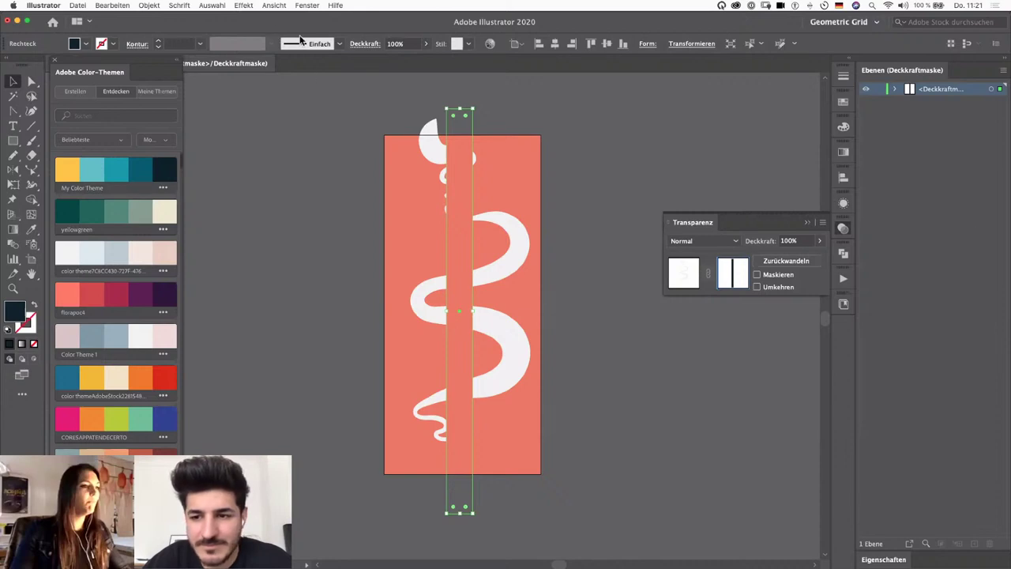
pyautogui.click(242, 7)
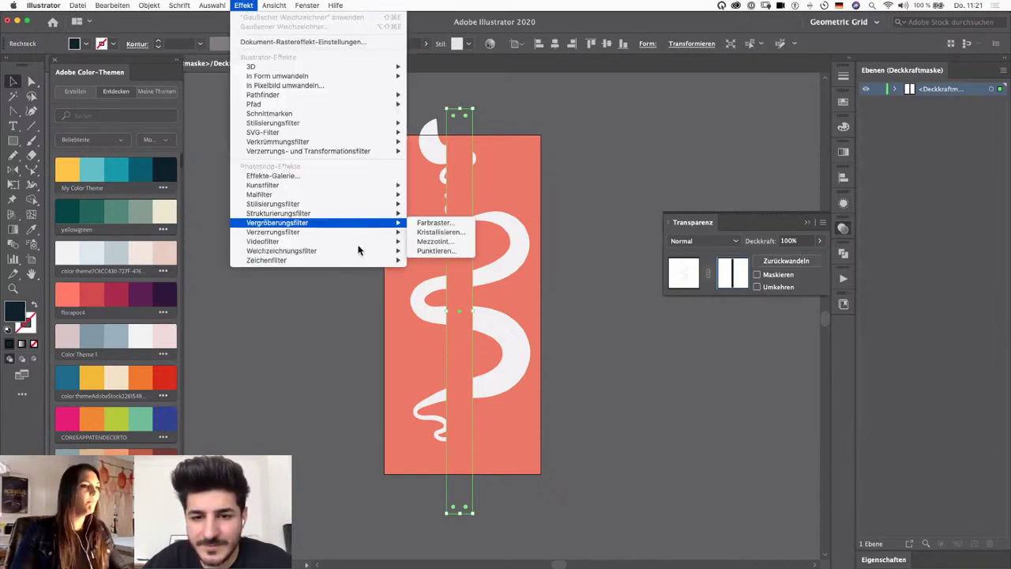
pyautogui.moveTo(353, 253)
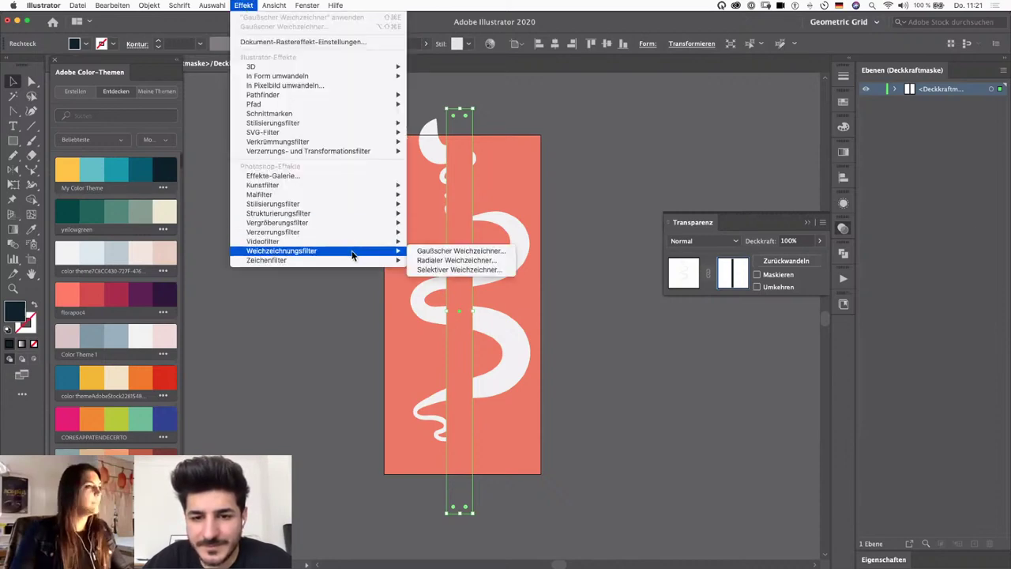
pyautogui.click(457, 251)
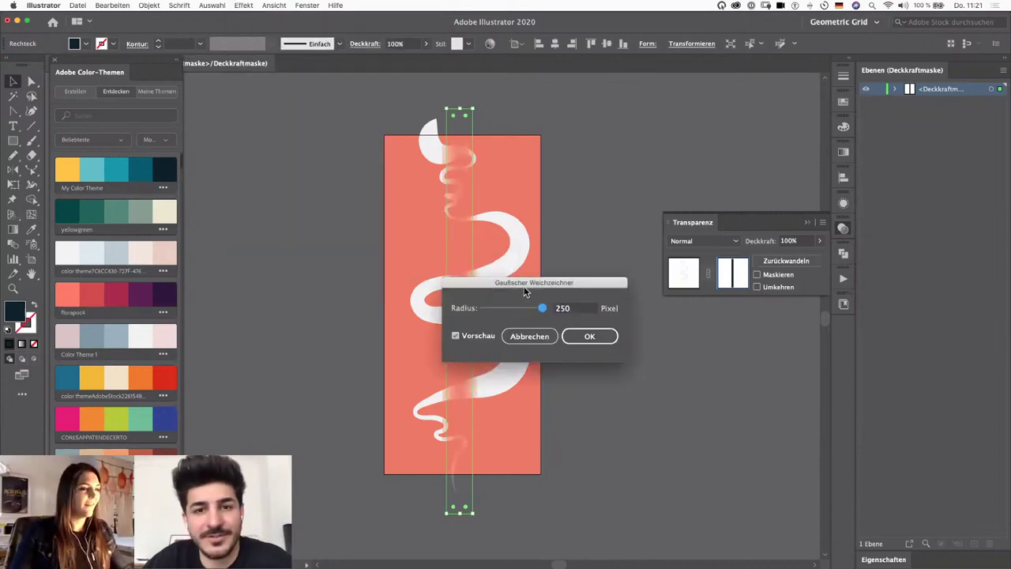
pyautogui.moveTo(584, 282); pyautogui.dragTo(674, 311)
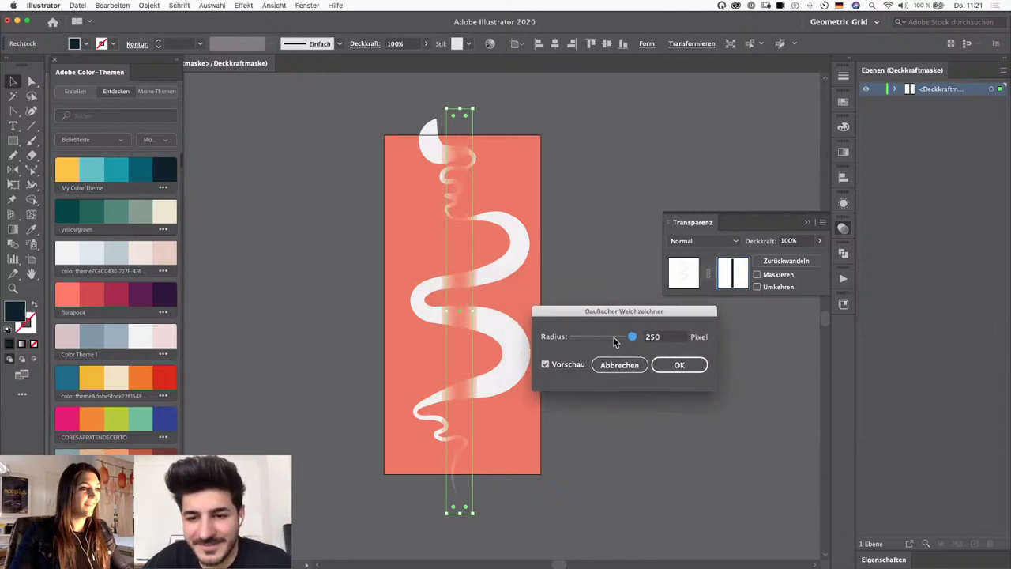
pyautogui.moveTo(609, 340); pyautogui.dragTo(621, 360)
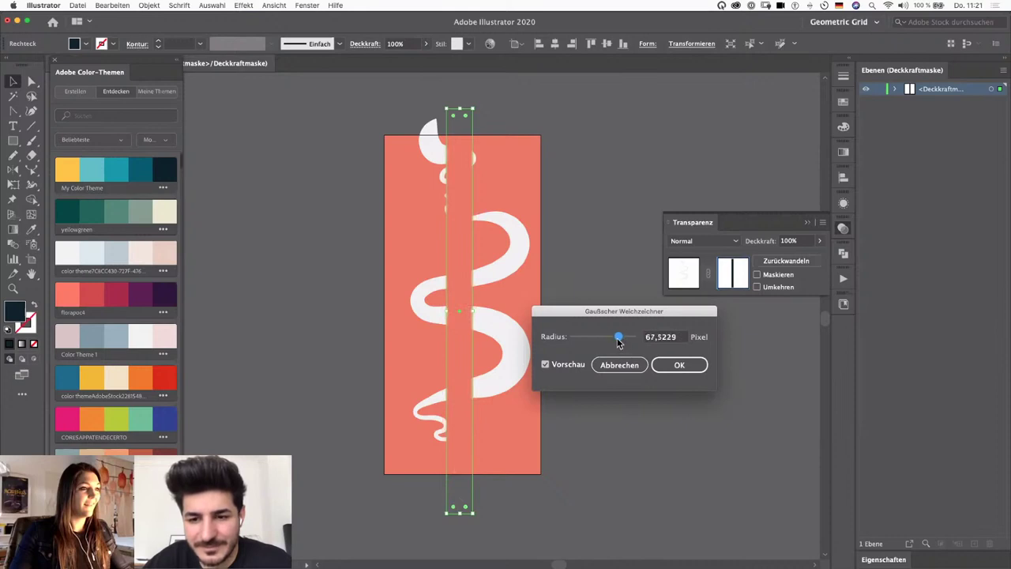
pyautogui.click(673, 368)
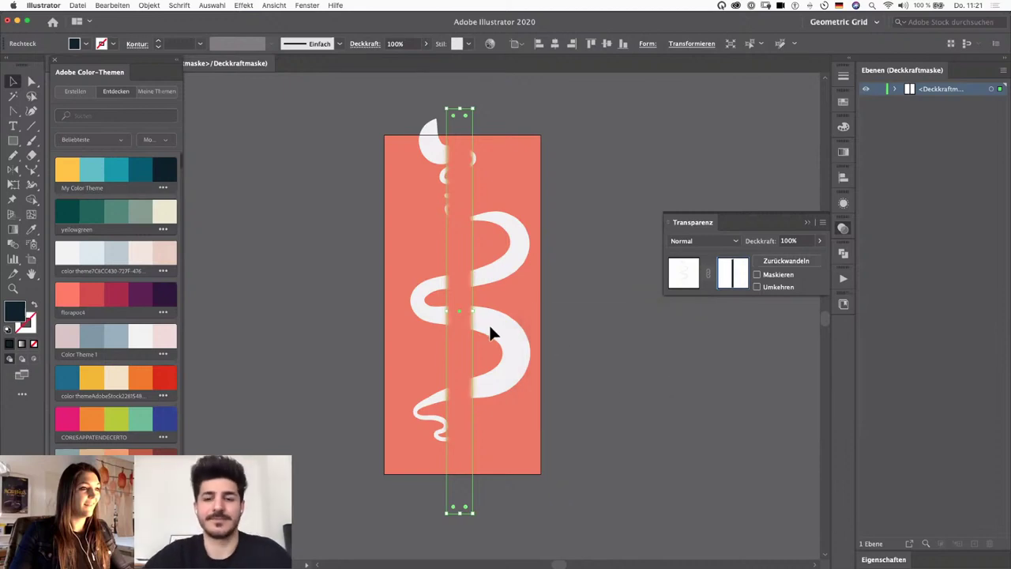
# Step: Set the radius of the mask rectangle's existing Gaussian Blur effect to 250 pixels
pyautogui.press('super+plus')
pyautogui.press('super+plus')
pyautogui.moveTo(483, 271); pyautogui.dragTo(497, 318)
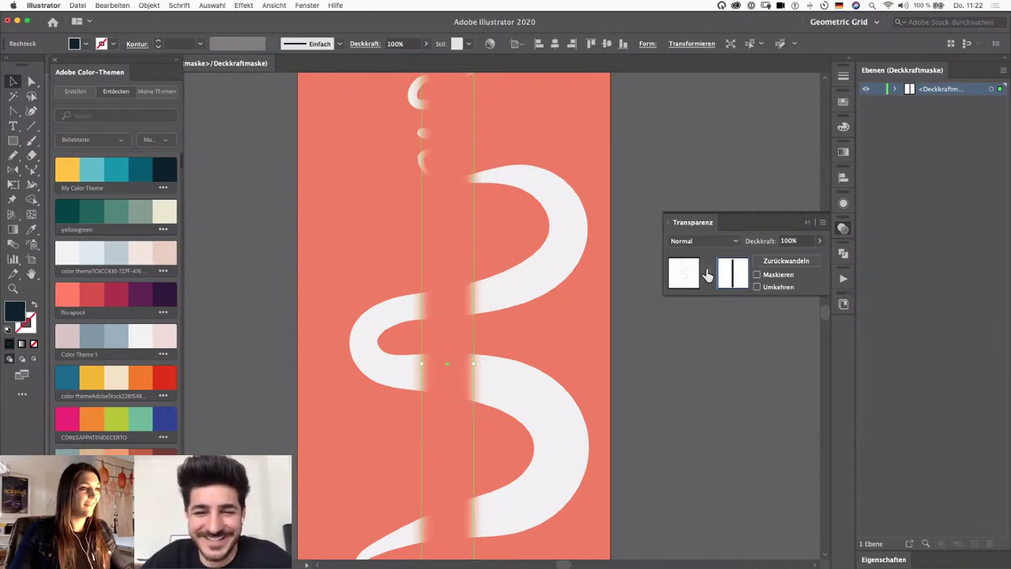
pyautogui.click(843, 228)
pyautogui.click(842, 203)
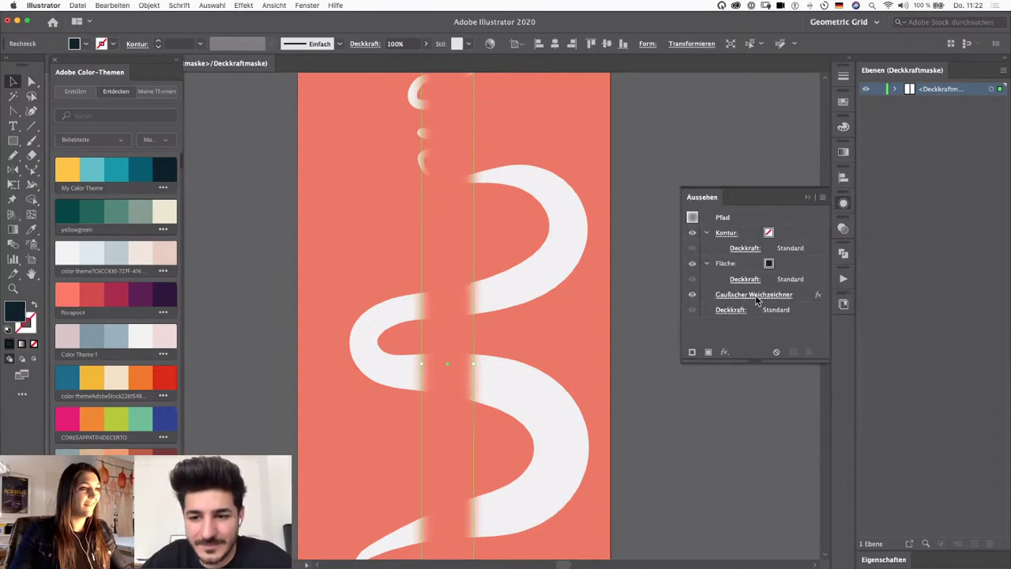
pyautogui.click(754, 295)
pyautogui.moveTo(644, 342); pyautogui.dragTo(684, 383)
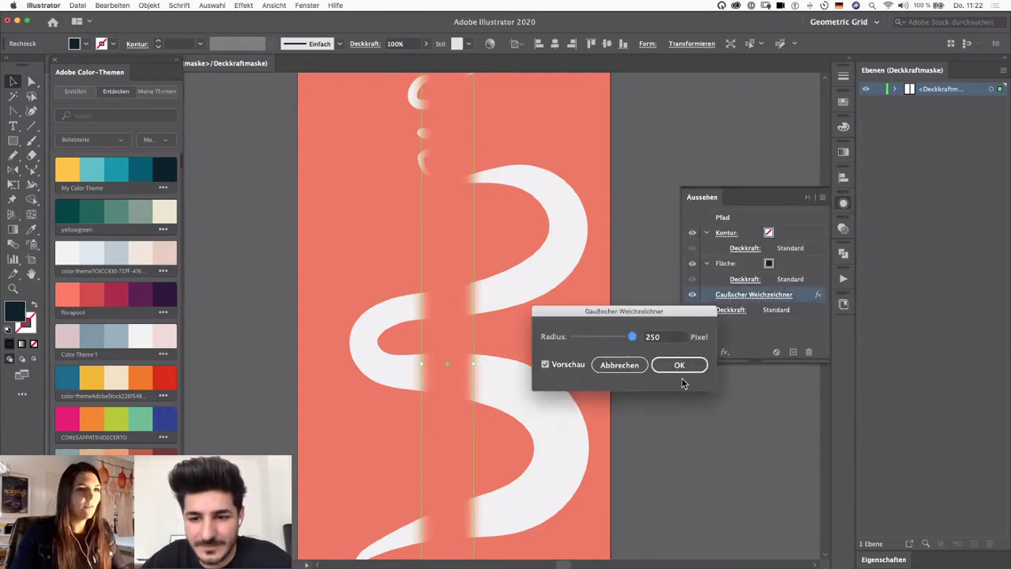
pyautogui.click(677, 365)
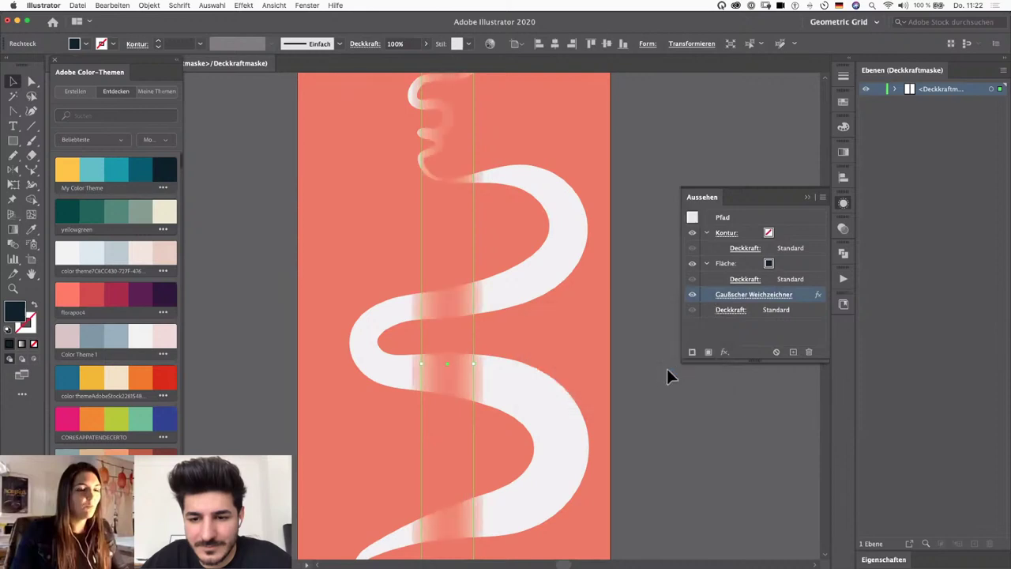
# Step: Deselect the mask rectangle and set the document raster effects to add 360 px around the object
pyautogui.click(553, 378)
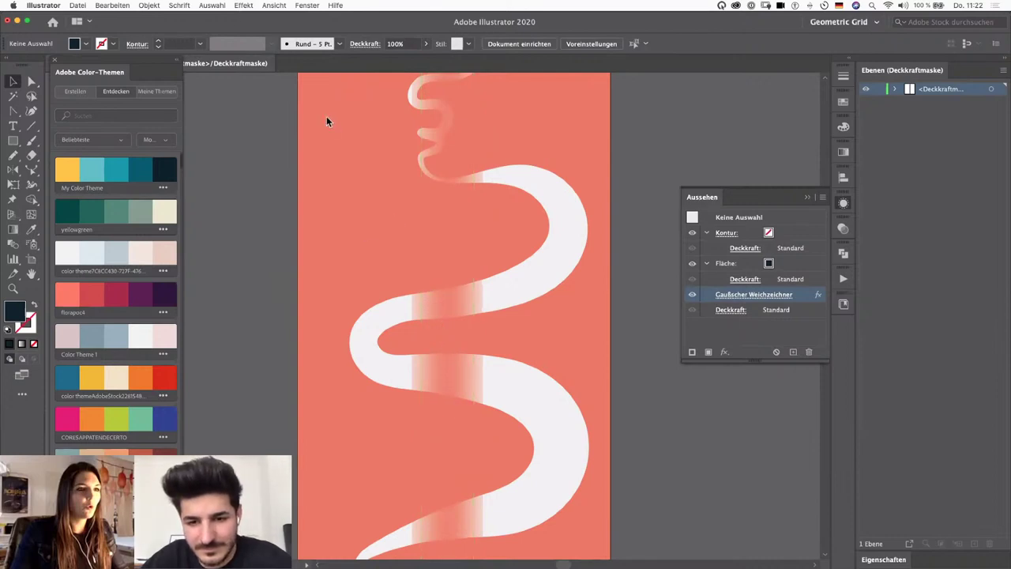
pyautogui.click(242, 6)
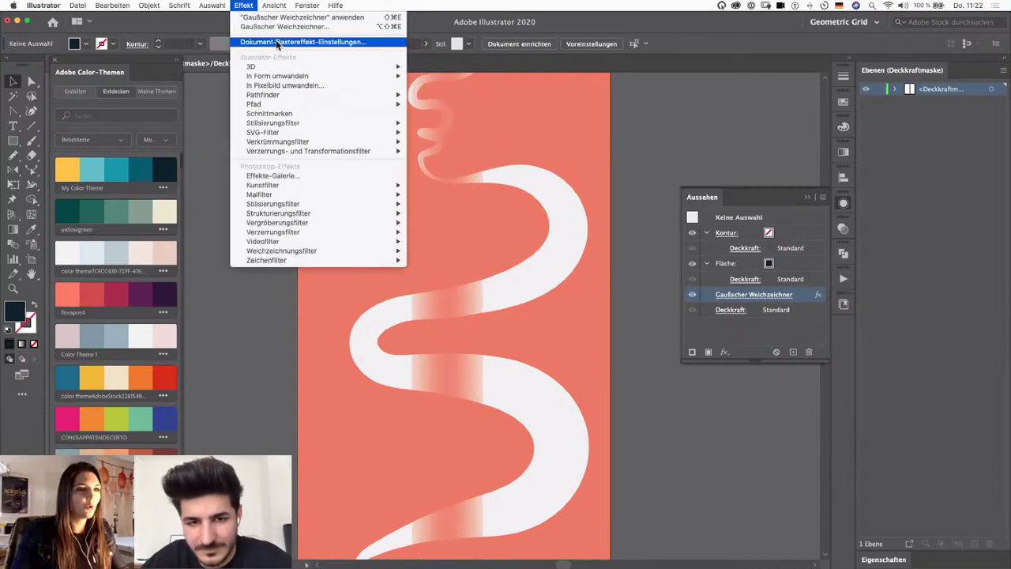
pyautogui.click(289, 43)
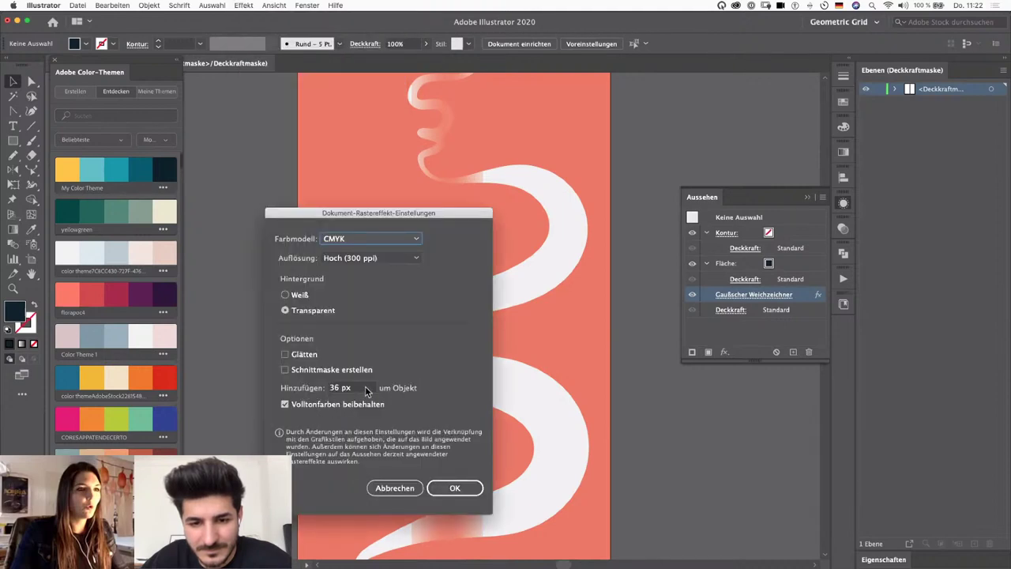
pyautogui.click(365, 387)
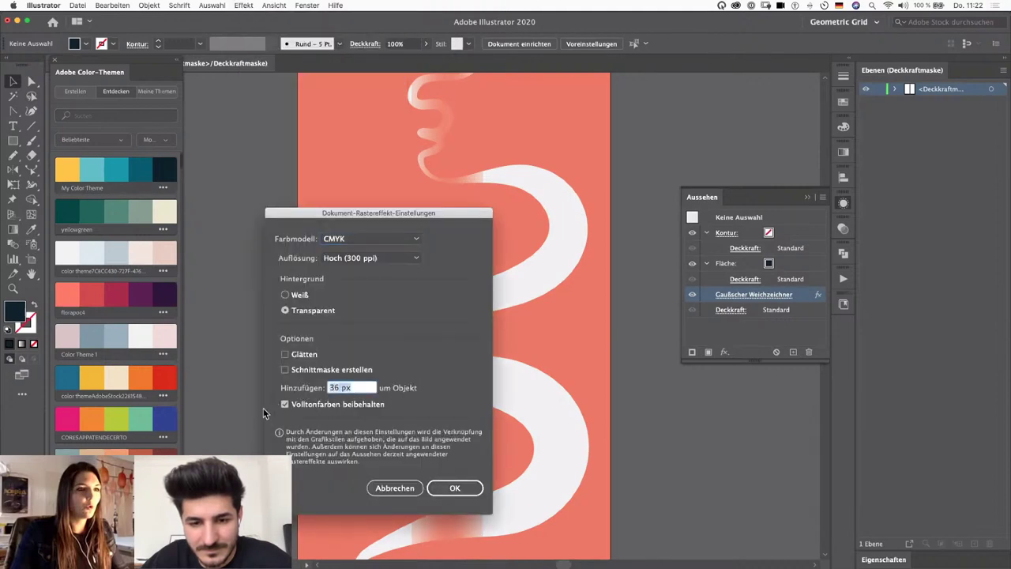
pyautogui.click(339, 386)
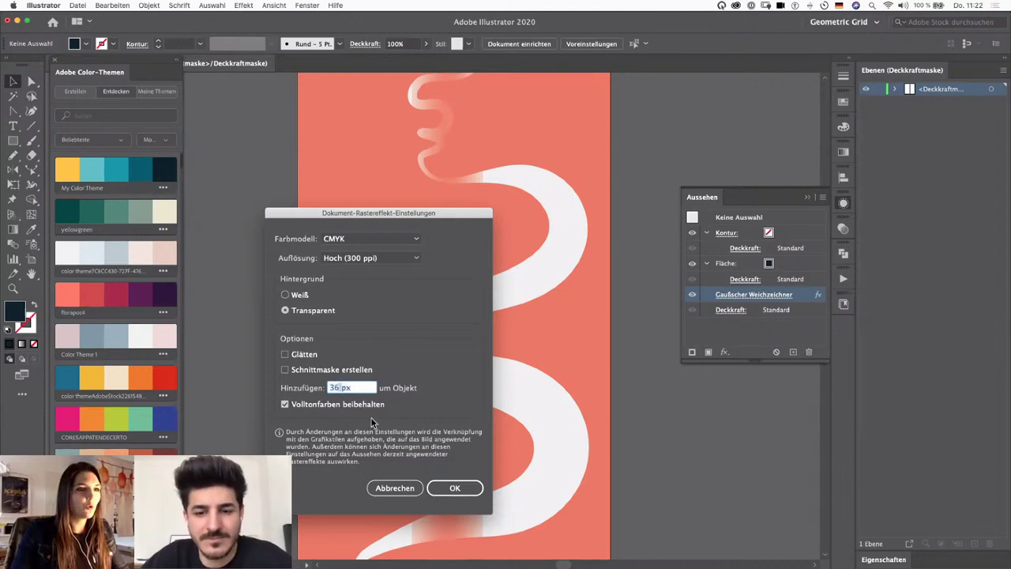
pyautogui.click(457, 487)
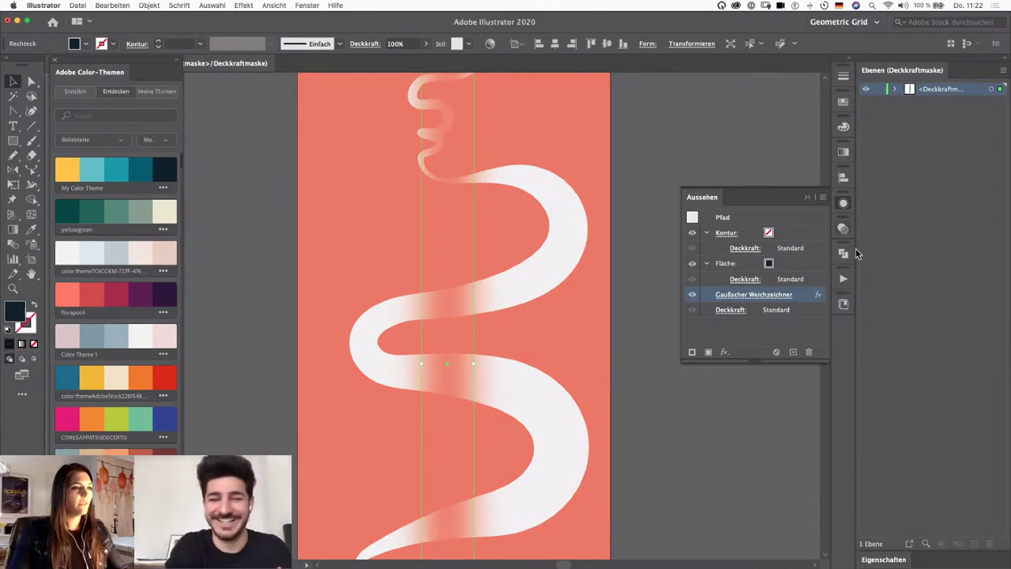
# Step: Shift the blurred mask rectangle slightly to the right and narrow it symmetrically about its centre to roughly half its width
pyautogui.click(840, 228)
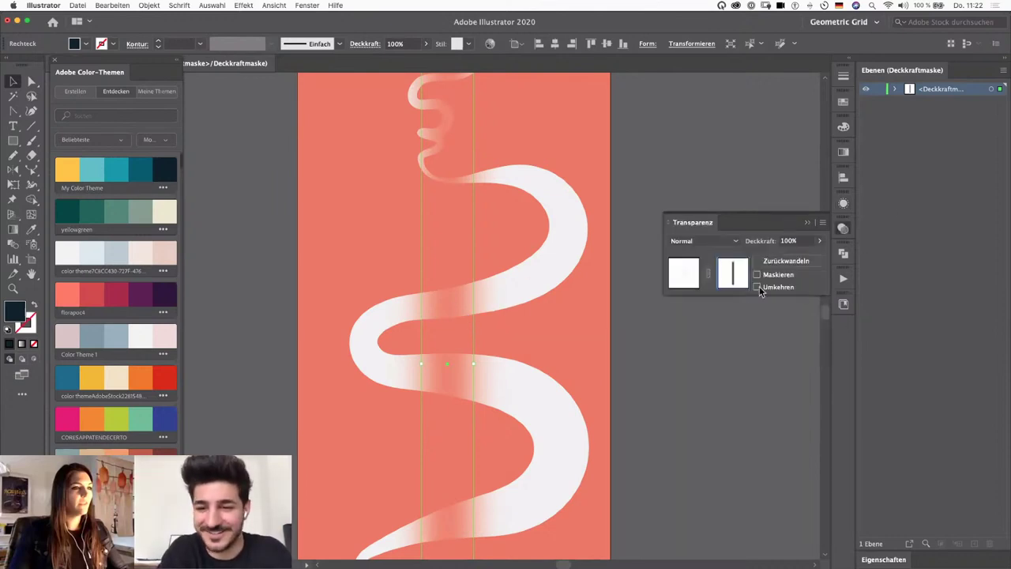
pyautogui.moveTo(442, 302); pyautogui.dragTo(446, 301)
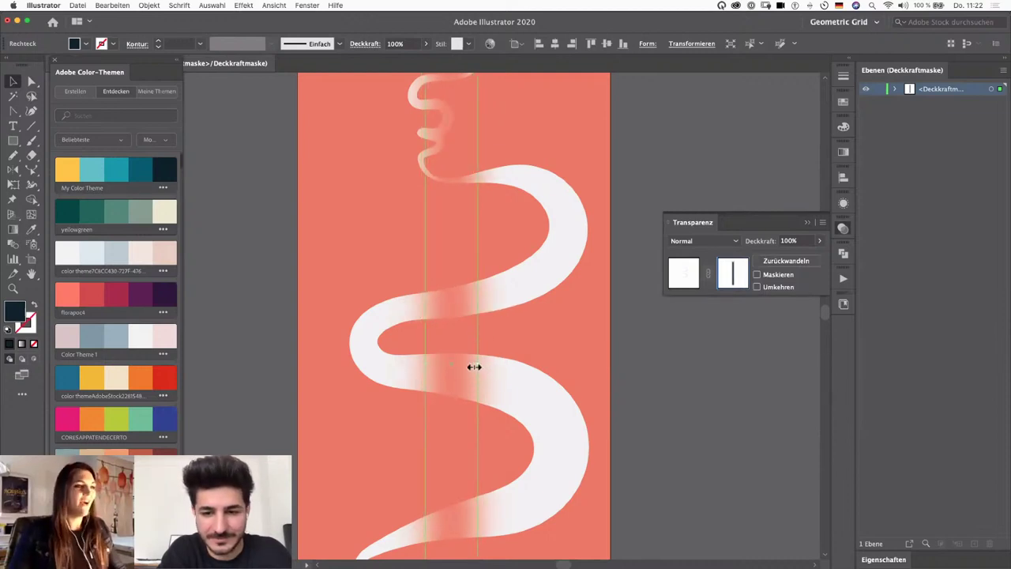
pyautogui.moveTo(473, 366); pyautogui.dragTo(462, 384)
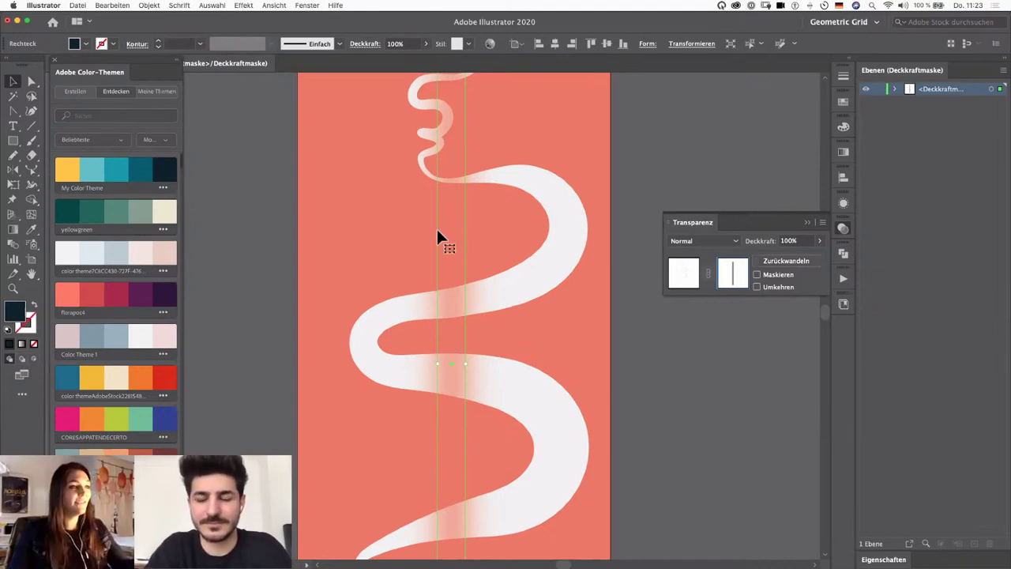
# Step: Set the document raster effects resolution to Bildschirm (72 ppi) and deselect the mask rectangle
pyautogui.click(243, 6)
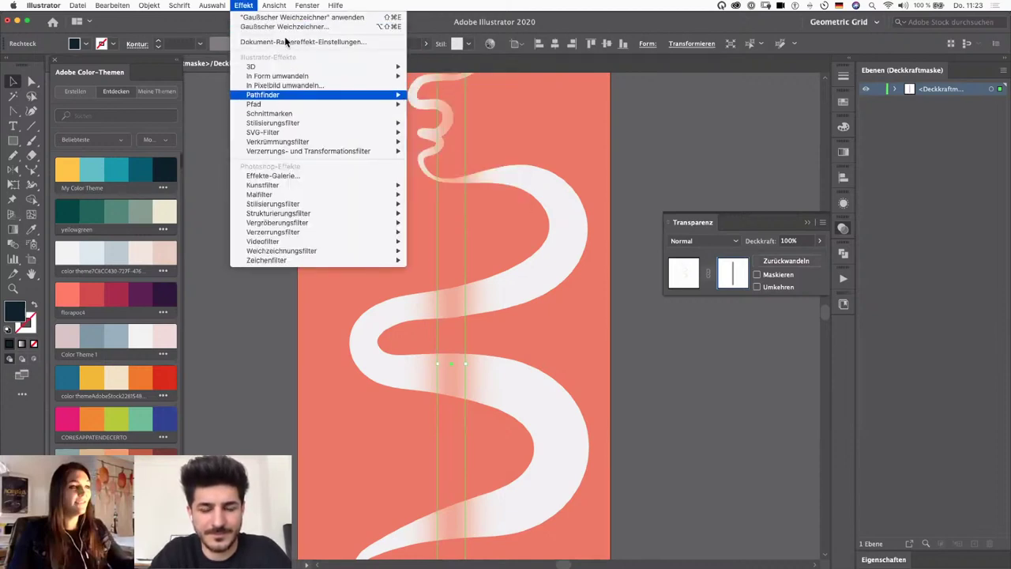
pyautogui.click(286, 43)
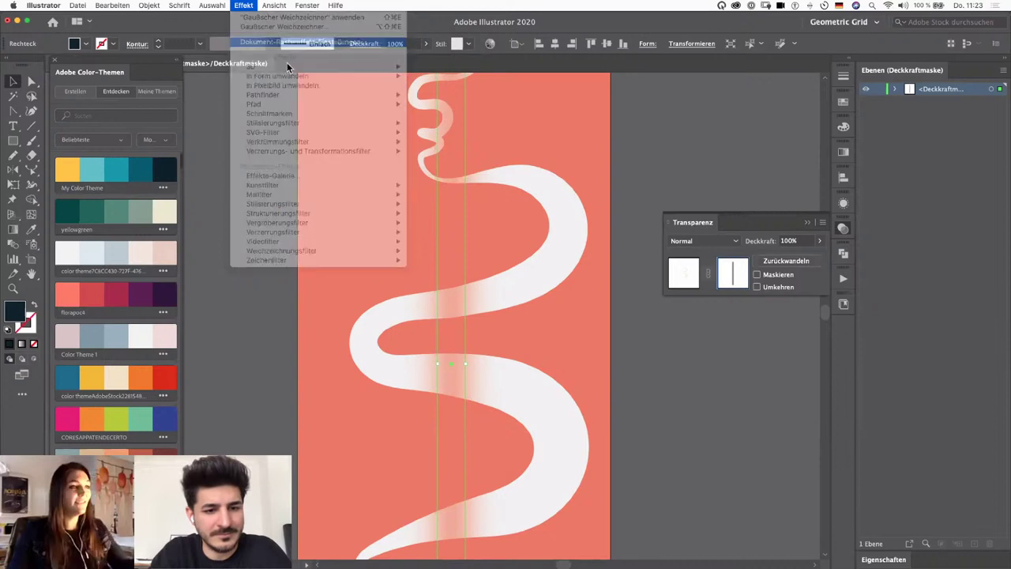
pyautogui.click(357, 259)
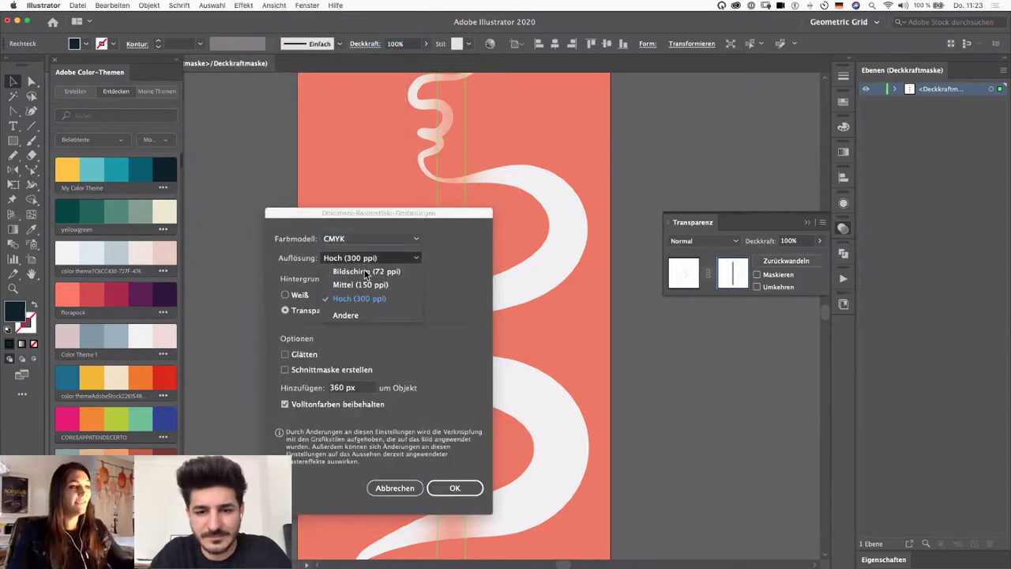
pyautogui.click(356, 271)
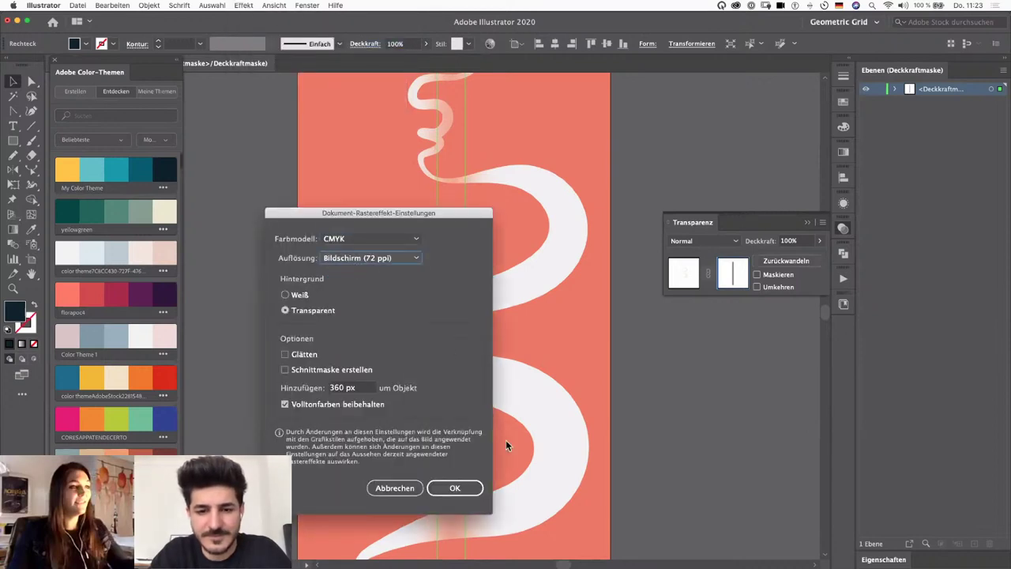
pyautogui.click(454, 489)
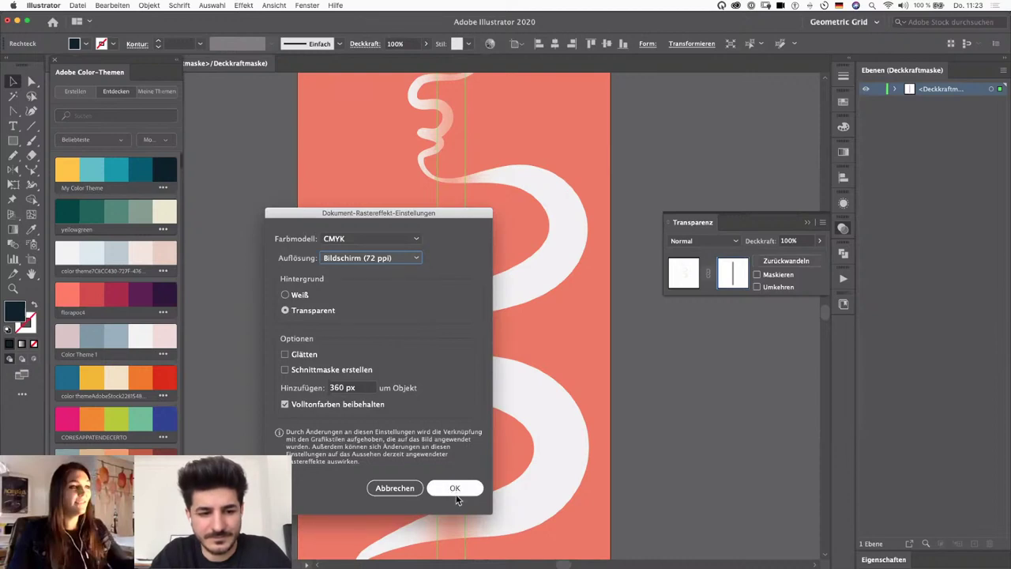
pyautogui.click(454, 491)
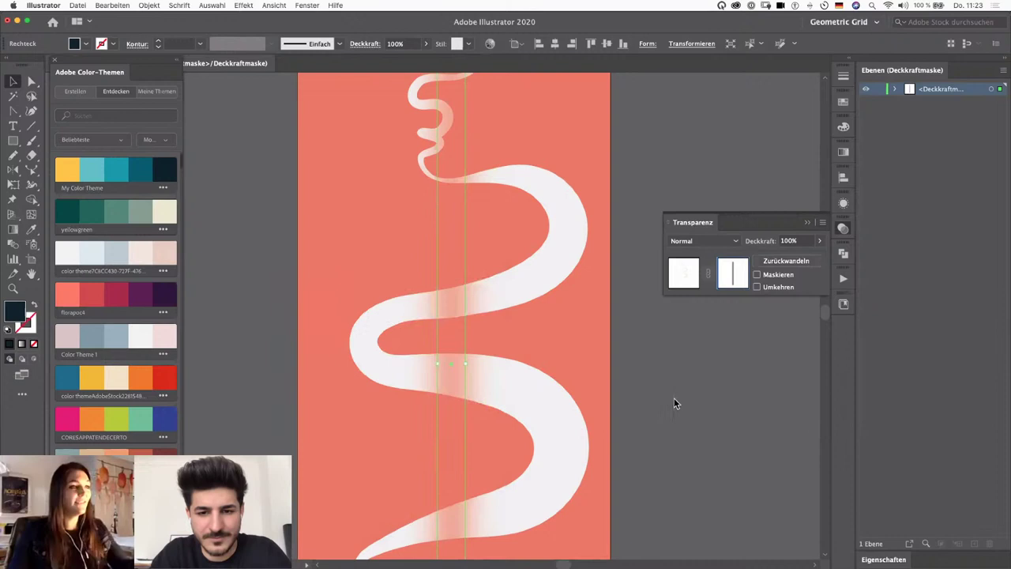
pyautogui.click(638, 426)
# Step: Select the blurred rectangle in the opacity mask and turn on the Umkehren and Maskieren options
pyautogui.press('super+minus')
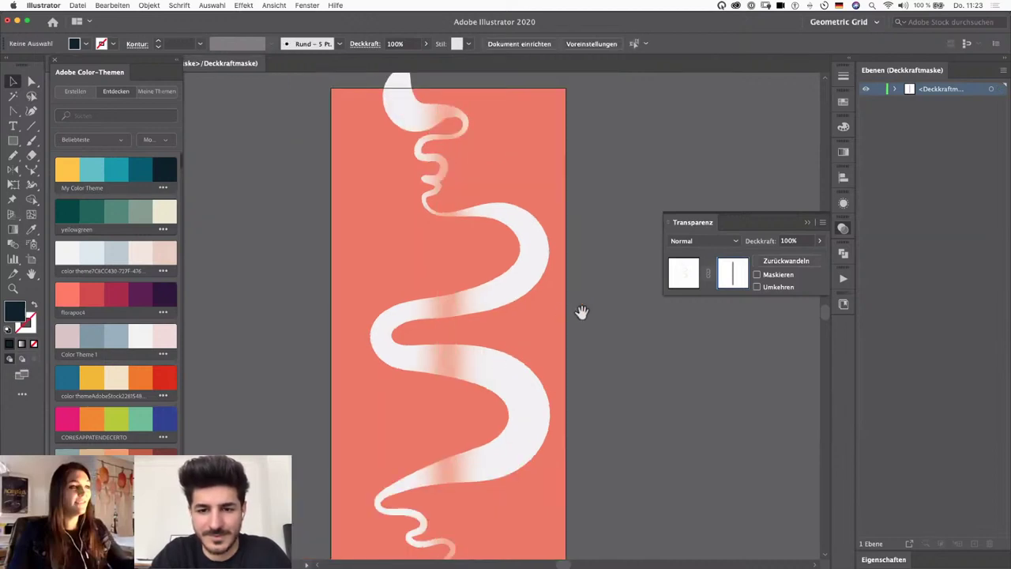
pyautogui.moveTo(582, 312); pyautogui.dragTo(592, 334)
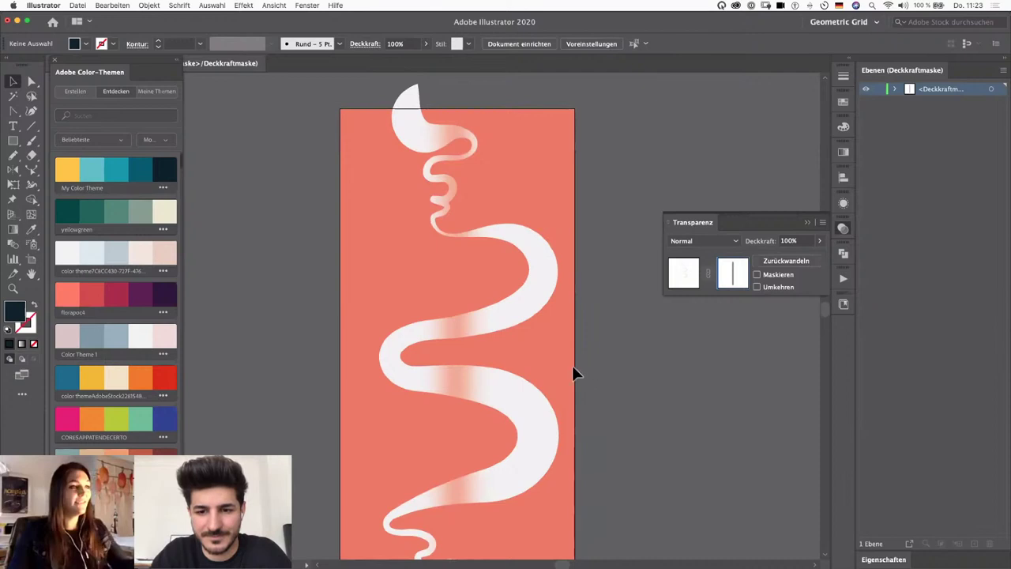
pyautogui.click(456, 322)
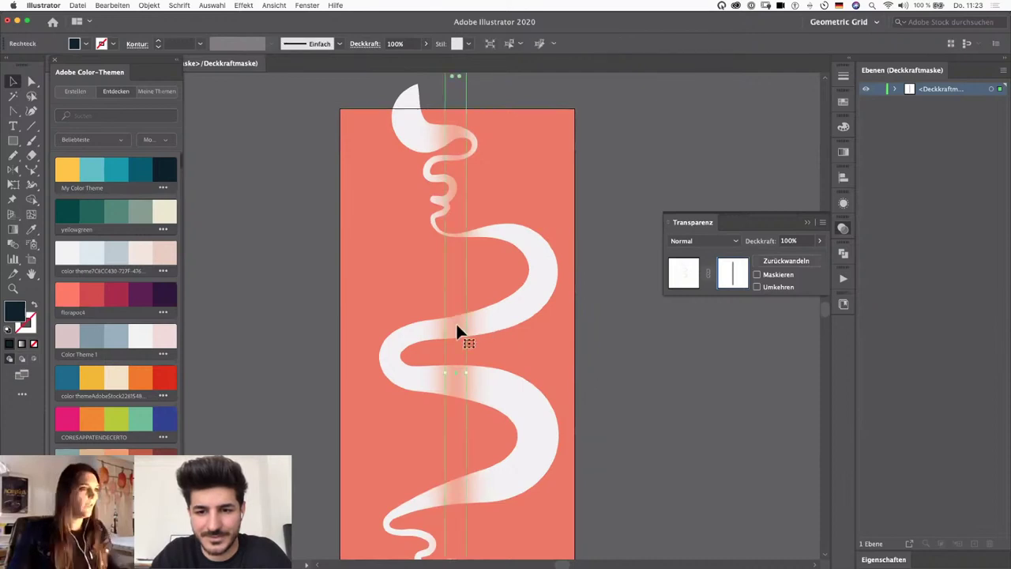
pyautogui.click(756, 287)
pyautogui.click(757, 274)
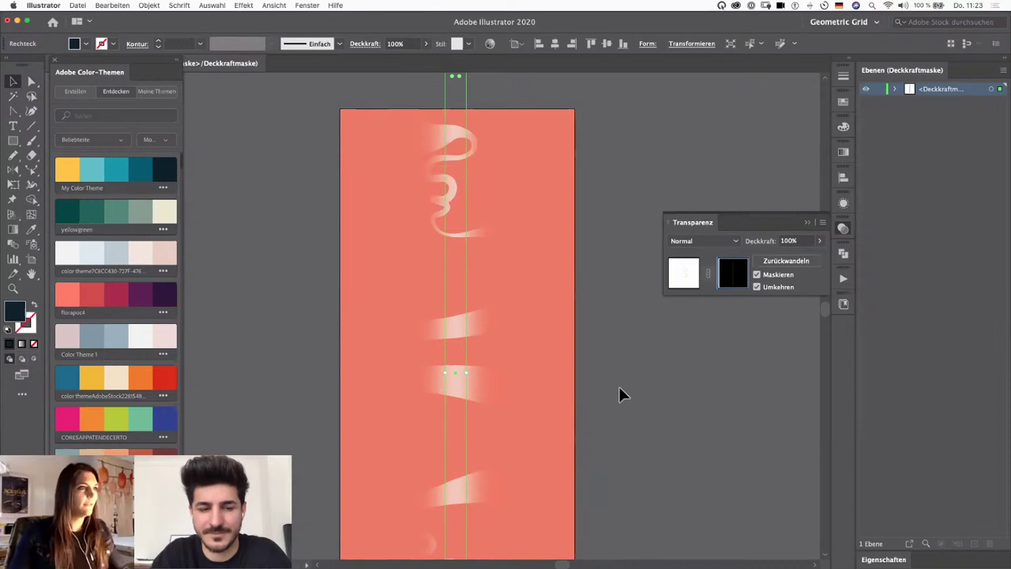
# Step: Reduce the radius of the mask rectangle's Gaussian Blur to less than 60 pixels and deselect the rectangle
pyautogui.click(842, 203)
pyautogui.click(732, 294)
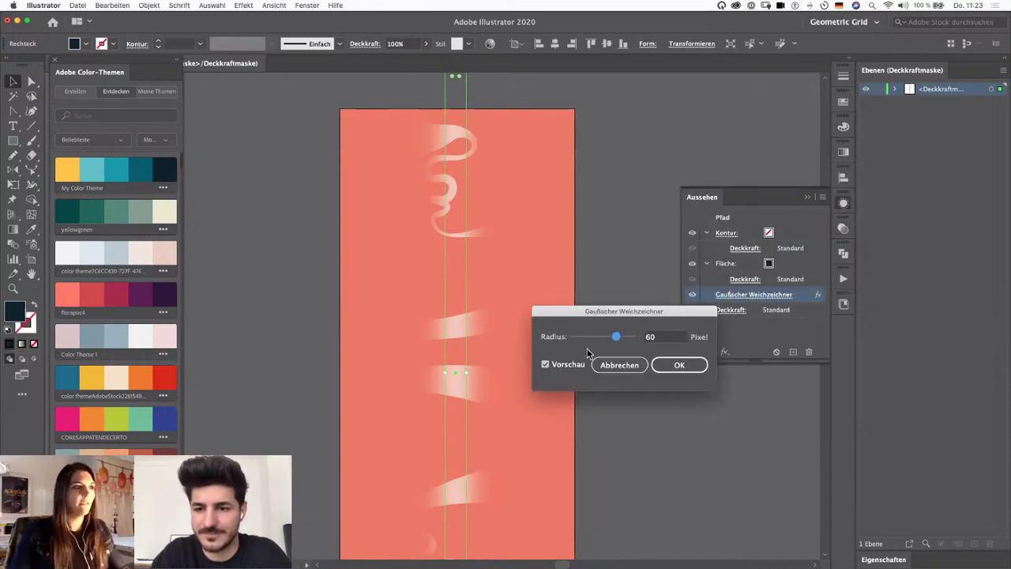
pyautogui.moveTo(616, 337); pyautogui.dragTo(605, 340)
pyautogui.click(680, 365)
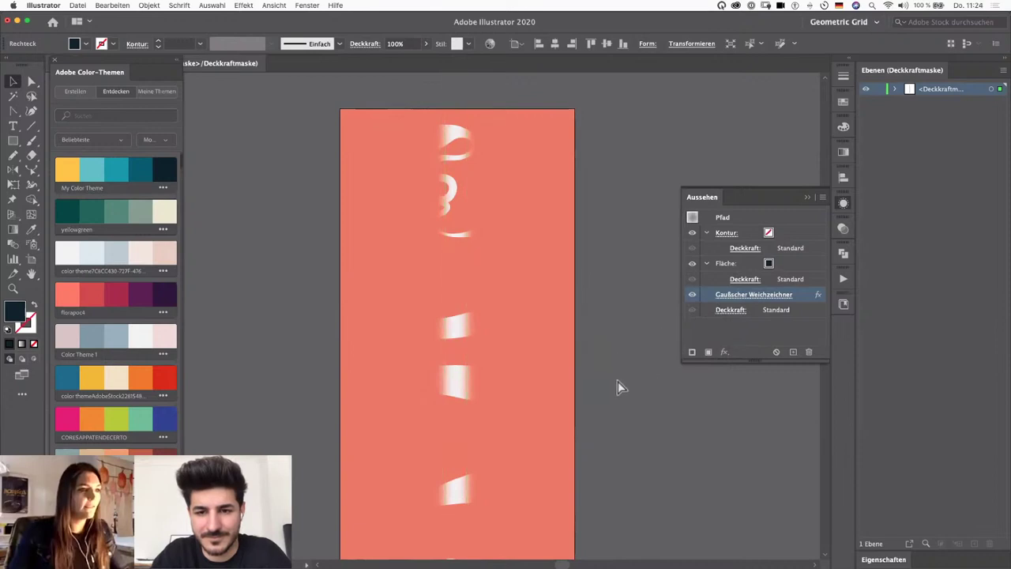
pyautogui.click(842, 228)
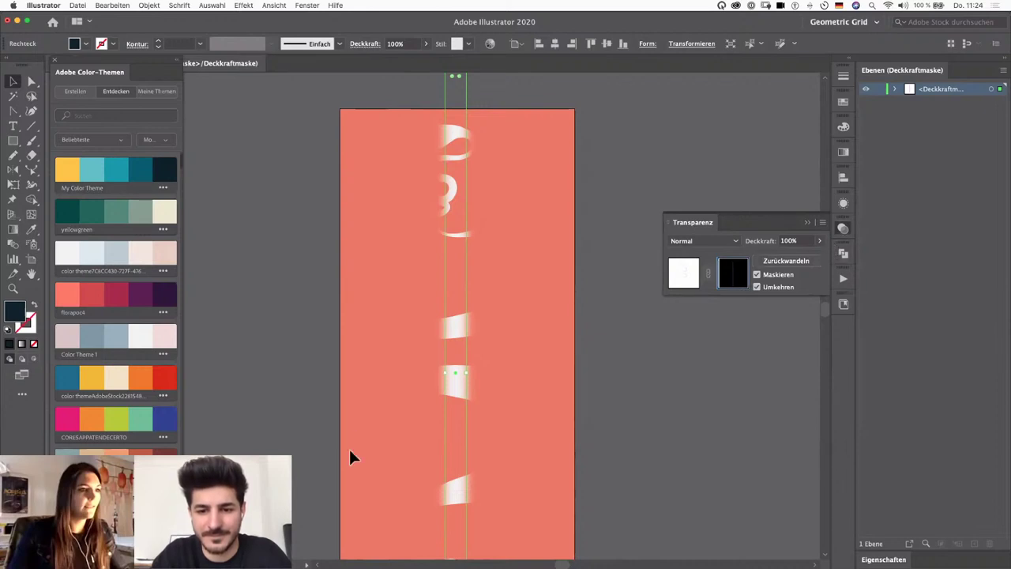
pyautogui.click(640, 385)
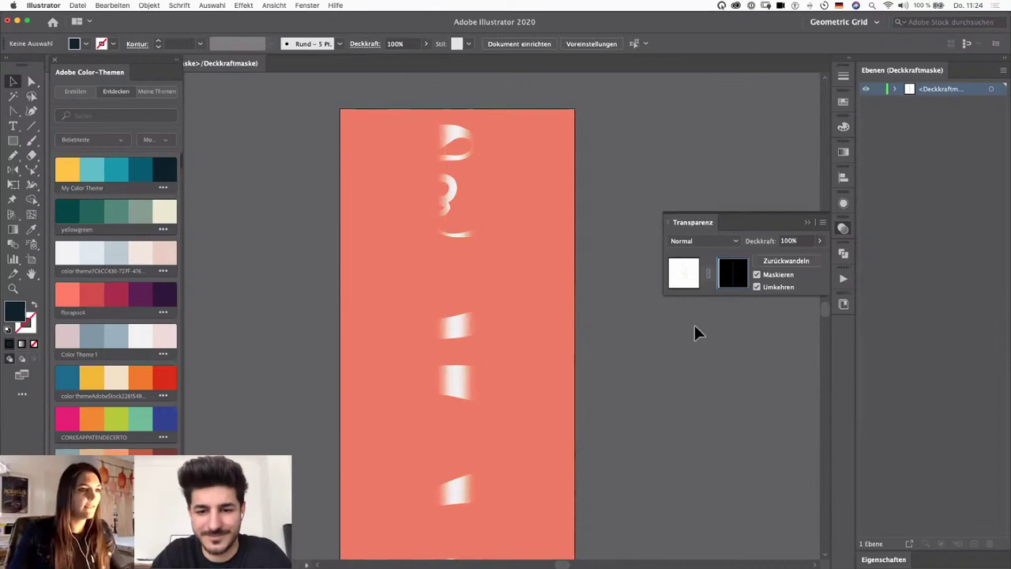
# Step: Leave opacity mask editing, deselect the off-white line, hide it, and show the dark purple line
pyautogui.click(679, 272)
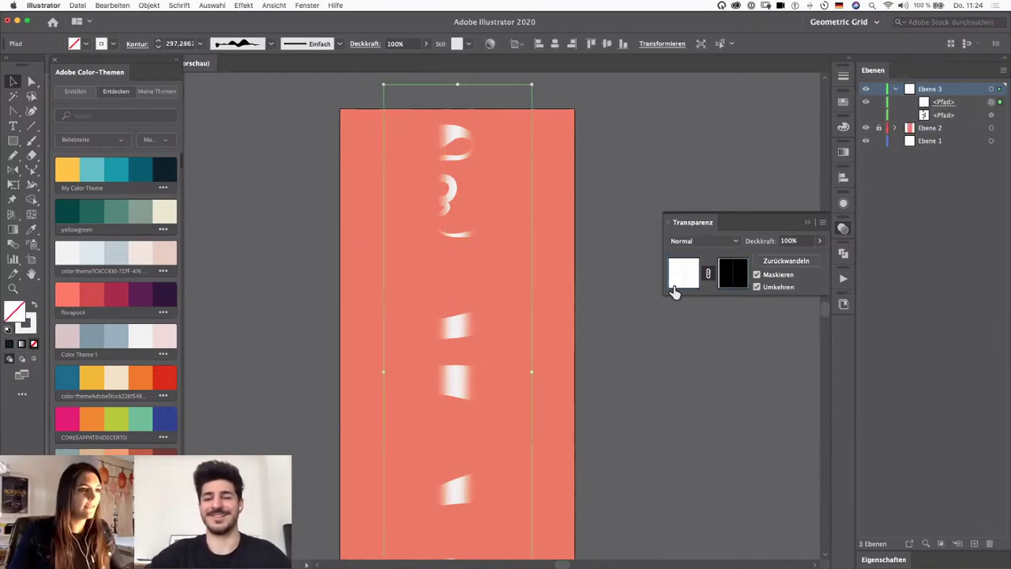
pyautogui.click(602, 363)
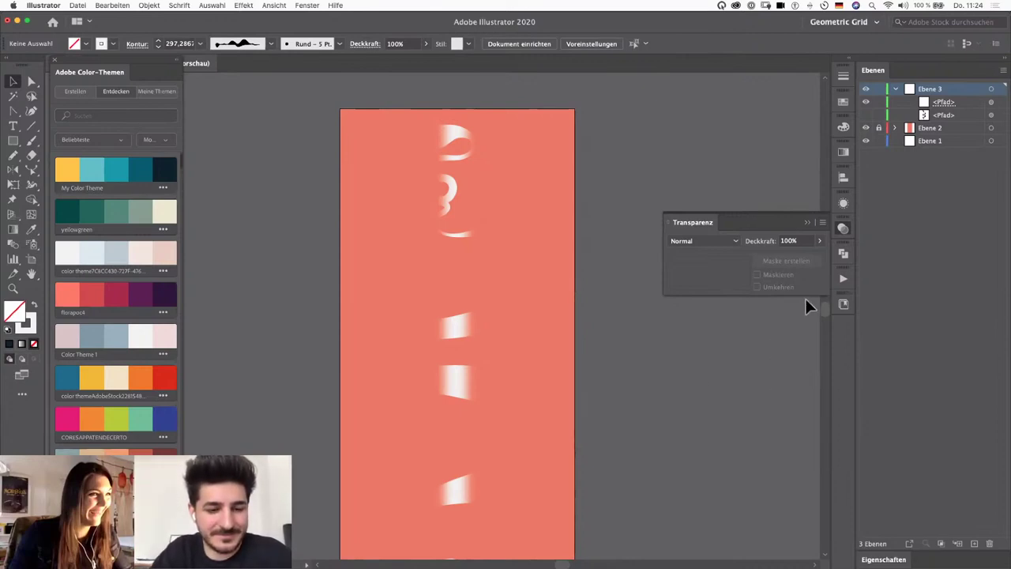
pyautogui.click(866, 103)
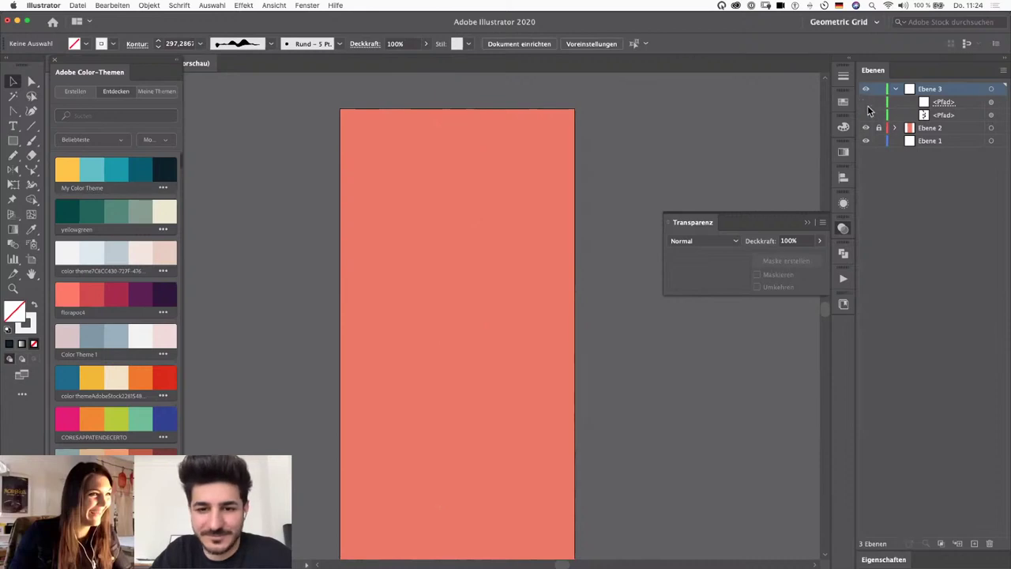
pyautogui.click(942, 116)
pyautogui.click(865, 115)
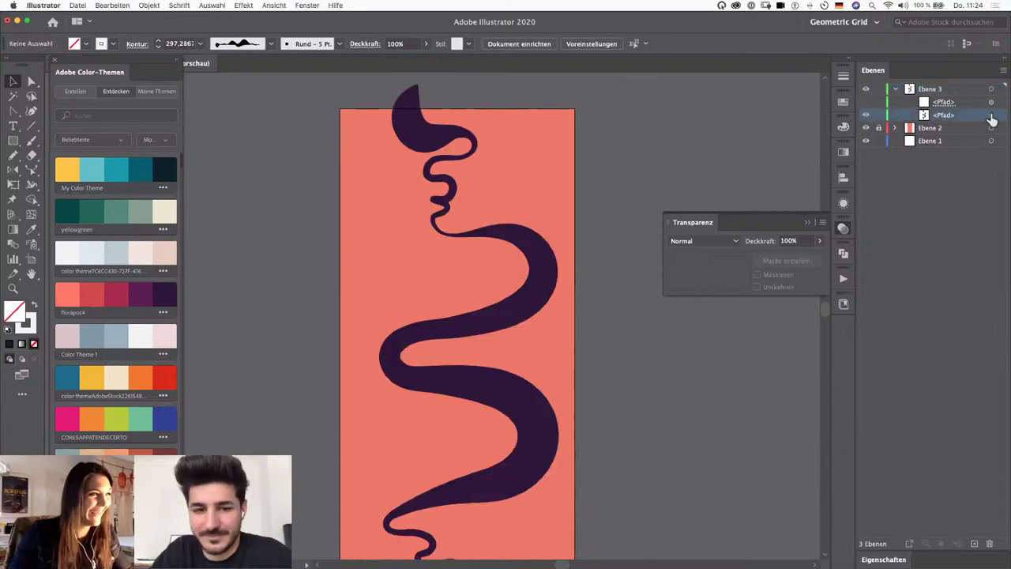
# Step: Give the dark purple line an opacity mask with Maskieren off and paste the blurred rectangle in place inside the mask
pyautogui.click(991, 116)
pyautogui.click(782, 261)
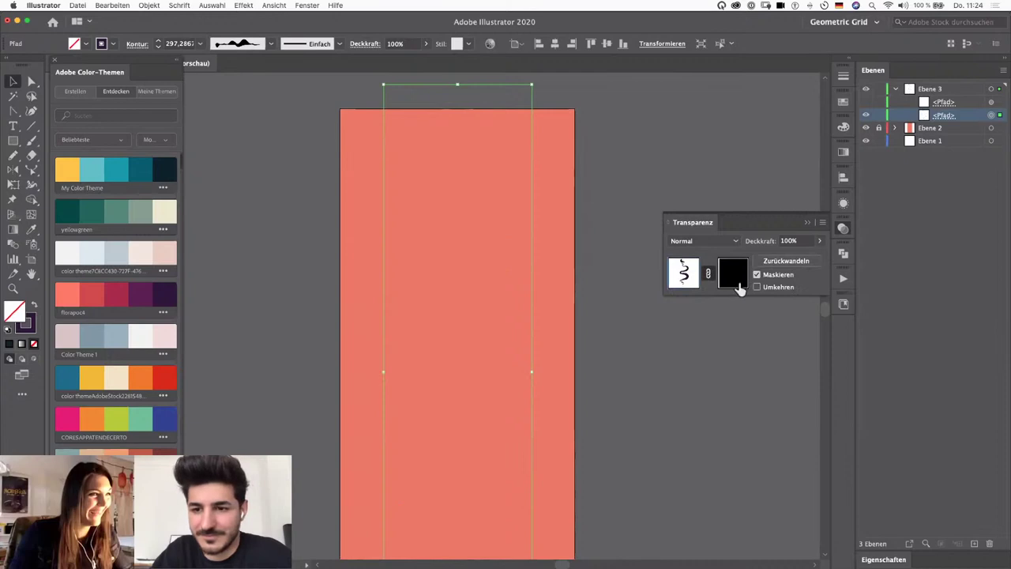
pyautogui.click(739, 286)
pyautogui.click(757, 274)
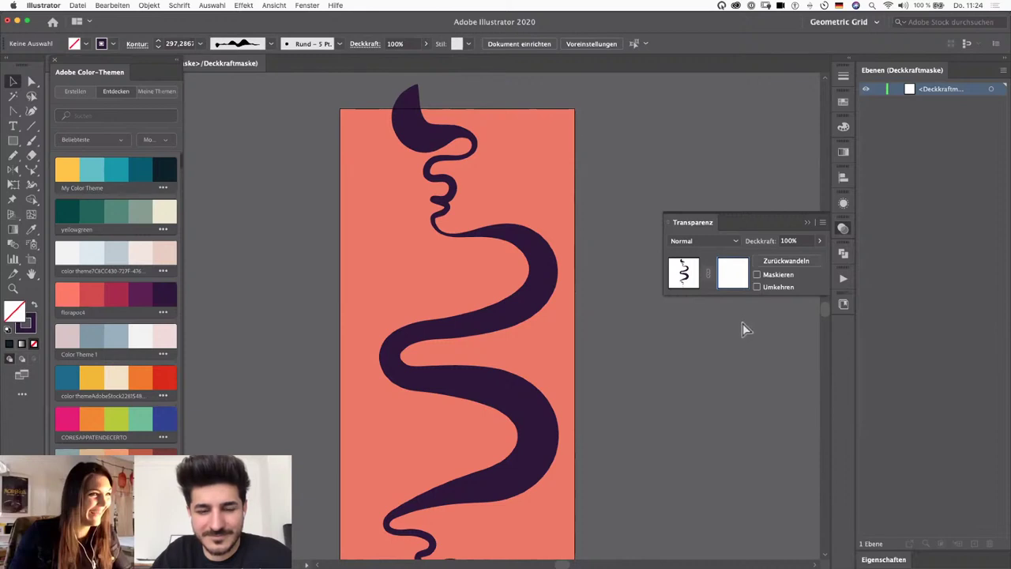
pyautogui.hotkey('ctrl', 'f')
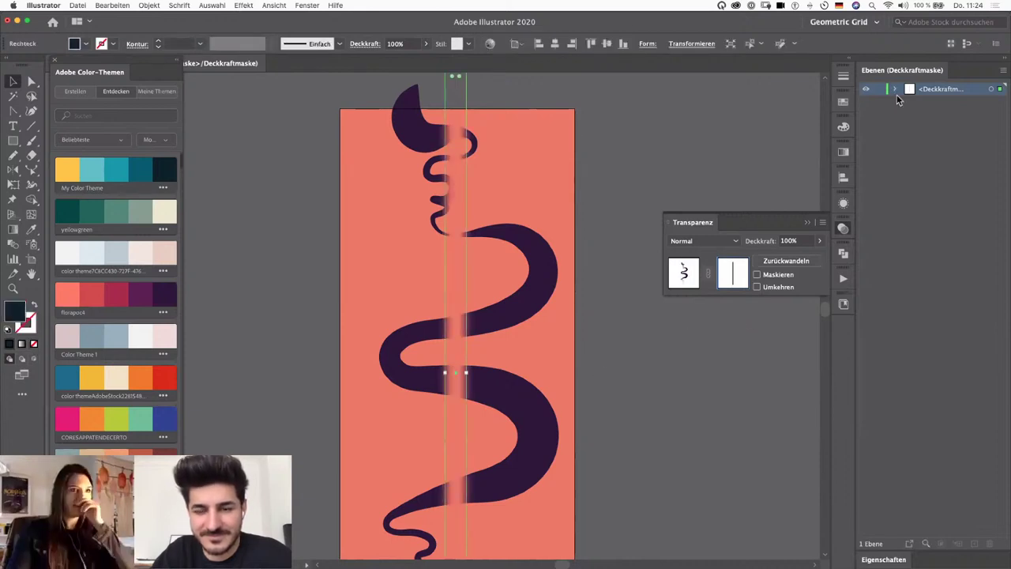
# Step: Leave the purple line's mask editing, show the off-white line again, and deselect everything
pyautogui.click(683, 281)
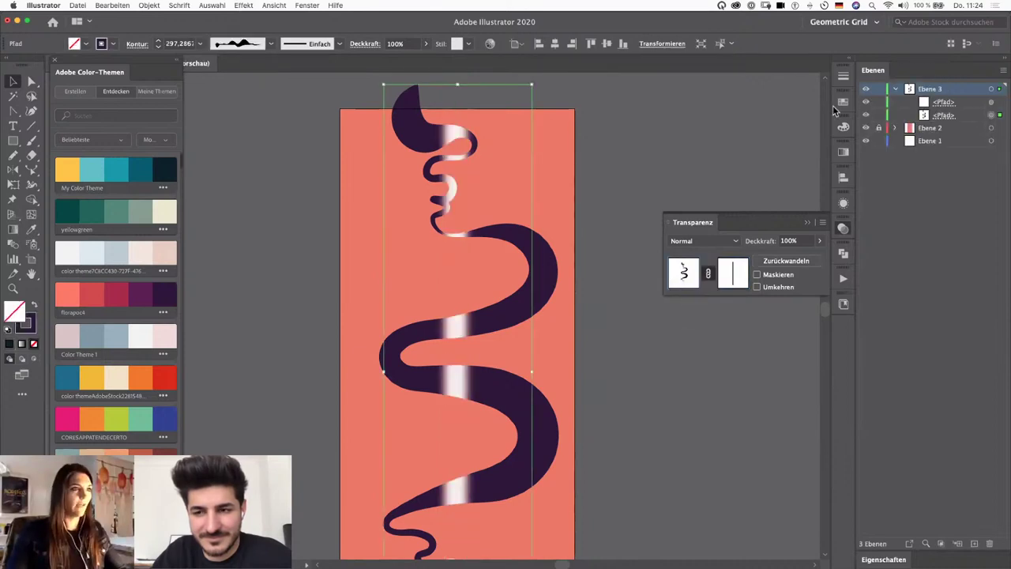
pyautogui.click(616, 411)
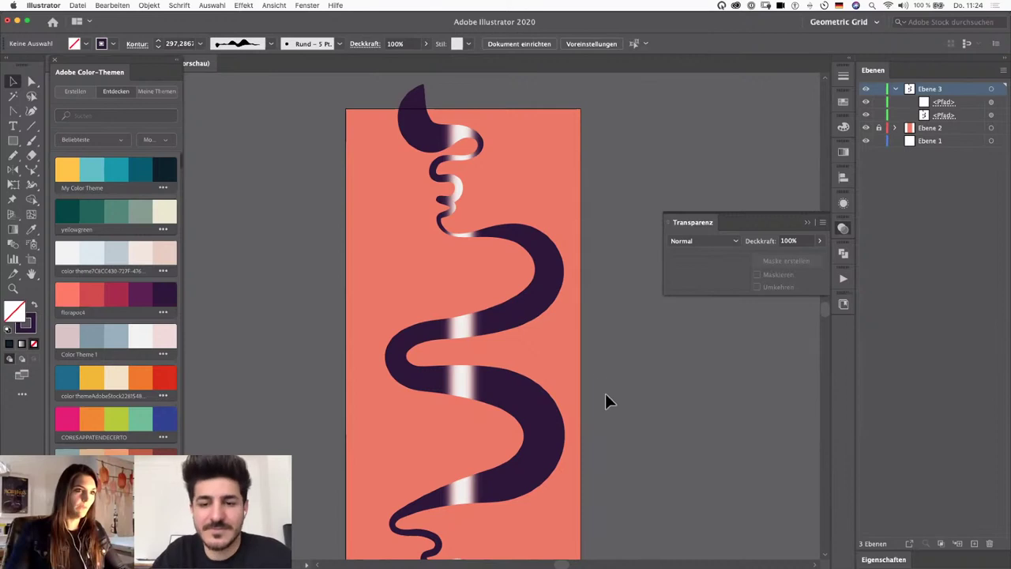
pyautogui.click(806, 221)
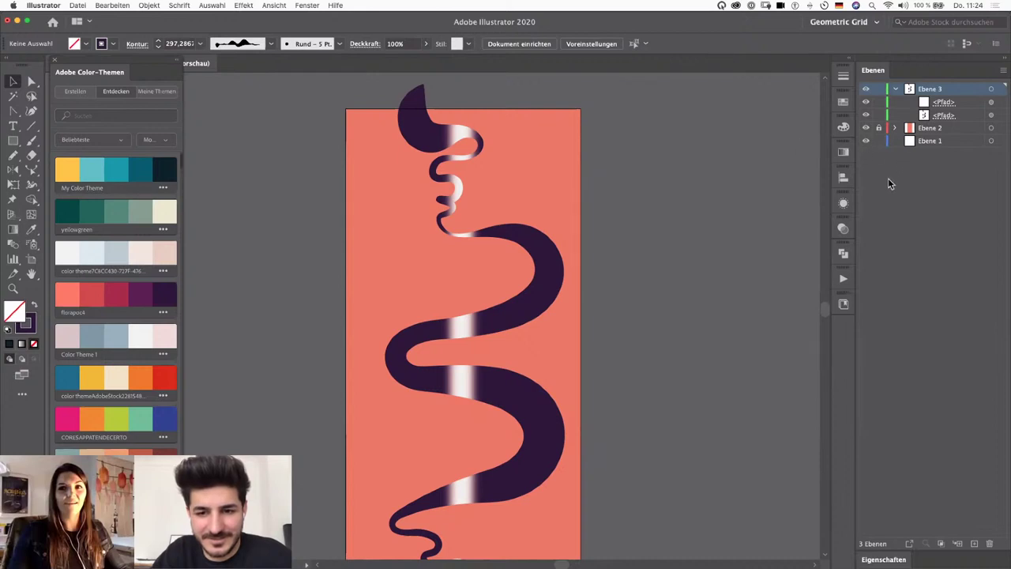
# Step: Target the off-white line and apply the last-used Gaussian Blur to it
pyautogui.click(992, 102)
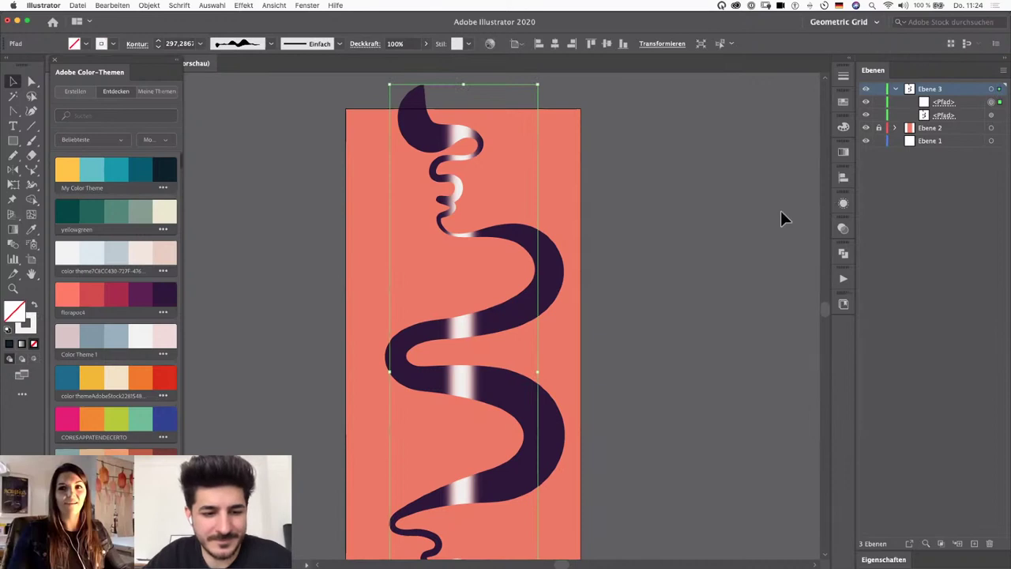
pyautogui.click(844, 205)
pyautogui.click(240, 6)
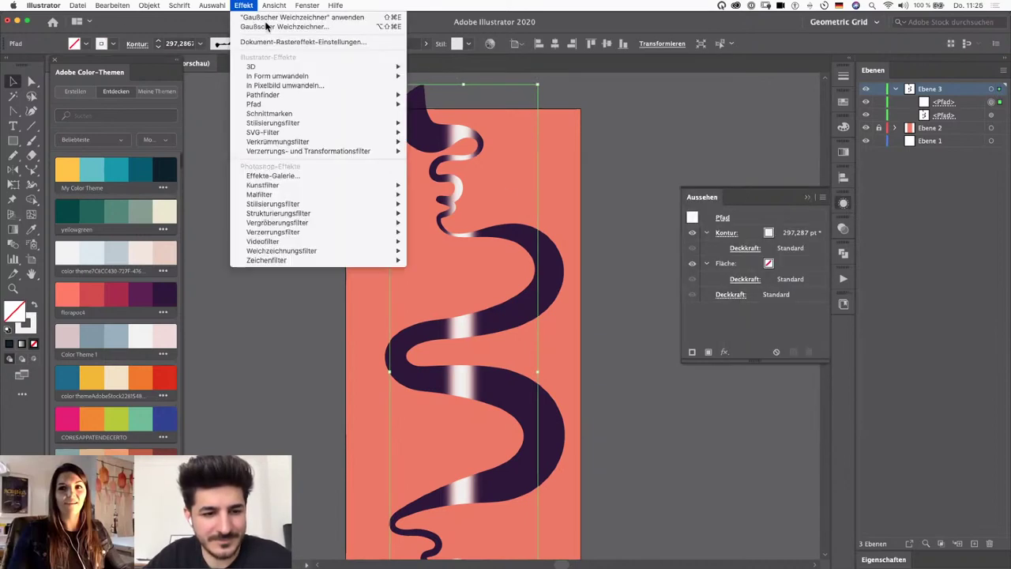
pyautogui.click(290, 20)
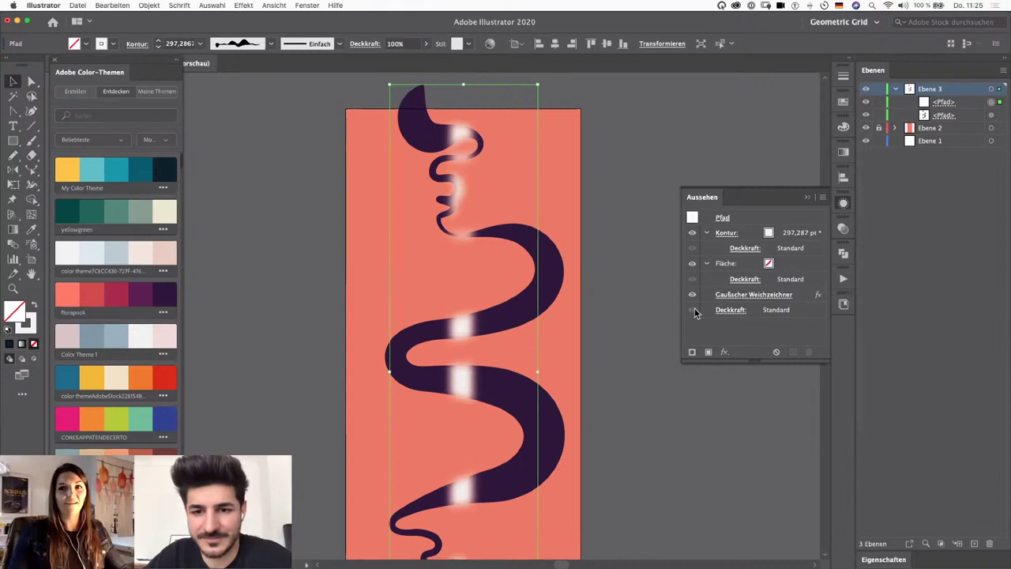
# Step: Target the dark purple line and apply the last-used Gaussian Blur to it
pyautogui.click(989, 115)
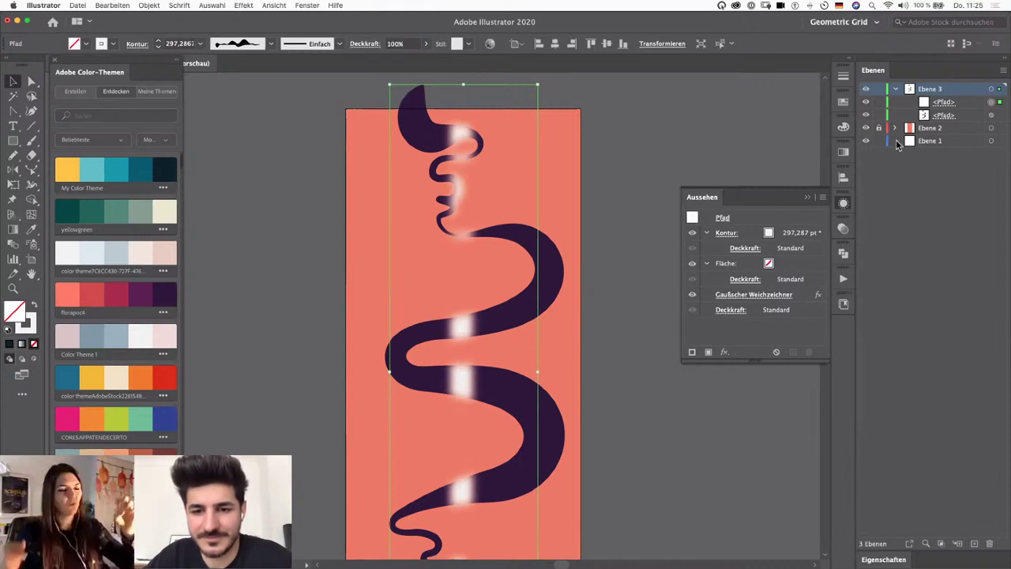
pyautogui.click(242, 6)
pyautogui.click(272, 17)
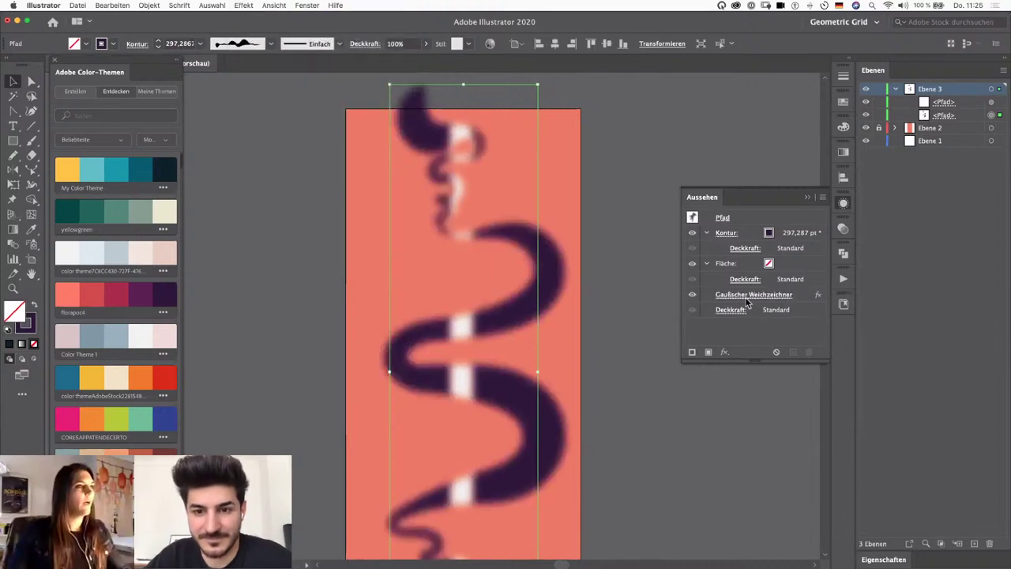
# Step: Reduce the purple line's Gaussian Blur radius to 1.1884 pixels and deselect the line
pyautogui.click(746, 297)
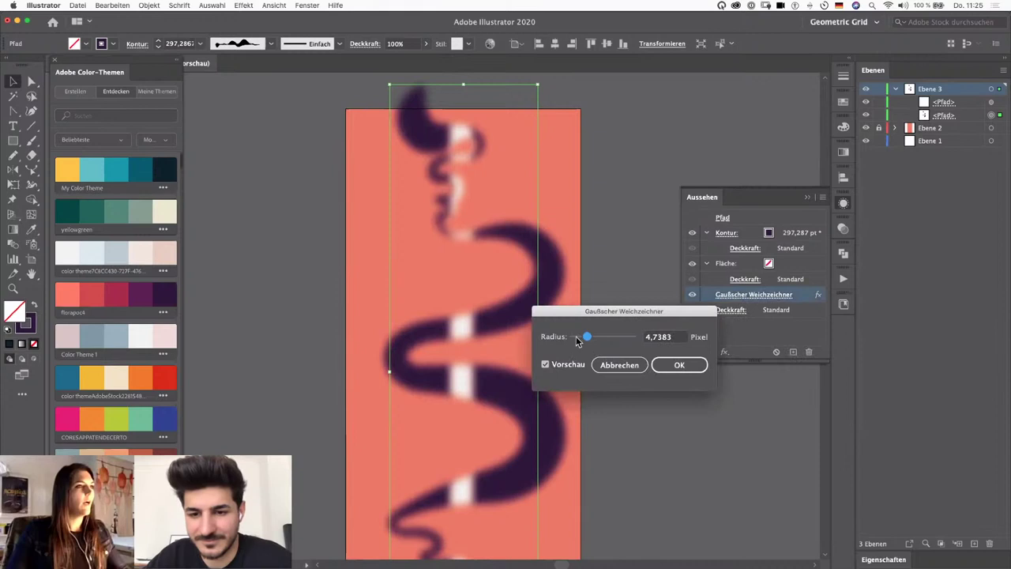
pyautogui.moveTo(586, 338); pyautogui.dragTo(577, 341)
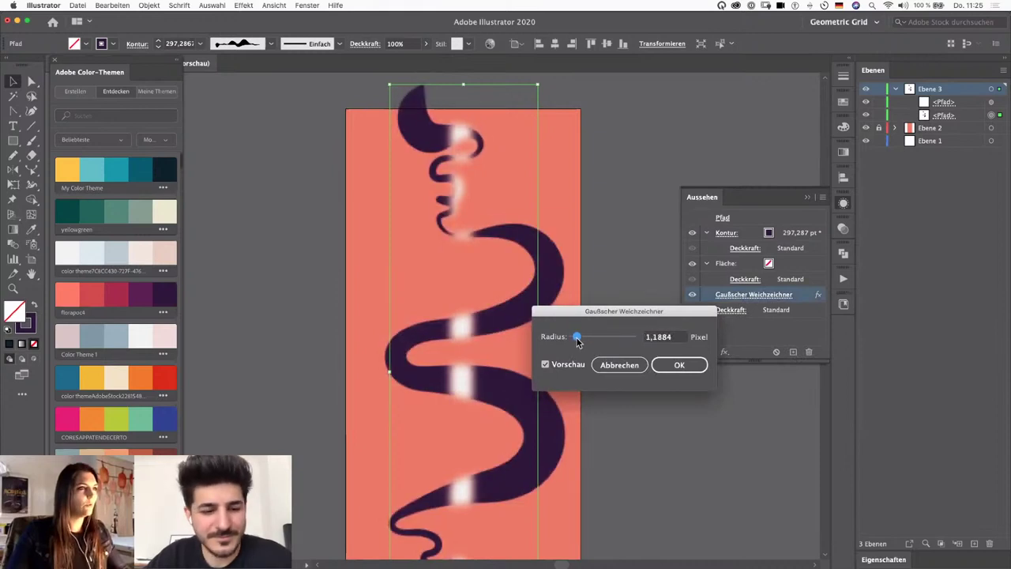
pyautogui.click(681, 365)
pyautogui.click(631, 402)
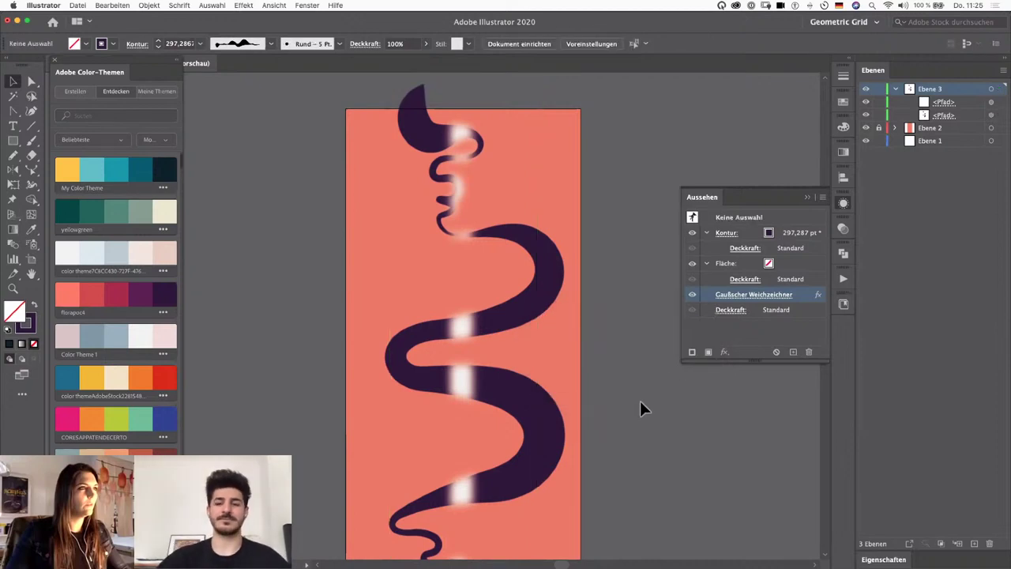
pyautogui.click(807, 198)
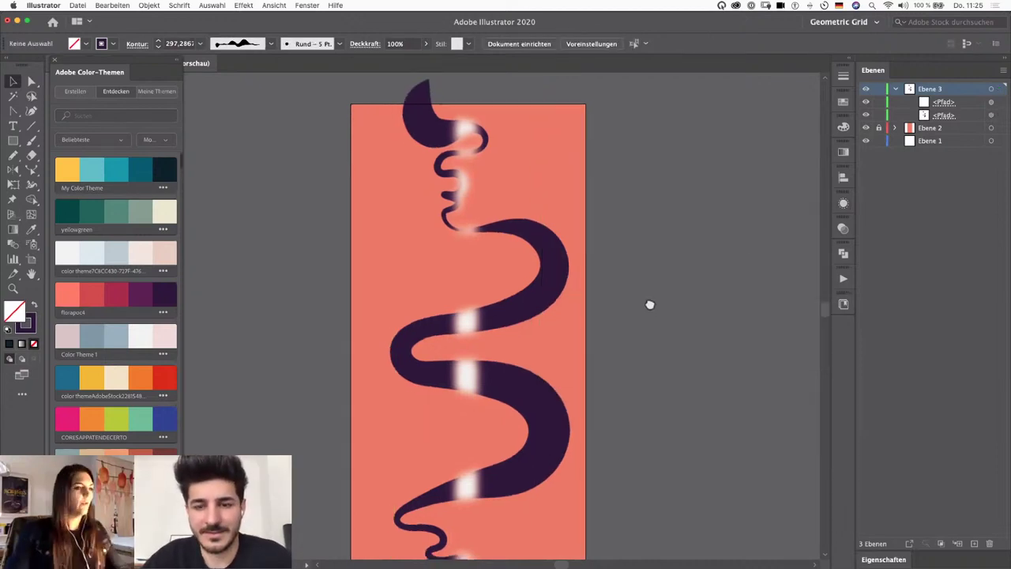
pyautogui.press('super+minus')
pyautogui.moveTo(631, 308); pyautogui.dragTo(613, 320)
pyautogui.press('super+plus')
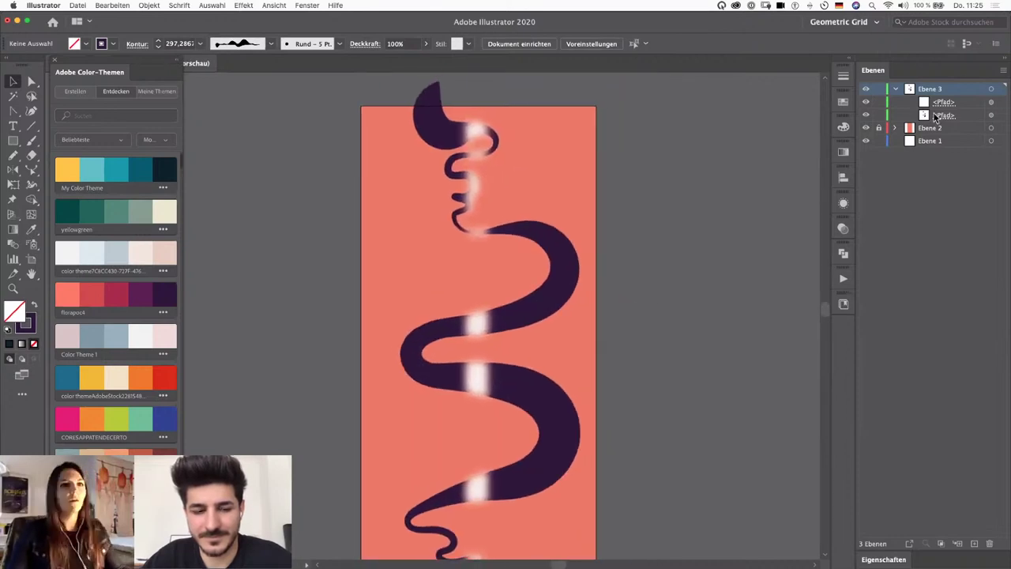
pyautogui.click(991, 102)
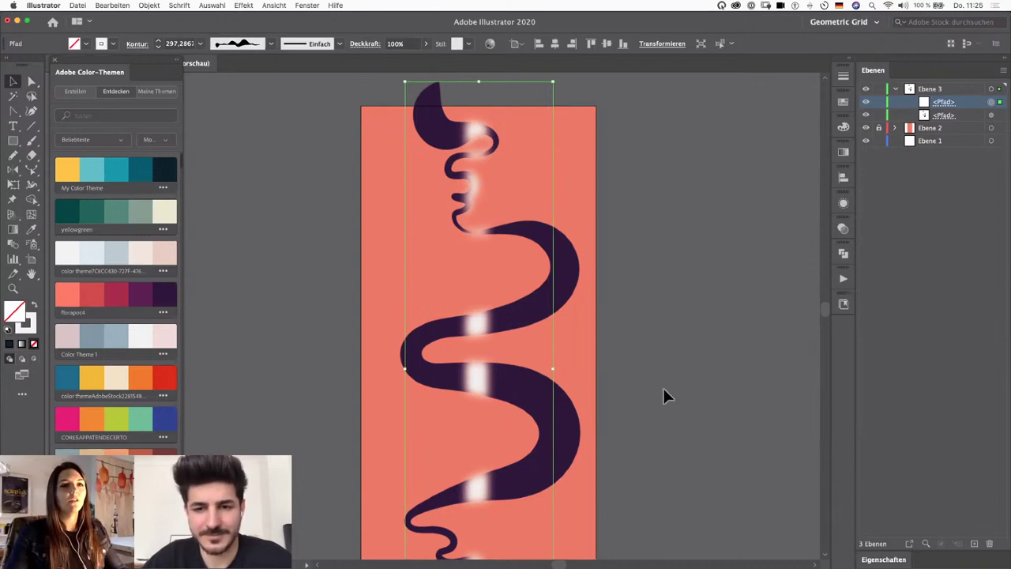
pyautogui.moveTo(651, 414); pyautogui.dragTo(650, 388)
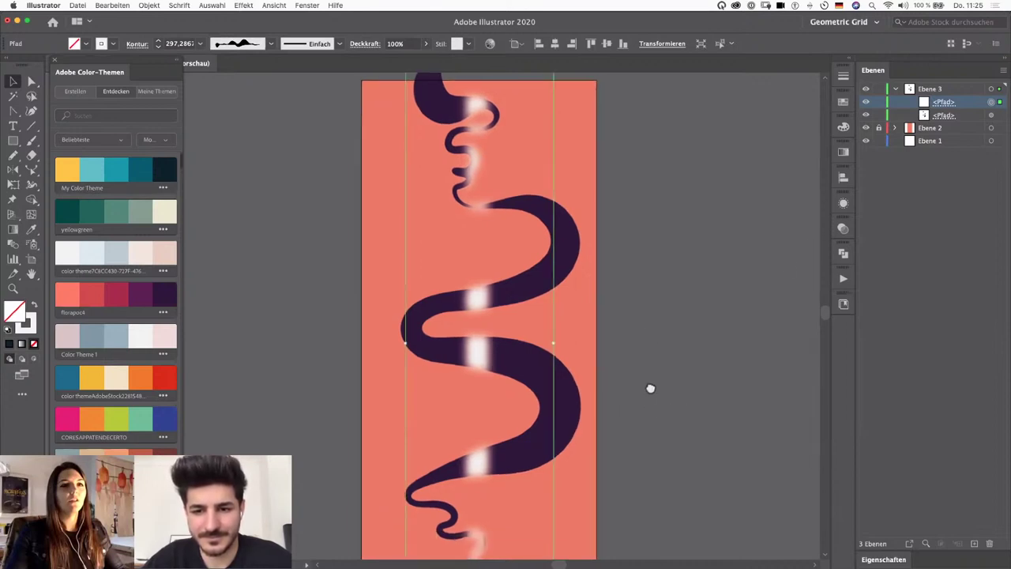
pyautogui.press('super+minus')
pyautogui.moveTo(585, 368); pyautogui.dragTo(638, 377)
pyautogui.click(639, 371)
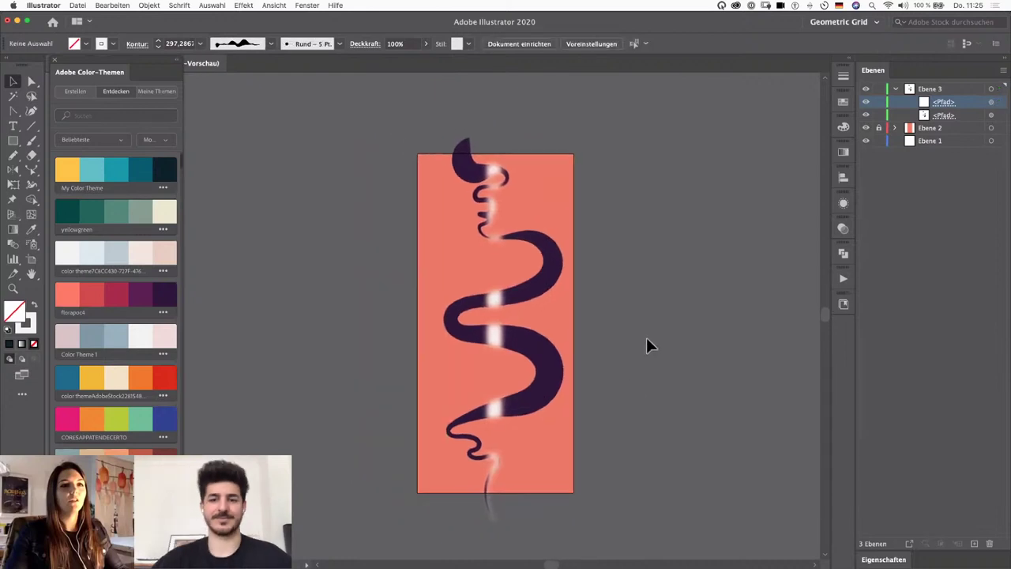
# Step: Create an area text frame across most of the artboard containing "SO HAM"
pyautogui.press('t')
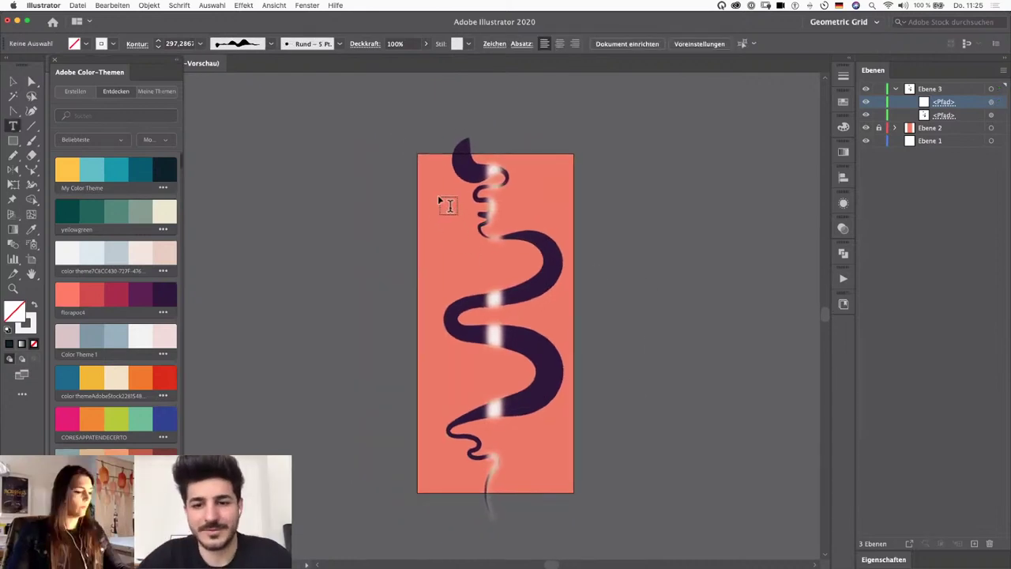
pyautogui.moveTo(437, 194); pyautogui.dragTo(557, 472)
pyautogui.write('SO')
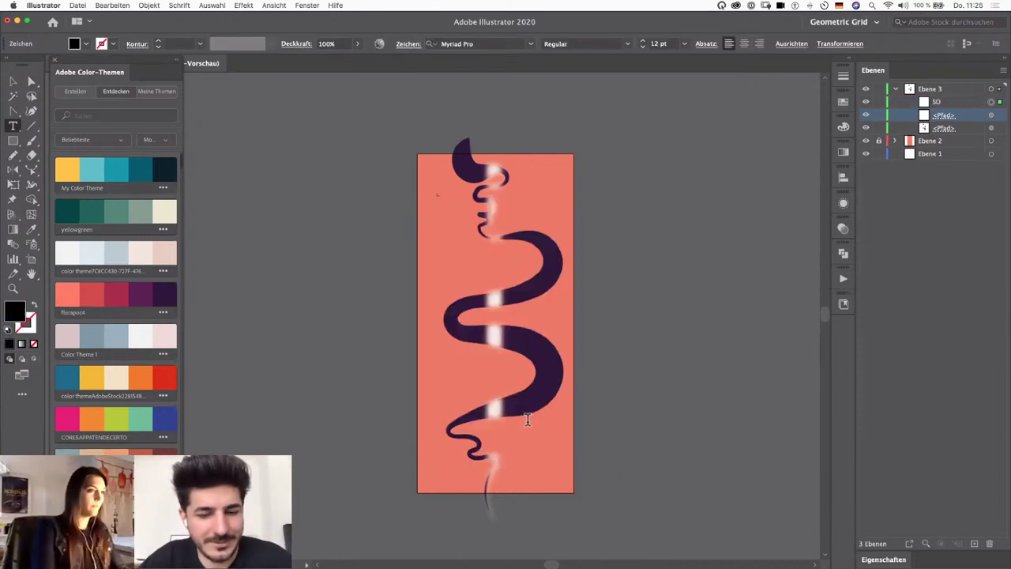
pyautogui.press('Escape')
pyautogui.write('HAM')
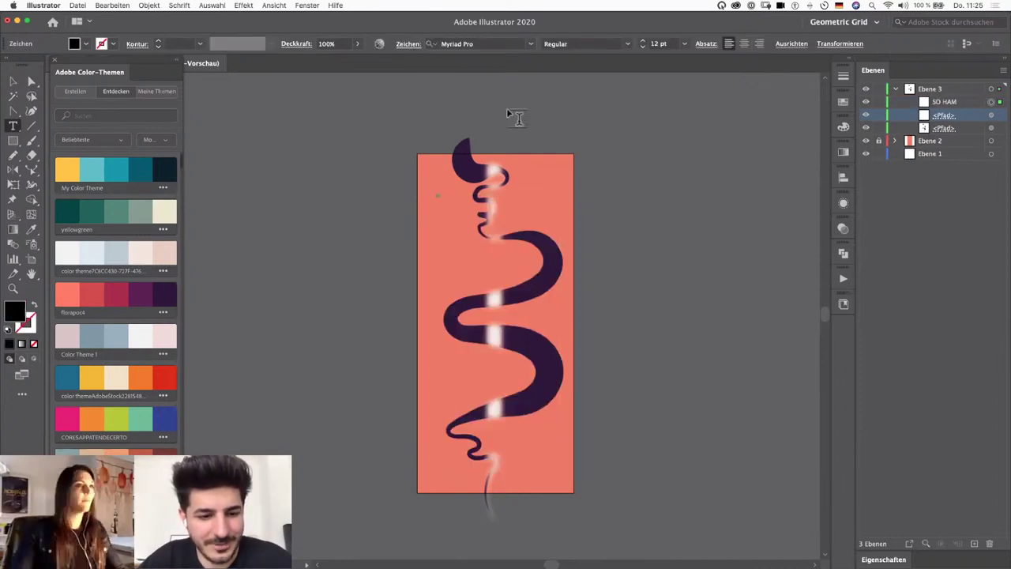
# Step: Set the font size of the "SO HAM" text to 744 pt
pyautogui.click(642, 47)
pyautogui.scroll(20, 663, 43)
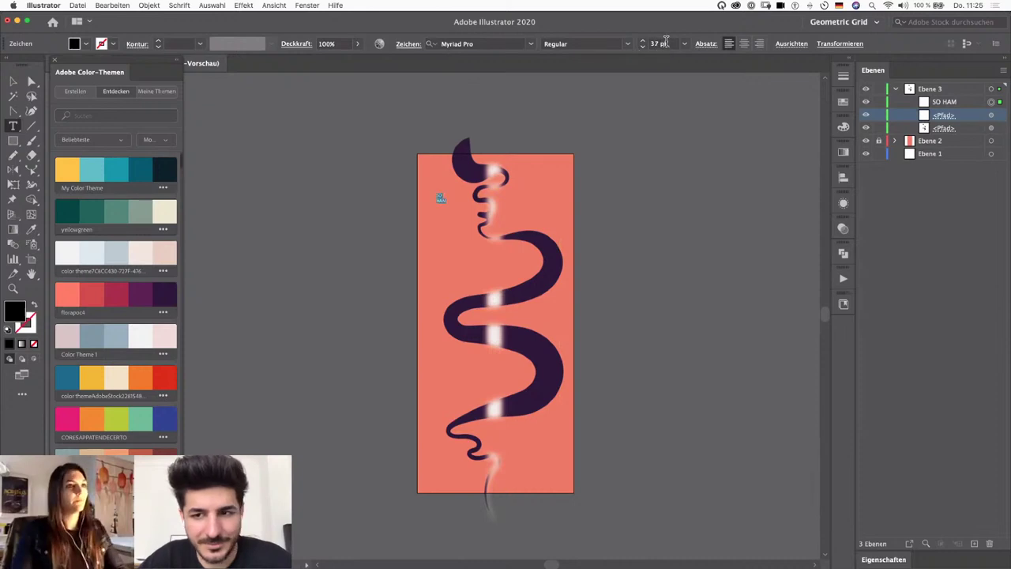
pyautogui.scroll(20, 665, 43)
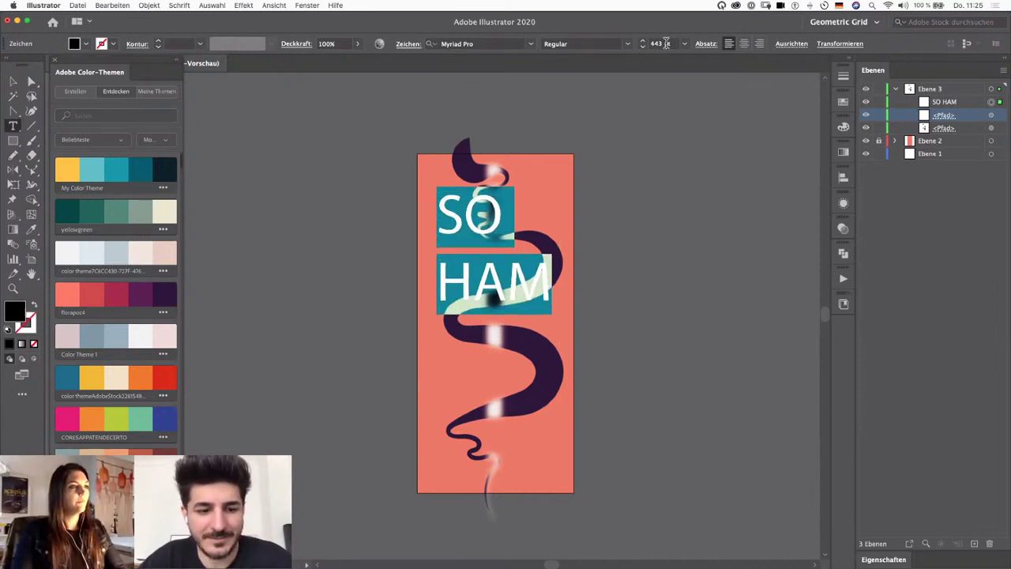
pyautogui.scroll(8, 665, 43)
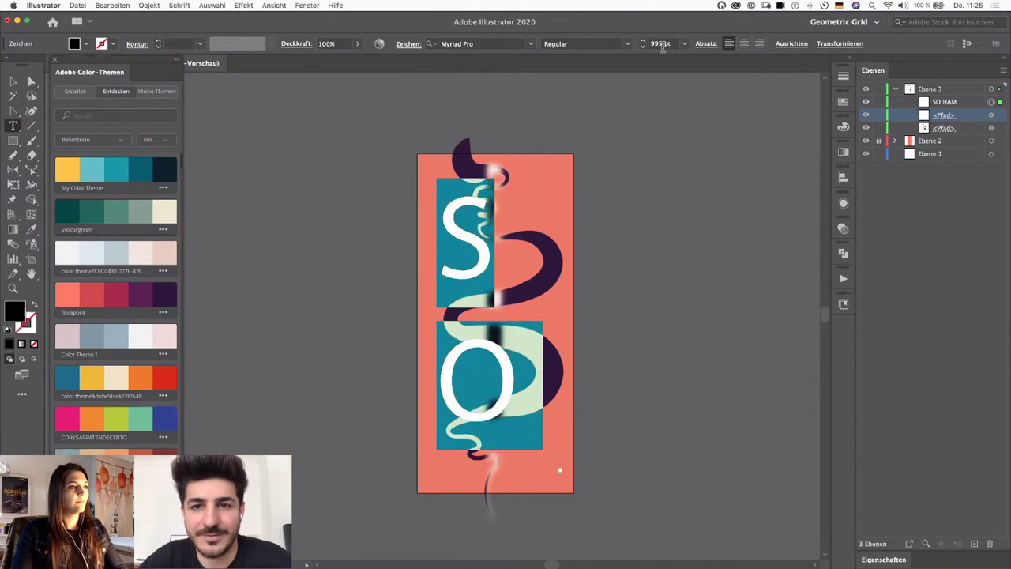
pyautogui.scroll(-7, 661, 44)
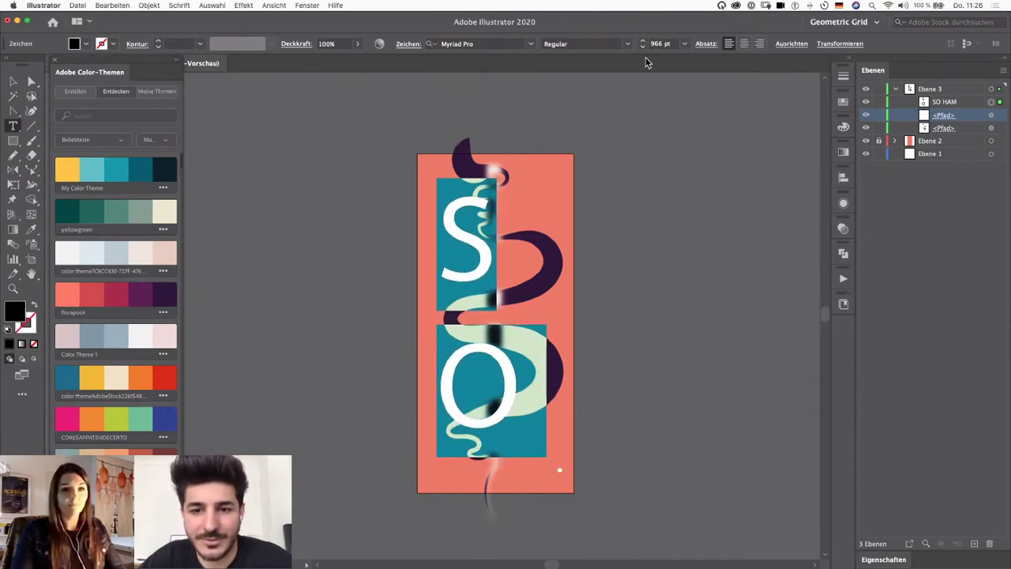
pyautogui.scroll(-10, 661, 44)
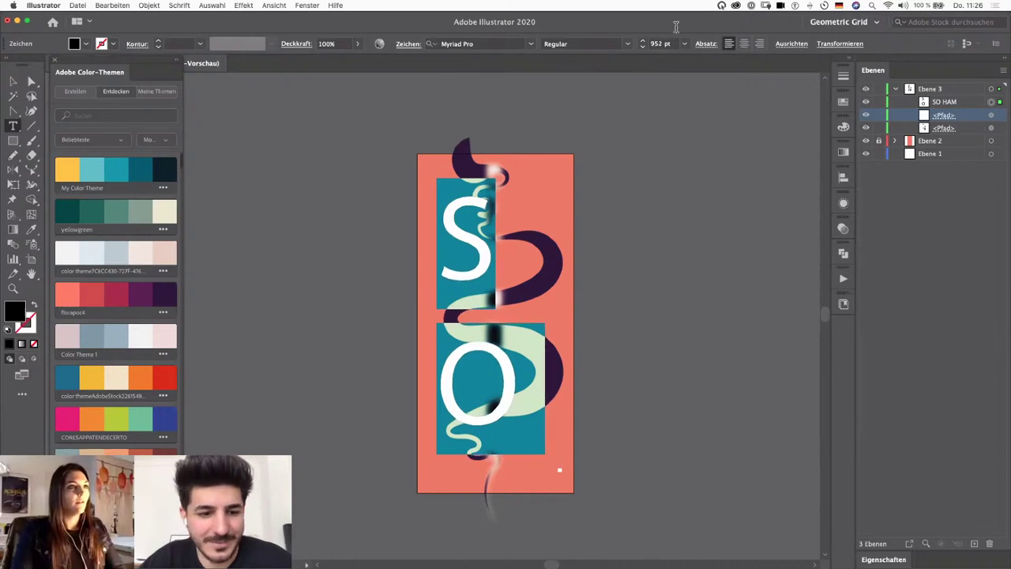
pyautogui.scroll(-9, 663, 49)
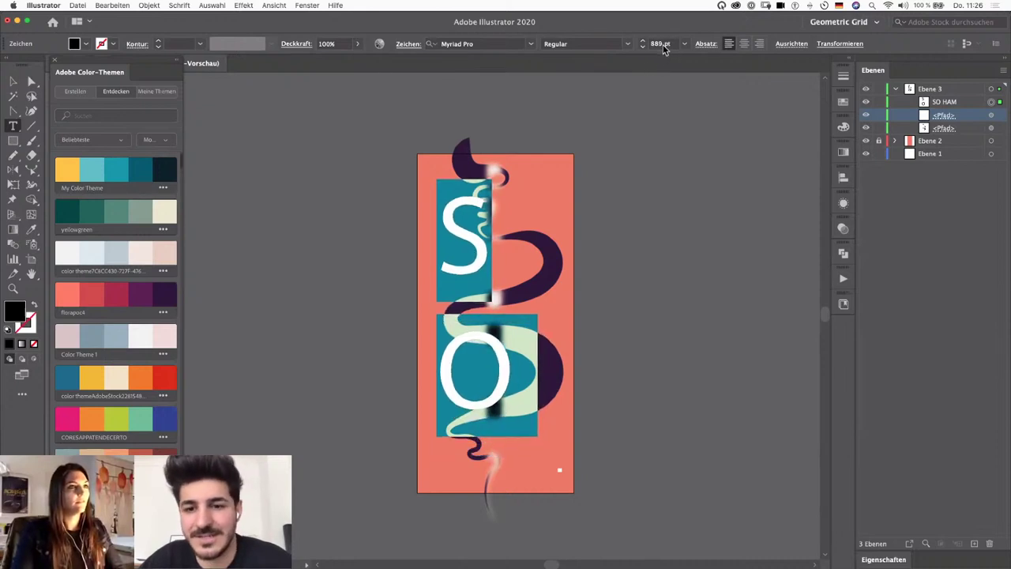
pyautogui.scroll(-7, 665, 49)
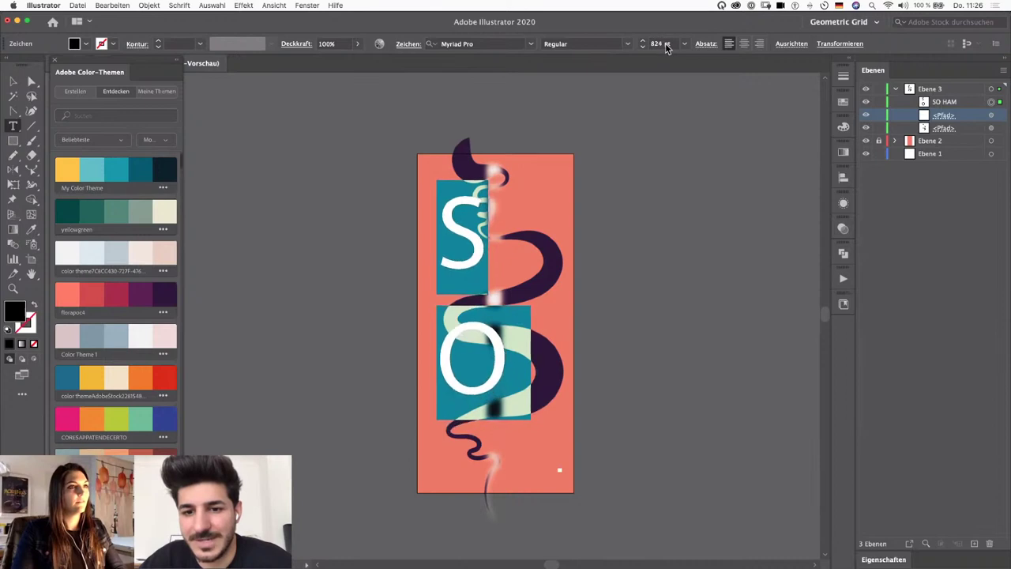
pyautogui.scroll(-10, 665, 49)
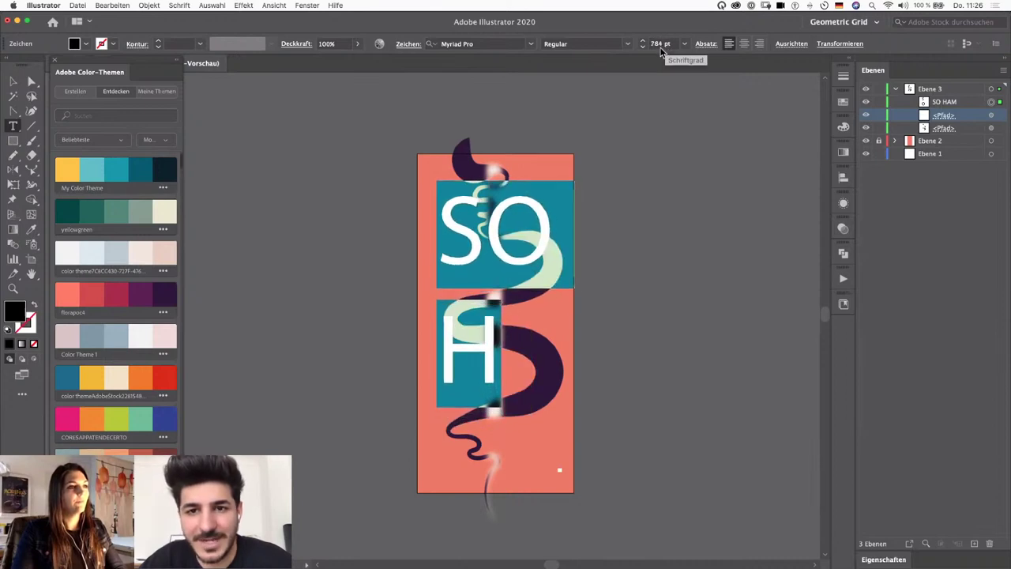
pyautogui.press('Down')
pyautogui.press('Down')
pyautogui.press('Down')
pyautogui.press('Down')
pyautogui.press('Down')
pyautogui.press('Down')
pyautogui.press('Down')
pyautogui.press('Down')
pyautogui.press('Down')
pyautogui.press('Down')
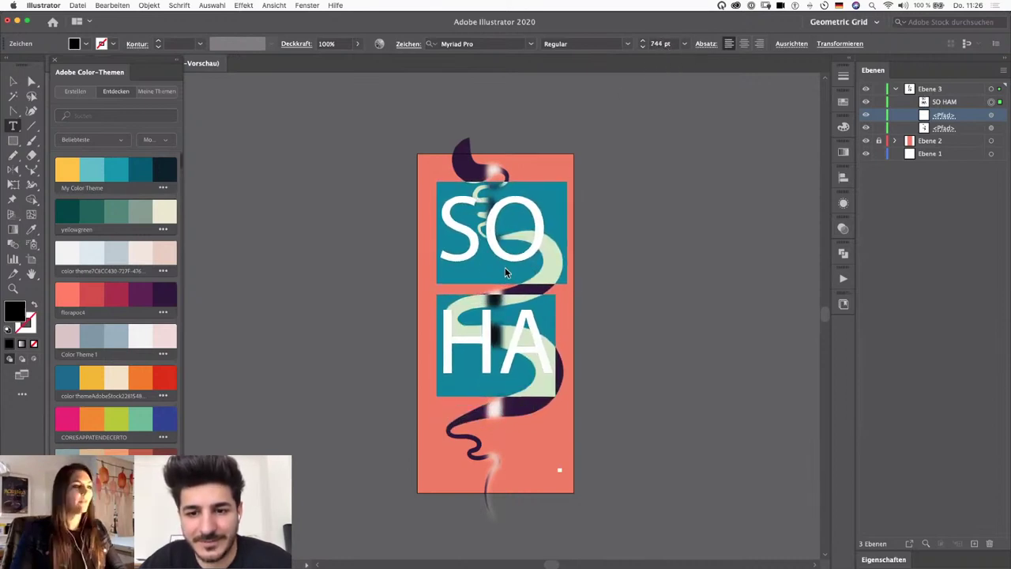
# Step: Reduce the font size of the "SO HAM" text to 289 pt
pyautogui.hotkey('shift', 'Down')
pyautogui.hotkey('shift', 'Down')
pyautogui.hotkey('shift', 'Down')
pyautogui.hotkey('shift', 'Down')
pyautogui.hotkey('shift', 'Down')
pyautogui.hotkey('shift', 'Down')
pyautogui.hotkey('shift', 'Down')
pyautogui.hotkey('shift', 'Down')
pyautogui.hotkey('shift', 'Down')
pyautogui.hotkey('shift', 'Down')
pyautogui.hotkey('shift', 'Down')
pyautogui.hotkey('shift', 'Down')
pyautogui.hotkey('shift', 'Down')
pyautogui.hotkey('shift', 'Down')
pyautogui.hotkey('shift', 'Down')
pyautogui.hotkey('shift', 'Down')
pyautogui.hotkey('shift', 'Down')
pyautogui.hotkey('shift', 'Down')
pyautogui.hotkey('shift', 'Down')
pyautogui.hotkey('shift', 'Down')
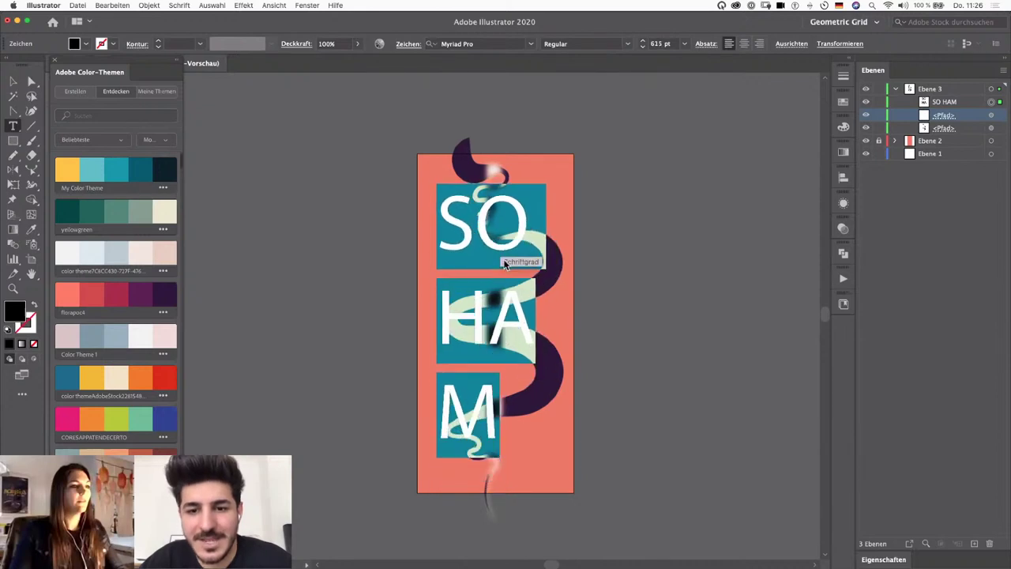
pyautogui.hotkey('shift', 'Down')
pyautogui.hotkey('shift', 'Down')
pyautogui.hotkey('shift', 'Down')
pyautogui.hotkey('shift', 'Down')
pyautogui.hotkey('shift', 'Down')
pyautogui.hotkey('shift', 'Down')
pyautogui.hotkey('shift', 'Down')
pyautogui.hotkey('shift', 'Down')
pyautogui.hotkey('shift', 'Down')
pyautogui.hotkey('shift', 'Down')
pyautogui.hotkey('shift', 'Down')
pyautogui.hotkey('shift', 'Down')
pyautogui.hotkey('shift', 'Down')
pyautogui.hotkey('shift', 'Down')
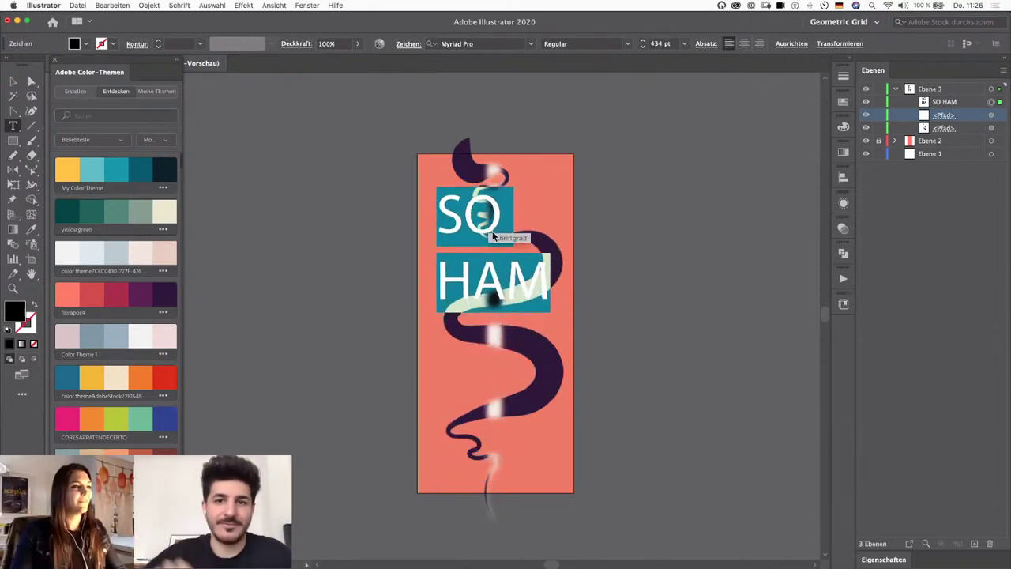
pyautogui.hotkey('shift', 'Down')
pyautogui.hotkey('shift', 'Down')
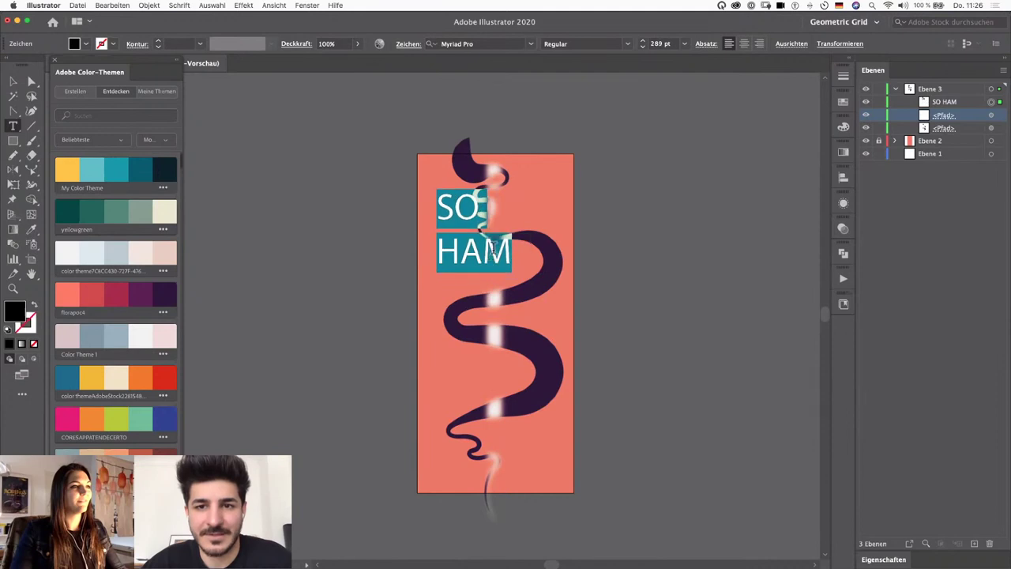
pyautogui.click(493, 241)
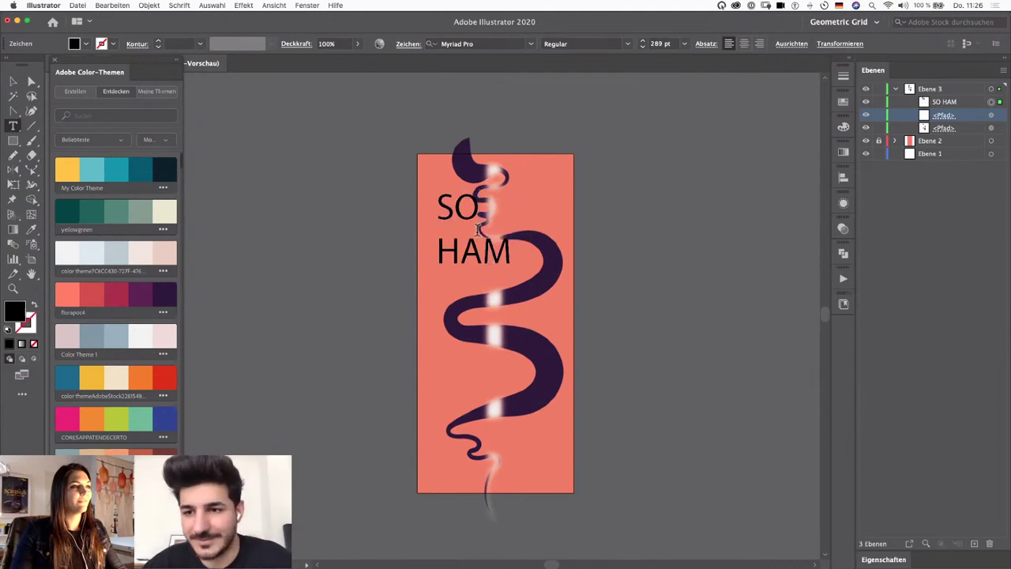
# Step: Select all of the "SO HAM" text and set its font size to 489 pt
pyautogui.press('super+a')
pyautogui.click(660, 45)
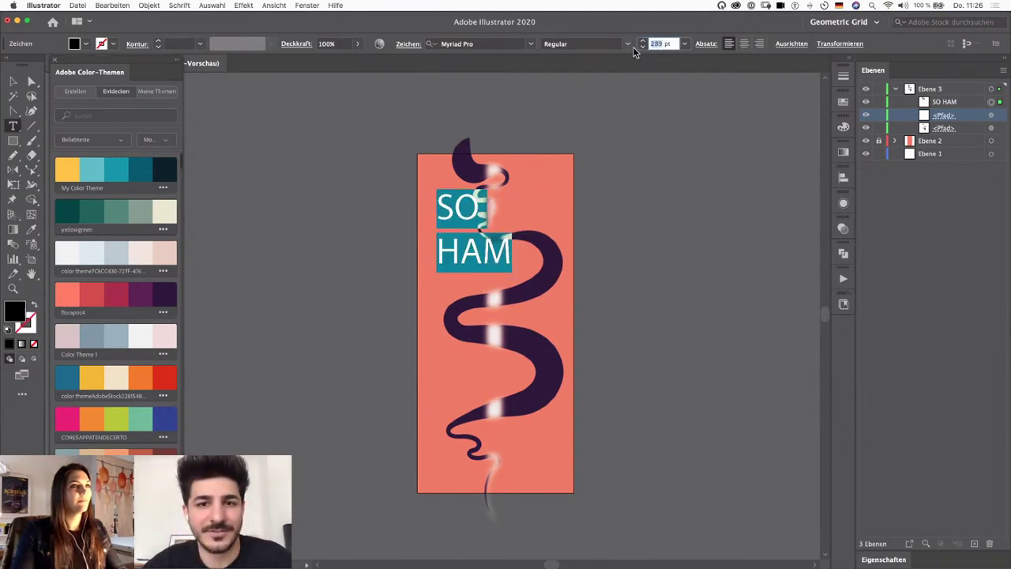
pyautogui.write('489')
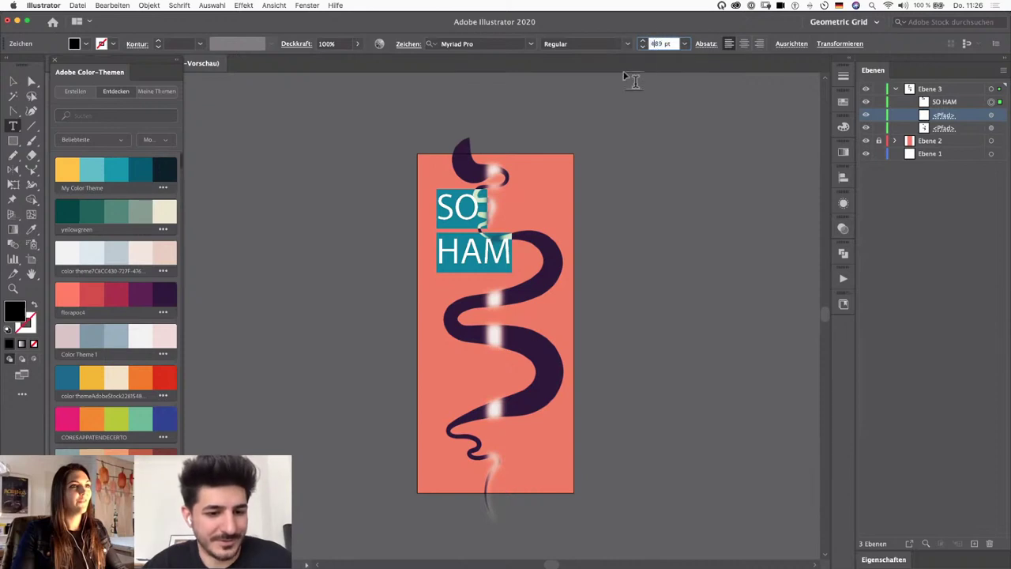
pyautogui.press('Return')
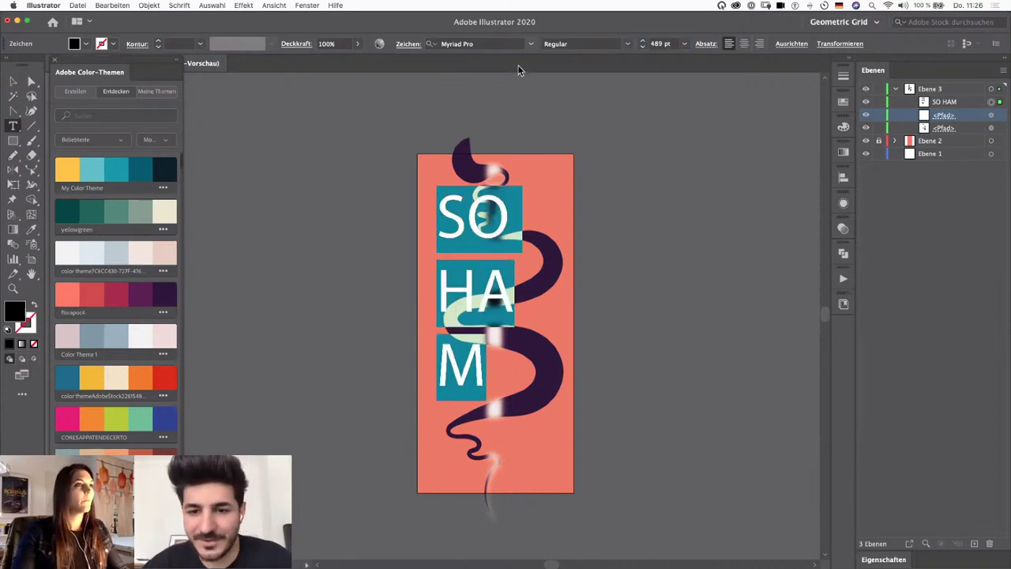
# Step: Change the "SO HAM" text to Futura Bold and centre its paragraph alignment
pyautogui.click(530, 44)
pyautogui.click(472, 105)
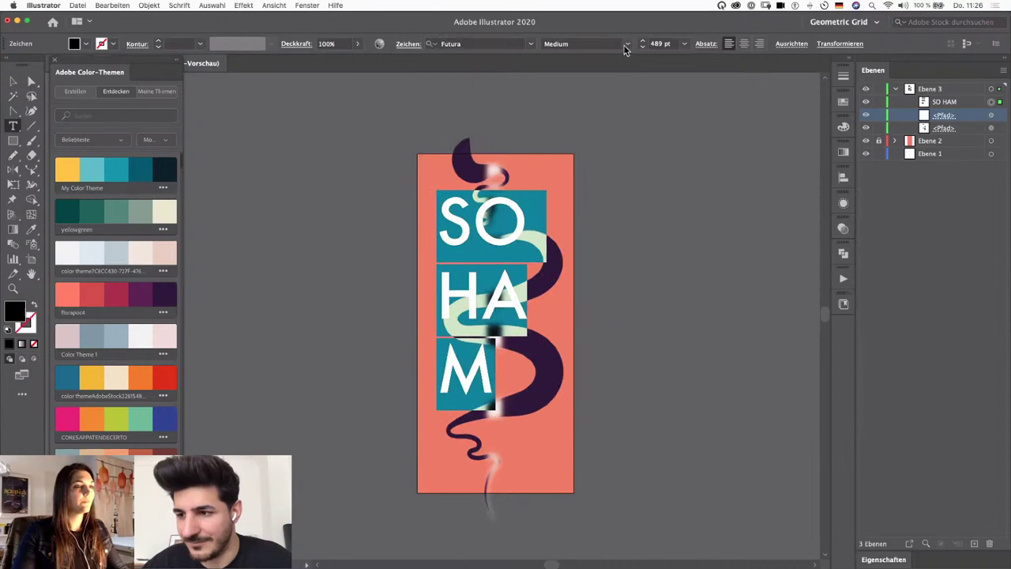
pyautogui.click(625, 45)
pyautogui.click(575, 112)
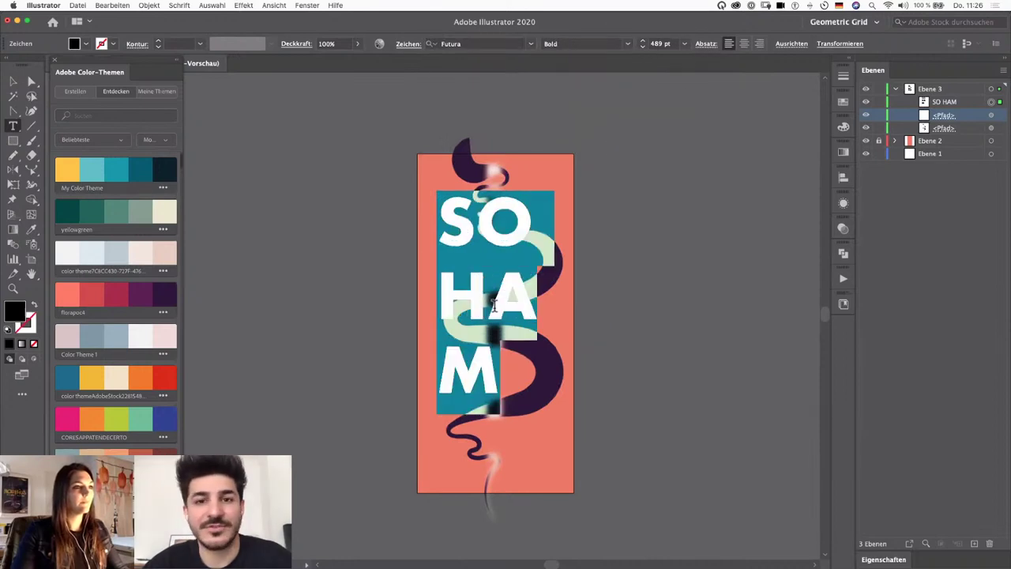
pyautogui.click(744, 44)
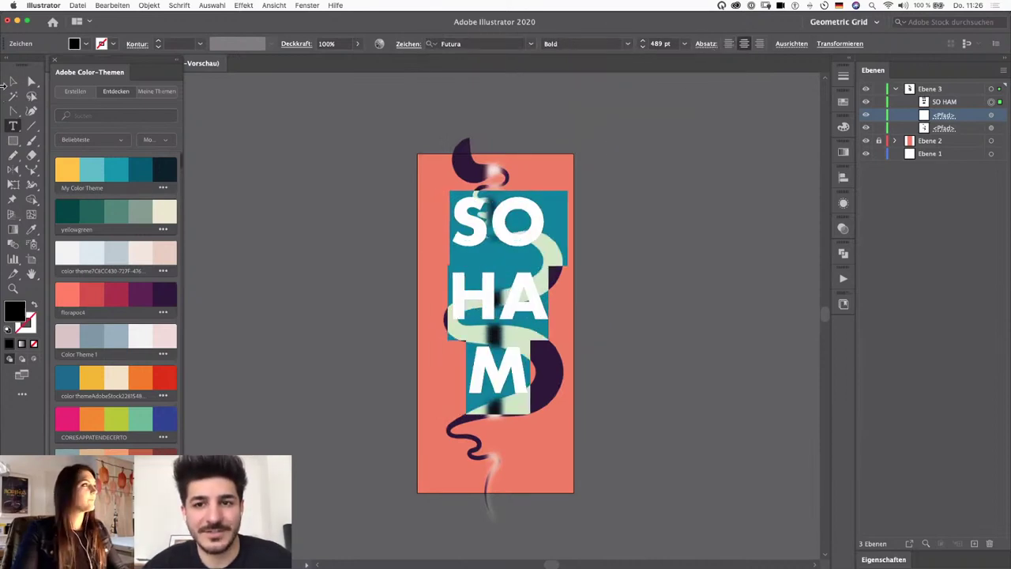
# Step: Select the "SO HAM" text frame as an object and fill the text with off-white
pyautogui.click(12, 81)
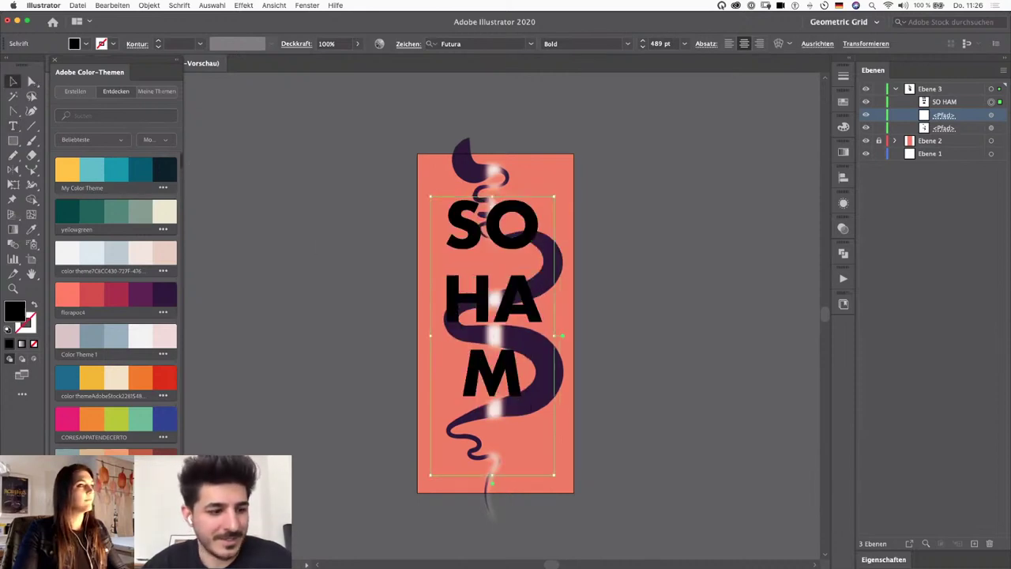
pyautogui.click(135, 248)
# Step: Move the "SO HAM" text slightly down and shorten its frame to end just below the "M"
pyautogui.moveTo(533, 235); pyautogui.dragTo(541, 246)
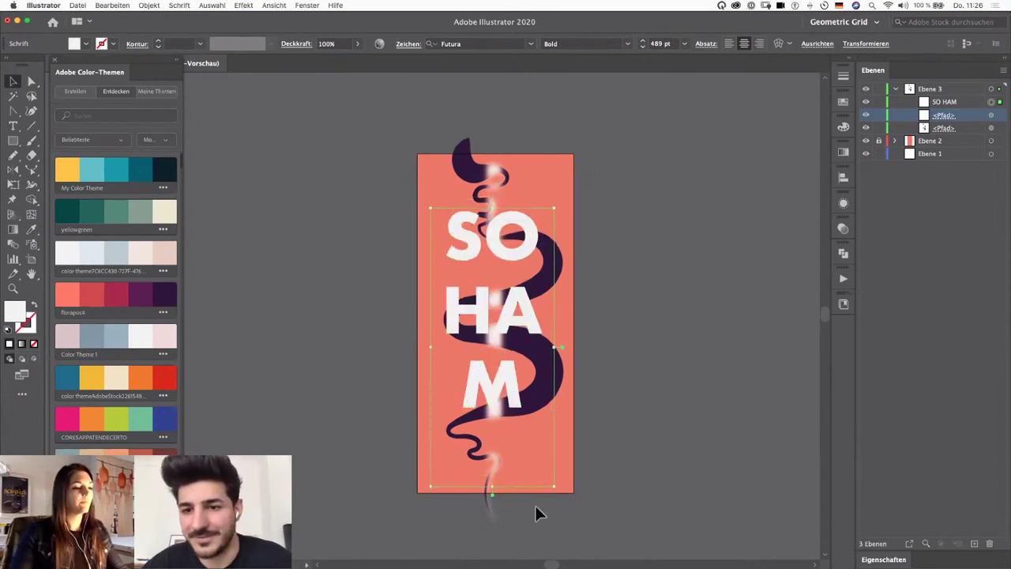
pyautogui.moveTo(495, 485); pyautogui.dragTo(493, 417)
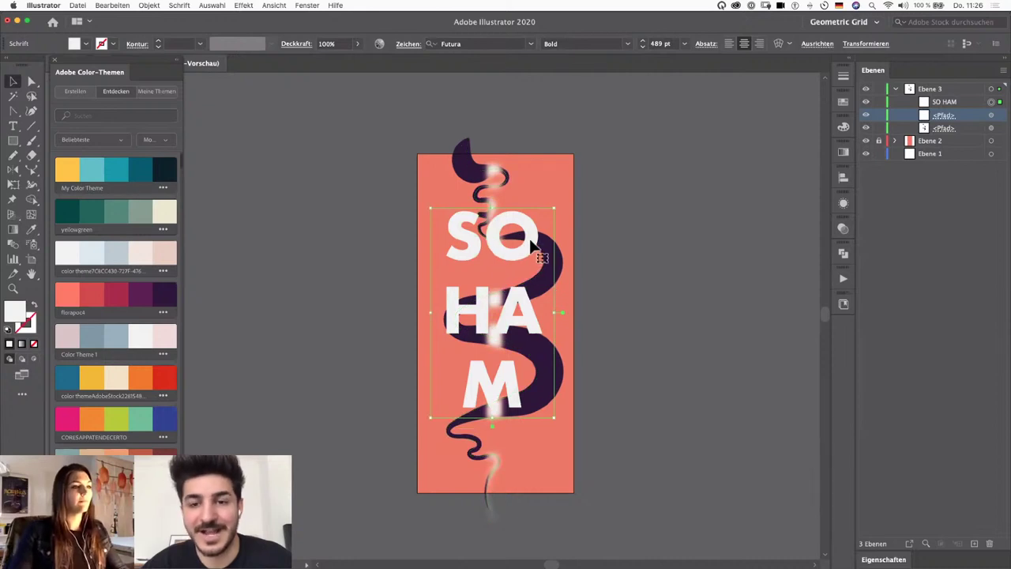
# Step: Select the word "SO", show the character settings and set its leading to 600 pt
pyautogui.press('t')
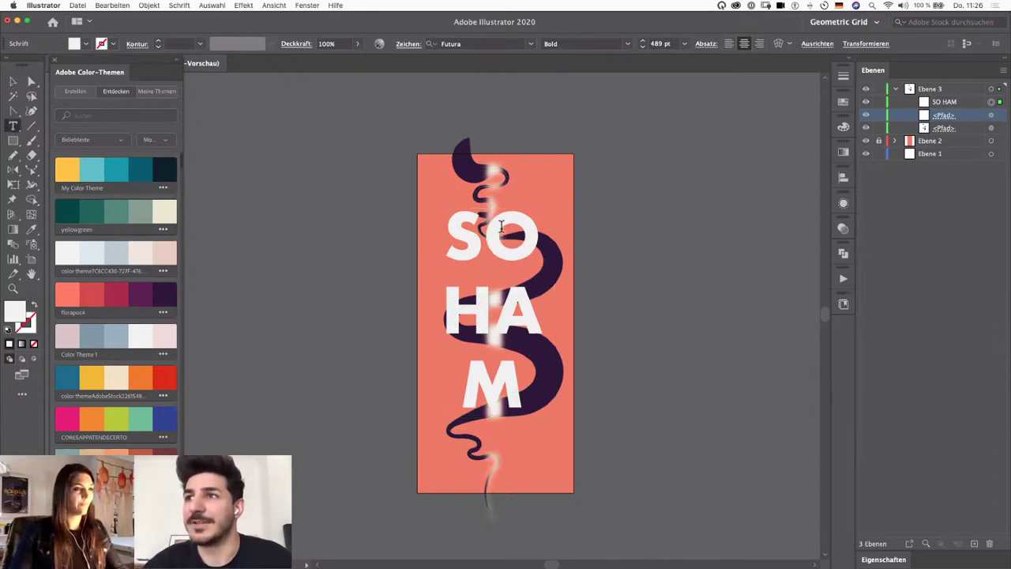
pyautogui.doubleClick(501, 227)
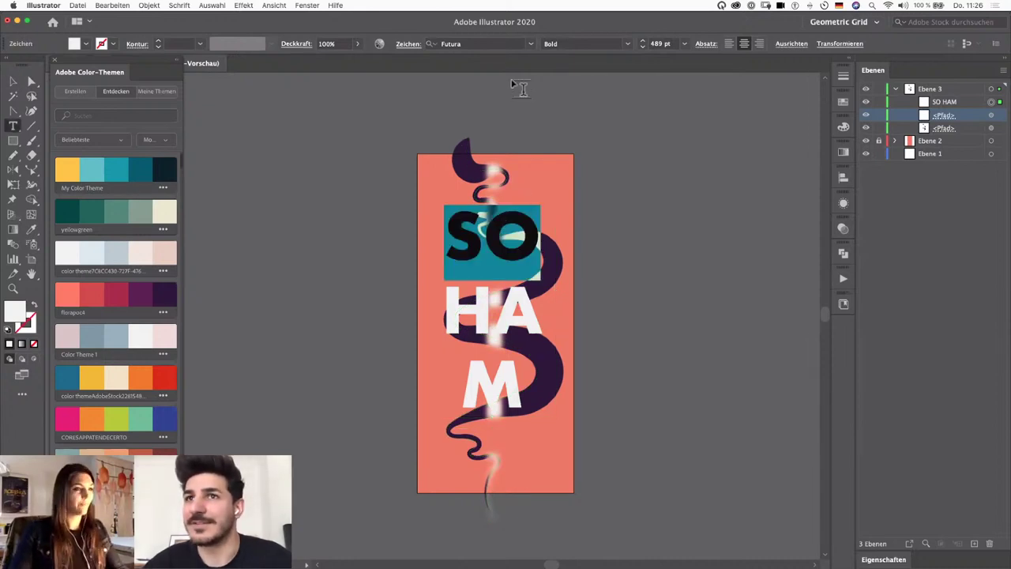
pyautogui.click(306, 5)
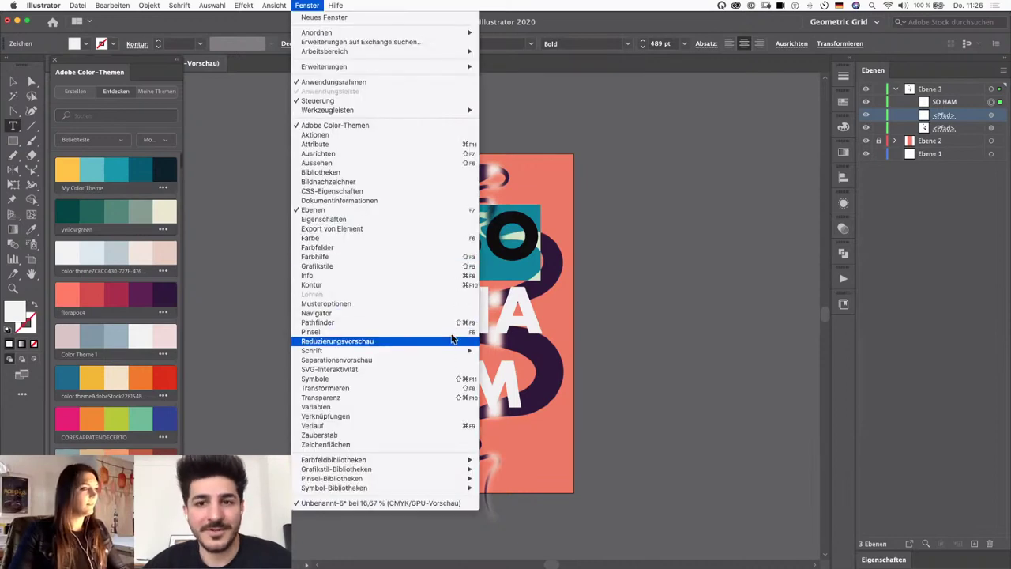
pyautogui.moveTo(466, 350)
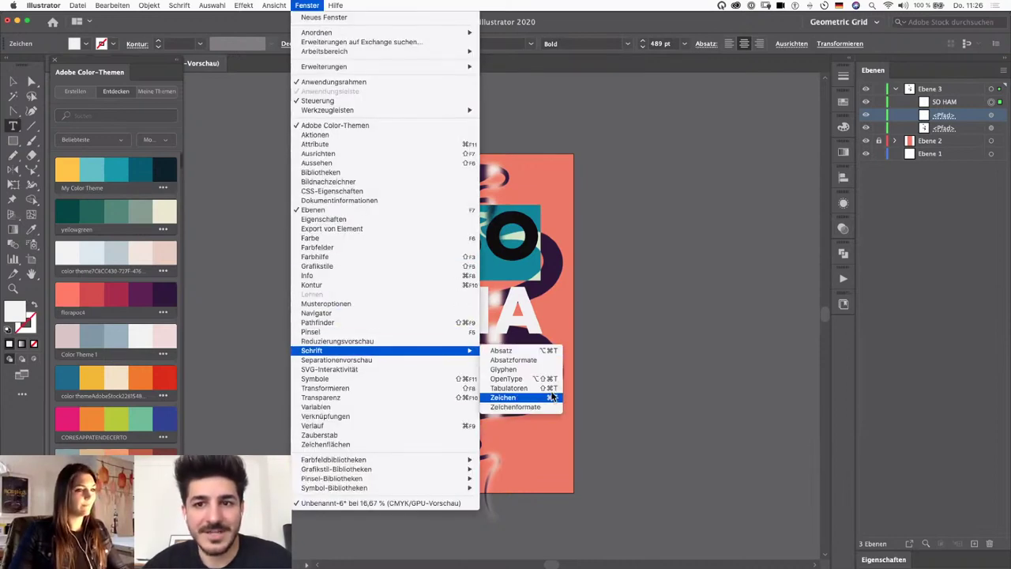
pyautogui.click(544, 397)
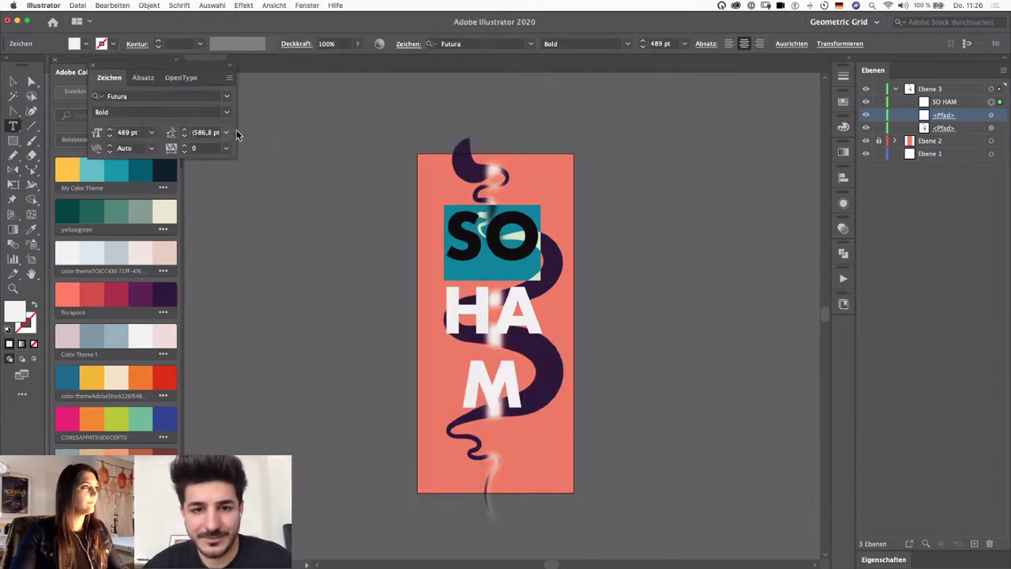
pyautogui.click(228, 133)
pyautogui.click(204, 133)
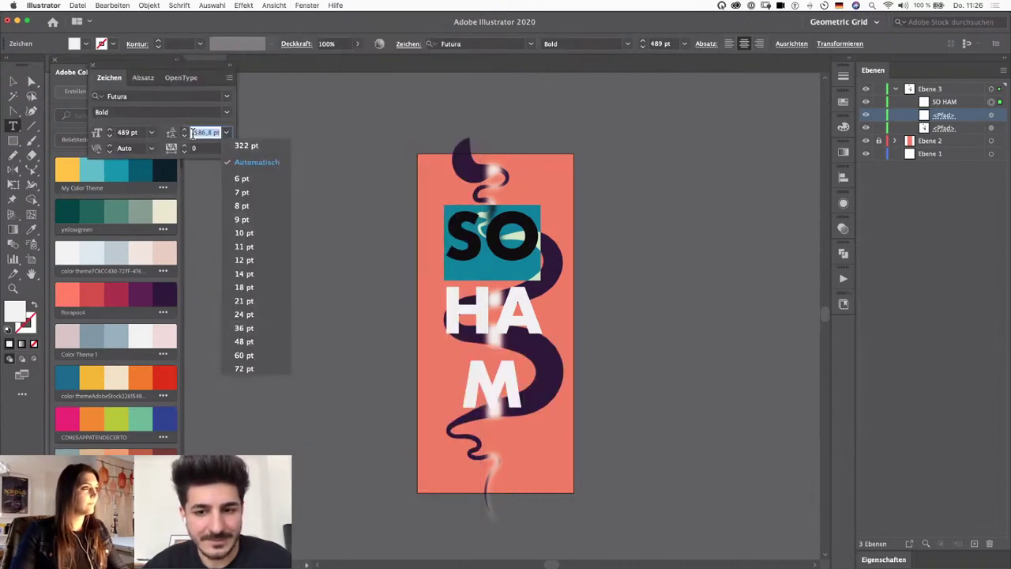
pyautogui.write('589')
pyautogui.press('Return')
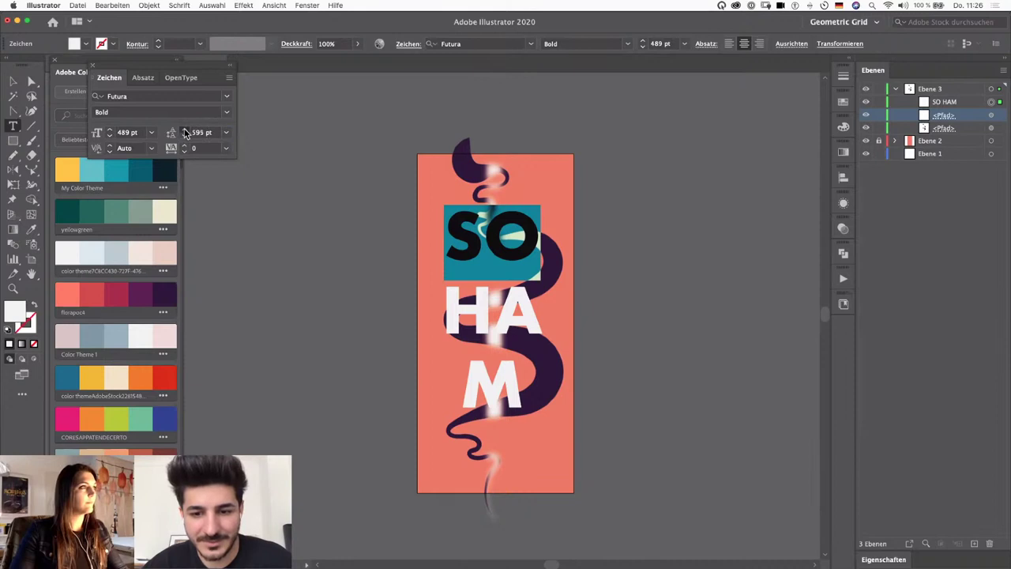
pyautogui.click(185, 129)
# Step: Try a 24 pt empty line between "SO" and "HAM", and remove the extra line
pyautogui.click(537, 237)
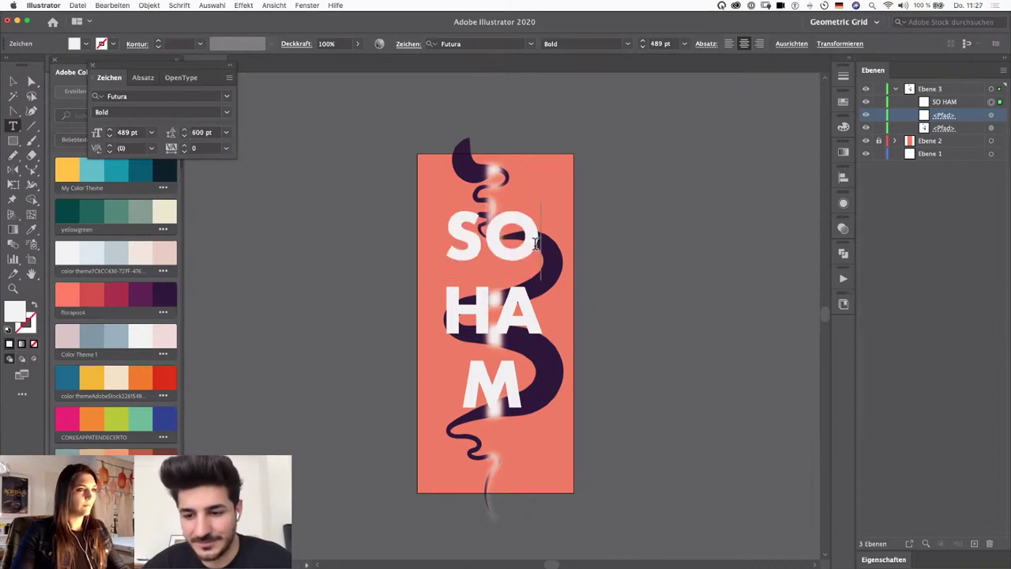
pyautogui.press('Return')
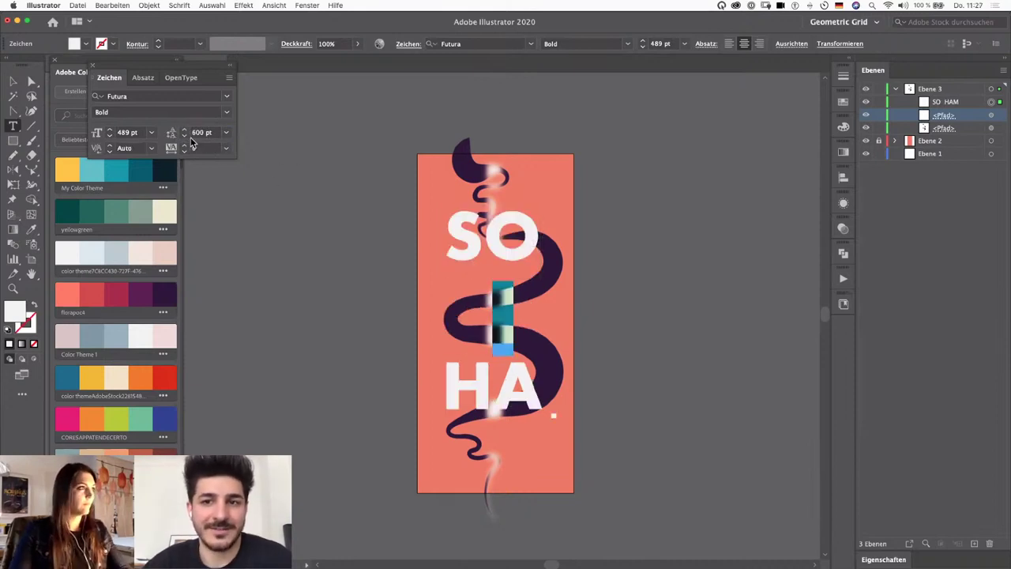
pyautogui.click(153, 133)
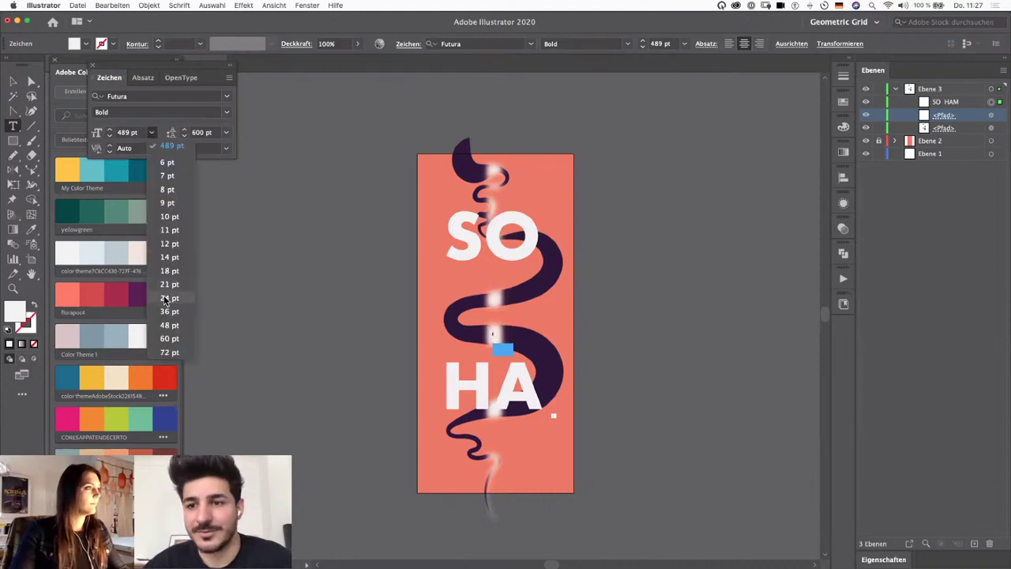
pyautogui.click(167, 293)
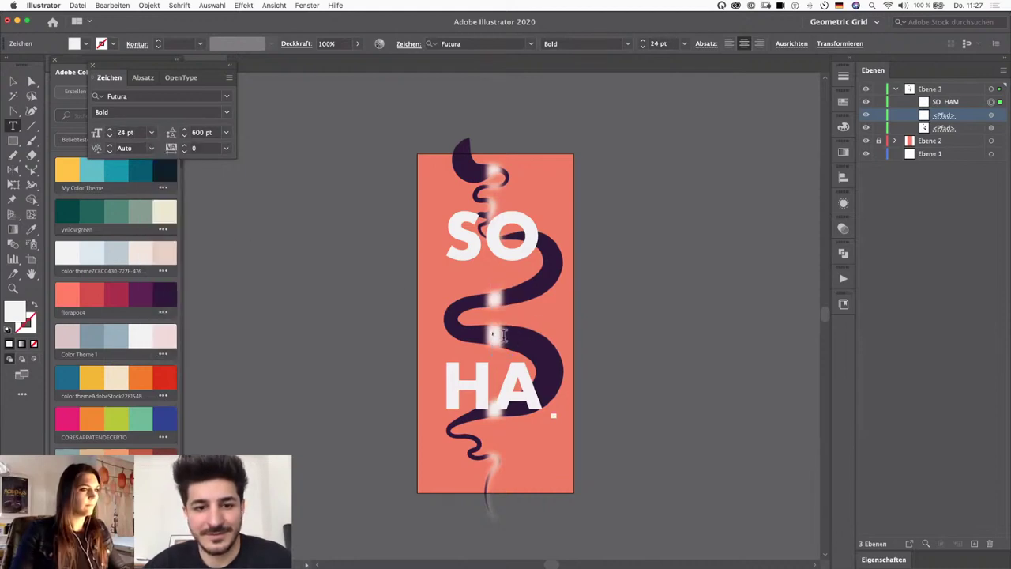
pyautogui.press('BackSpace')
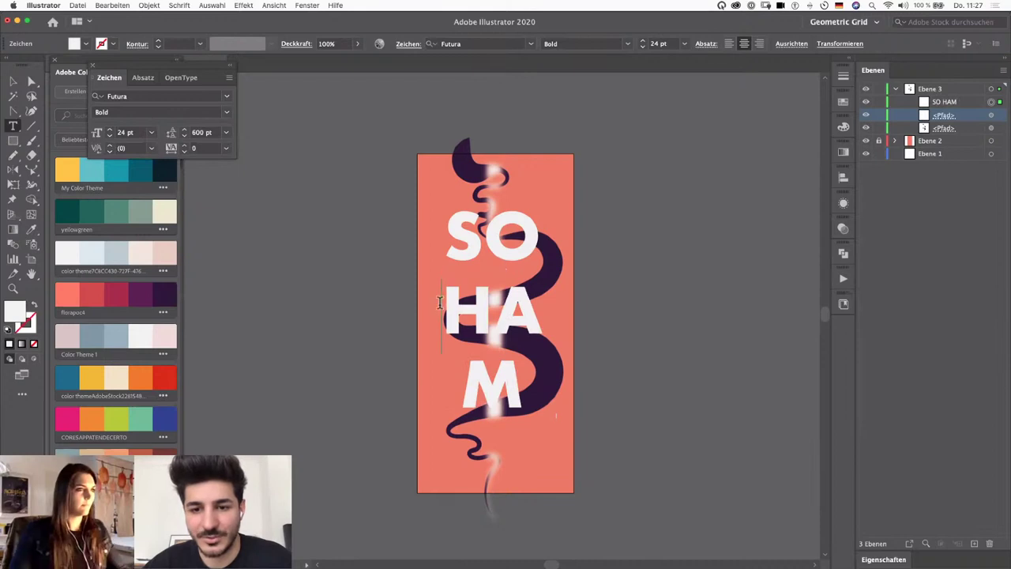
# Step: Set the leading of the word "SO" to 906 pt and close the character settings
pyautogui.moveTo(524, 239); pyautogui.dragTo(444, 231)
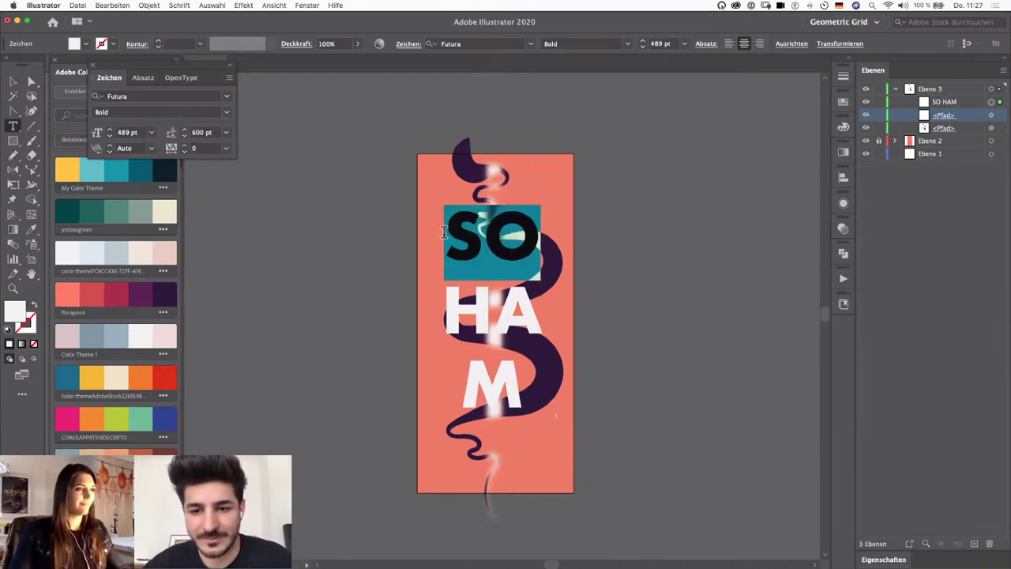
pyautogui.click(226, 132)
pyautogui.click(204, 132)
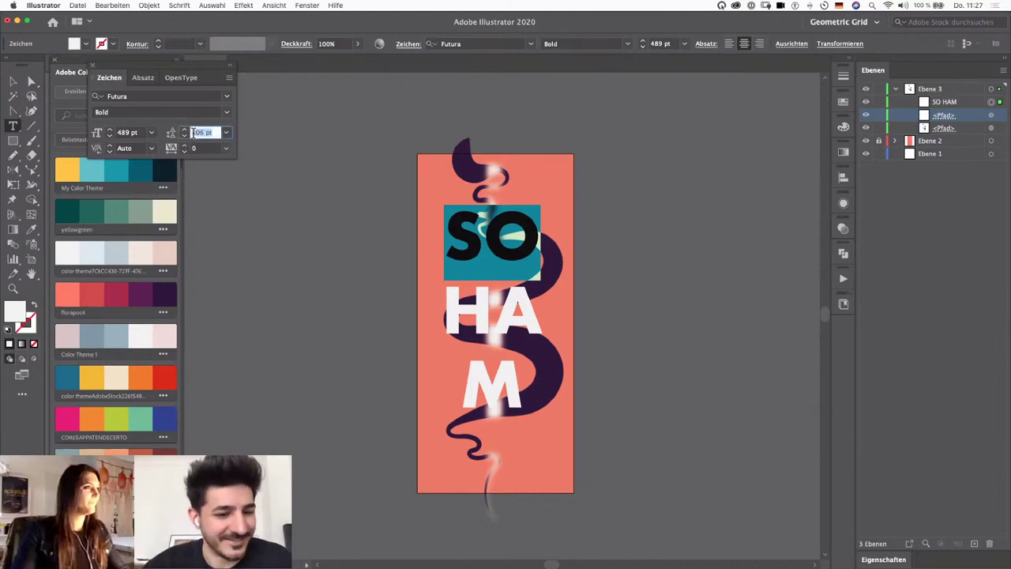
pyautogui.write('7')
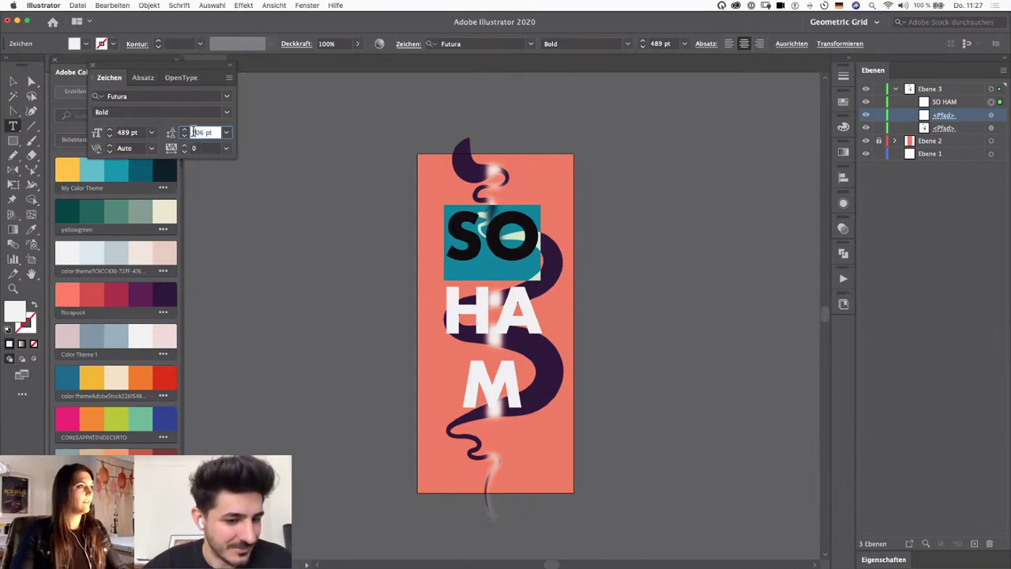
pyautogui.write('8')
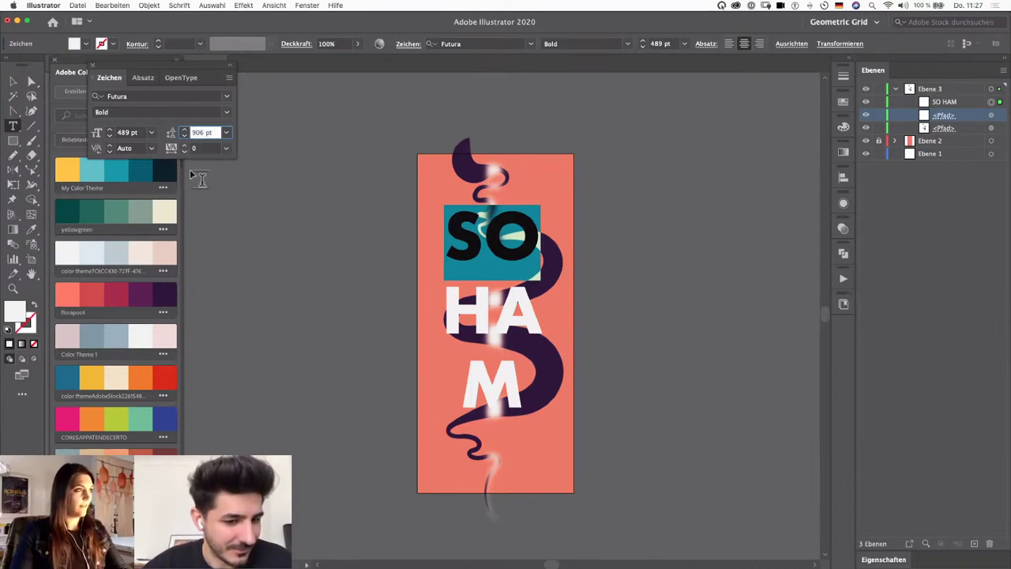
pyautogui.click(92, 65)
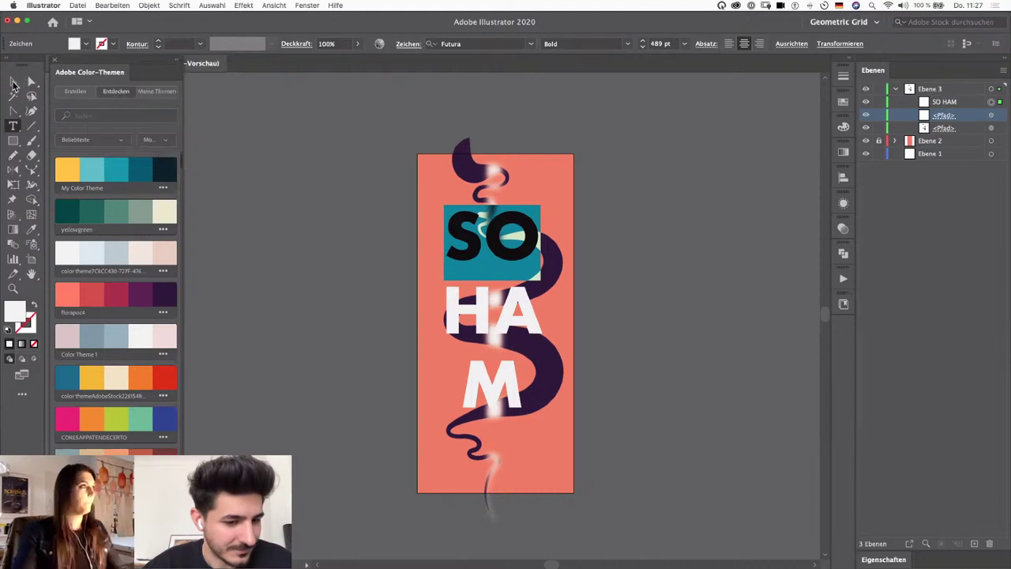
# Step: Move the "SO HAM" text frame slightly further down the artboard and deselect it
pyautogui.click(13, 82)
pyautogui.click(433, 379)
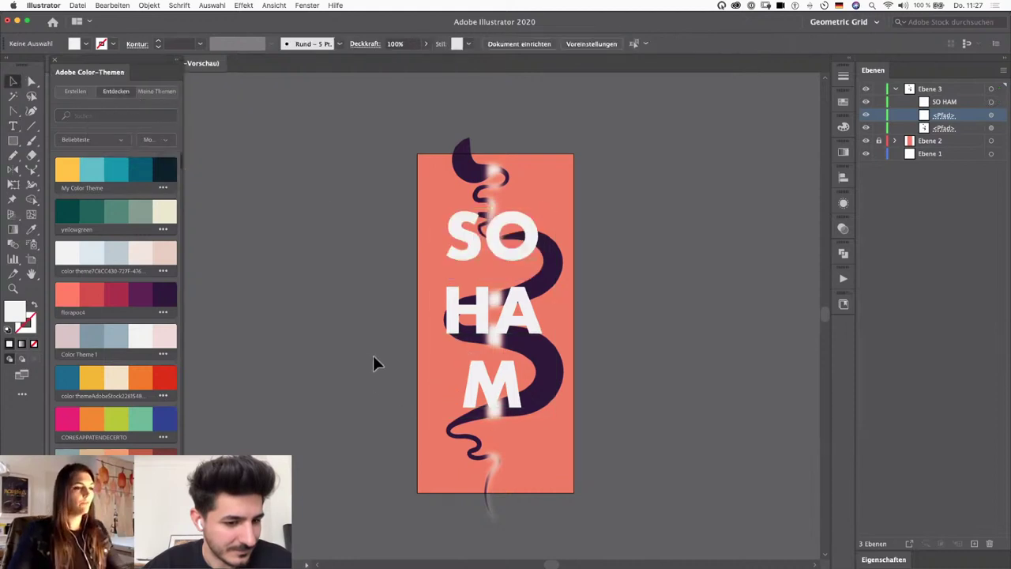
pyautogui.moveTo(523, 247); pyautogui.dragTo(527, 269)
pyautogui.click(438, 248)
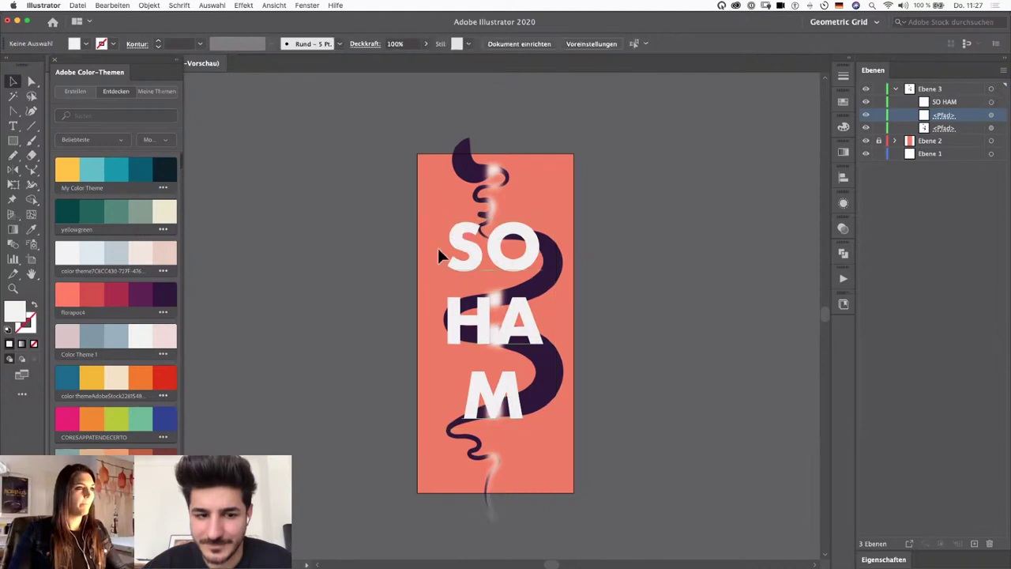
# Step: Centre the "SO HAM" text frame horizontally relative to the artboard and deselect it
pyautogui.click(510, 244)
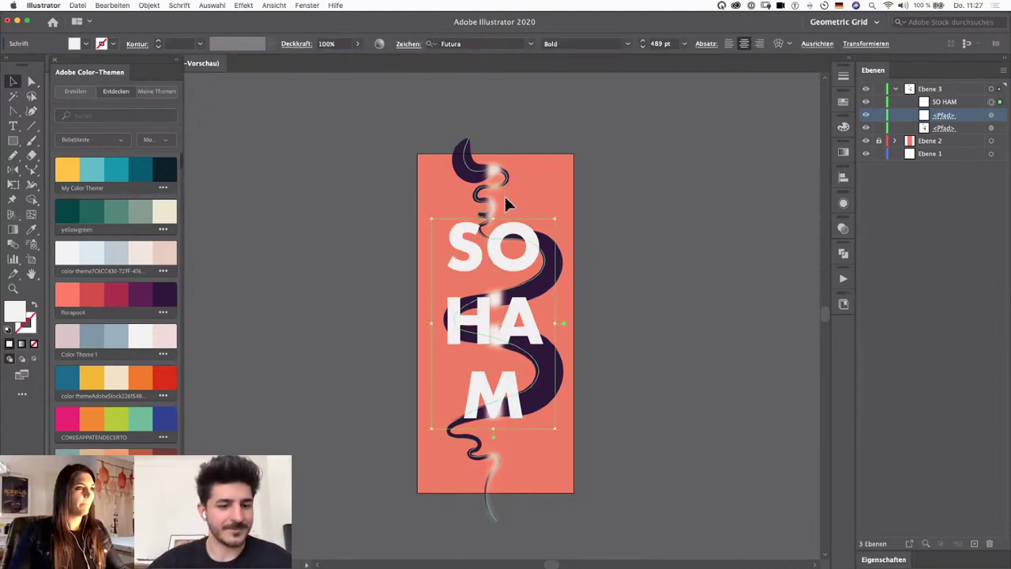
pyautogui.click(991, 102)
pyautogui.click(992, 104)
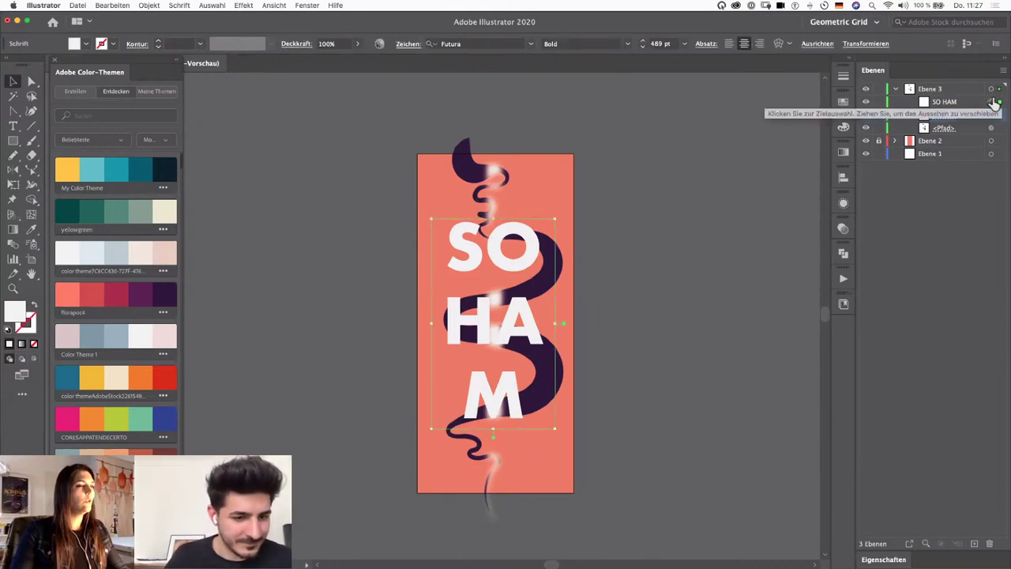
pyautogui.click(816, 44)
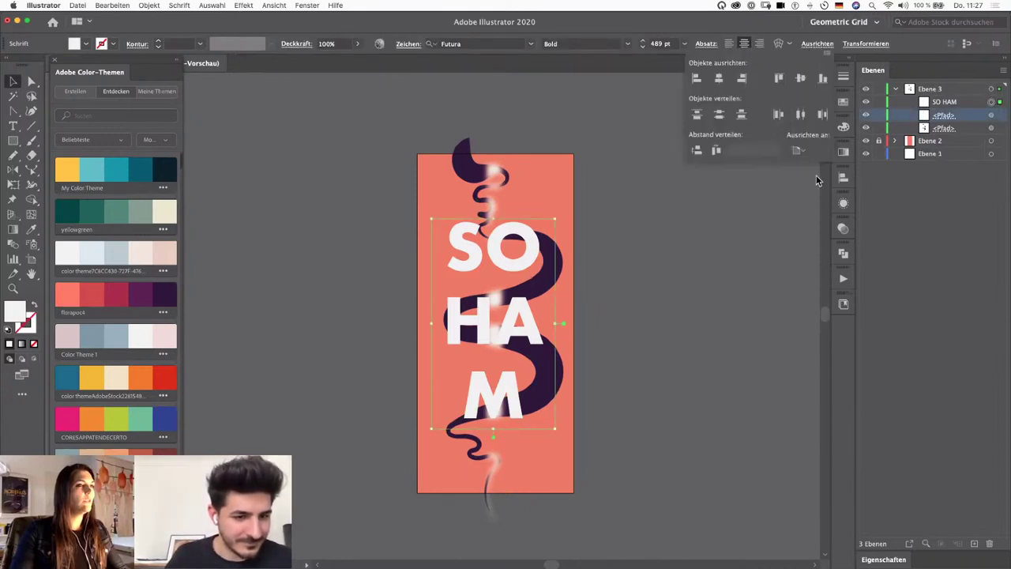
pyautogui.click(805, 154)
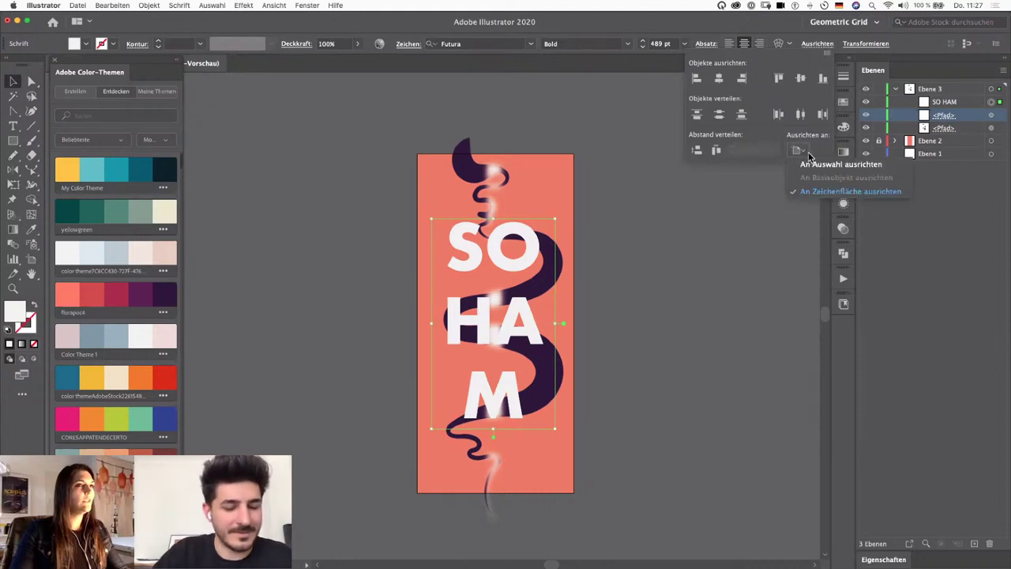
pyautogui.click(818, 194)
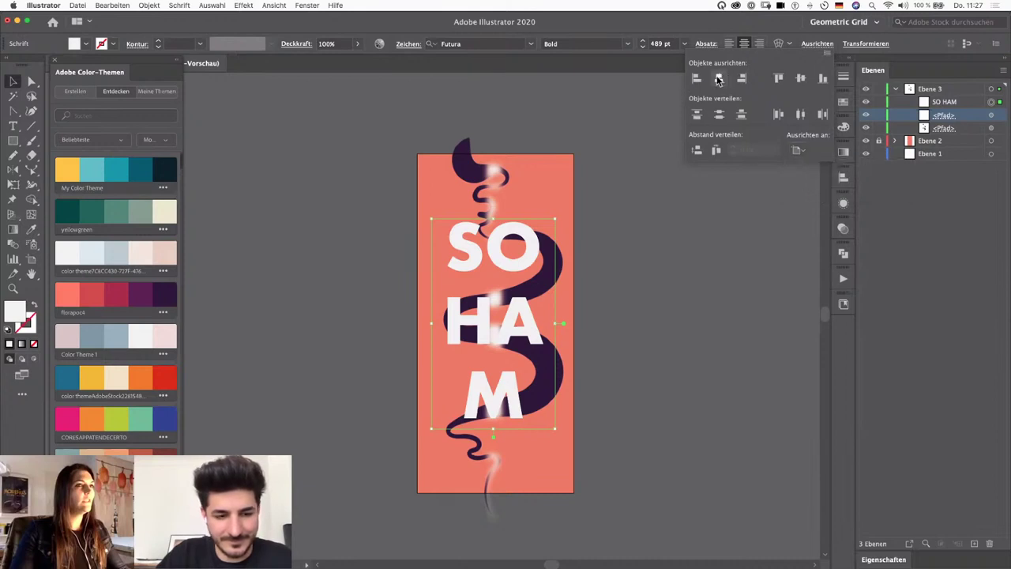
pyautogui.click(719, 79)
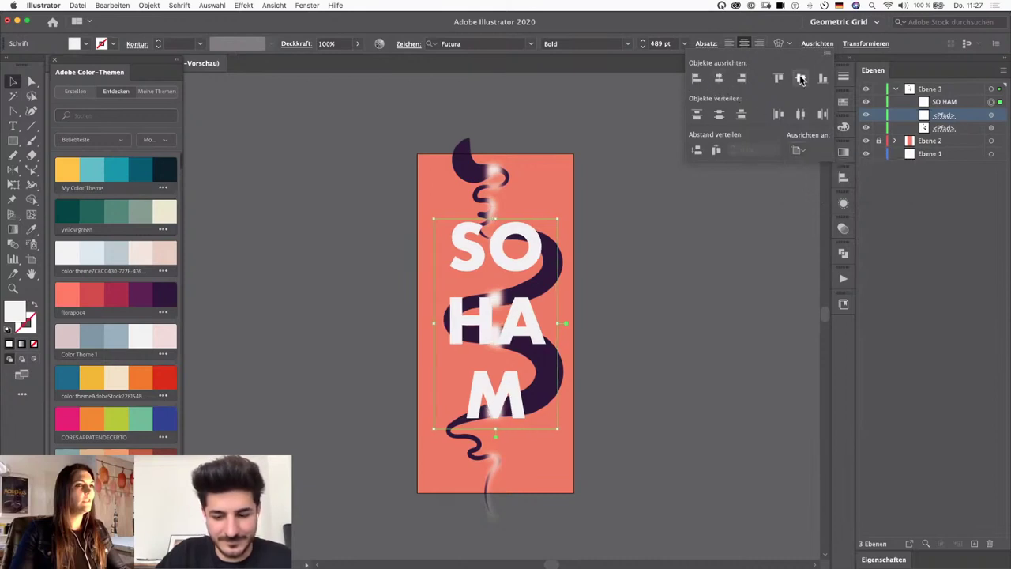
pyautogui.click(643, 237)
pyautogui.press('super+plus')
pyautogui.moveTo(708, 280); pyautogui.dragTo(662, 264)
pyautogui.press('super+minus')
pyautogui.scroll(2, 652, 263)
pyautogui.hscroll(-1, 653, 263)
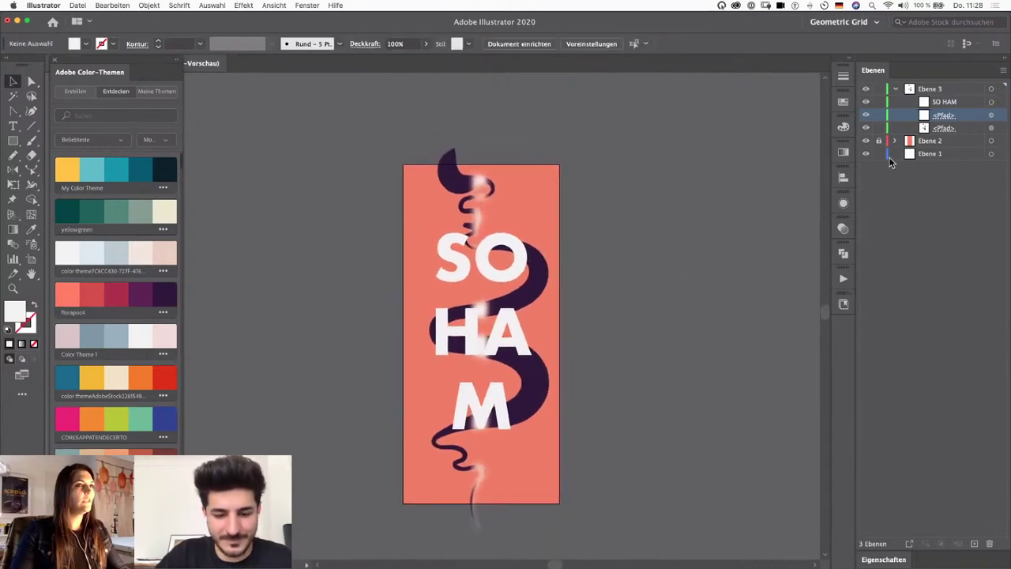
# Step: Add a new empty layer directly above the coral background layer Ebene 2
pyautogui.click(948, 141)
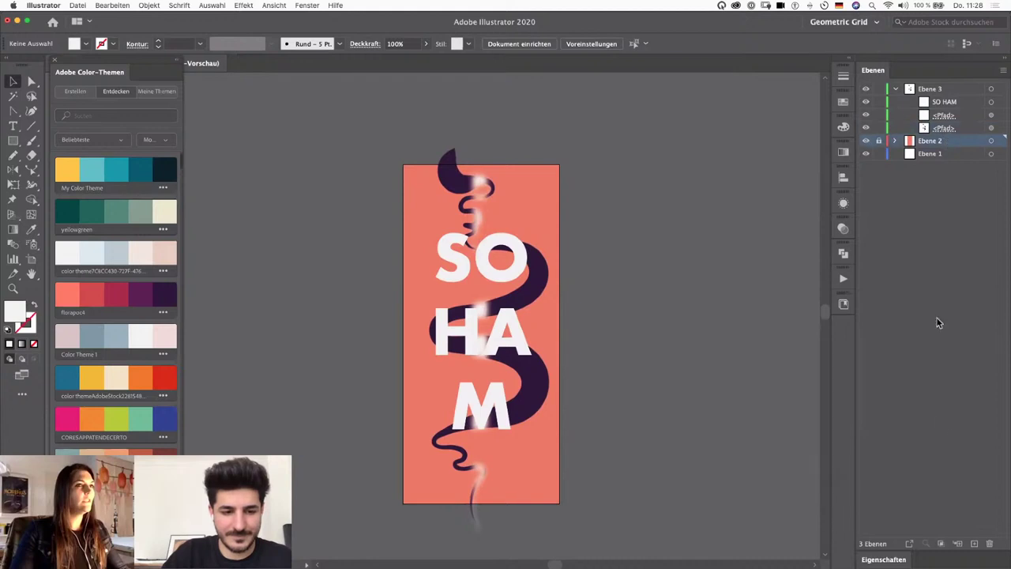
pyautogui.click(973, 544)
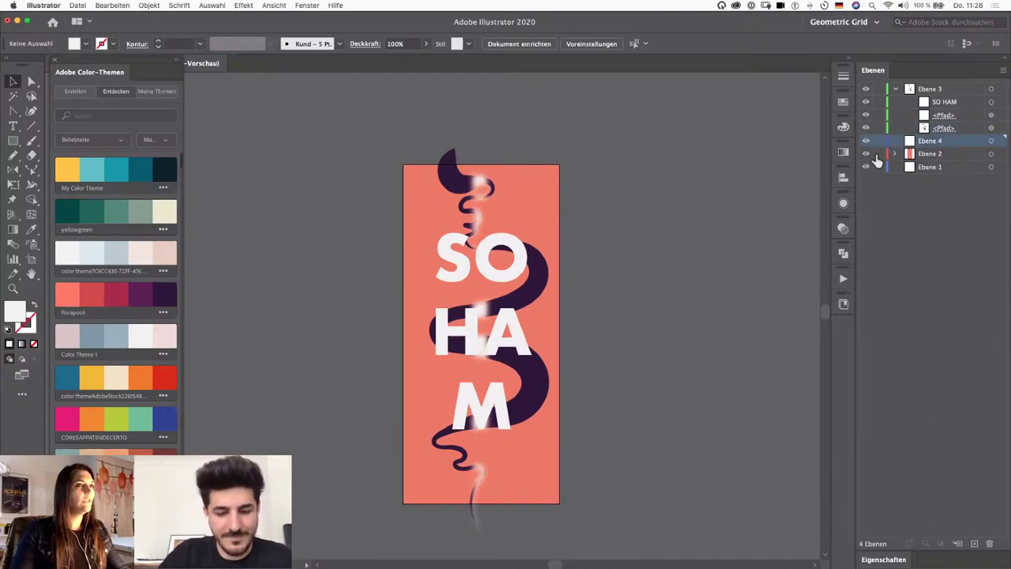
# Step: Unlock Ebene 2 and duplicate its coral rectangle in place, hiding and locking the lower rectangle and keeping the upper copy selected
pyautogui.click(938, 154)
pyautogui.click(991, 154)
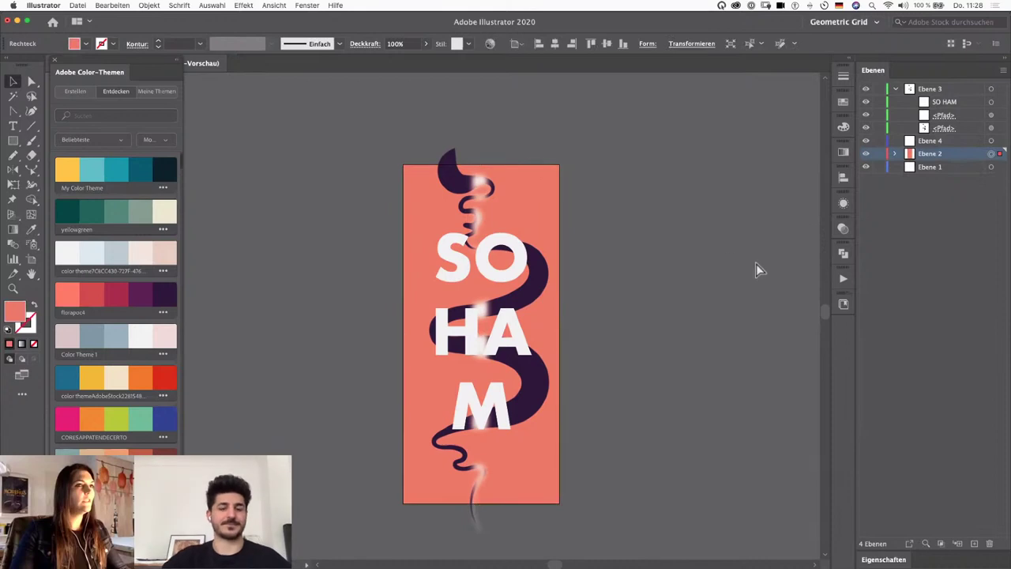
pyautogui.press('super+f')
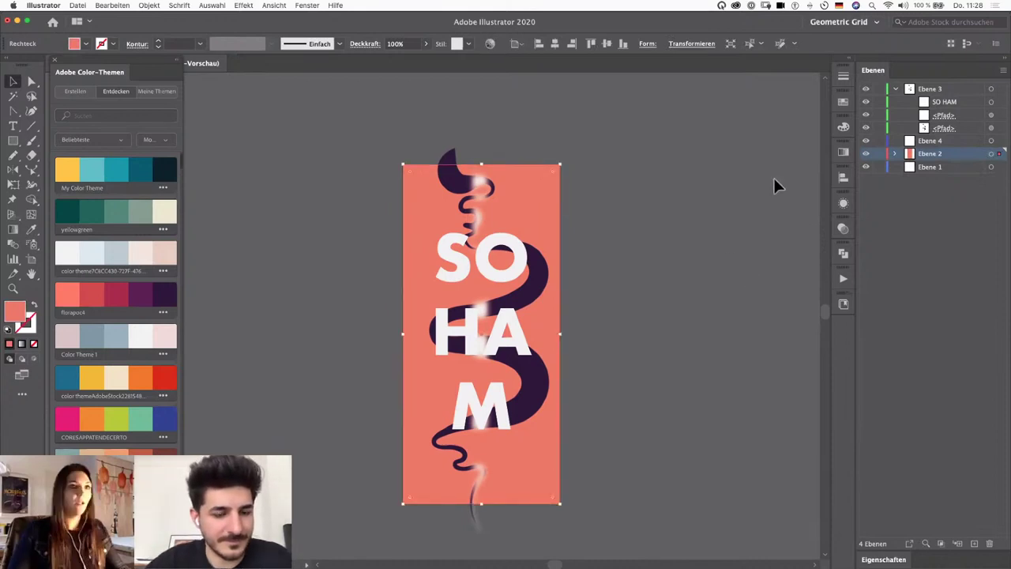
pyautogui.click(894, 154)
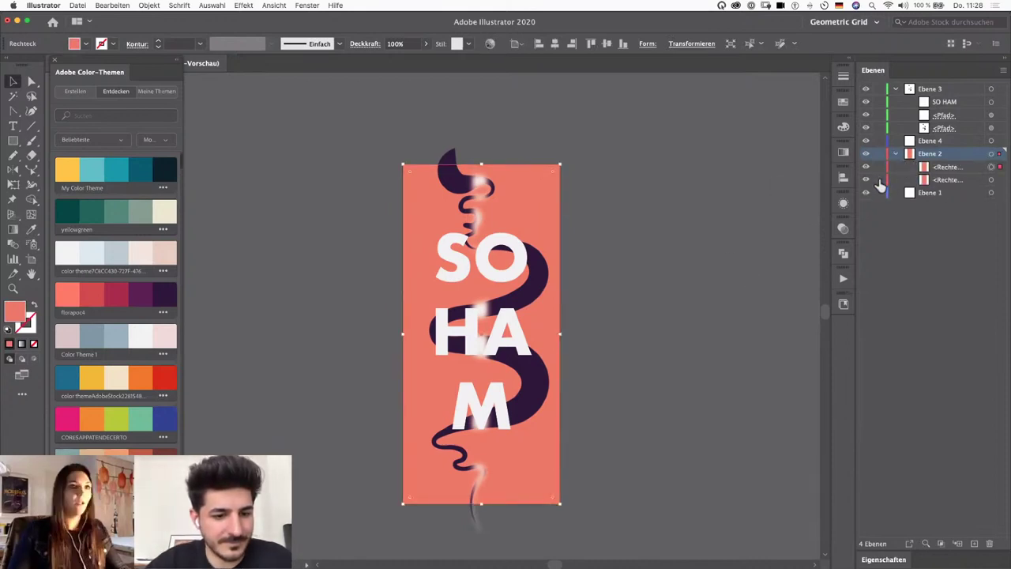
pyautogui.click(990, 167)
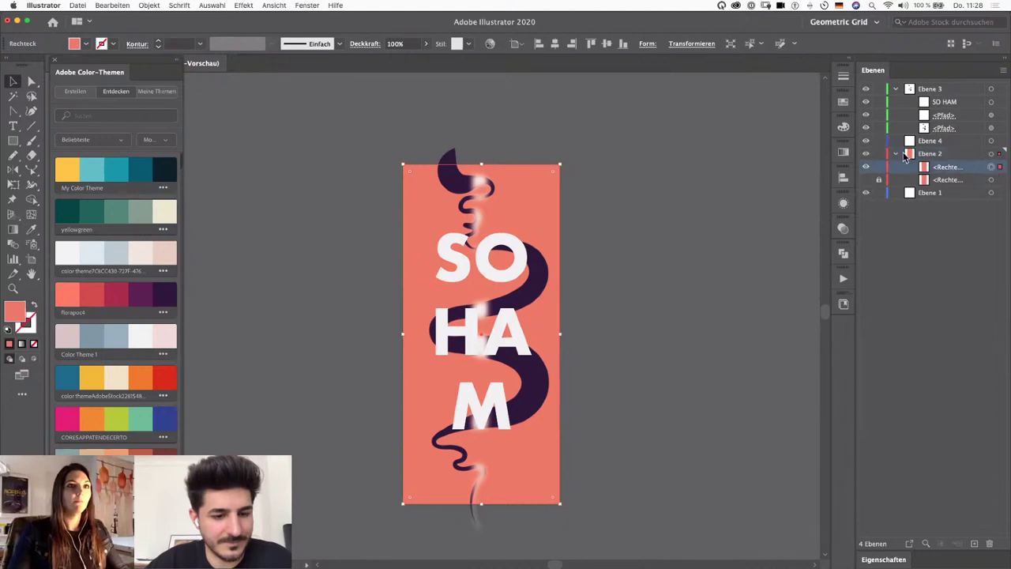
# Step: Show the gradient settings for the selected upper coral rectangle
pyautogui.click(844, 152)
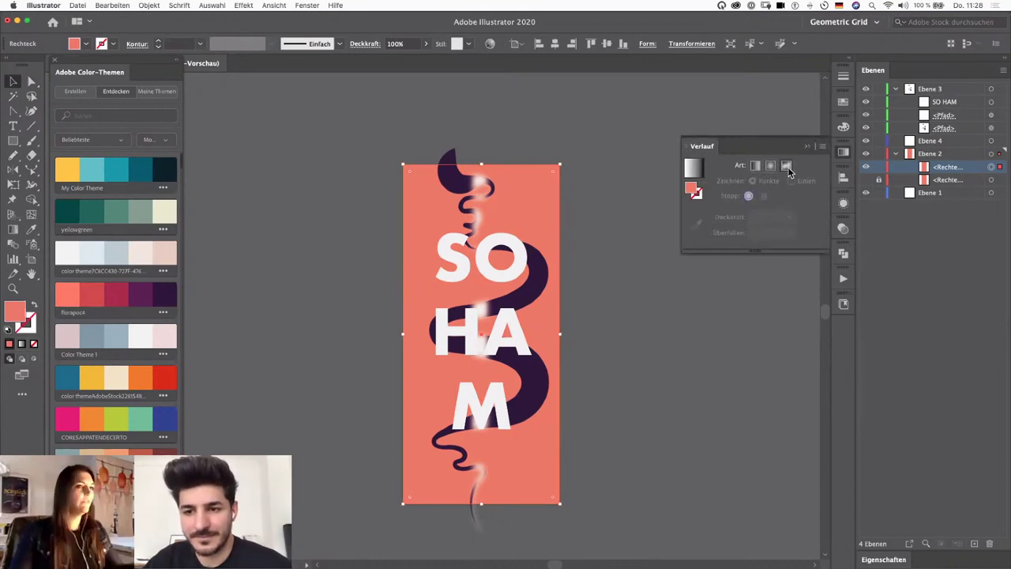
# Step: Apply a freeform gradient to the background rectangle and colour its lower-right point with the coral swatch of the florapack theme
pyautogui.click(786, 166)
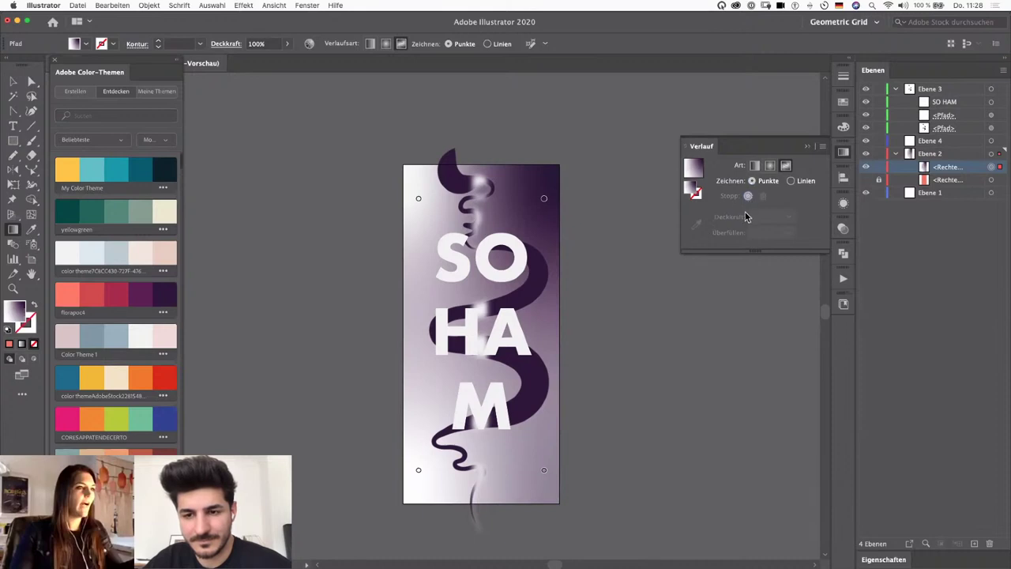
pyautogui.doubleClick(543, 472)
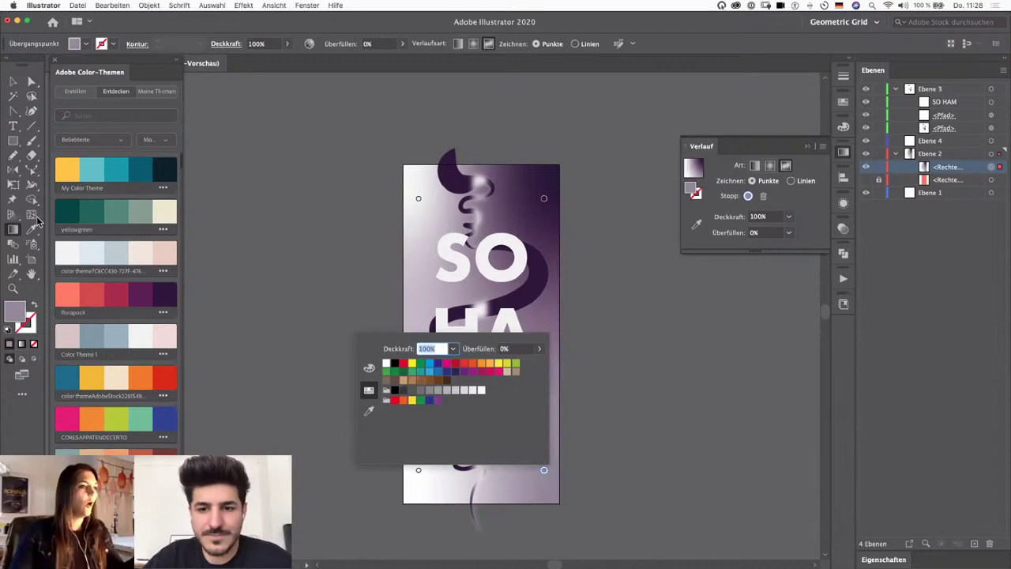
pyautogui.click(576, 197)
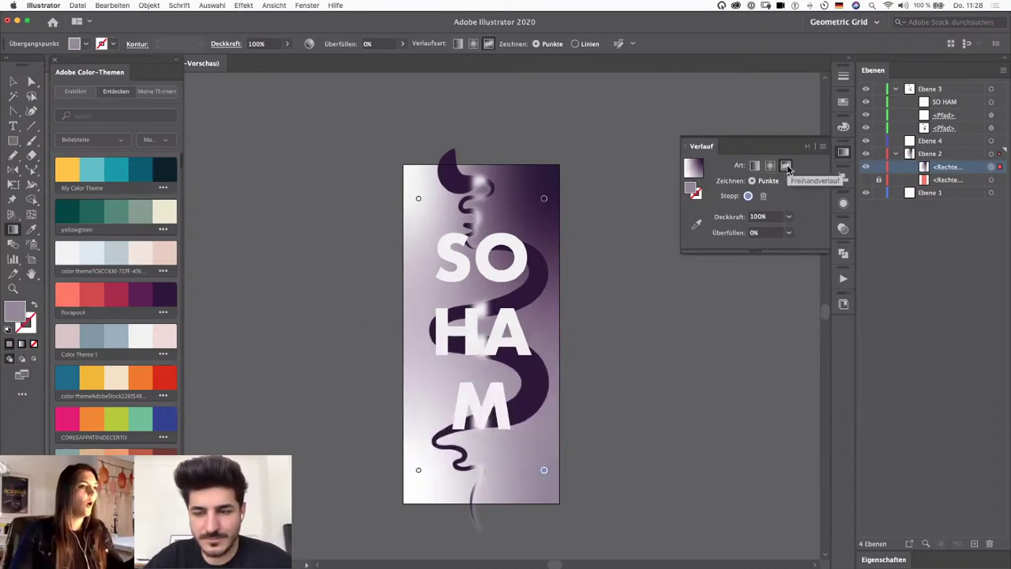
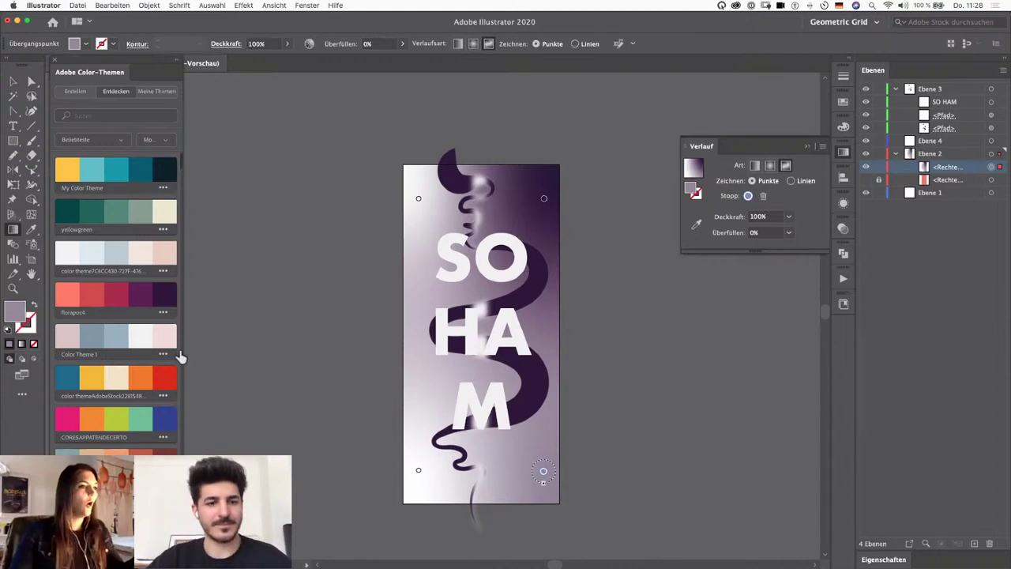
pyautogui.click(60, 298)
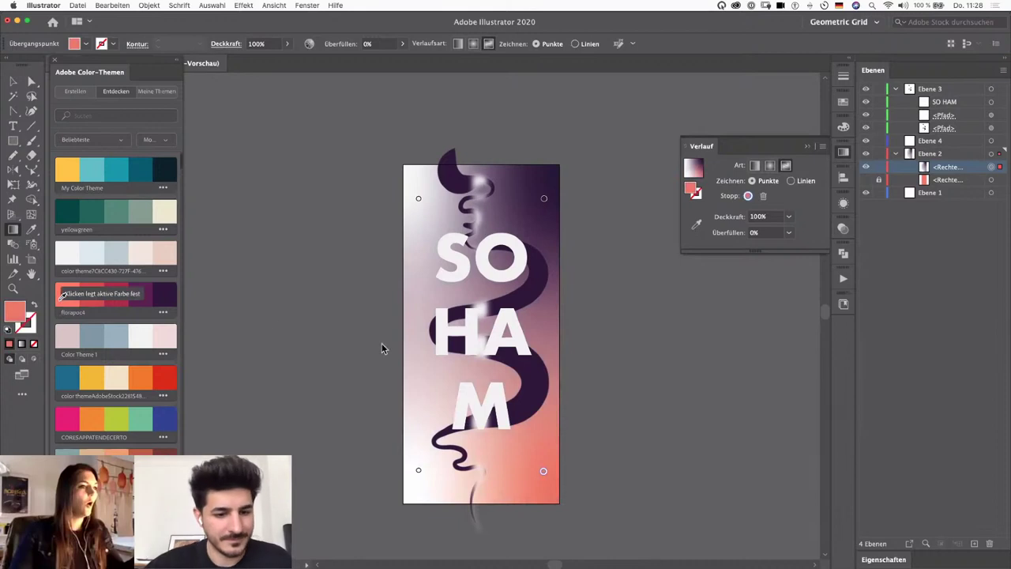
# Step: Add a coral gradient point at the rectangle's middle left edge and a near-white one at its middle right edge
pyautogui.click(417, 303)
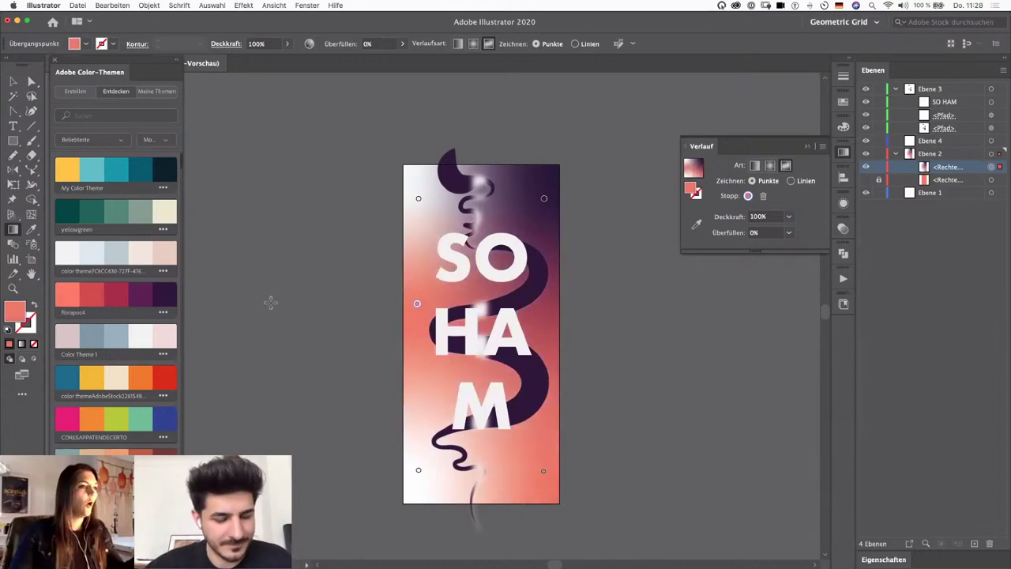
pyautogui.click(549, 324)
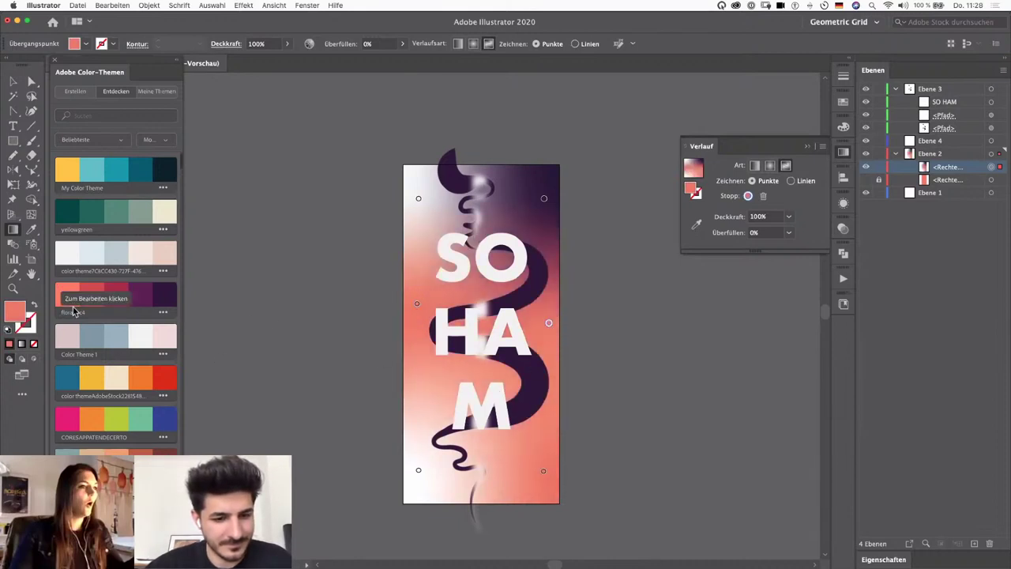
pyautogui.click(66, 256)
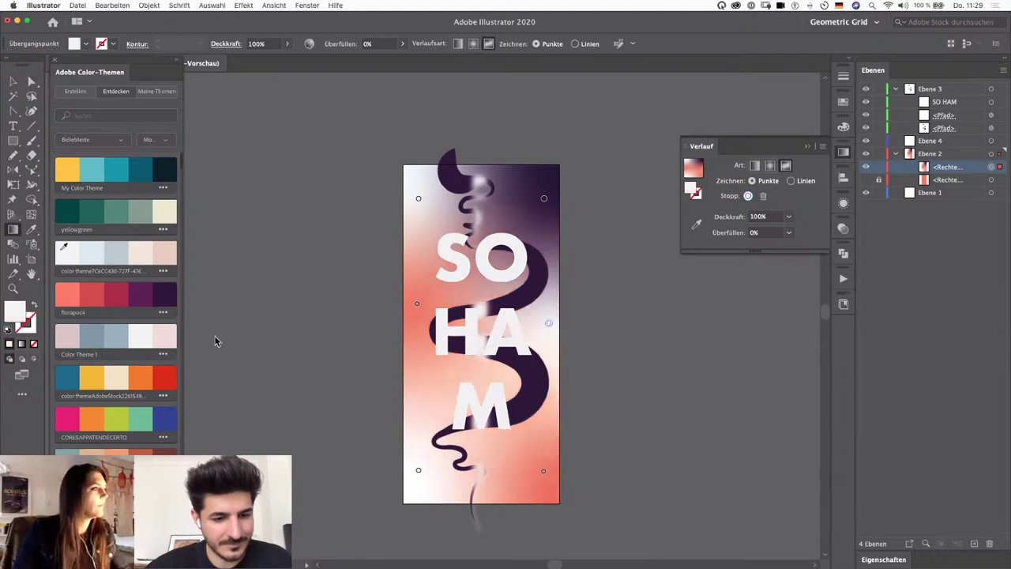
pyautogui.press('v')
pyautogui.click(563, 338)
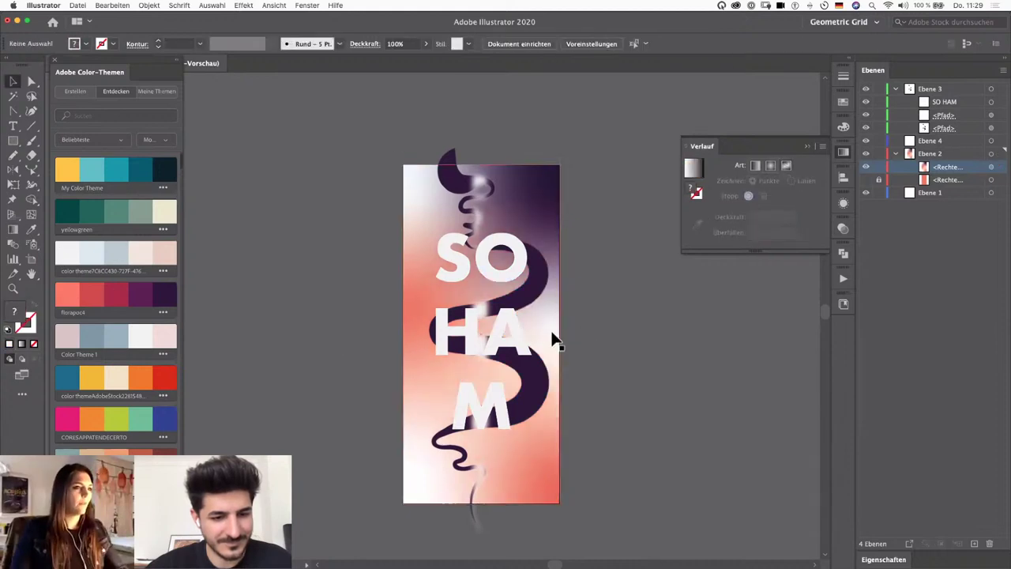
pyautogui.click(546, 206)
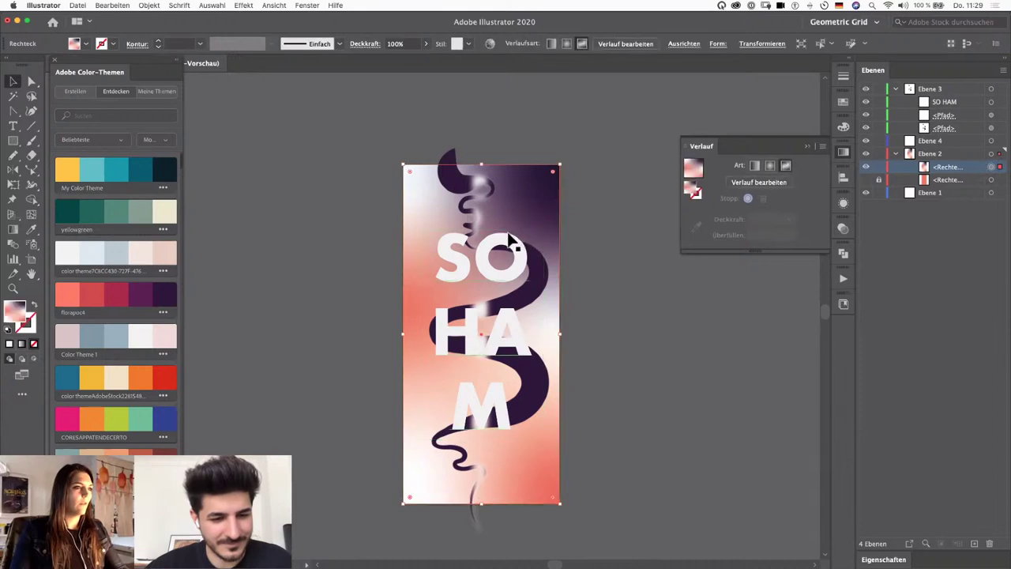
pyautogui.press('g')
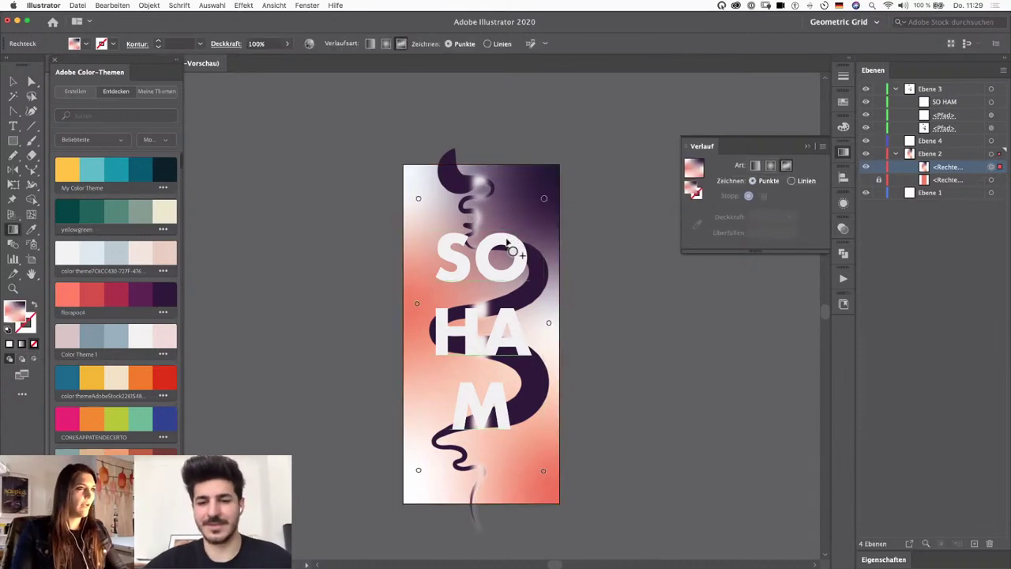
pyautogui.doubleClick(543, 199)
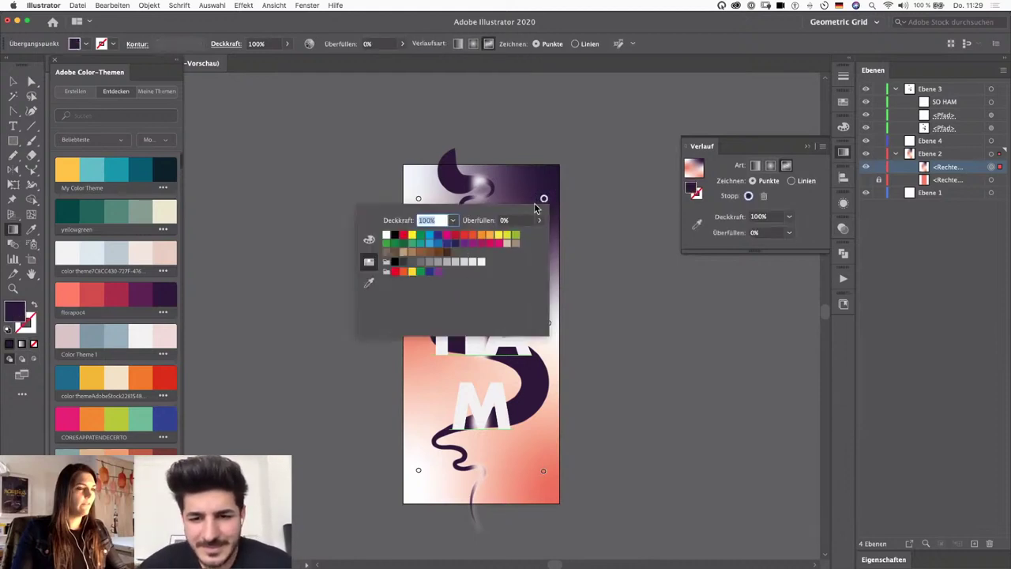
pyautogui.click(543, 201)
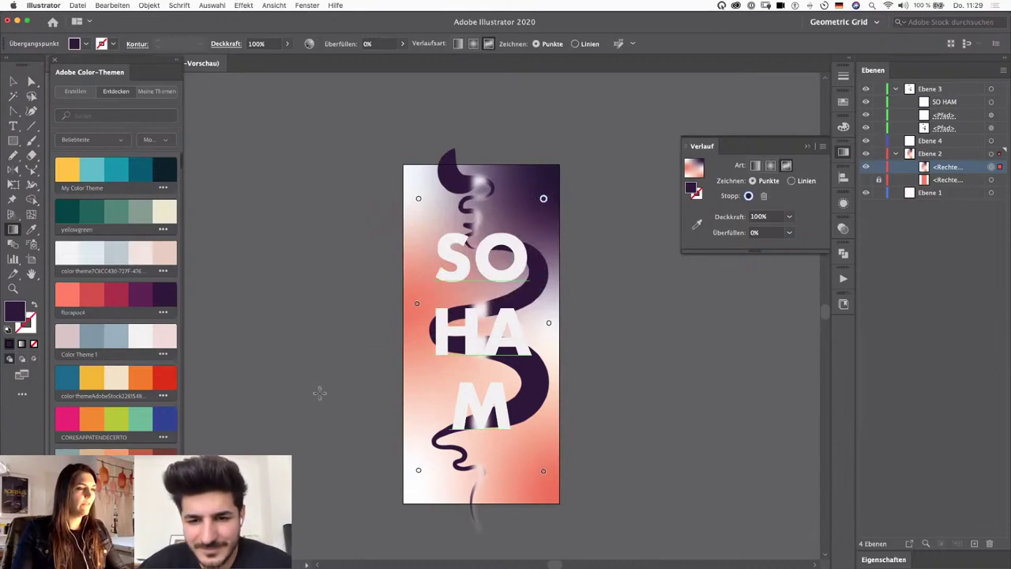
pyautogui.press('v')
pyautogui.click(295, 366)
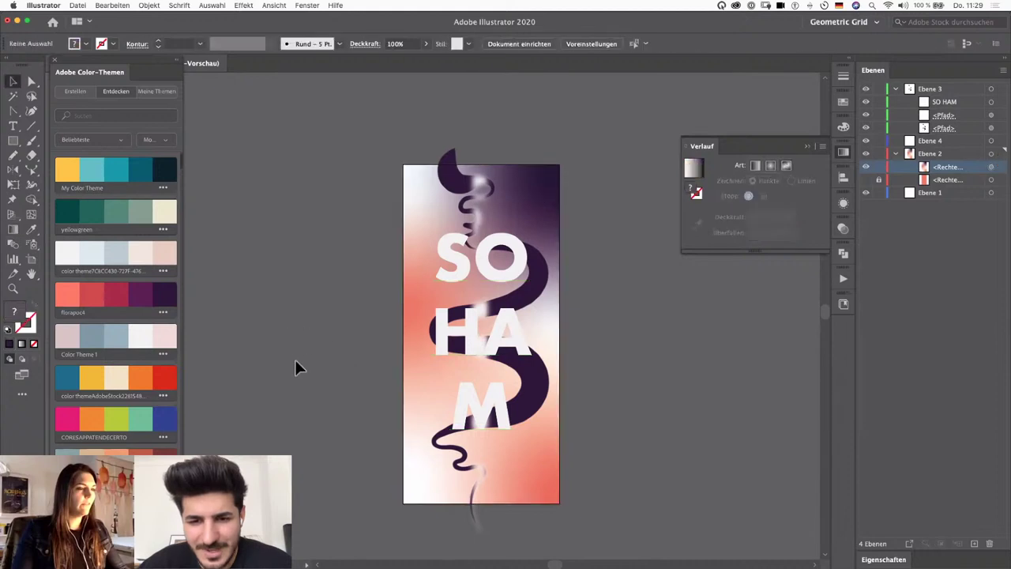
pyautogui.press('super+plus')
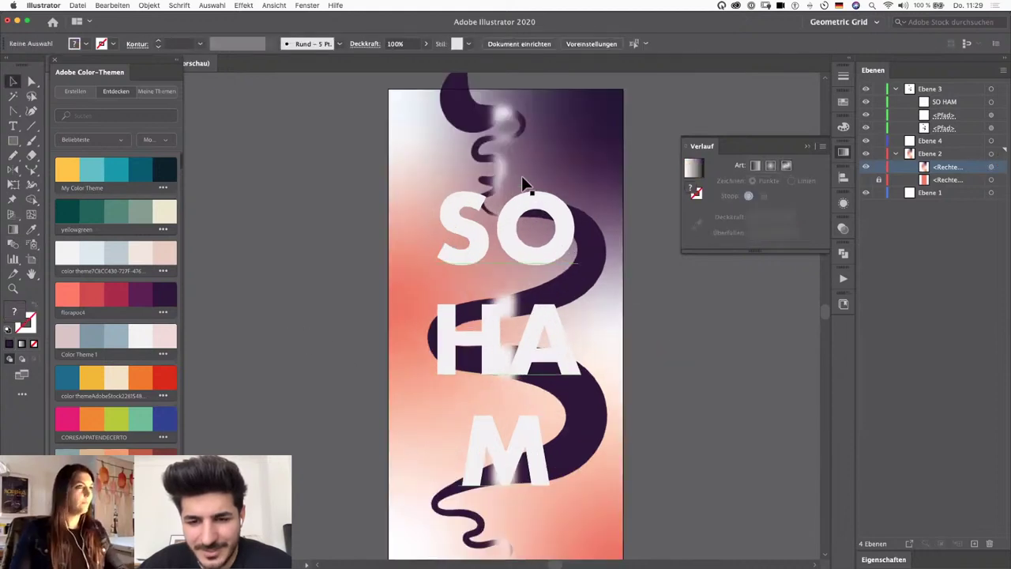
pyautogui.moveTo(748, 422); pyautogui.dragTo(706, 388)
pyautogui.press('super+minus')
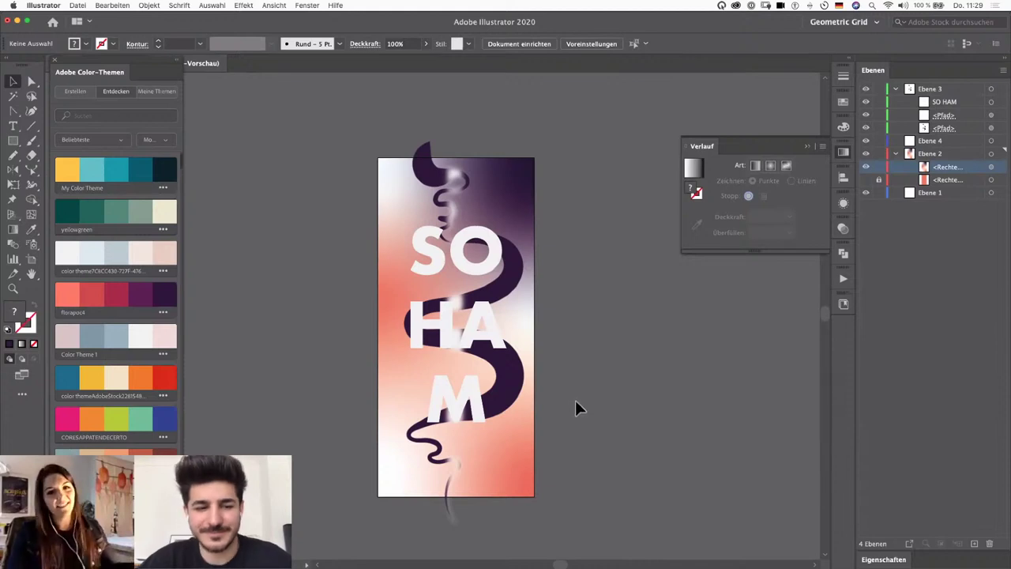
pyautogui.moveTo(563, 321)
pyautogui.mouseDown()
pyautogui.moveTo(569, 337)
pyautogui.moveTo(570, 326)
pyautogui.mouseUp()
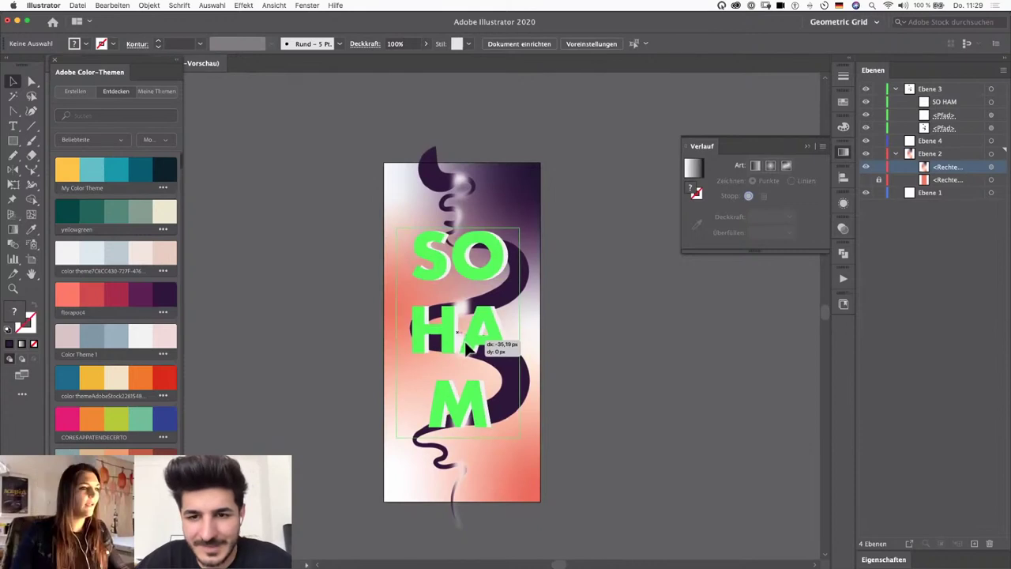
# Step: Duplicate the SO HAM text in place in front and hide the lower copy
pyautogui.click(497, 332)
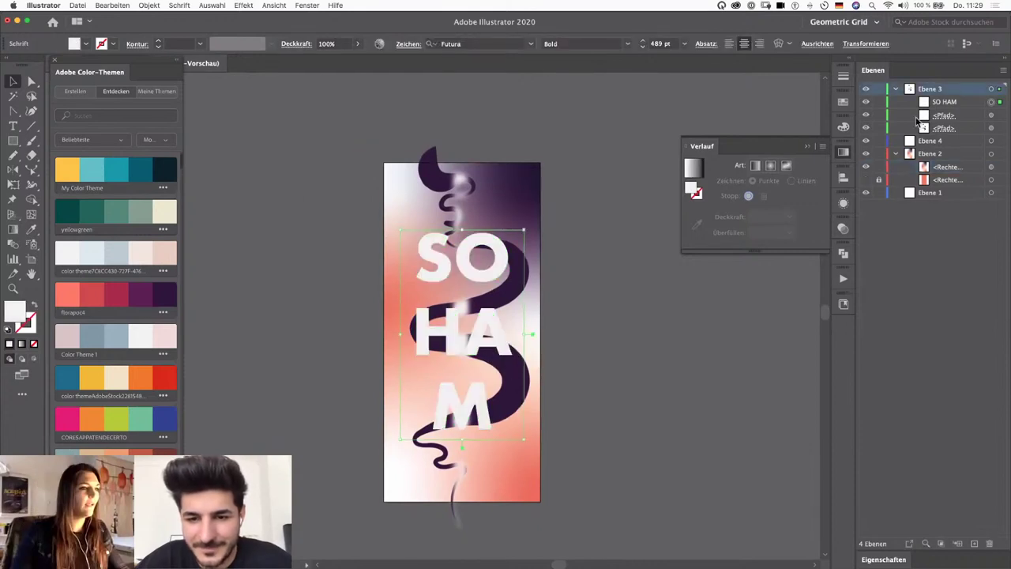
pyautogui.click(724, 333)
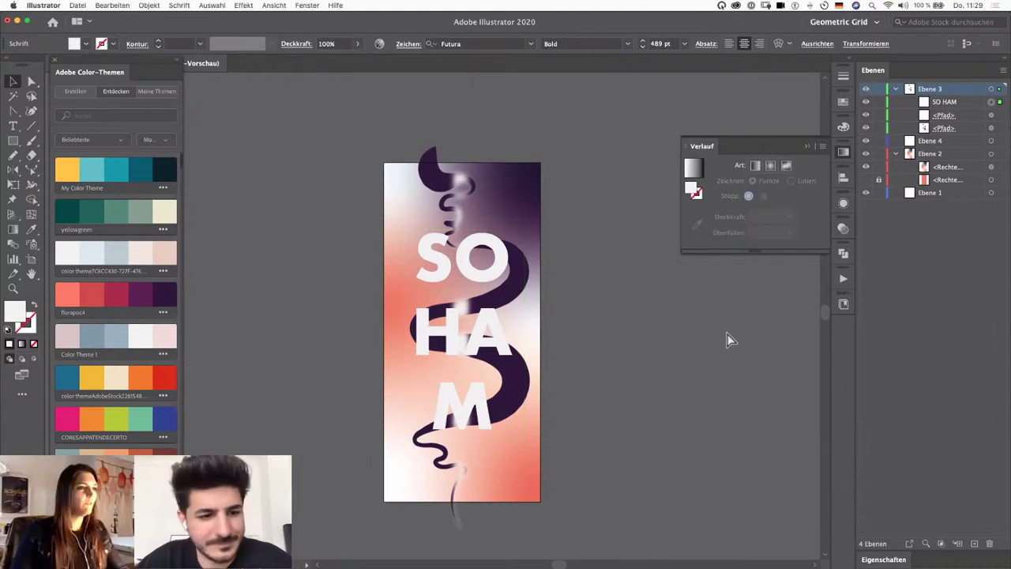
pyautogui.press('super+c')
pyautogui.press('super+f')
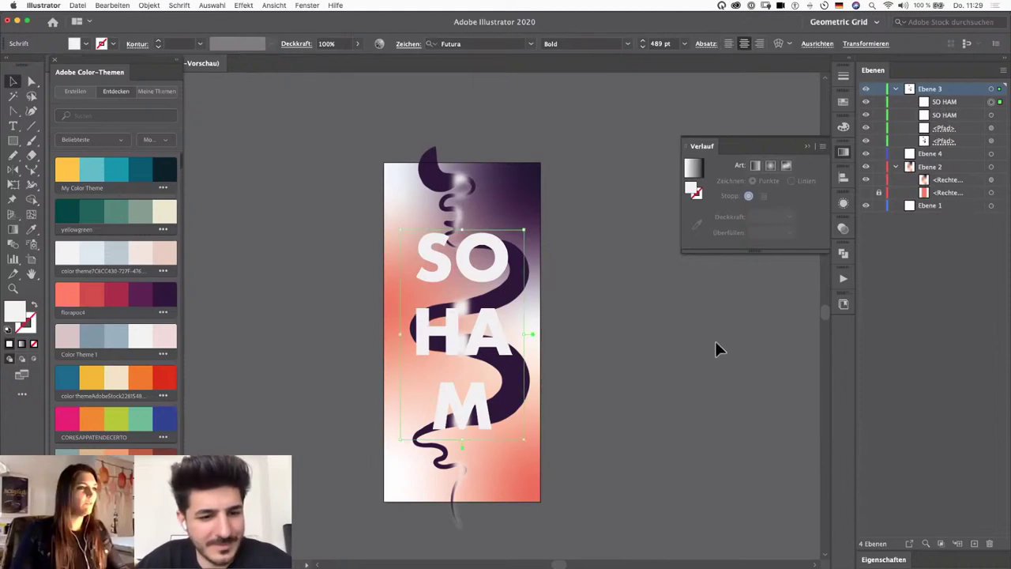
pyautogui.click(990, 116)
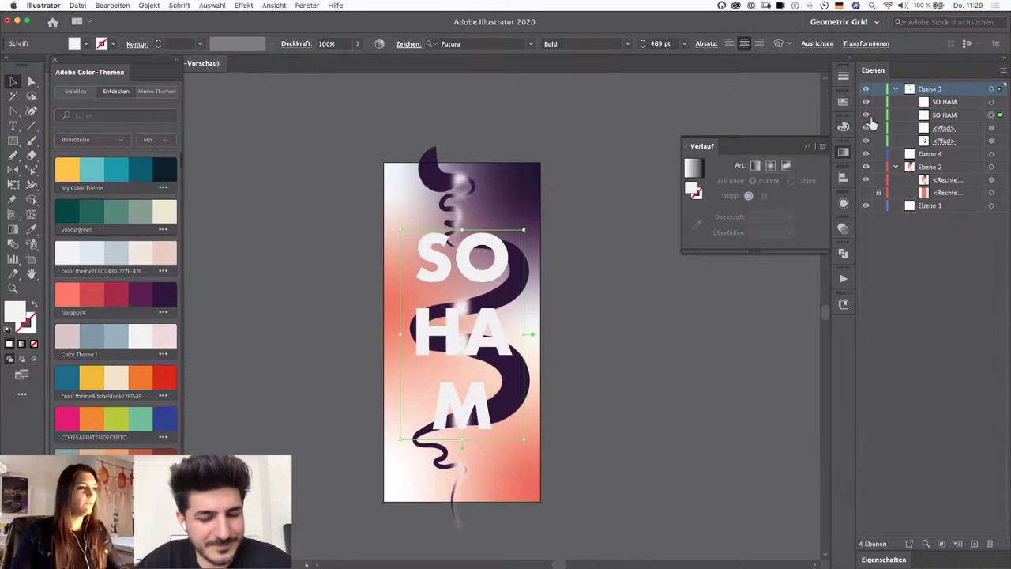
pyautogui.click(866, 114)
# Step: Expand the visible SO HAM text into shapes with only the Objekt option enabled and Fläche disabled
pyautogui.click(951, 103)
pyautogui.click(990, 102)
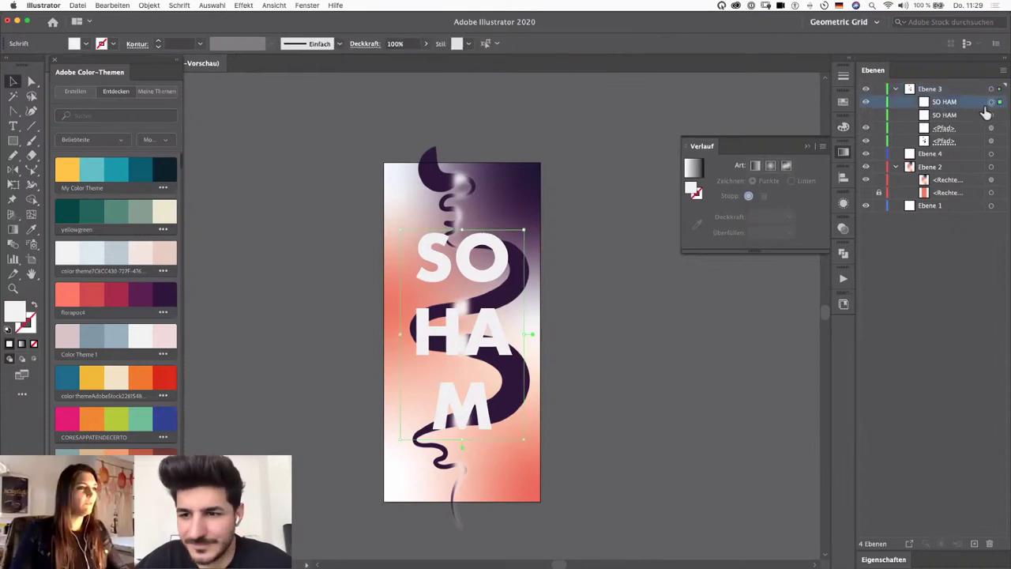
pyautogui.click(149, 6)
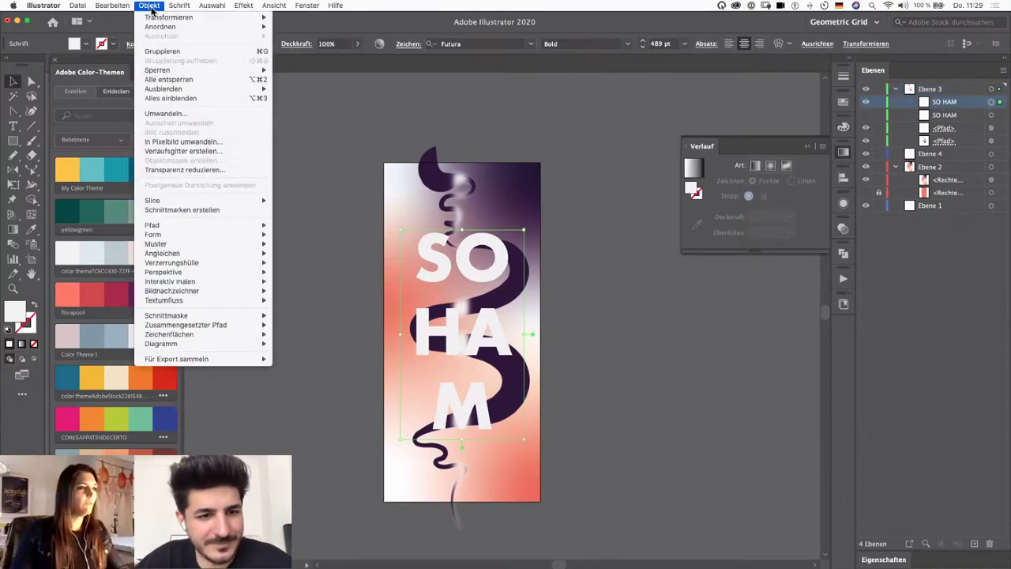
pyautogui.click(186, 116)
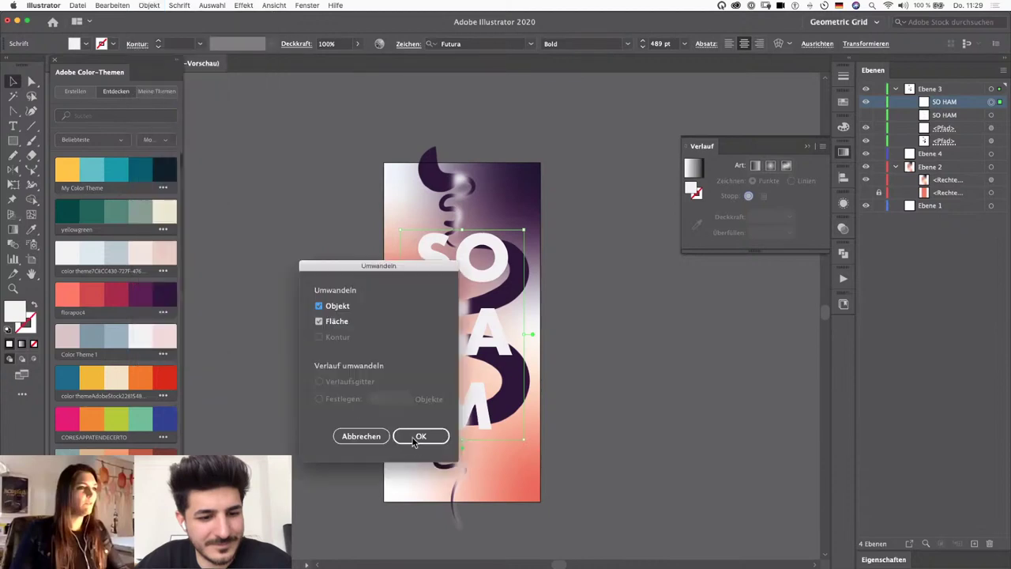
pyautogui.click(319, 322)
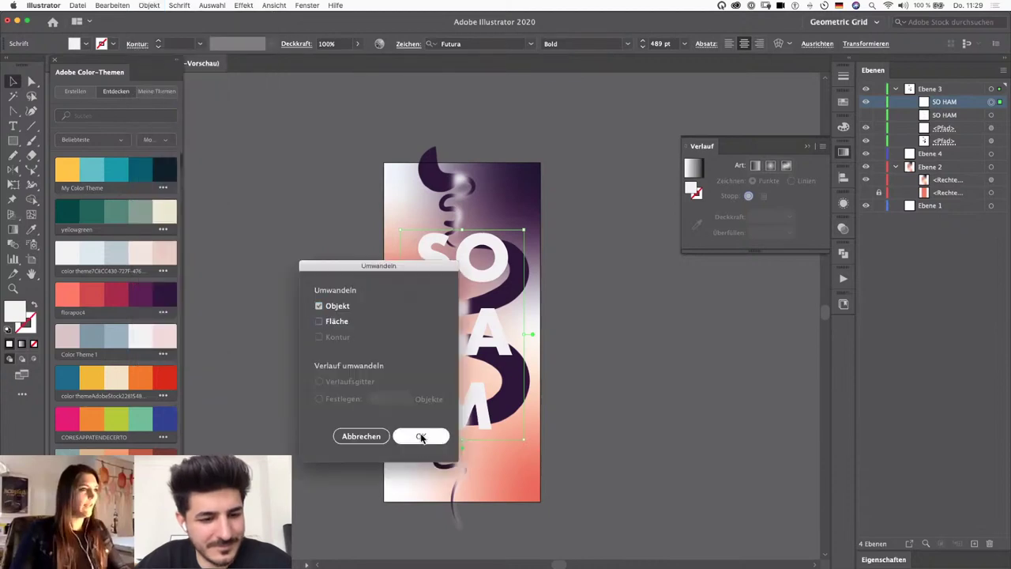
pyautogui.click(421, 437)
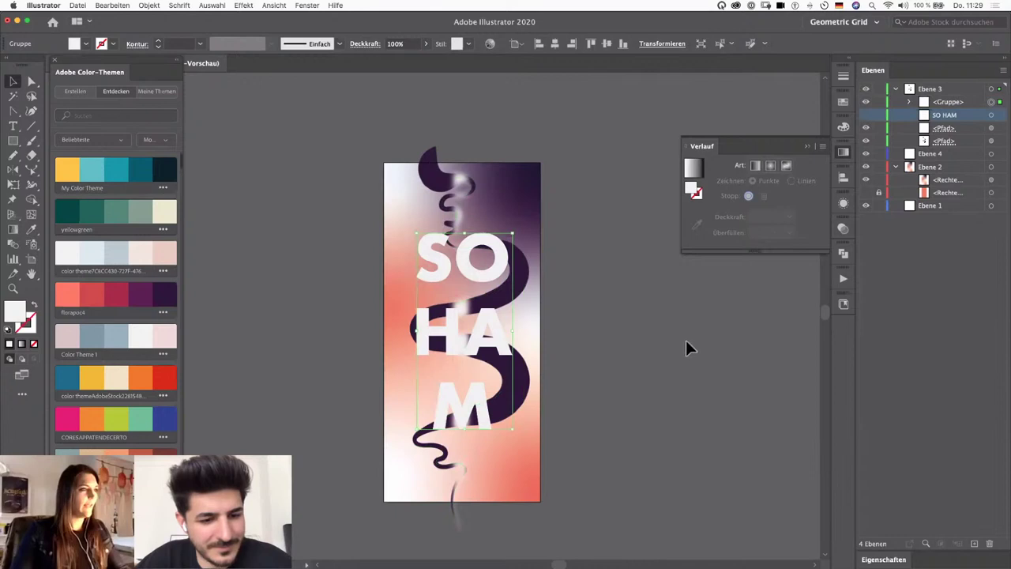
# Step: Swap the fill and stroke of the expanded letters to leave only outlines, and ungroup them into separate letters
pyautogui.hotkey('shift', 'x')
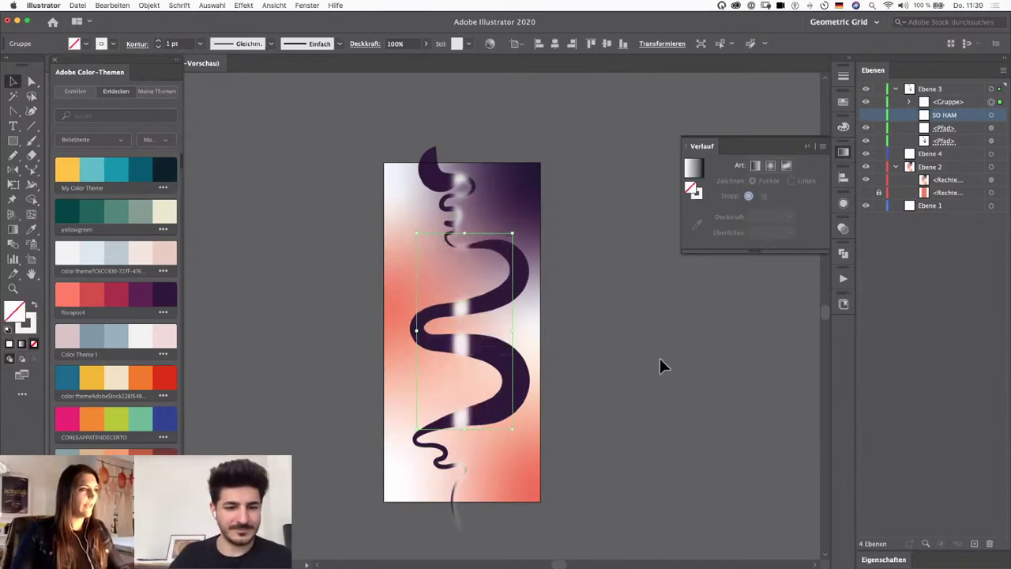
pyautogui.scroll(8, 625, 351)
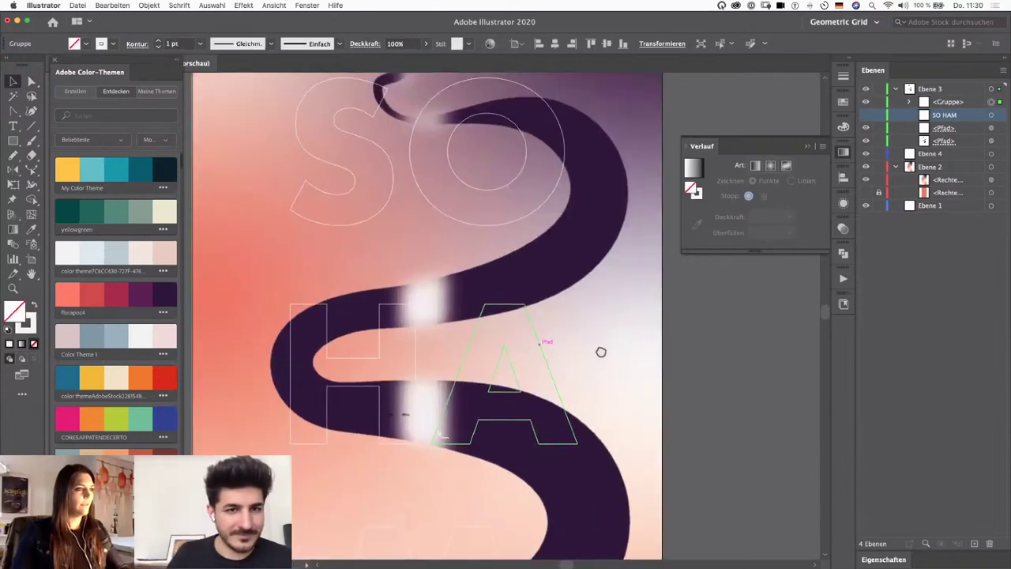
pyautogui.scroll(2, 609, 369)
pyautogui.click(583, 356)
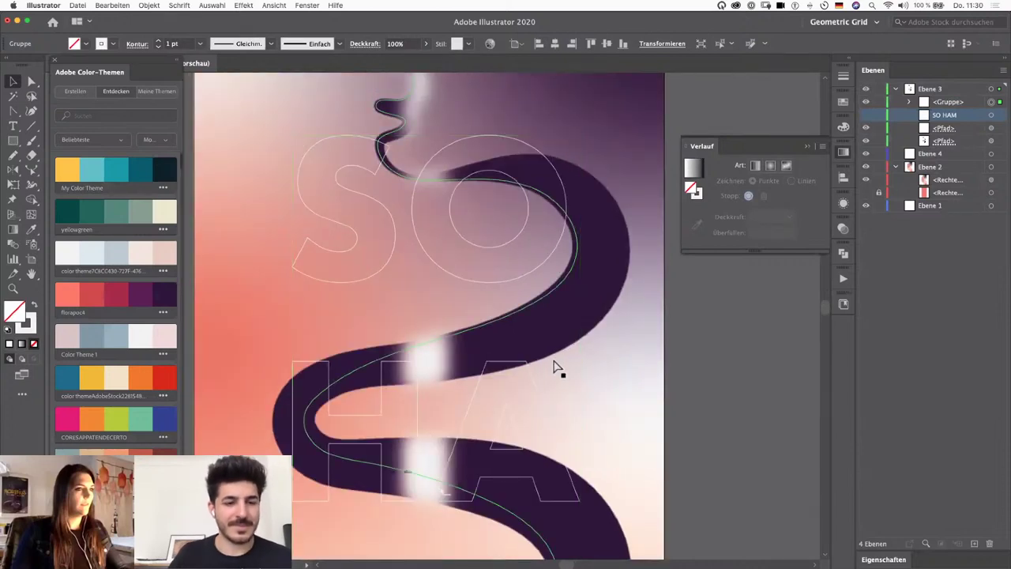
pyautogui.press('super+shift+g')
pyautogui.click(776, 325)
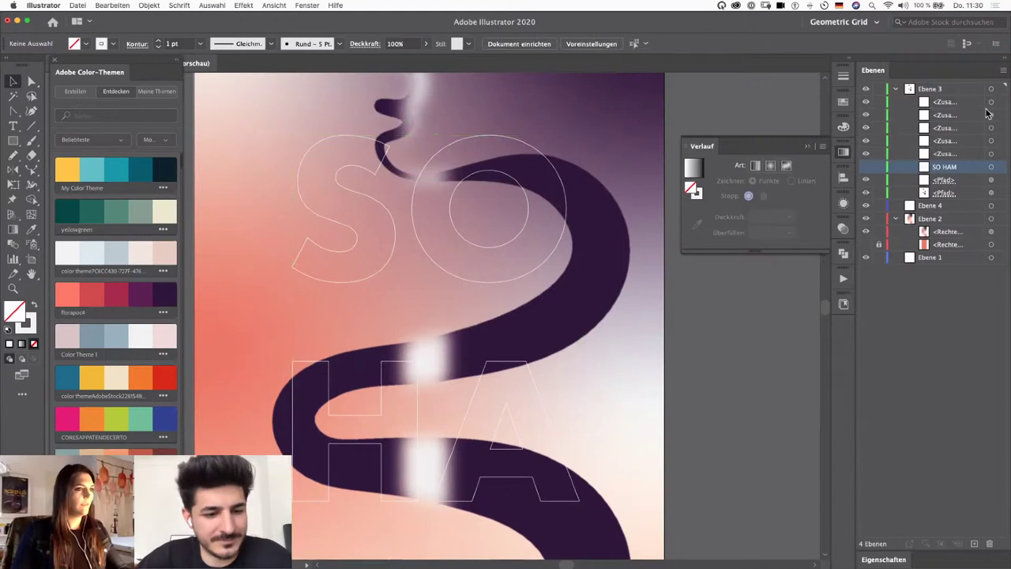
# Step: Duplicate the outlined letter O to the dark upper-right area of the poster
pyautogui.click(534, 148)
pyautogui.press('super+minus')
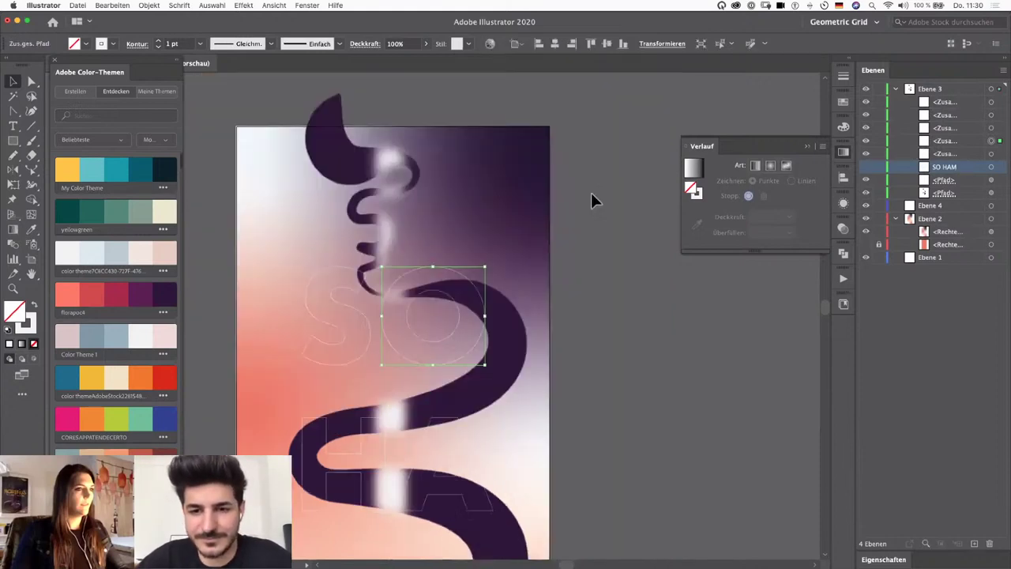
pyautogui.moveTo(582, 199); pyautogui.dragTo(610, 206)
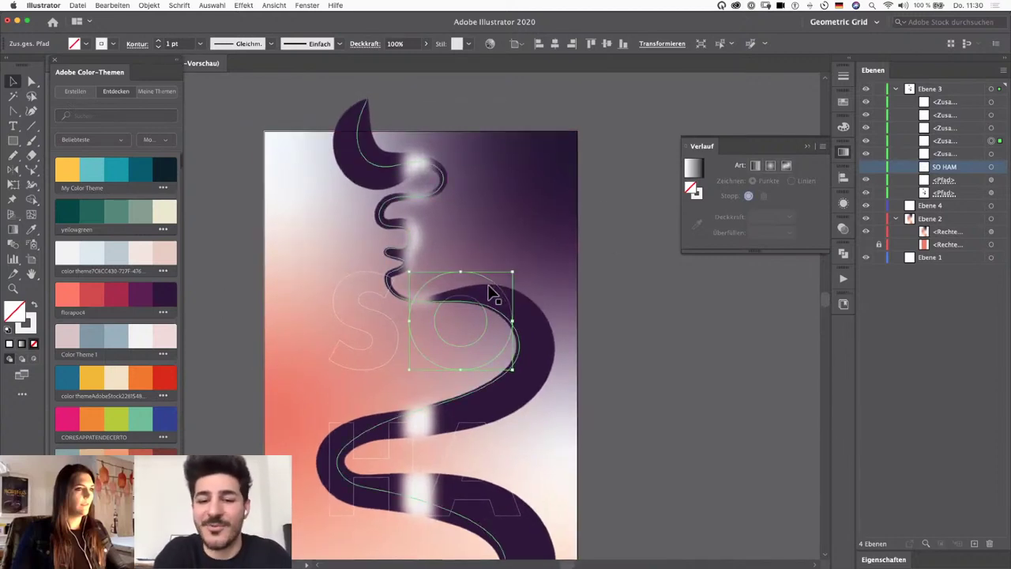
pyautogui.moveTo(491, 283); pyautogui.dragTo(563, 154)
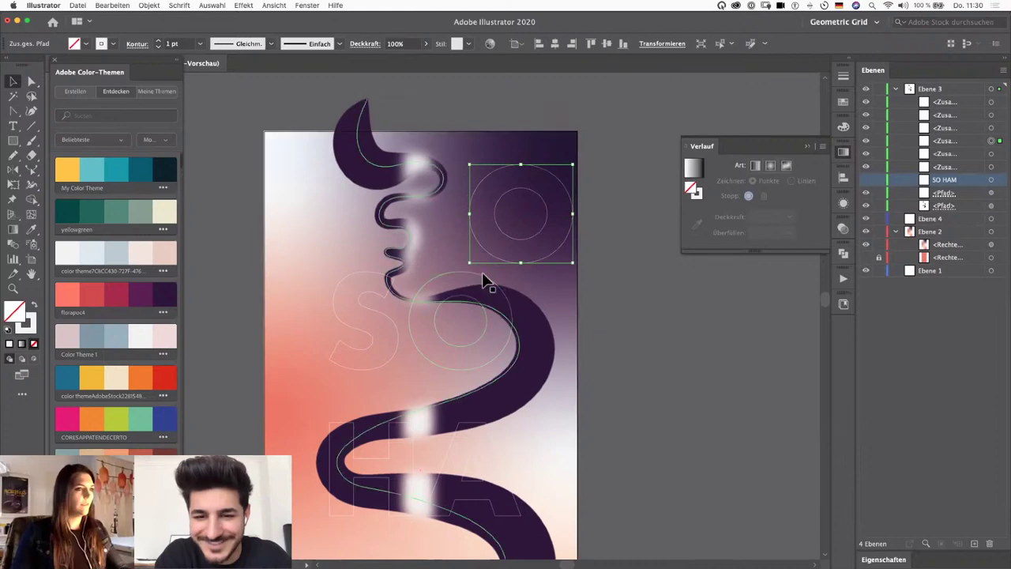
# Step: Blend the original outlined O with its upper copy, using Festgelegte Stufen as the blend spacing
pyautogui.click(629, 293)
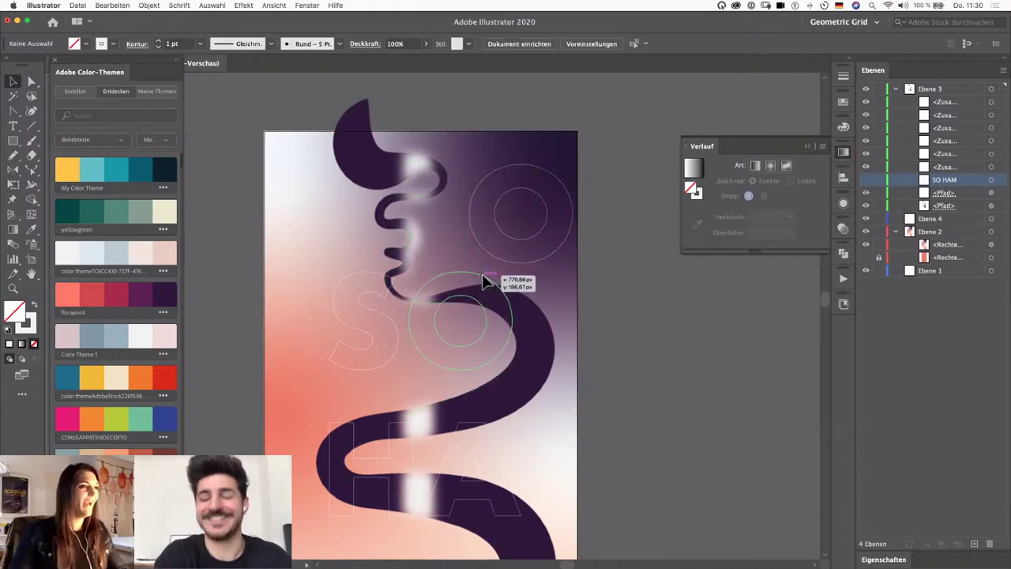
pyautogui.click(485, 281)
pyautogui.keyDown('shift'); pyautogui.click(527, 262); pyautogui.keyUp('shift')
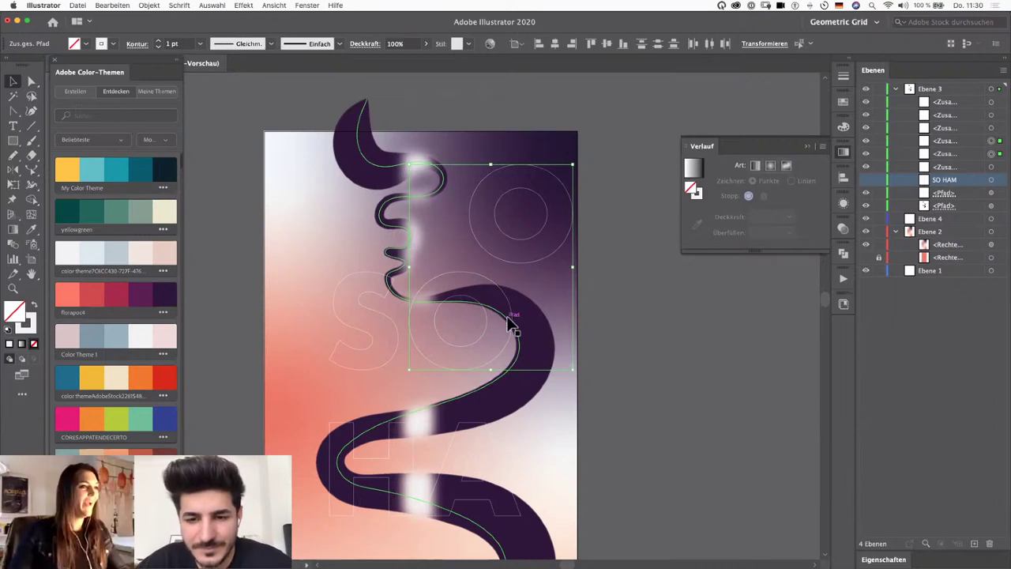
pyautogui.press('super+alt+b')
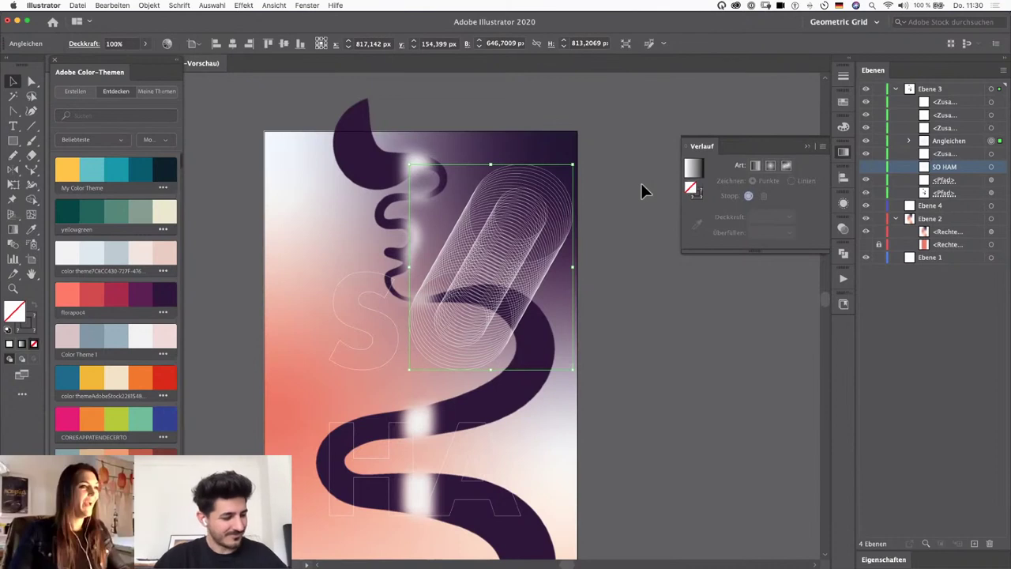
pyautogui.doubleClick(12, 246)
pyautogui.moveTo(556, 375); pyautogui.dragTo(594, 290)
pyautogui.click(480, 319)
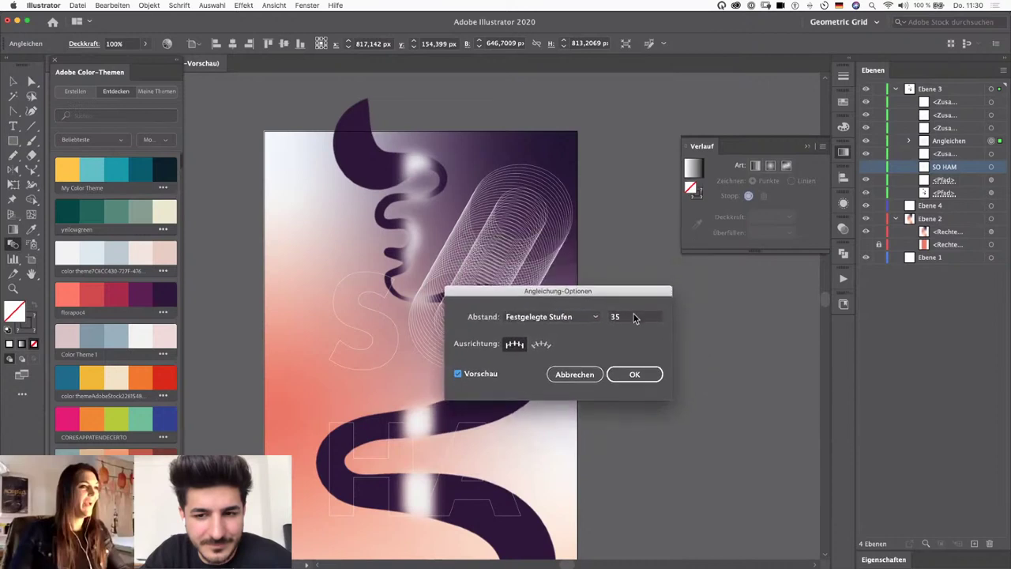
# Step: Preview the O blend with 40, 100 and 200 fixed steps to compare line densities
pyautogui.click(635, 317)
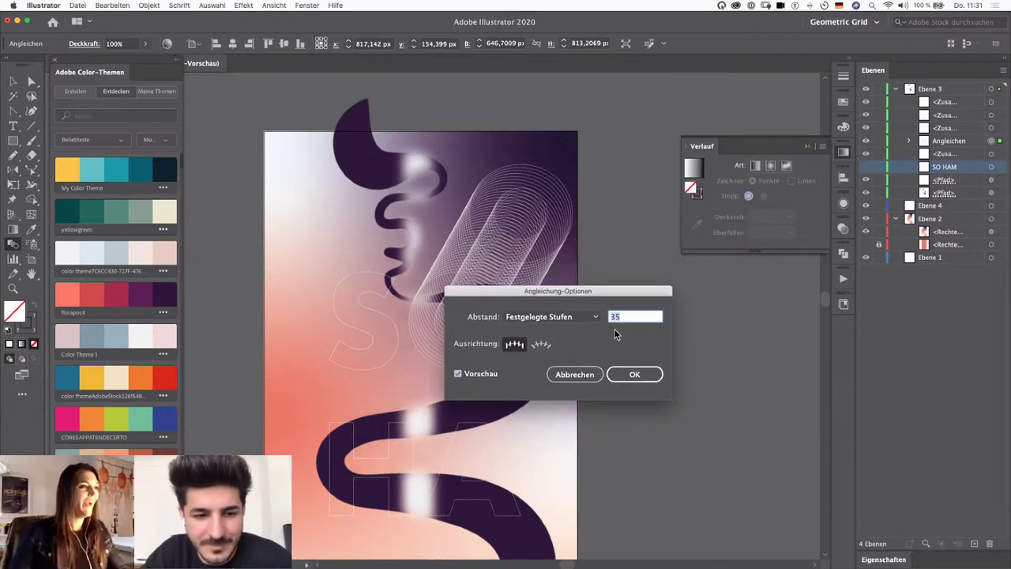
pyautogui.write('40')
pyautogui.press('Tab')
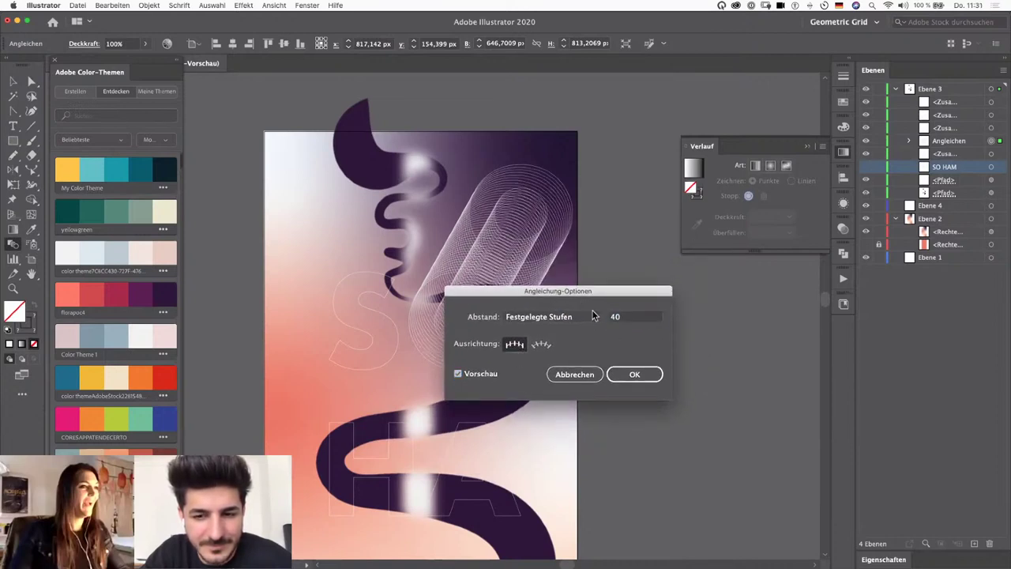
pyautogui.press('Tab')
pyautogui.write('100')
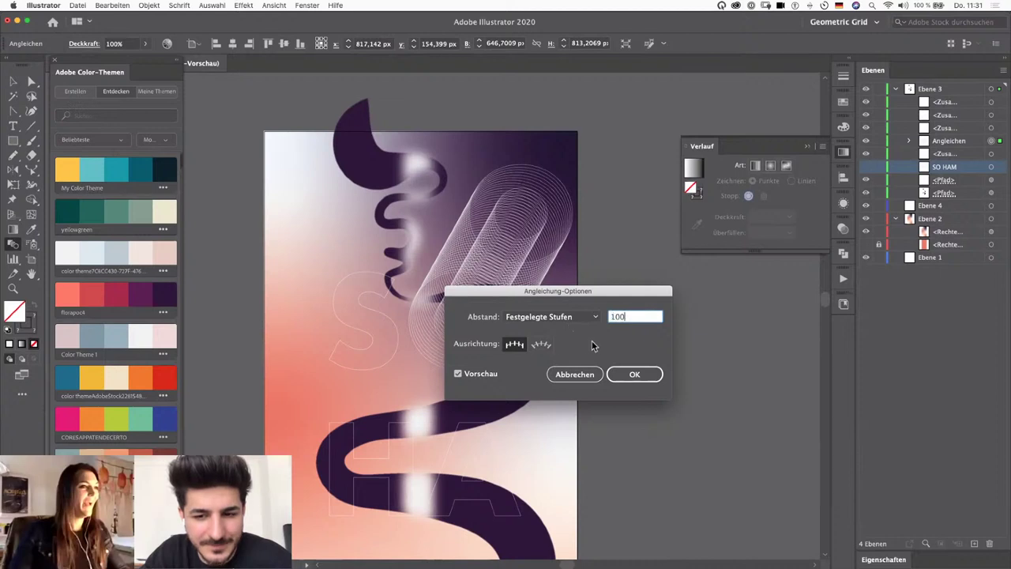
pyautogui.press('Tab')
pyautogui.press('Tab')
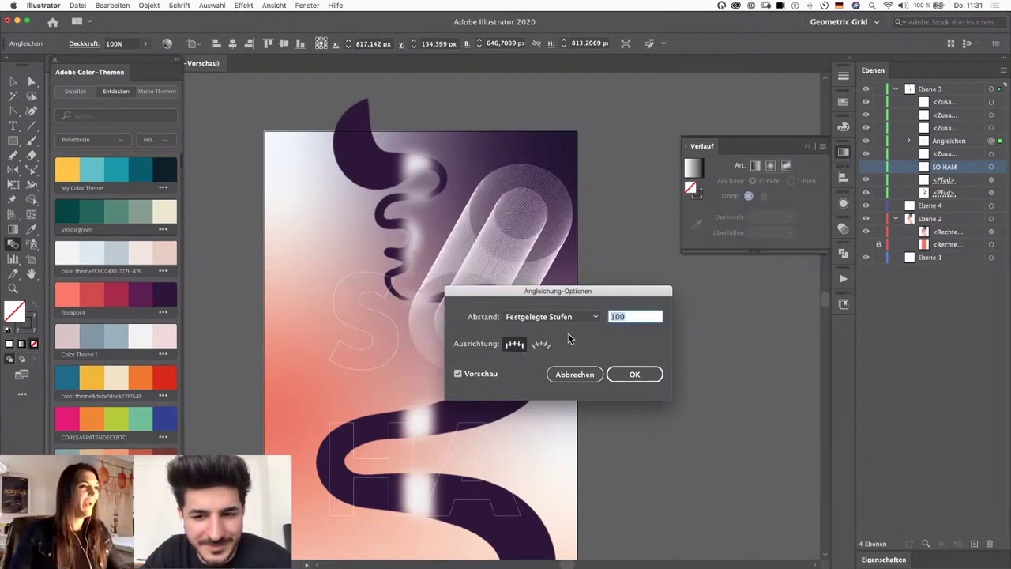
pyautogui.write('200')
pyautogui.press('Tab')
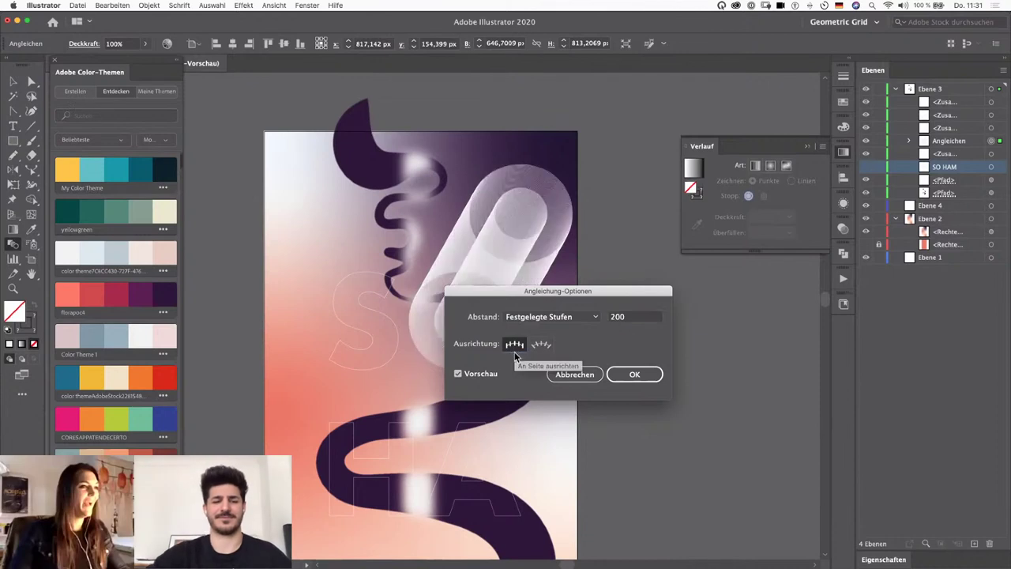
pyautogui.press('Tab')
pyautogui.write('40')
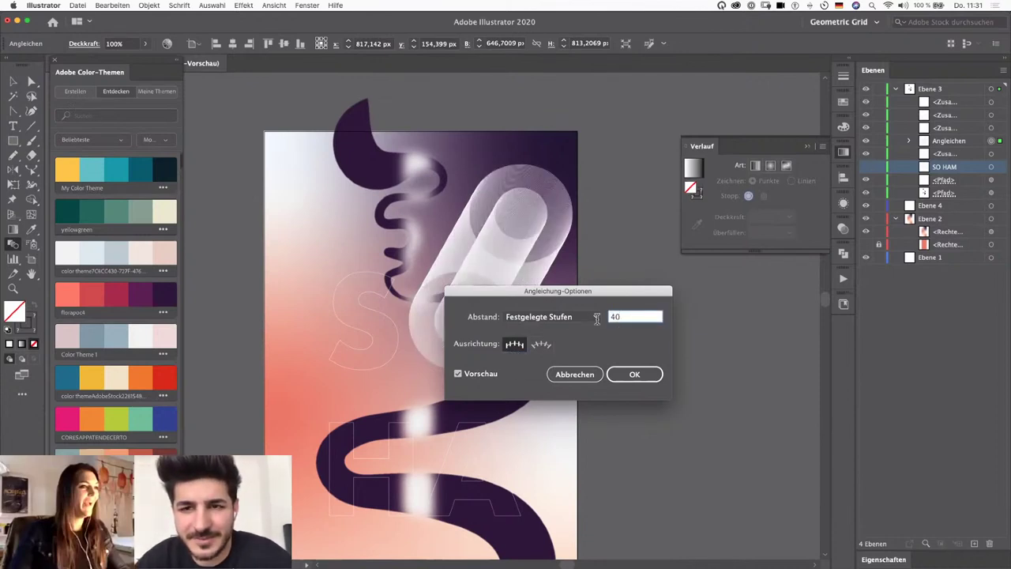
pyautogui.press('Tab')
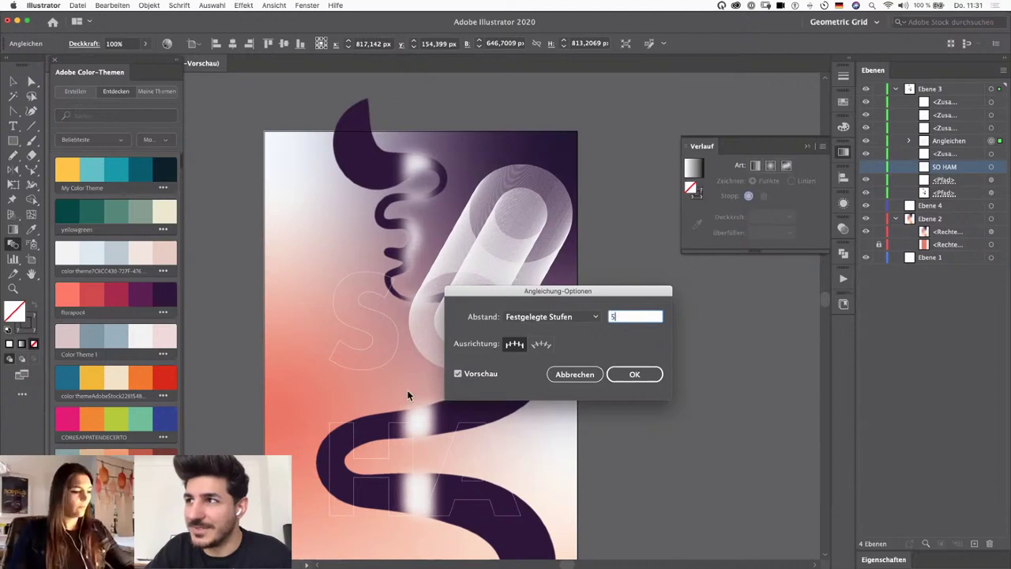
# Step: Set the O blend to 50 fixed steps, oriented to the page, and apply the blend options
pyautogui.write('50')
pyautogui.click(512, 348)
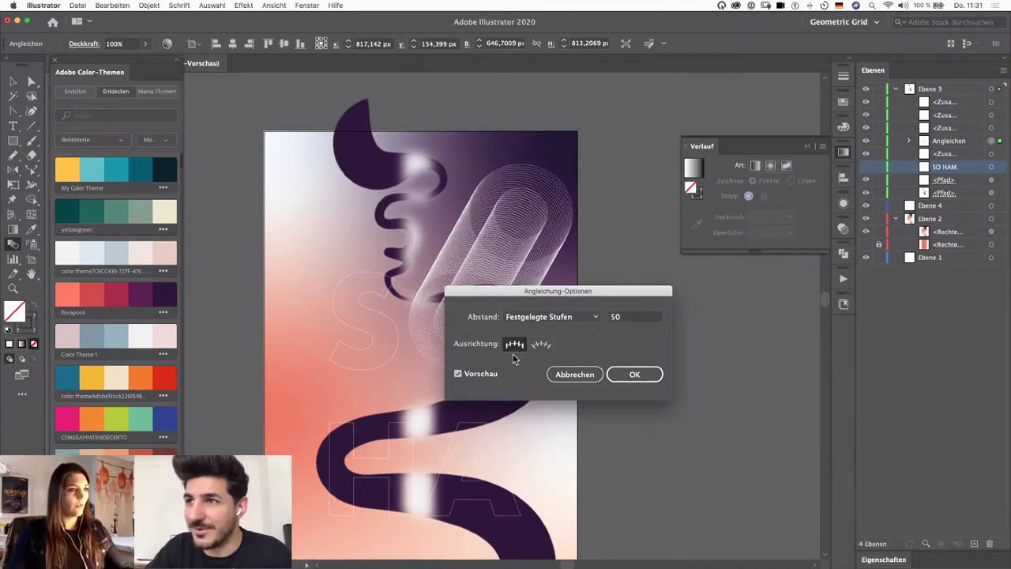
pyautogui.click(641, 377)
pyautogui.press('v')
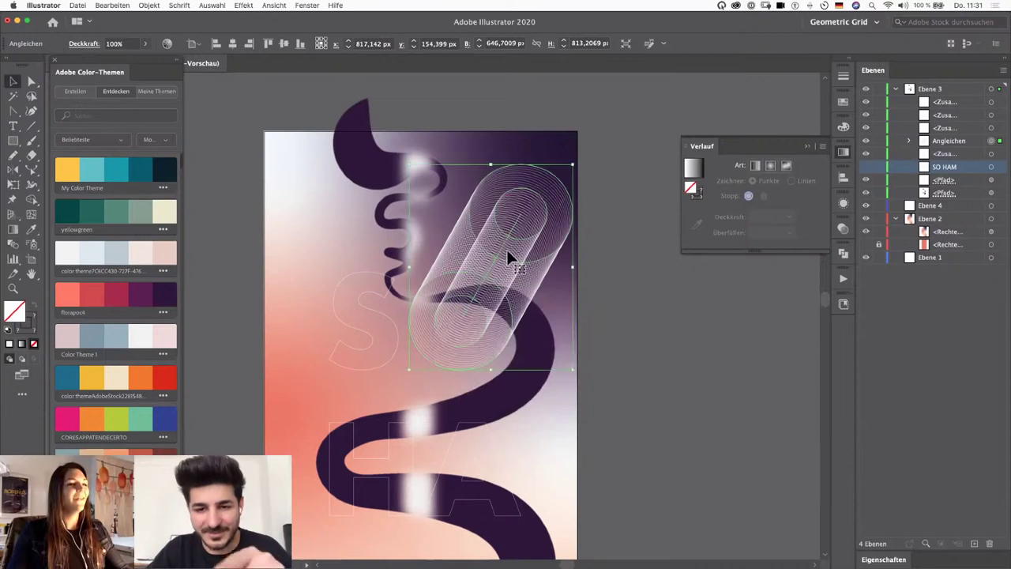
# Step: Bend the straight spine of the O blend into a curve by pulling direction handles out of its anchor points
pyautogui.press('a')
pyautogui.click(618, 331)
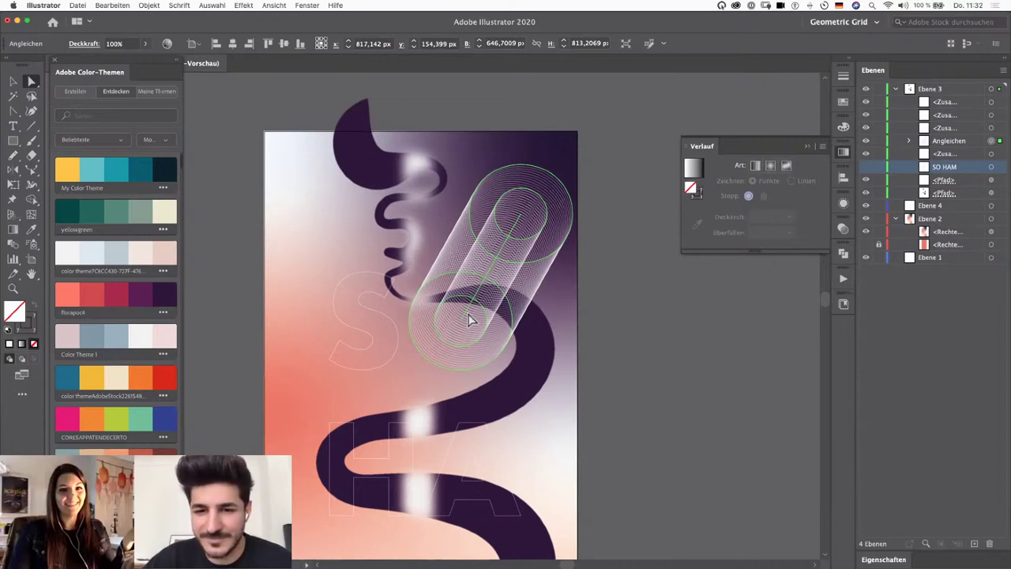
pyautogui.click(521, 216)
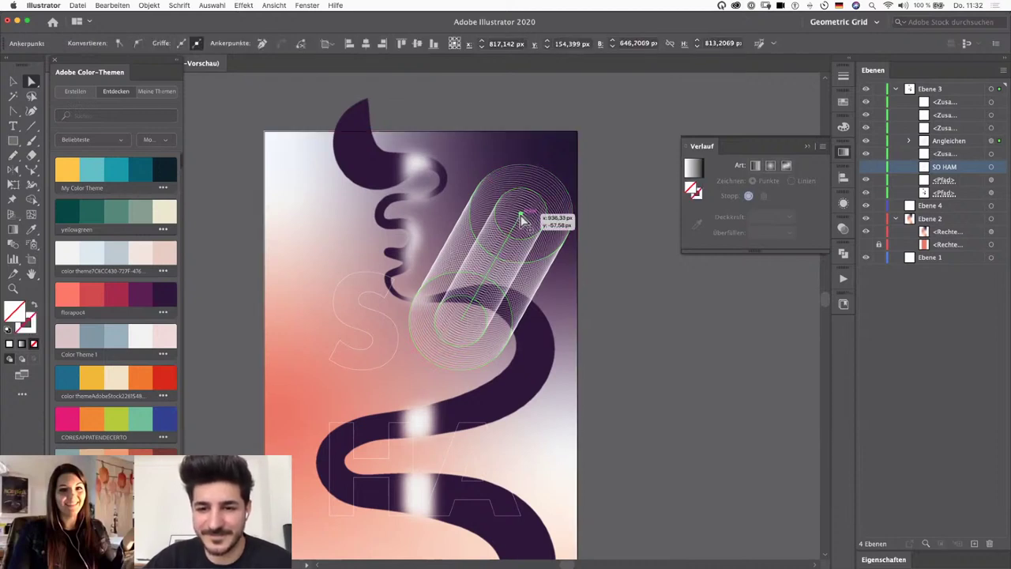
pyautogui.click(515, 226)
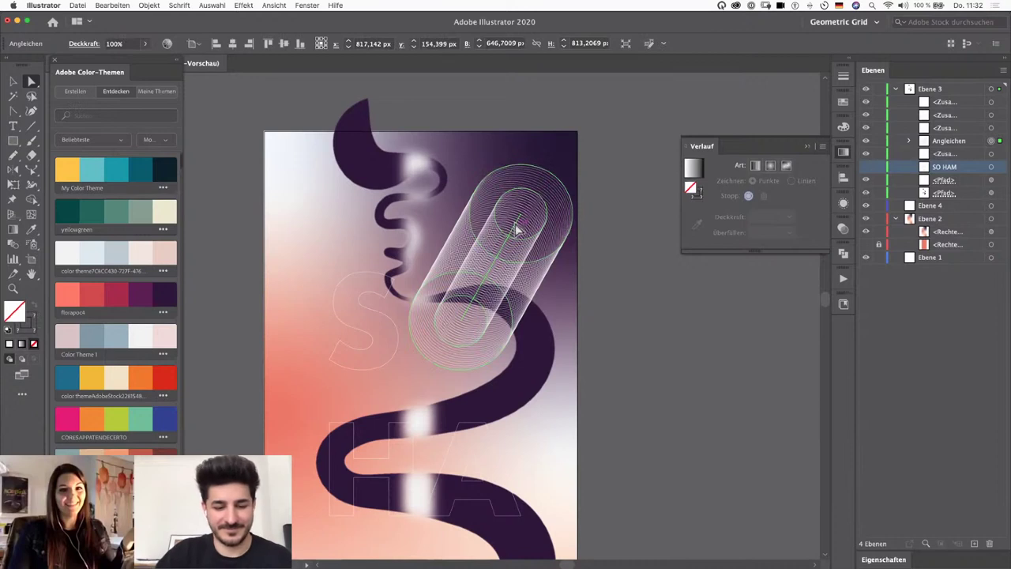
pyautogui.moveTo(516, 226); pyautogui.dragTo(521, 221)
pyautogui.click(524, 221)
pyautogui.click(522, 217)
pyautogui.keyDown('super'); pyautogui.click(524, 225); pyautogui.keyUp('super')
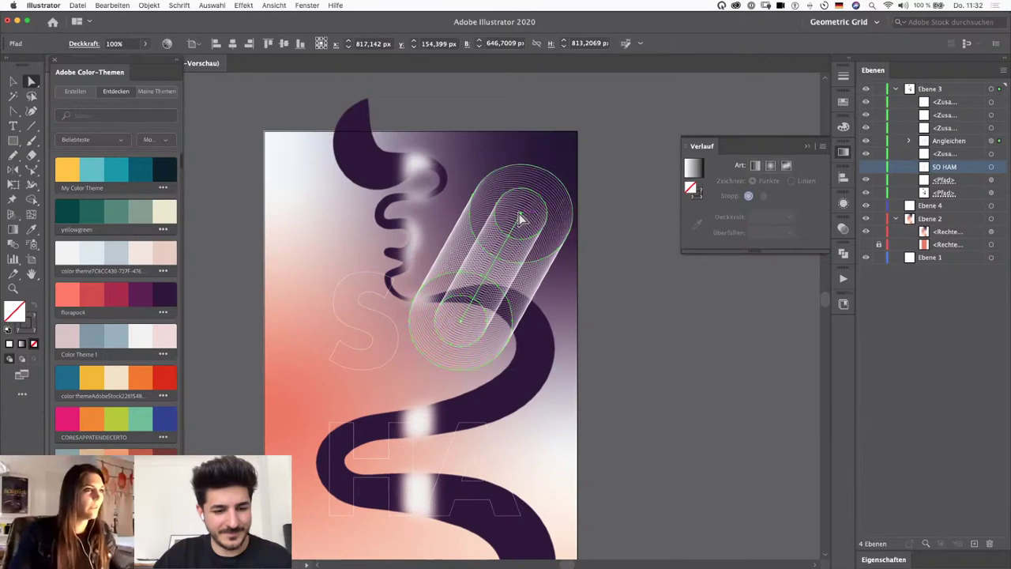
pyautogui.click(520, 215)
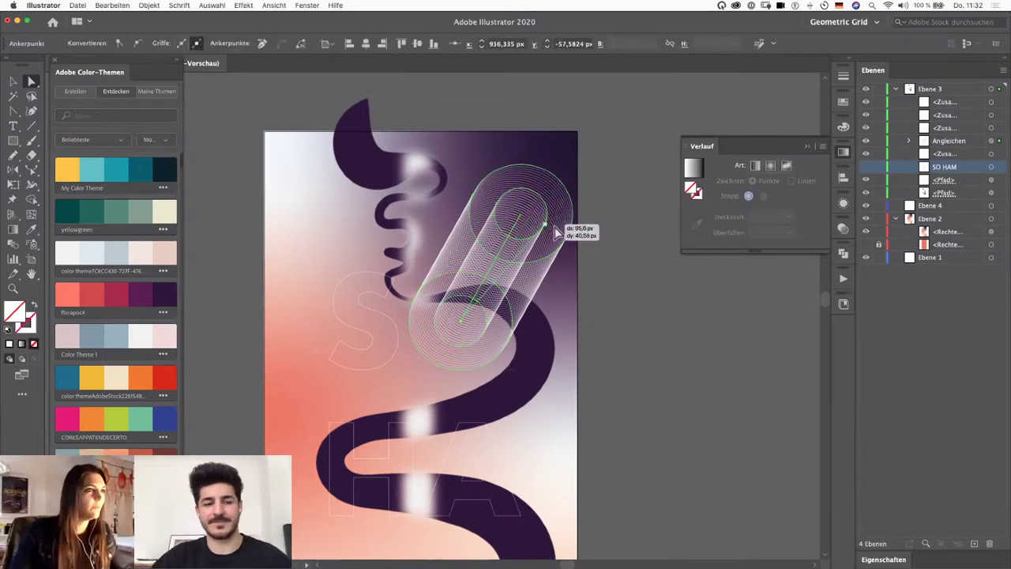
pyautogui.moveTo(553, 225); pyautogui.dragTo(515, 289)
pyautogui.hotkey('shift', 'c')
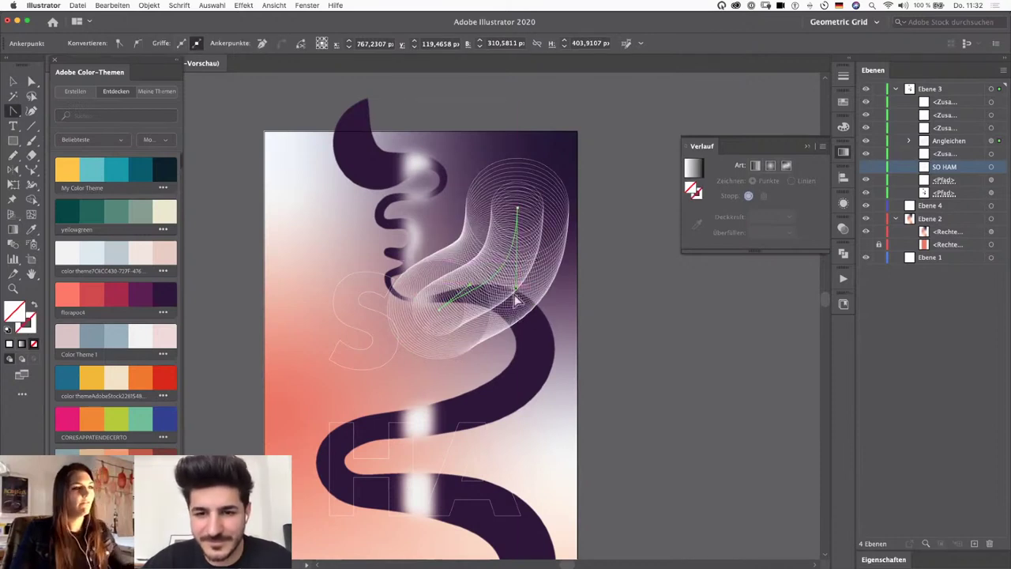
# Step: Move the blend spine's upper anchor point to about X 930.8 px, Y -178.3 px and adjust its handle so the curve bulges outward
pyautogui.press('a')
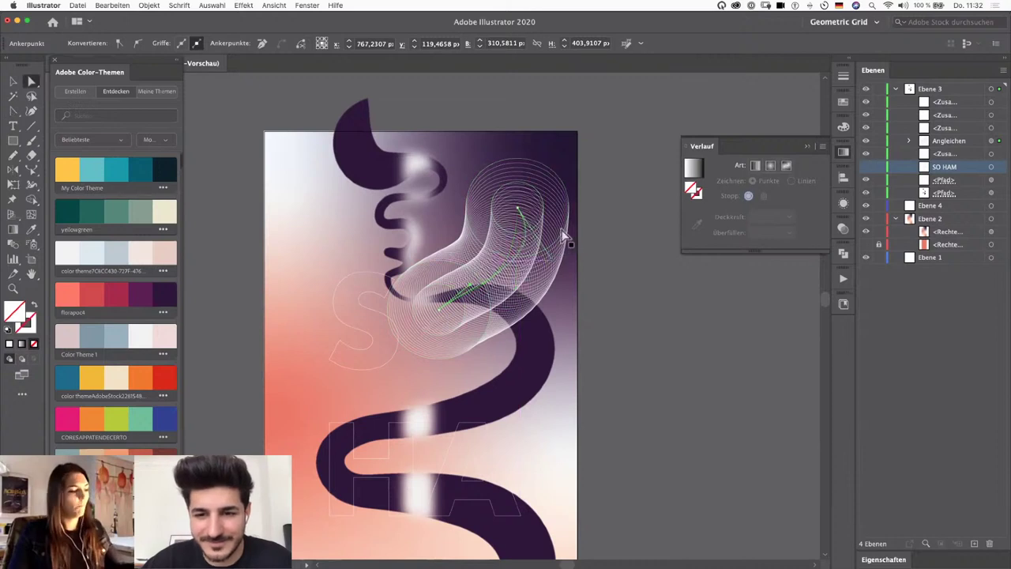
pyautogui.moveTo(518, 186)
pyautogui.mouseDown()
pyautogui.moveTo(545, 223)
pyautogui.moveTo(519, 183)
pyautogui.mouseUp()
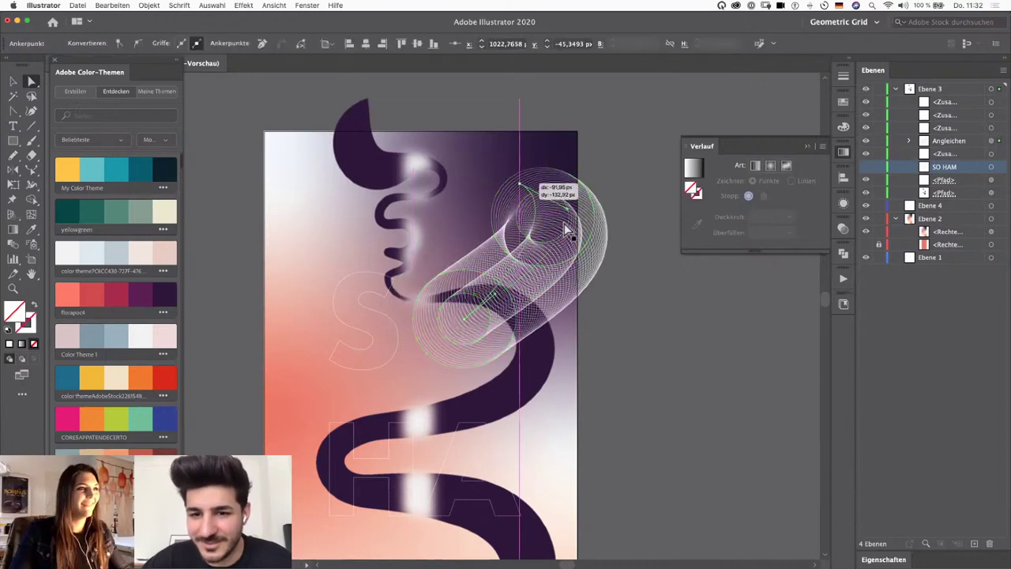
pyautogui.moveTo(553, 229); pyautogui.dragTo(575, 253)
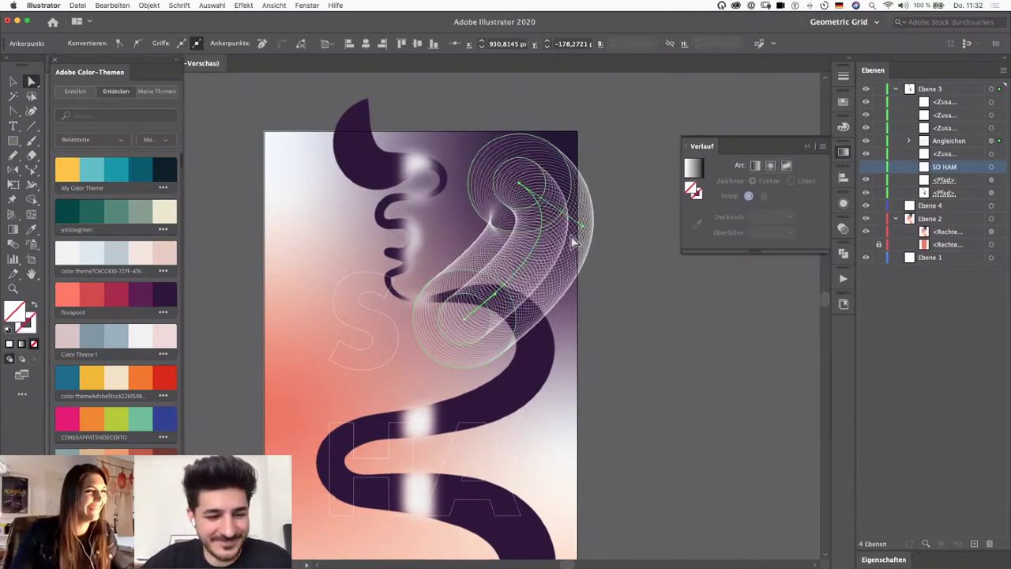
# Step: Isolate the blend, scale its upper O down to less than half its size around its centre, and leave isolation
pyautogui.press('v')
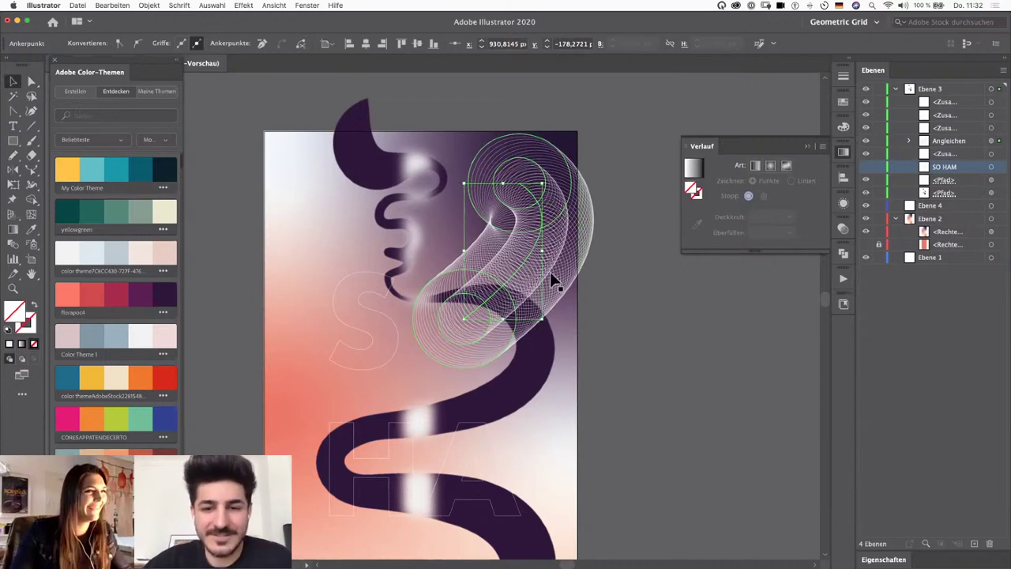
pyautogui.click(553, 154)
pyautogui.doubleClick(555, 153)
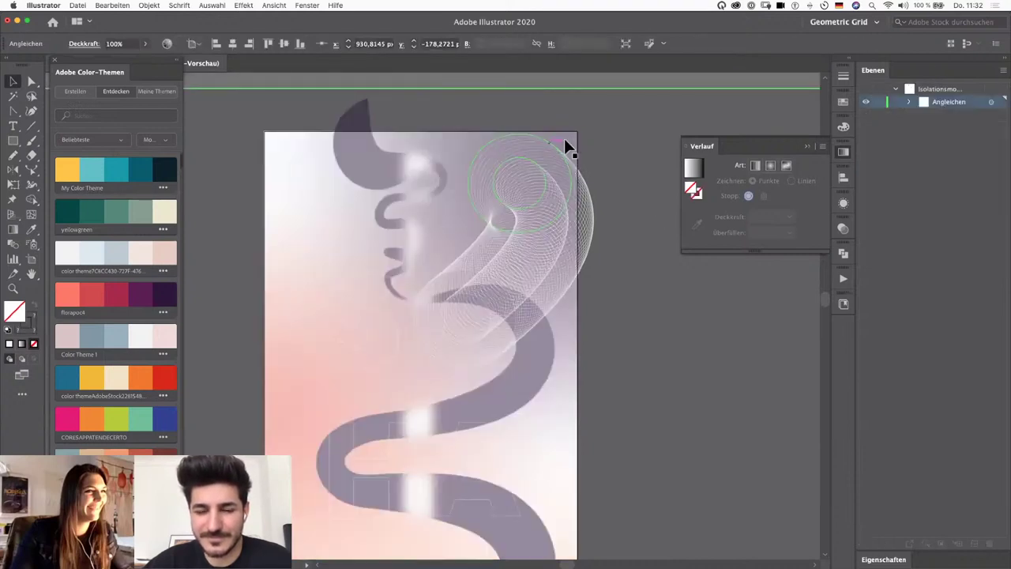
pyautogui.click(563, 145)
pyautogui.moveTo(568, 140); pyautogui.dragTo(540, 166)
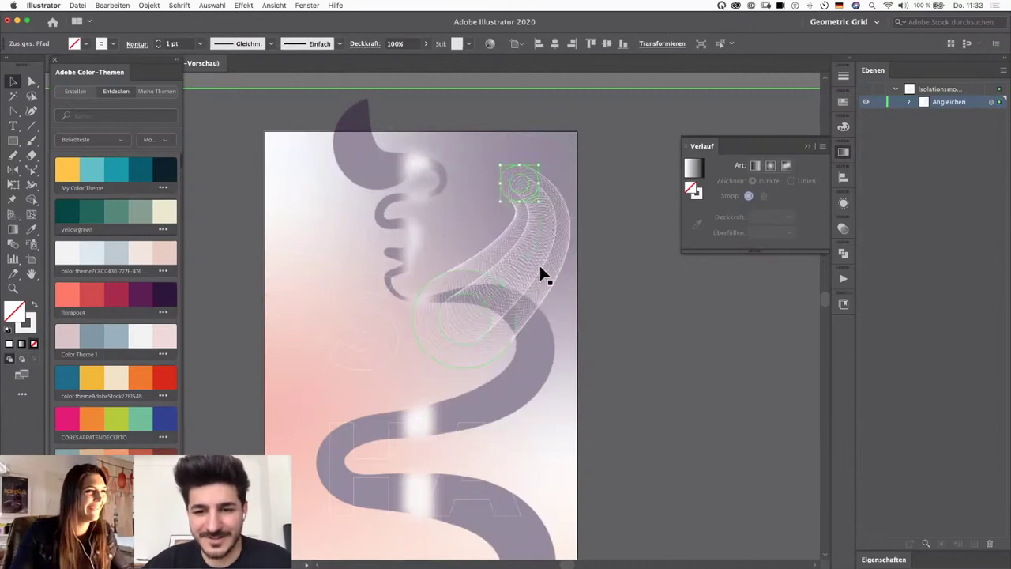
pyautogui.click(632, 245)
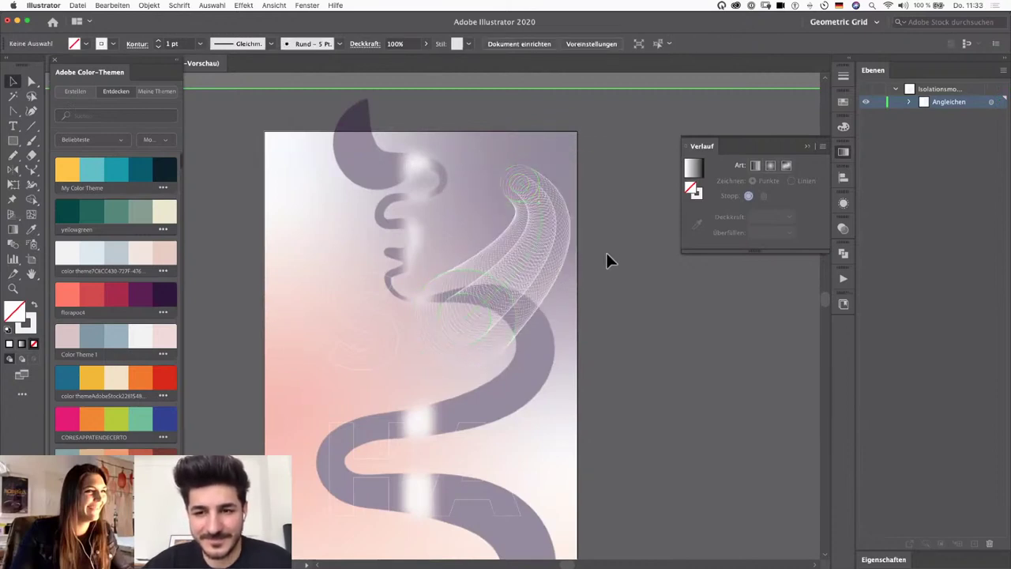
pyautogui.doubleClick(606, 251)
# Step: Apply a Gaußscher Weichzeichner with a radius of about 12.36 pixels to the O blend
pyautogui.click(516, 233)
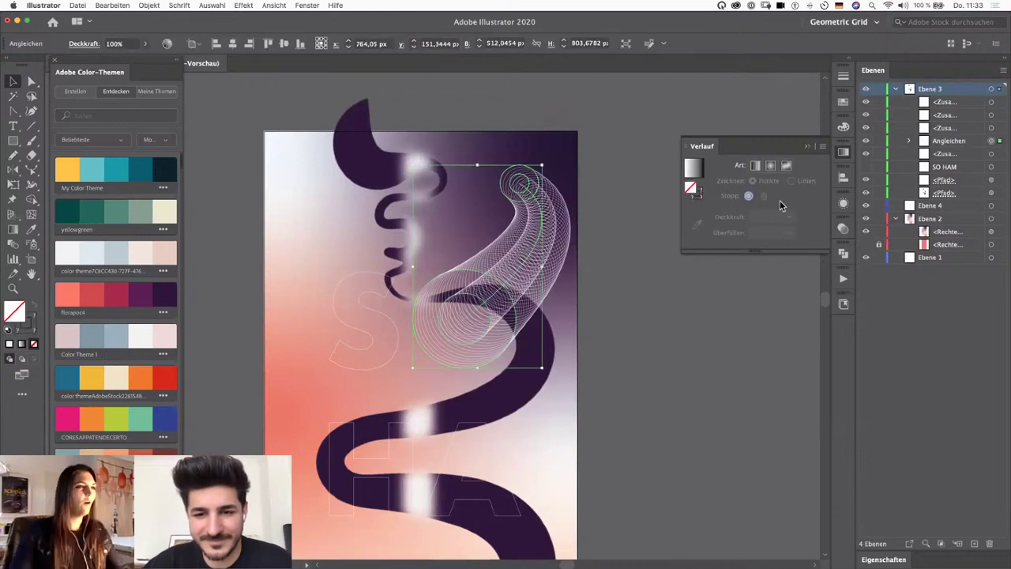
pyautogui.click(243, 6)
pyautogui.moveTo(363, 235)
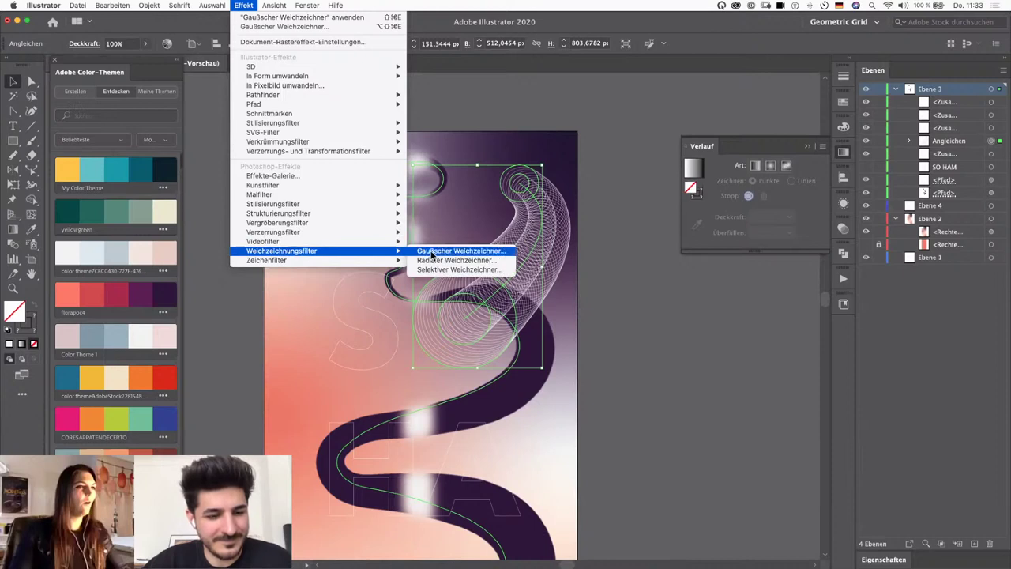
pyautogui.click(462, 250)
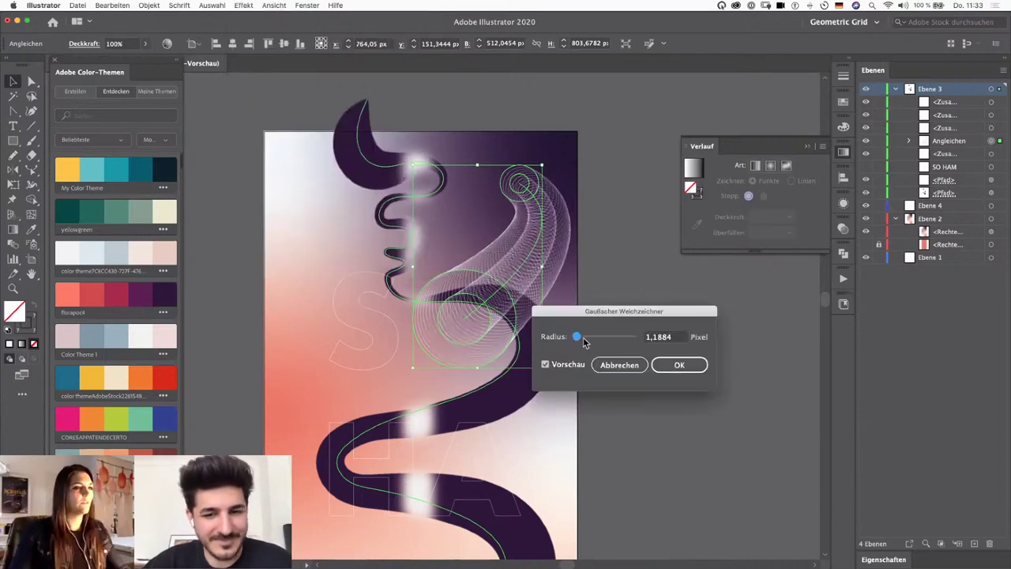
pyautogui.moveTo(577, 337); pyautogui.dragTo(600, 344)
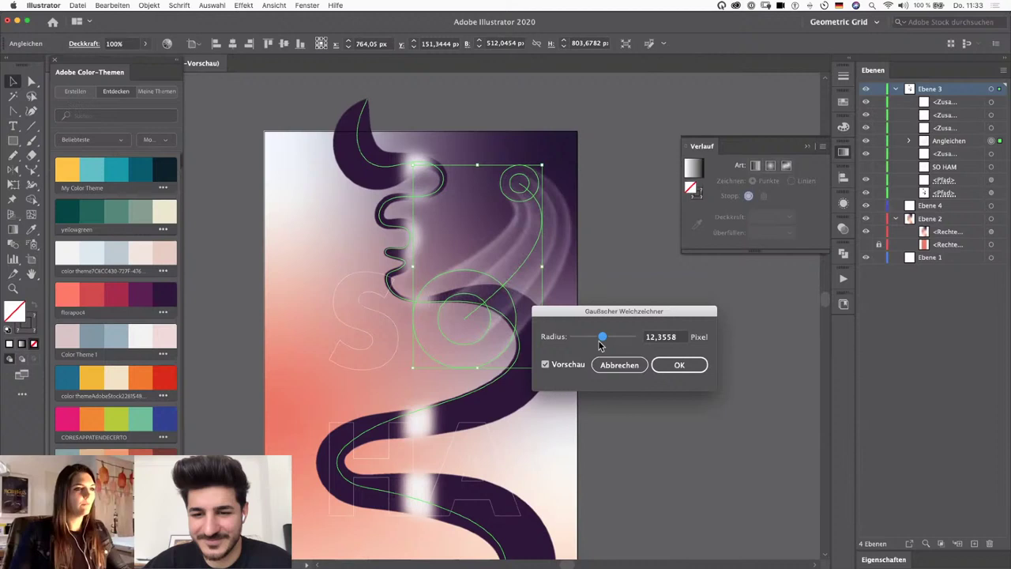
pyautogui.click(675, 368)
pyautogui.click(683, 317)
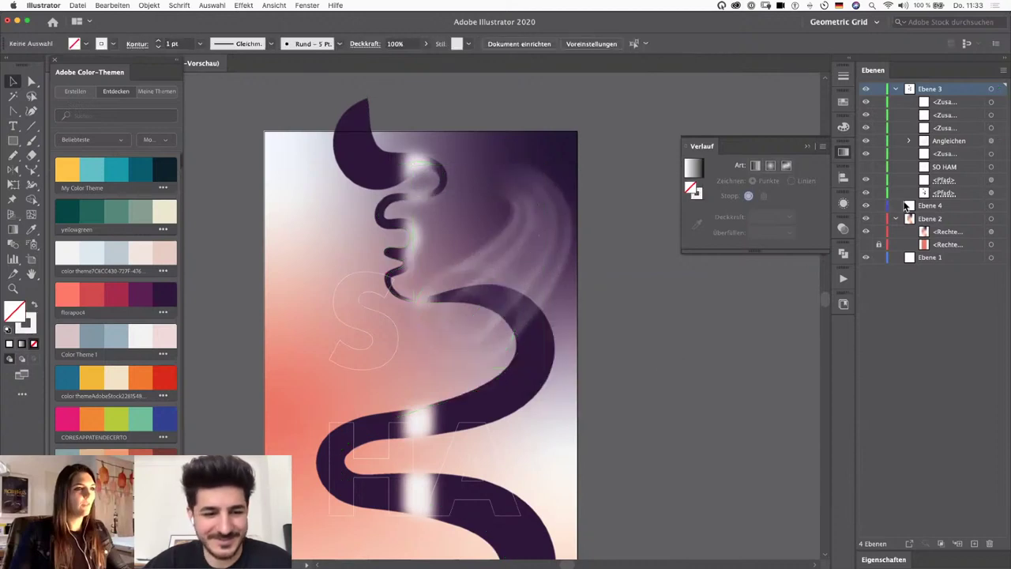
# Step: Show the hidden solid SO HAM text again and check the whole poster
pyautogui.click(866, 167)
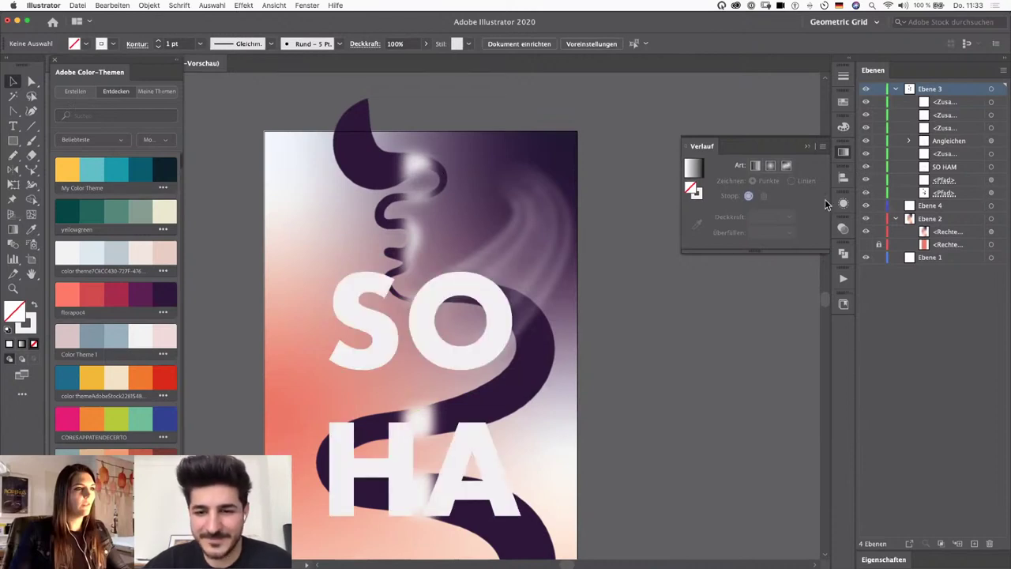
pyautogui.scroll(-3, 435, 377)
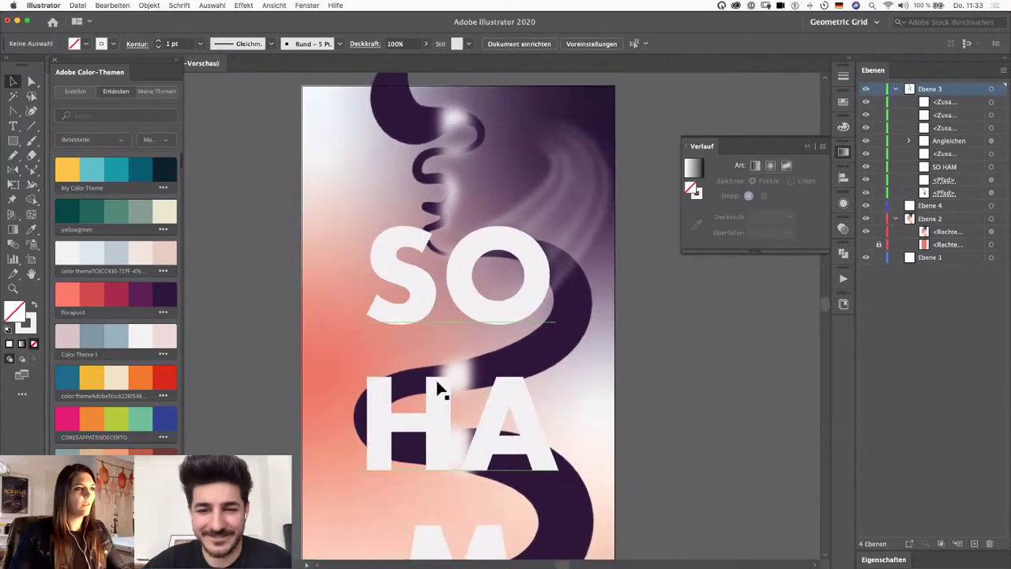
pyautogui.press('super+minus')
pyautogui.scroll(-3, 585, 330)
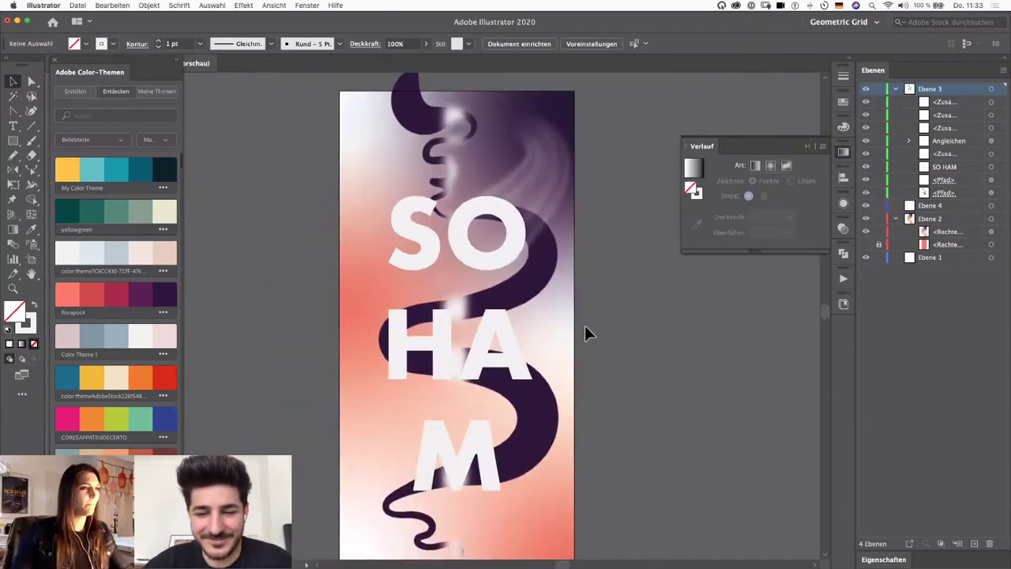
pyautogui.click(916, 307)
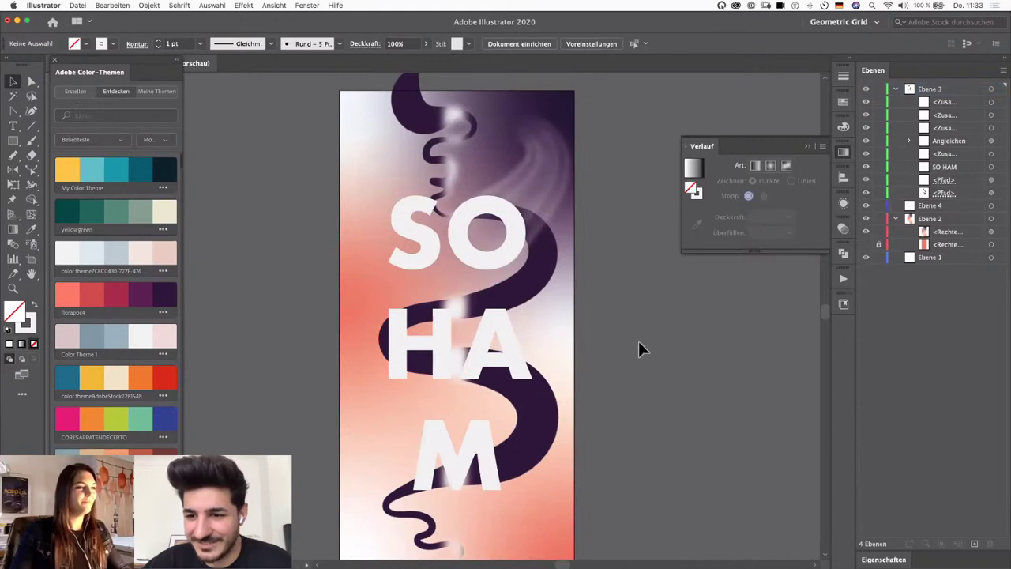
# Step: Examine the blurred O blend and how its smoke effect looks around the solid SO lettering
pyautogui.click(989, 142)
pyautogui.scroll(-2, 612, 261)
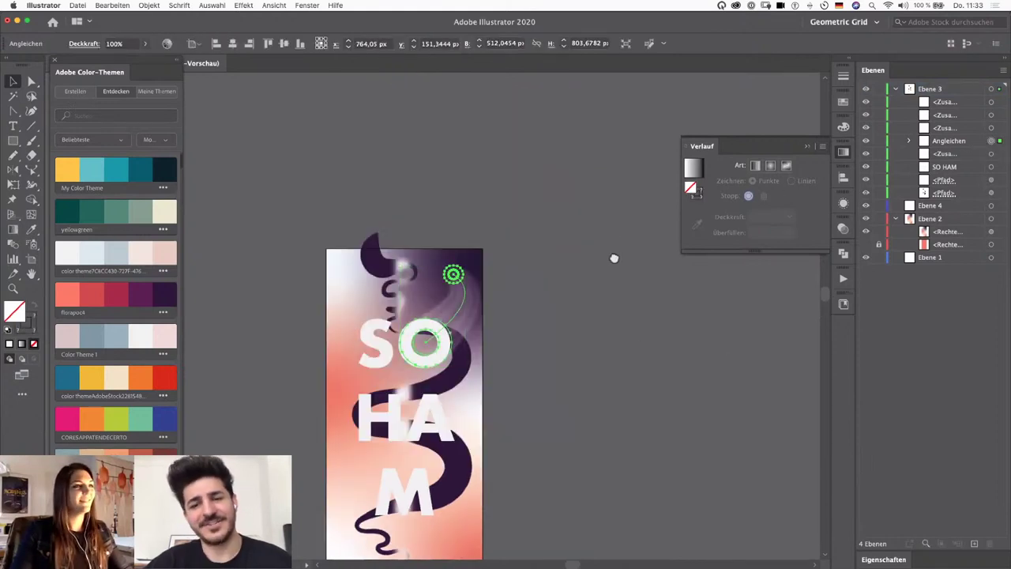
pyautogui.click(593, 321)
pyautogui.press('super+plus')
pyautogui.press('super+plus')
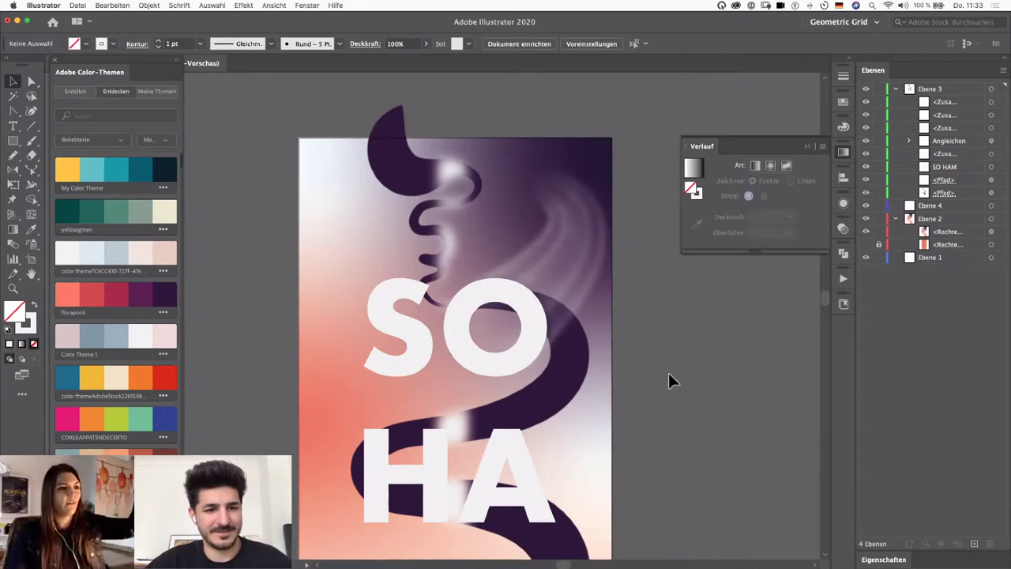
pyautogui.scroll(-1, 663, 386)
pyautogui.moveTo(664, 365); pyautogui.dragTo(705, 357)
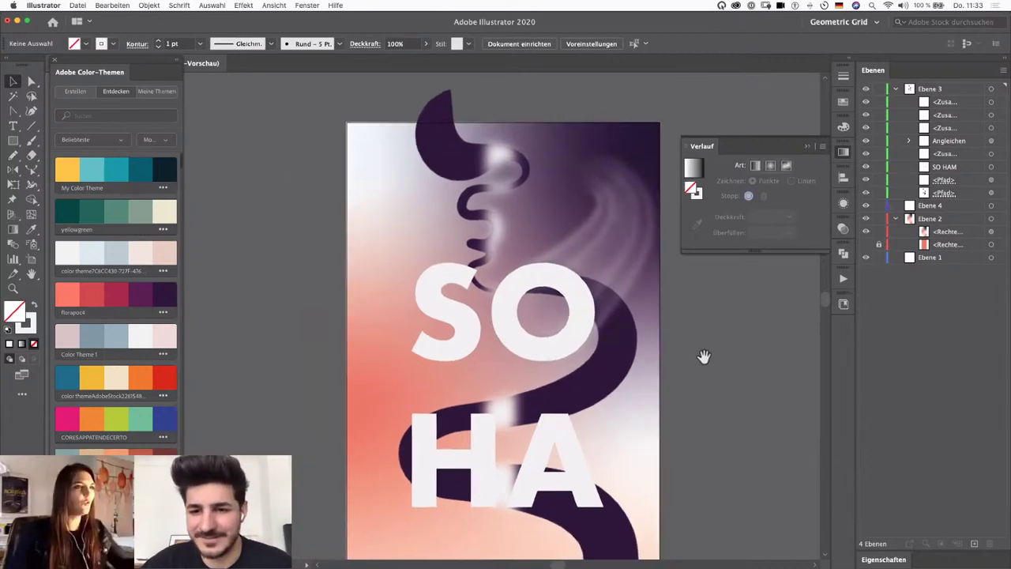
# Step: Hide the solid SO HAM text and place a copy of the outlined M above and to the left of the original
pyautogui.scroll(-5, 695, 419)
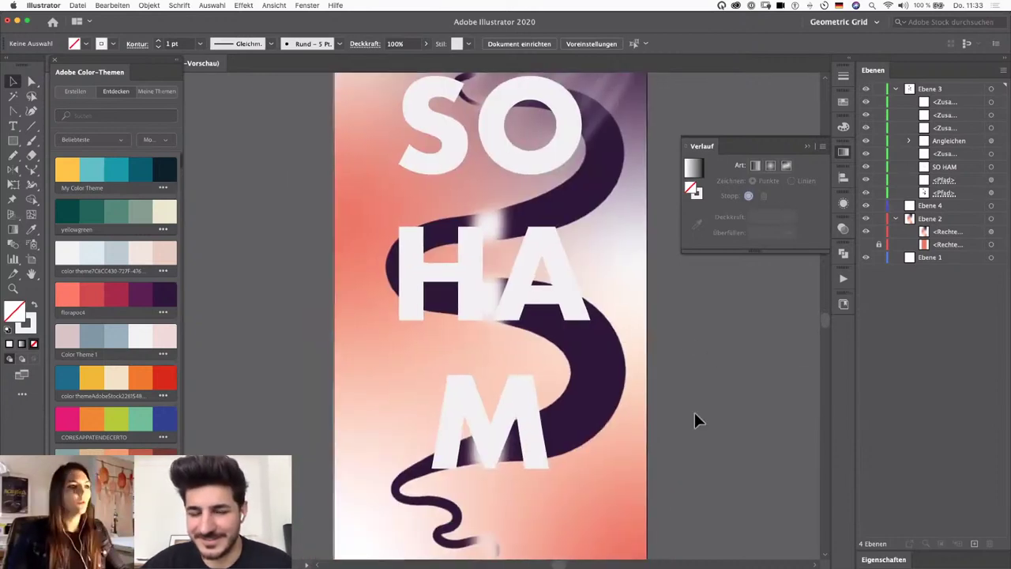
pyautogui.hscroll(-2, 632, 371)
pyautogui.click(526, 366)
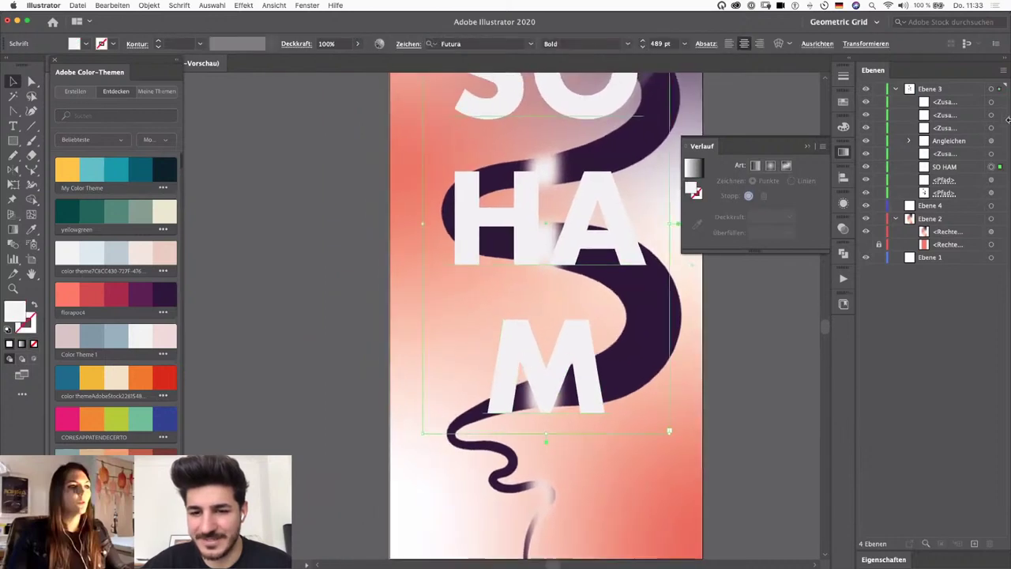
pyautogui.click(865, 167)
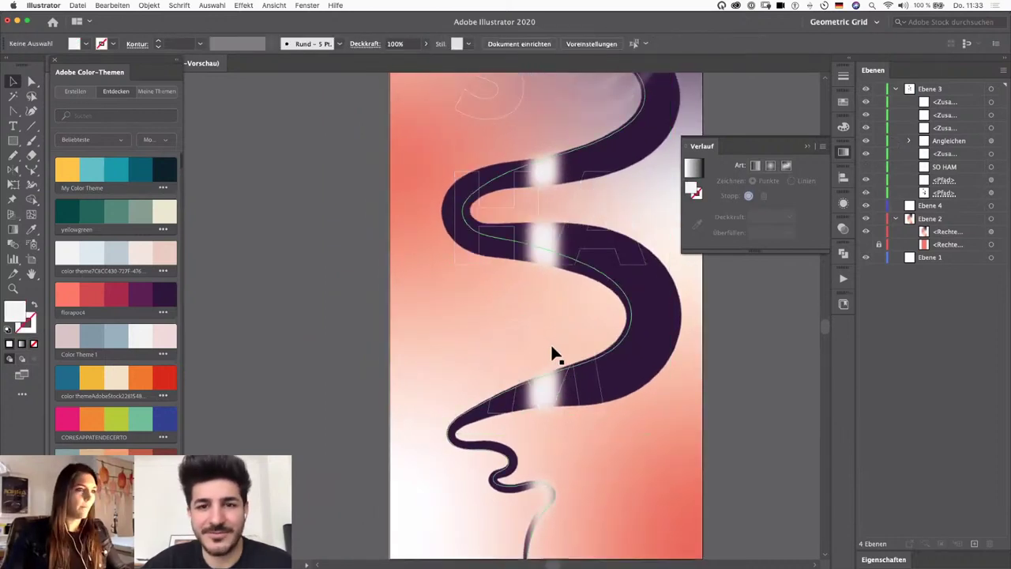
pyautogui.click(565, 364)
pyautogui.moveTo(564, 363); pyautogui.dragTo(432, 294)
pyautogui.keyDown('shift'); pyautogui.click(499, 330); pyautogui.keyUp('shift')
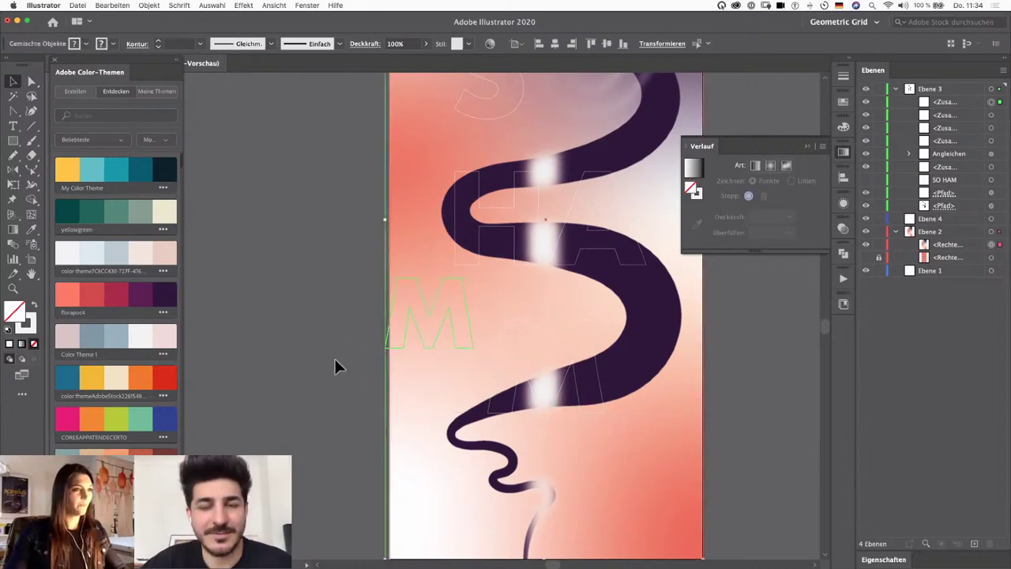
# Step: Lock the freeform gradient background rectangle and create a blend between the two outlined Ms
pyautogui.click(443, 392)
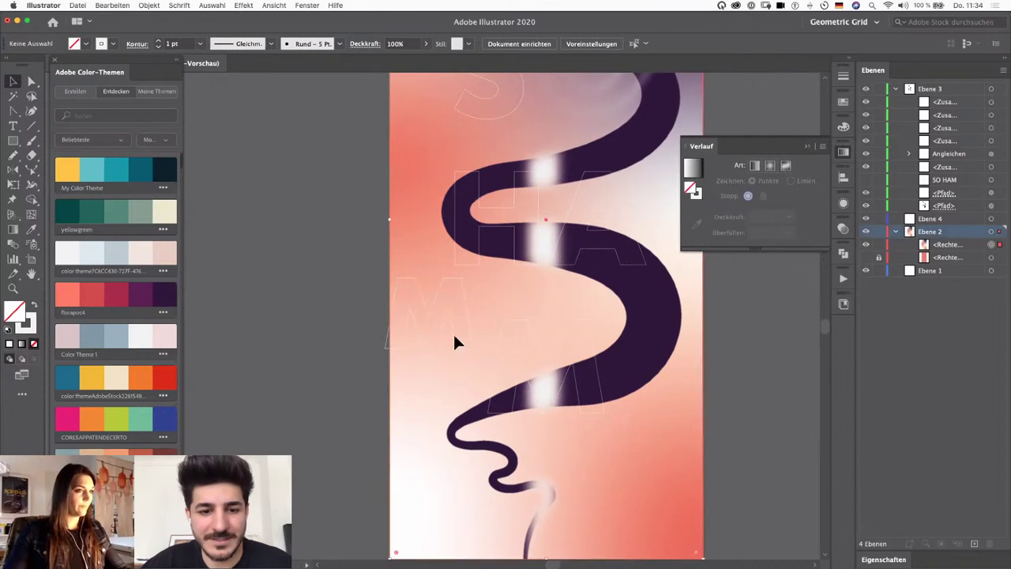
pyautogui.press('super+2')
pyautogui.moveTo(387, 274); pyautogui.dragTo(506, 377)
pyautogui.press('super+alt+b')
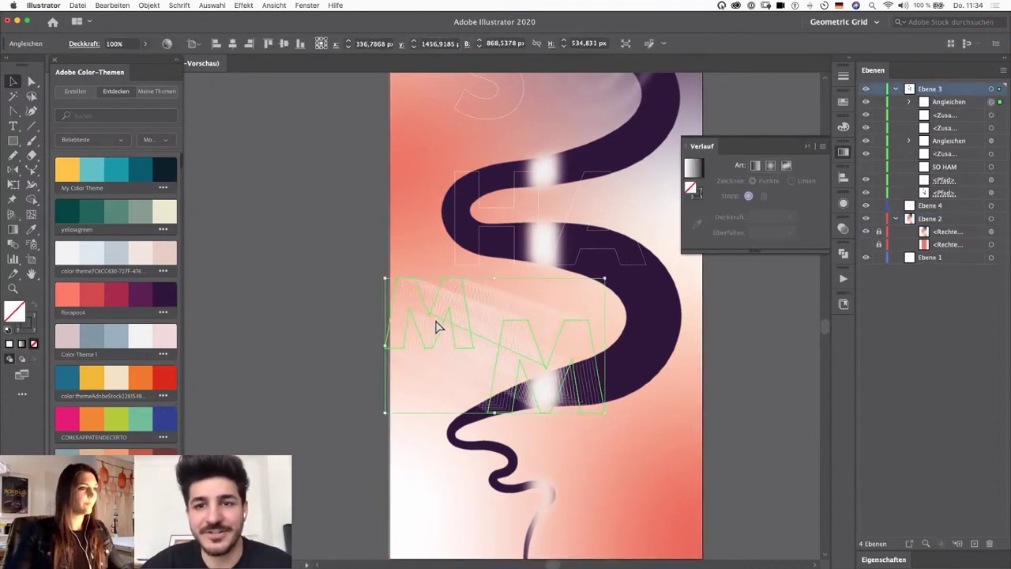
# Step: Bend the straight spine of the M blend into a curve bulging down and to the left
pyautogui.press('a')
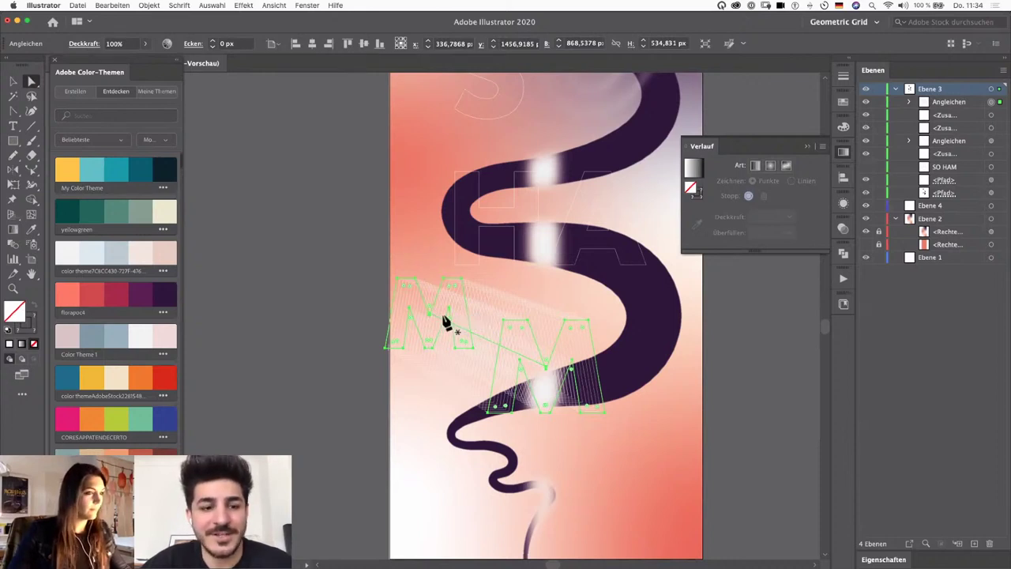
pyautogui.press('p')
pyautogui.moveTo(439, 319); pyautogui.dragTo(435, 394)
pyautogui.press('v')
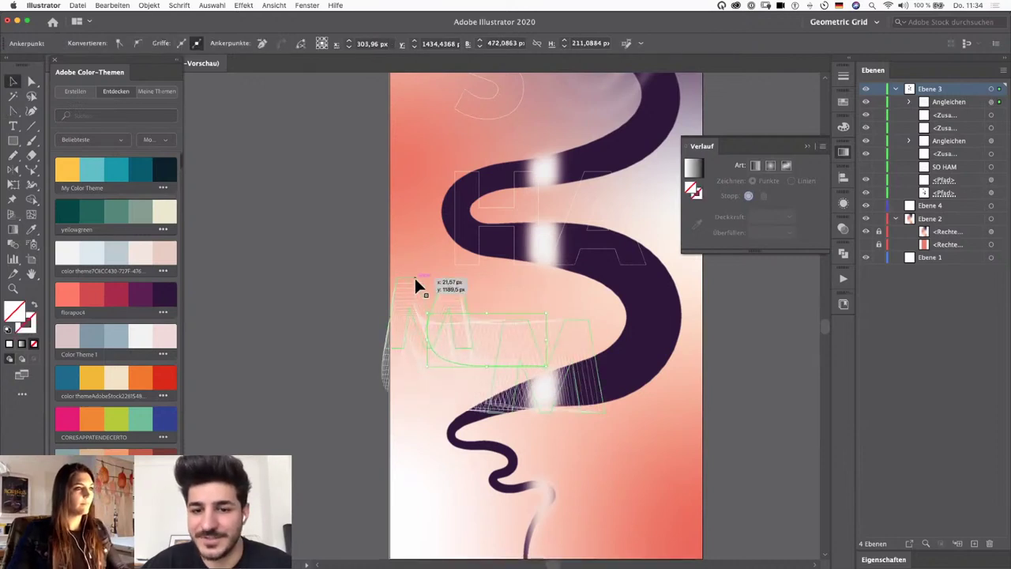
# Step: Isolate the M blend, scale its upper M down to about three quarters around its centre, and leave isolation
pyautogui.doubleClick(414, 277)
pyautogui.click(460, 283)
pyautogui.moveTo(474, 277); pyautogui.dragTo(437, 296)
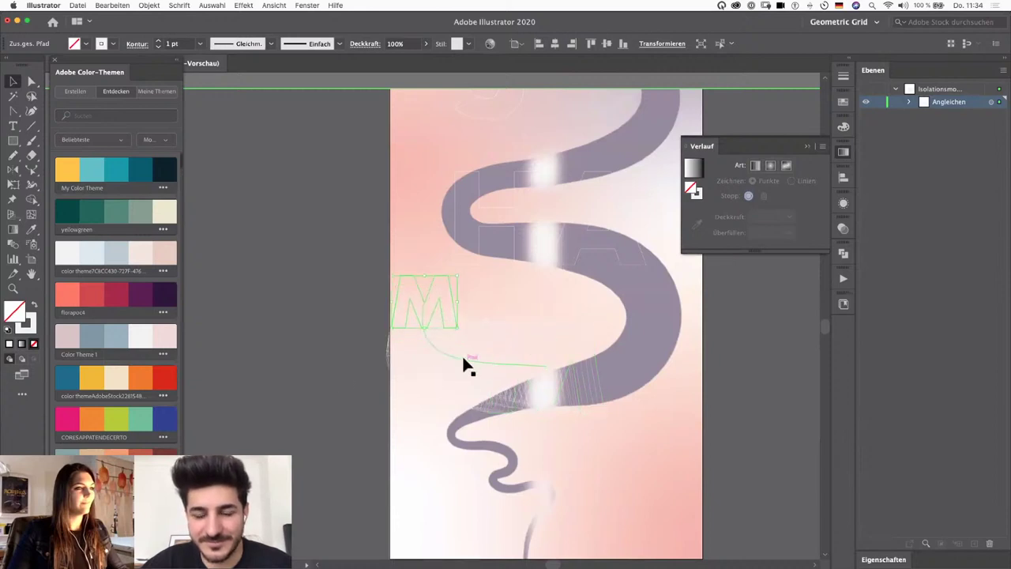
pyautogui.click(329, 398)
pyautogui.click(531, 334)
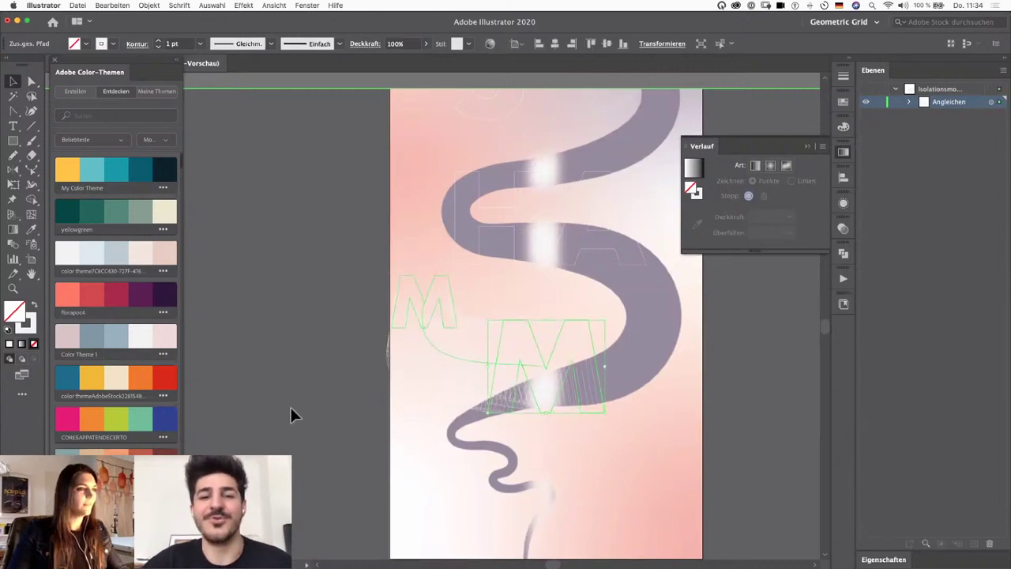
pyautogui.click(291, 406)
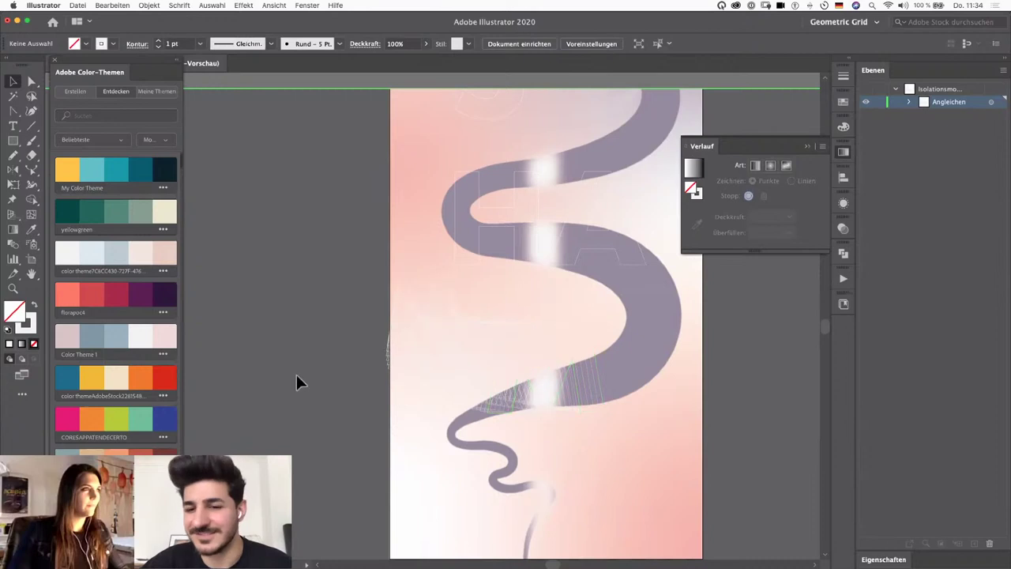
pyautogui.press('Escape')
# Step: Apply a Gaußscher Weichzeichner to the M blend and set its radius to about 6.02 pixels
pyautogui.click(508, 334)
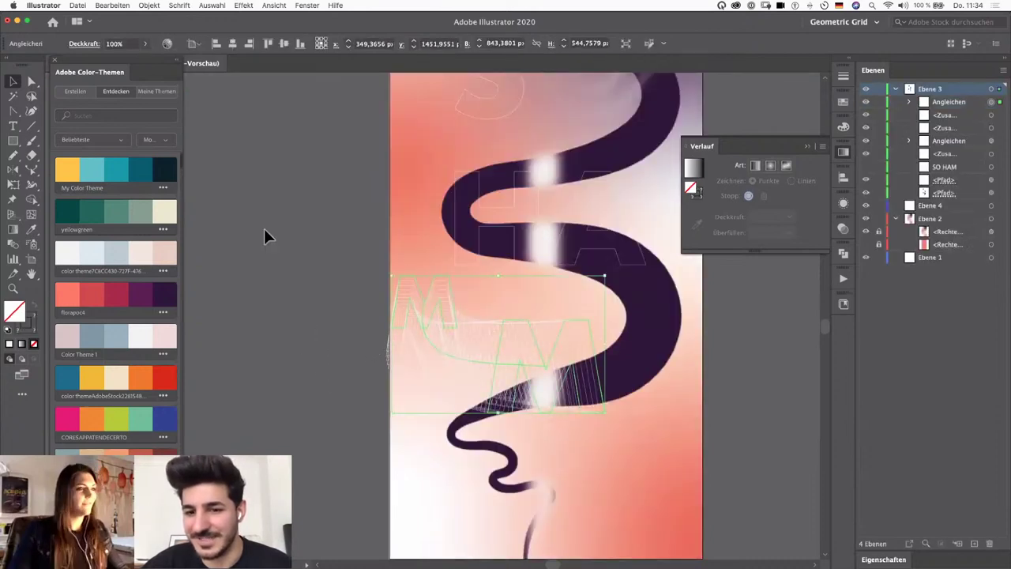
pyautogui.click(843, 203)
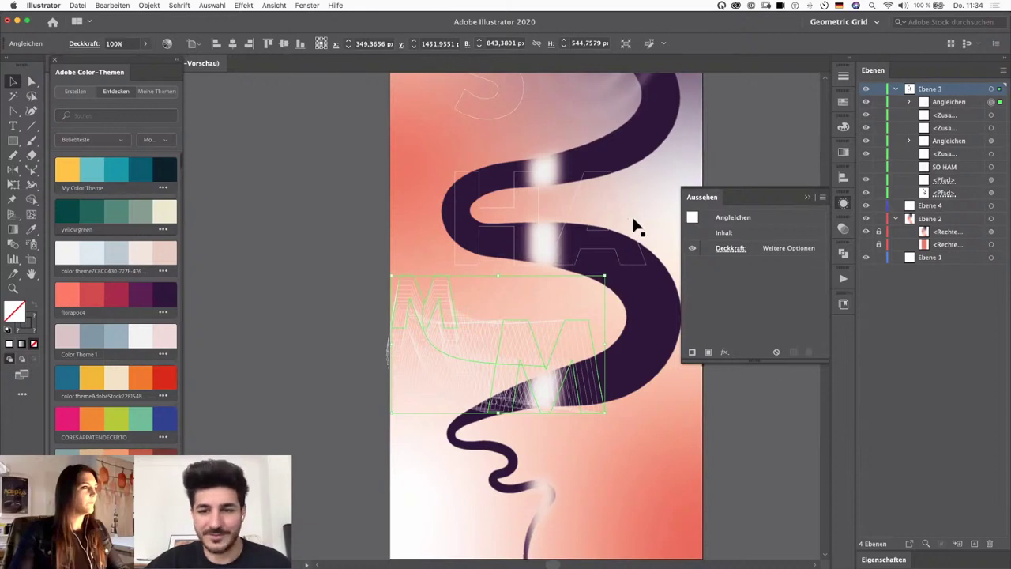
pyautogui.click(243, 6)
pyautogui.click(255, 19)
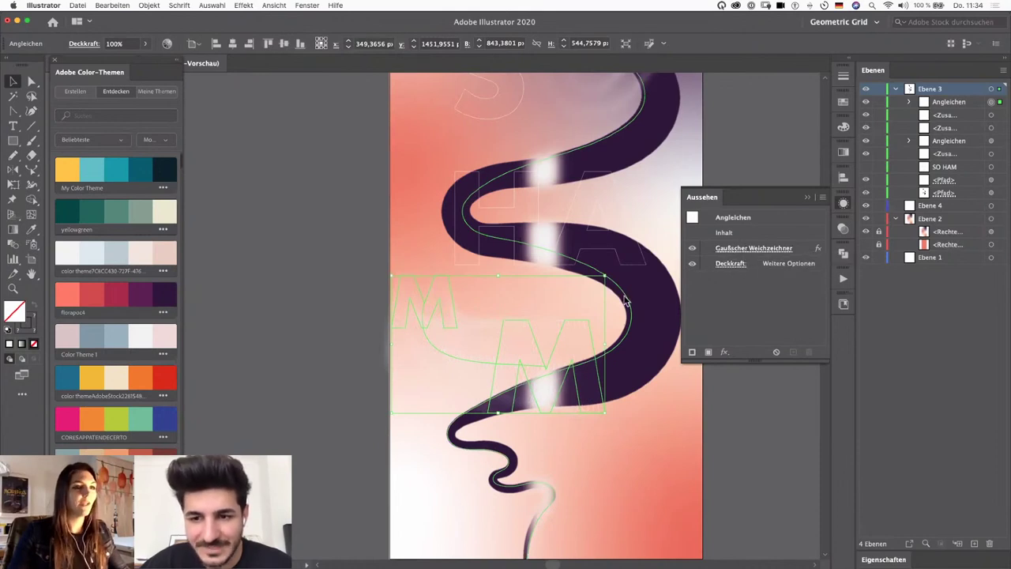
pyautogui.click(742, 249)
pyautogui.moveTo(603, 336)
pyautogui.mouseDown()
pyautogui.moveTo(587, 349)
pyautogui.moveTo(587, 340)
pyautogui.mouseUp()
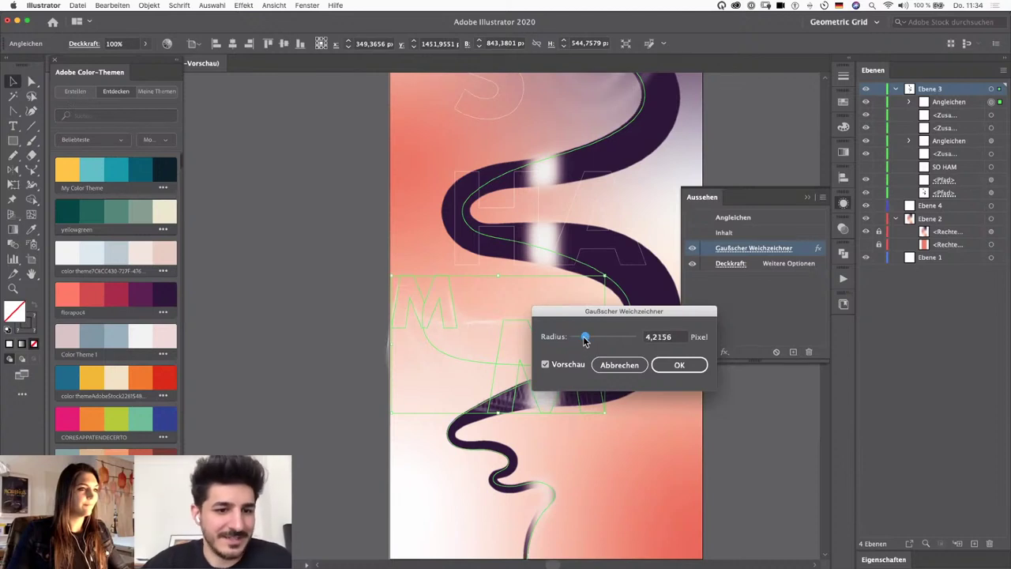
pyautogui.click(675, 364)
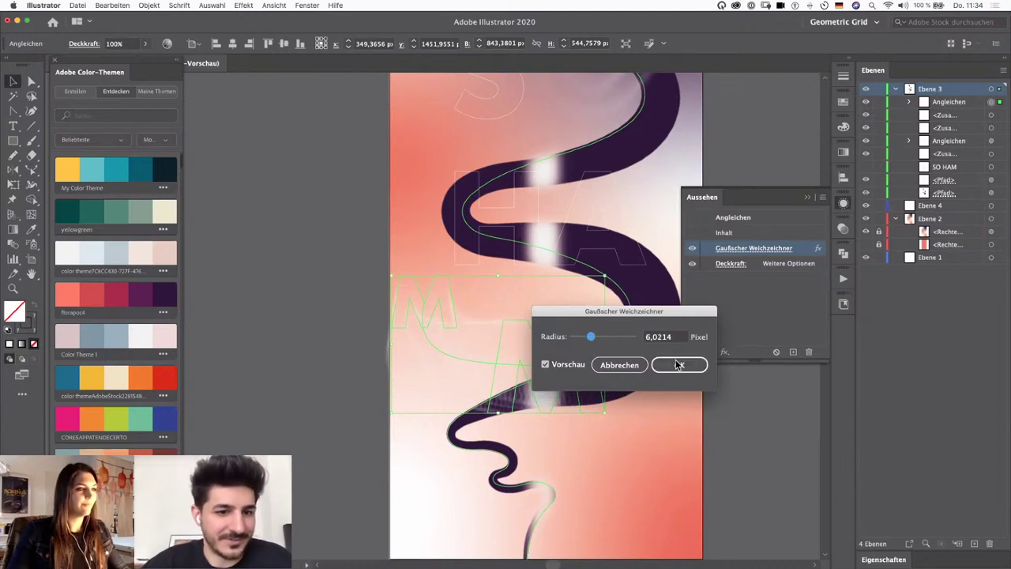
pyautogui.click(805, 197)
pyautogui.click(762, 348)
# Step: Show the solid SO HAM text again and check how the blurred M blend works within the whole poster
pyautogui.press('super+minus')
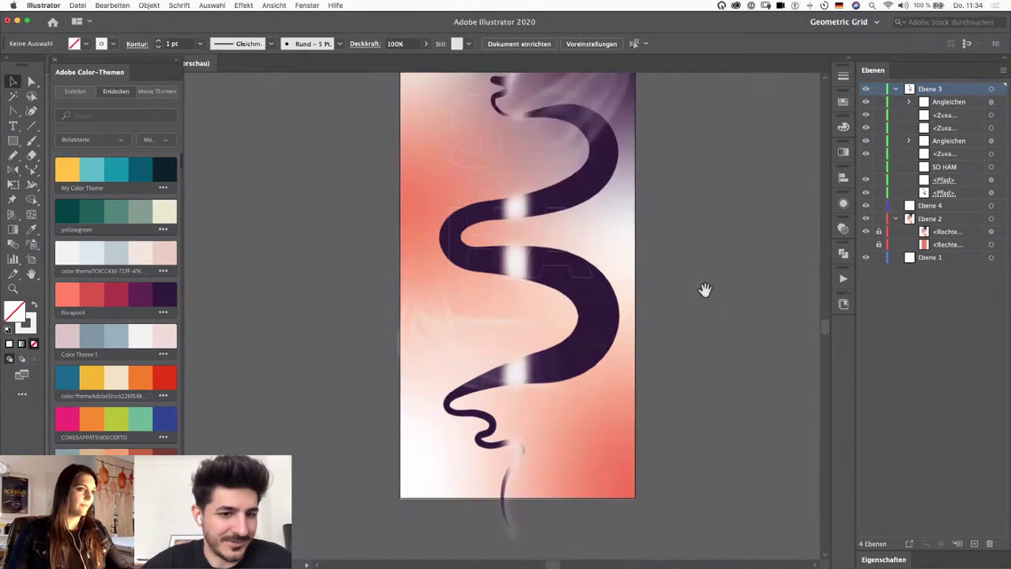
pyautogui.moveTo(704, 290); pyautogui.dragTo(706, 354)
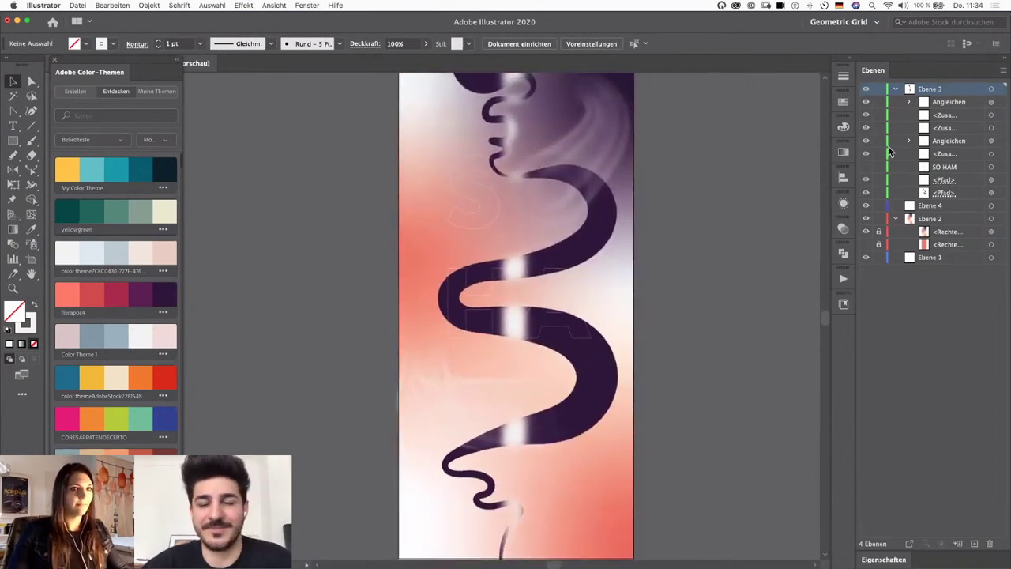
pyautogui.click(866, 166)
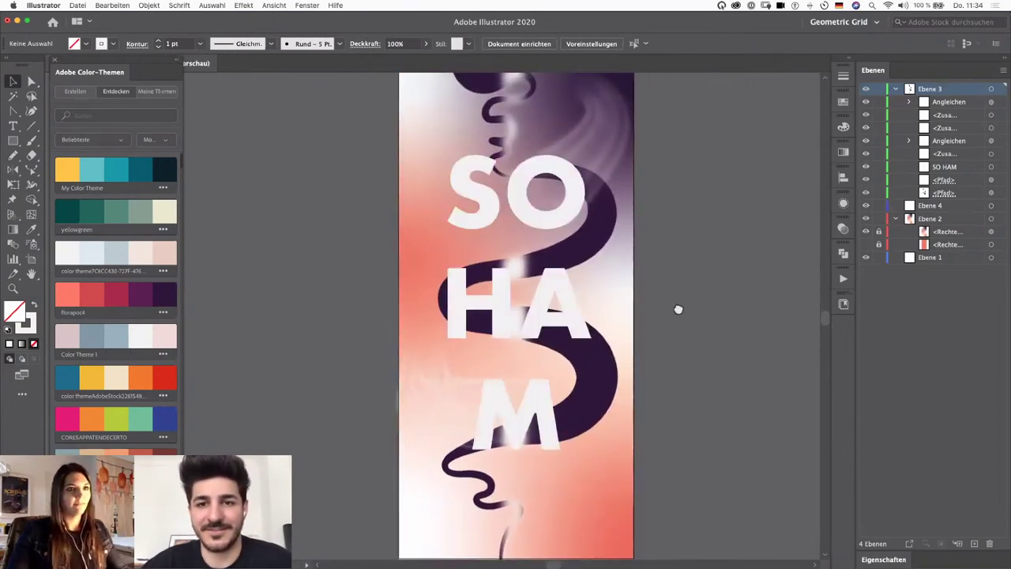
pyautogui.moveTo(678, 310); pyautogui.dragTo(666, 330)
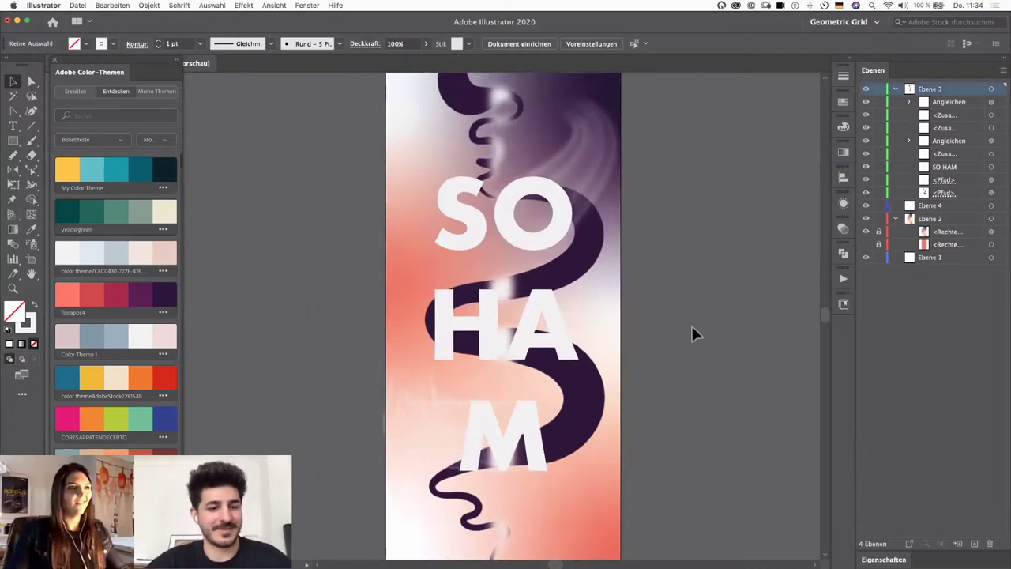
pyautogui.scroll(1, 684, 316)
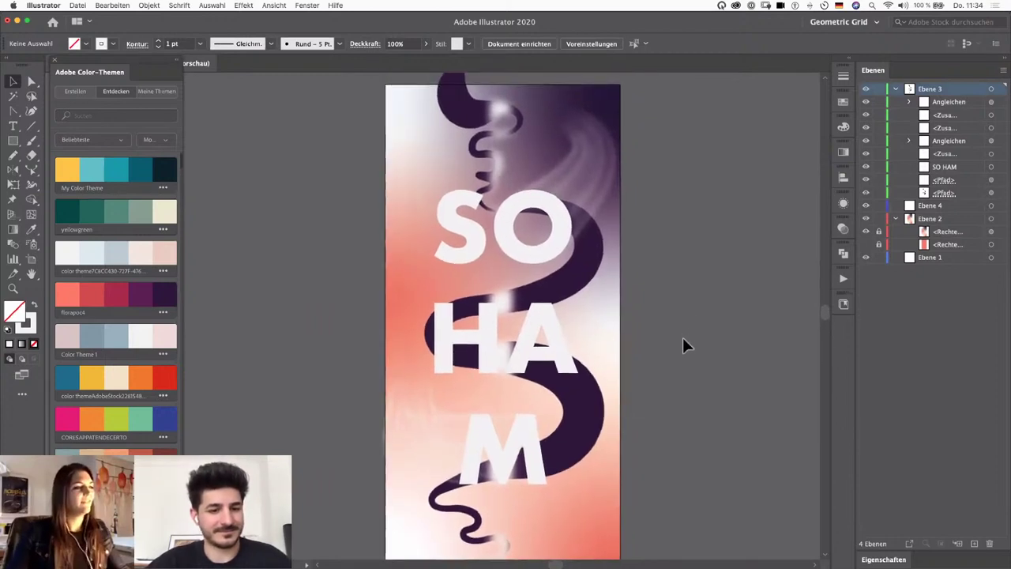
pyautogui.scroll(1, 683, 320)
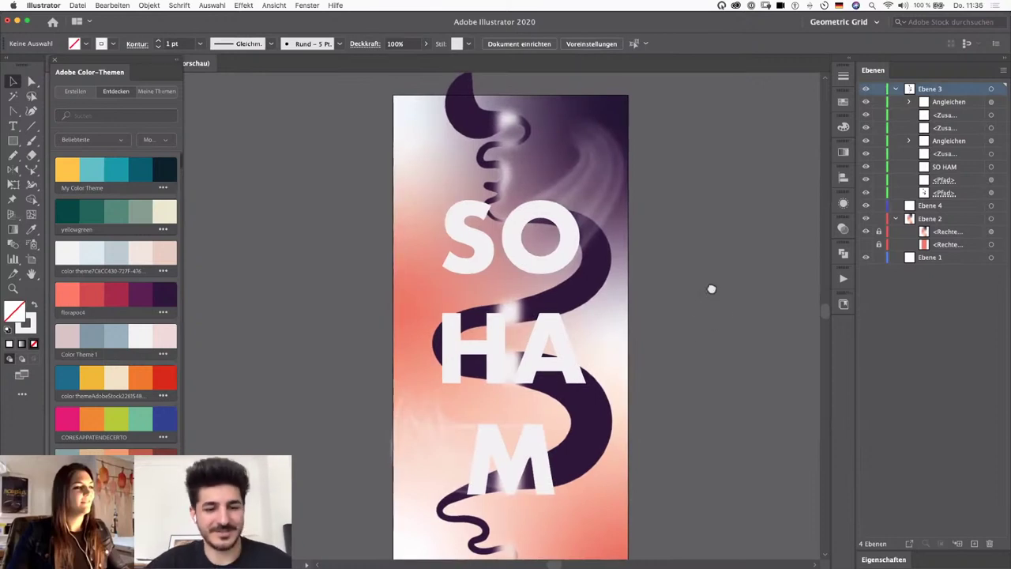
pyautogui.moveTo(712, 289); pyautogui.dragTo(689, 300)
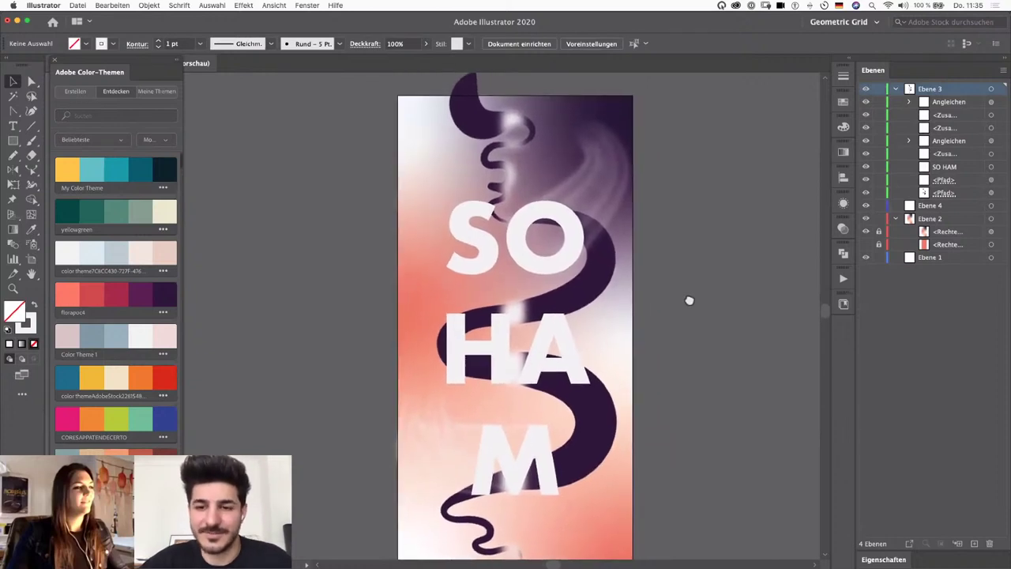
pyautogui.scroll(-1, 692, 305)
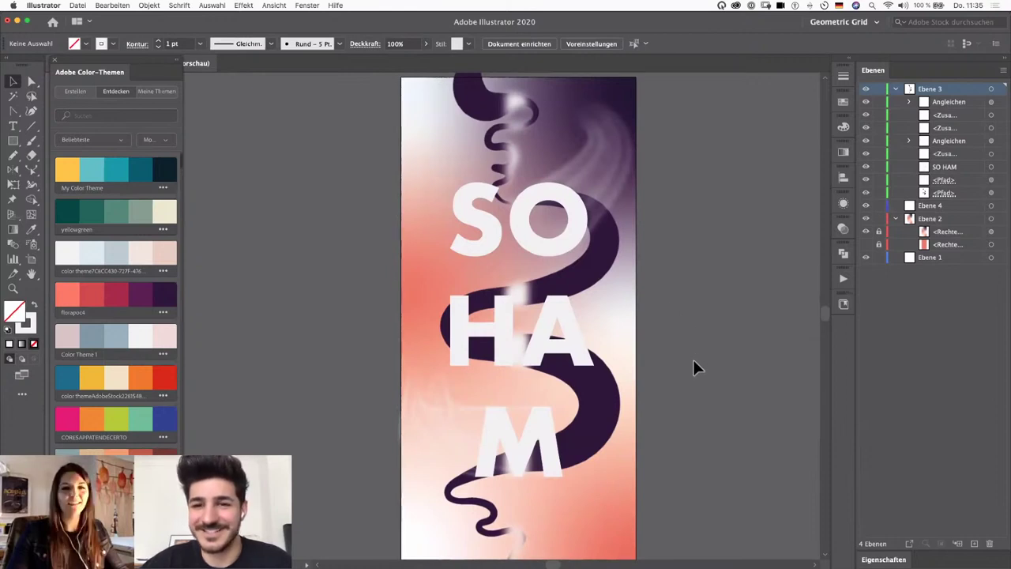
pyautogui.scroll(-2, 684, 358)
pyautogui.hscroll(1, 684, 358)
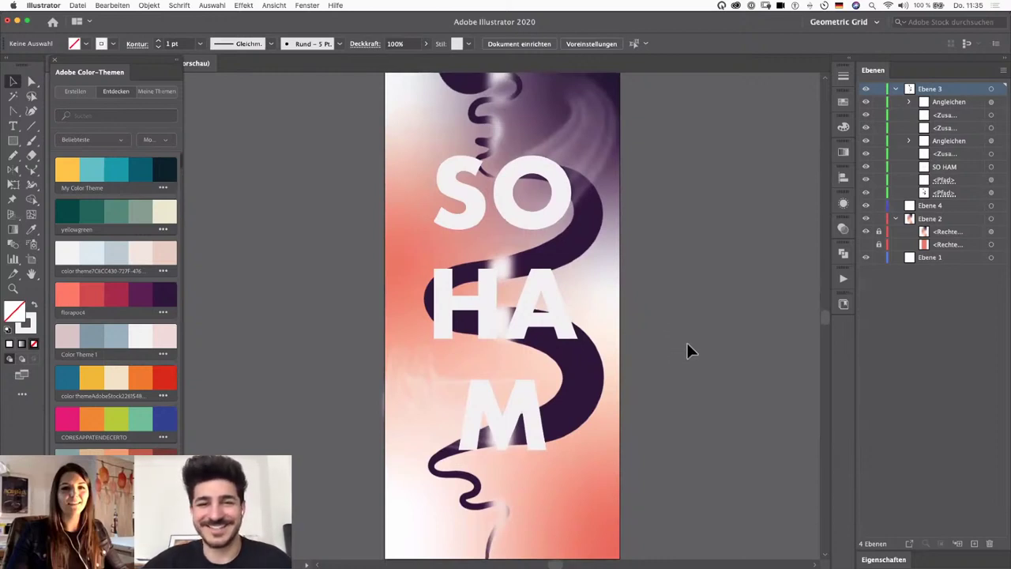
pyautogui.scroll(2, 668, 316)
pyautogui.hscroll(-1, 667, 316)
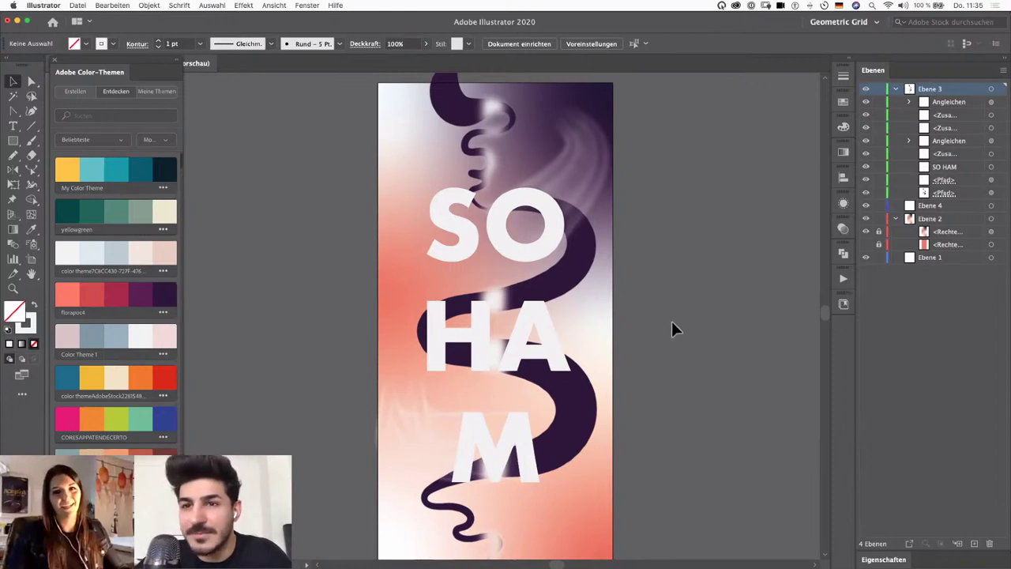
pyautogui.moveTo(664, 288); pyautogui.dragTo(674, 321)
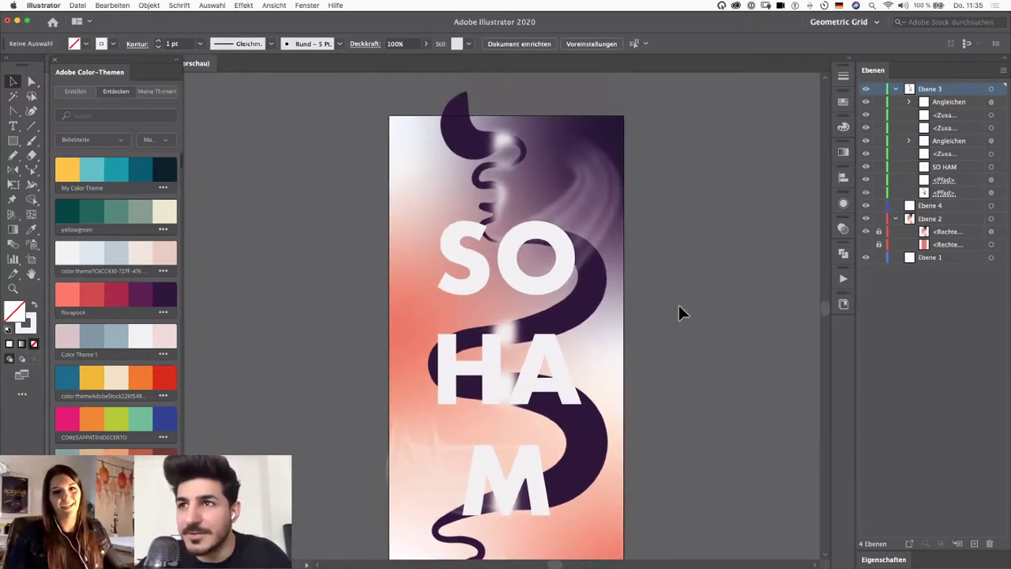
# Step: Hide the solid SO HAM text and blend the outlined S with a copy placed above and to its left
pyautogui.click(866, 167)
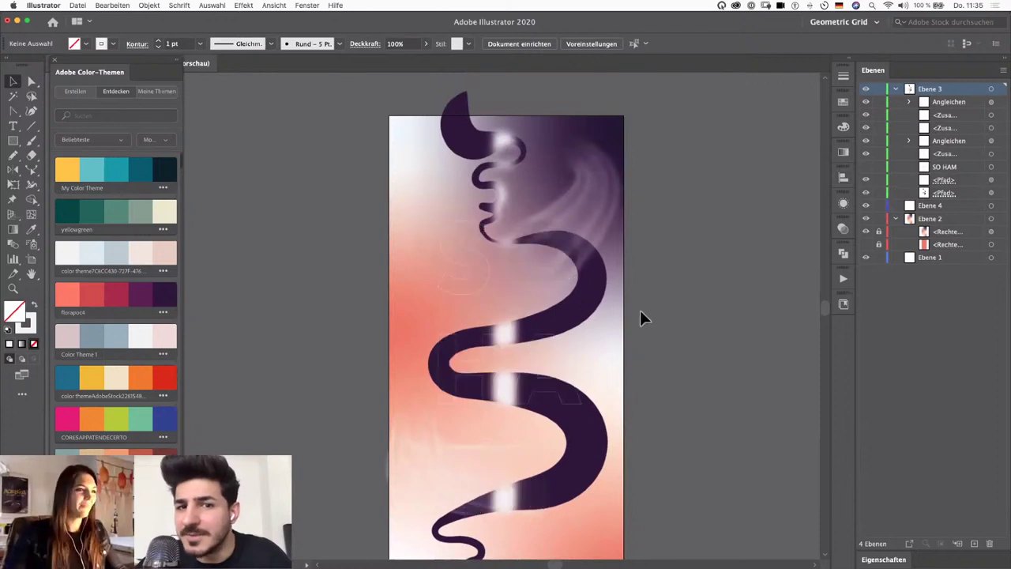
pyautogui.press('super+plus')
pyautogui.moveTo(736, 217); pyautogui.dragTo(714, 273)
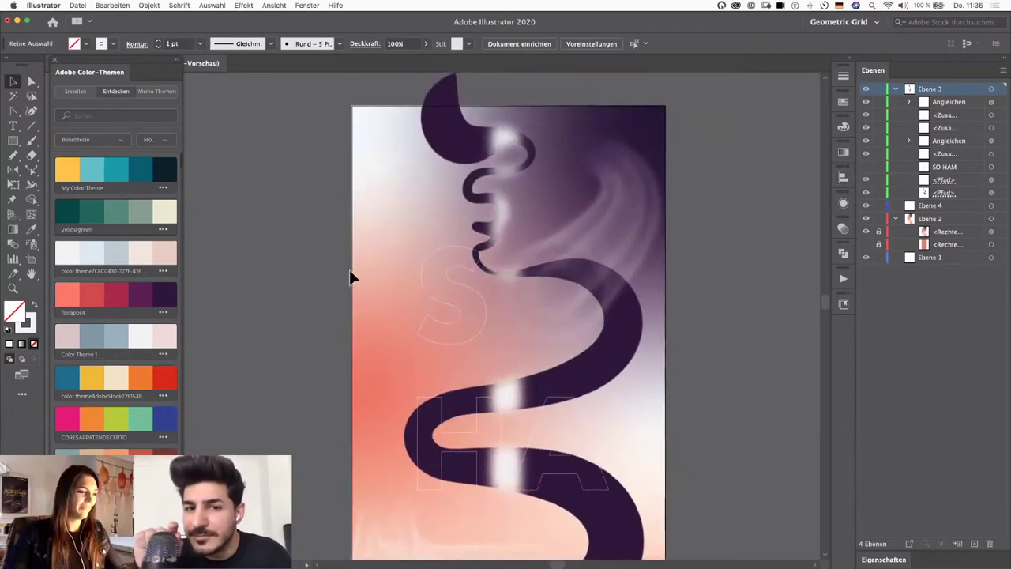
pyautogui.click(428, 255)
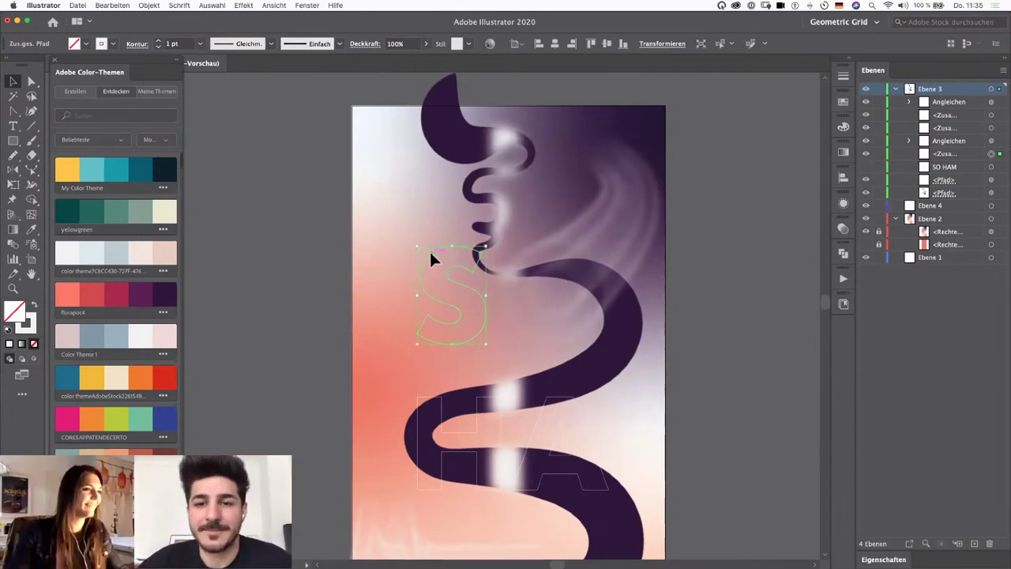
pyautogui.moveTo(430, 257); pyautogui.dragTo(384, 195)
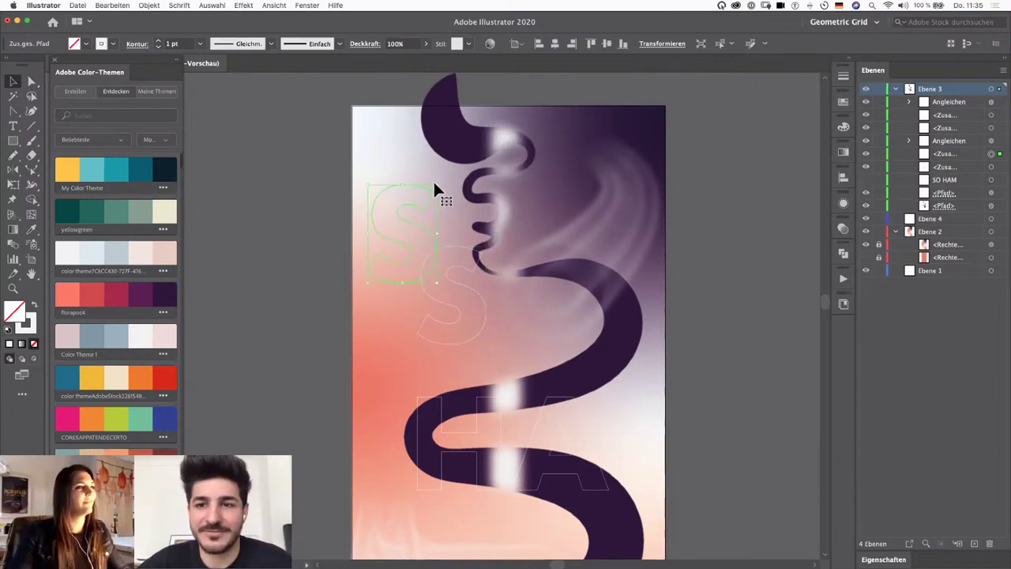
pyautogui.press('super+alt+b')
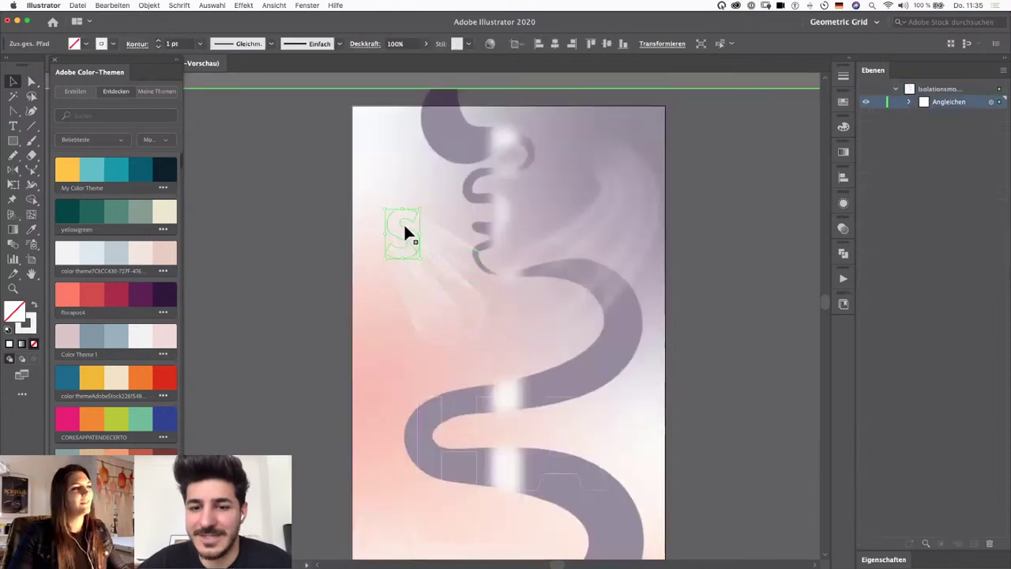
# Step: Move the blend's upper S further up and to the left, bend the blend's spine into a curve, and leave isolation
pyautogui.moveTo(404, 227); pyautogui.dragTo(381, 187)
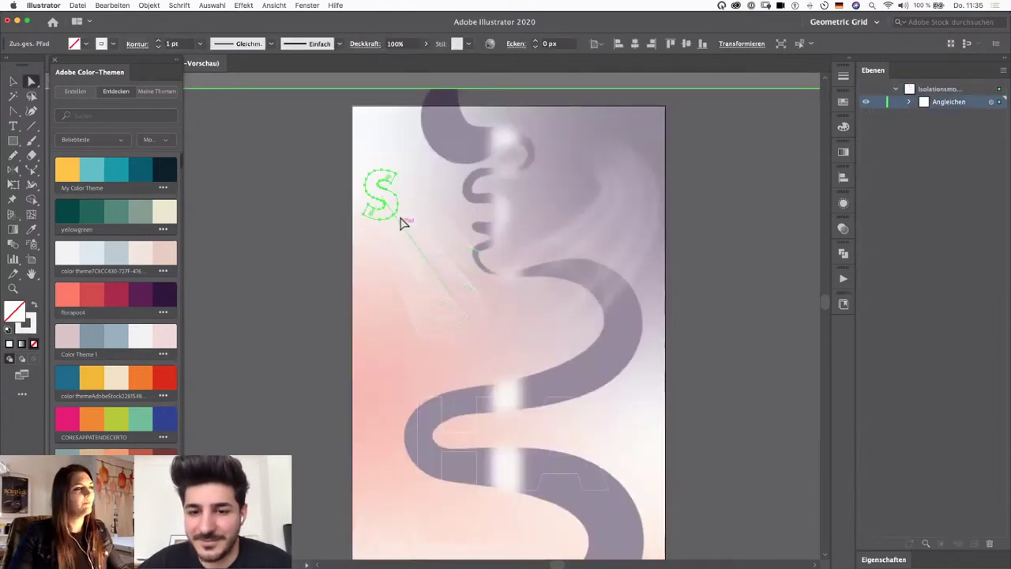
pyautogui.press('a')
pyautogui.click(381, 202)
pyautogui.press('p')
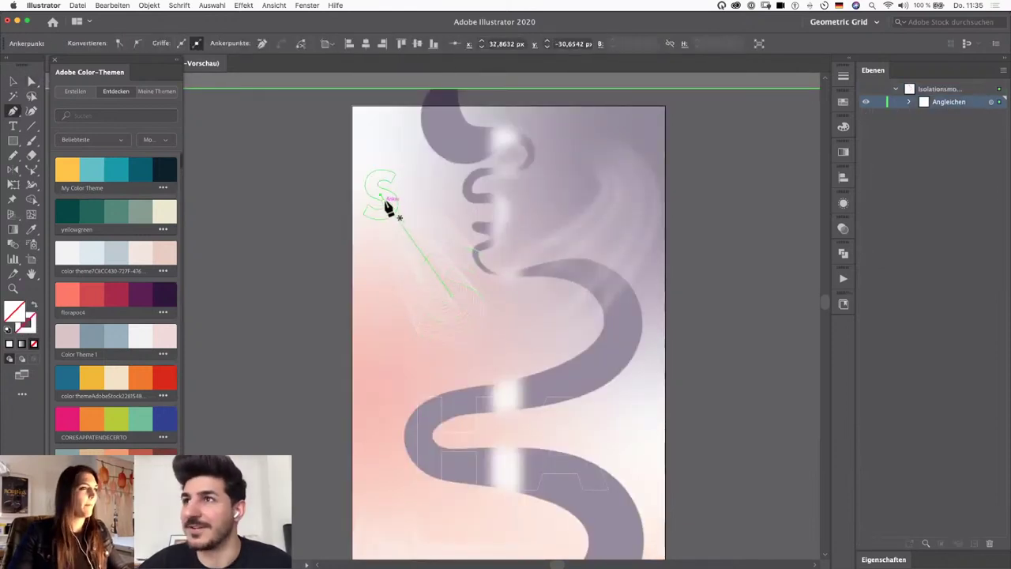
pyautogui.hotkey('shift', 'c')
pyautogui.moveTo(397, 217); pyautogui.dragTo(420, 206)
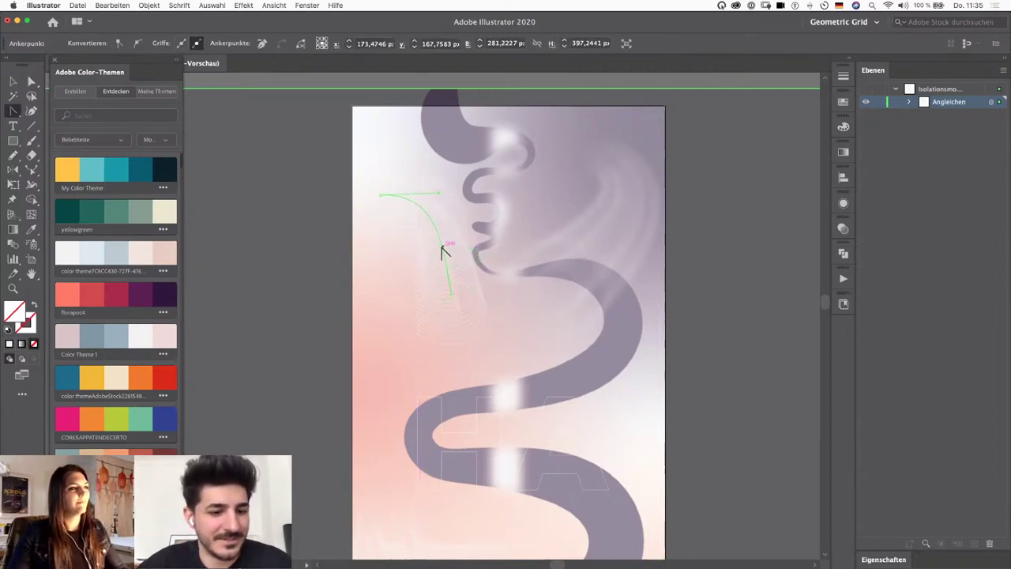
pyautogui.keyDown('super'); pyautogui.click(425, 252); pyautogui.keyUp('super')
pyautogui.press('v')
pyautogui.click(339, 312)
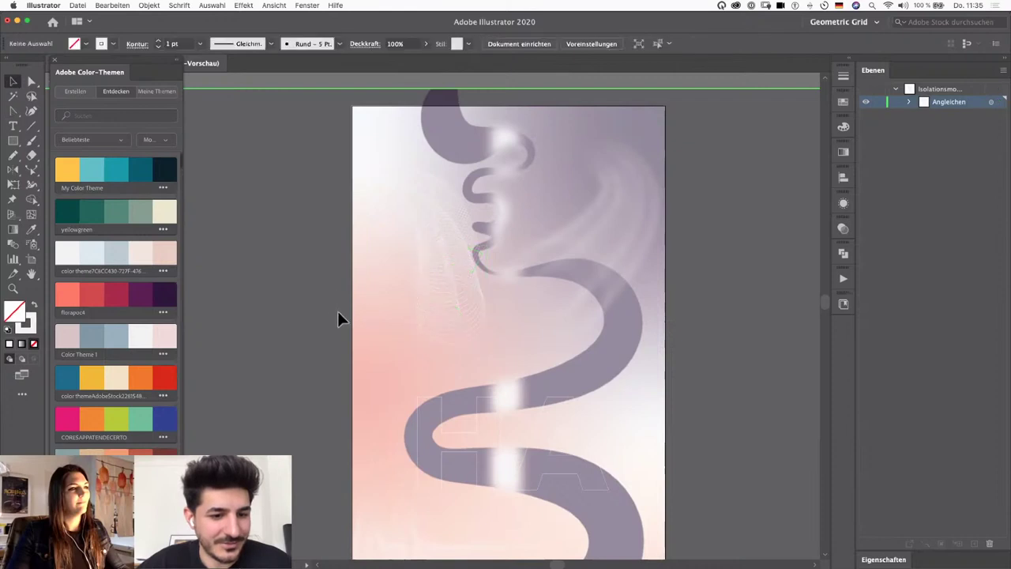
pyautogui.doubleClick(293, 316)
# Step: Apply a Gaußscher Weichzeichner to the curved S blend
pyautogui.click(450, 237)
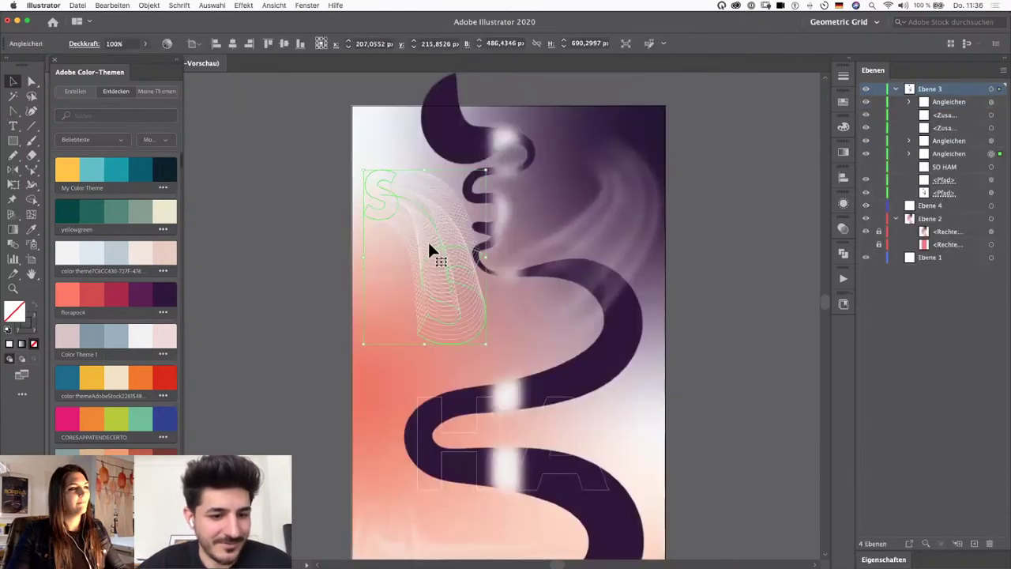
pyautogui.click(844, 203)
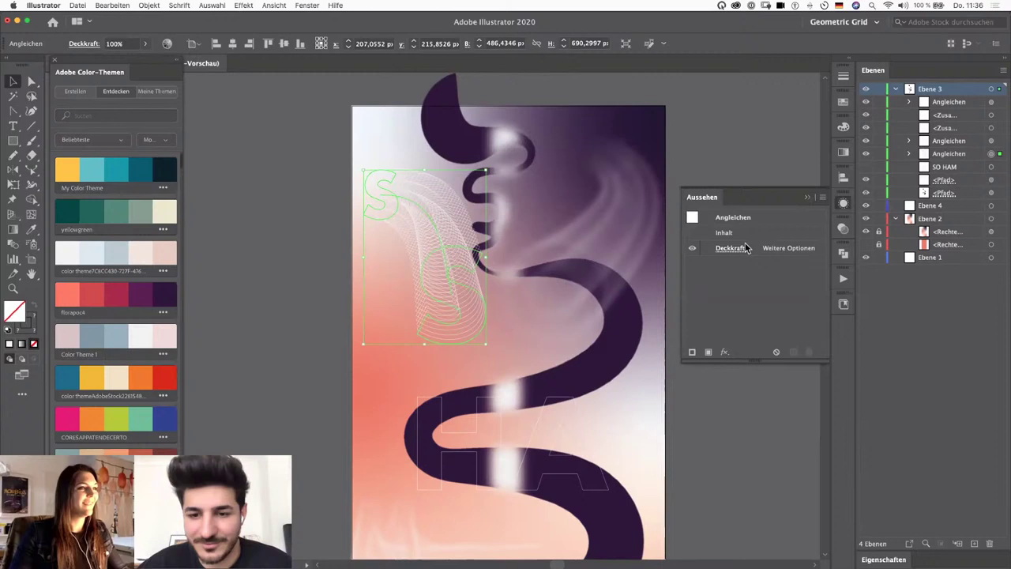
pyautogui.click(724, 351)
pyautogui.moveTo(861, 549)
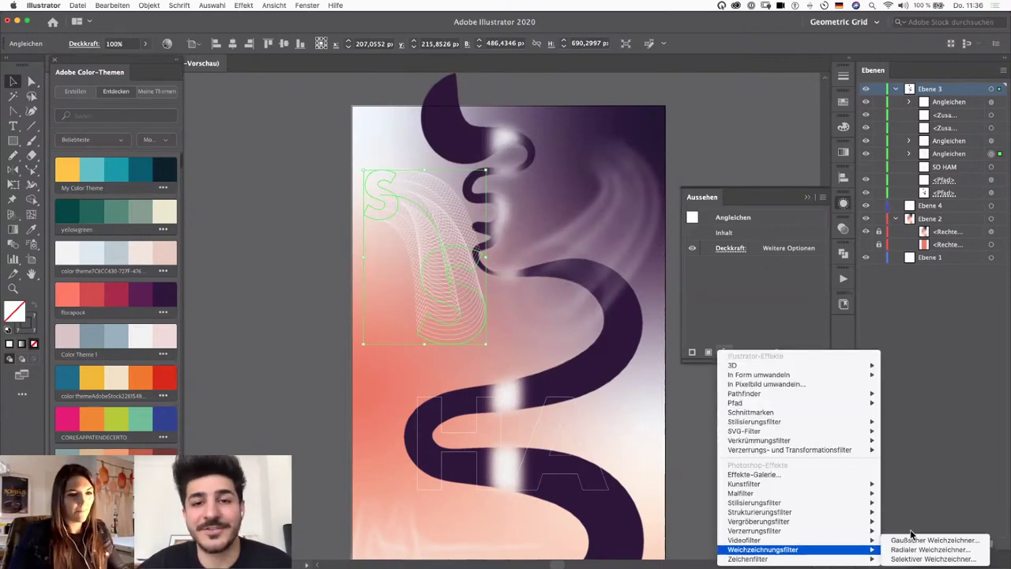
pyautogui.click(901, 542)
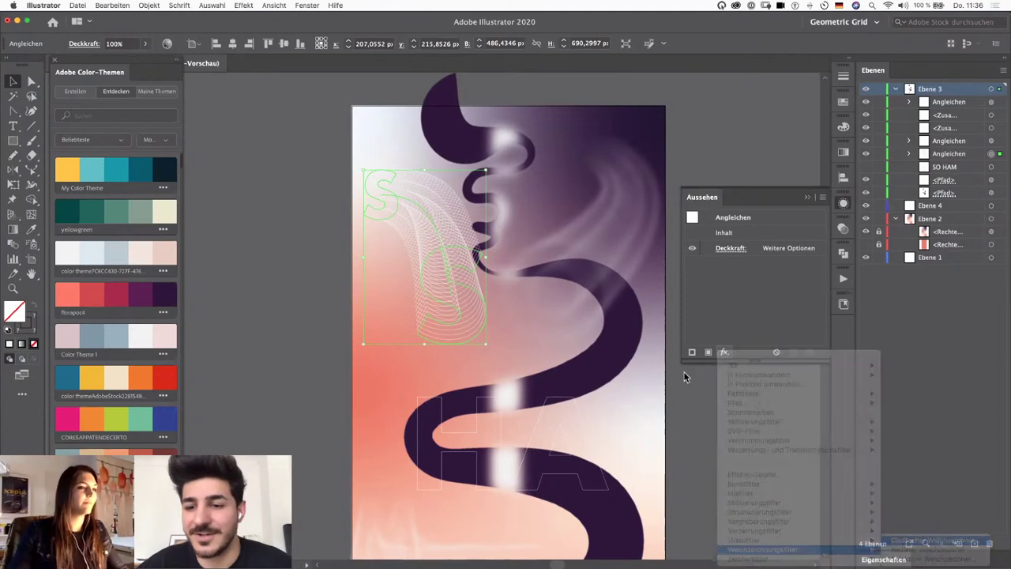
pyautogui.click(681, 364)
# Step: Show the solid SO HAM text again and check the blurred S blend within the whole poster
pyautogui.click(866, 167)
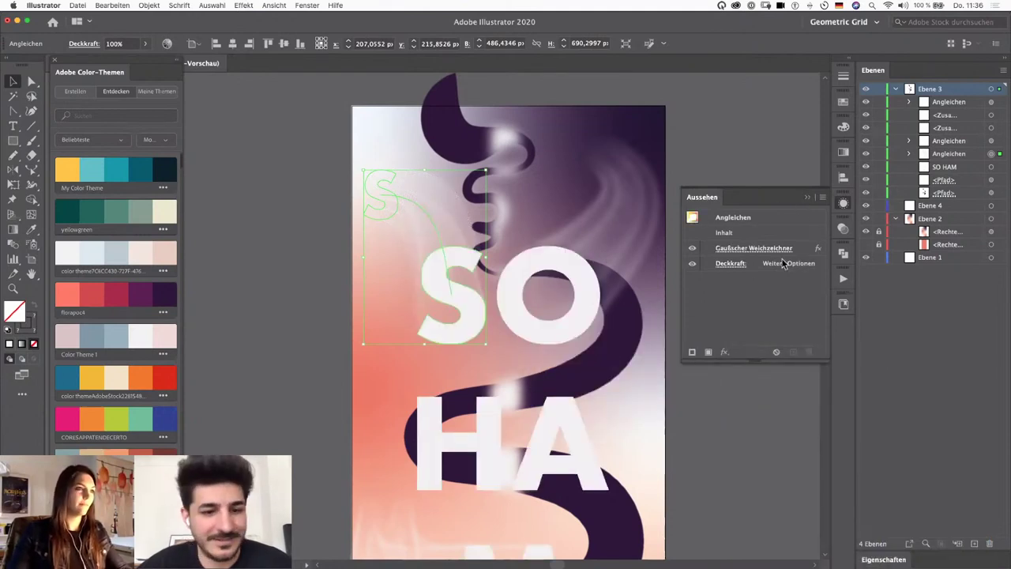
pyautogui.click(807, 198)
pyautogui.click(694, 329)
pyautogui.press('super+minus')
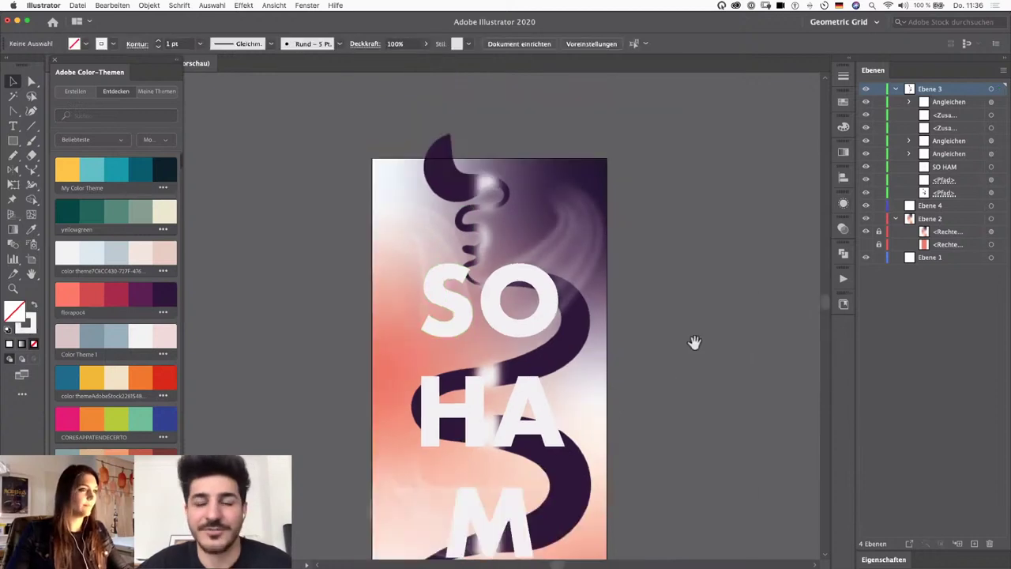
pyautogui.moveTo(713, 266); pyautogui.dragTo(716, 253)
pyautogui.press('super+minus')
pyautogui.press('super+plus')
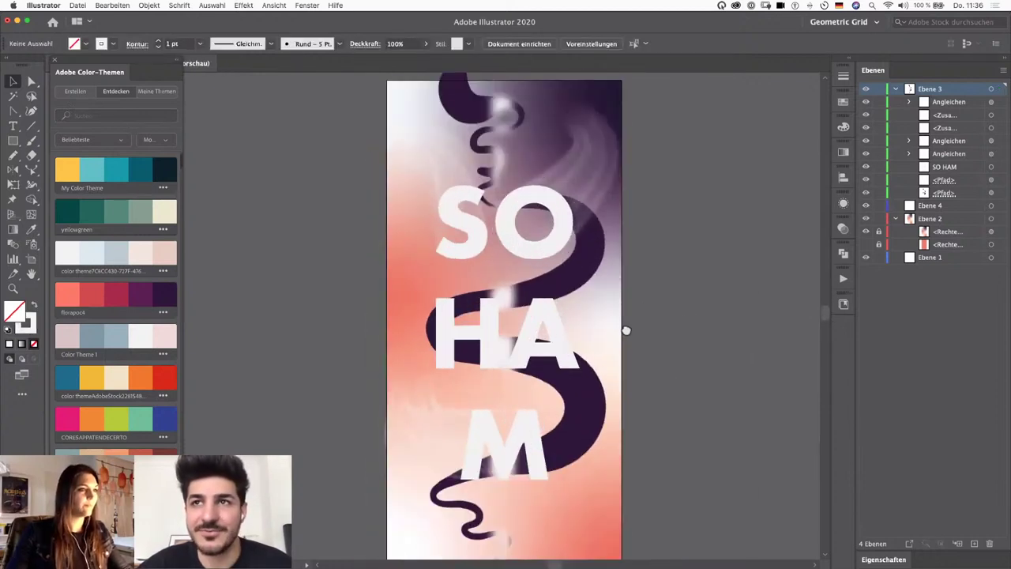
pyautogui.moveTo(626, 329); pyautogui.dragTo(606, 346)
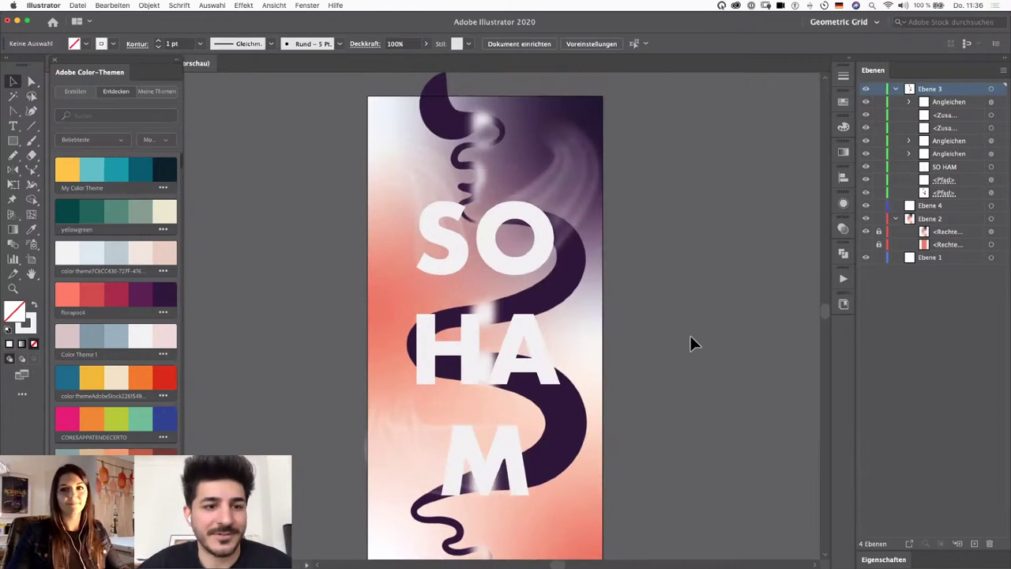
pyautogui.press('super+minus')
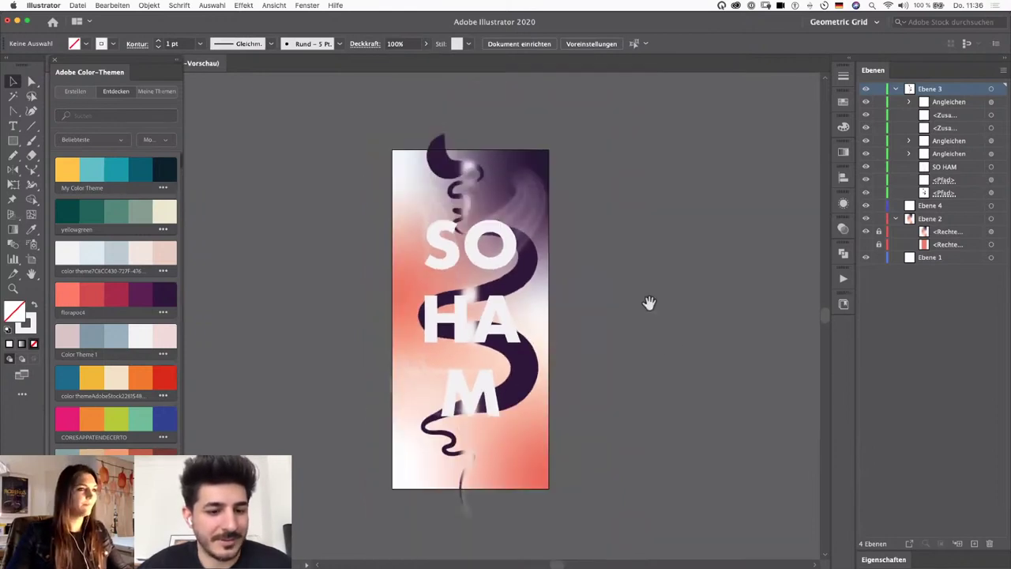
pyautogui.press('super+plus')
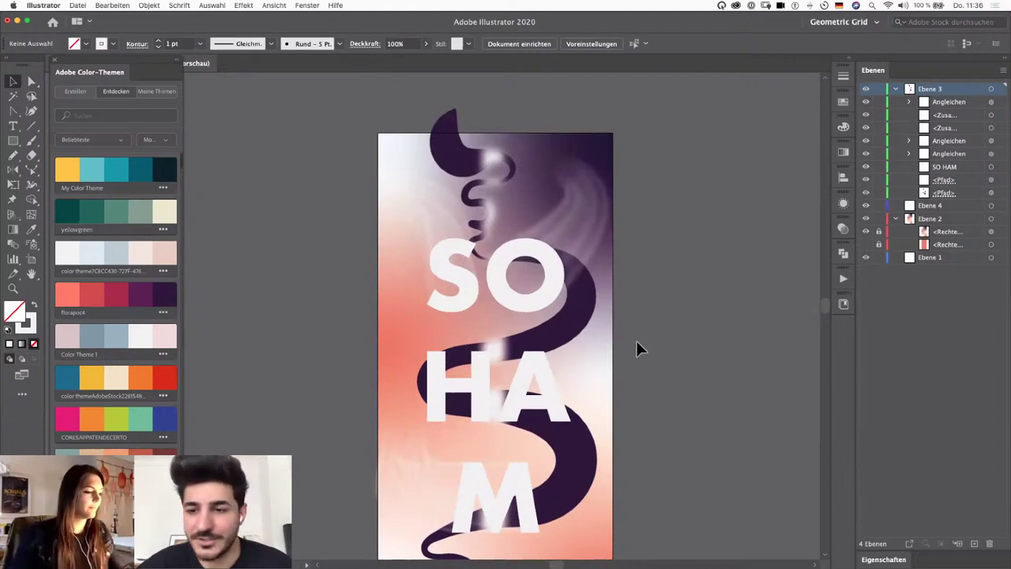
pyautogui.press('super+plus')
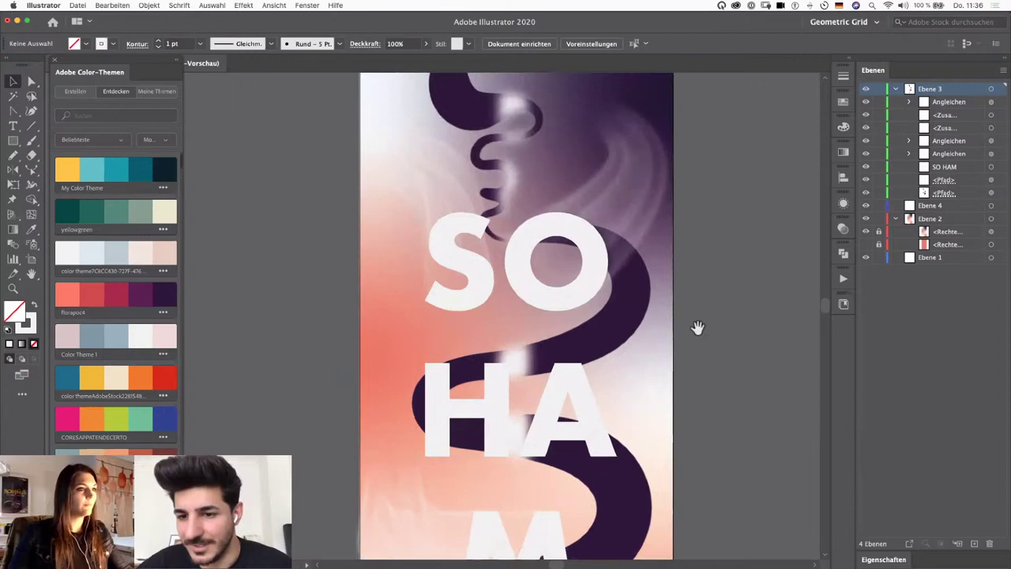
pyautogui.press('super+minus')
pyautogui.scroll(-2, 684, 350)
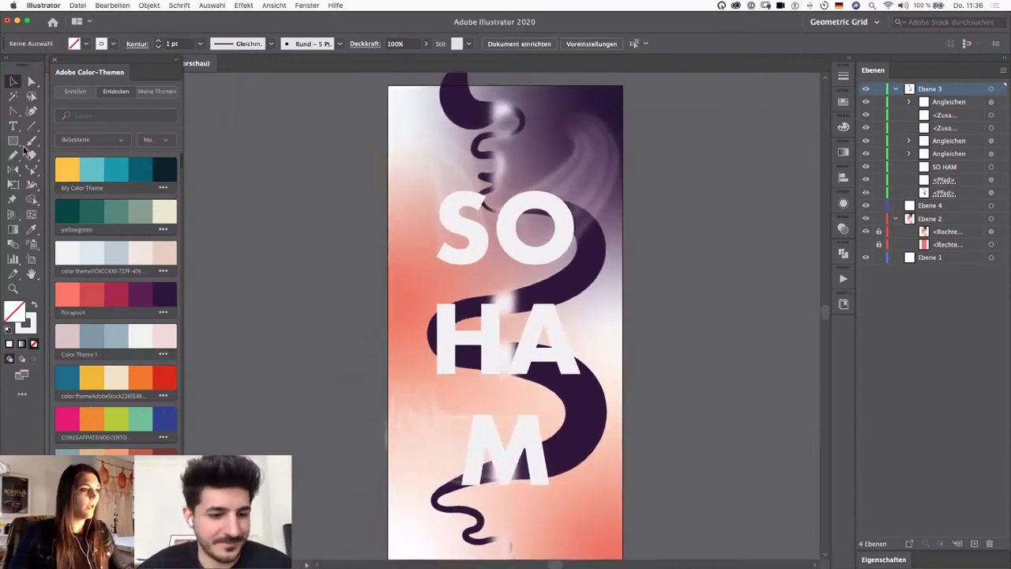
# Step: Draw a circle between the S and the H near the poster's left edge and swap its stroke and fill colours
pyautogui.click(13, 140)
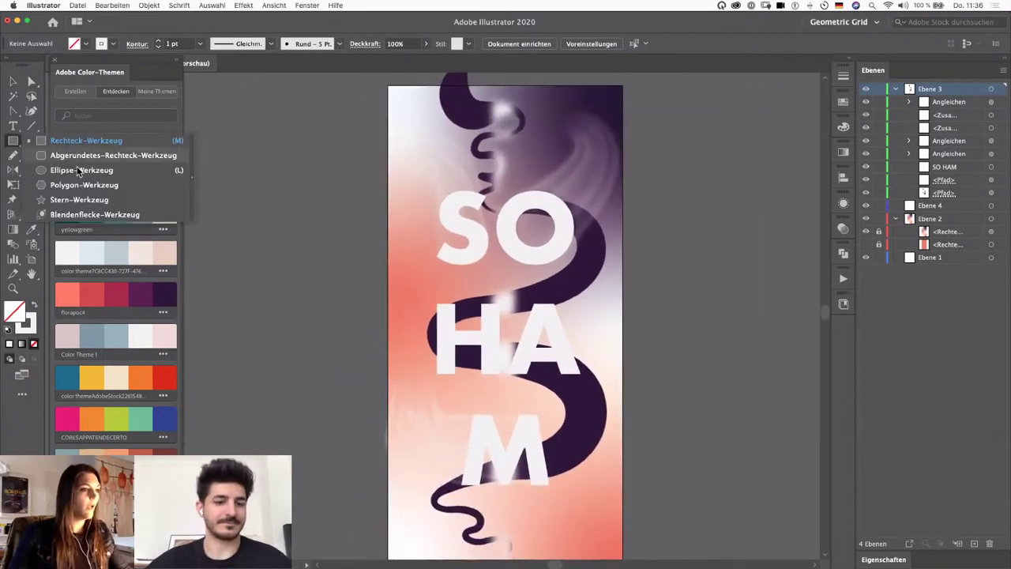
pyautogui.click(78, 169)
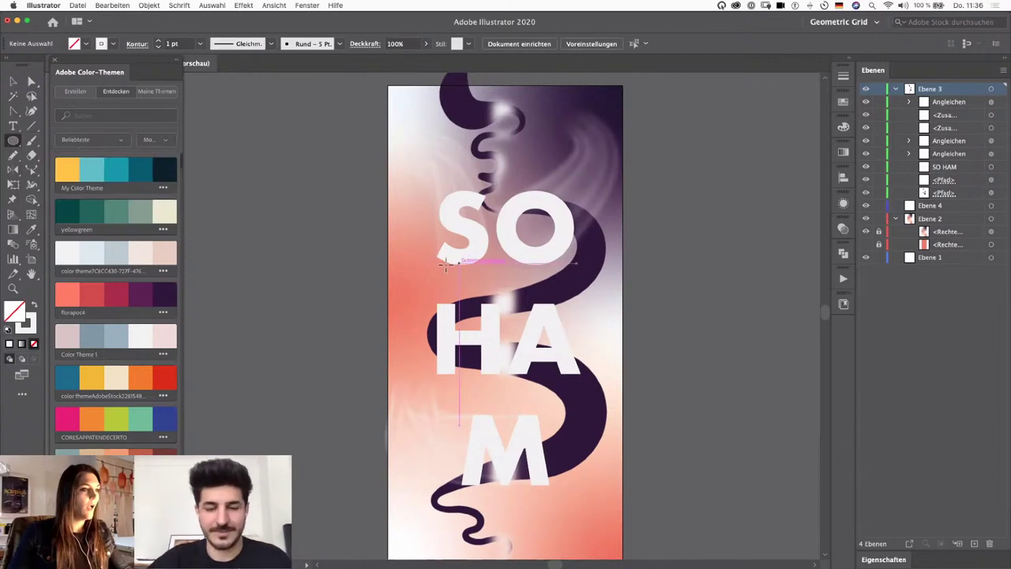
pyautogui.moveTo(437, 277)
pyautogui.mouseDown()
pyautogui.moveTo(427, 265)
pyautogui.moveTo(463, 316)
pyautogui.moveTo(485, 326)
pyautogui.mouseUp()
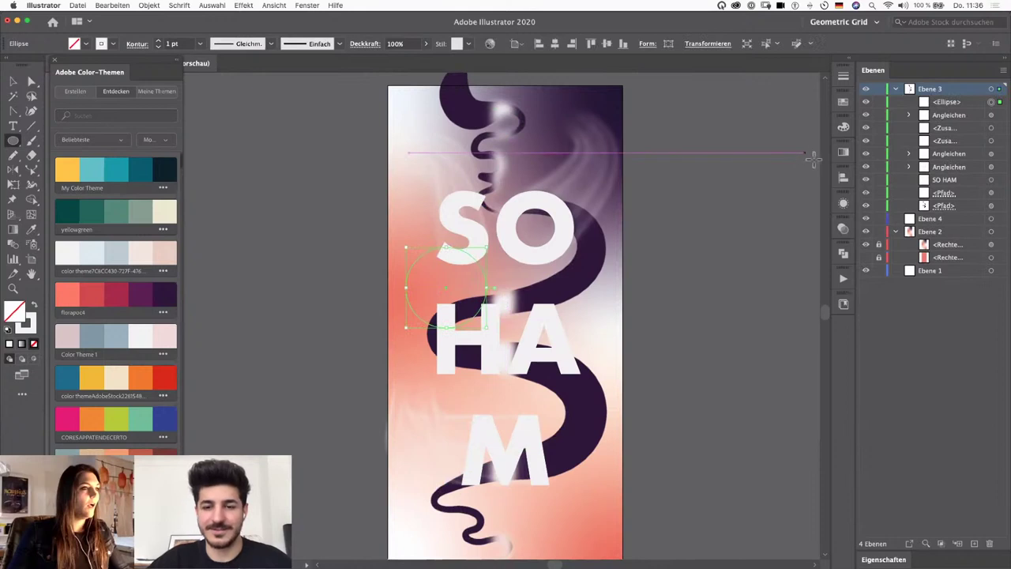
pyautogui.hotkey('shift', 'x')
# Step: Fill the circle with a reversed radial gradient and set its outer stop to black at 0% opacity
pyautogui.click(843, 154)
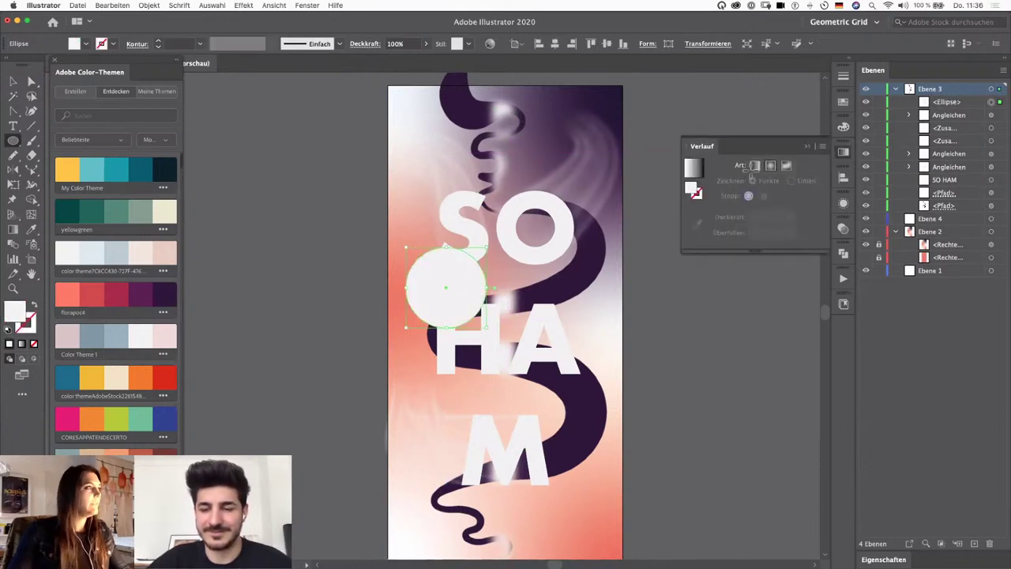
pyautogui.click(771, 166)
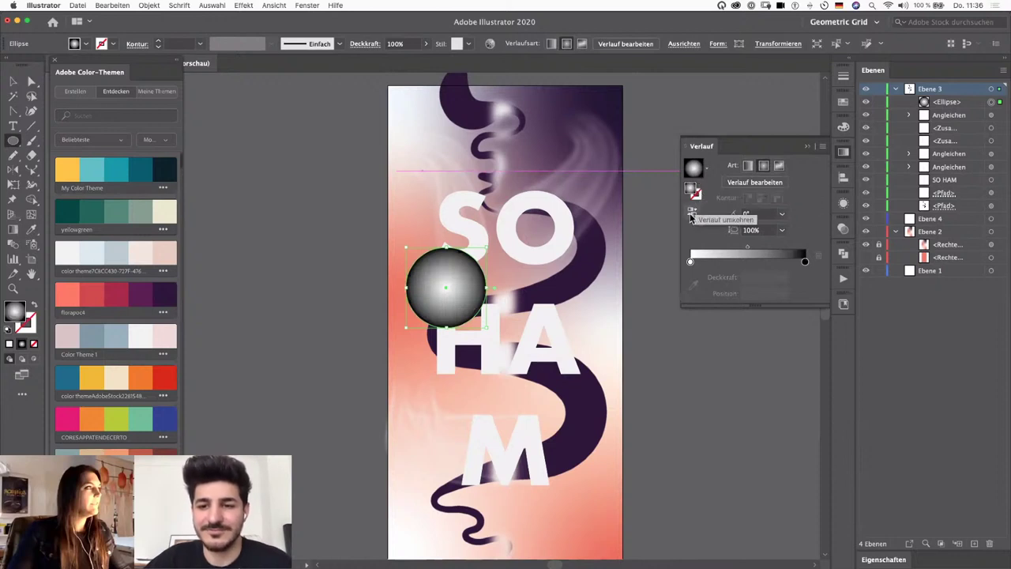
pyautogui.click(692, 213)
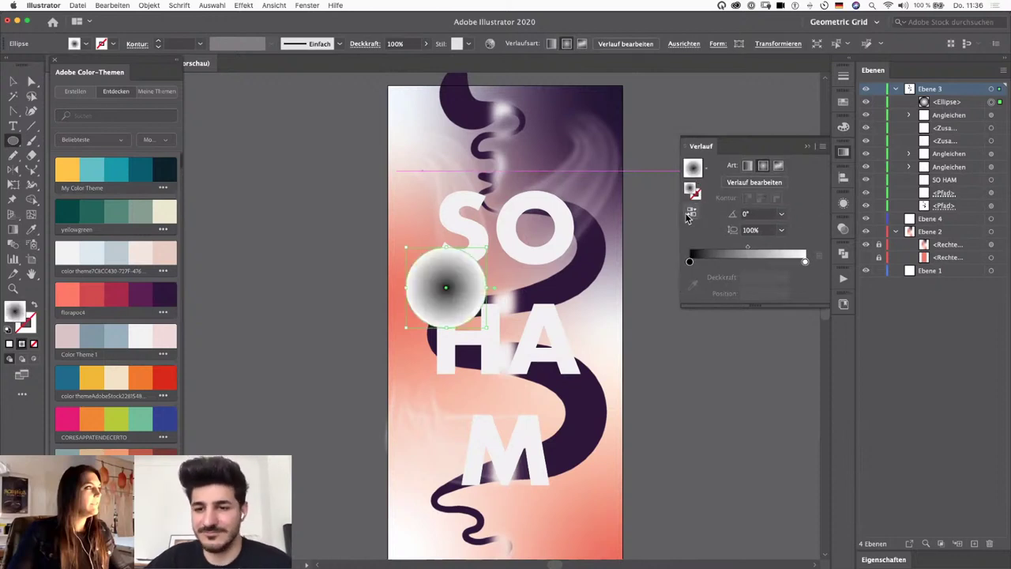
pyautogui.doubleClick(805, 262)
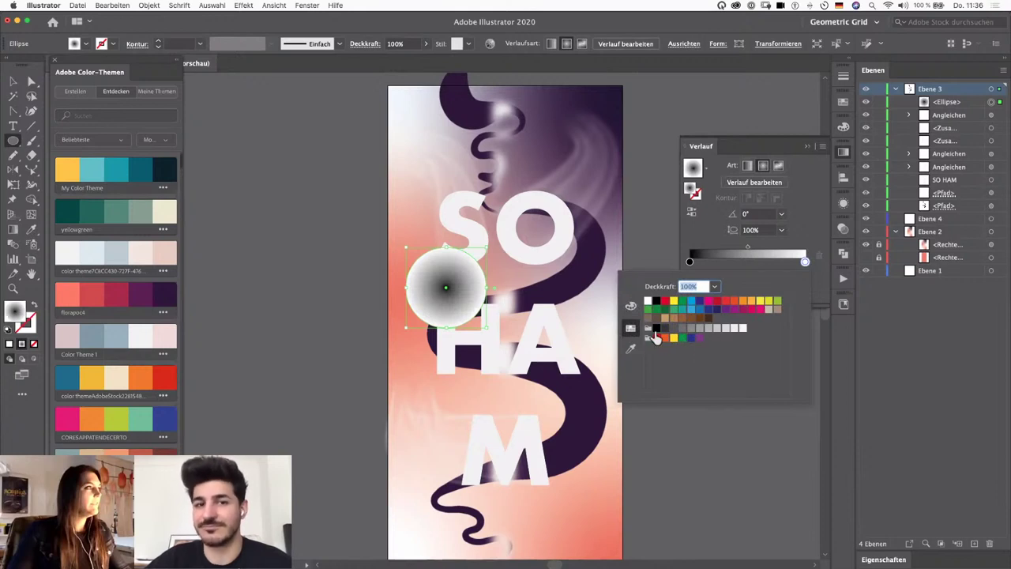
pyautogui.click(656, 301)
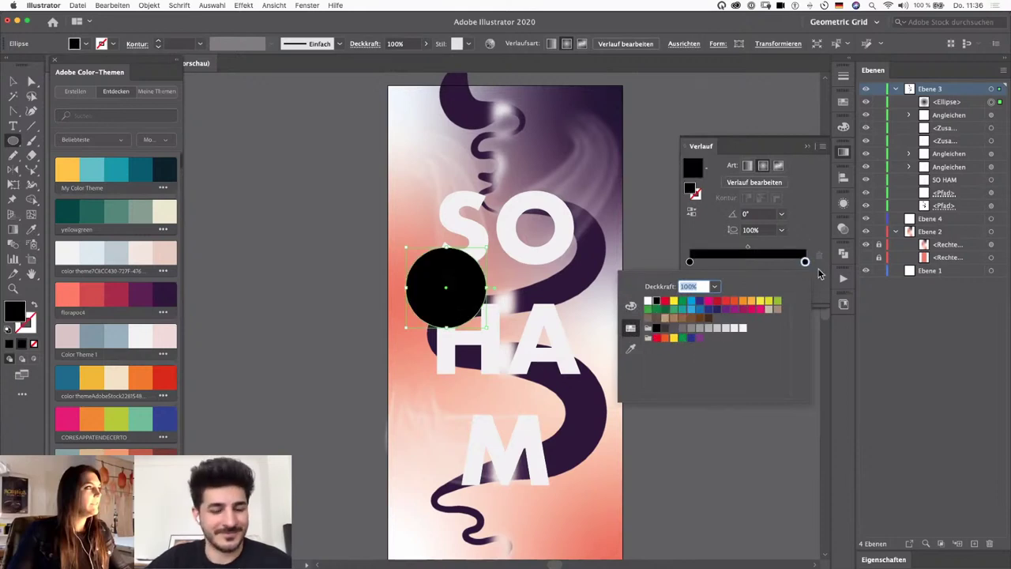
pyautogui.click(713, 286)
pyautogui.click(726, 427)
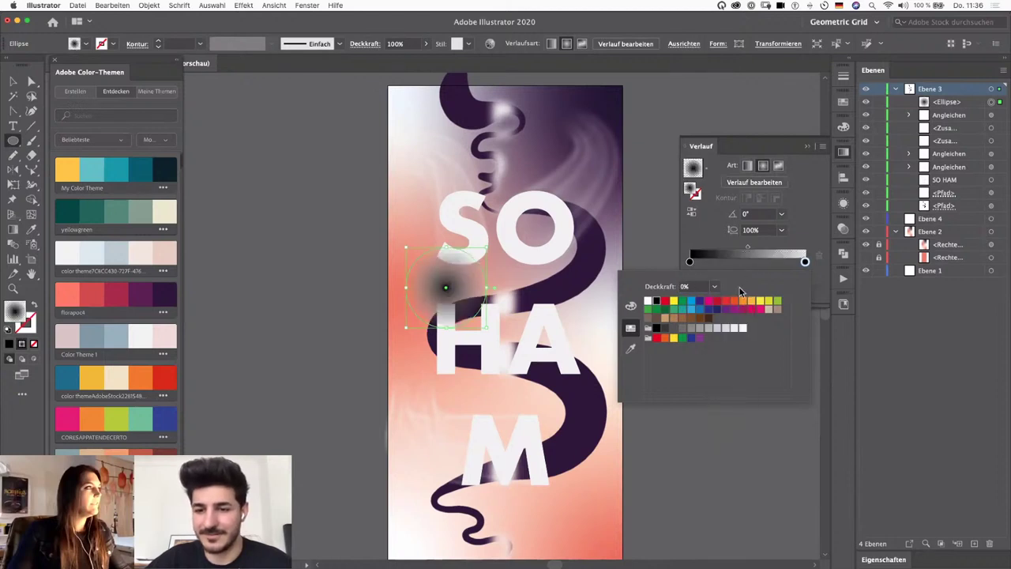
pyautogui.click(682, 470)
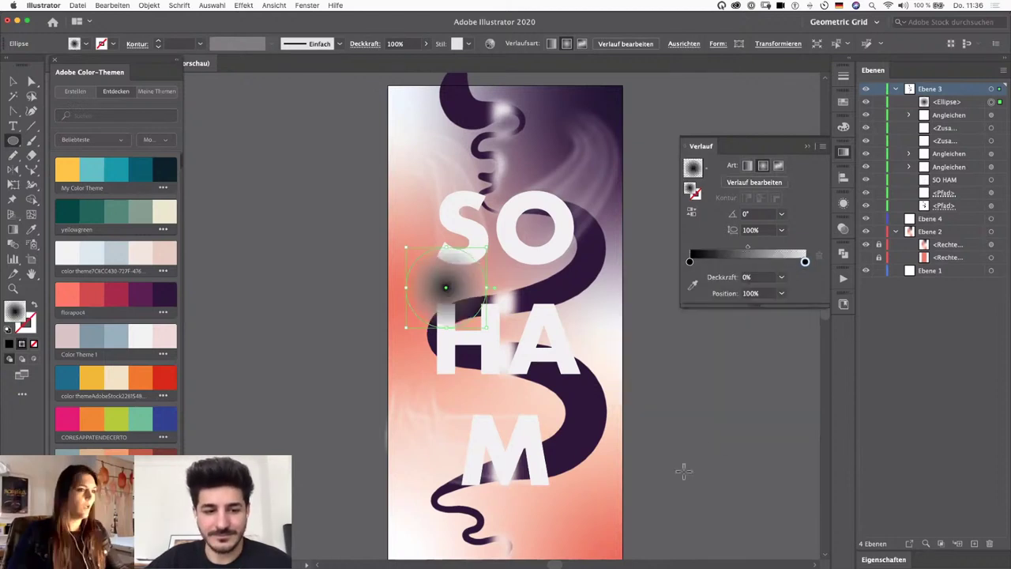
pyautogui.moveTo(683, 468); pyautogui.dragTo(687, 463)
pyautogui.press('super+plus')
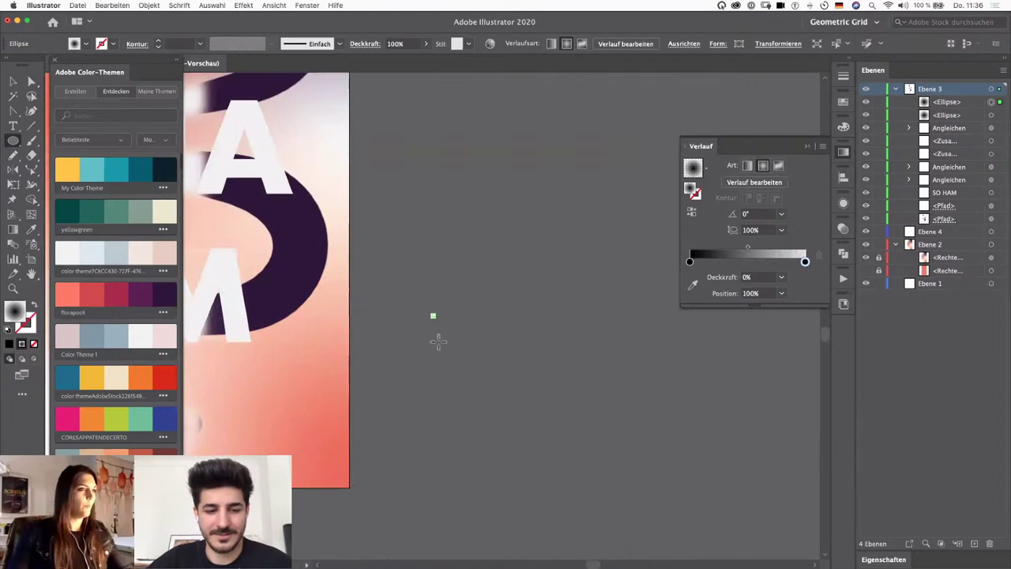
pyautogui.press('Delete')
# Step: Set the gradient circle's blending mode to Abdunkeln
pyautogui.moveTo(612, 321); pyautogui.dragTo(723, 359)
pyautogui.moveTo(254, 148); pyautogui.dragTo(596, 284)
pyautogui.press('v')
pyautogui.click(561, 252)
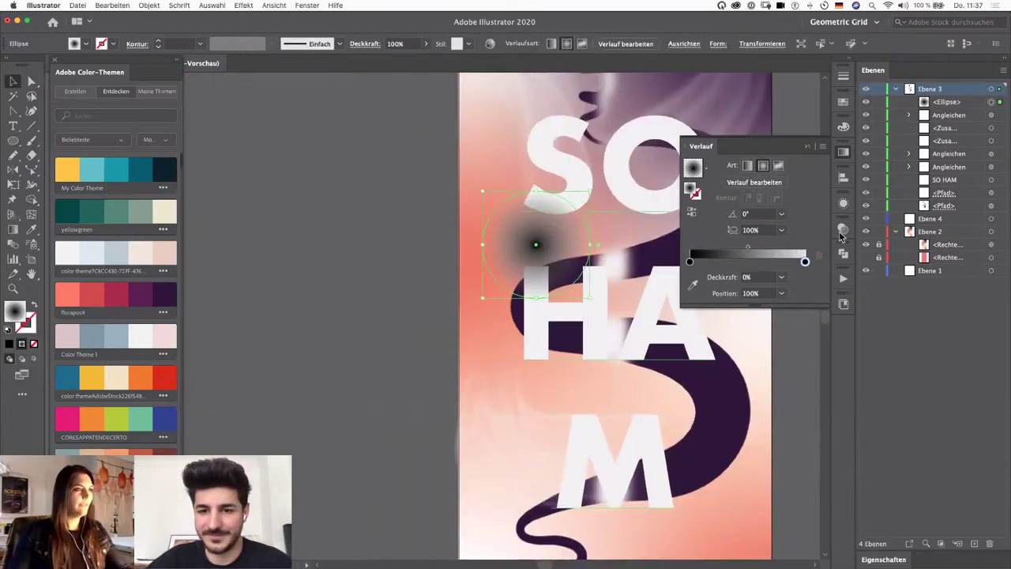
pyautogui.click(842, 203)
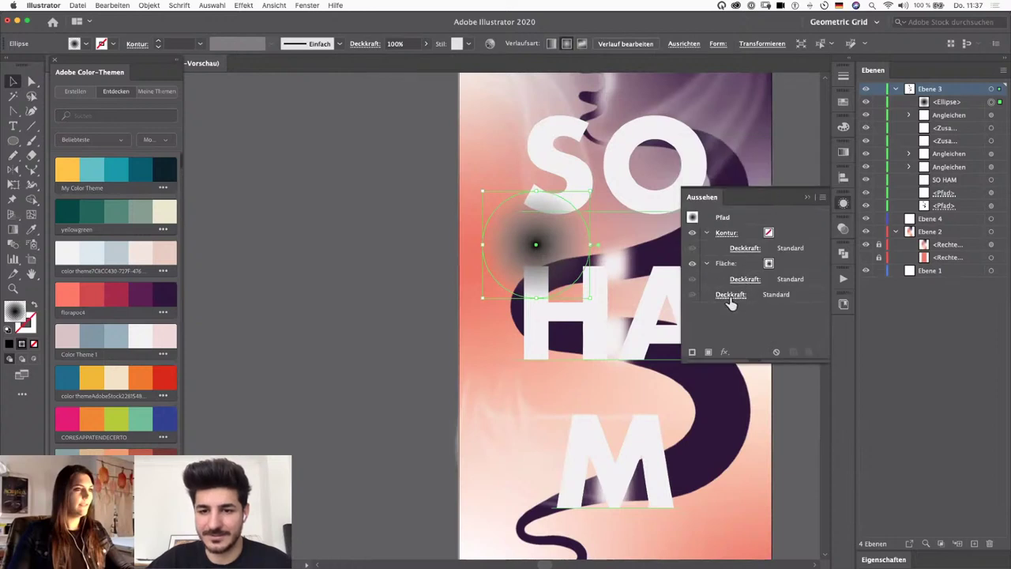
pyautogui.click(730, 294)
pyautogui.click(620, 317)
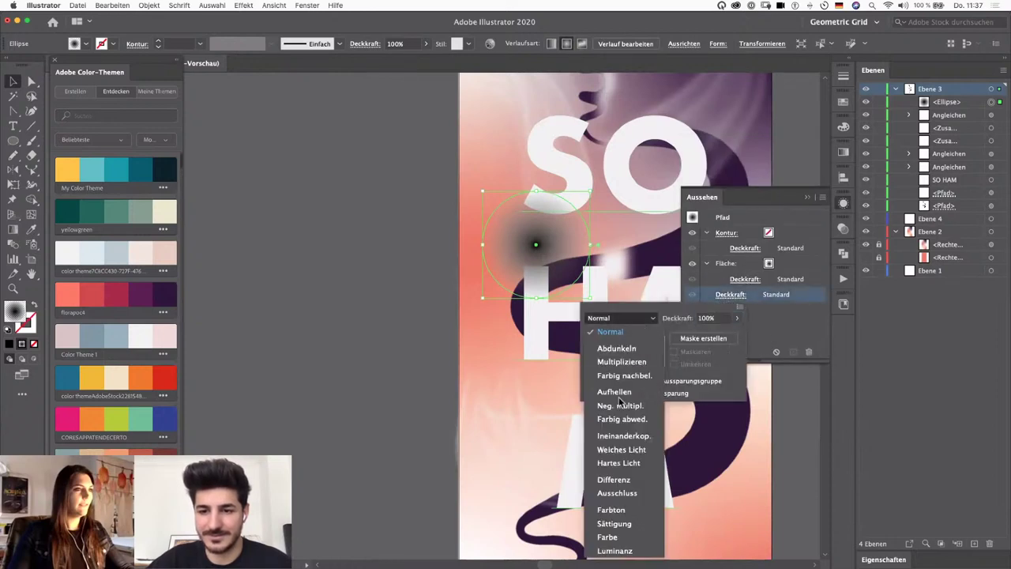
pyautogui.click(628, 349)
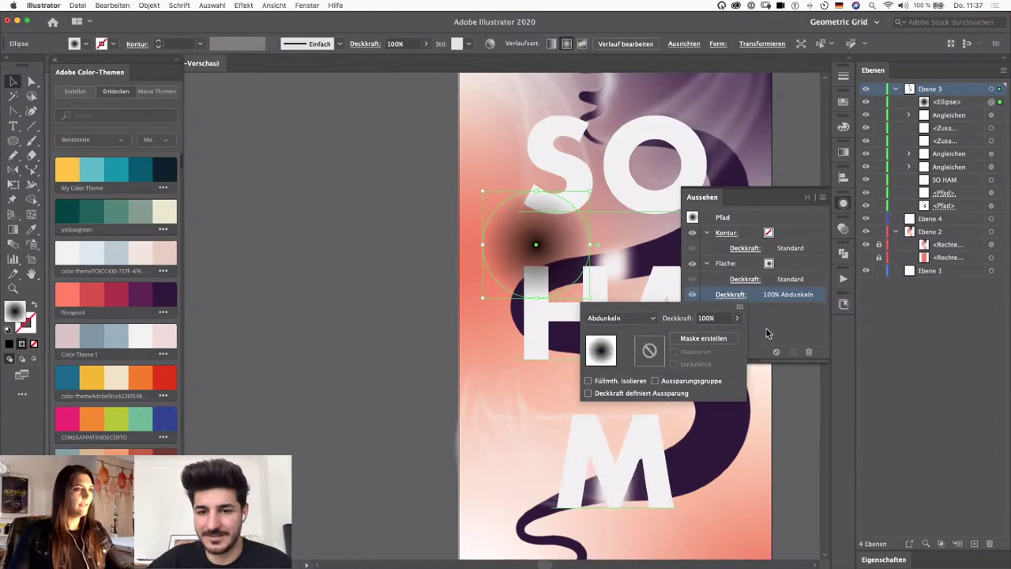
pyautogui.click(810, 203)
pyautogui.click(806, 197)
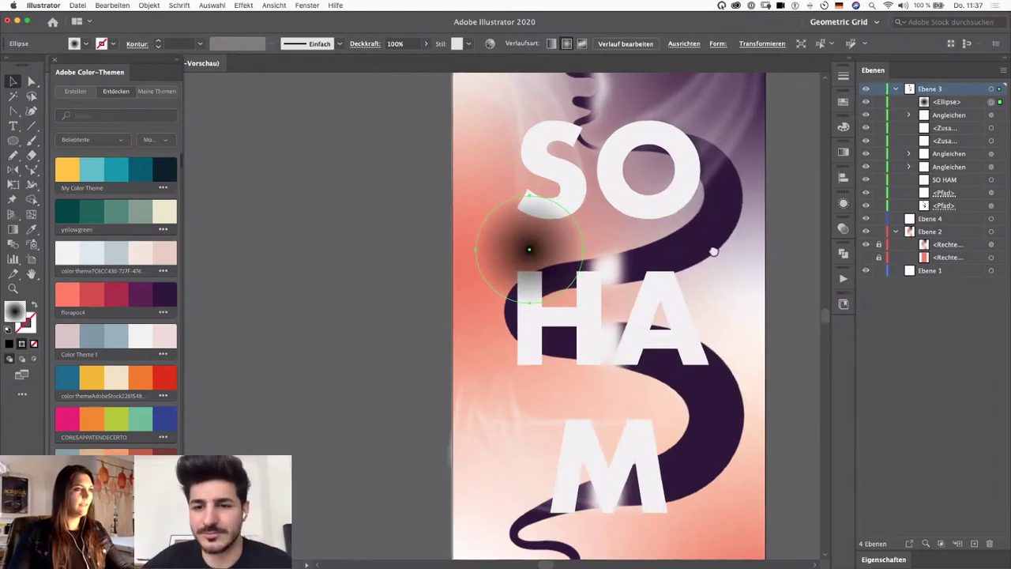
# Step: Place the gradient circle directly beneath the SO HAM text in the layer order and squash it into a flat ellipse behind the H
pyautogui.moveTo(713, 251); pyautogui.dragTo(638, 311)
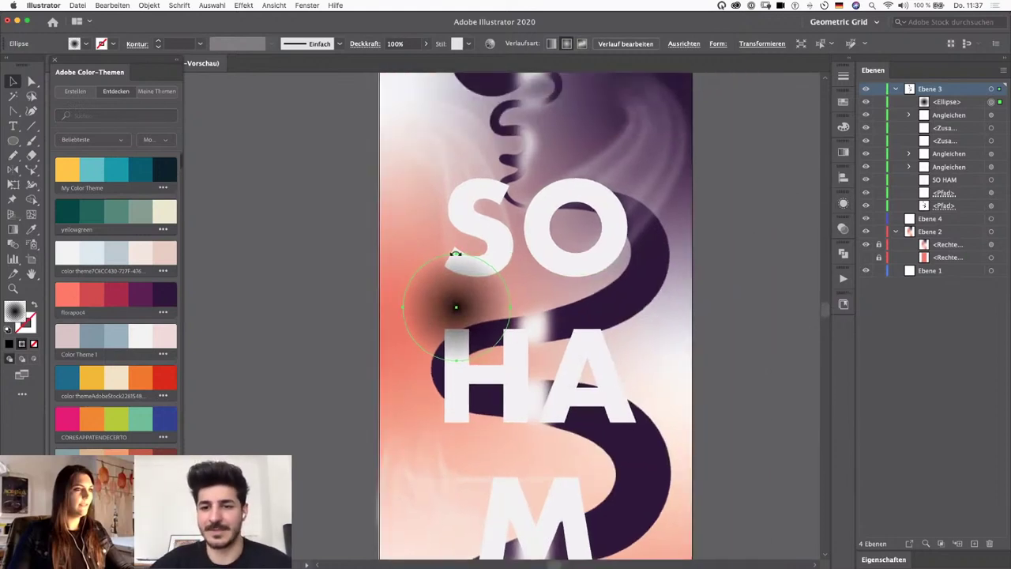
pyautogui.moveTo(952, 104); pyautogui.dragTo(938, 196)
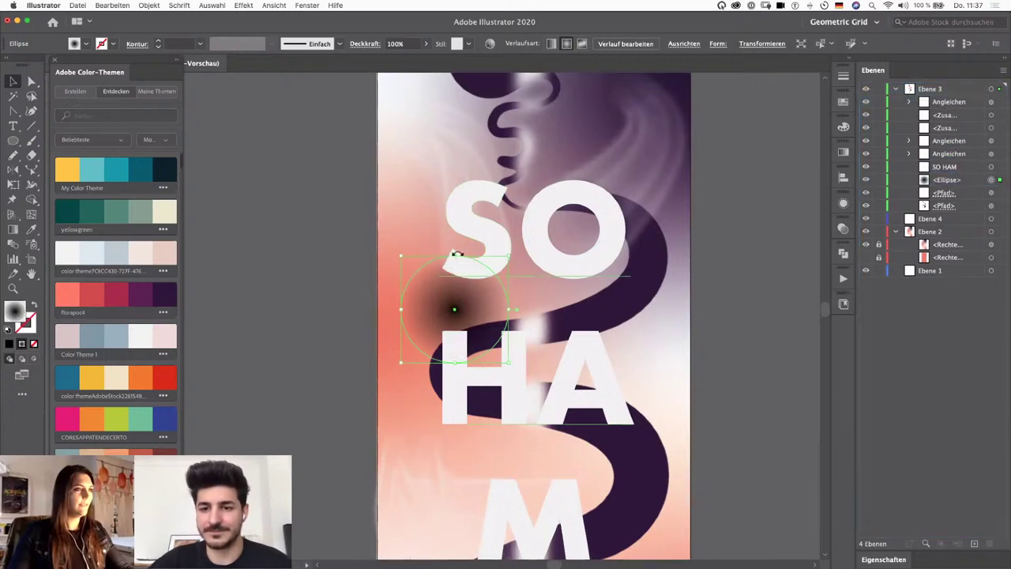
pyautogui.moveTo(509, 254); pyautogui.dragTo(479, 341)
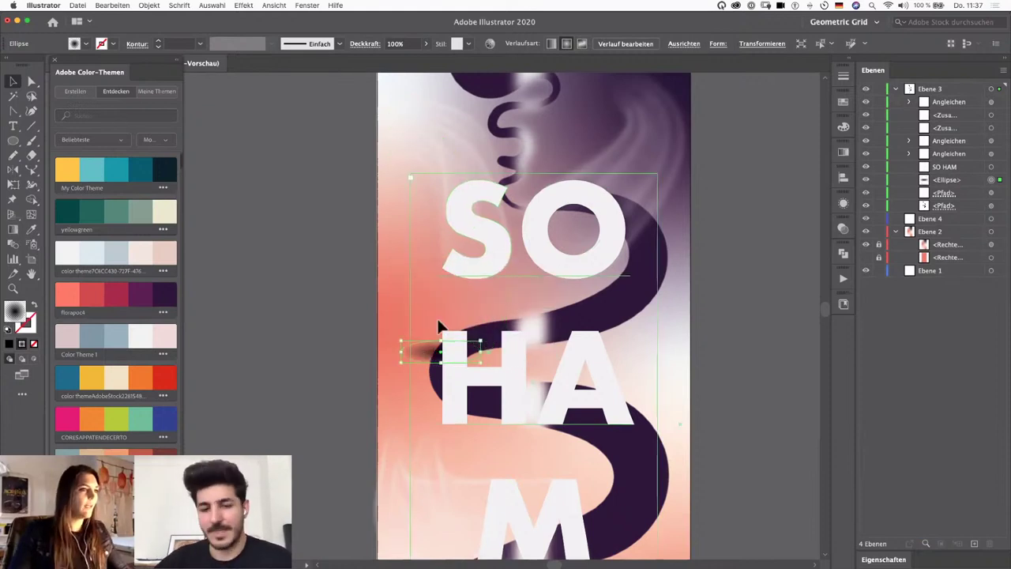
# Step: Undo the accidental move of the SO HAM text and lock the text in place
pyautogui.moveTo(448, 386); pyautogui.dragTo(478, 311)
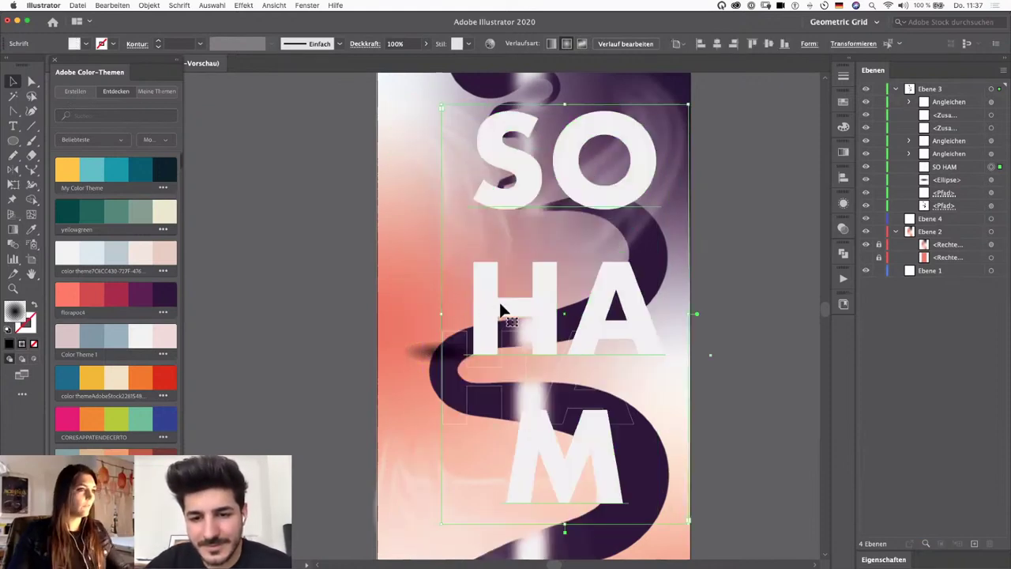
pyautogui.press('super+z')
pyautogui.press('super+2')
# Step: Move the gradient ellipse to the base of the S and enlarge it into a wider, taller shadow
pyautogui.moveTo(412, 360); pyautogui.dragTo(559, 286)
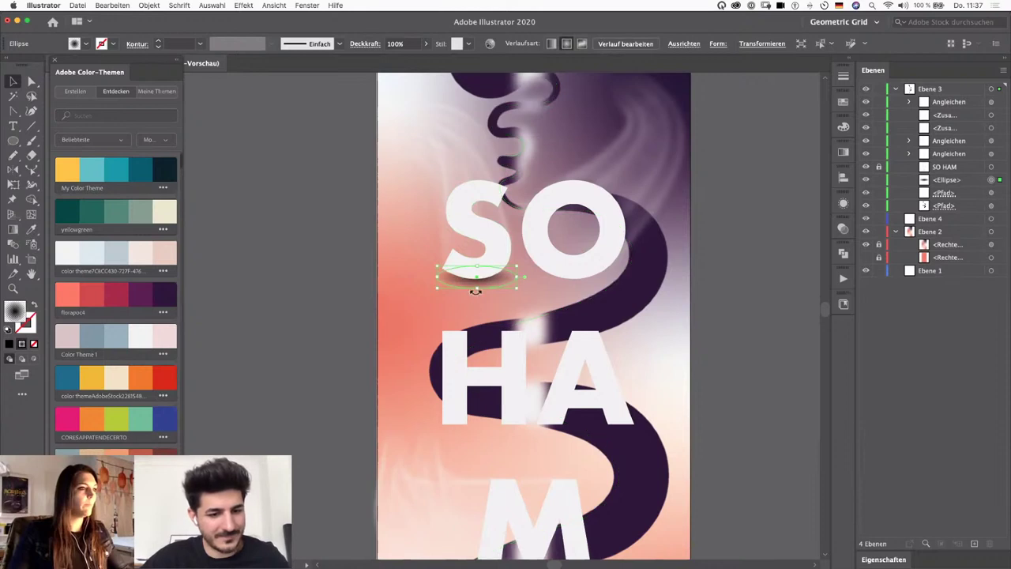
pyautogui.moveTo(478, 289); pyautogui.dragTo(537, 259)
pyautogui.click(300, 359)
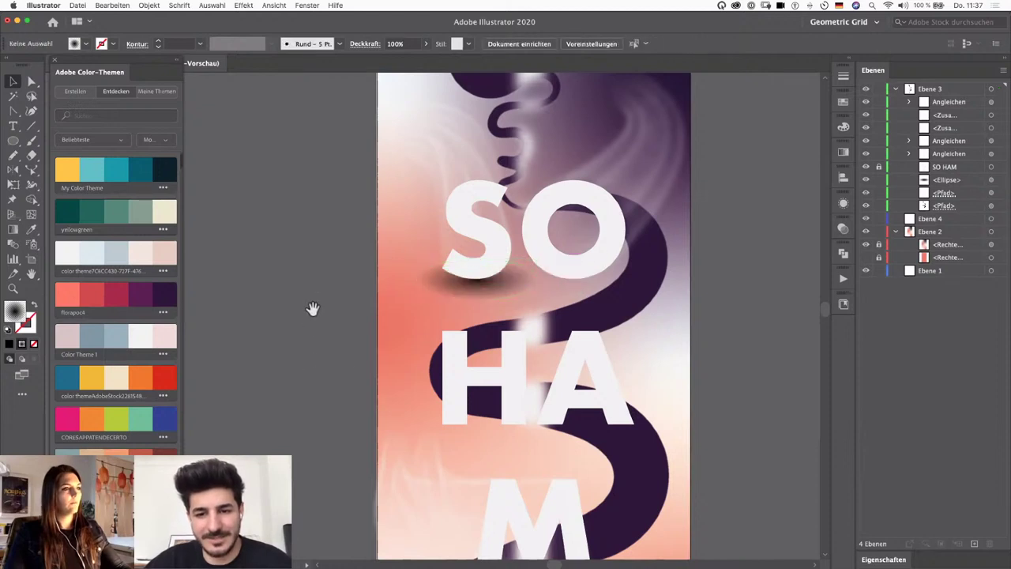
pyautogui.scroll(3, 453, 351)
# Step: Tighten the radial gradient of the shadow beneath the S by moving its transparent outer stop slightly inward
pyautogui.click(489, 337)
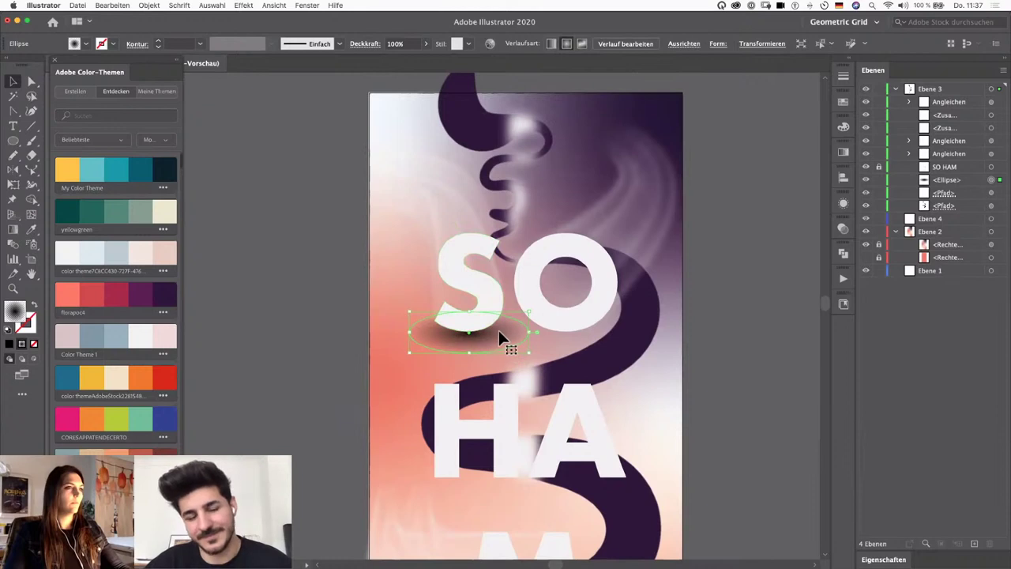
pyautogui.press('g')
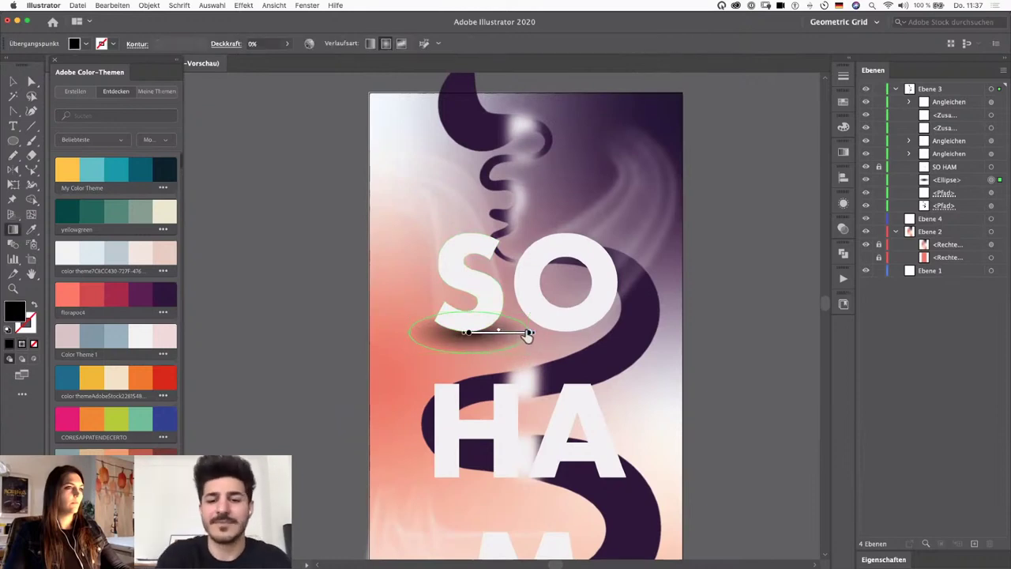
pyautogui.moveTo(530, 334)
pyautogui.mouseDown()
pyautogui.moveTo(494, 342)
pyautogui.moveTo(521, 334)
pyautogui.mouseUp()
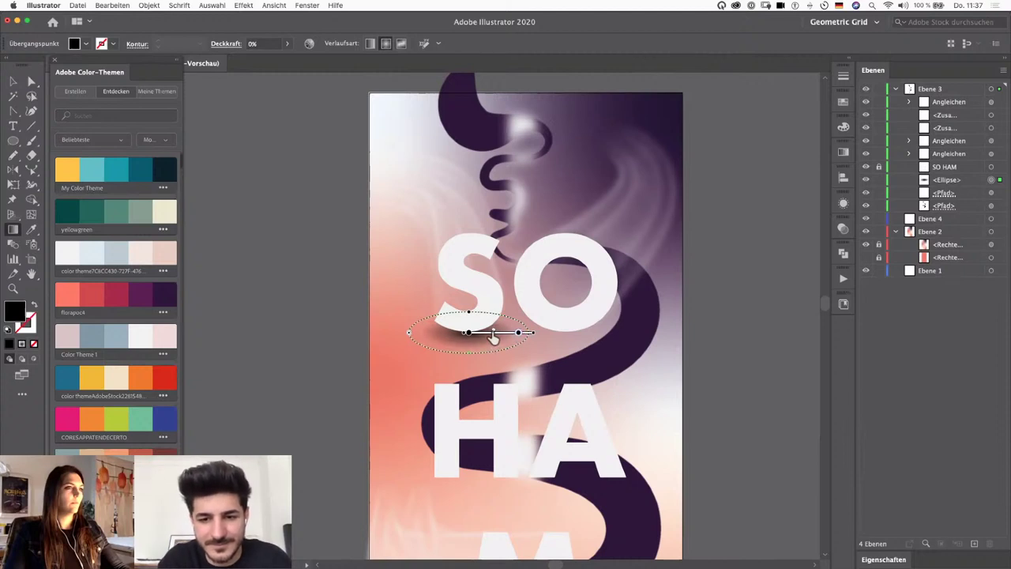
pyautogui.press('v')
pyautogui.click(756, 212)
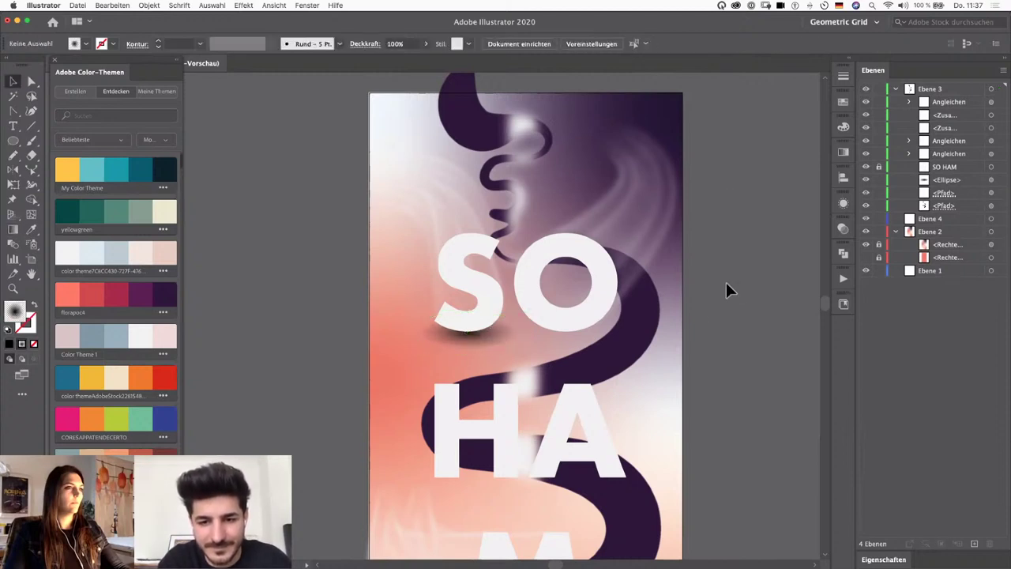
# Step: Reduce the opacity of the ellipse shadow beneath the S to 75%
pyautogui.click(503, 338)
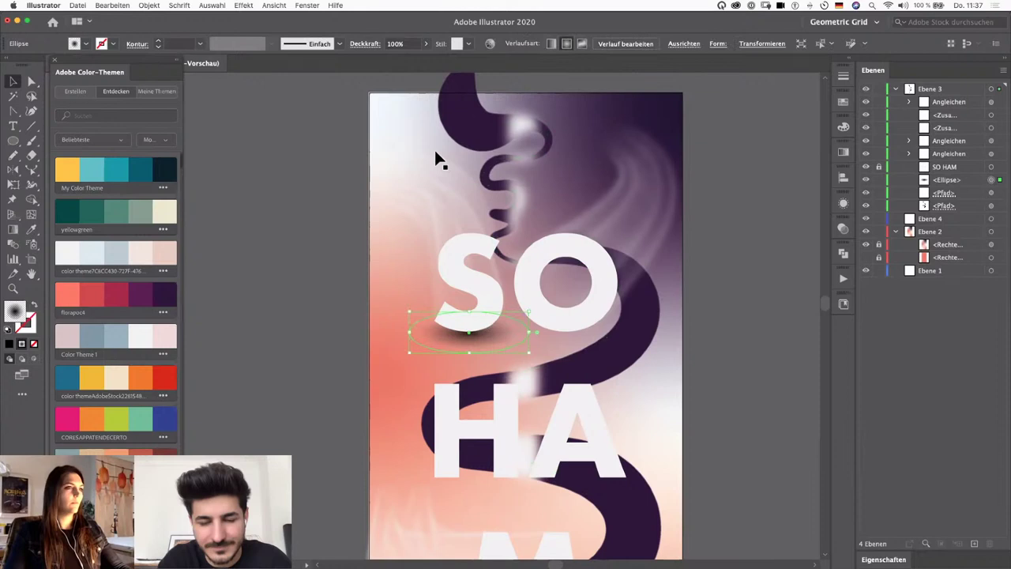
pyautogui.click(426, 47)
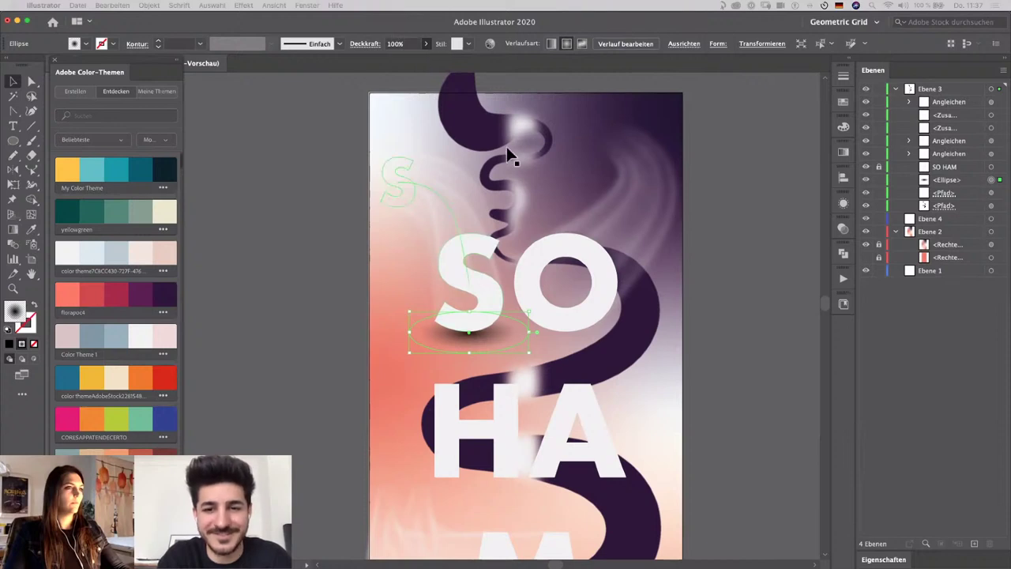
pyautogui.click(845, 207)
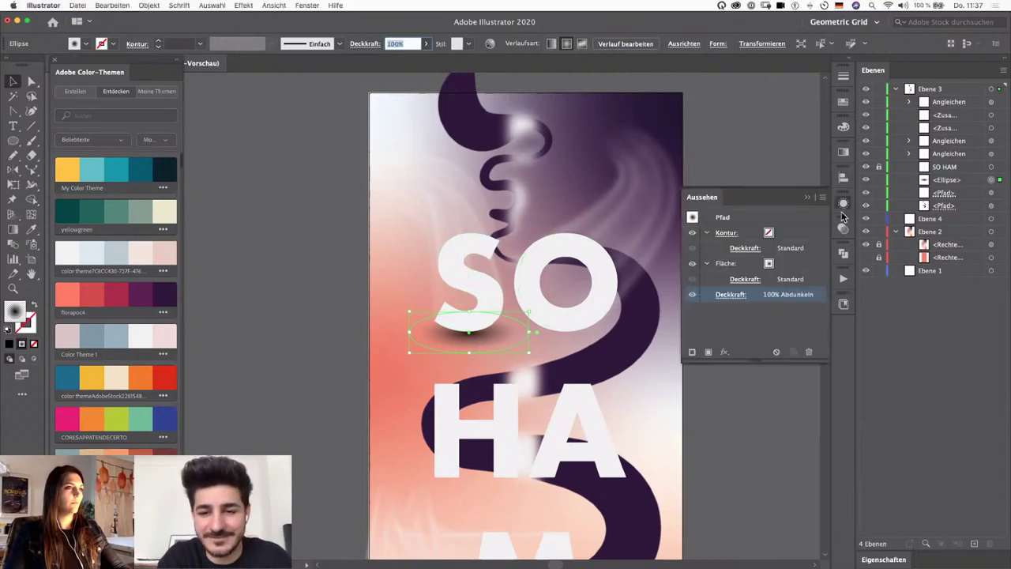
pyautogui.click(842, 231)
pyautogui.click(819, 242)
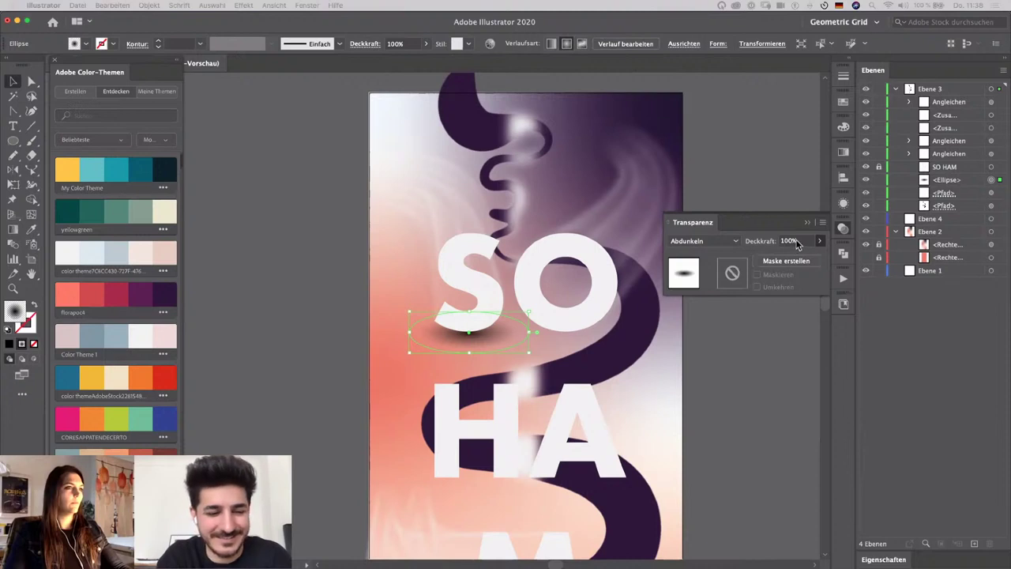
pyautogui.scroll(-3, 798, 240)
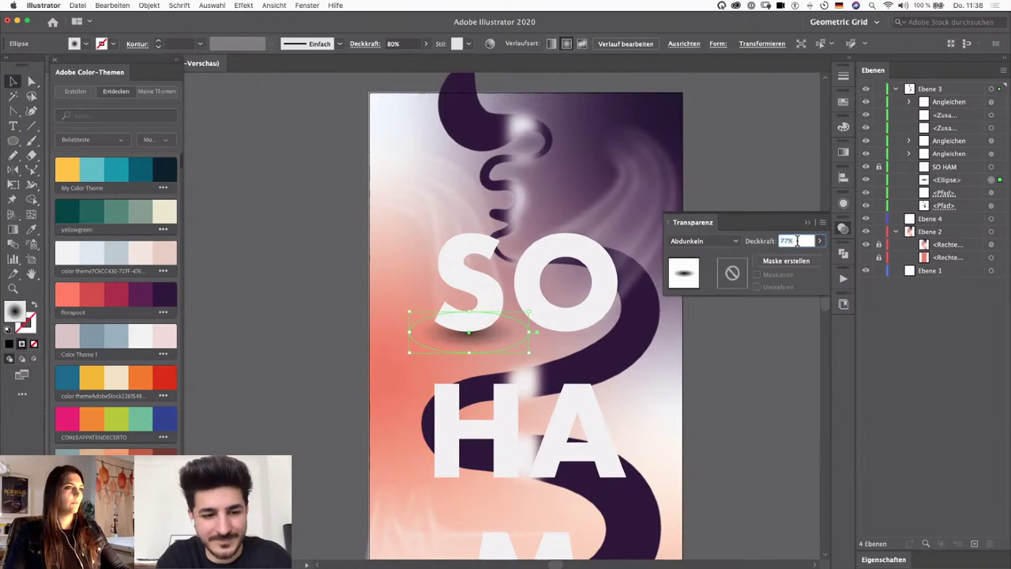
pyautogui.click(719, 193)
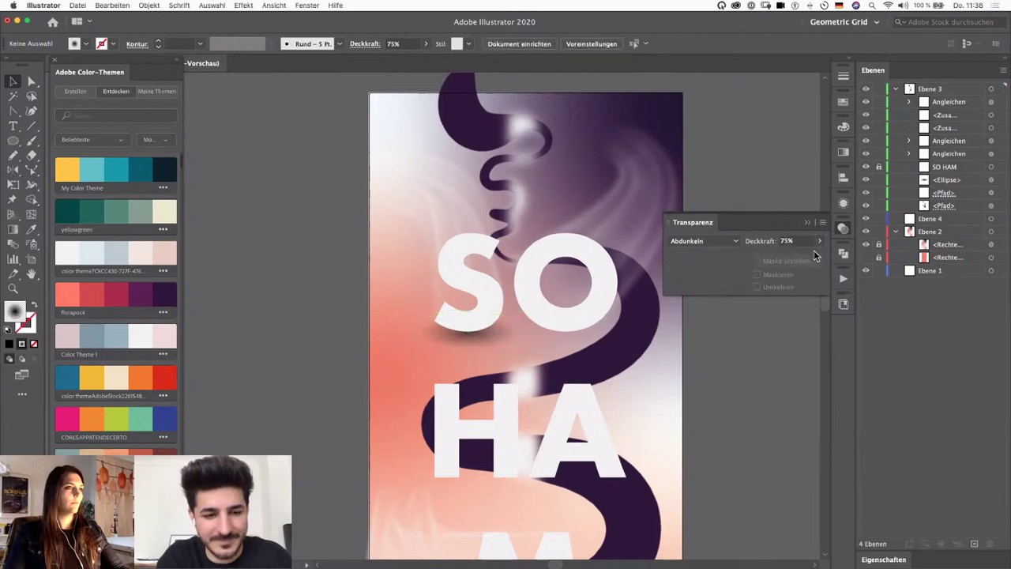
pyautogui.click(807, 222)
# Step: Duplicate the ellipse shadow horizontally so that the copy sits beneath the O
pyautogui.moveTo(723, 347); pyautogui.dragTo(729, 331)
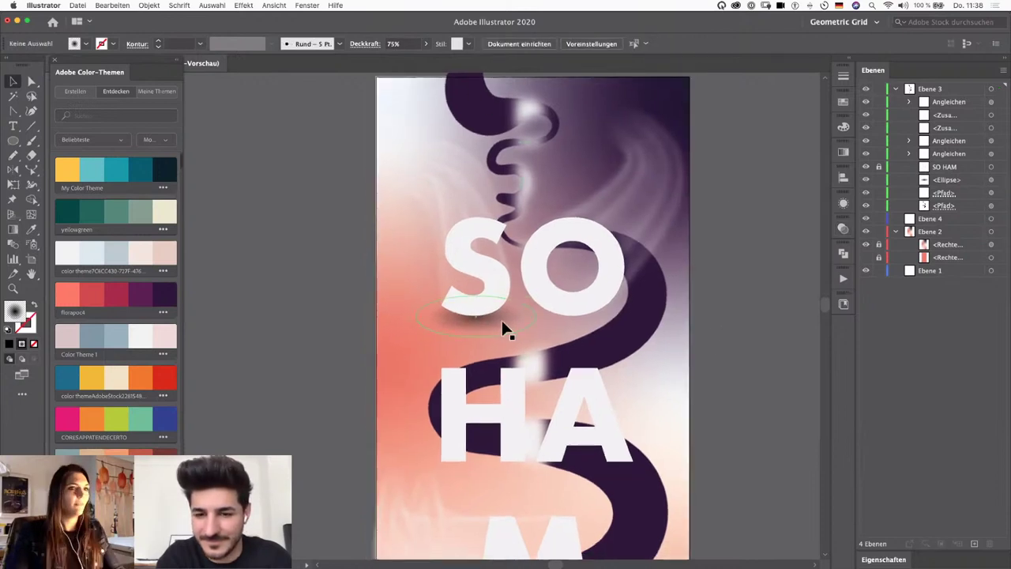
pyautogui.moveTo(500, 331); pyautogui.dragTo(602, 332)
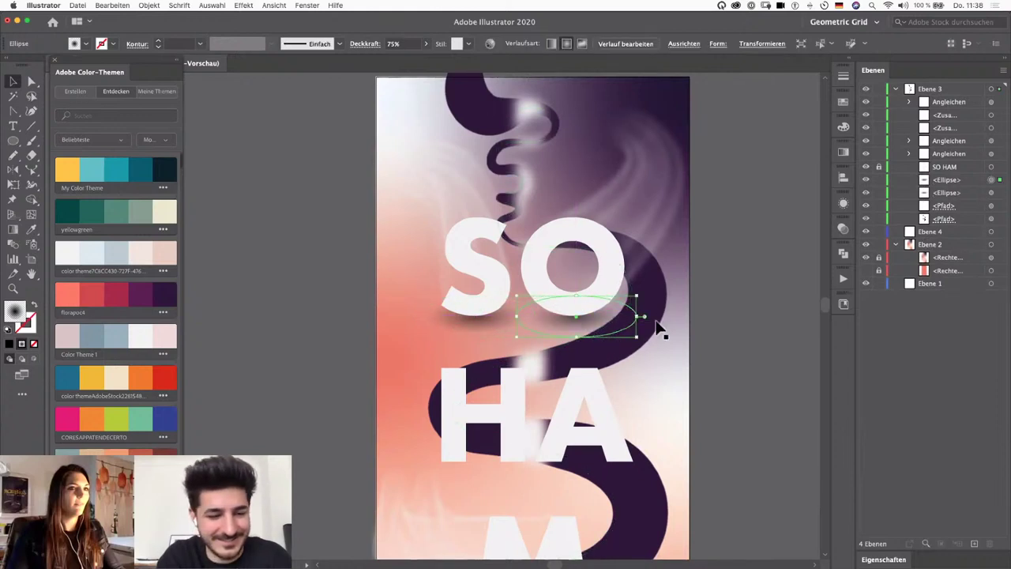
pyautogui.scroll(-2, 715, 338)
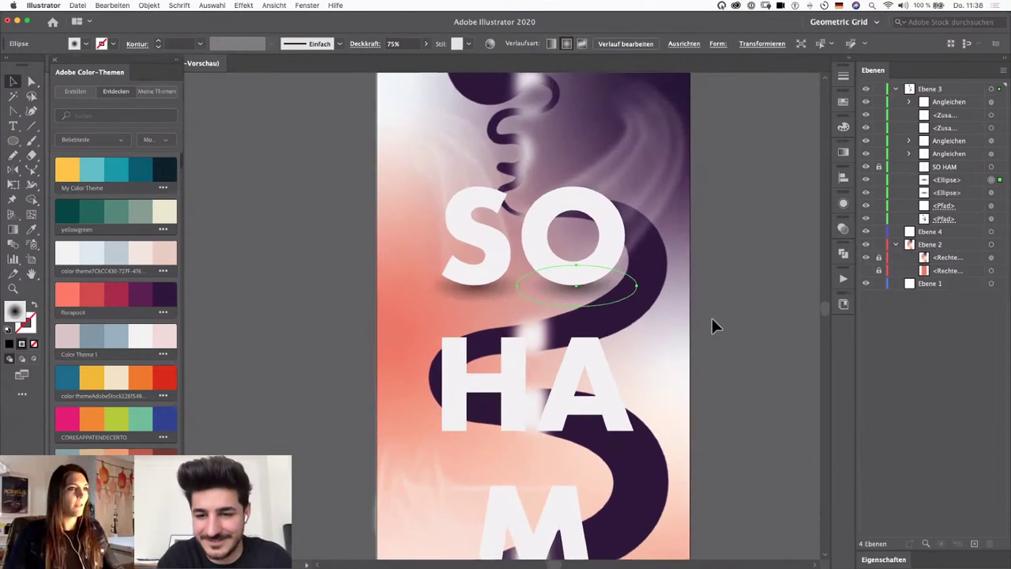
pyautogui.scroll(2, 699, 330)
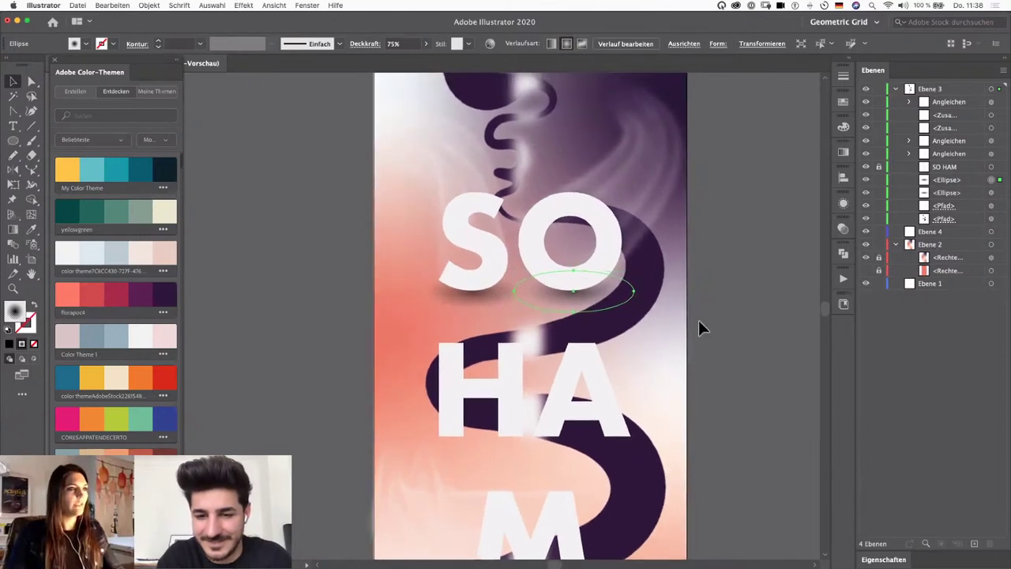
# Step: Unlock the SO HAM text and shift the text and the O's smoke blend slightly upward, above the ellipse shadows
pyautogui.click(990, 167)
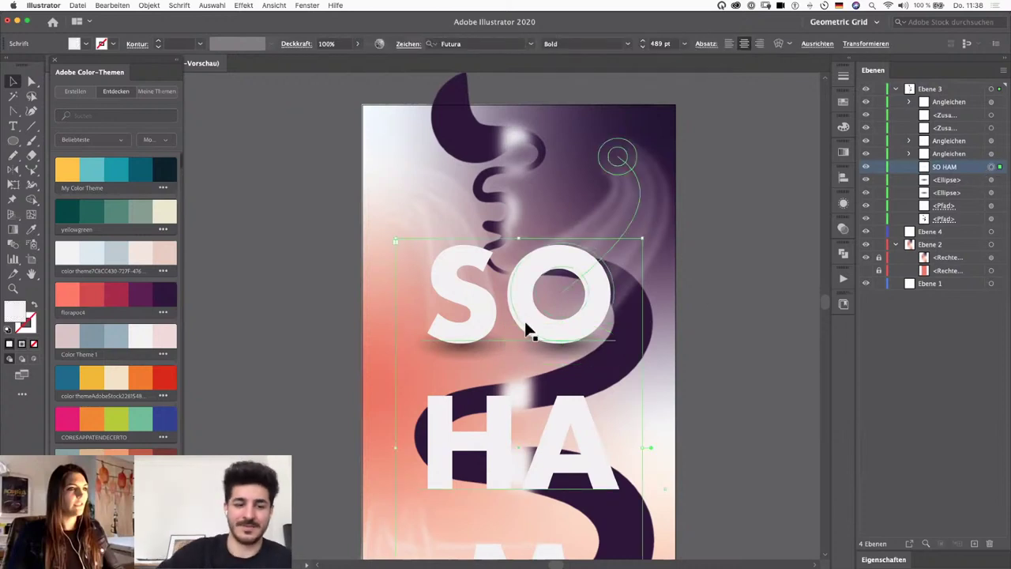
pyautogui.keyDown('shift'); pyautogui.click(592, 306); pyautogui.keyUp('shift')
pyautogui.moveTo(593, 305); pyautogui.dragTo(593, 298)
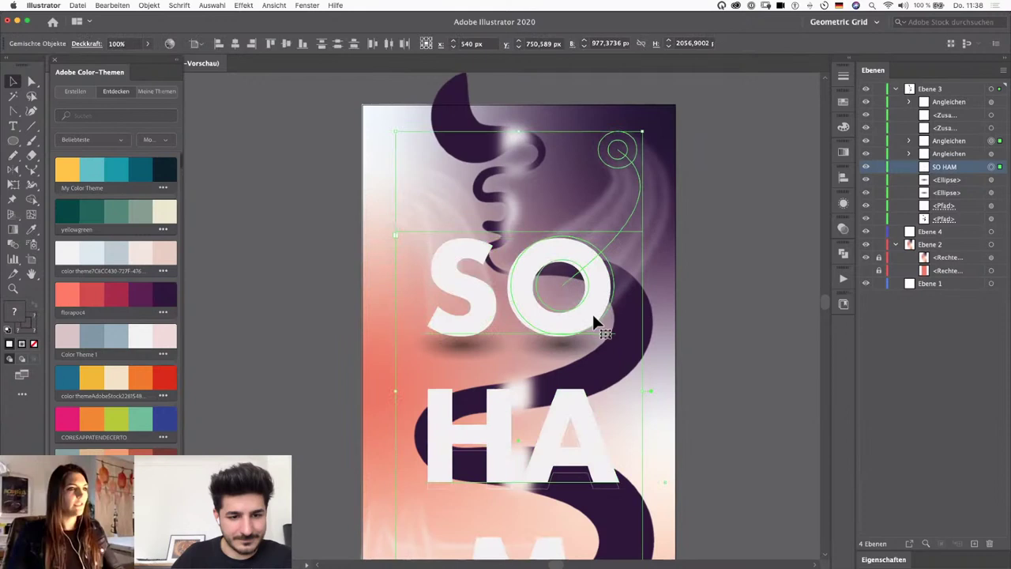
pyautogui.click(589, 297)
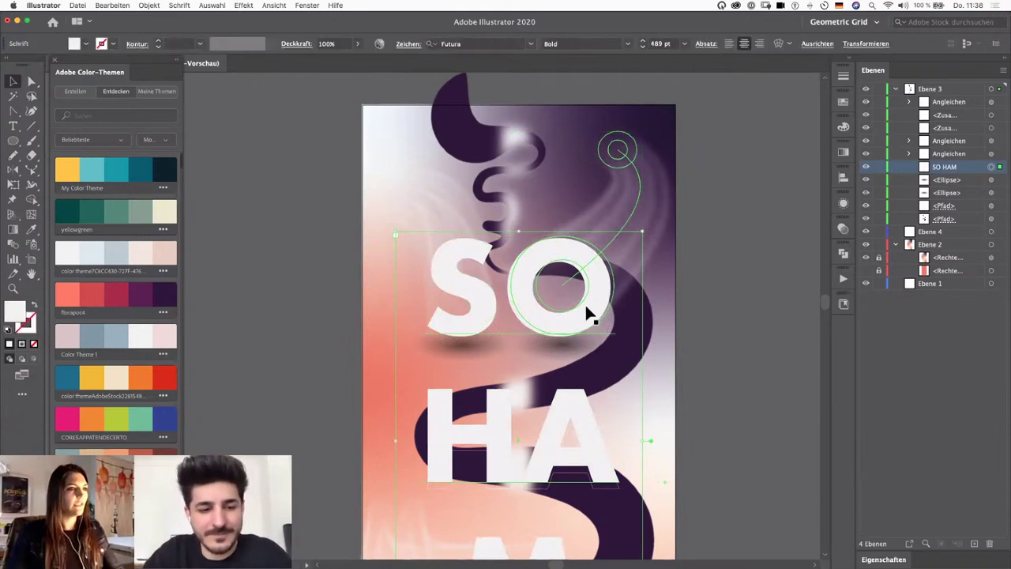
pyautogui.moveTo(584, 302); pyautogui.dragTo(587, 308)
pyautogui.click(587, 309)
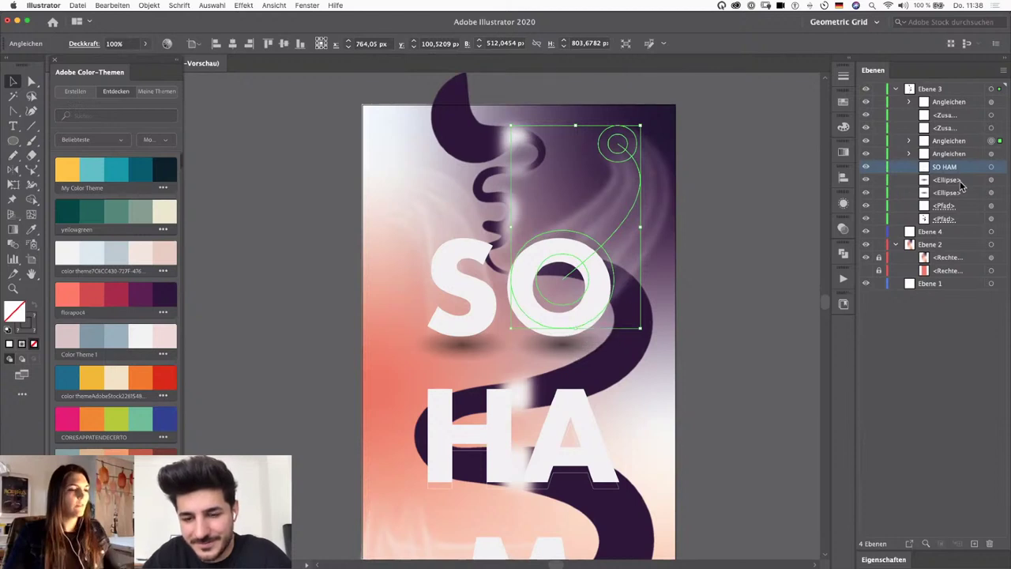
pyautogui.click(992, 167)
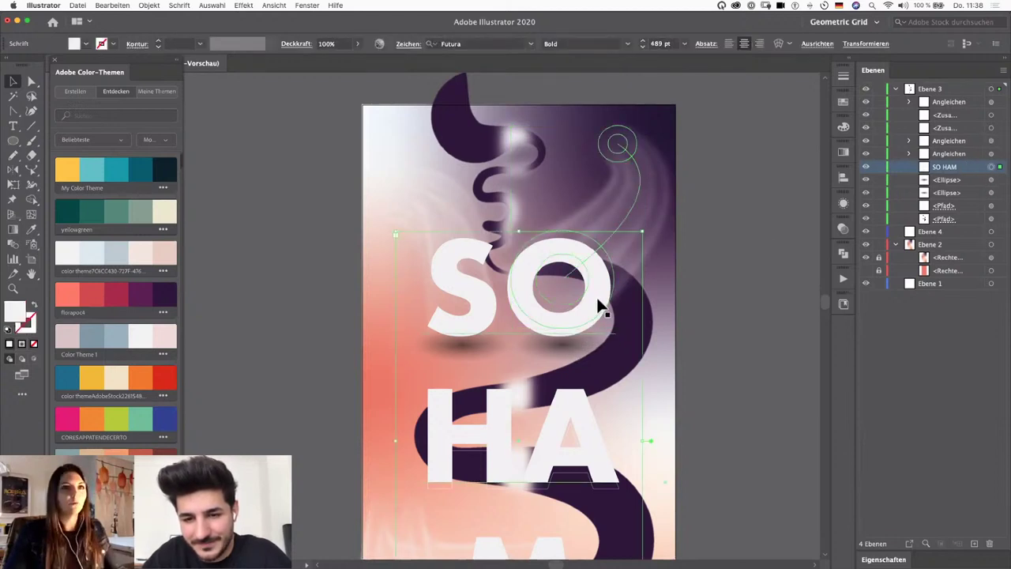
pyautogui.click(522, 329)
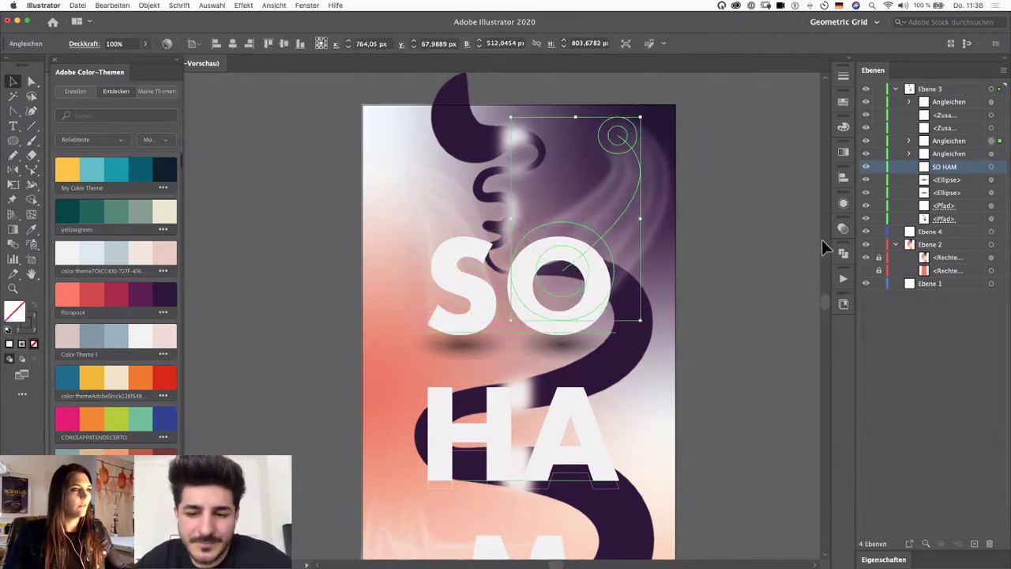
pyautogui.click(992, 166)
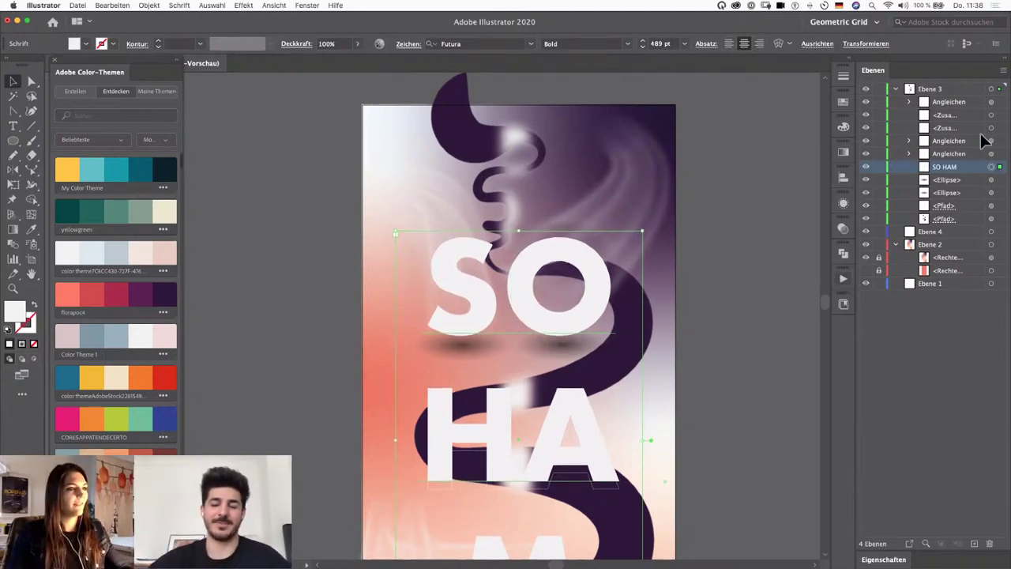
pyautogui.click(871, 361)
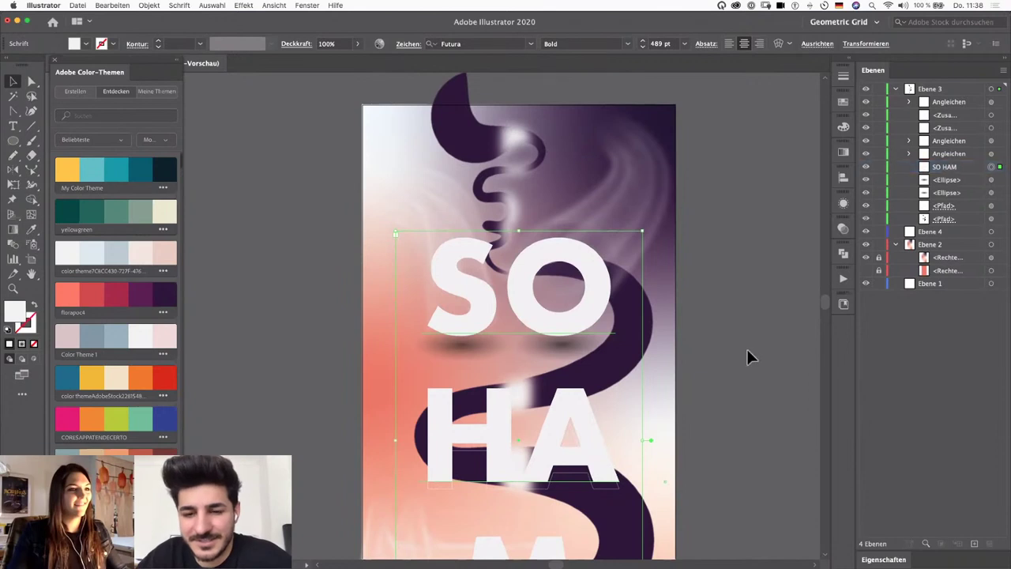
# Step: Undo the last shift made with the two ellipse shadows and lock the SO HAM text again
pyautogui.click(991, 192)
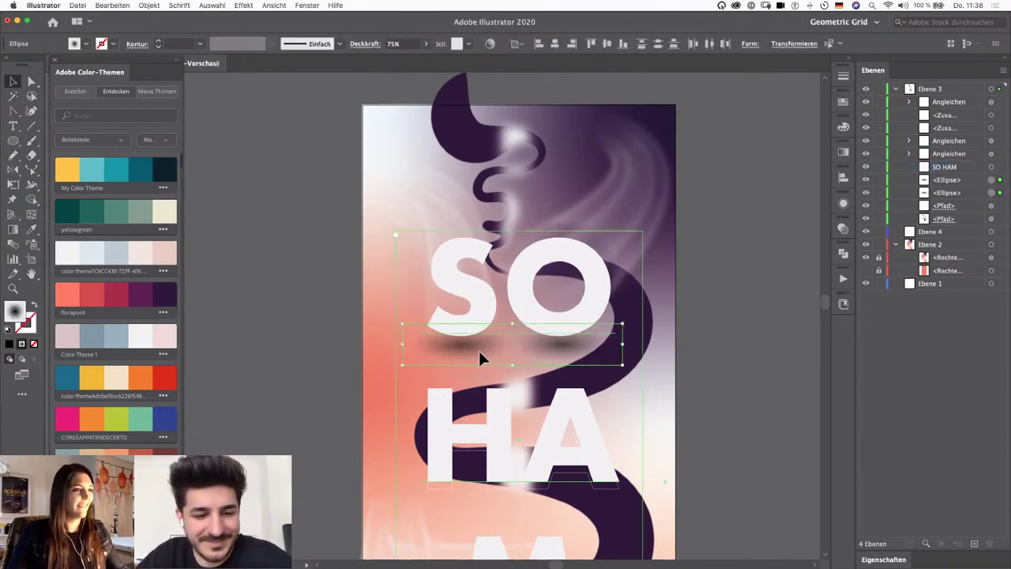
pyautogui.moveTo(478, 349)
pyautogui.mouseDown()
pyautogui.moveTo(481, 366)
pyautogui.moveTo(478, 354)
pyautogui.mouseUp()
pyautogui.press('super+z')
pyautogui.press('super+2')
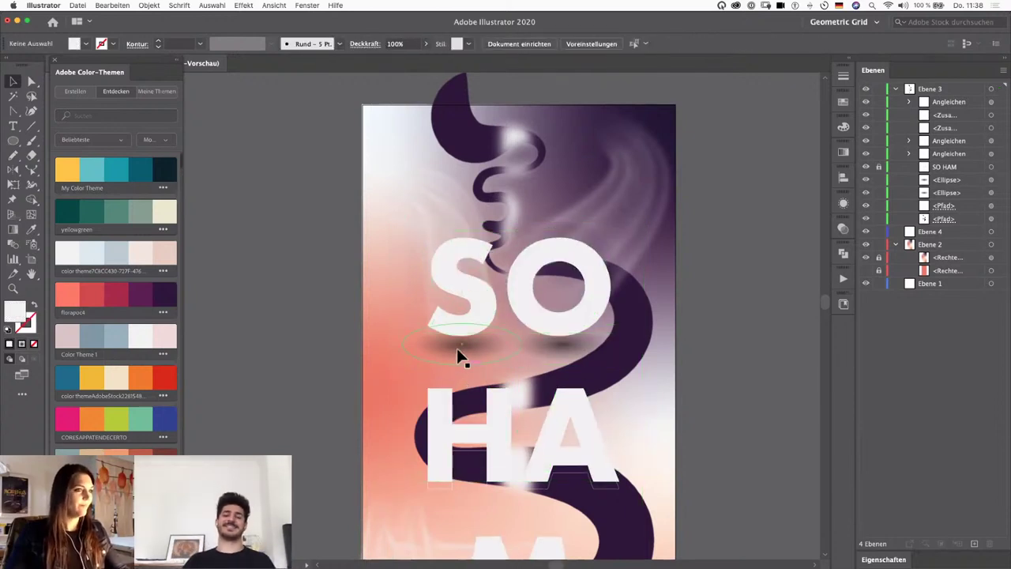
# Step: Select both ellipse shadows and nudge them up until they tuck behind the bases of the S and O
pyautogui.click(462, 357)
pyautogui.moveTo(546, 355); pyautogui.dragTo(544, 346)
pyautogui.press('Down')
pyautogui.press('Down')
pyautogui.press('Down')
pyautogui.press('Down')
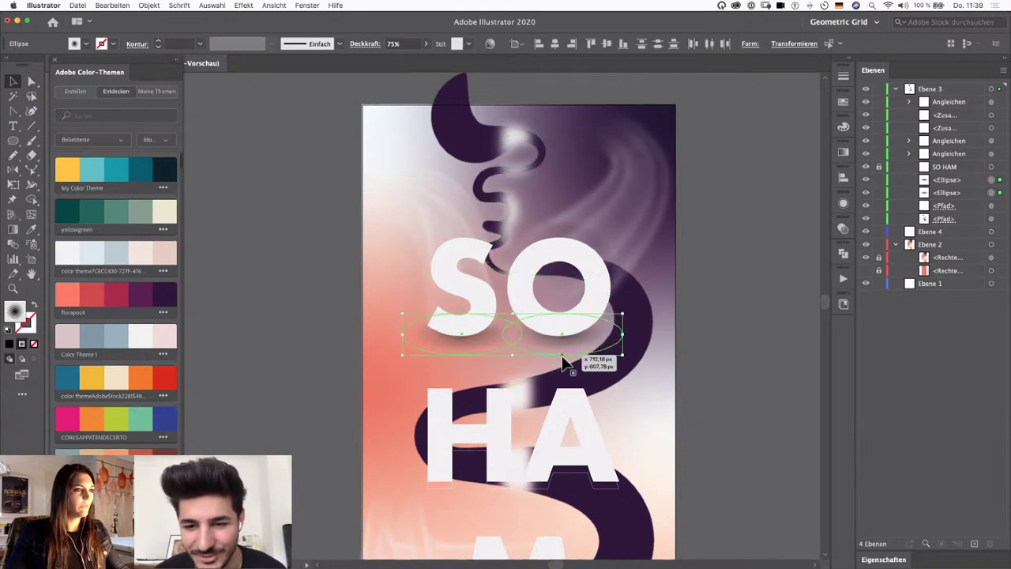
pyautogui.moveTo(563, 361); pyautogui.dragTo(563, 362)
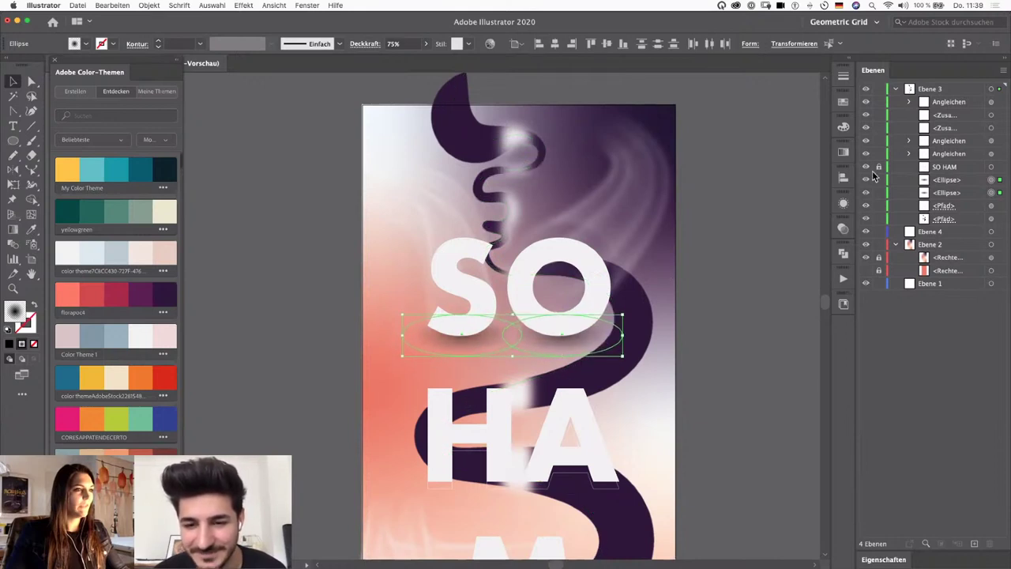
# Step: Unlock the SO HAM text and give it an opacity mask with the Maskieren clipping option turned off
pyautogui.click(990, 167)
pyautogui.click(993, 169)
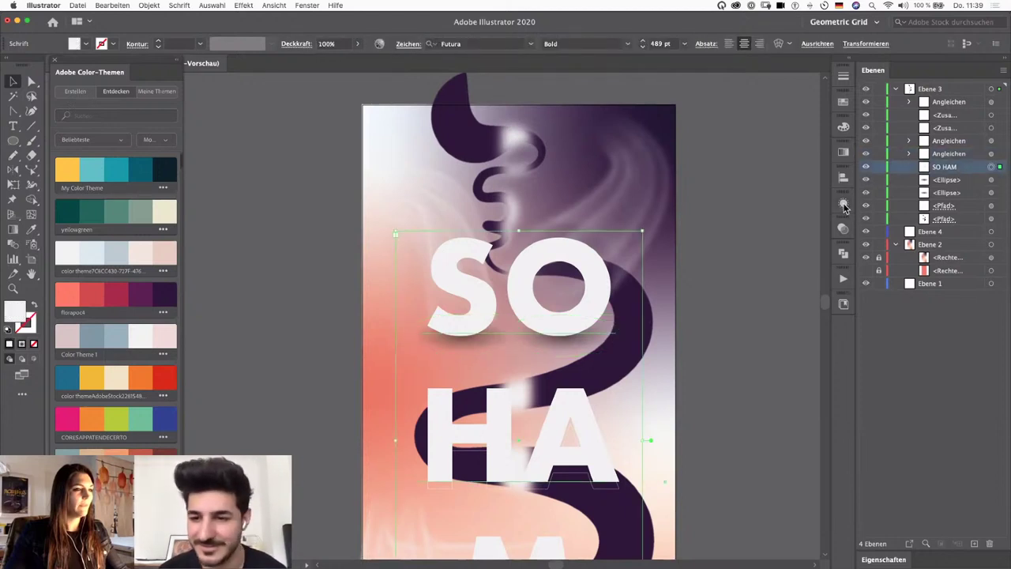
pyautogui.click(843, 228)
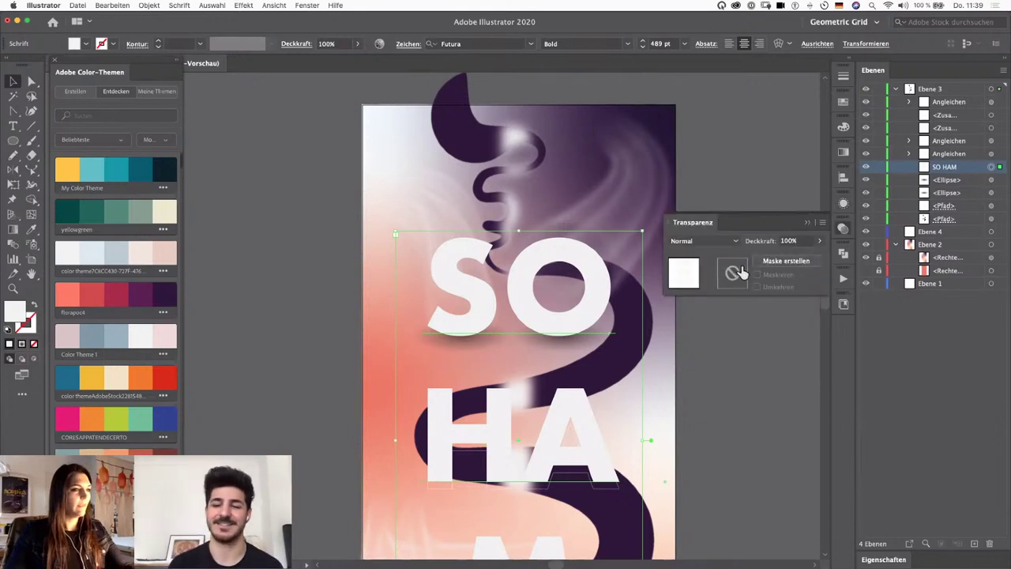
pyautogui.click(770, 261)
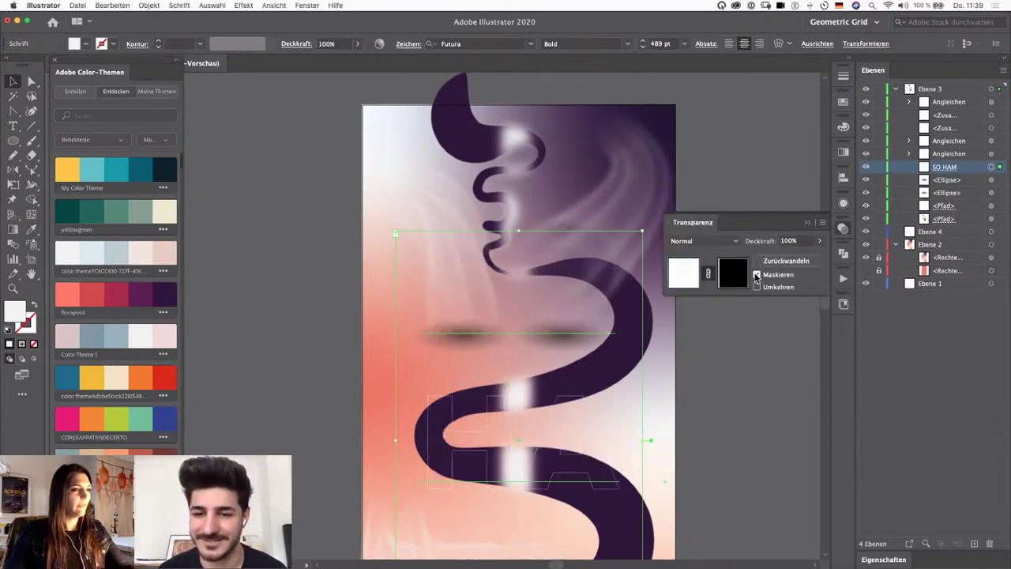
pyautogui.click(755, 275)
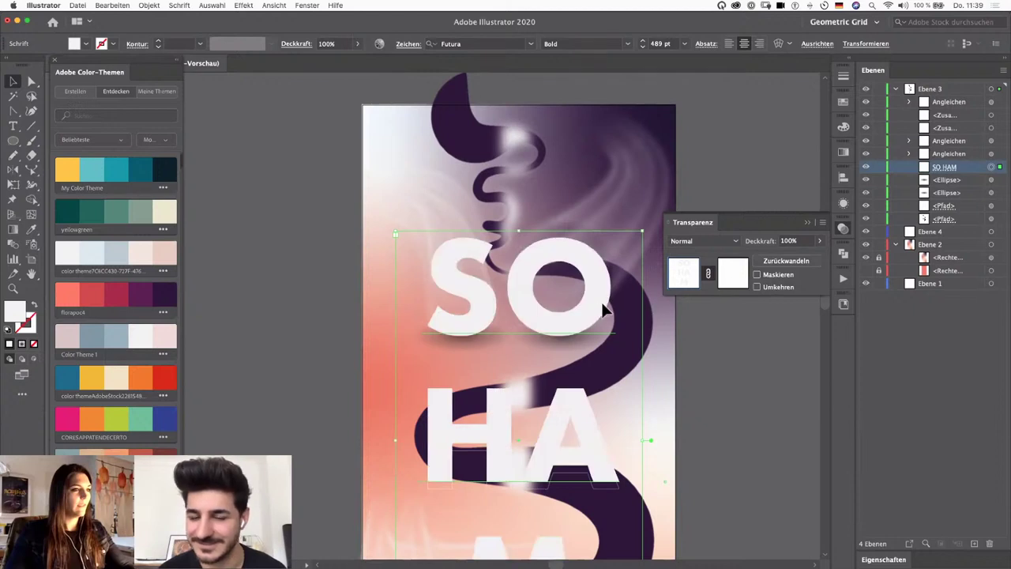
# Step: In the SO HAM text's opacity mask, draw a closed freehand shape where the snake crosses the O's upper right and fill it black
pyautogui.press('super+plus')
pyautogui.click(727, 277)
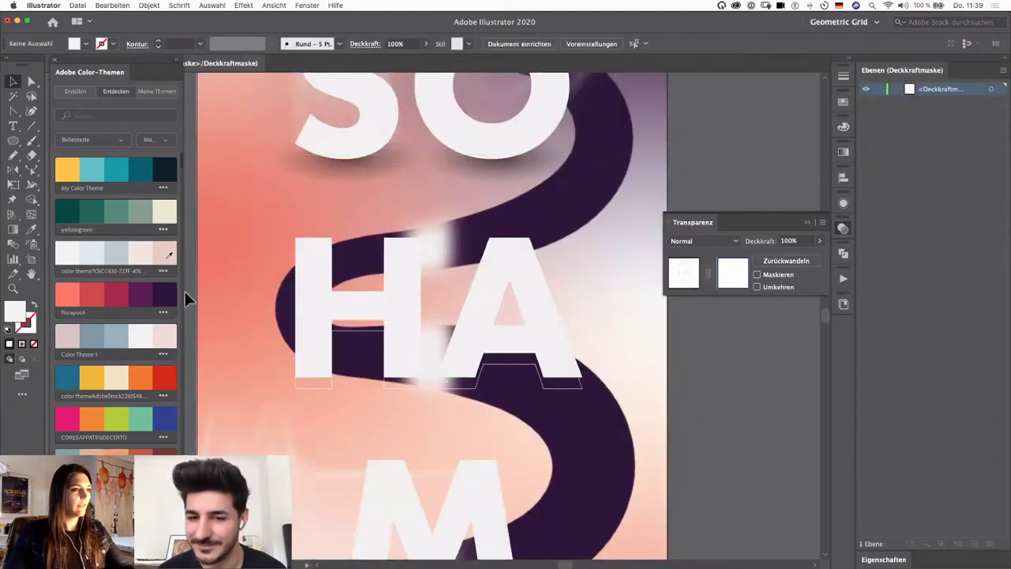
pyautogui.scroll(5, 390, 384)
pyautogui.press('n')
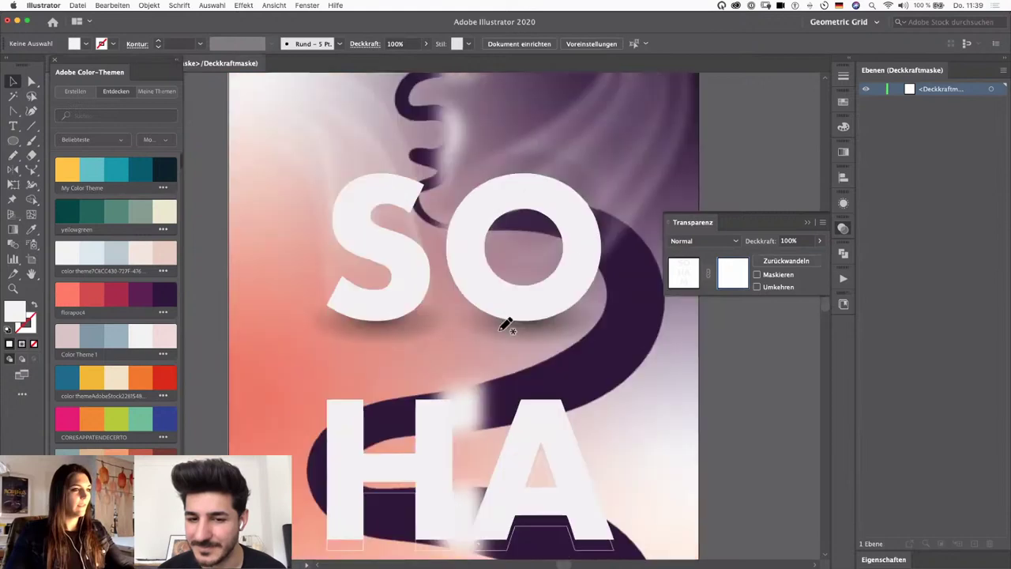
pyautogui.moveTo(521, 251)
pyautogui.mouseDown()
pyautogui.moveTo(599, 242)
pyautogui.moveTo(620, 286)
pyautogui.moveTo(602, 305)
pyautogui.moveTo(567, 274)
pyautogui.moveTo(509, 258)
pyautogui.moveTo(516, 249)
pyautogui.mouseUp()
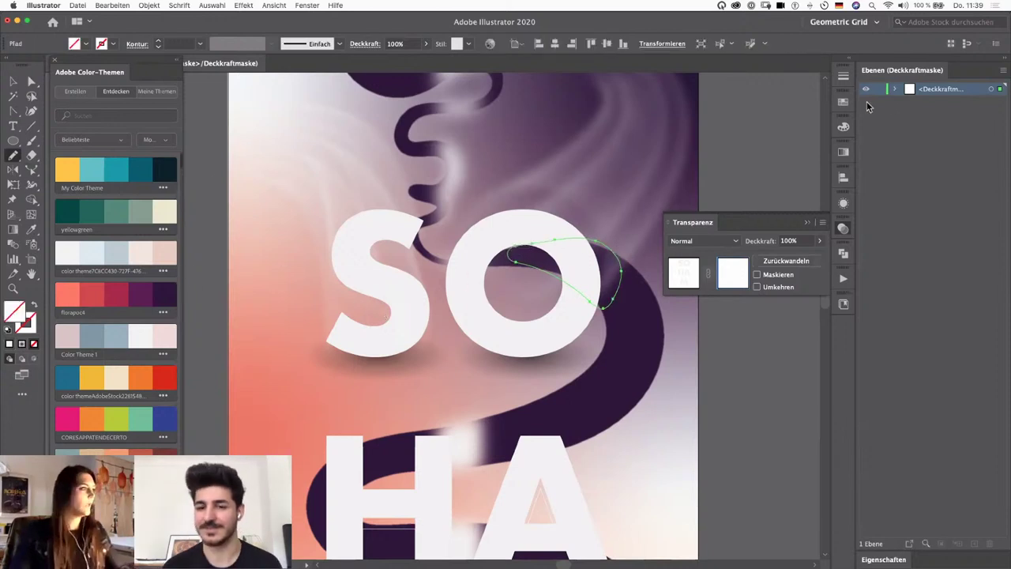
pyautogui.click(843, 101)
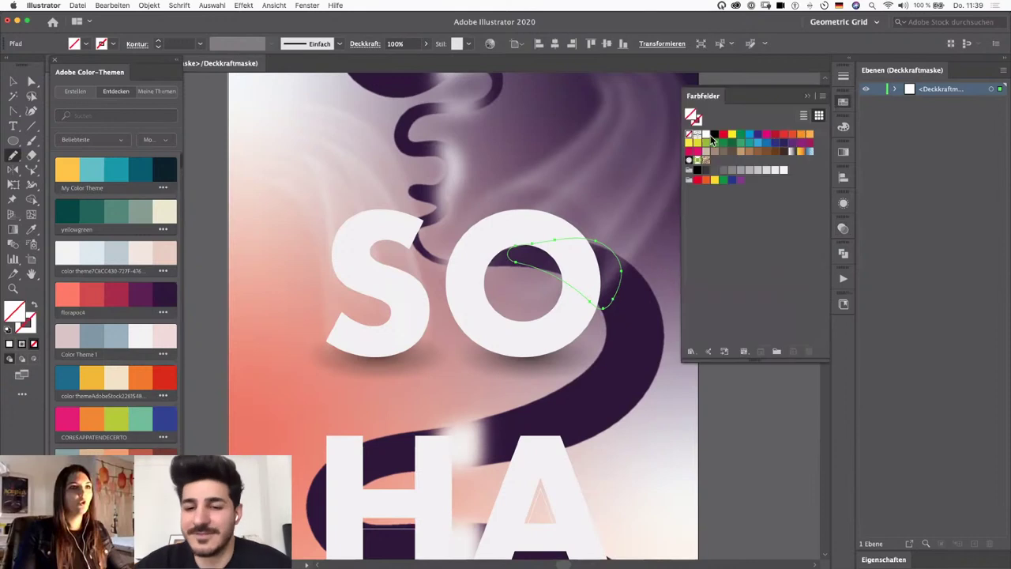
pyautogui.click(713, 134)
pyautogui.press('v')
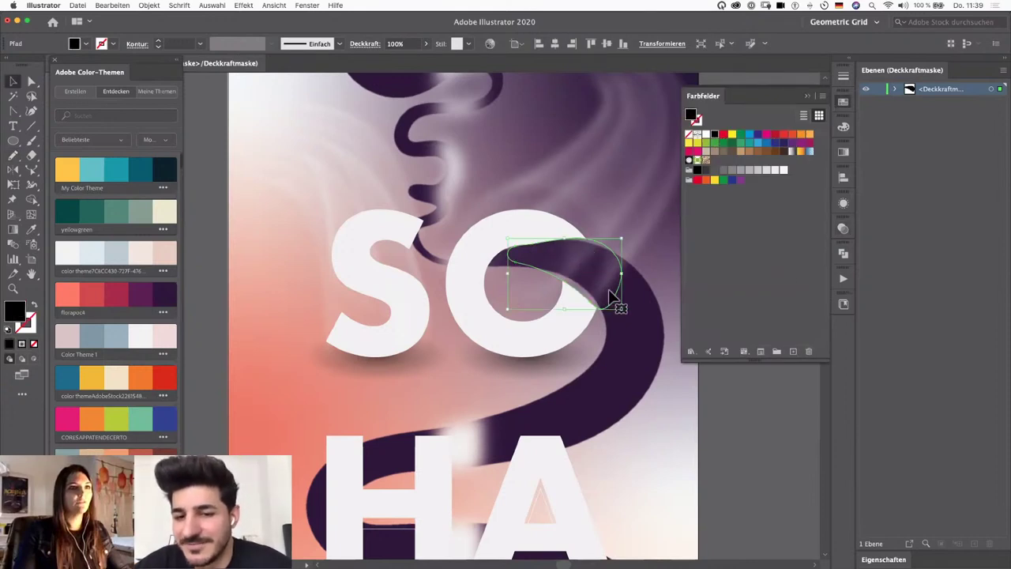
# Step: Adjust the upper anchor points and handles of the O's mask shape to follow the snake's outer edge
pyautogui.press('super+plus')
pyautogui.moveTo(499, 339); pyautogui.dragTo(555, 334)
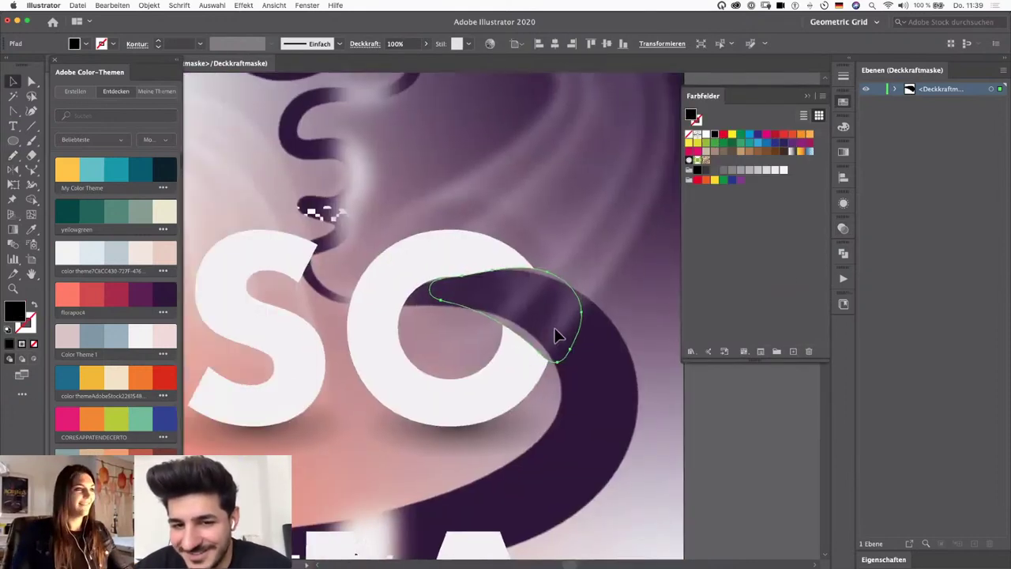
pyautogui.press('super+plus')
pyautogui.moveTo(483, 320); pyautogui.dragTo(540, 329)
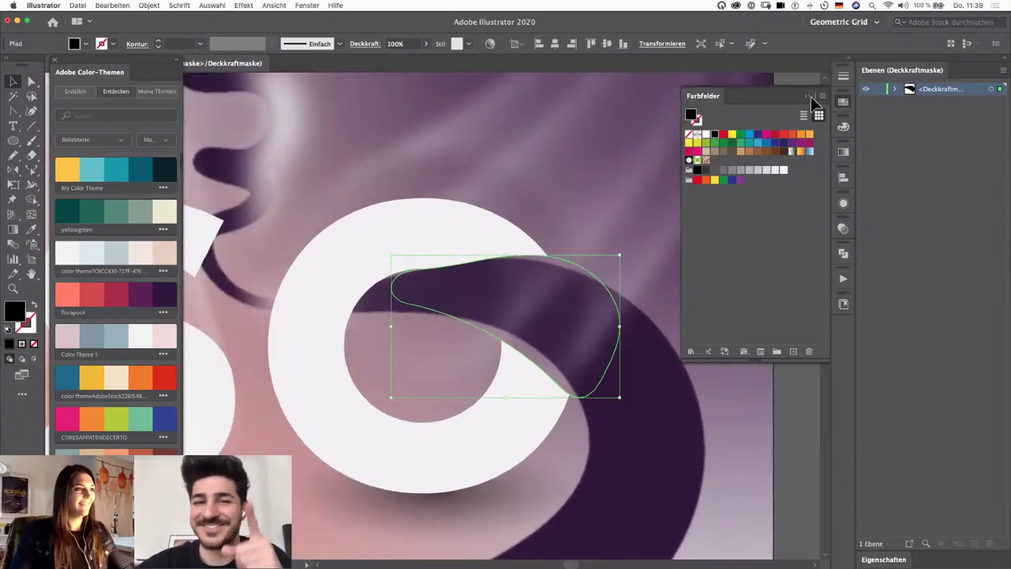
pyautogui.click(809, 95)
pyautogui.press('a')
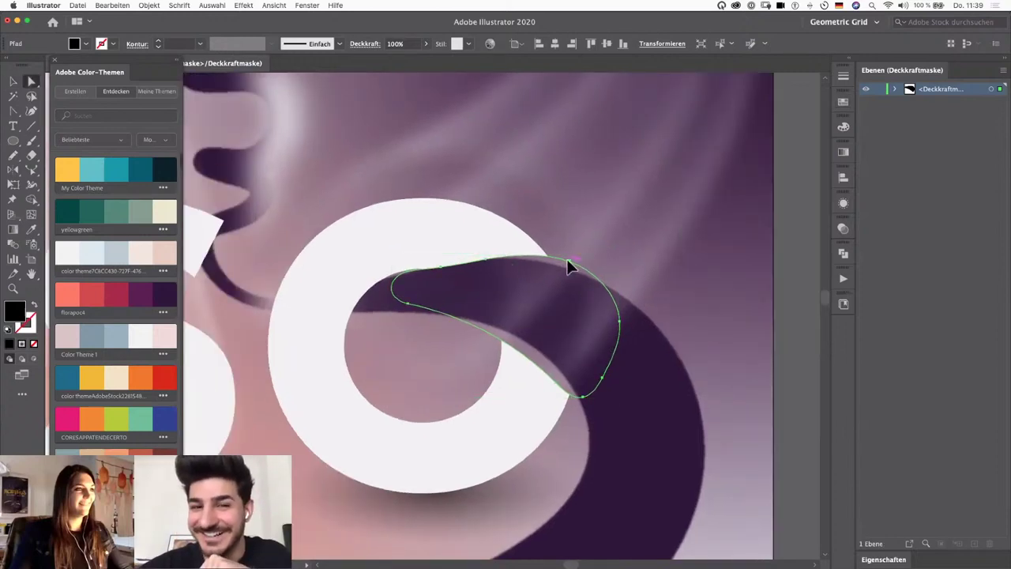
pyautogui.moveTo(568, 260); pyautogui.dragTo(565, 258)
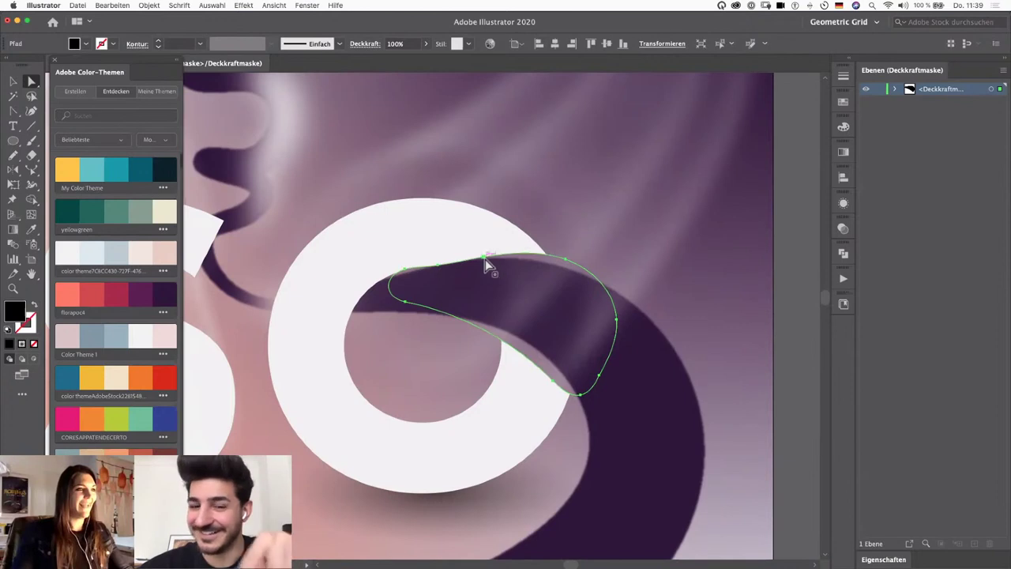
pyautogui.click(565, 259)
pyautogui.moveTo(566, 259); pyautogui.dragTo(578, 271)
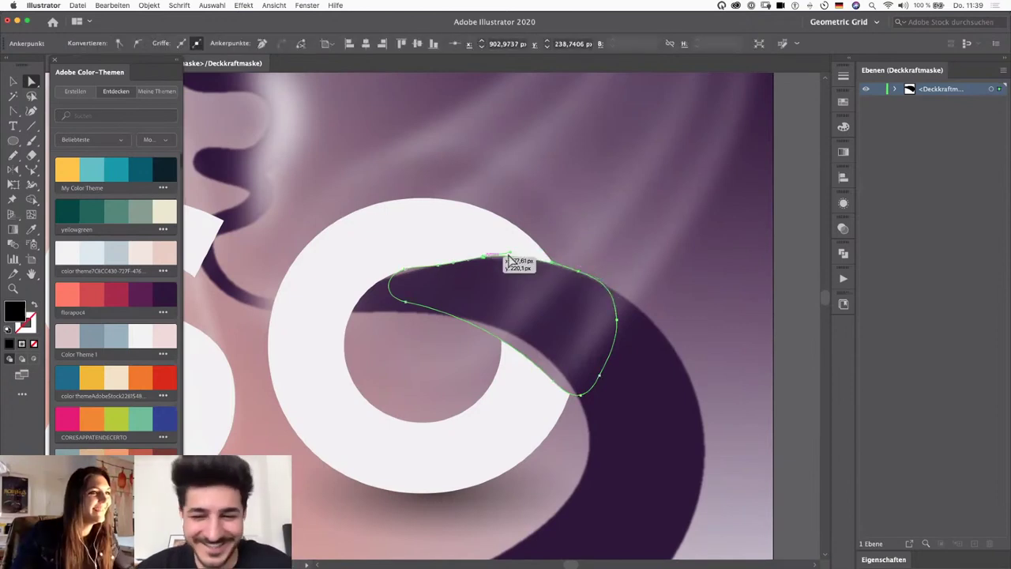
pyautogui.moveTo(510, 259); pyautogui.dragTo(486, 266)
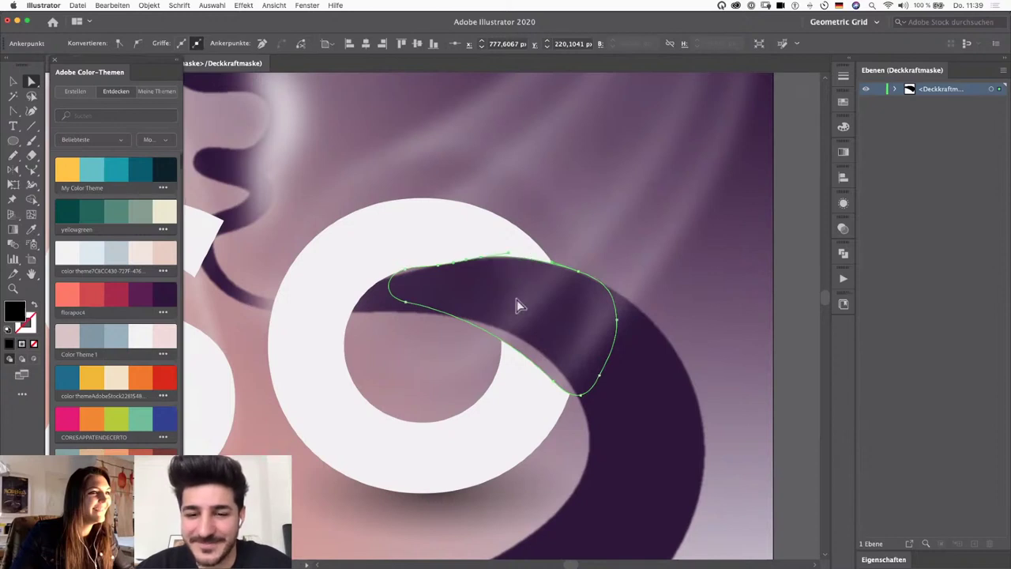
# Step: Reposition the lower-right anchor points of the O's mask shape to fit the snake's inner edge
pyautogui.moveTo(557, 387); pyautogui.dragTo(586, 403)
pyautogui.click(553, 380)
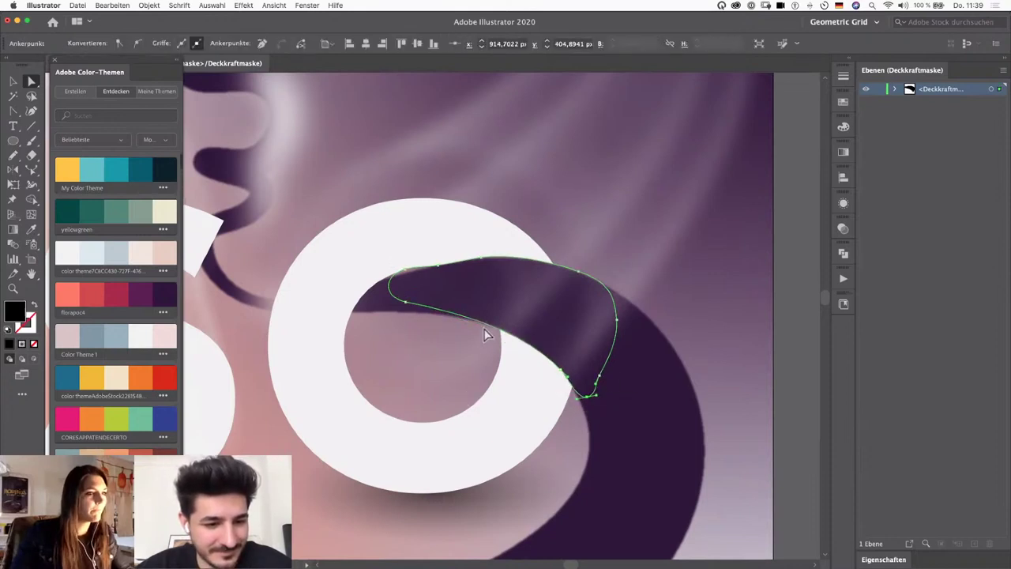
pyautogui.click(493, 367)
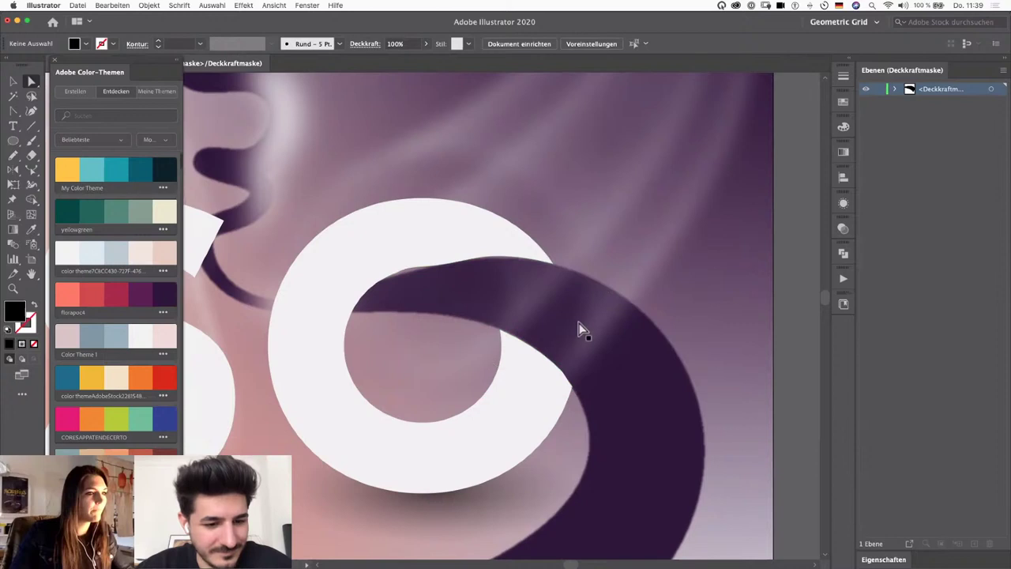
# Step: Shift the lower-left anchor of the O's mask shape outward and refine its lower curve along the snake, then deselect it
pyautogui.click(510, 343)
pyautogui.click(410, 301)
pyautogui.moveTo(410, 301)
pyautogui.mouseDown()
pyautogui.moveTo(410, 311)
pyautogui.moveTo(402, 303)
pyautogui.mouseUp()
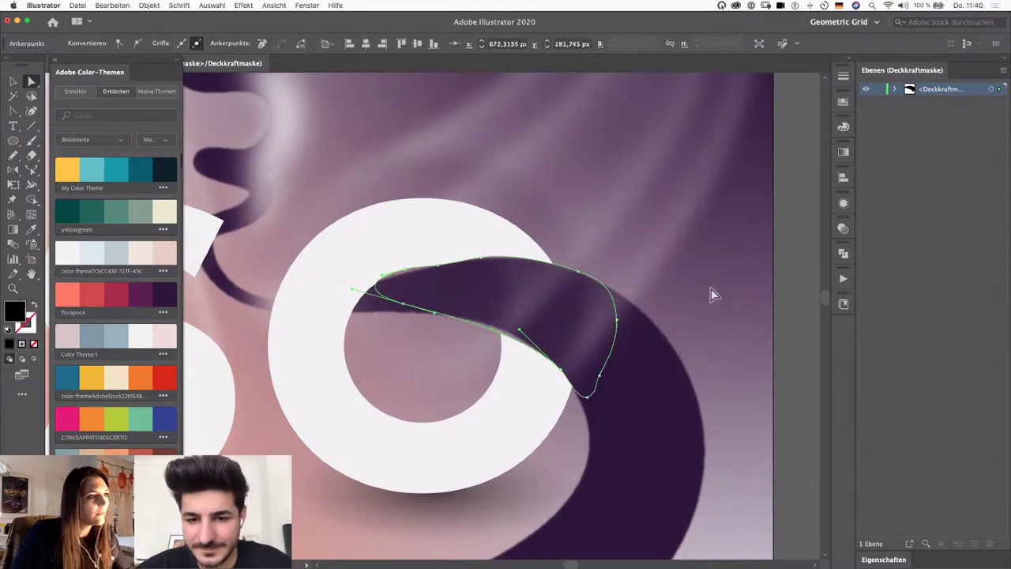
pyautogui.click(518, 335)
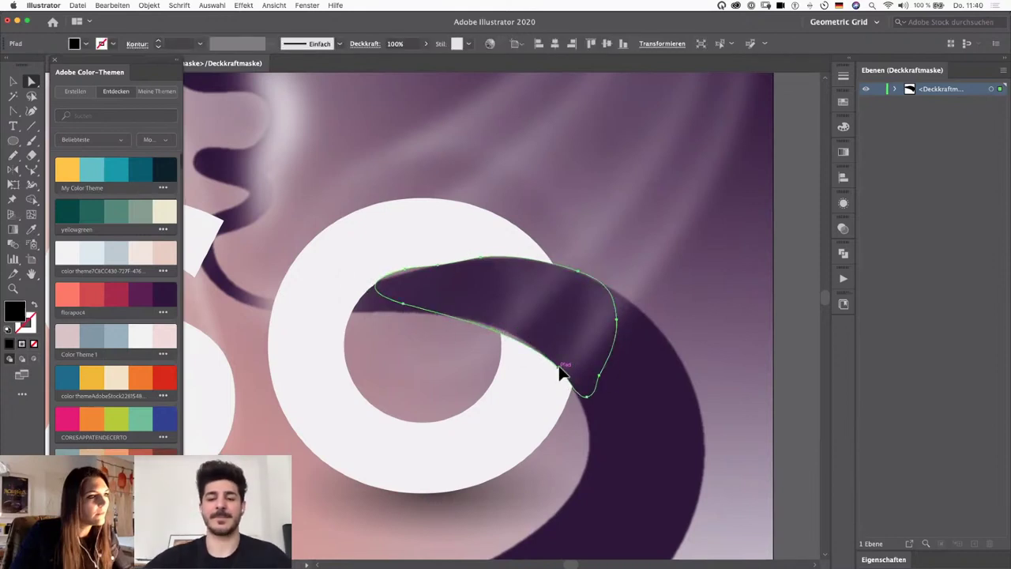
pyautogui.click(523, 334)
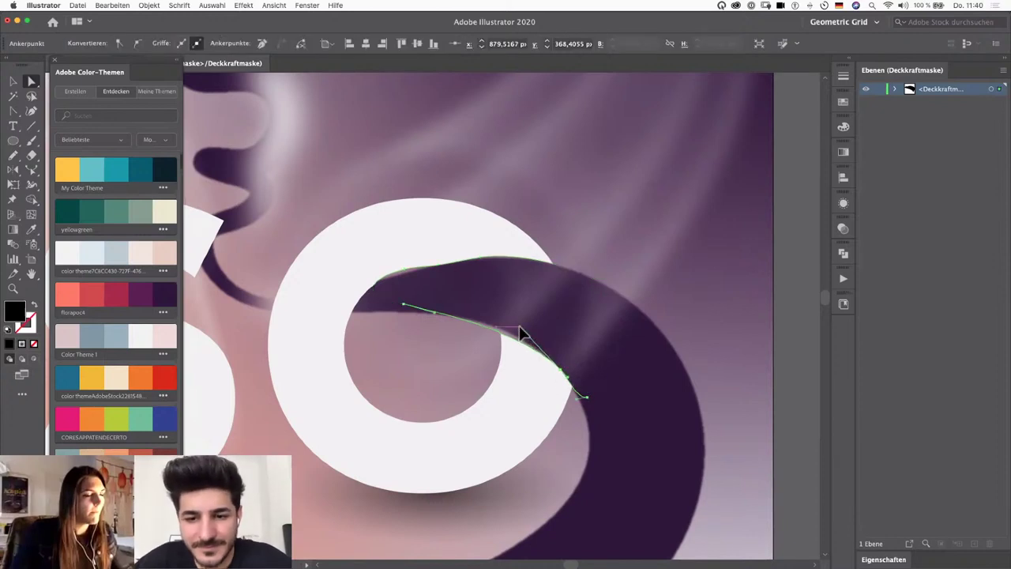
pyautogui.press('v')
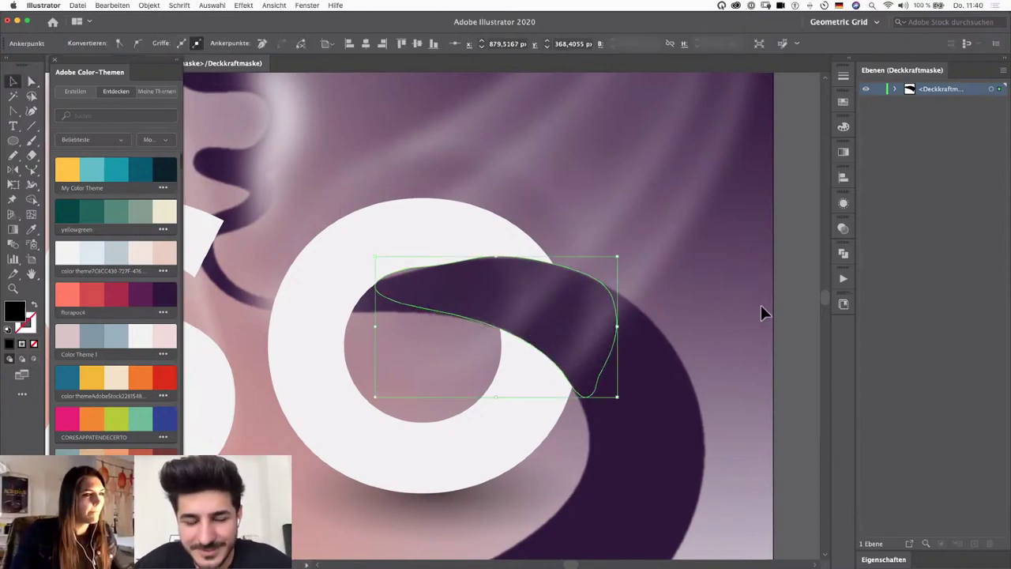
pyautogui.click(758, 315)
# Step: Examine the whole poster to judge how the snake overlaps the O and the other letters
pyautogui.press('super+minus')
pyautogui.press('super+minus')
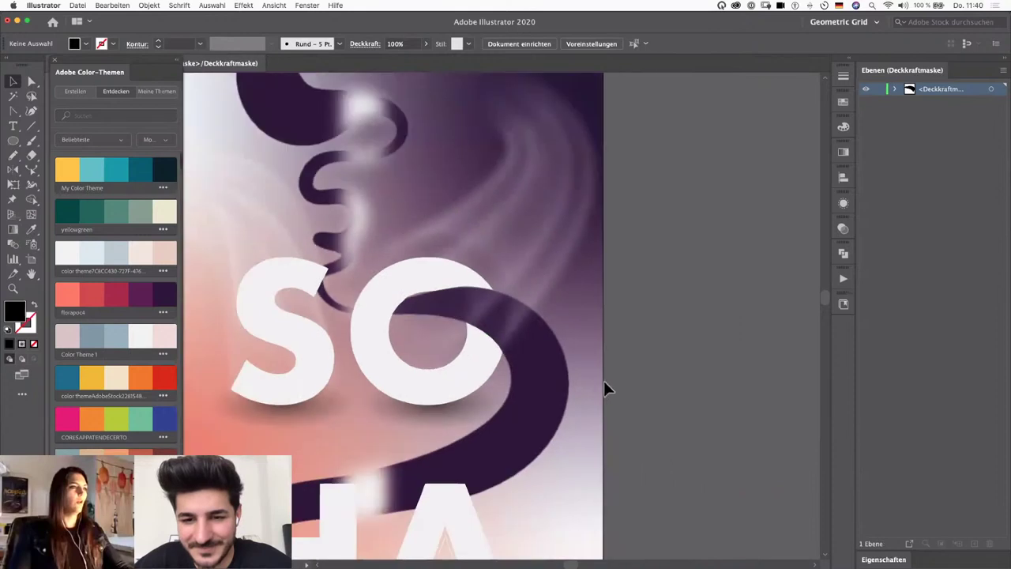
pyautogui.press('super+minus')
pyautogui.press('super+minus')
pyautogui.press('super+minus')
pyautogui.moveTo(557, 395); pyautogui.dragTo(623, 344)
pyautogui.press('super+plus')
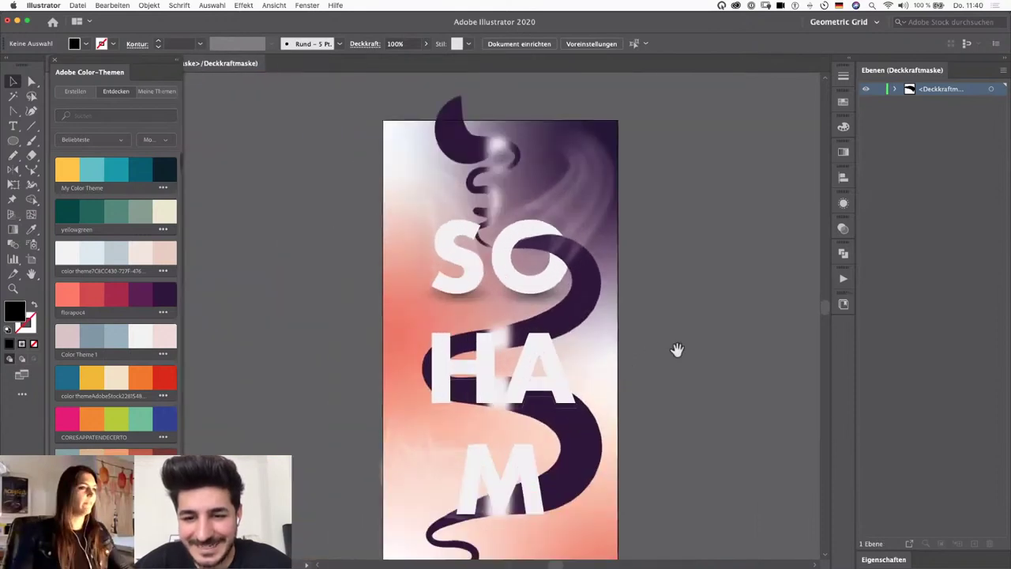
pyautogui.press('super+minus')
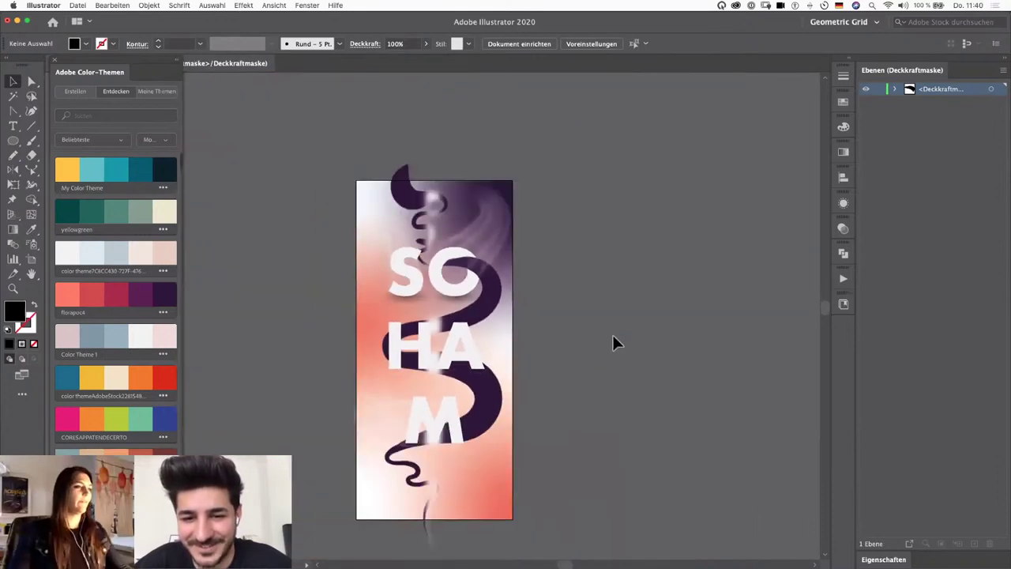
pyautogui.press('super+plus')
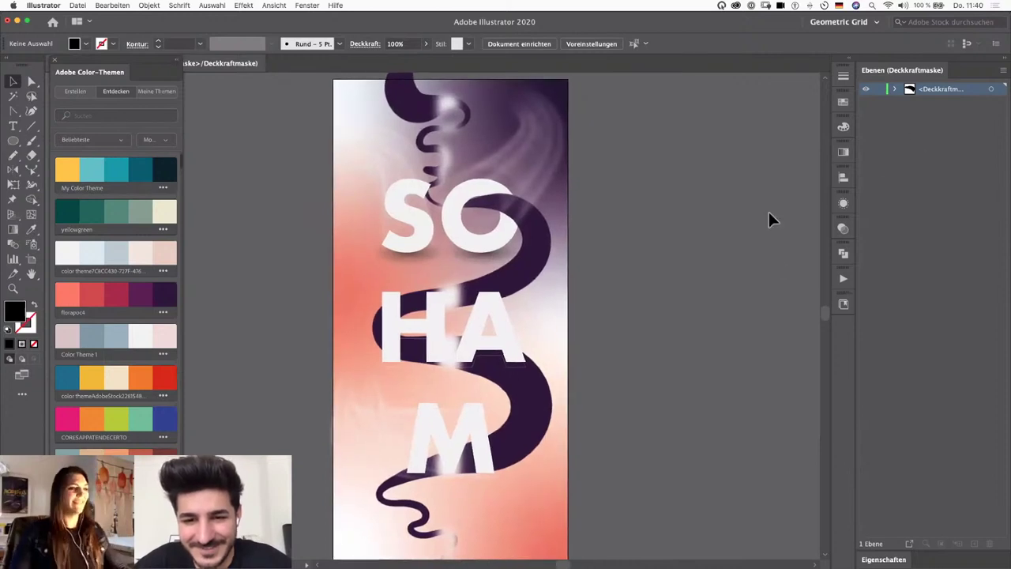
# Step: Draw a closed freehand shape in the opacity mask around the M's left foot where the snake's tail crosses it
pyautogui.press('super+plus')
pyautogui.press('super+plus')
pyautogui.press('super+plus')
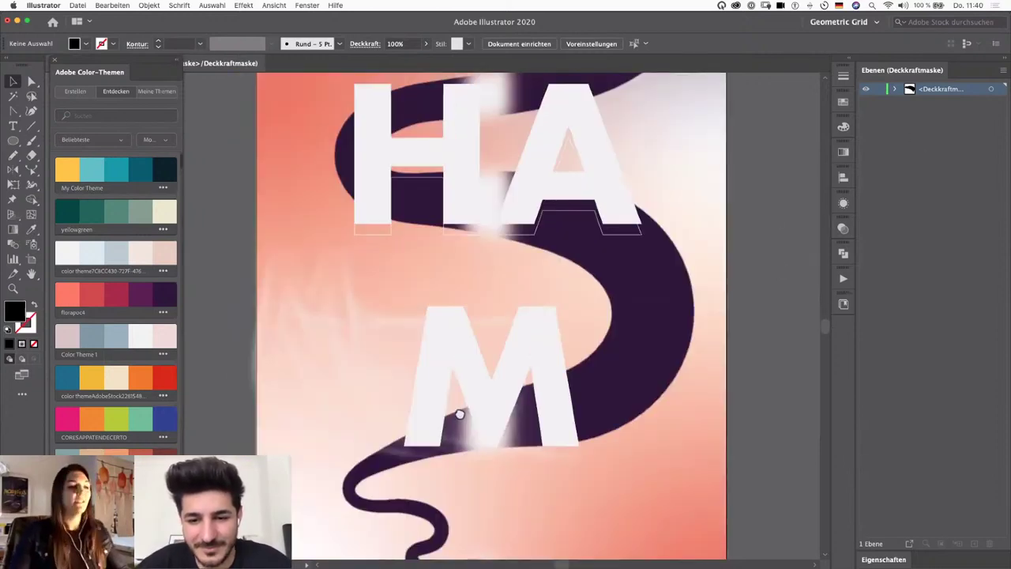
pyautogui.moveTo(459, 414); pyautogui.dragTo(465, 401)
pyautogui.moveTo(424, 456); pyautogui.dragTo(464, 400)
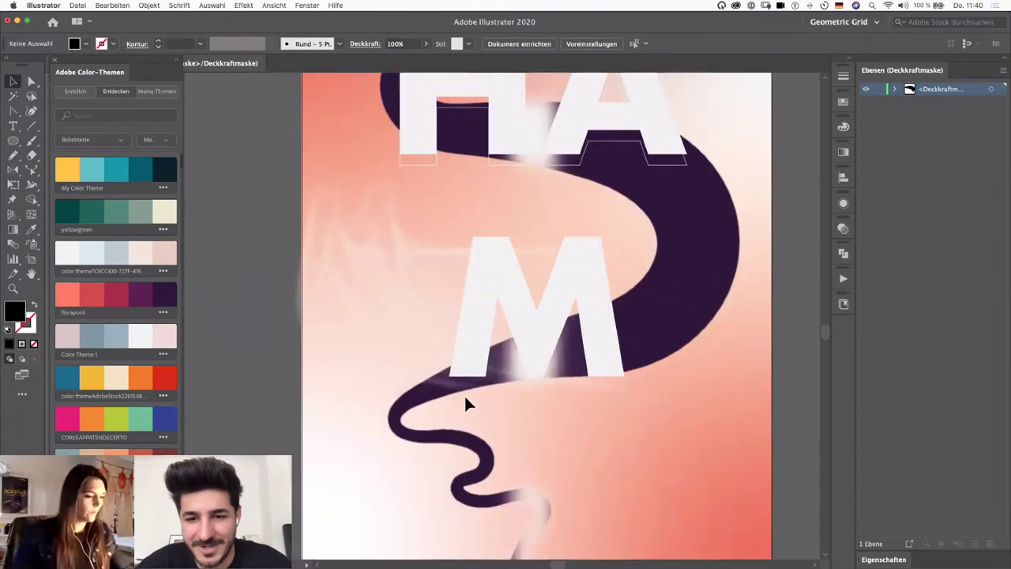
pyautogui.press('super+plus')
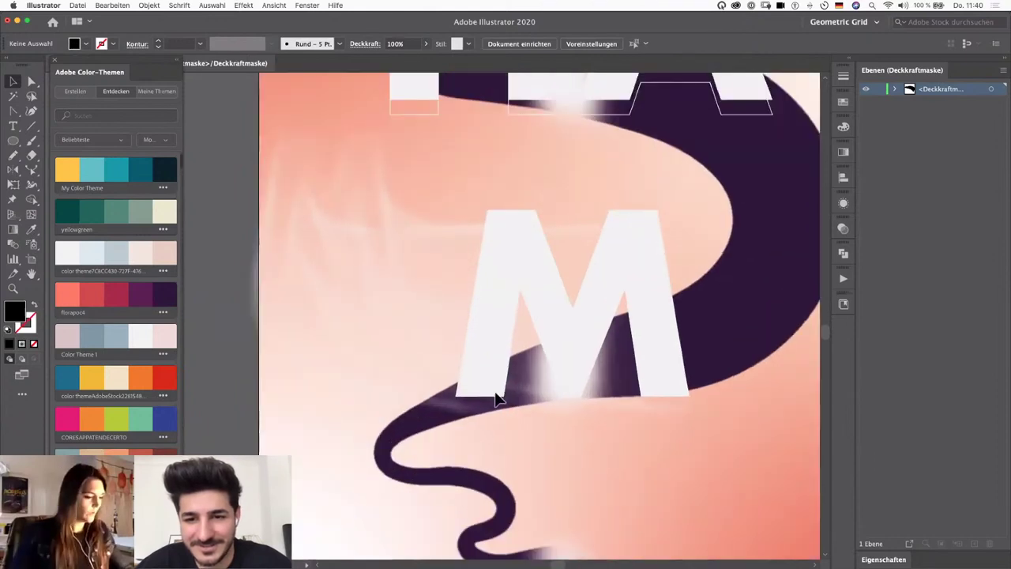
pyautogui.click(843, 203)
pyautogui.click(843, 229)
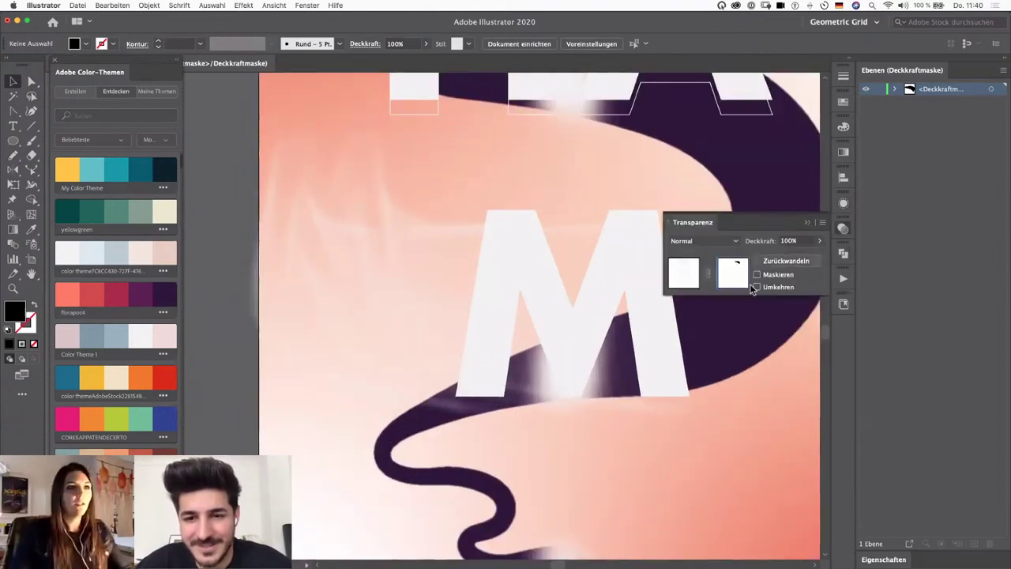
pyautogui.press('b')
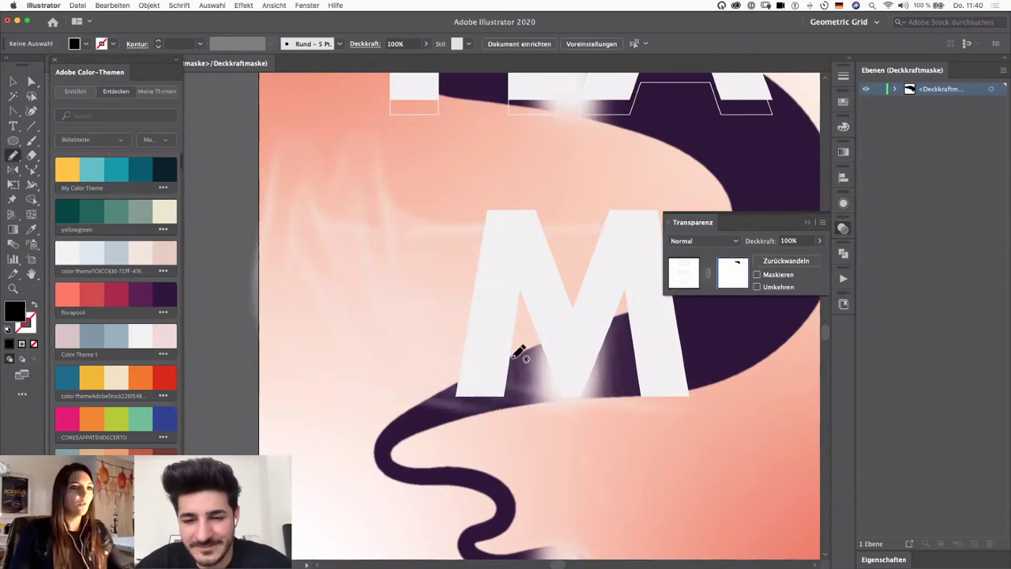
pyautogui.moveTo(517, 356)
pyautogui.mouseDown()
pyautogui.moveTo(447, 388)
pyautogui.moveTo(449, 419)
pyautogui.moveTo(519, 415)
pyautogui.moveTo(520, 355)
pyautogui.mouseUp()
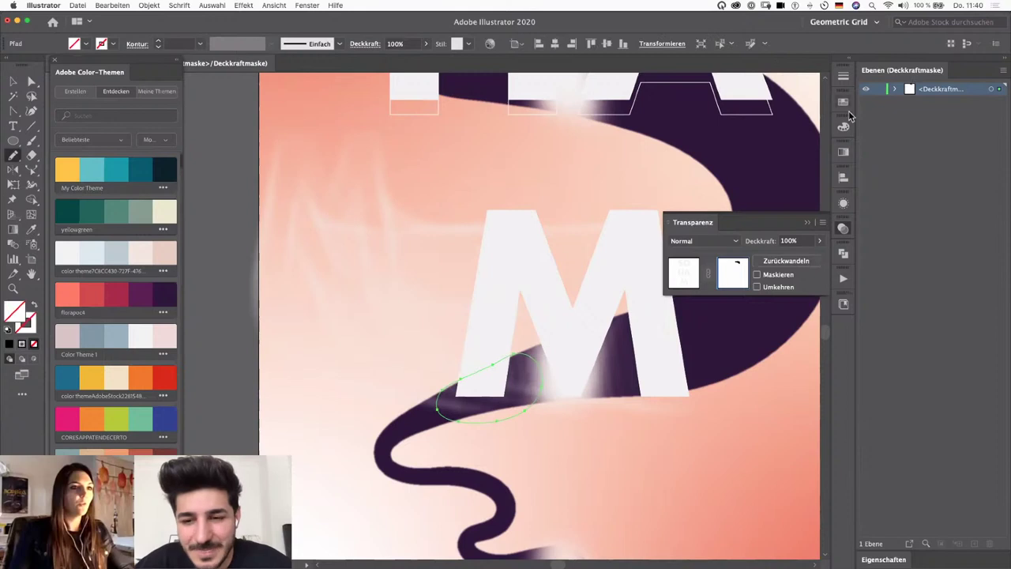
# Step: Fill the mask shape at the M's left foot with black and deselect it
pyautogui.click(844, 126)
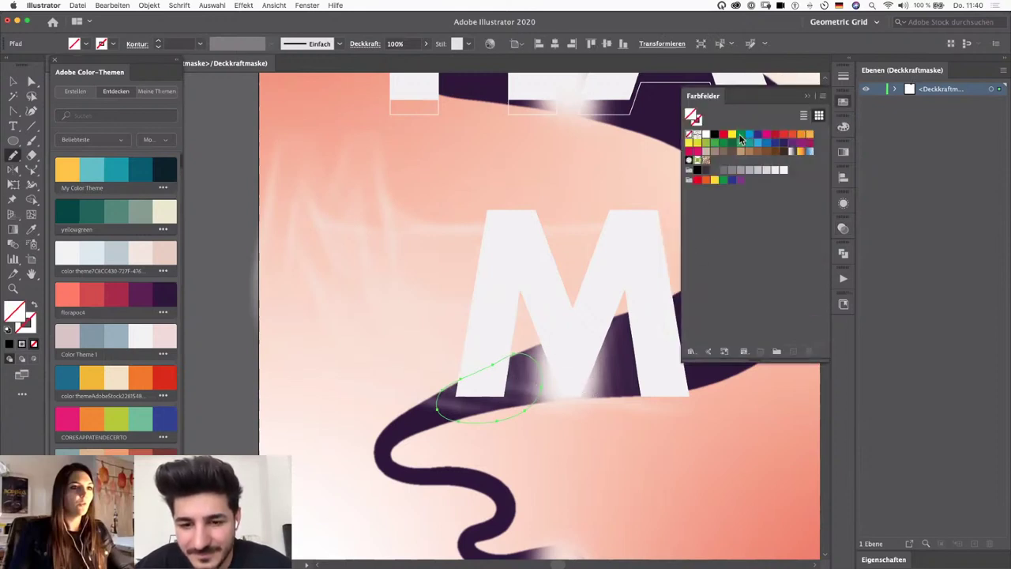
pyautogui.click(714, 136)
pyautogui.press('v')
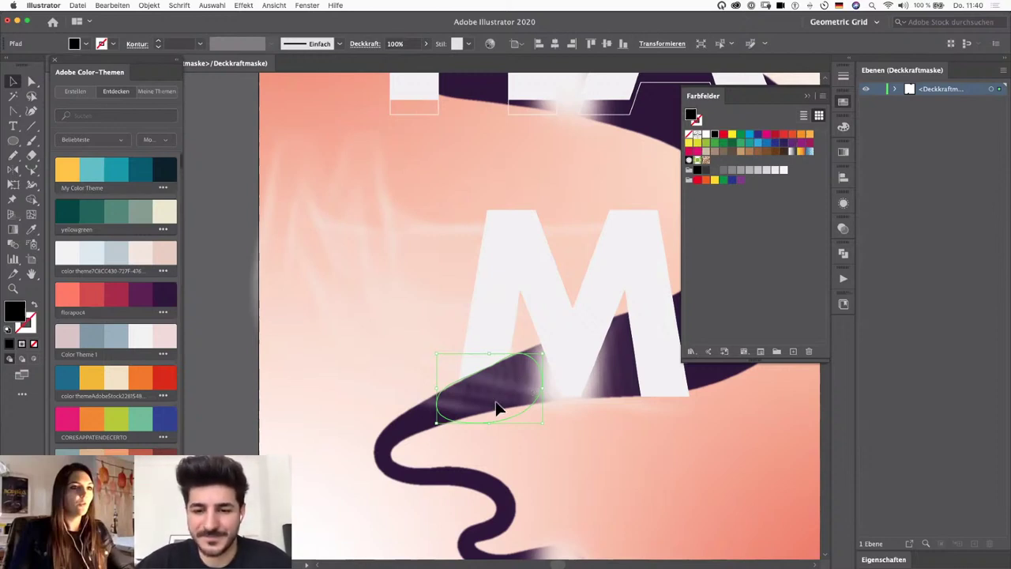
pyautogui.click(545, 464)
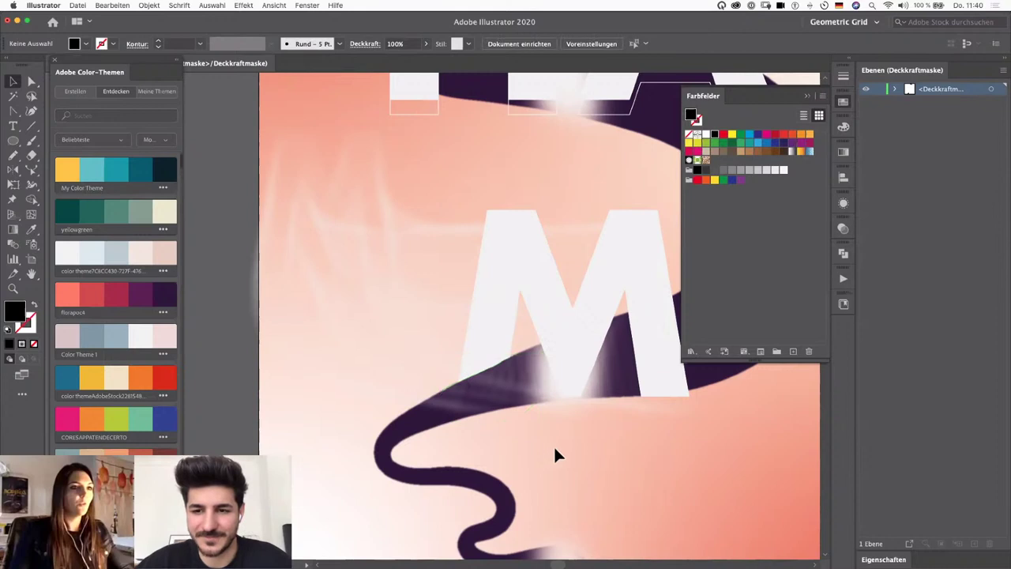
# Step: Leave opacity mask editing and return to the regular artwork with the full layer list
pyautogui.press('super+minus')
pyautogui.press('super+minus')
pyautogui.press('super+minus')
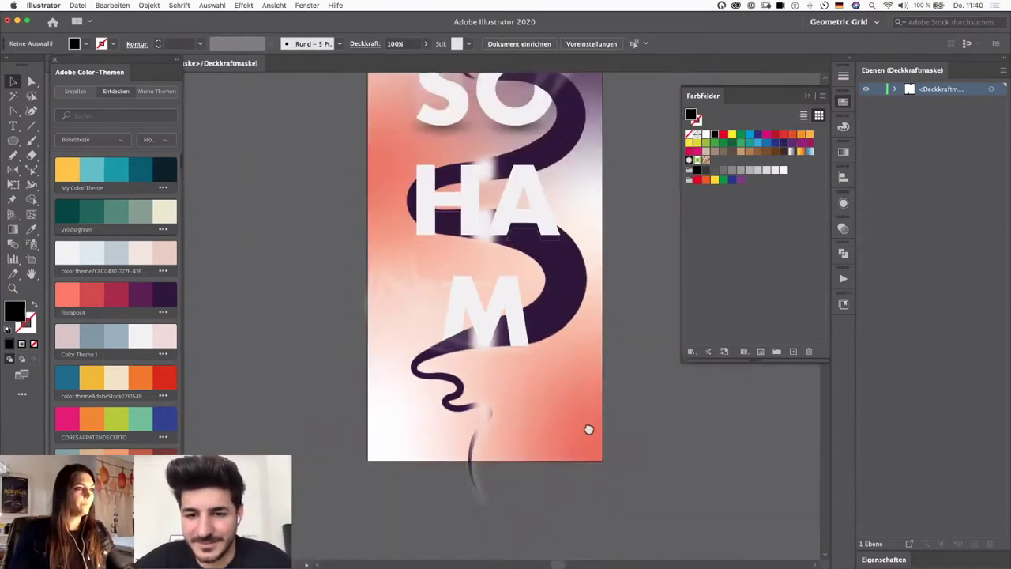
pyautogui.moveTo(588, 429); pyautogui.dragTo(569, 520)
pyautogui.click(803, 96)
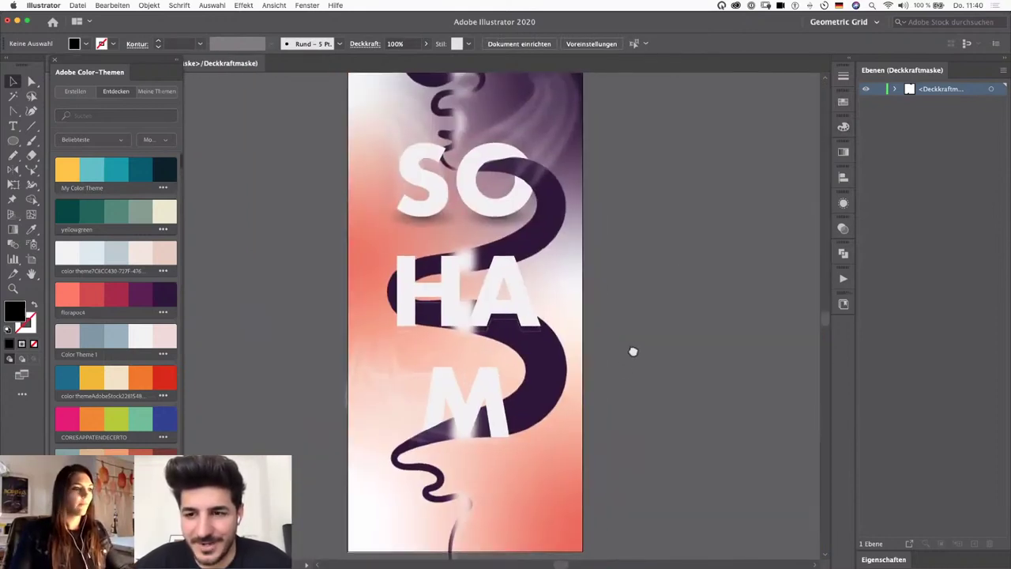
pyautogui.moveTo(633, 350); pyautogui.dragTo(634, 359)
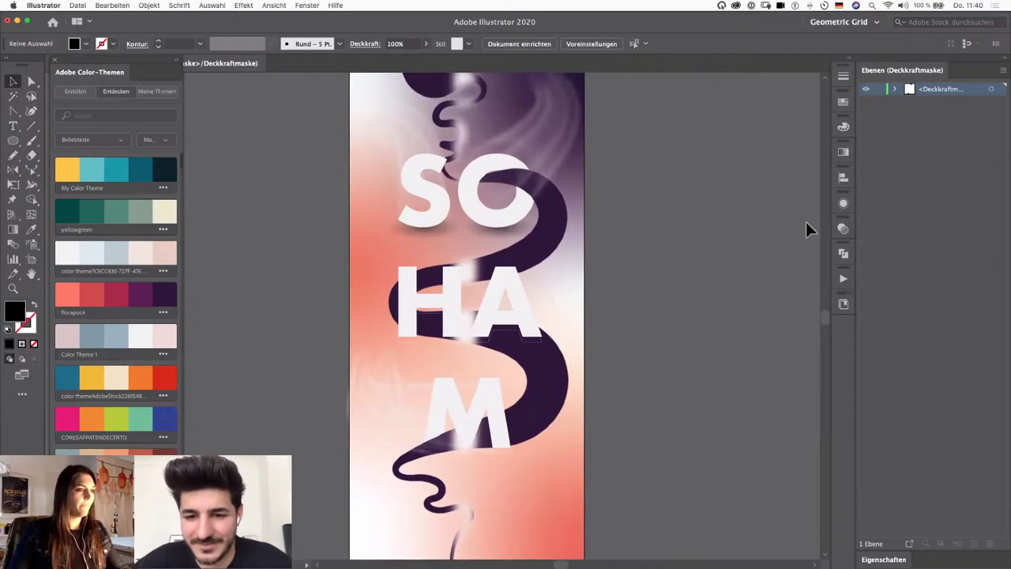
pyautogui.click(842, 228)
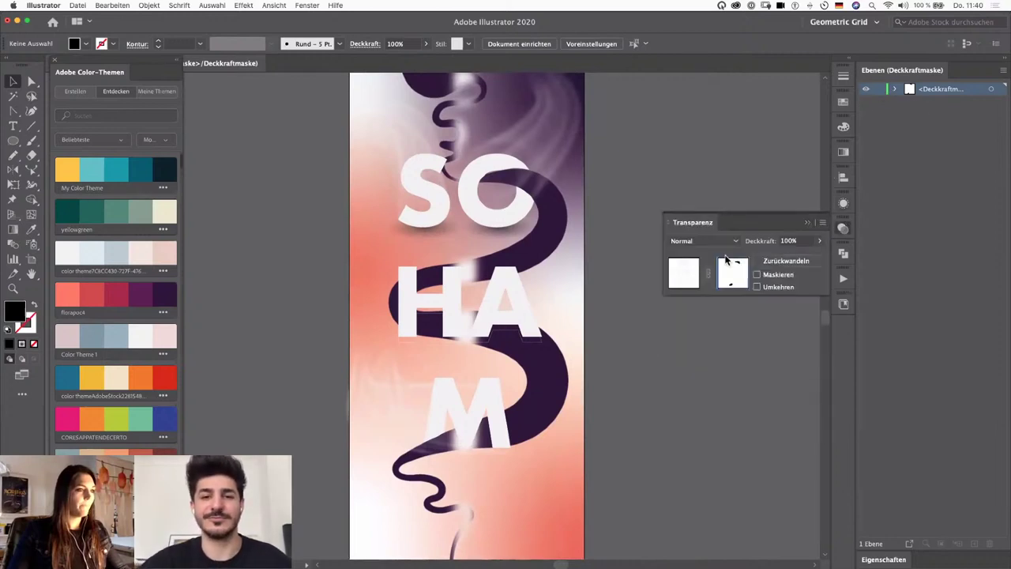
pyautogui.click(651, 334)
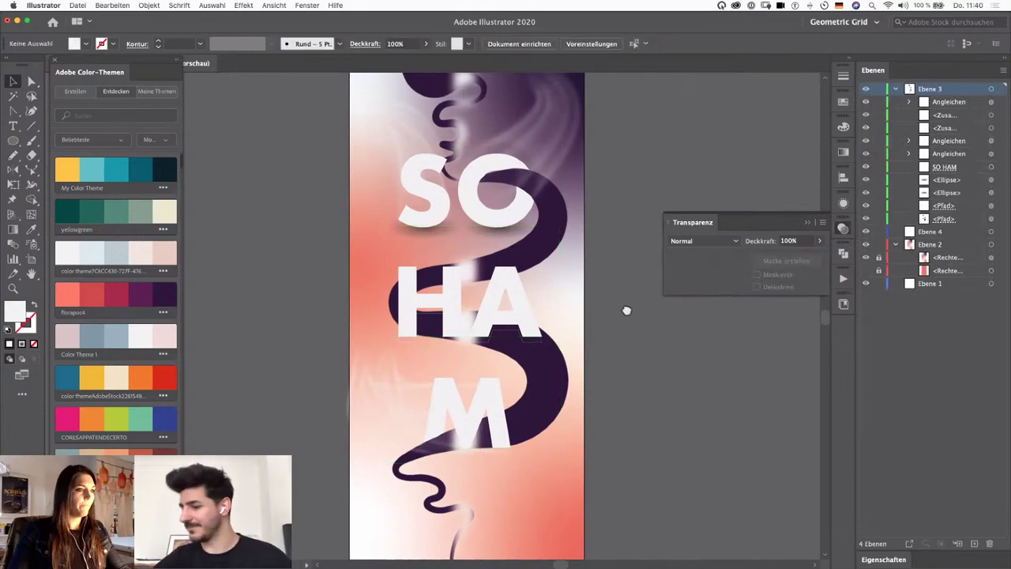
# Step: Lock the SO HAM text and shift the outline paths of the A and H up to line up with the white letters
pyautogui.moveTo(628, 309); pyautogui.dragTo(635, 325)
pyautogui.click(991, 115)
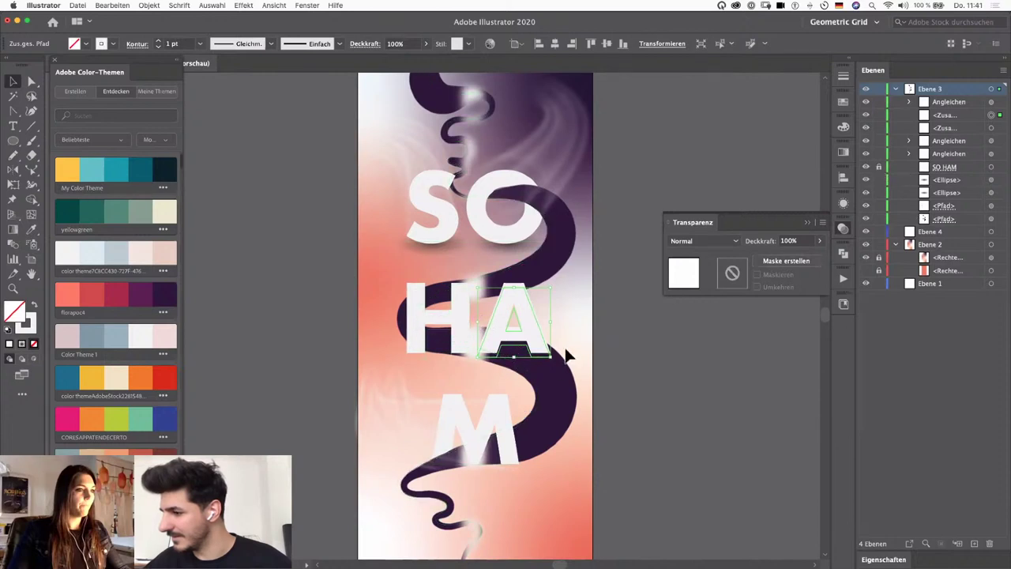
pyautogui.keyDown('shift'); pyautogui.click(549, 363); pyautogui.keyUp('shift')
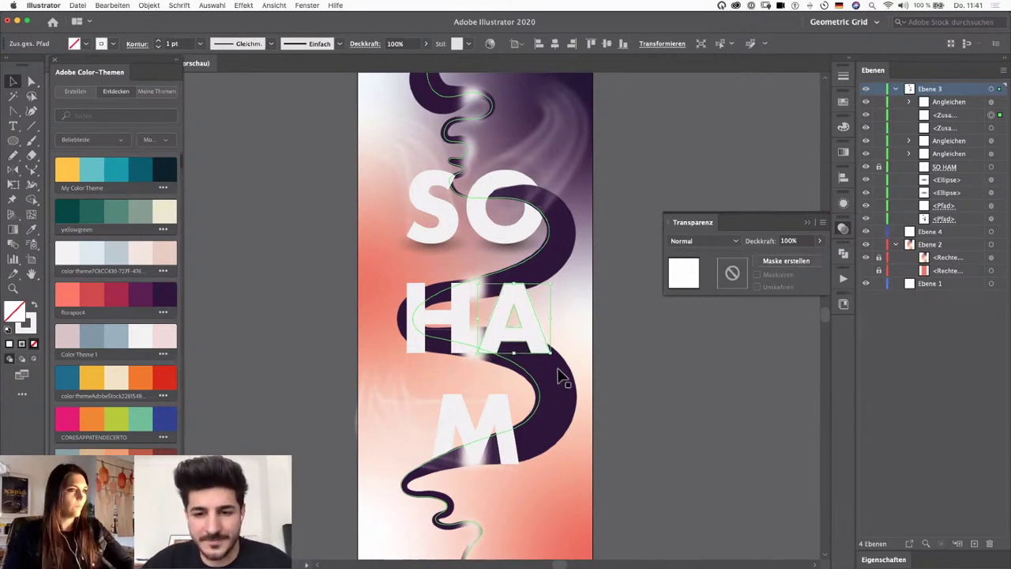
pyautogui.click(421, 363)
pyautogui.click(418, 359)
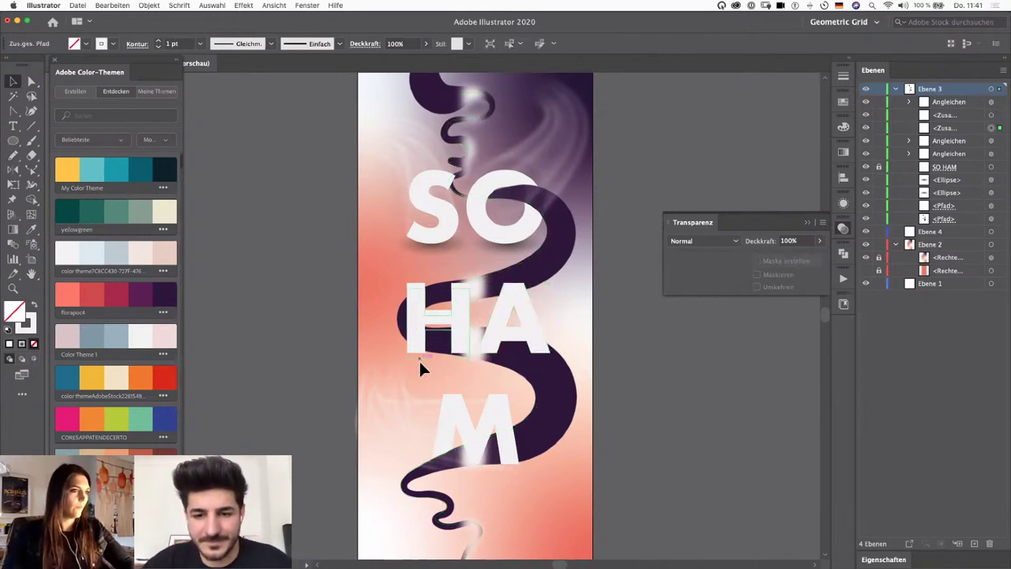
pyautogui.click(641, 353)
# Step: Examine the whole poster in presentation mode and return to the normal editing view
pyautogui.press('super+minus')
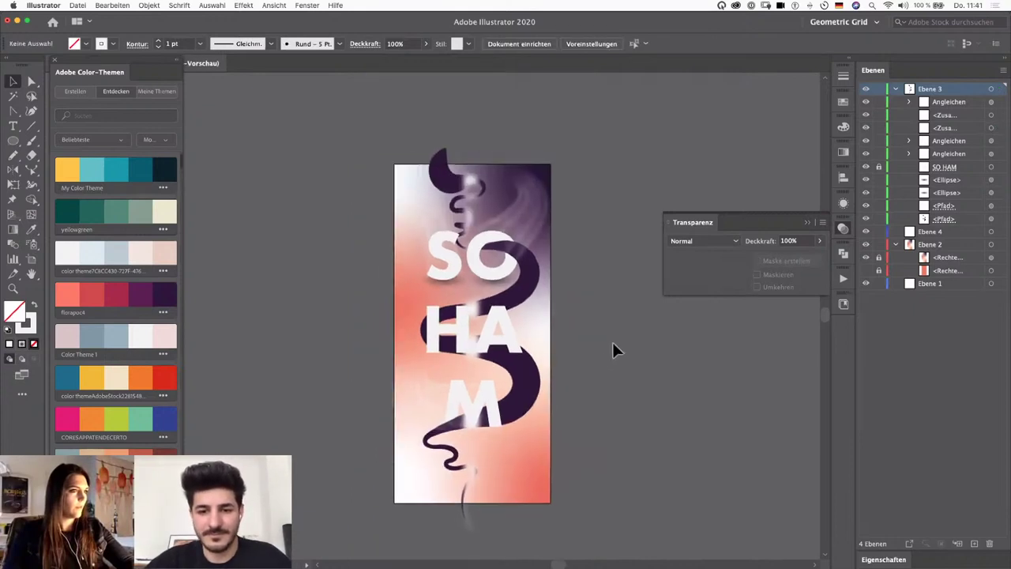
pyautogui.click(273, 6)
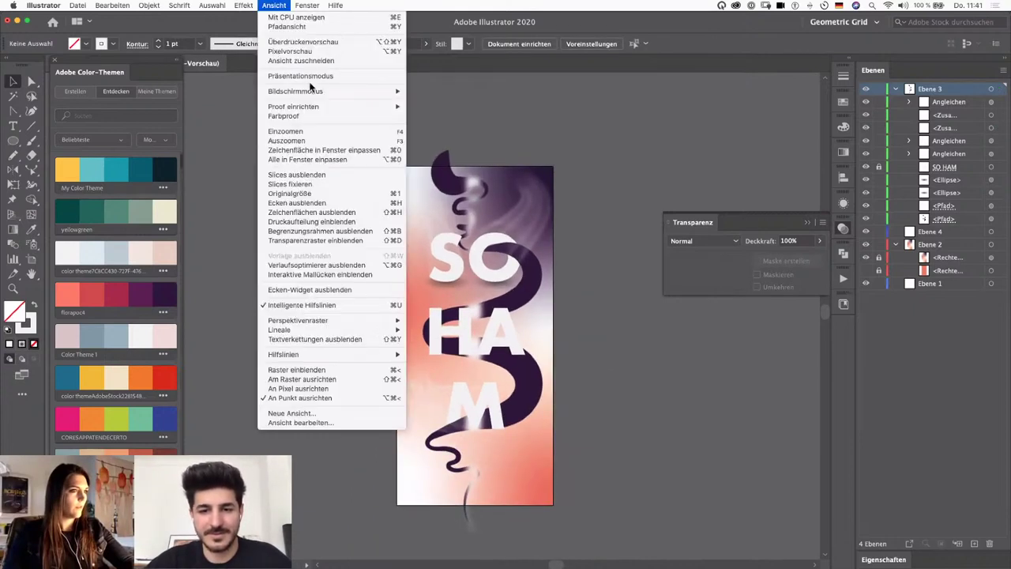
pyautogui.press('Return')
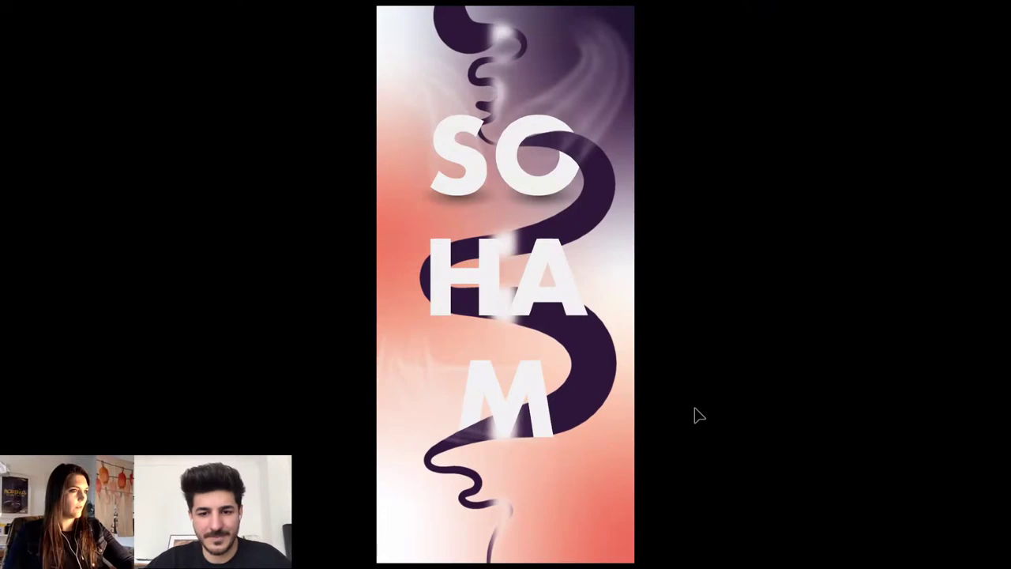
pyautogui.press('Escape')
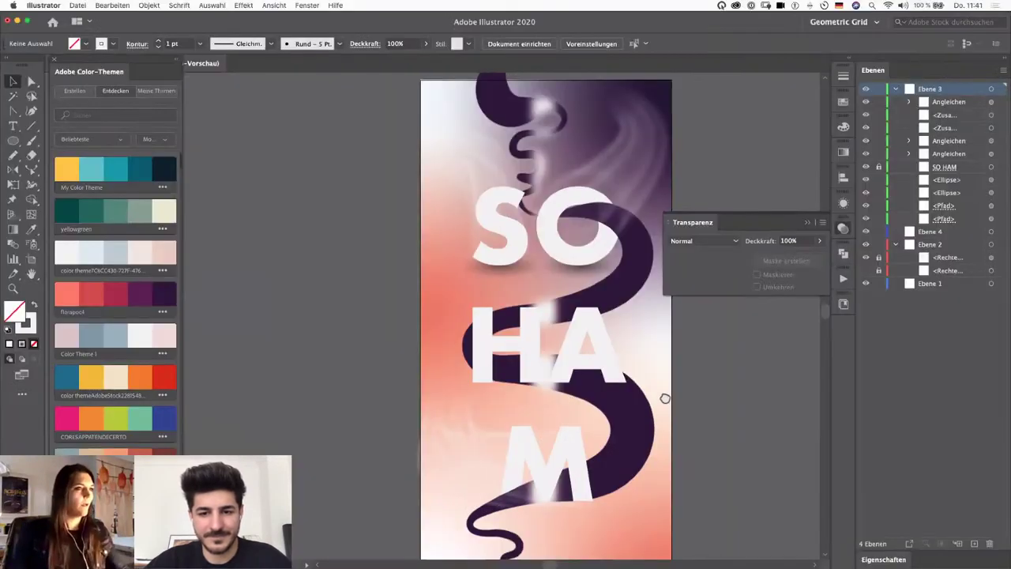
pyautogui.press('super+0')
pyautogui.moveTo(661, 395); pyautogui.dragTo(682, 370)
pyautogui.click(628, 353)
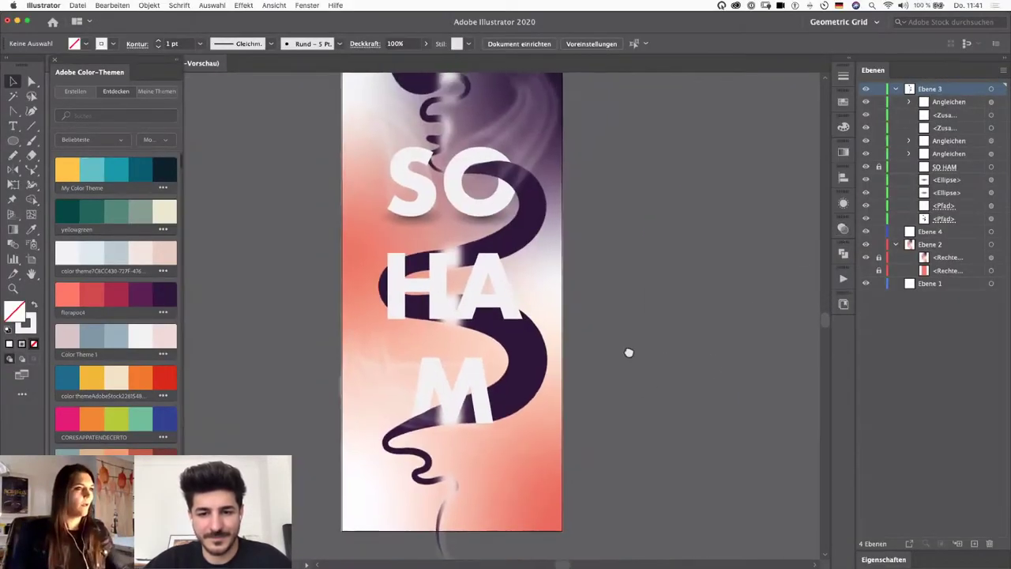
pyautogui.moveTo(627, 352); pyautogui.dragTo(669, 361)
pyautogui.press('super+plus')
# Step: Copy the soft shadow ellipse under the S to the foot of the H and stack it directly below the SO HAM text
pyautogui.click(991, 192)
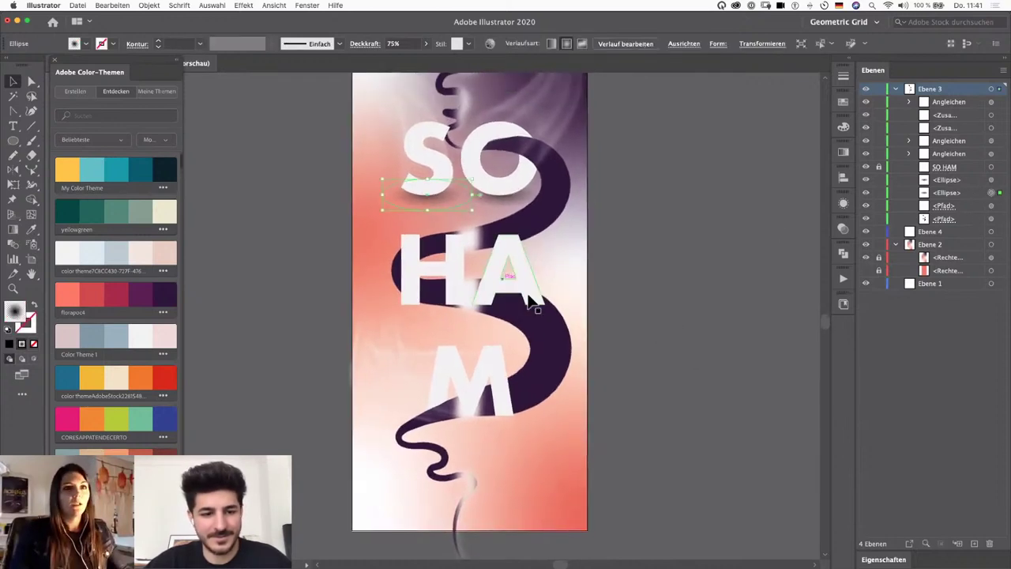
pyautogui.press('super+c')
pyautogui.press('super+v')
pyautogui.moveTo(433, 322); pyautogui.dragTo(409, 322)
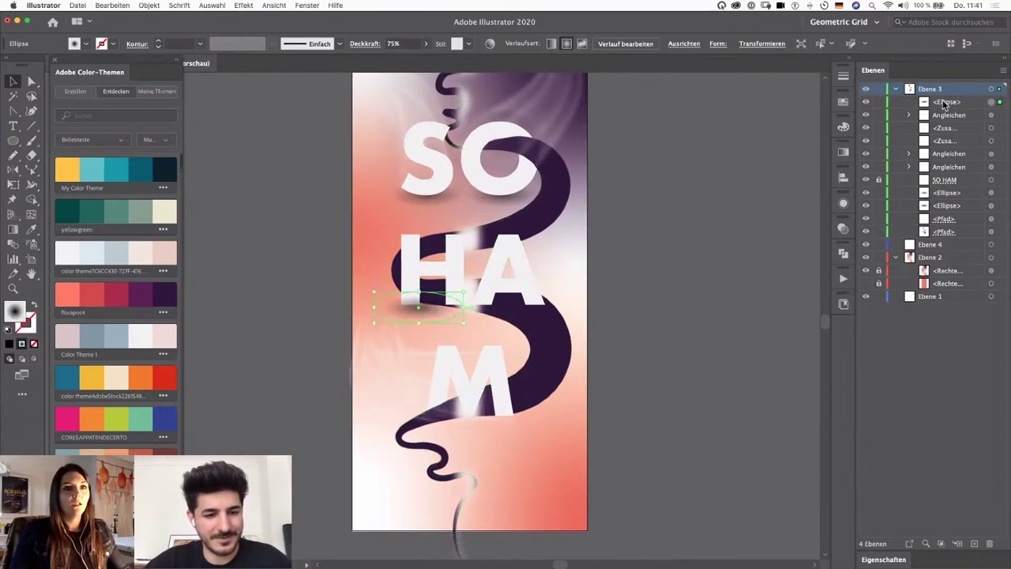
pyautogui.moveTo(946, 102); pyautogui.dragTo(941, 191)
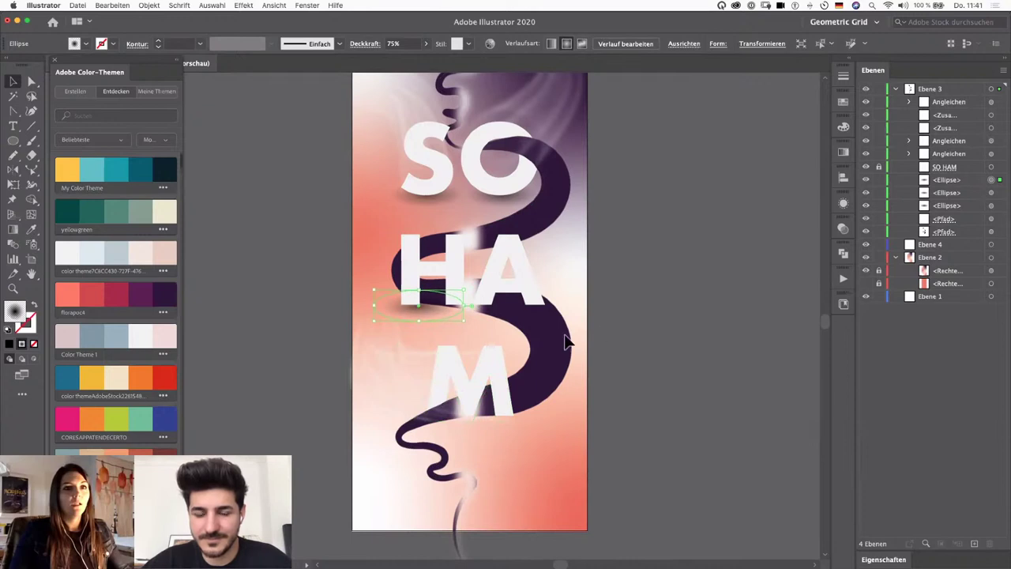
pyautogui.moveTo(417, 307); pyautogui.dragTo(413, 306)
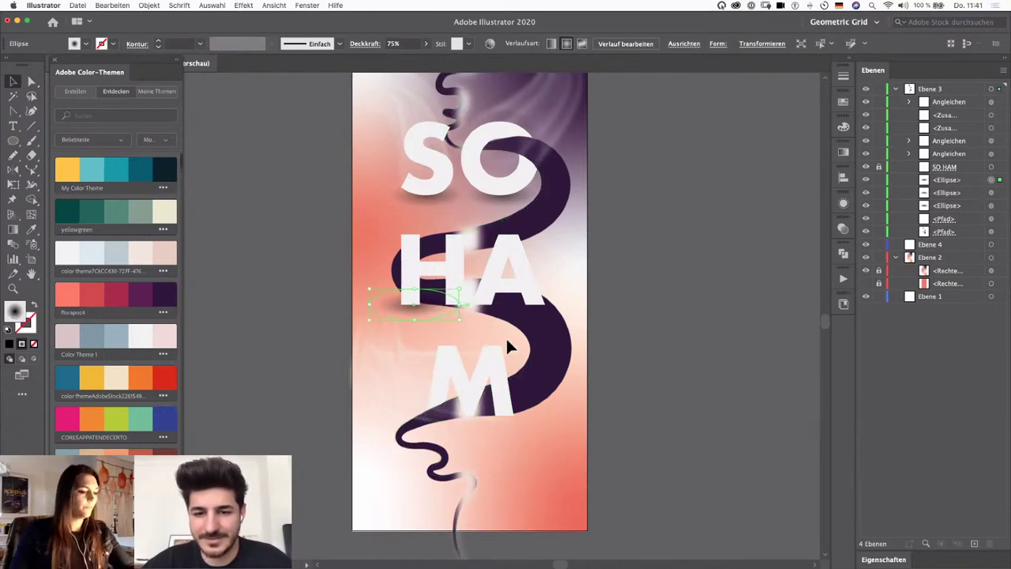
pyautogui.click(674, 328)
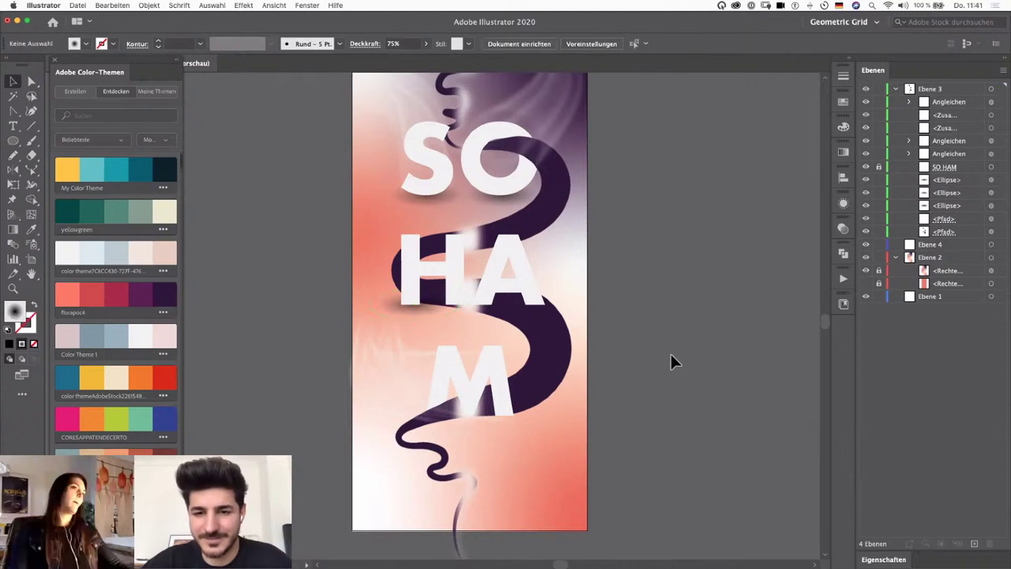
# Step: Duplicate the H's shadow ellipse under the right foot of the M and scale it down
pyautogui.moveTo(427, 316); pyautogui.dragTo(522, 432)
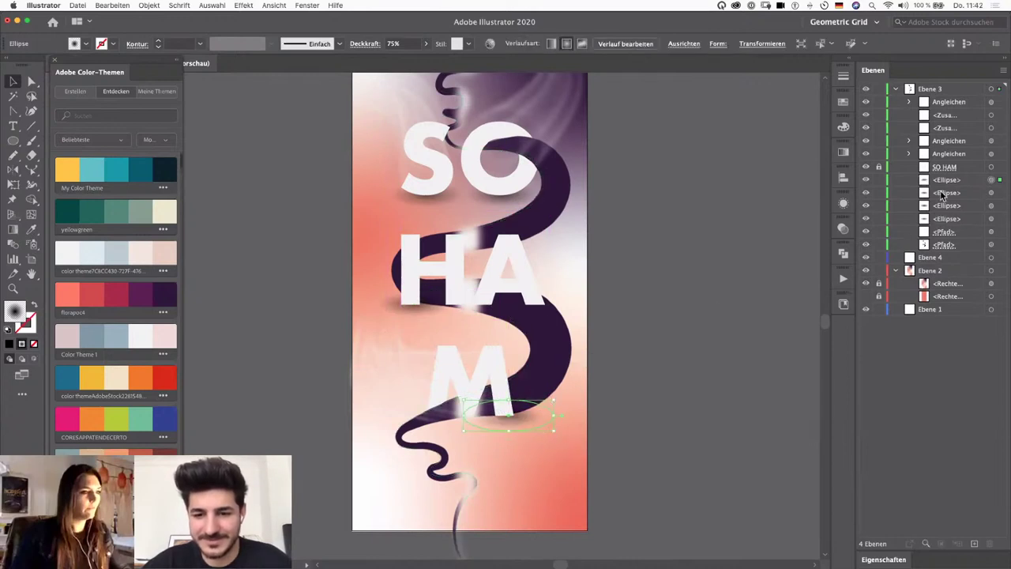
pyautogui.moveTo(553, 401); pyautogui.dragTo(537, 409)
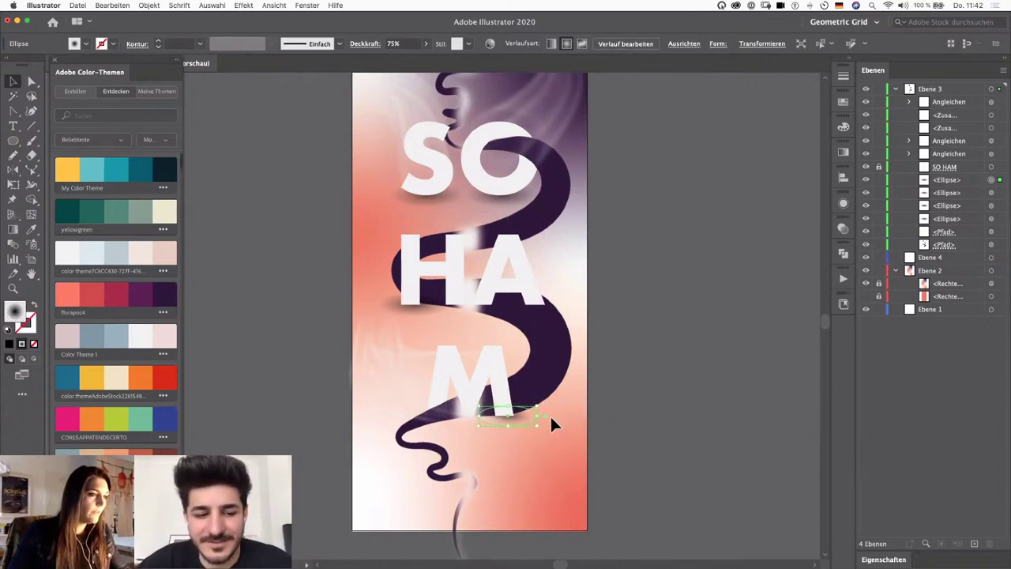
pyautogui.click(606, 407)
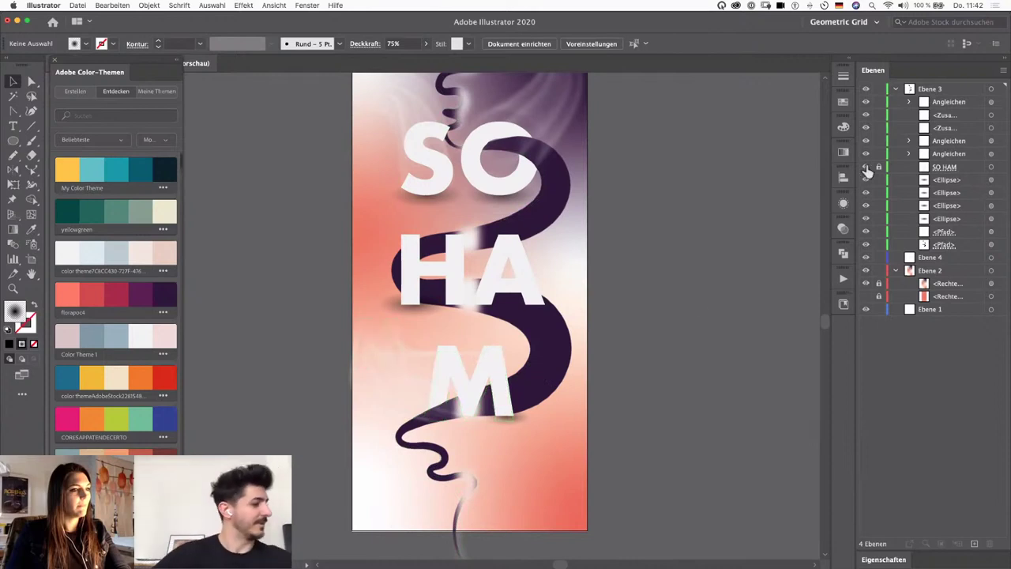
# Step: Copy the large M outline from inside its blend, with the SO HAM text hidden only while reaching it
pyautogui.doubleClick(507, 395)
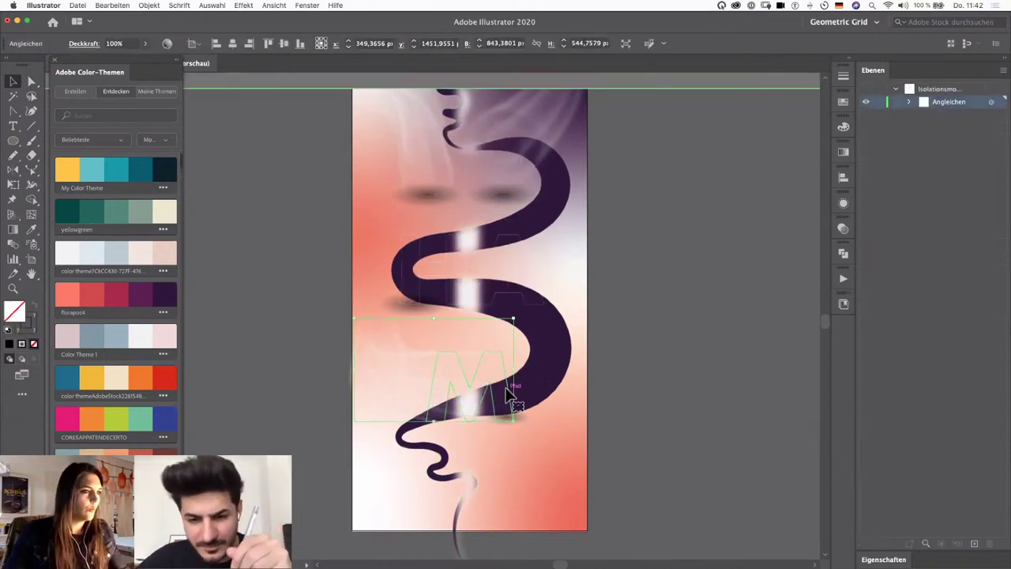
pyautogui.click(506, 389)
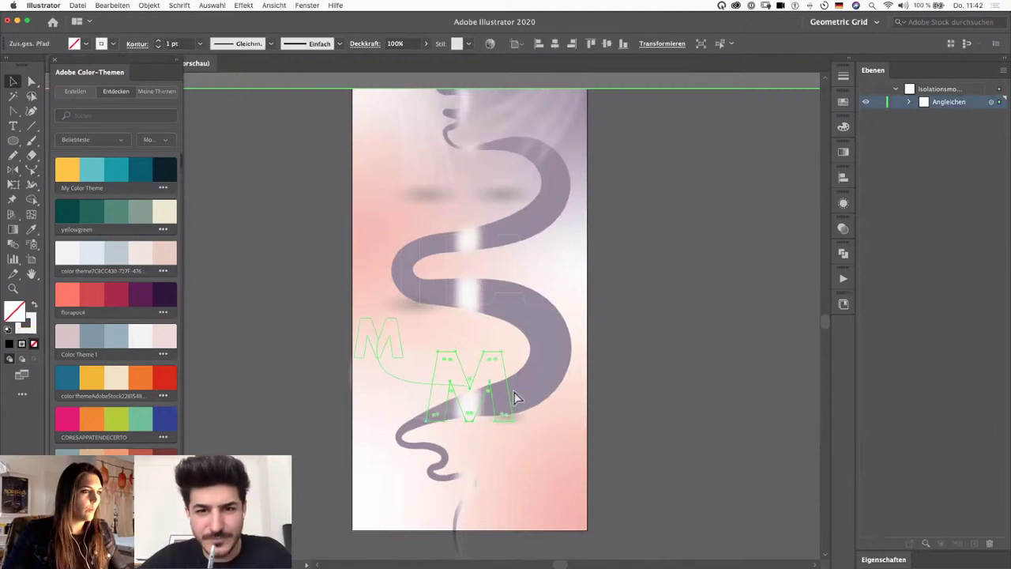
pyautogui.doubleClick(794, 196)
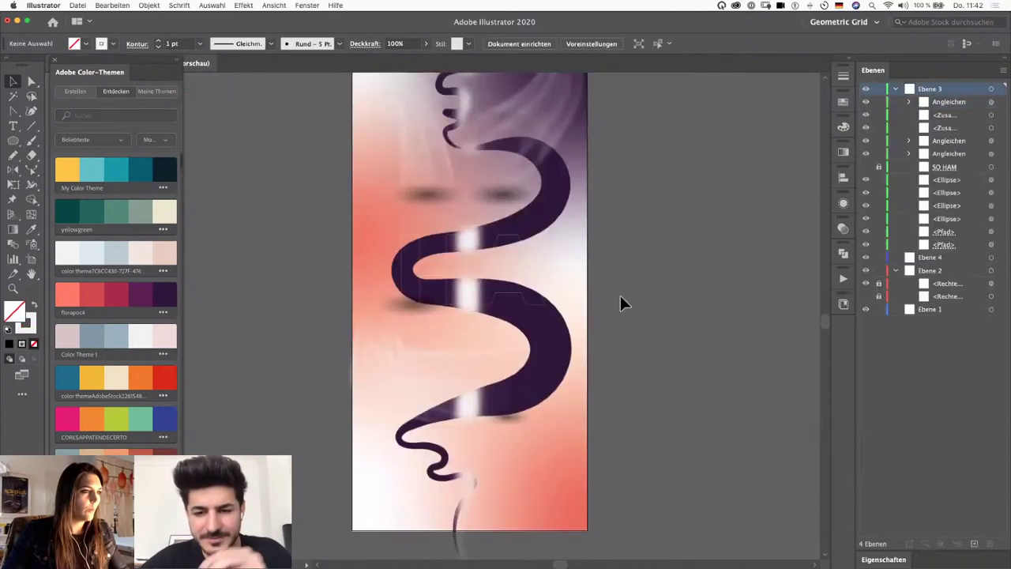
pyautogui.click(866, 167)
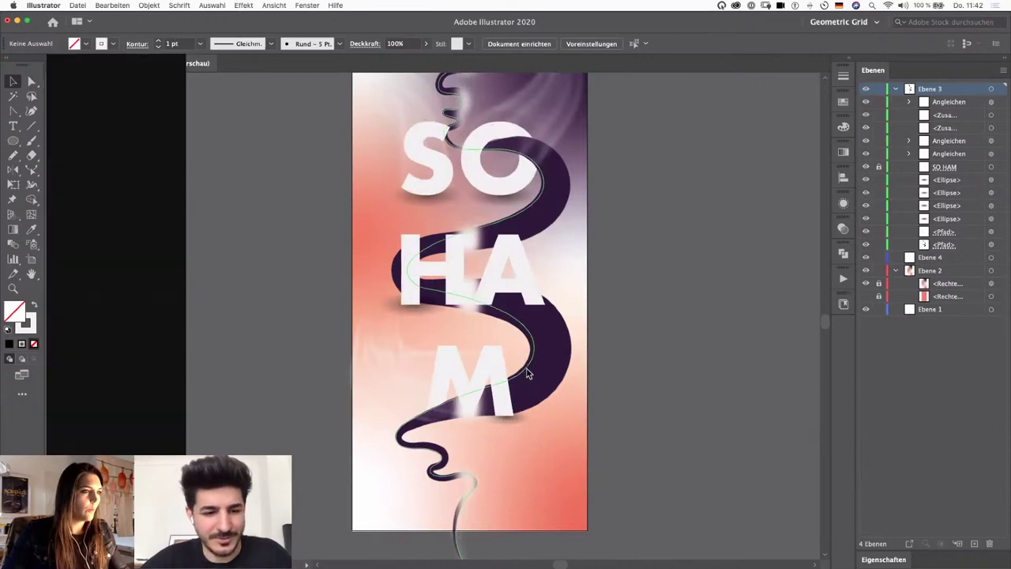
# Step: Switch to Photoshop and create a new 463 x 370 pixel CMYK document at 72 ppi
pyautogui.press('super+Tab')
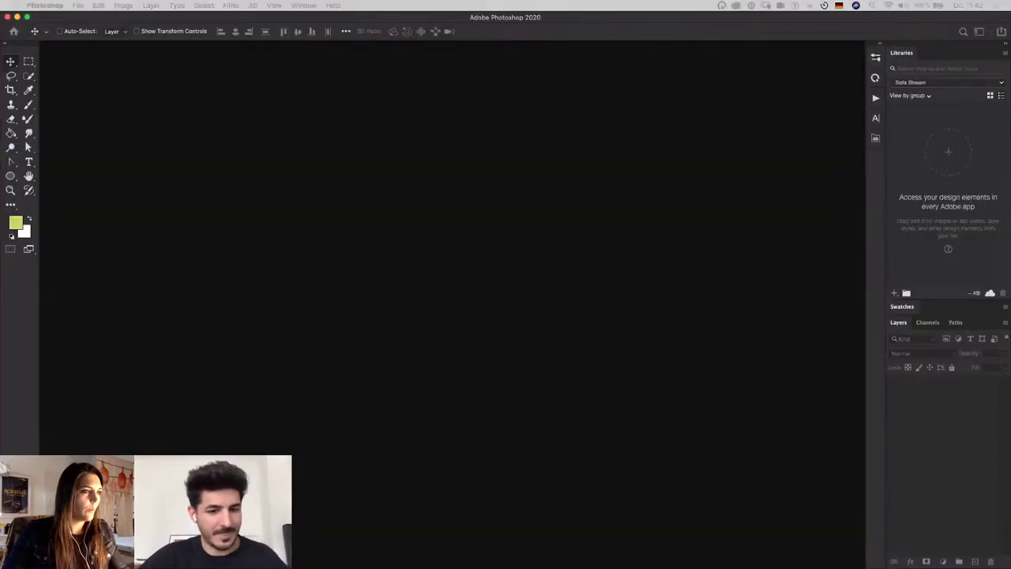
pyautogui.press('super+n')
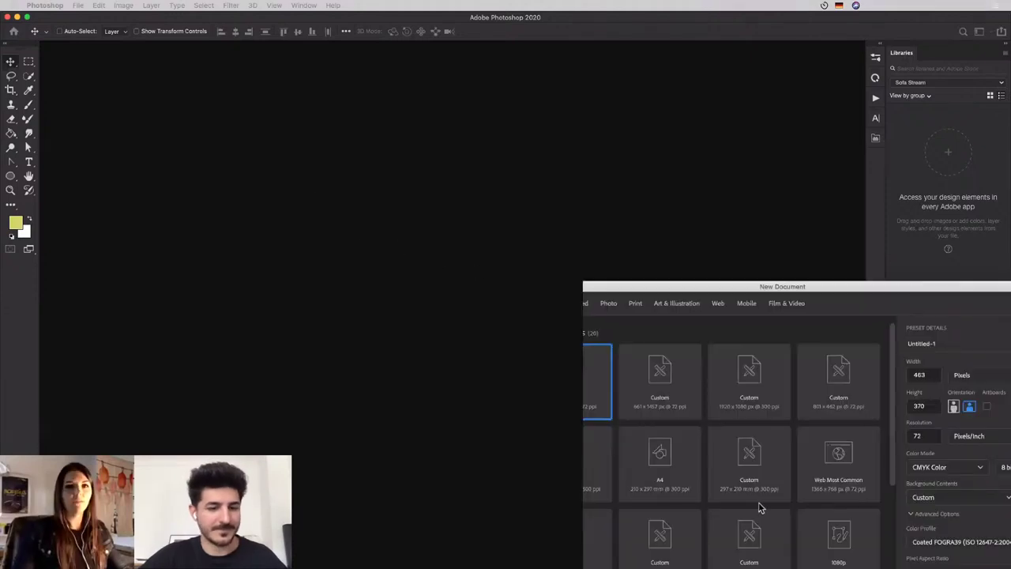
pyautogui.press('Return')
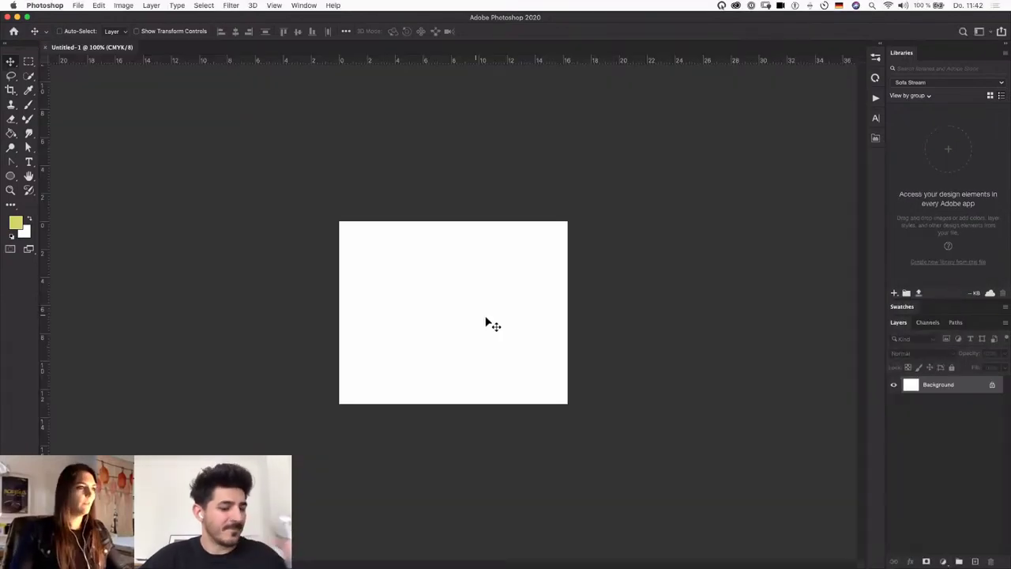
# Step: Paste the copied M outline as a Smart Object and scale it slightly smaller than the canvas
pyautogui.press('super+v')
pyautogui.click(365, 361)
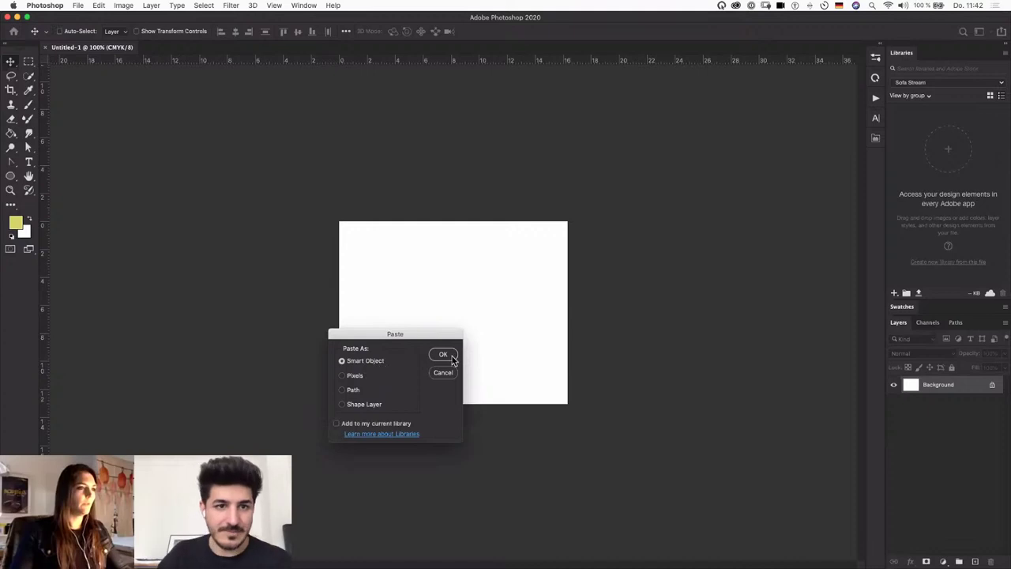
pyautogui.click(443, 354)
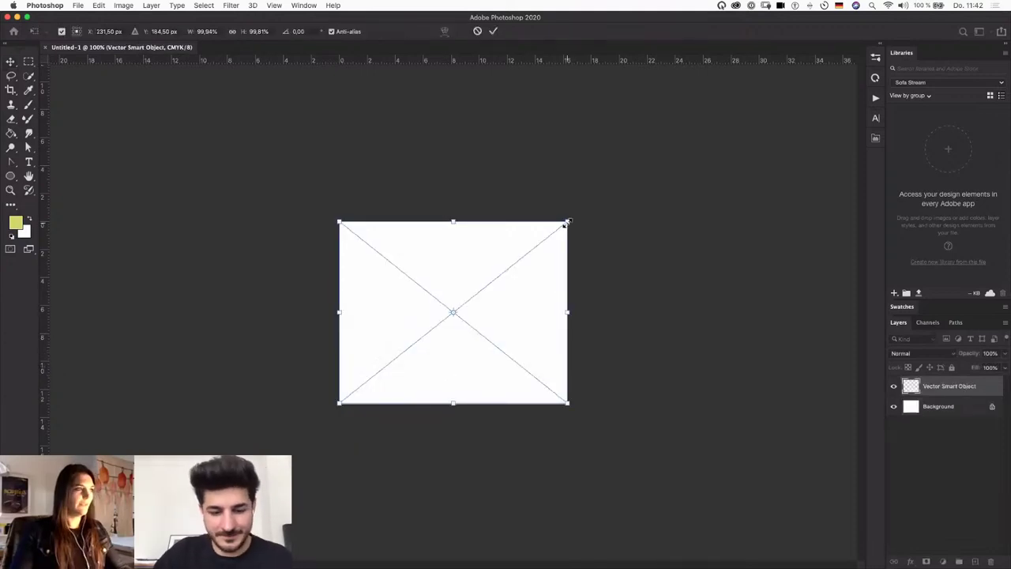
pyautogui.moveTo(567, 222); pyautogui.dragTo(539, 235)
pyautogui.press('Return')
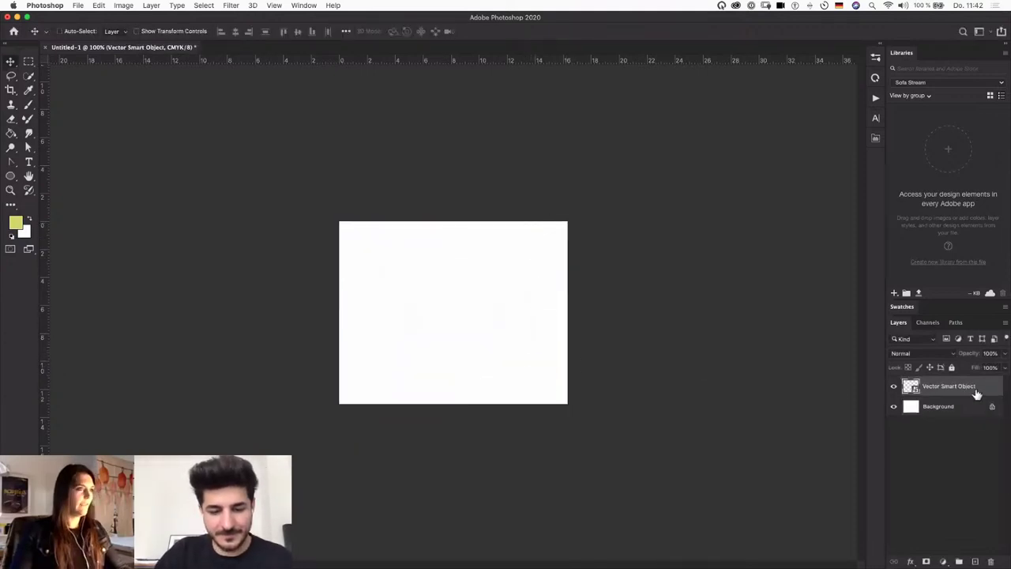
# Step: Apply a black (000000) Color Overlay at 100% opacity to the M smart object layer
pyautogui.rightClick(927, 389)
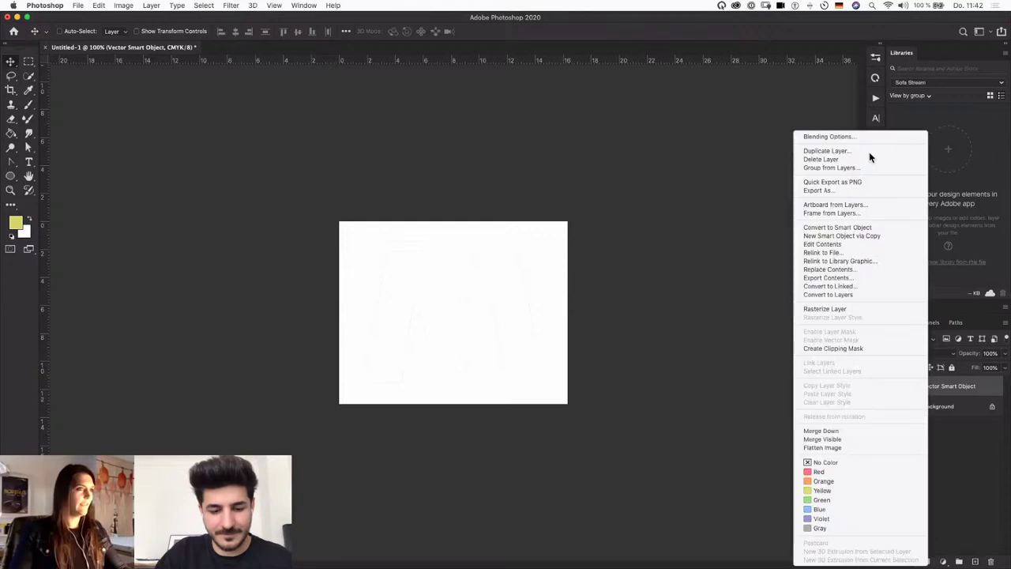
pyautogui.click(829, 137)
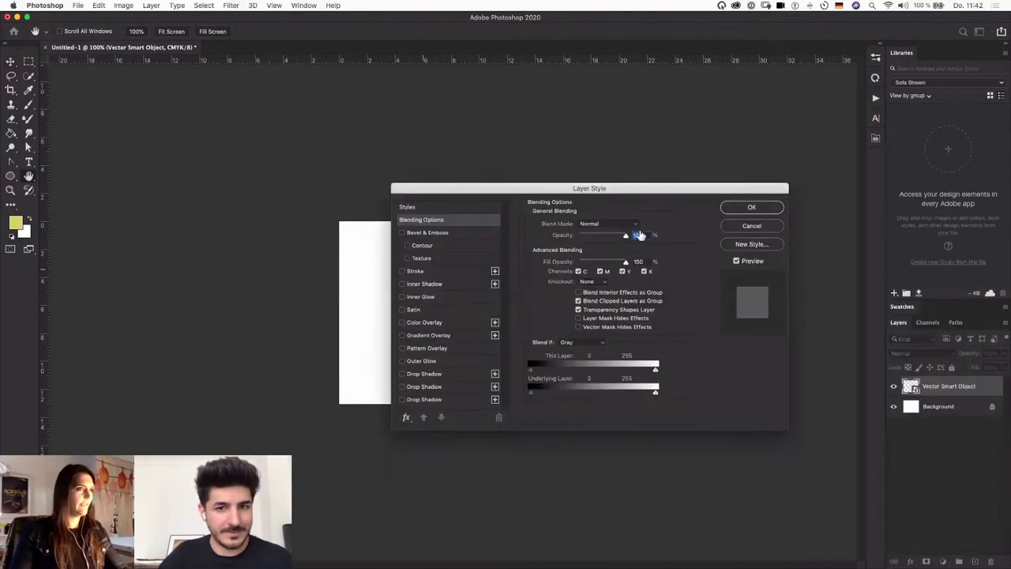
pyautogui.click(424, 322)
pyautogui.click(635, 225)
pyautogui.moveTo(195, 377); pyautogui.dragTo(166, 405)
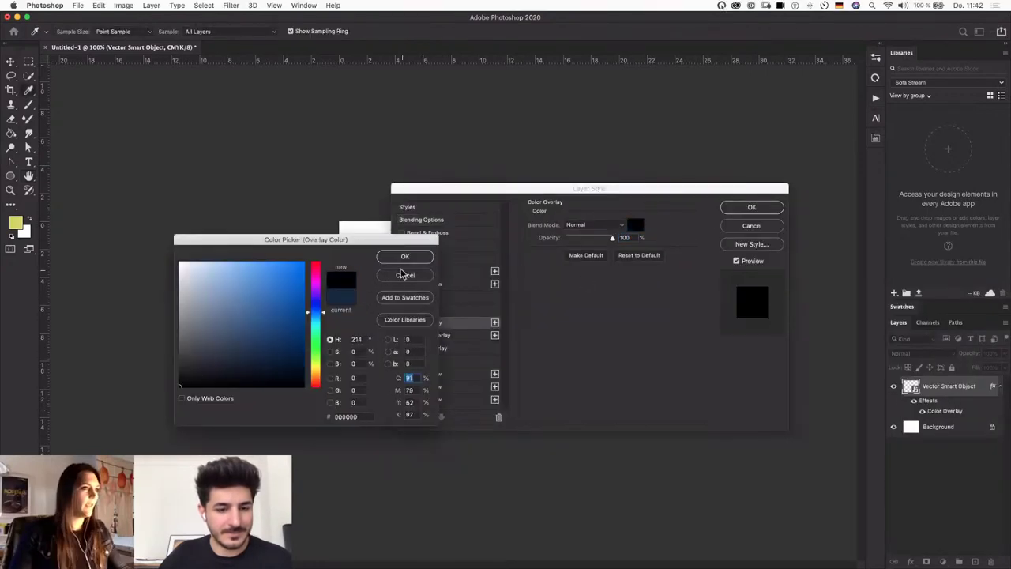
pyautogui.press('Return')
pyautogui.click(751, 207)
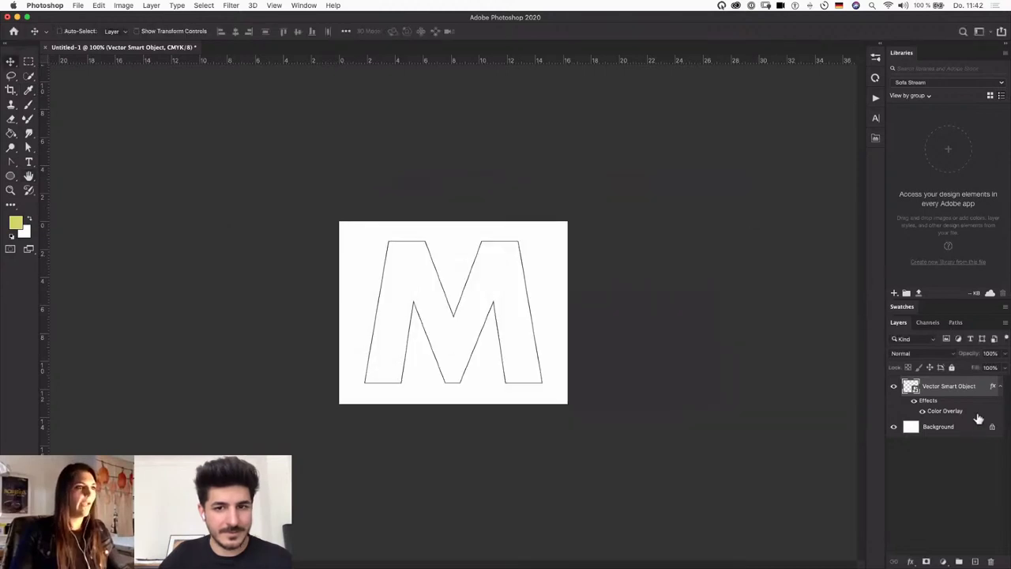
# Step: Open the contents of the M smart object for editing in Illustrator, showing its whole artboard
pyautogui.doubleClick(916, 383)
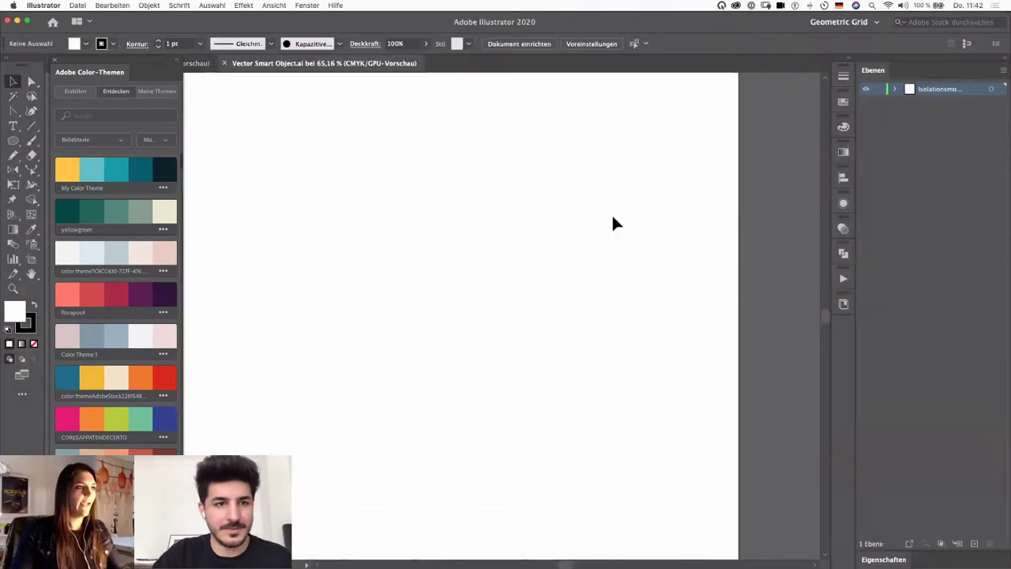
pyautogui.press('super+minus')
pyautogui.press('super+minus')
pyautogui.moveTo(458, 256); pyautogui.dragTo(533, 271)
# Step: Swap the whole M's stroke colour onto its fill and set the fill to black (C 0, M 0, Y 0, K 100)
pyautogui.press('super+a')
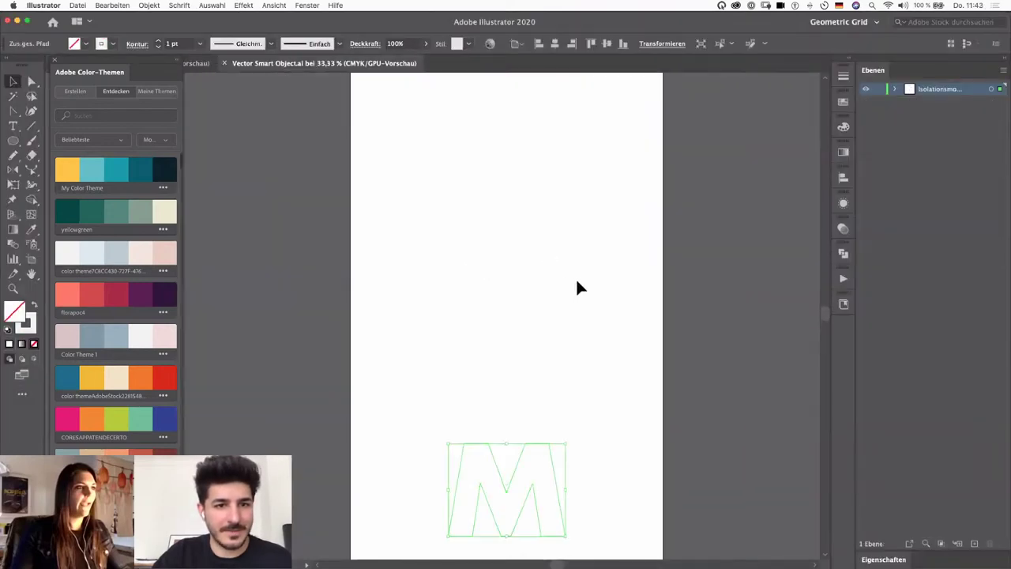
pyautogui.click(34, 305)
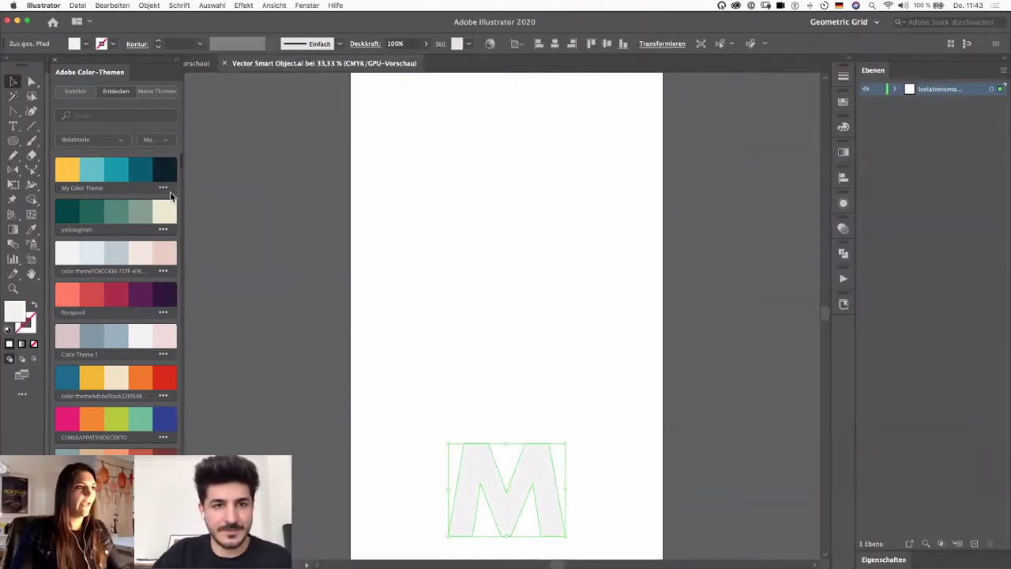
pyautogui.click(843, 103)
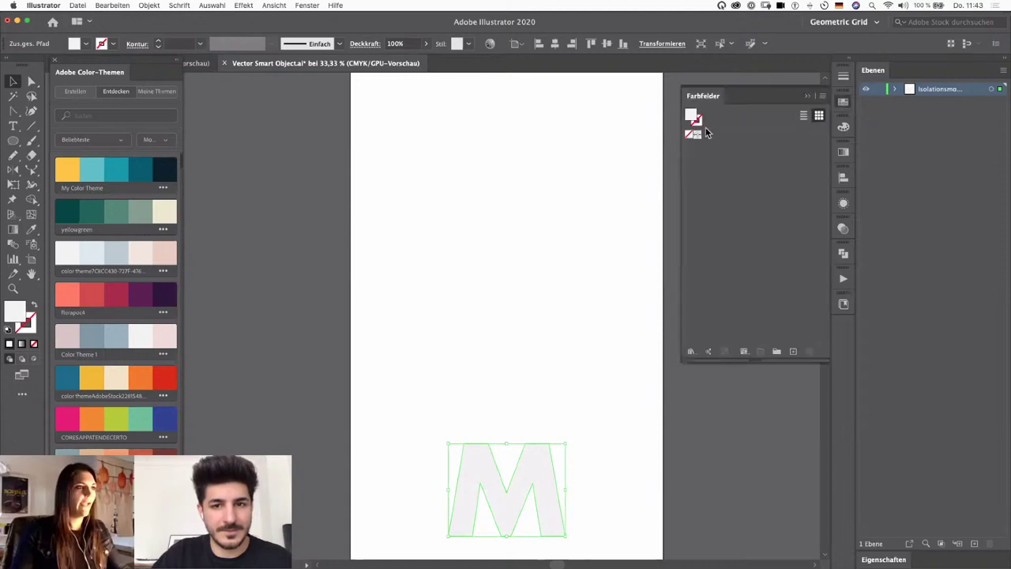
pyautogui.click(842, 126)
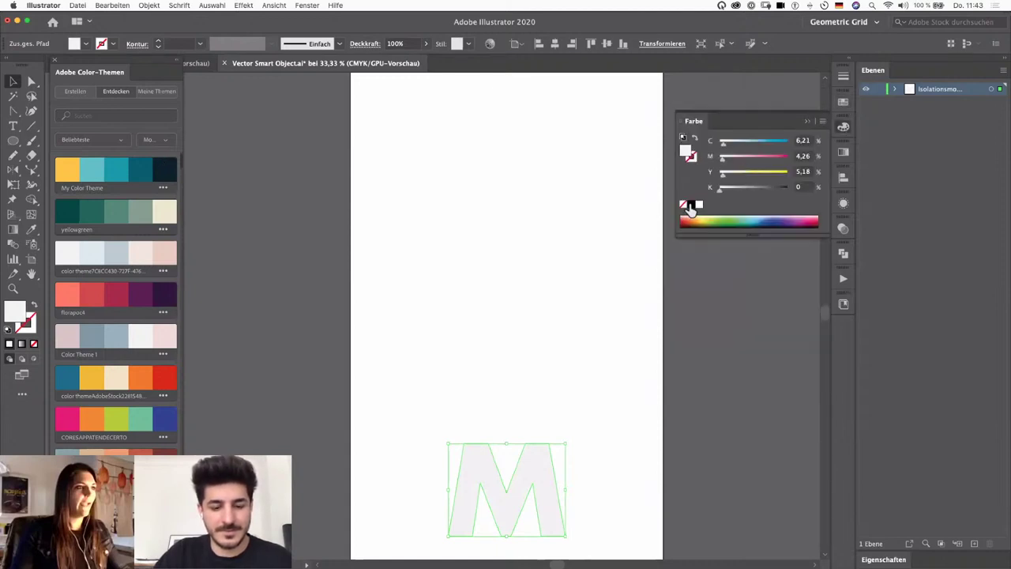
pyautogui.click(695, 204)
pyautogui.click(727, 387)
# Step: Save and close the smart object's contents and return to Photoshop
pyautogui.press('super+s')
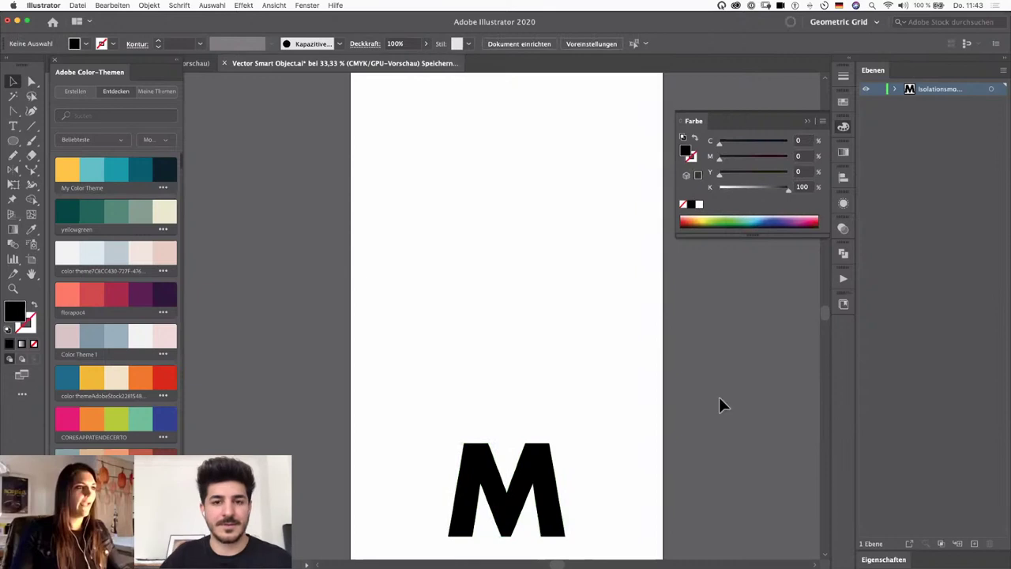
pyautogui.press('super+w')
pyautogui.press('super+Tab')
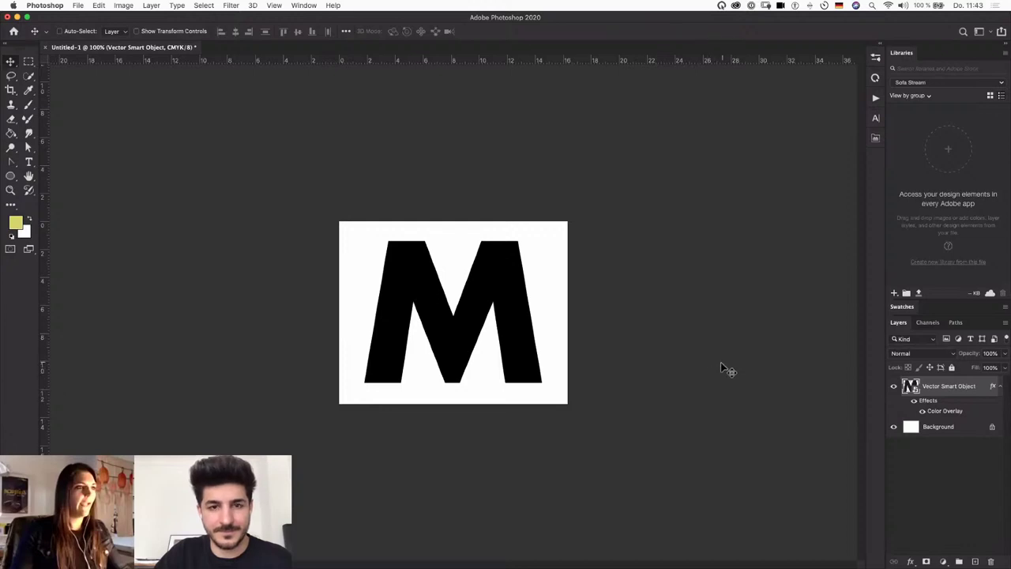
# Step: Perspective-warp the M smart object with one plane around the letter, pulling its corners into a flattened, right-leaning cast-shadow shape
pyautogui.click(100, 7)
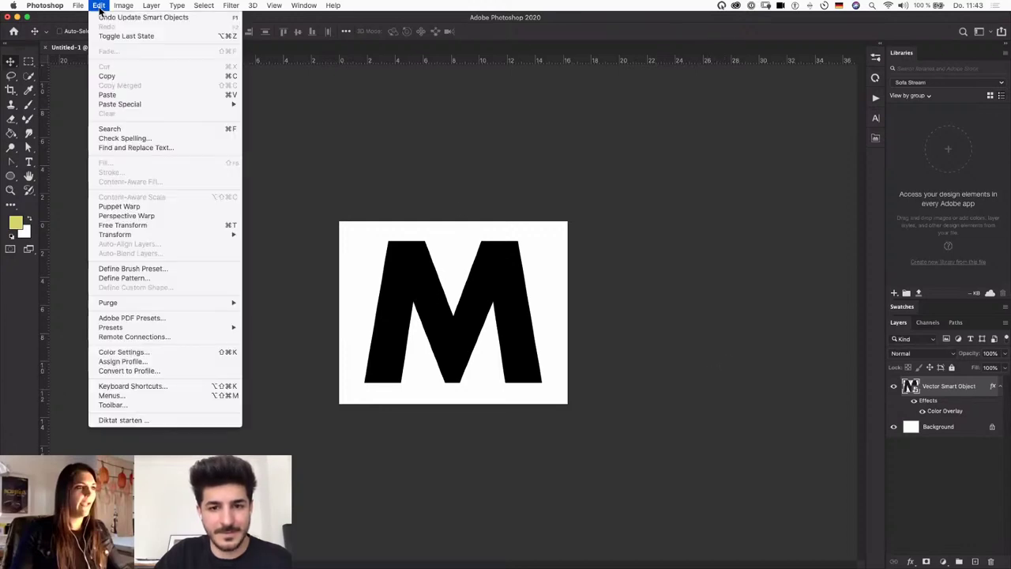
pyautogui.click(182, 218)
pyautogui.moveTo(348, 219); pyautogui.dragTo(558, 393)
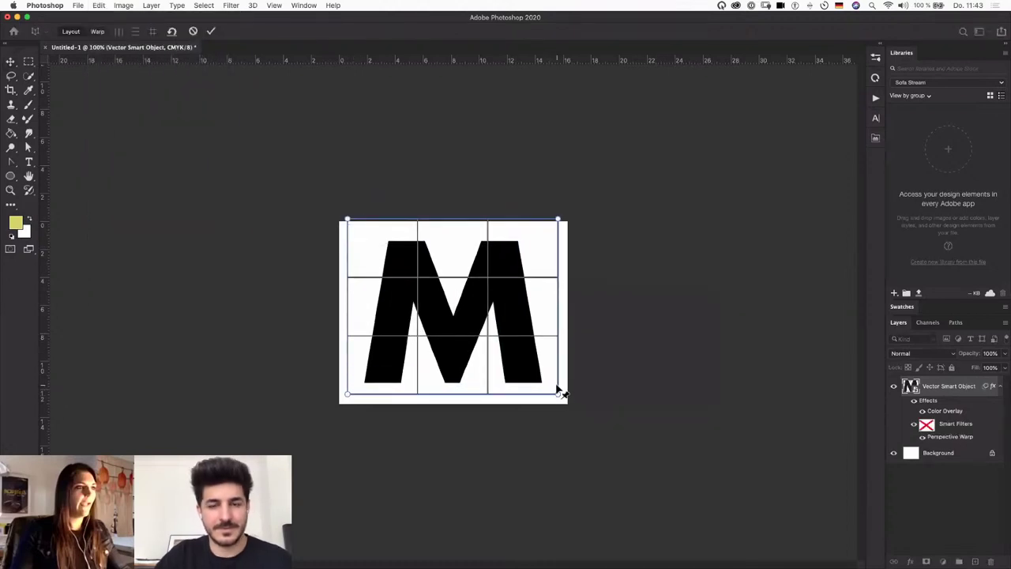
pyautogui.press('w')
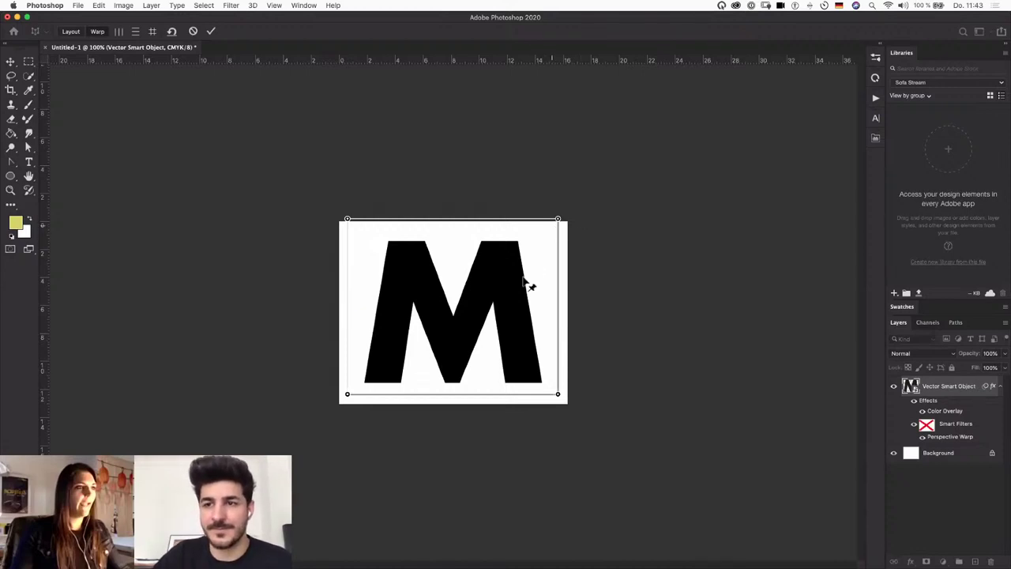
pyautogui.moveTo(559, 220); pyautogui.dragTo(563, 322)
pyautogui.moveTo(487, 406); pyautogui.dragTo(492, 401)
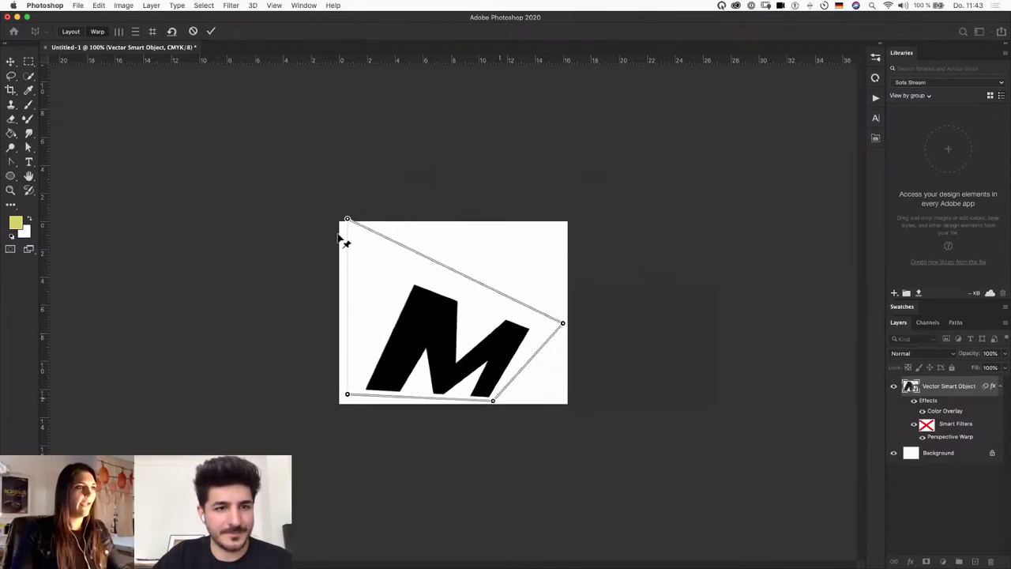
pyautogui.moveTo(354, 231); pyautogui.dragTo(400, 337)
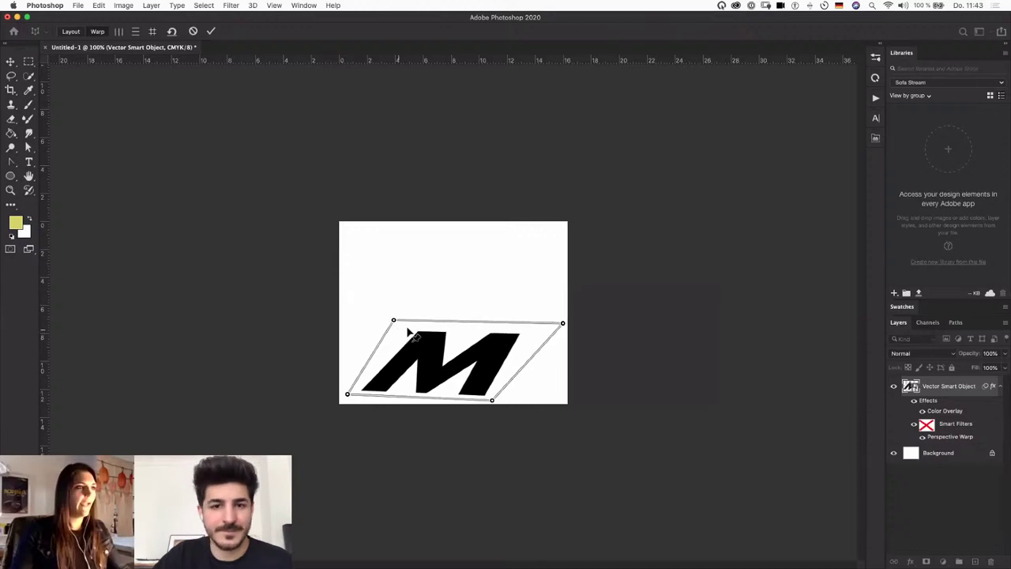
pyautogui.press('Return')
# Step: Switch to Illustrator to examine the letters on the SO HAM poster, and return to Photoshop
pyautogui.press('super+Tab')
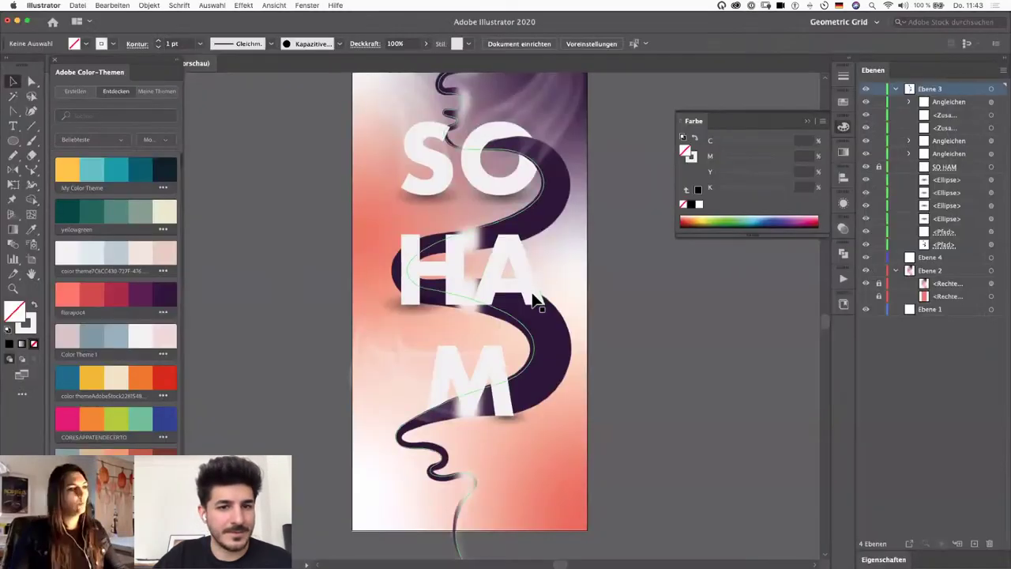
pyautogui.moveTo(646, 300); pyautogui.dragTo(647, 300)
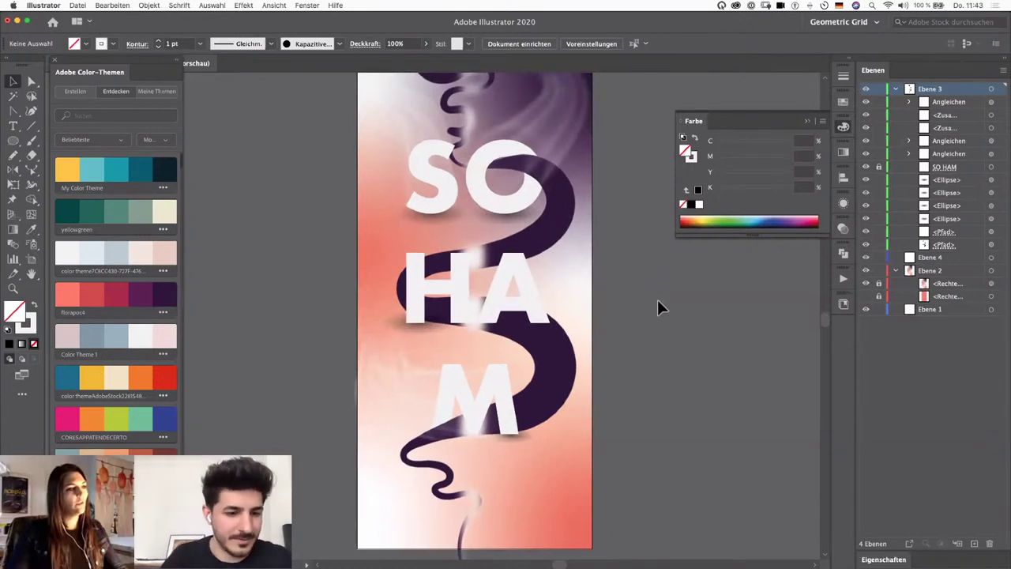
pyautogui.press('super+Tab')
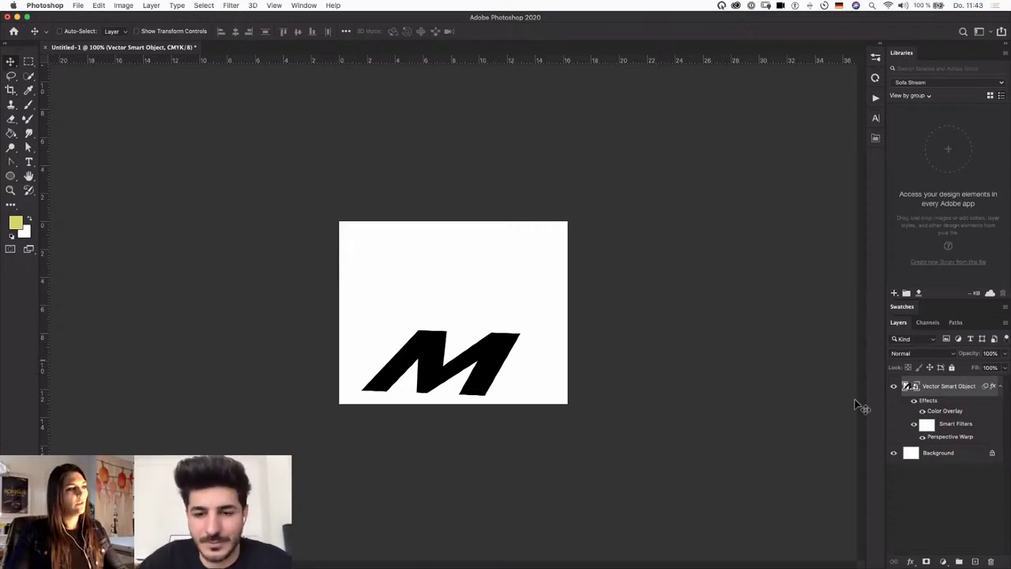
# Step: Edit the M's Perspective Warp smart filter, moving both far corners slightly inward and down to flatten the shadow further
pyautogui.doubleClick(946, 437)
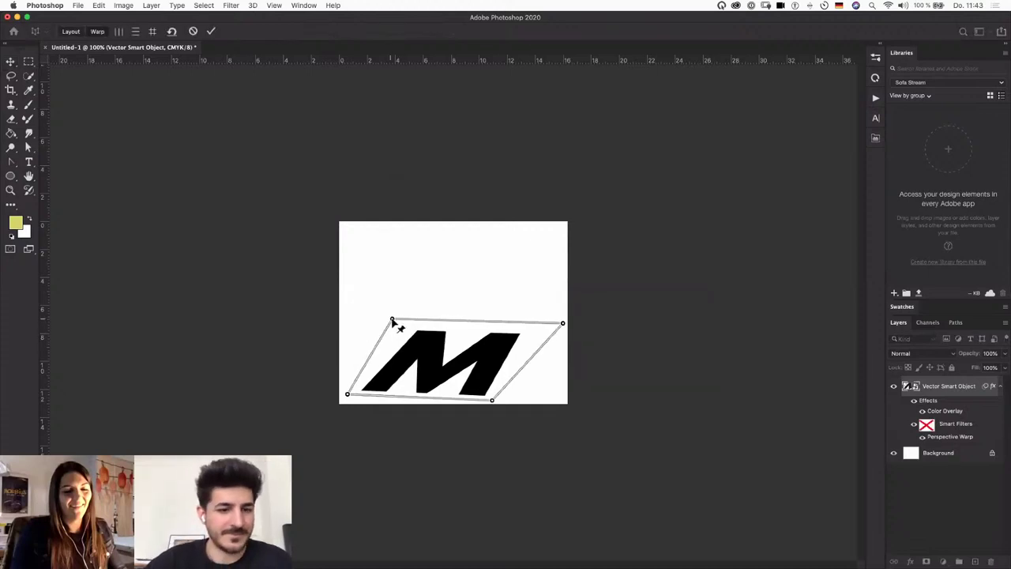
pyautogui.moveTo(394, 319); pyautogui.dragTo(411, 323)
pyautogui.moveTo(563, 323); pyautogui.dragTo(559, 331)
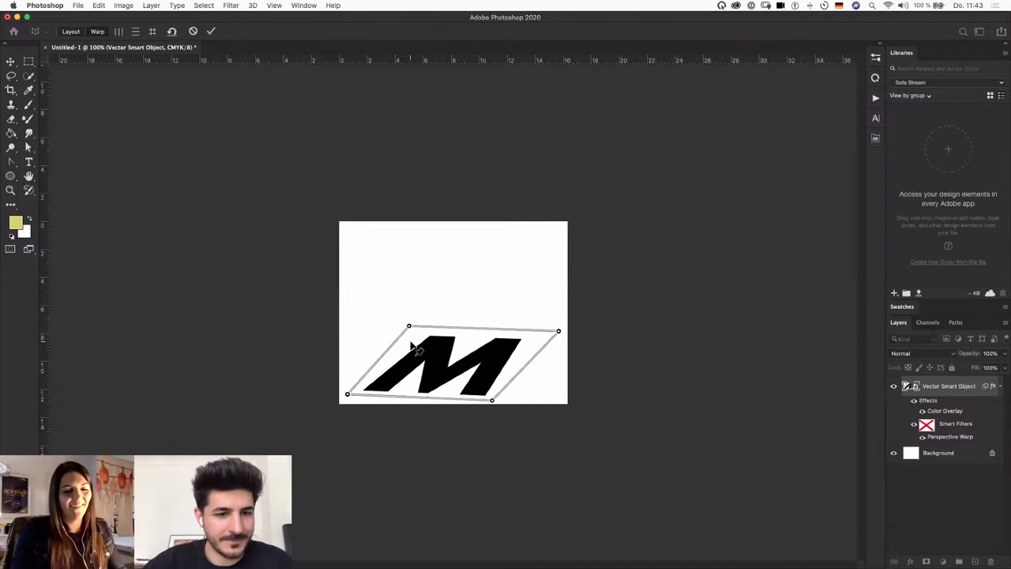
pyautogui.press('Return')
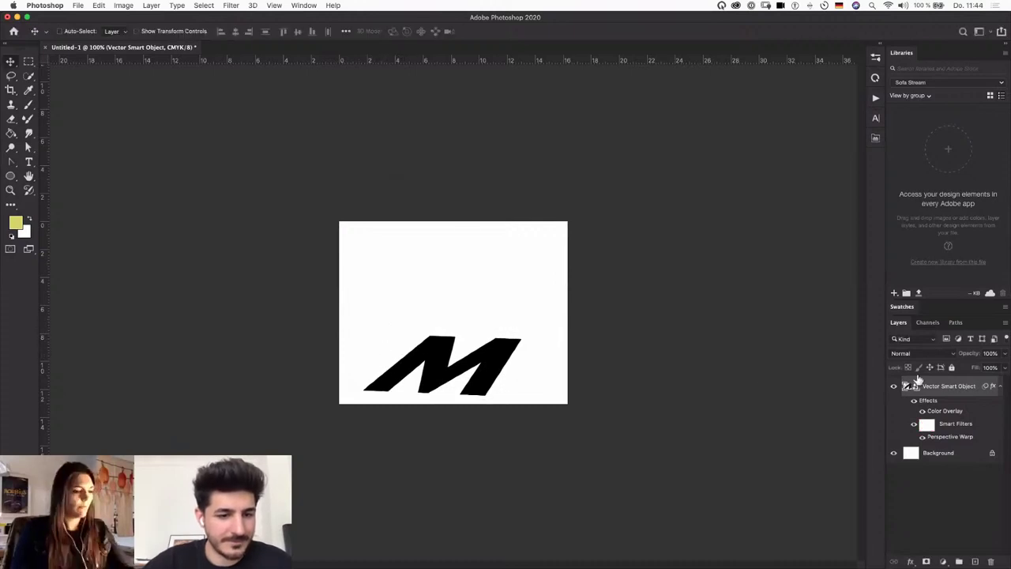
# Step: Add a Tilt-Shift blur to the M smart object and centre its sharp zone on the letter's base
pyautogui.click(231, 7)
pyautogui.moveTo(340, 136)
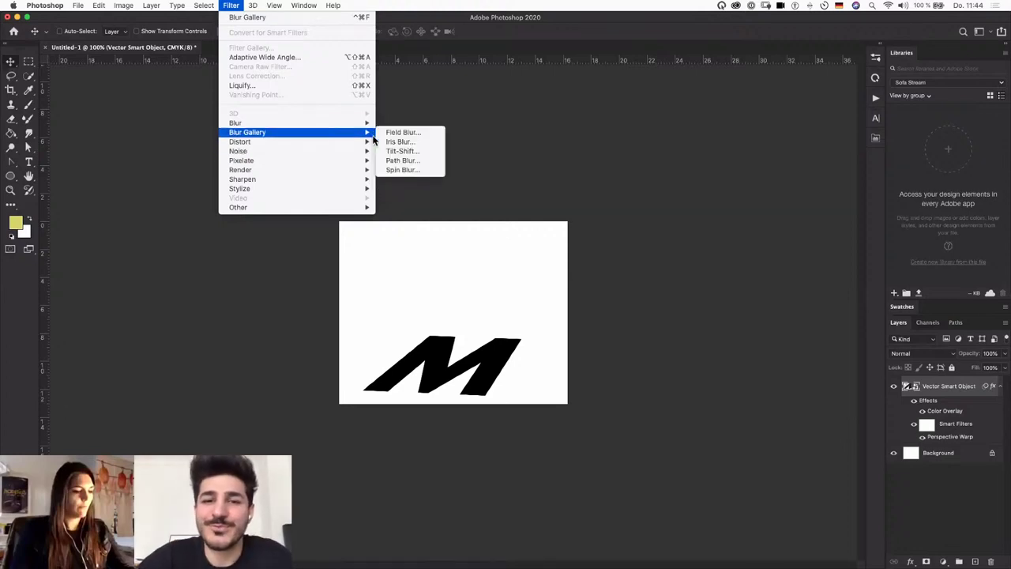
pyautogui.click(414, 151)
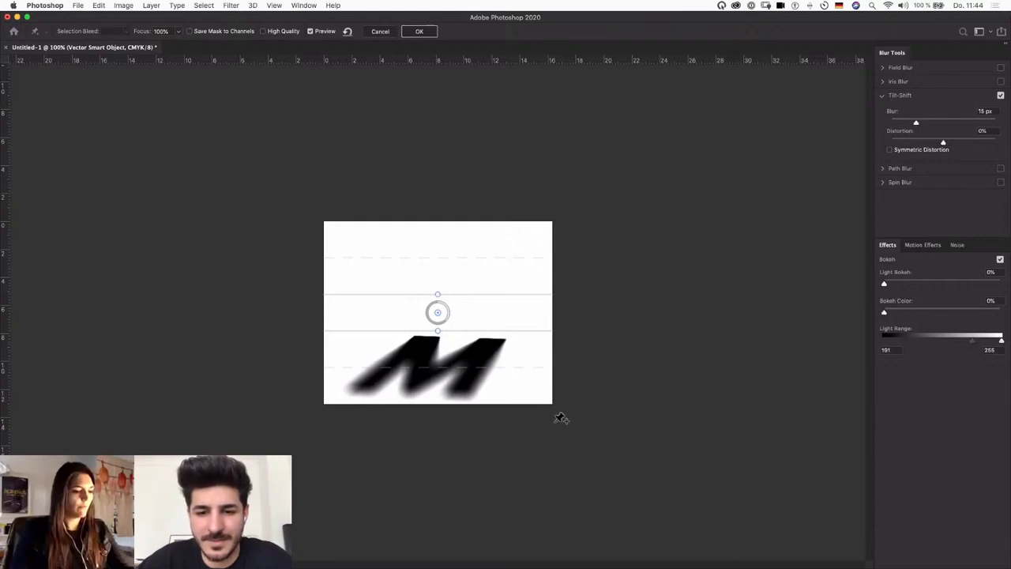
pyautogui.press('super+plus')
pyautogui.press('super+plus')
pyautogui.moveTo(489, 372); pyautogui.dragTo(518, 289)
pyautogui.hscroll(1, 518, 289)
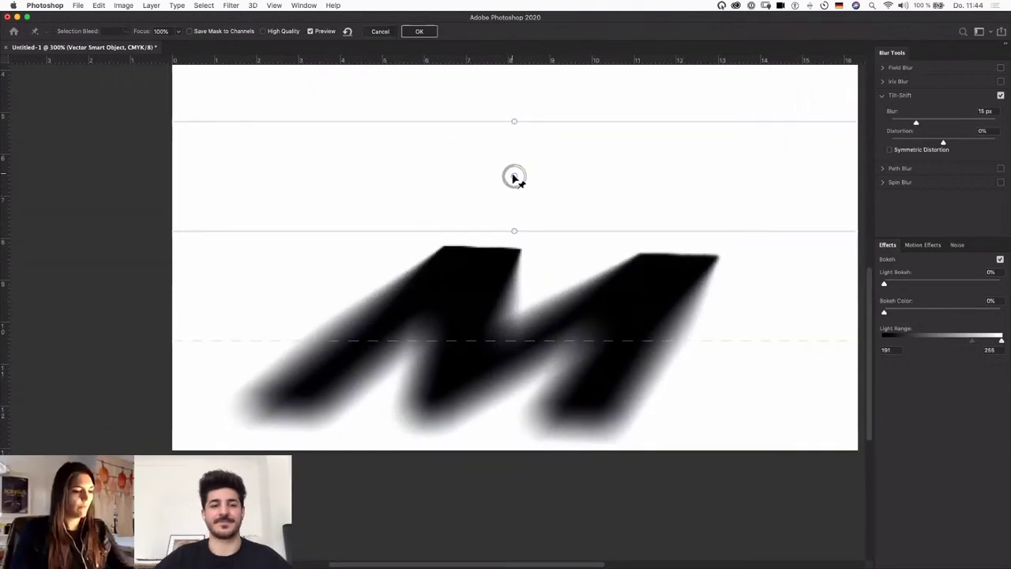
pyautogui.moveTo(518, 180); pyautogui.dragTo(430, 434)
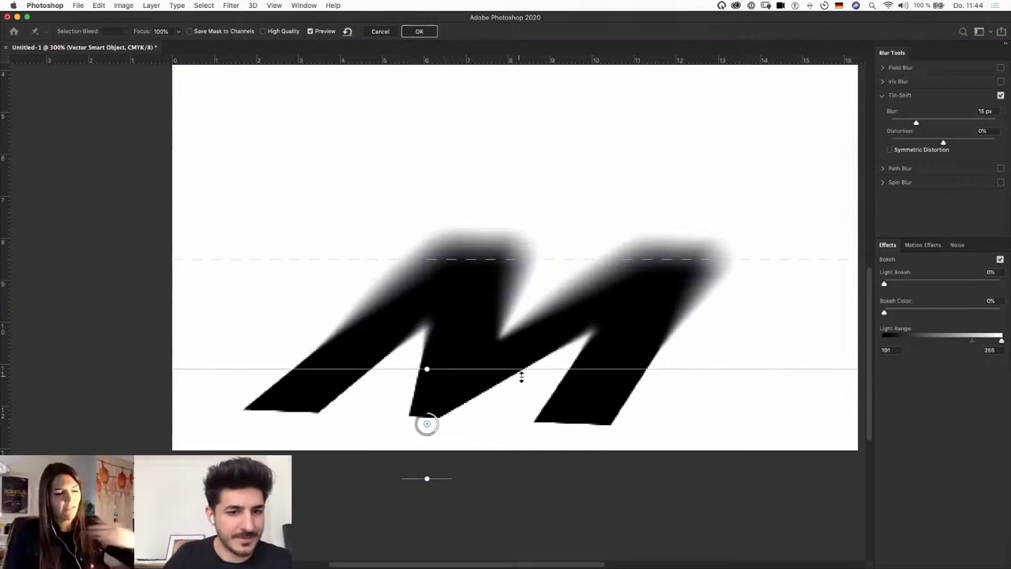
# Step: Try a Tilt-Shift blur strength of up to 90 px and bring it back to 16 px
pyautogui.press('super+plus')
pyautogui.moveTo(474, 390); pyautogui.dragTo(436, 325)
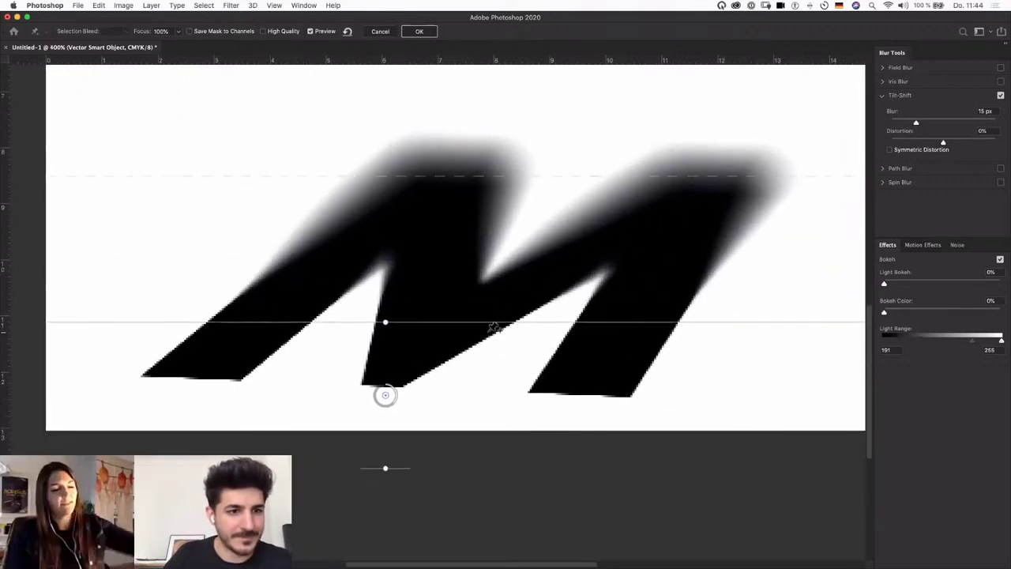
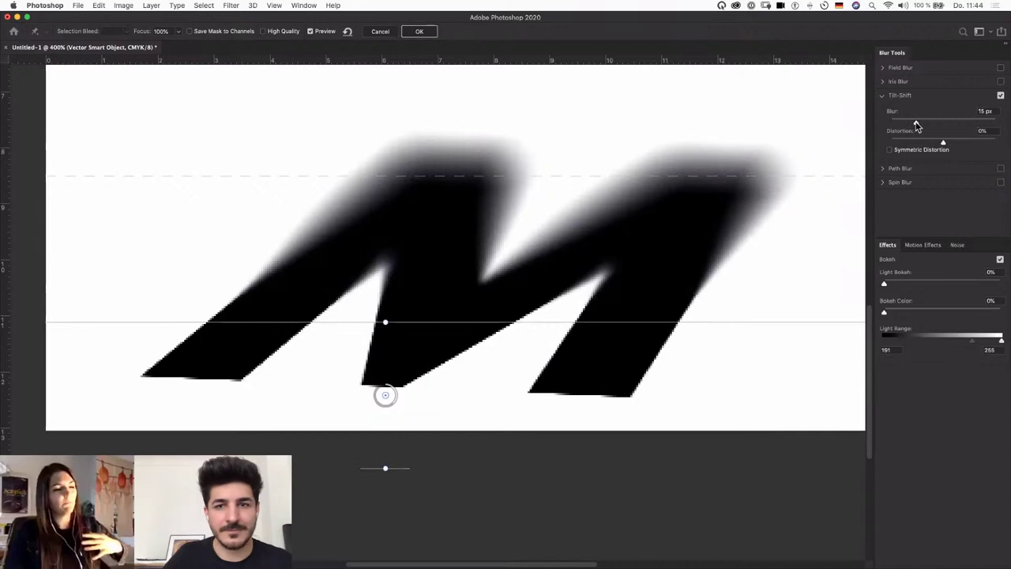
pyautogui.moveTo(916, 124); pyautogui.dragTo(950, 128)
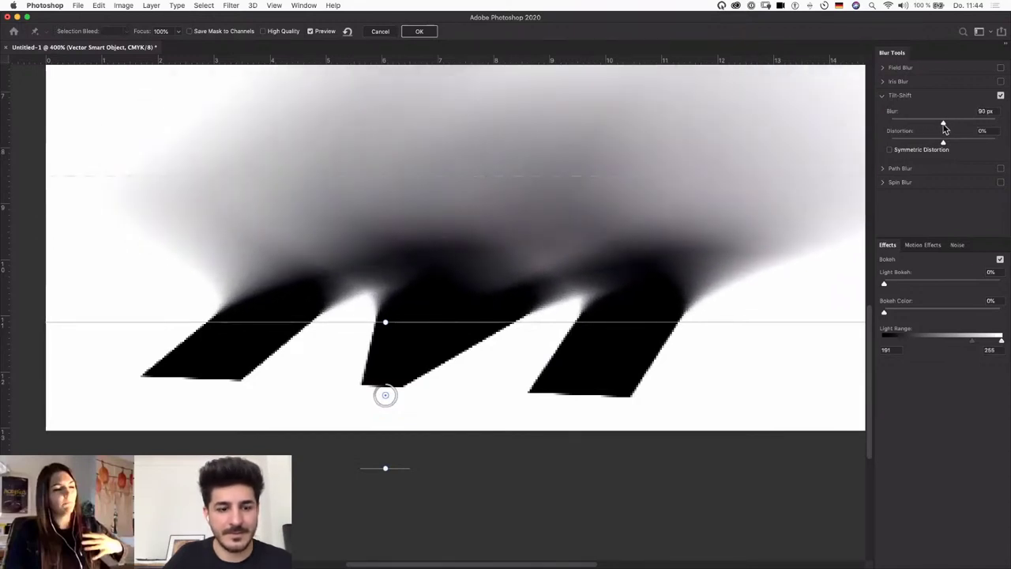
pyautogui.moveTo(940, 128); pyautogui.dragTo(917, 129)
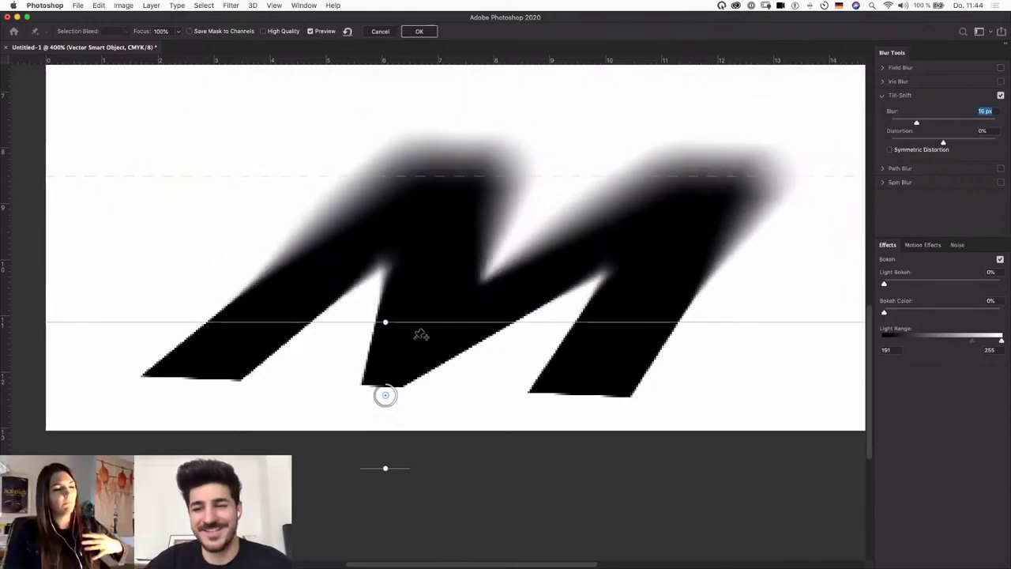
# Step: Narrow the Tilt-Shift focus zone to the M's base, bring the fade line closer, and apply the blur at 17 px
pyautogui.moveTo(414, 322); pyautogui.dragTo(406, 384)
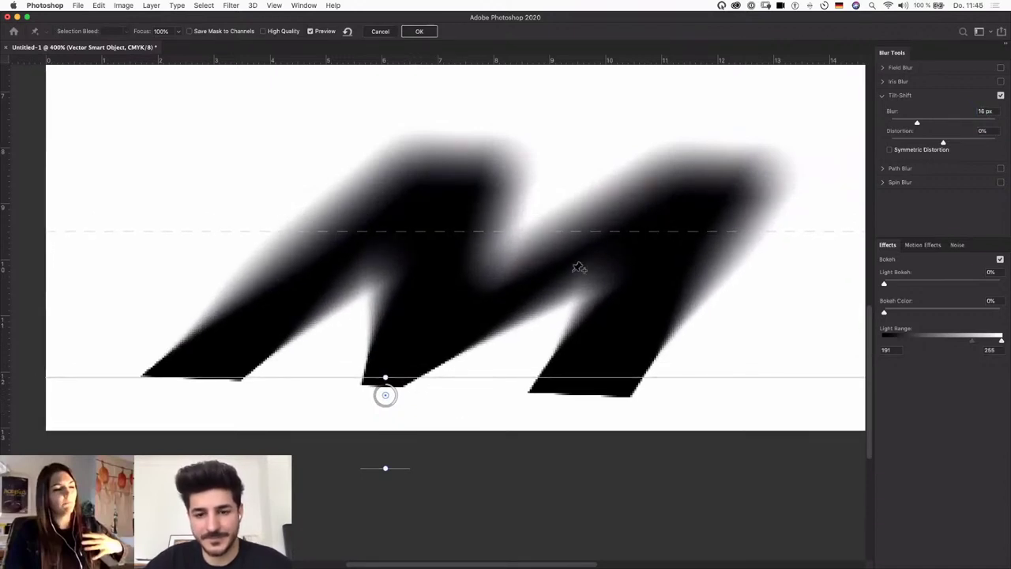
pyautogui.moveTo(618, 230); pyautogui.dragTo(609, 276)
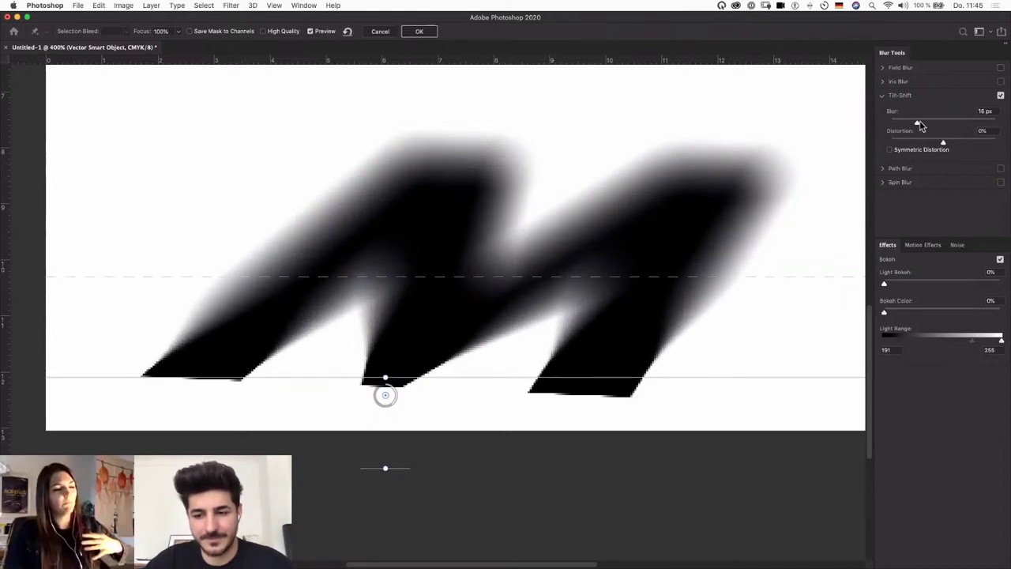
pyautogui.moveTo(918, 124); pyautogui.dragTo(929, 125)
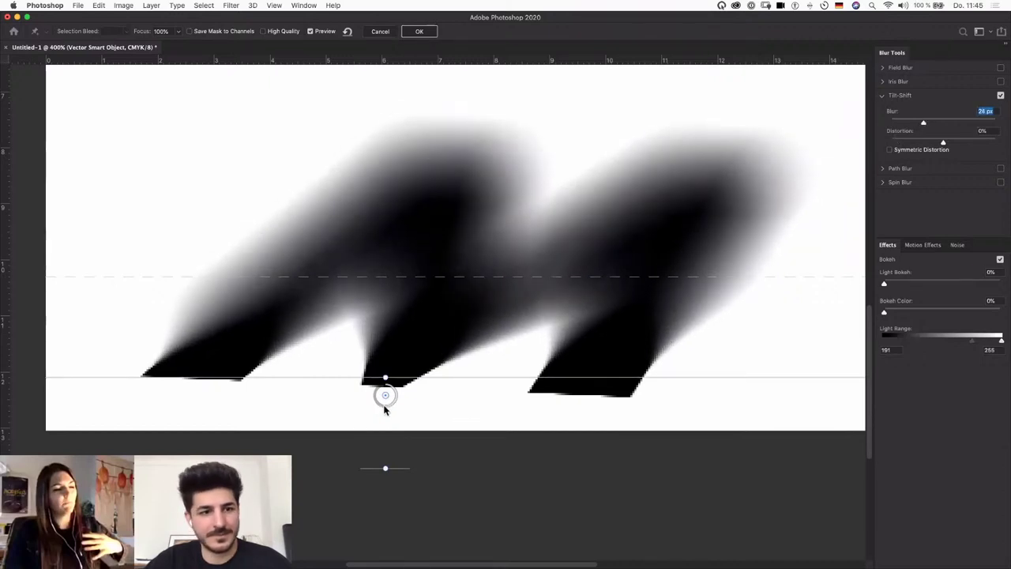
pyautogui.moveTo(386, 409); pyautogui.dragTo(379, 248)
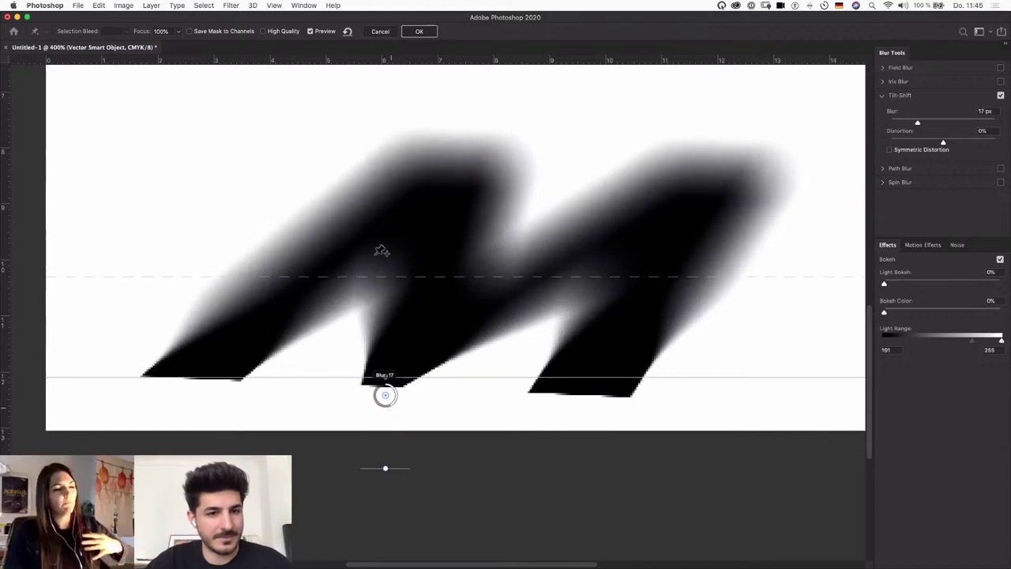
pyautogui.click(419, 32)
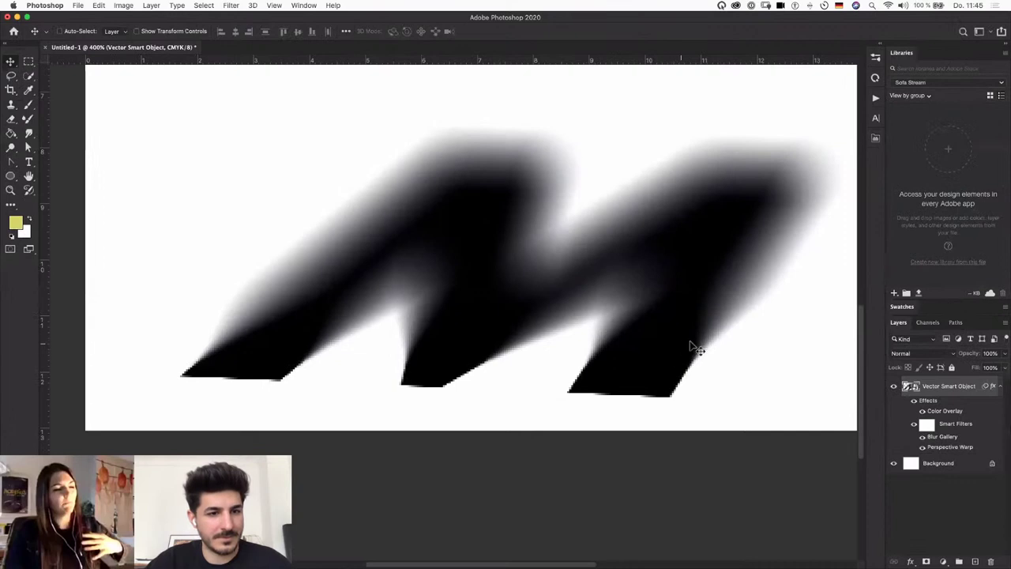
# Step: Convert the blurred M layer to a new smart object and add it to the Sofa Stream library
pyautogui.press('super+minus')
pyautogui.rightClick(934, 391)
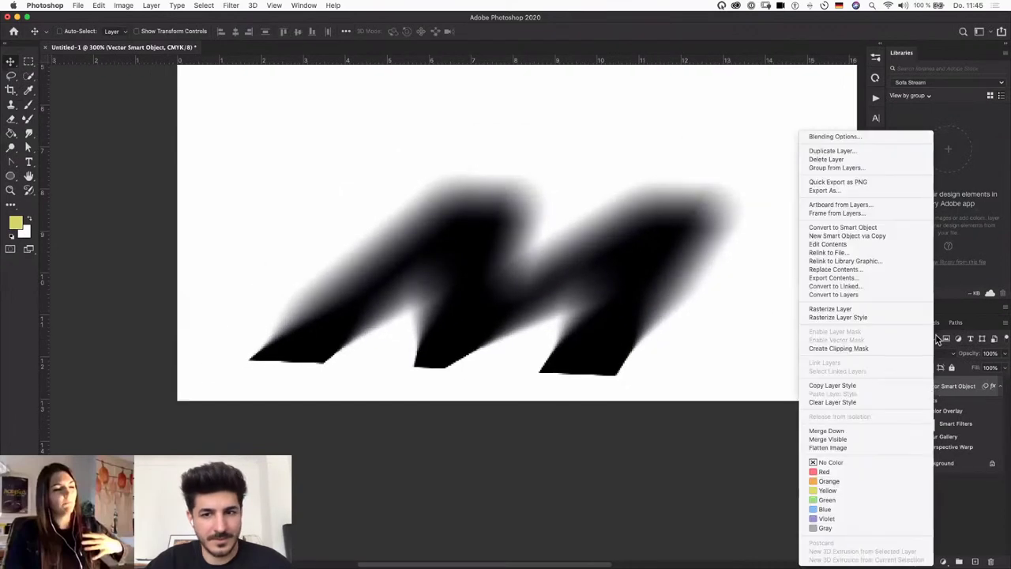
pyautogui.click(828, 230)
pyautogui.moveTo(947, 385); pyautogui.dragTo(946, 177)
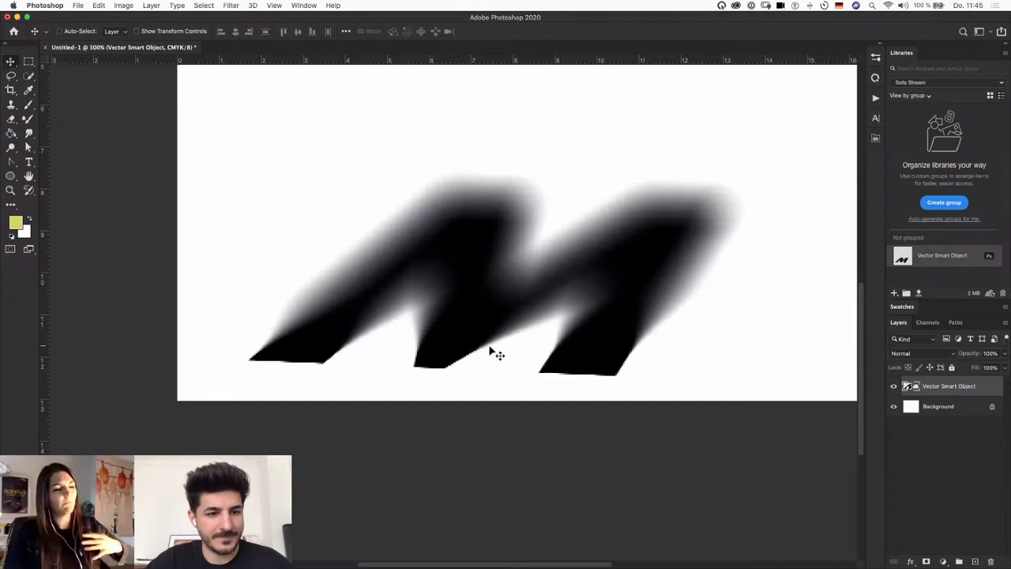
# Step: Switch to Illustrator and place the blurred M shadow from the Sofa Stream library beside the SO HAM poster
pyautogui.press('super')
pyautogui.press('super')
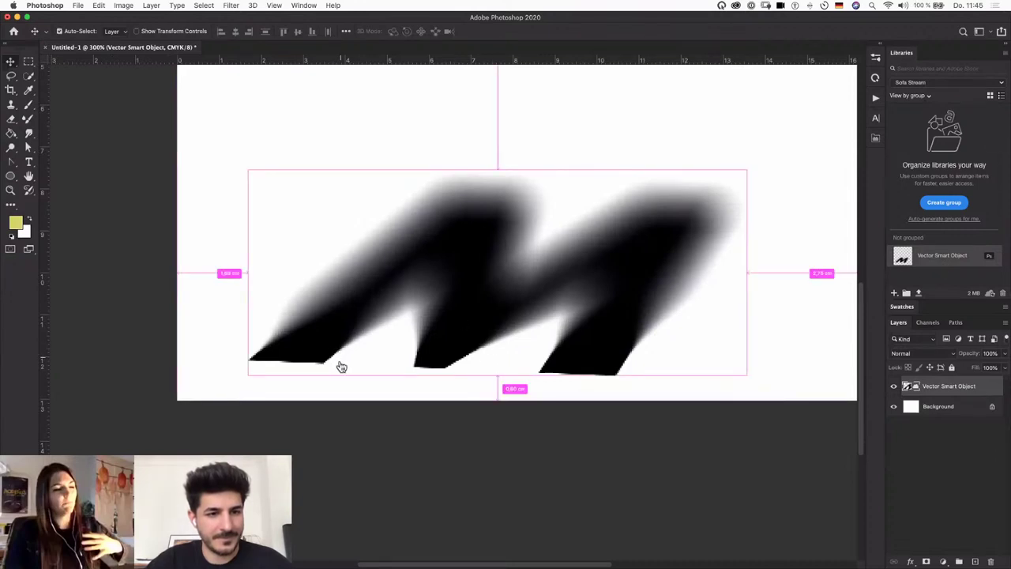
pyautogui.press('super+Tab')
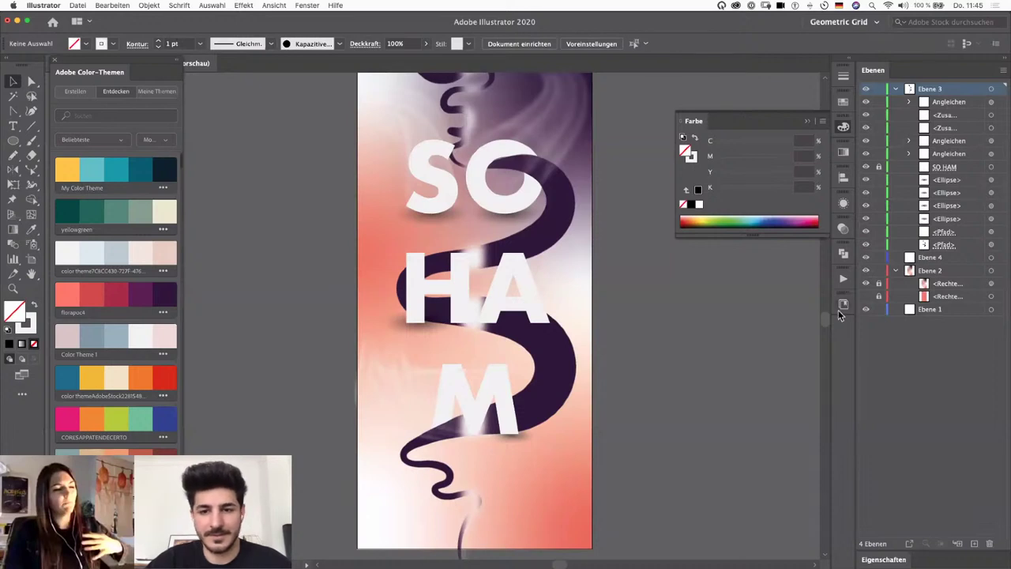
pyautogui.click(841, 307)
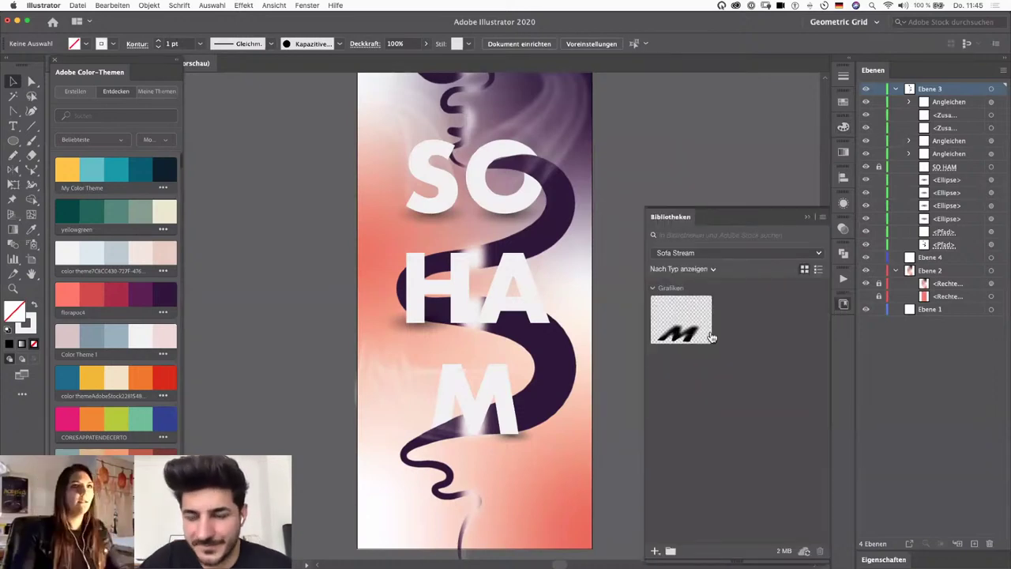
pyautogui.moveTo(711, 337); pyautogui.dragTo(683, 336)
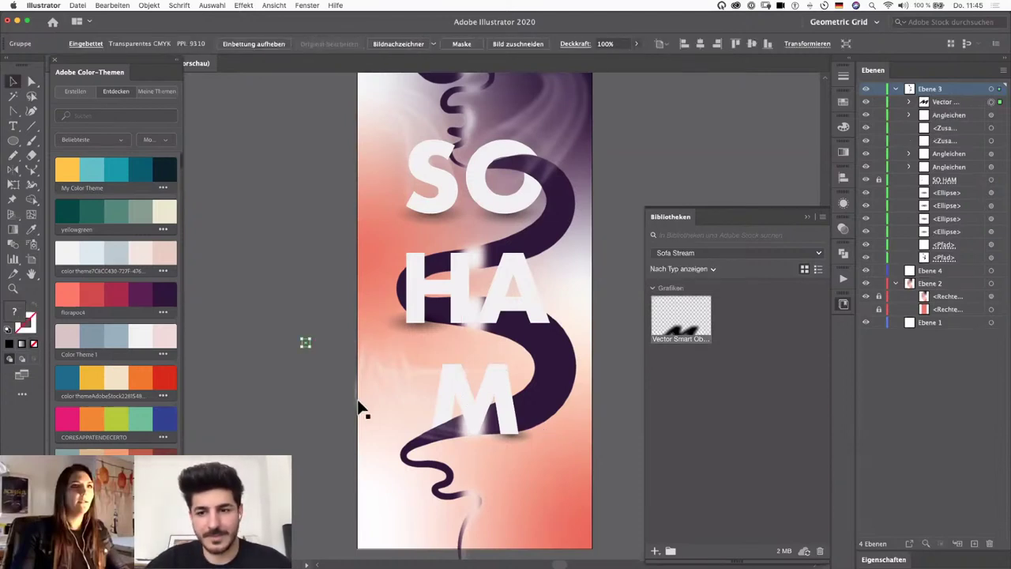
# Step: Enlarge the placed shadow and position it over the poster's bottom M, then put the library away
pyautogui.moveTo(306, 341); pyautogui.dragTo(463, 278)
pyautogui.moveTo(337, 338)
pyautogui.mouseDown()
pyautogui.moveTo(444, 395)
pyautogui.moveTo(451, 431)
pyautogui.mouseUp()
pyautogui.click(809, 217)
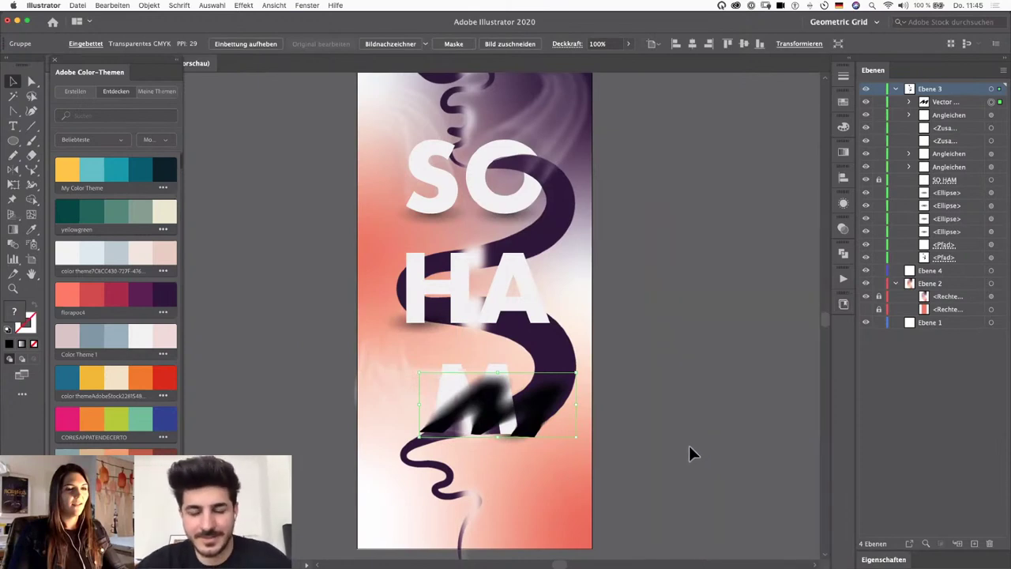
# Step: Reorder the M shadow below the SO HAM text, ellipses and ribbon paths, at the bottom of Ebene 3
pyautogui.press('super+plus')
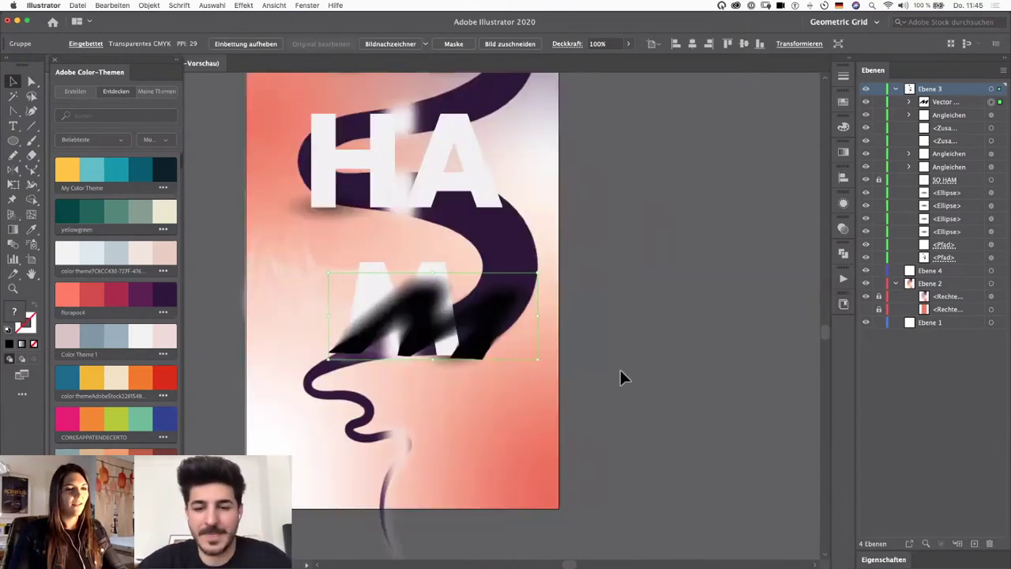
pyautogui.scroll(3, 620, 371)
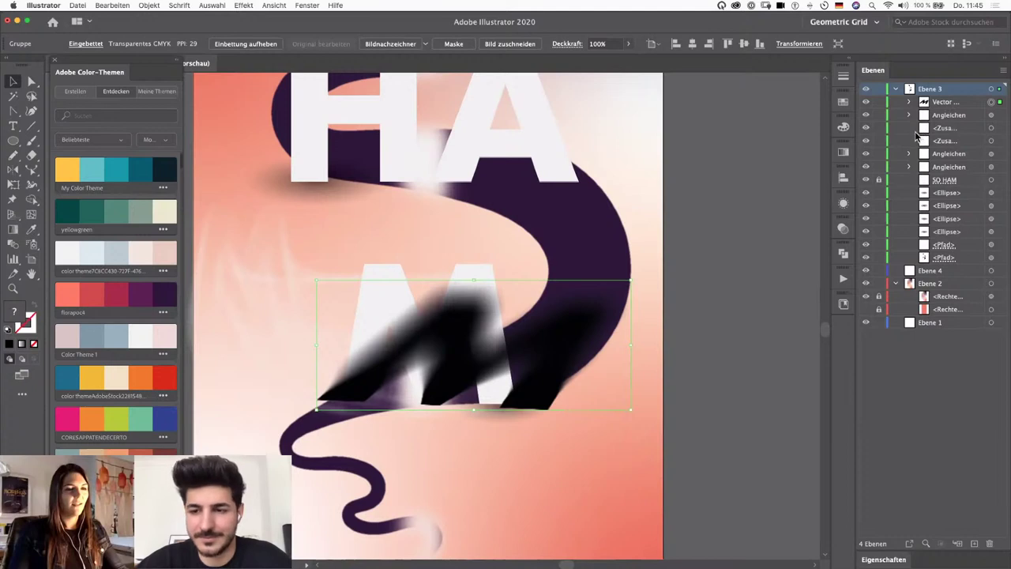
pyautogui.click(979, 104)
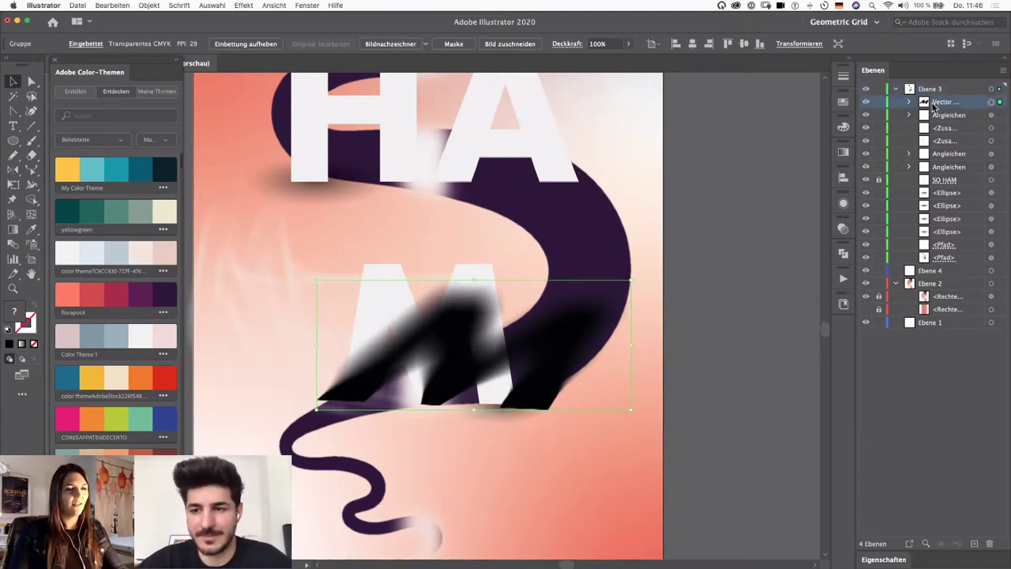
pyautogui.moveTo(940, 111); pyautogui.dragTo(942, 193)
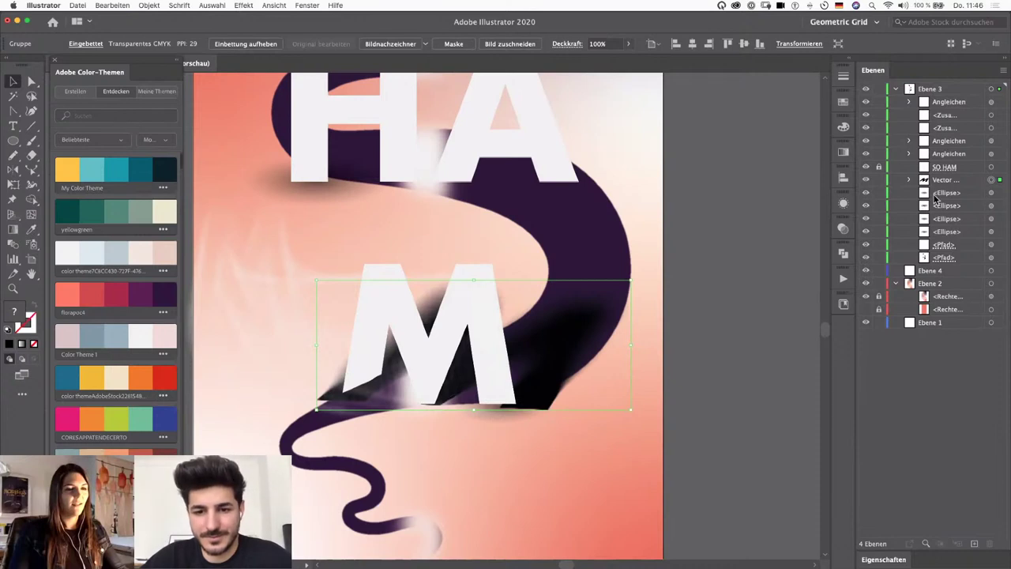
pyautogui.moveTo(944, 183); pyautogui.dragTo(947, 268)
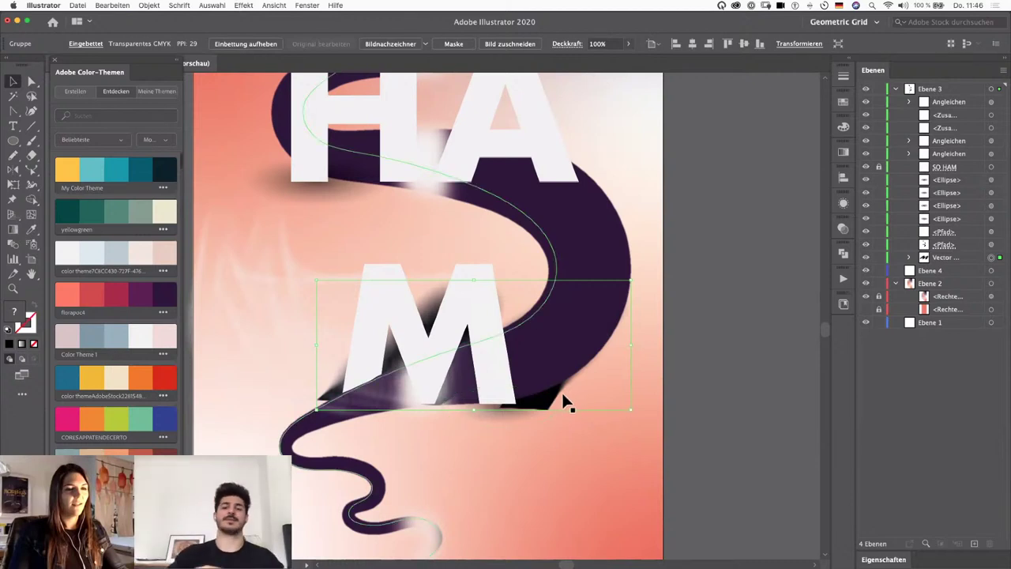
# Step: Lock the two ribbon paths above the M shadow in Ebene 3
pyautogui.moveTo(560, 390); pyautogui.dragTo(573, 404)
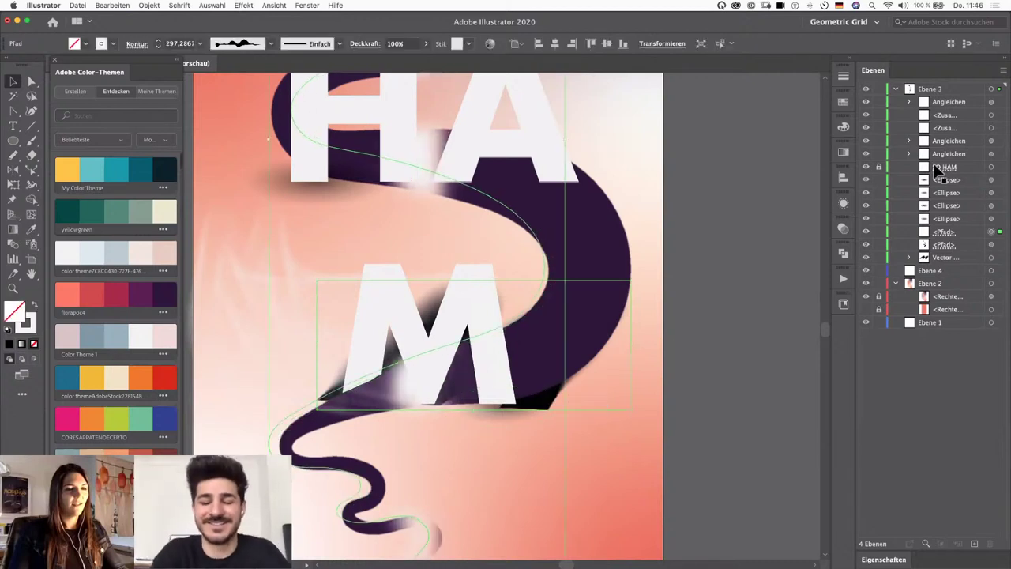
pyautogui.click(879, 244)
pyautogui.click(879, 231)
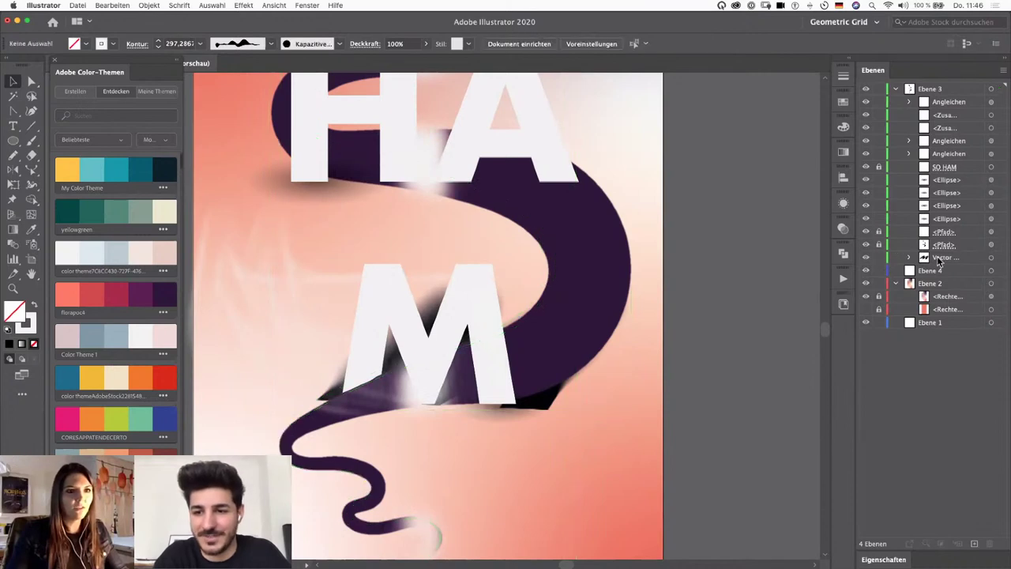
# Step: Delete the old elliptical gradient shadow under the M's right foot
pyautogui.click(991, 257)
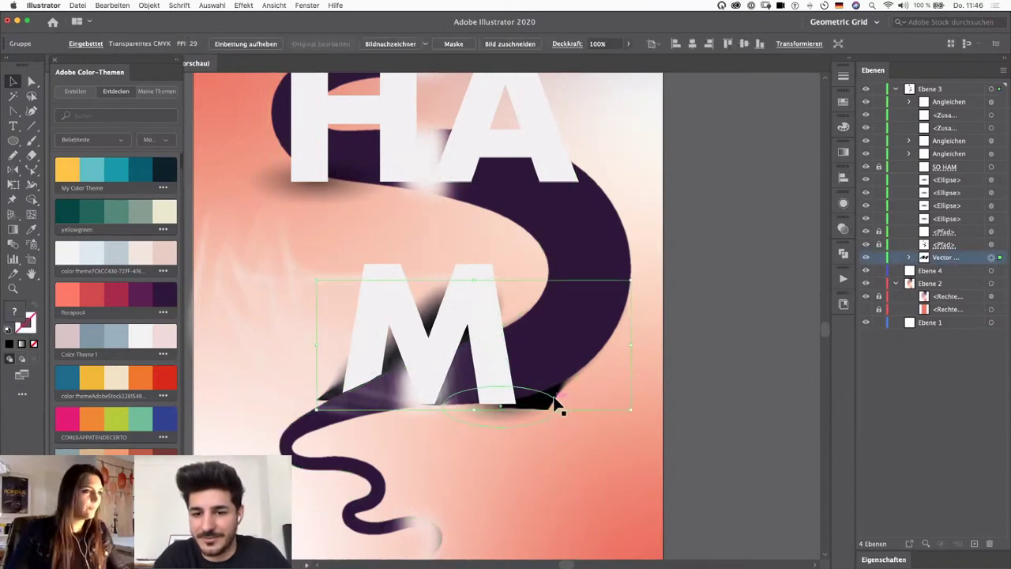
pyautogui.click(555, 401)
pyautogui.press('Delete')
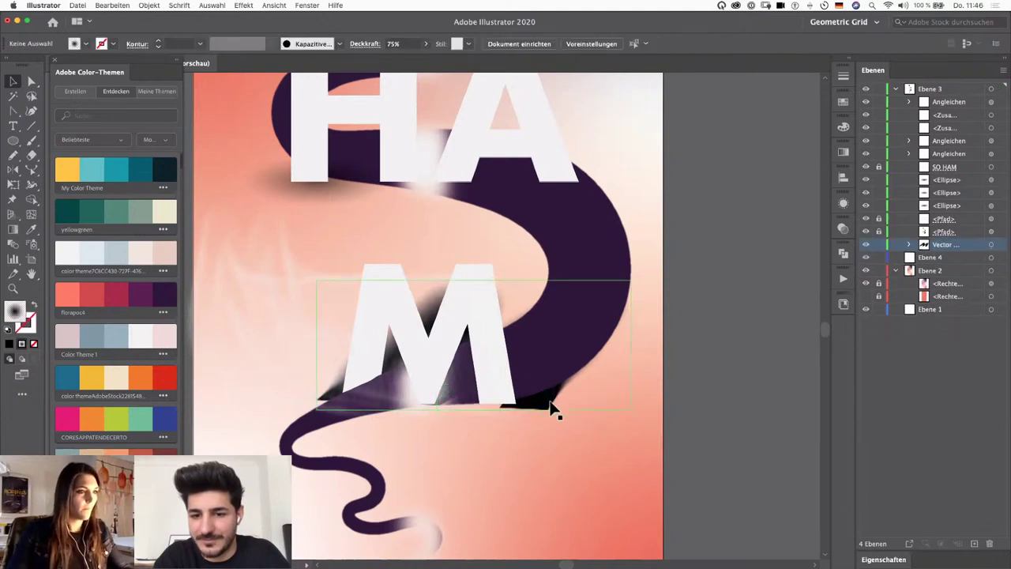
# Step: Scale down and narrow the blurred shadow, moving it so its base fits the feet of the M
pyautogui.click(547, 409)
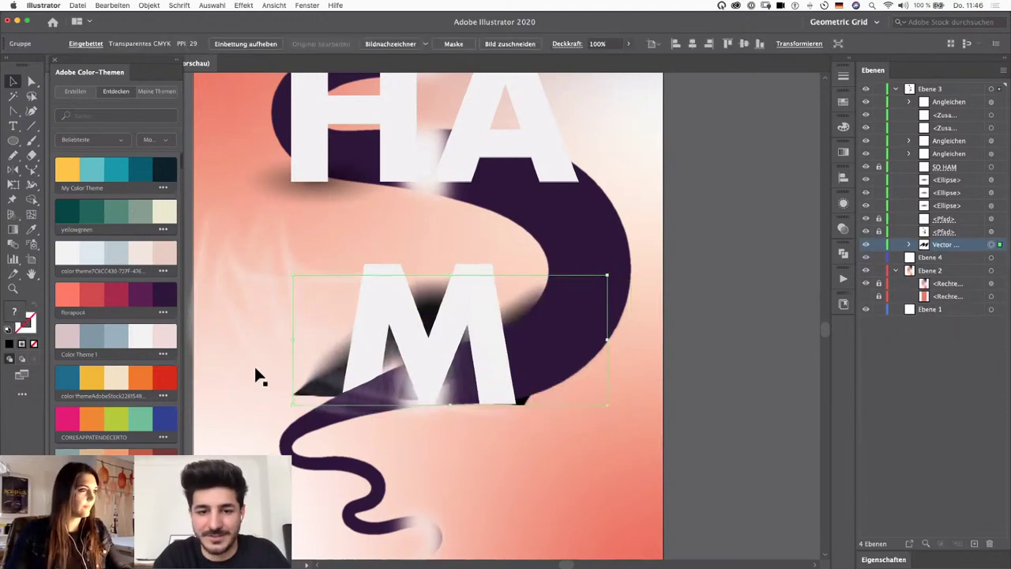
pyautogui.moveTo(293, 276); pyautogui.dragTo(345, 297)
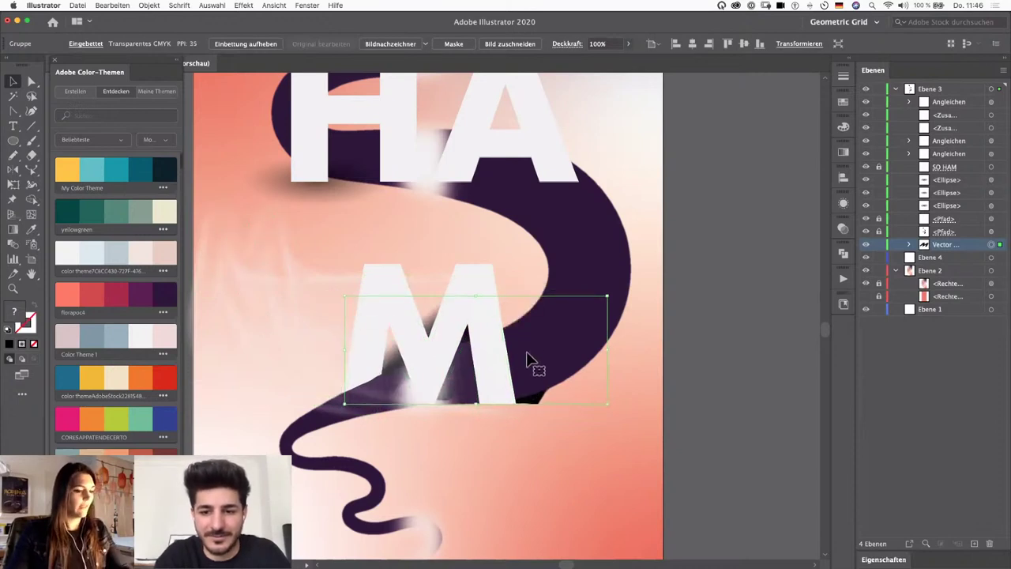
pyautogui.moveTo(534, 401); pyautogui.dragTo(513, 406)
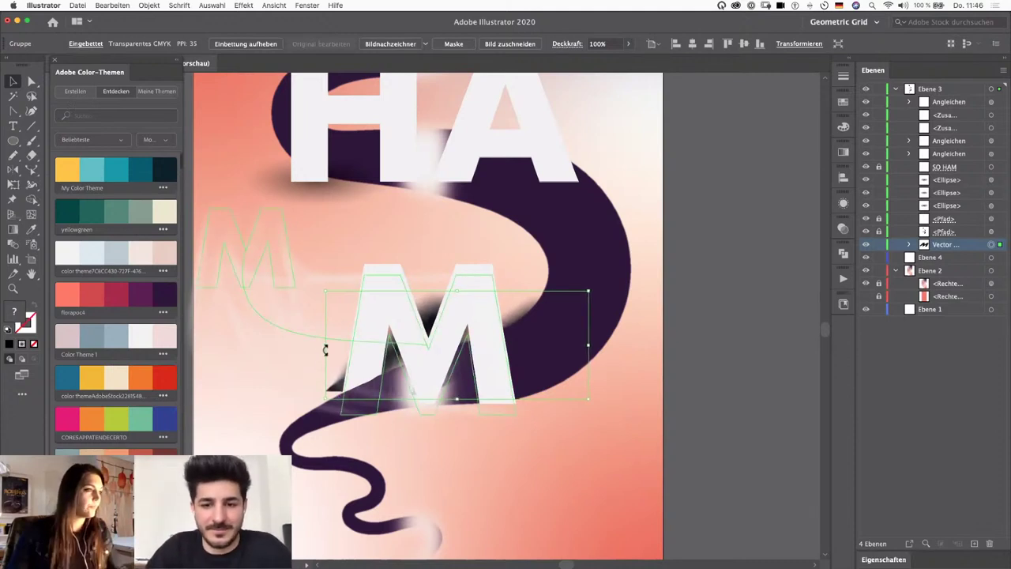
pyautogui.moveTo(326, 346); pyautogui.dragTo(341, 354)
pyautogui.moveTo(521, 314); pyautogui.dragTo(522, 318)
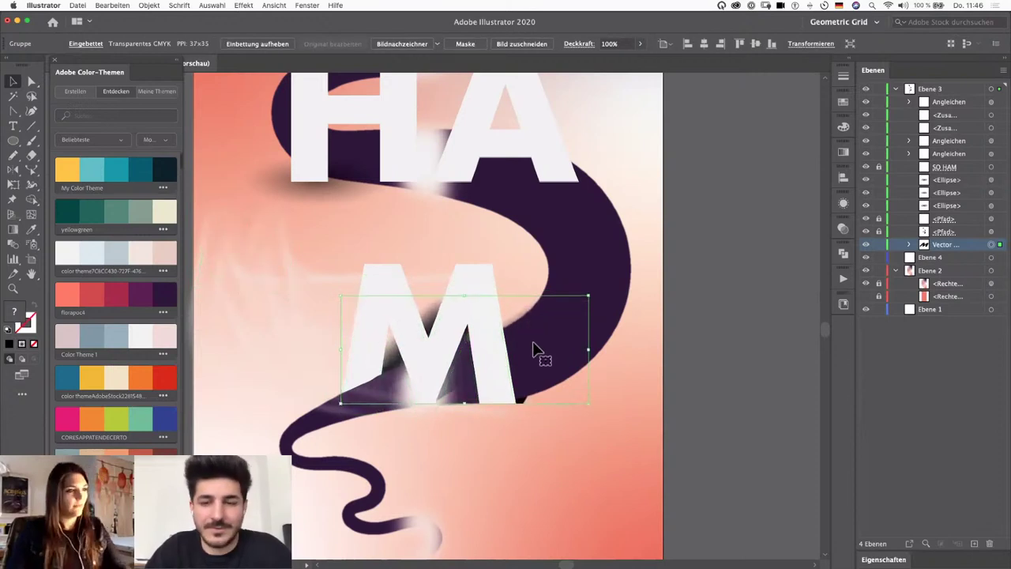
# Step: Nudge the shadow slightly up and to the left to line it up with the M's baseline
pyautogui.press('Up')
pyautogui.press('Left')
pyautogui.press('Left')
pyautogui.press('Left')
pyautogui.press('Left')
pyautogui.press('Left')
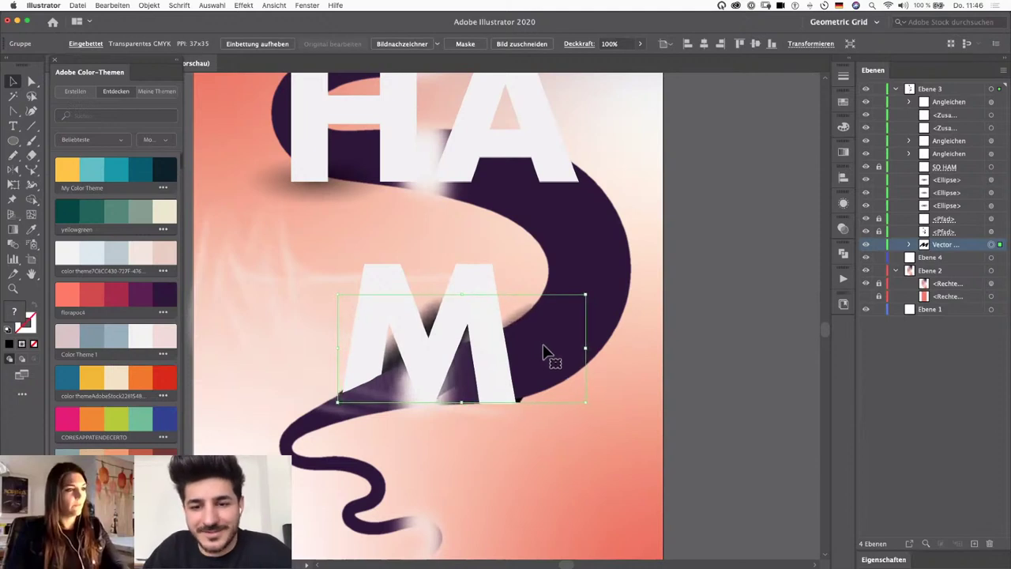
# Step: Open the appearance settings of the M shadow
pyautogui.click(843, 203)
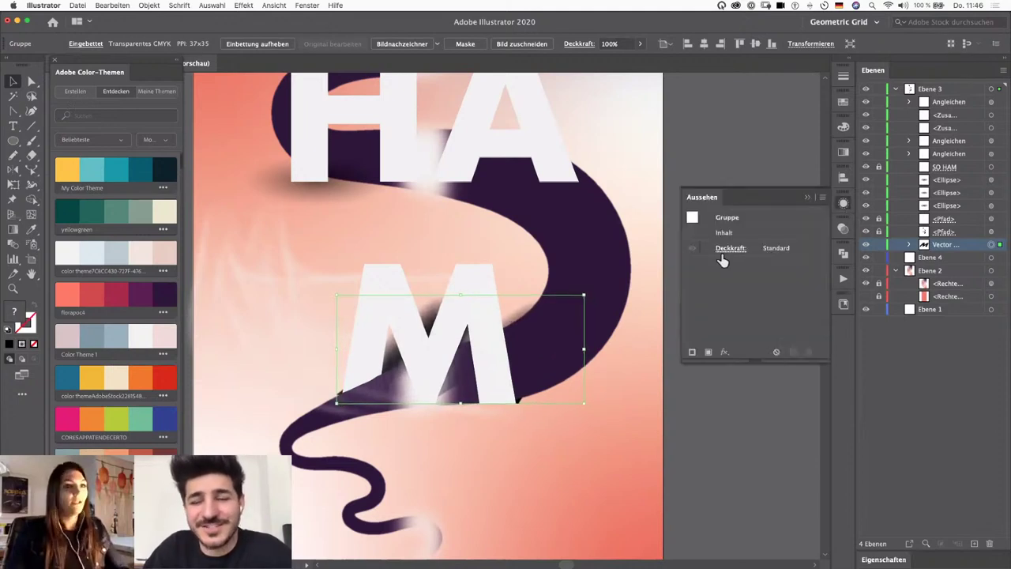
# Step: Set the blend mode of the M's shadow group to Abdunkeln and lower its opacity to 14%
pyautogui.click(729, 248)
pyautogui.click(620, 270)
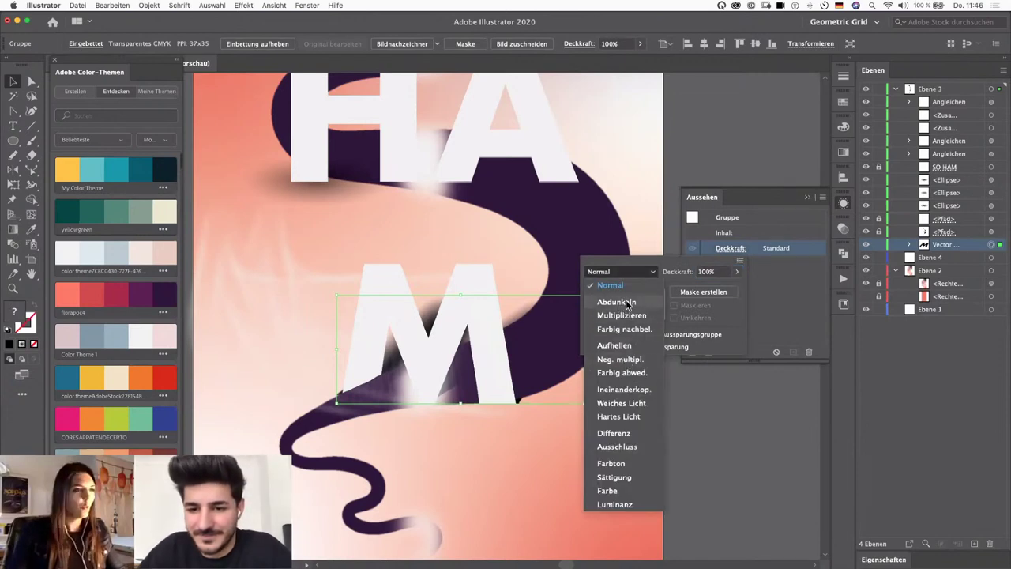
pyautogui.click(620, 302)
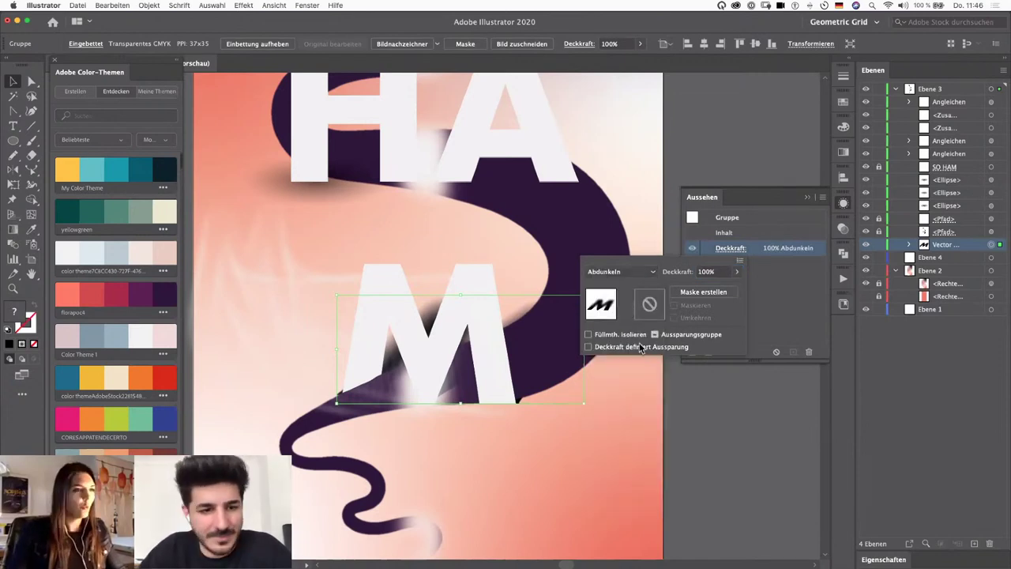
pyautogui.click(736, 271)
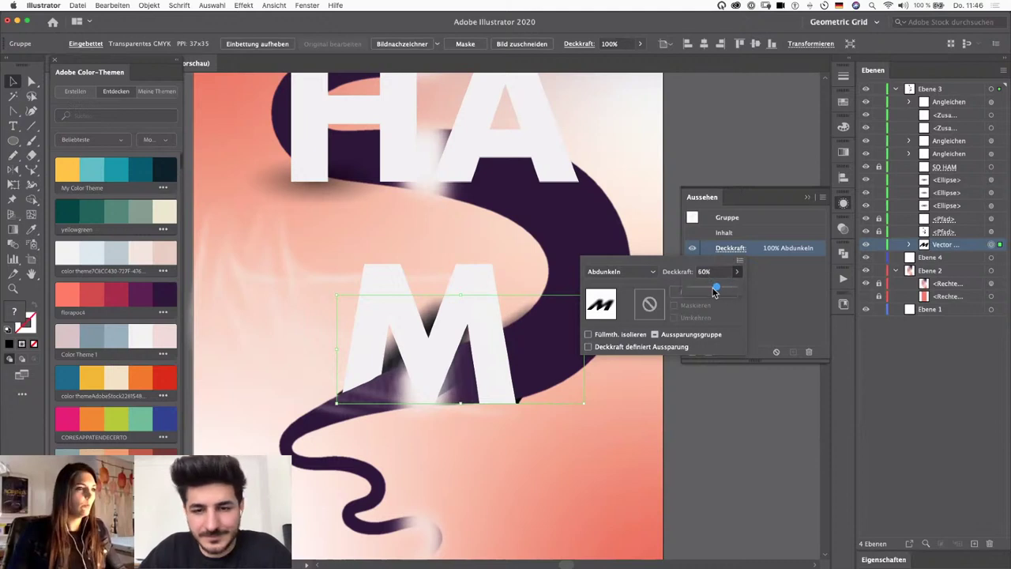
pyautogui.moveTo(713, 292); pyautogui.dragTo(695, 289)
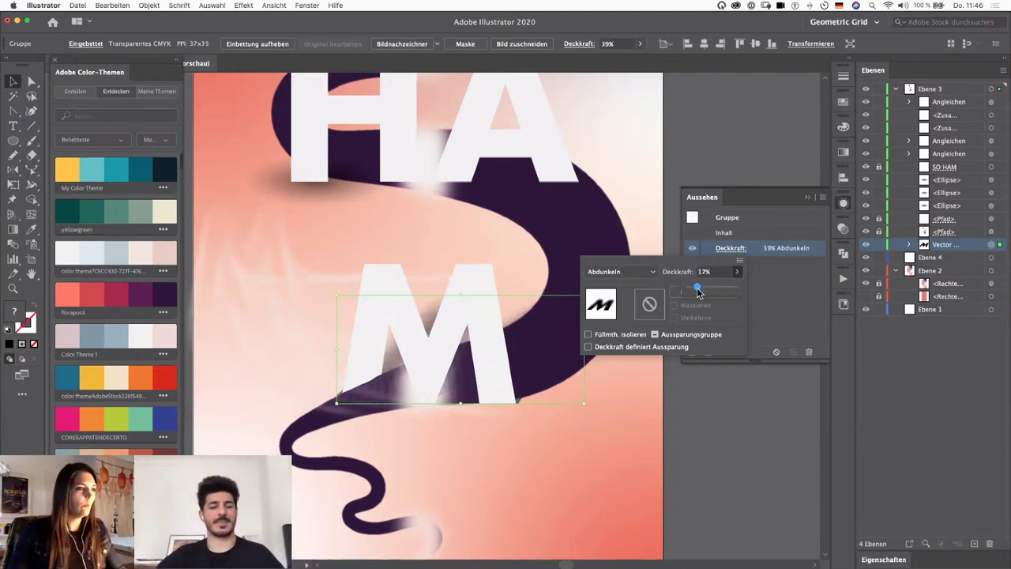
pyautogui.click(801, 244)
pyautogui.click(804, 201)
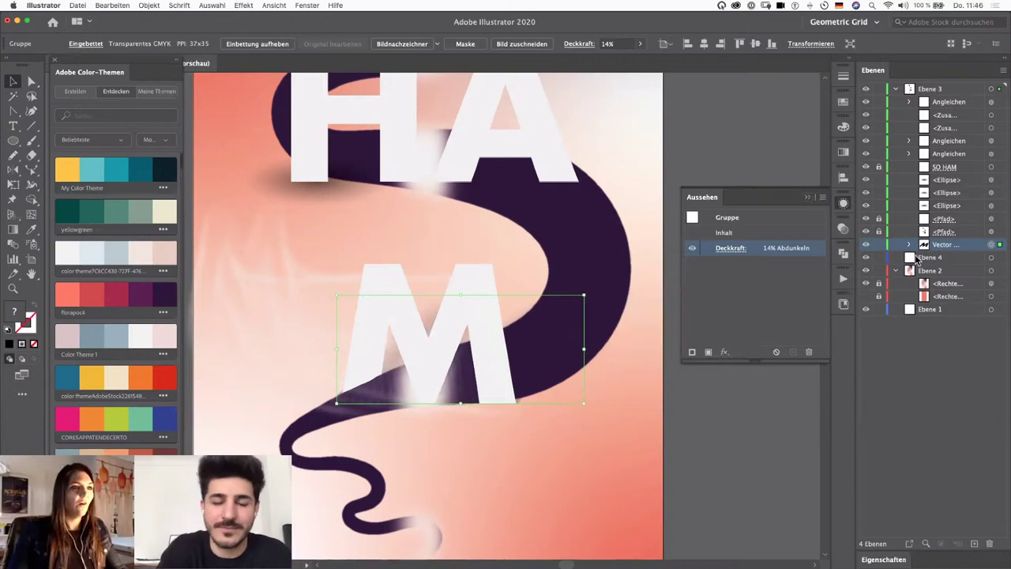
# Step: Temporarily hide the dark ribbon path to examine the M's shadow alone, and restore its visibility to review the whole poster
pyautogui.click(866, 232)
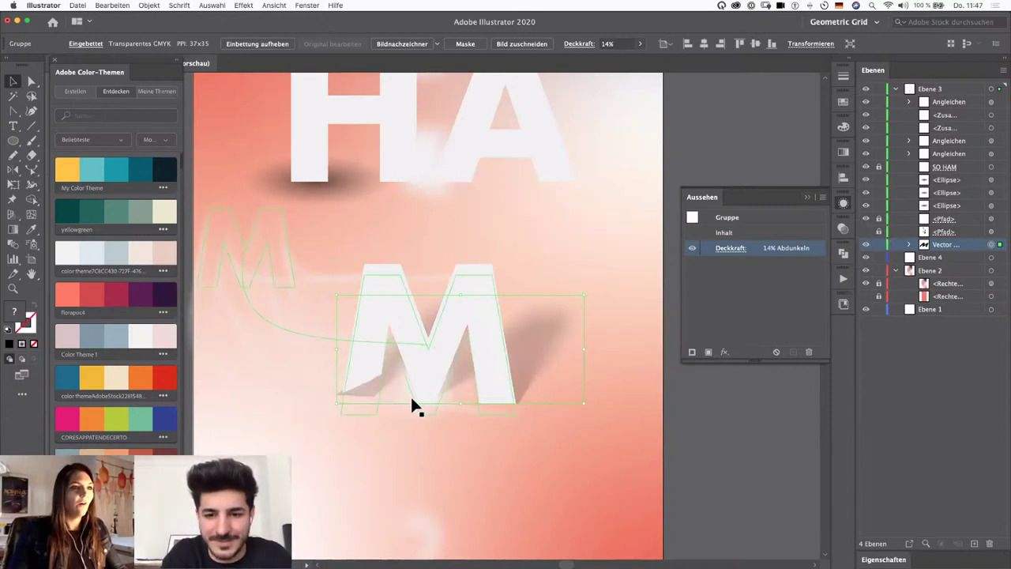
pyautogui.click(767, 397)
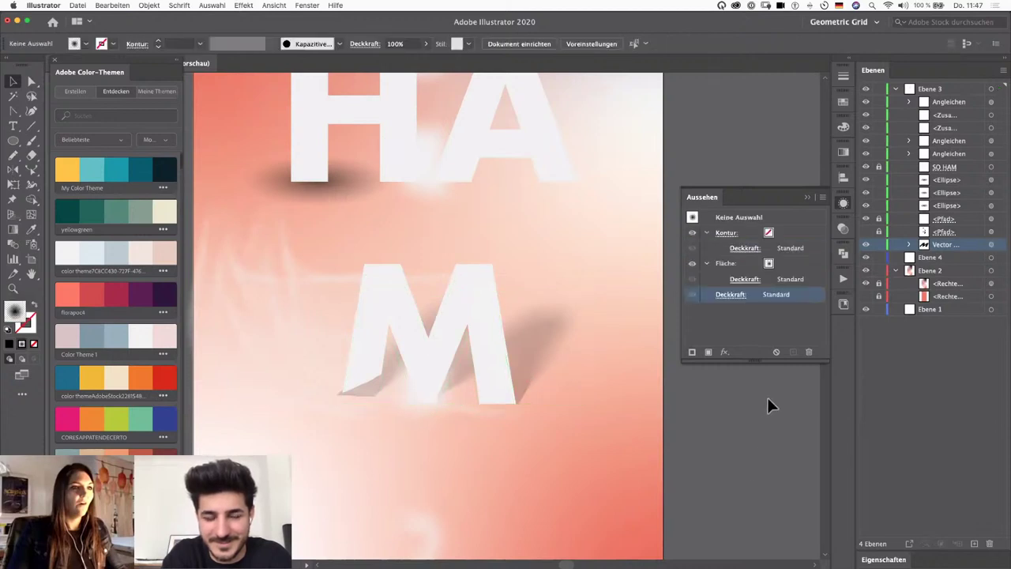
pyautogui.click(807, 198)
pyautogui.click(865, 232)
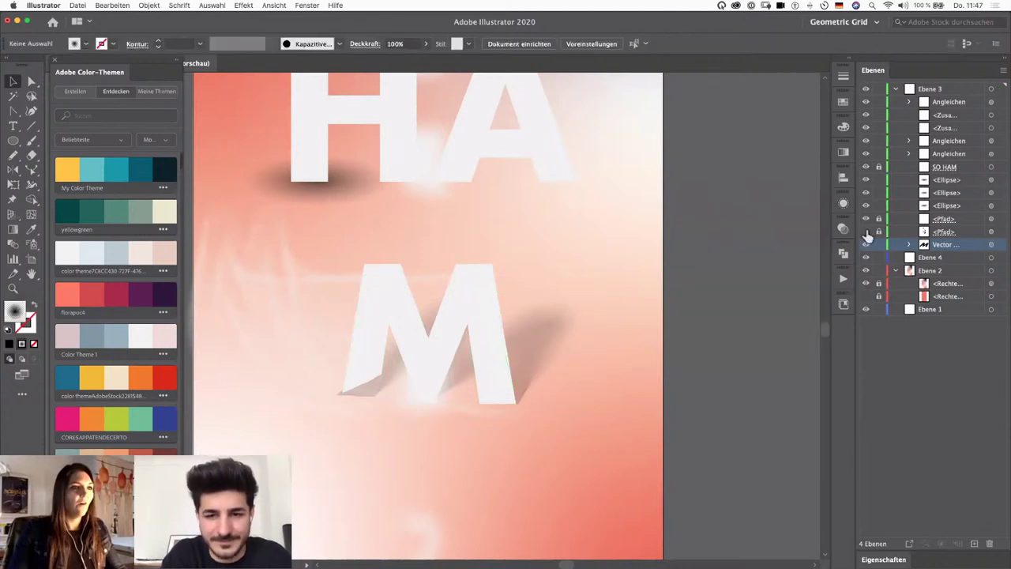
pyautogui.press('super+minus')
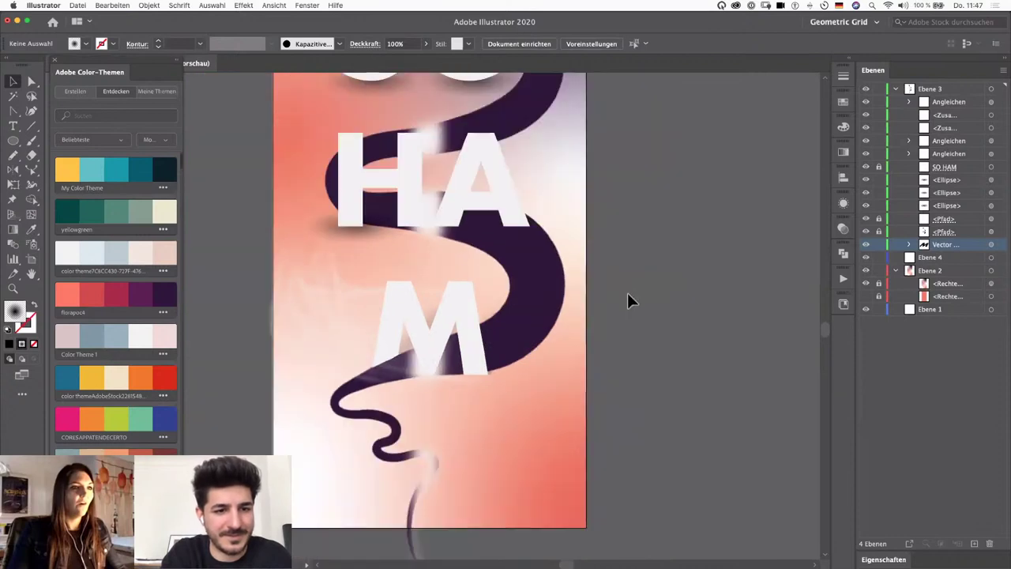
pyautogui.press('super+minus')
pyautogui.moveTo(614, 296); pyautogui.dragTo(647, 369)
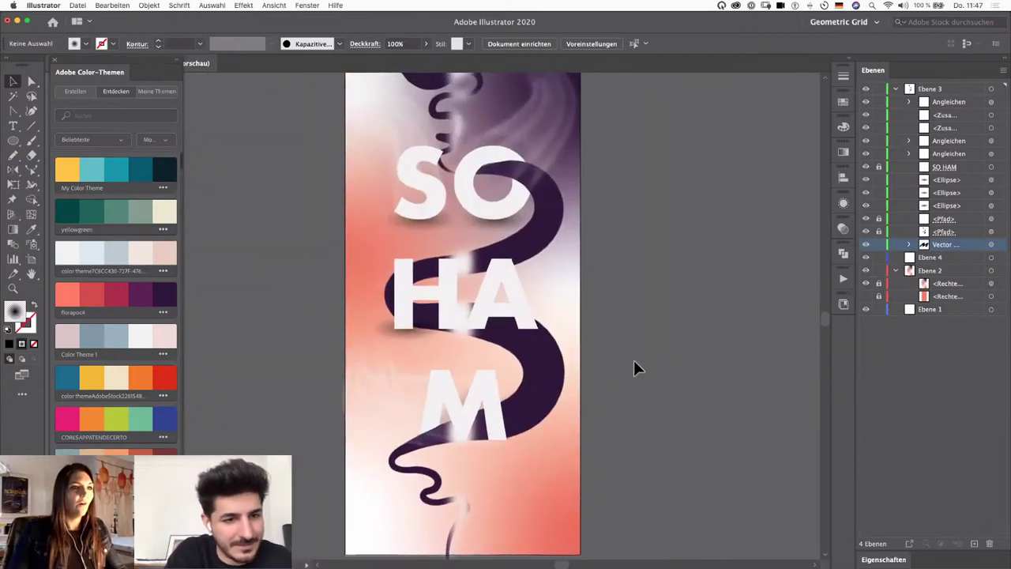
pyautogui.press('super+minus')
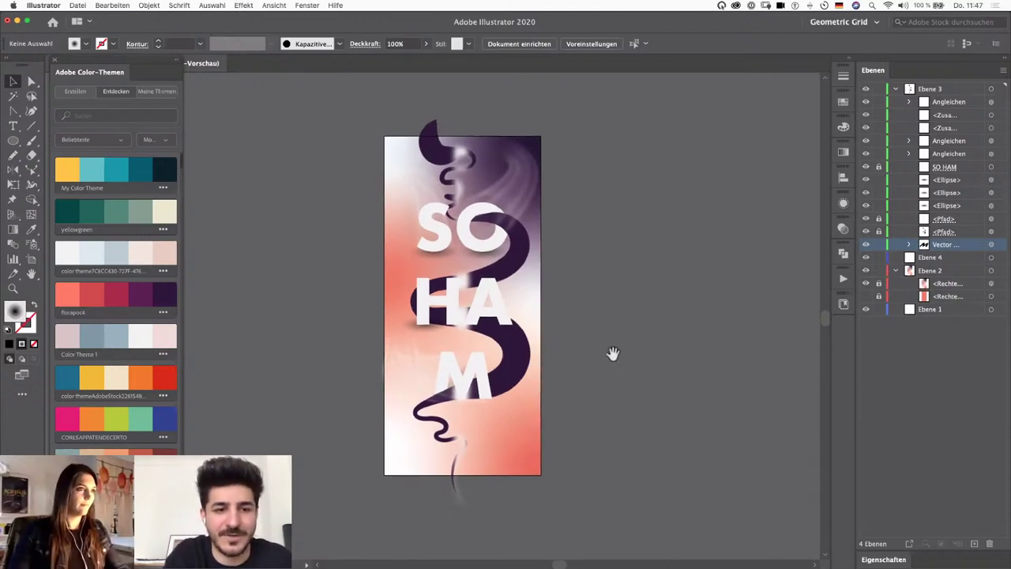
pyautogui.press('super+minus')
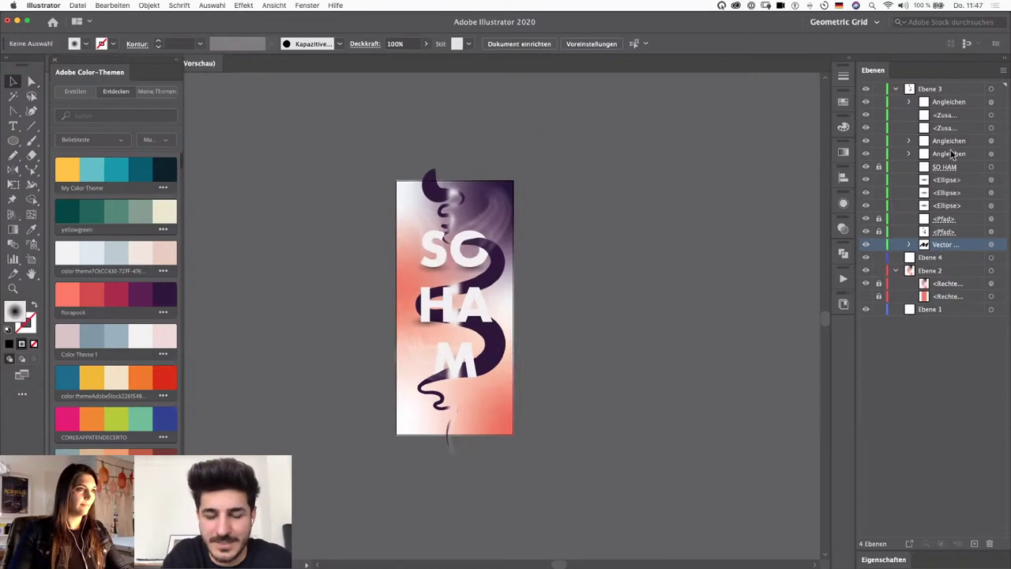
# Step: Move the upper-right smoke blend beneath both ribbon paths, just above the vector shadow group in Ebene 3
pyautogui.click(990, 141)
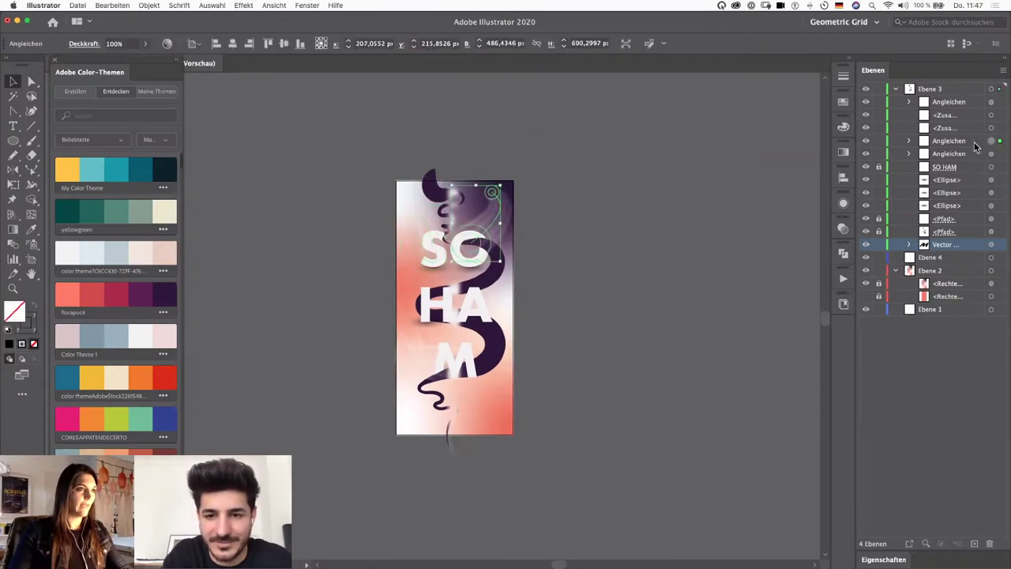
pyautogui.moveTo(939, 142); pyautogui.dragTo(944, 237)
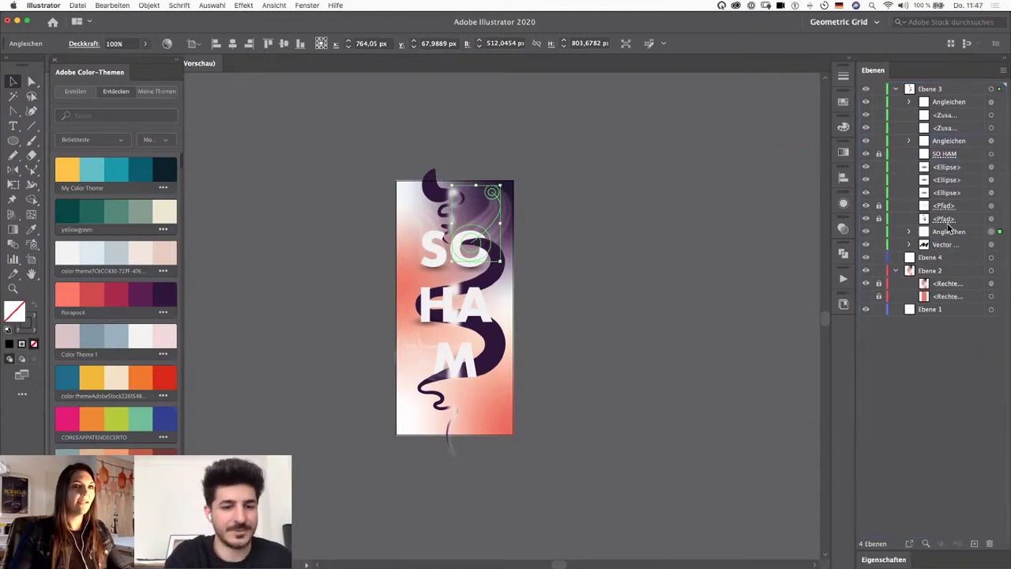
pyautogui.click(577, 324)
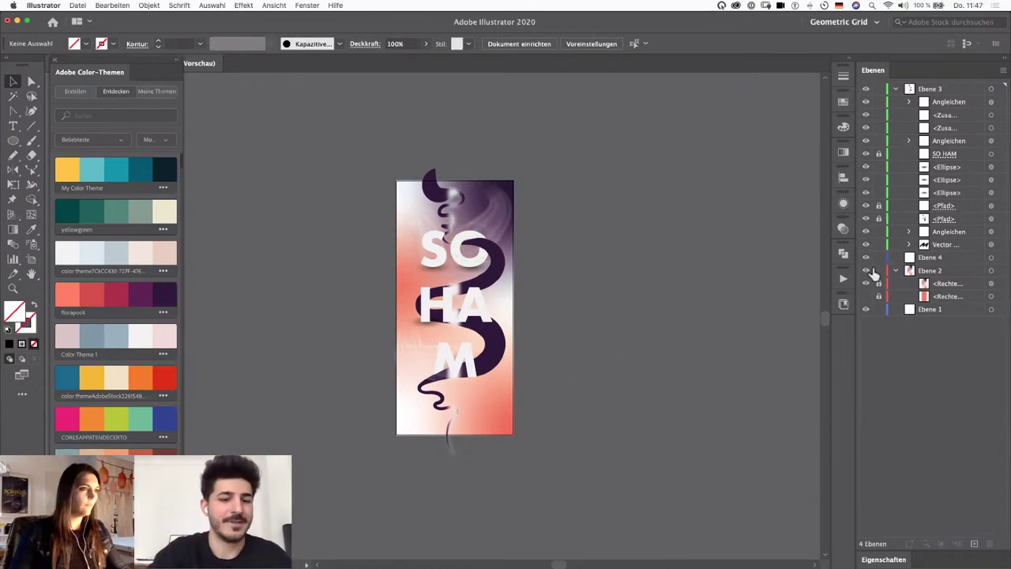
# Step: Unlock the blurred highlight path, try yellow, red, dark purple and pale pink stroke colours, and finish with near-white from the colour themes
pyautogui.press('super+plus')
pyautogui.press('super+plus')
pyautogui.press('super+minus')
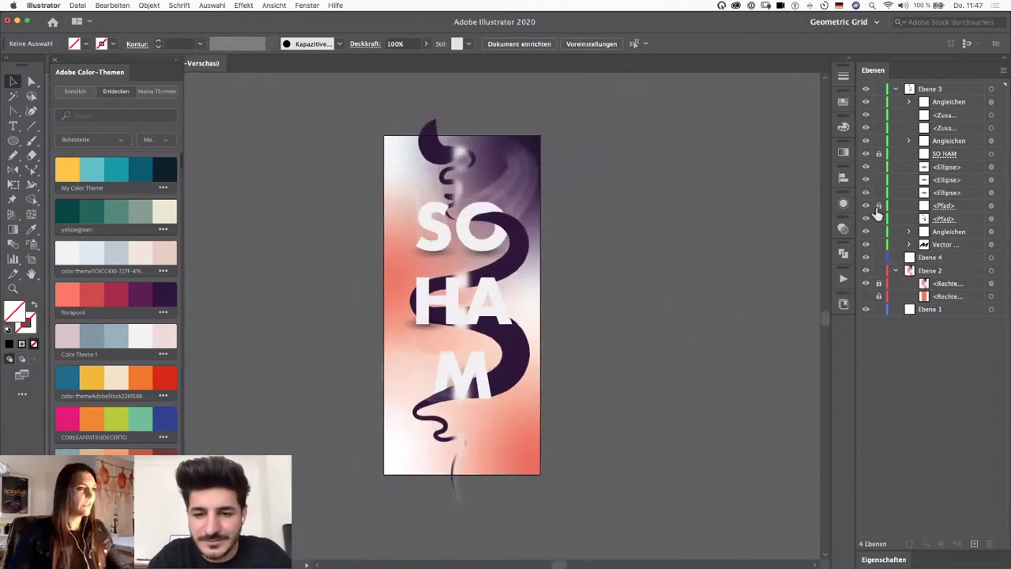
pyautogui.click(989, 205)
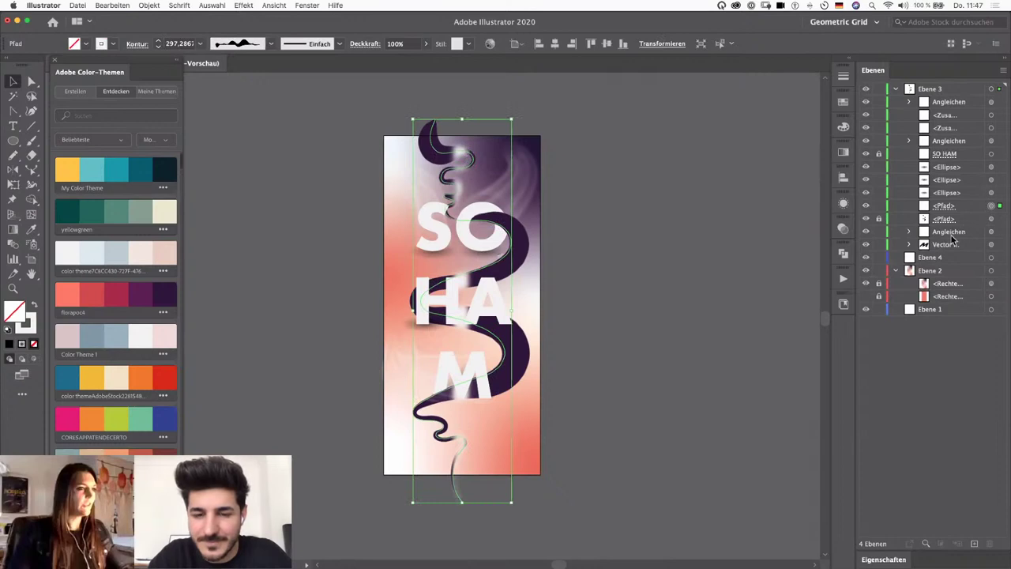
pyautogui.press('x')
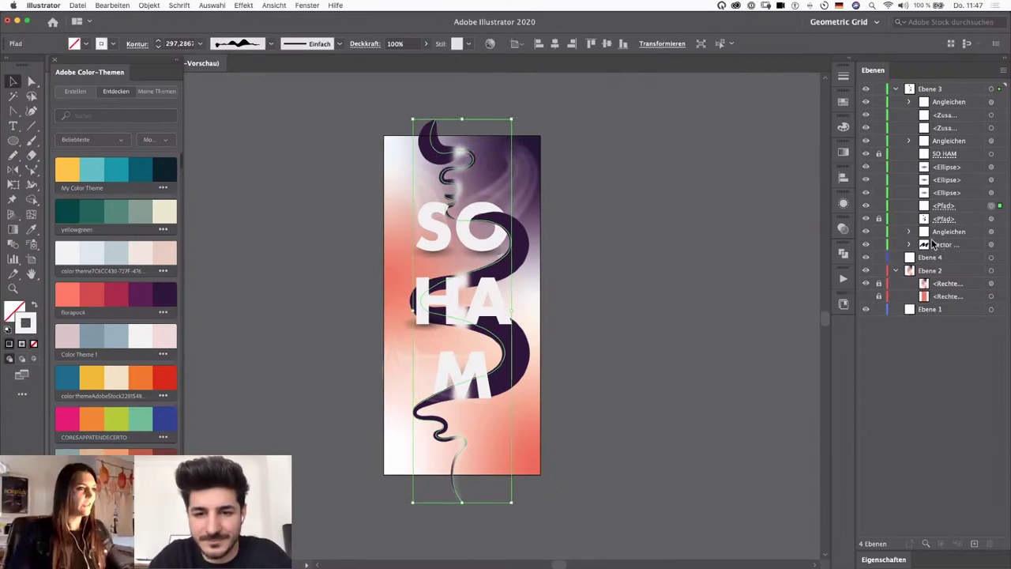
pyautogui.click(68, 168)
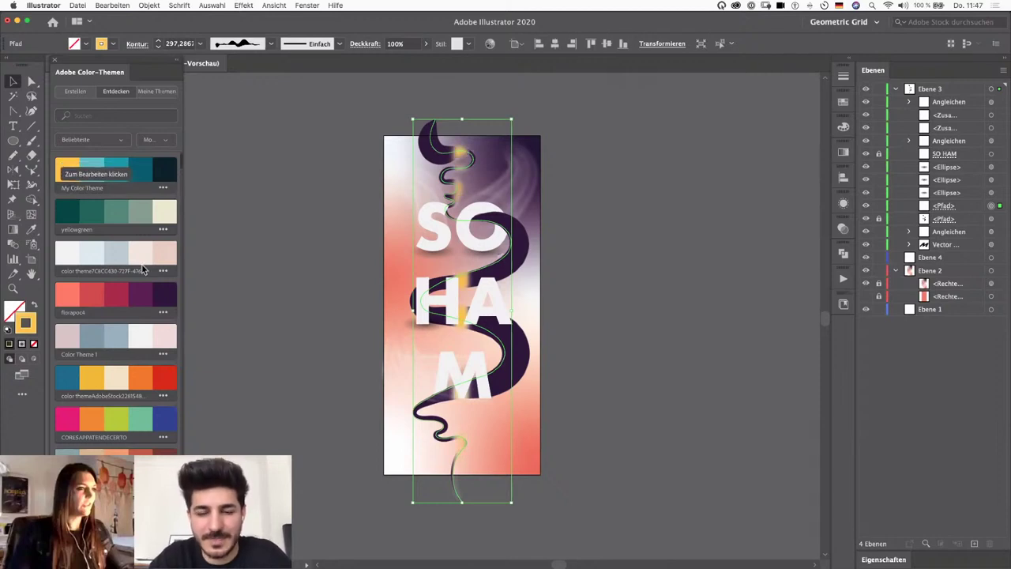
pyautogui.click(95, 293)
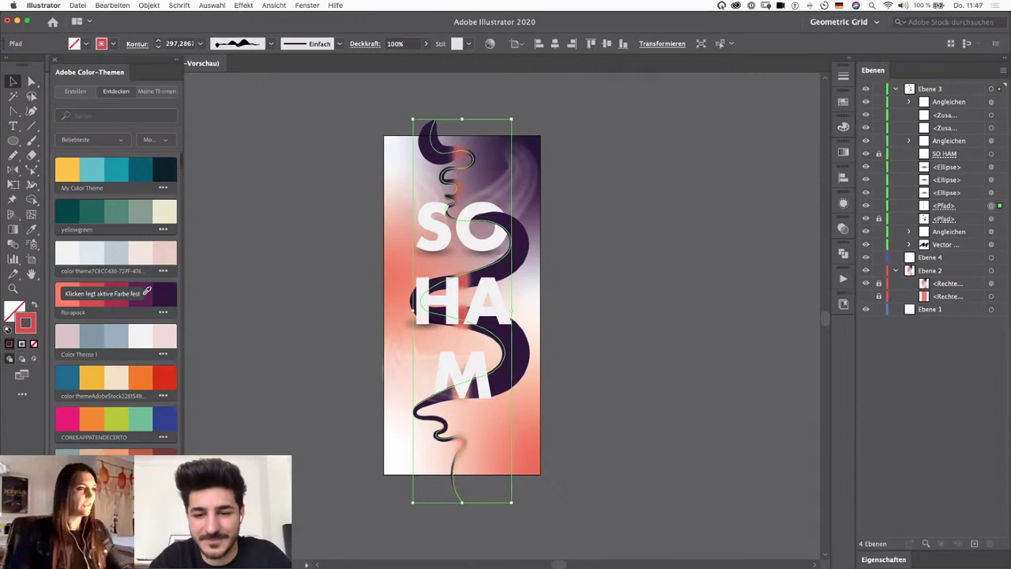
pyautogui.click(168, 294)
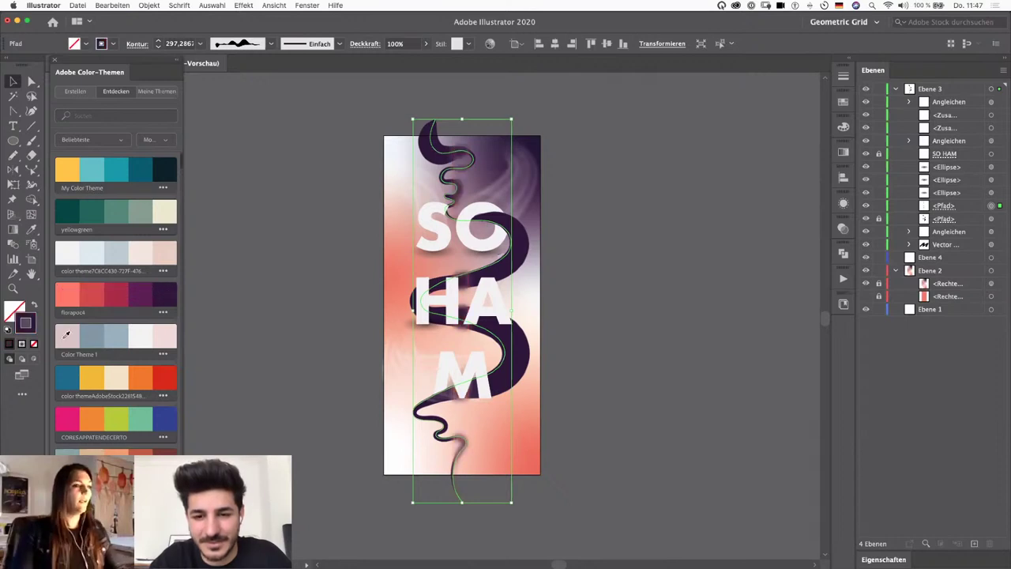
pyautogui.click(136, 338)
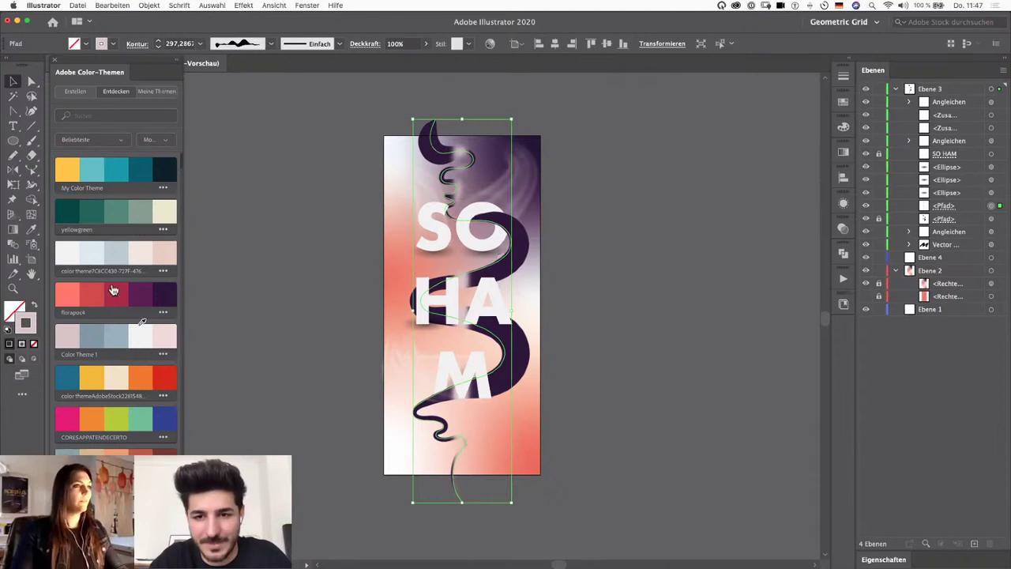
pyautogui.click(78, 254)
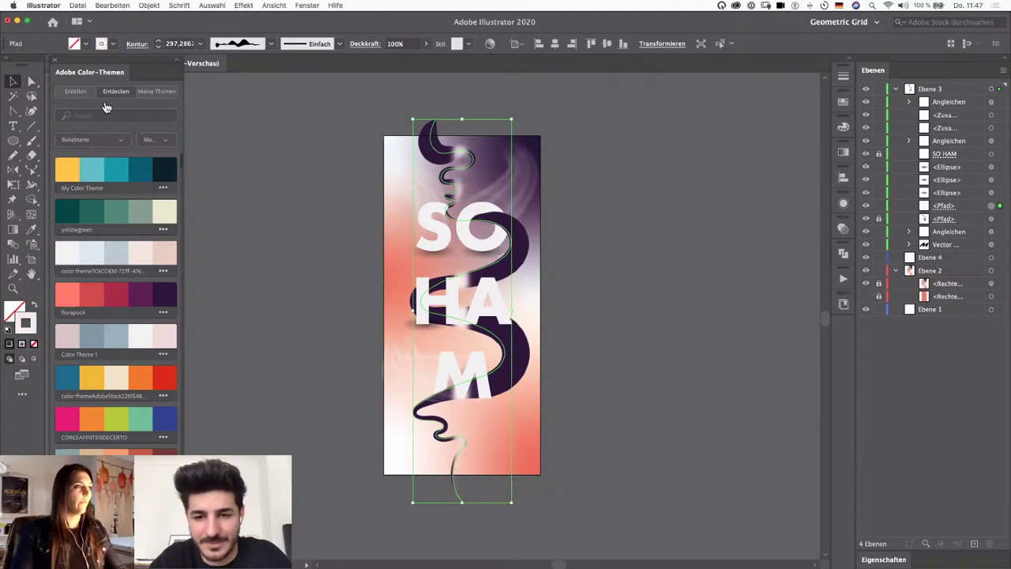
pyautogui.click(672, 297)
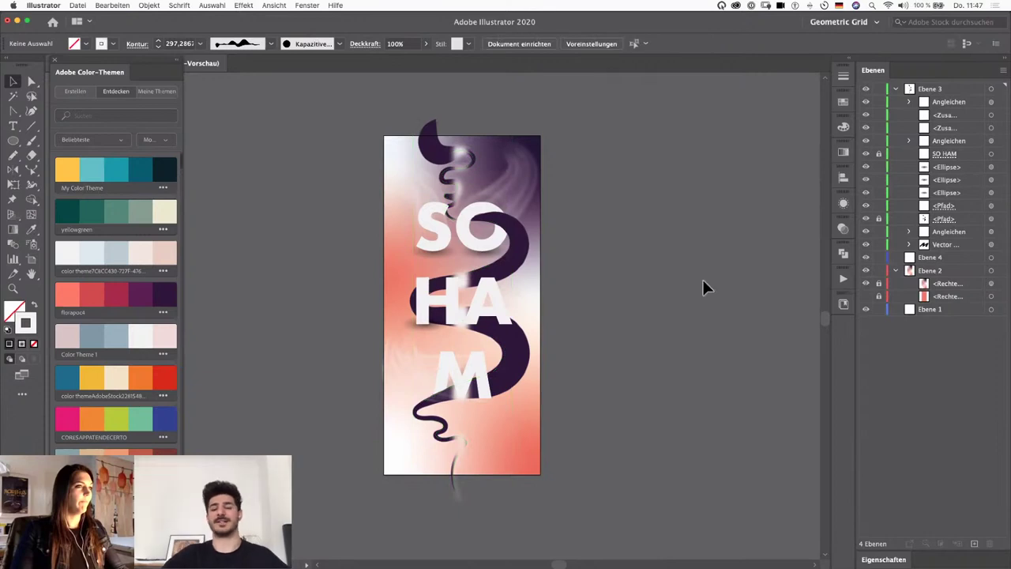
# Step: Copy the blurred highlight path, lock the original, and paste the copy in place in front of everything in Ebene 3
pyautogui.click(879, 205)
pyautogui.click(878, 207)
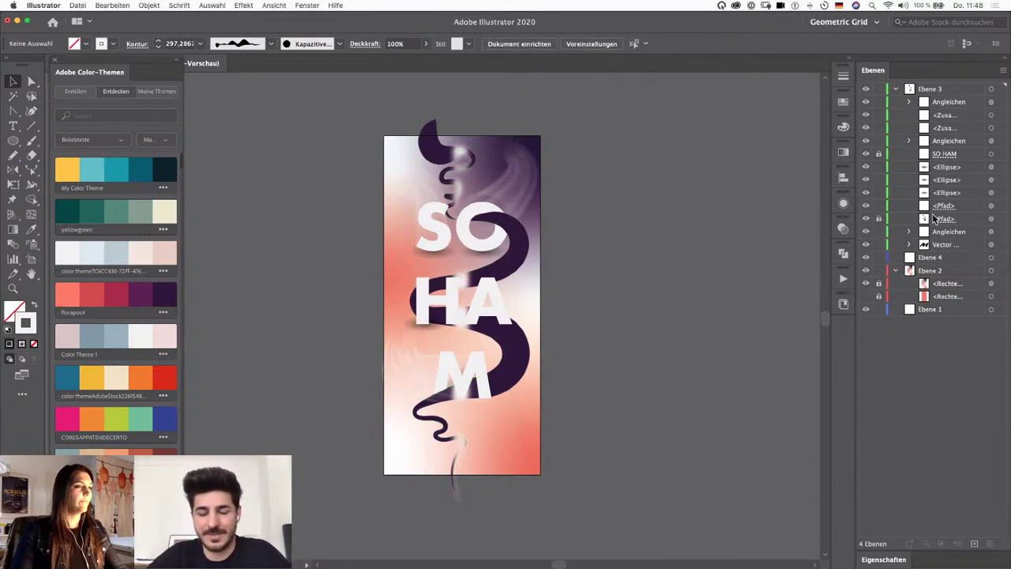
pyautogui.click(991, 206)
pyautogui.click(992, 206)
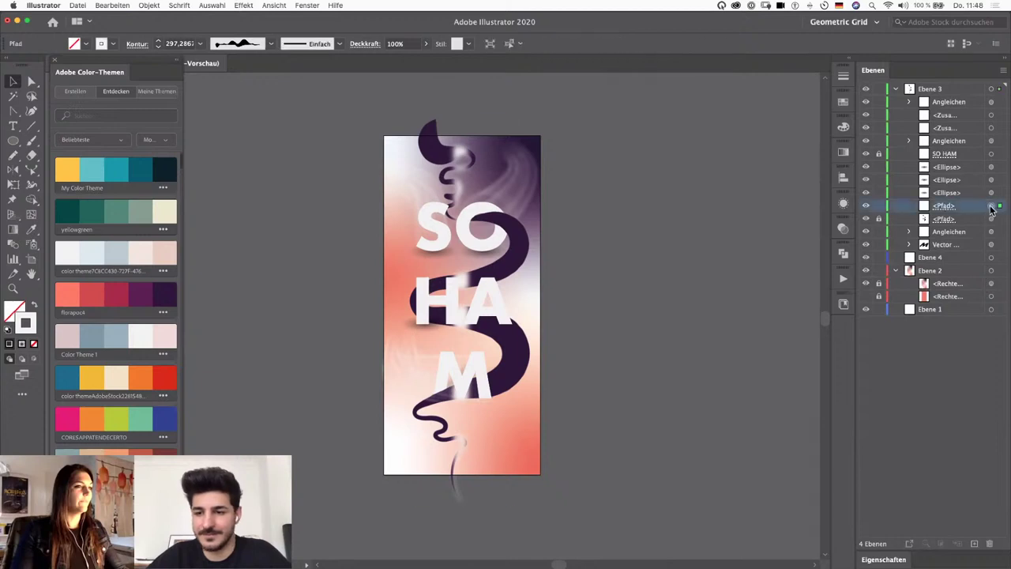
pyautogui.press('super+plus')
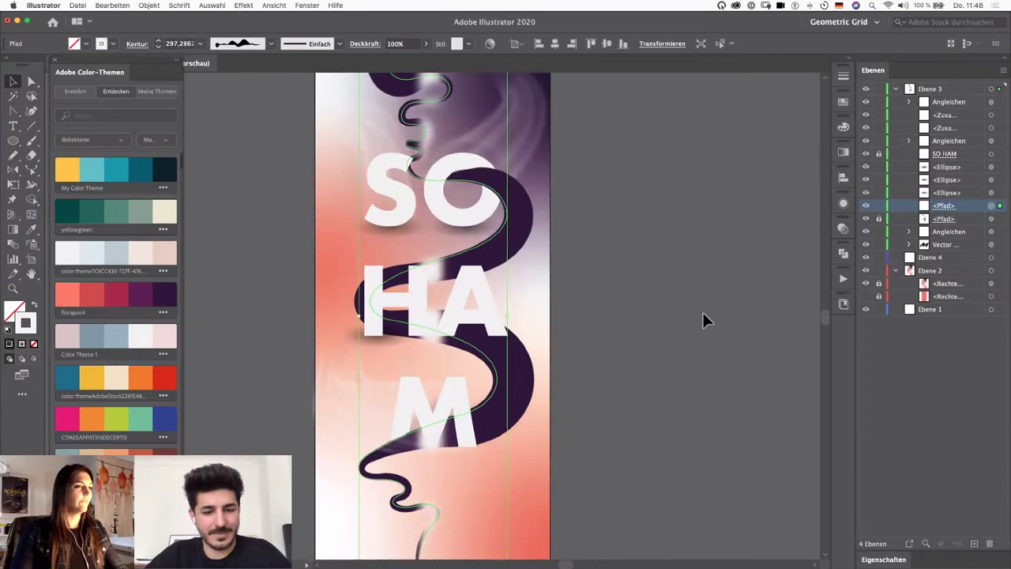
pyautogui.click(878, 206)
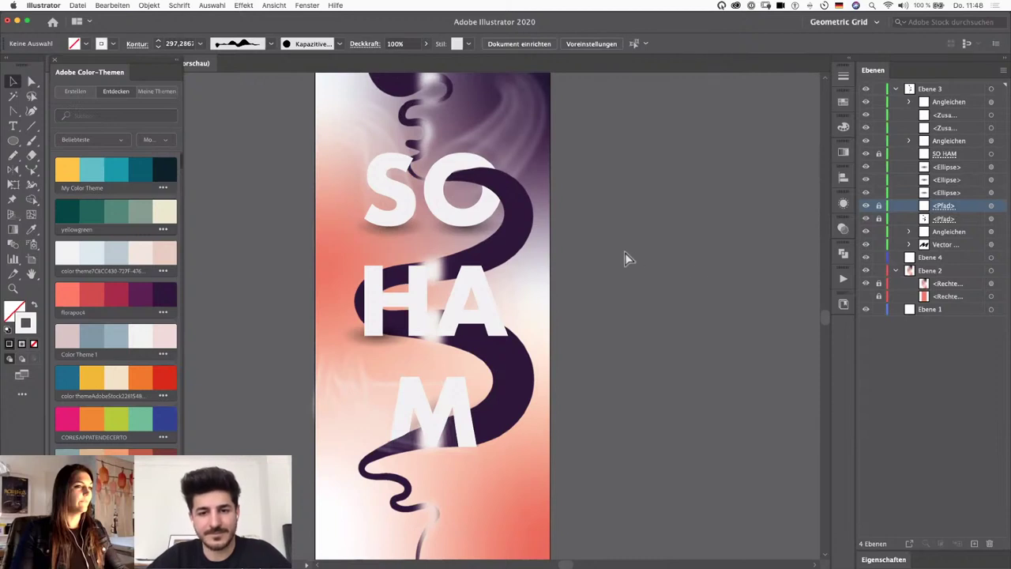
pyautogui.press('super+f')
pyautogui.click(667, 313)
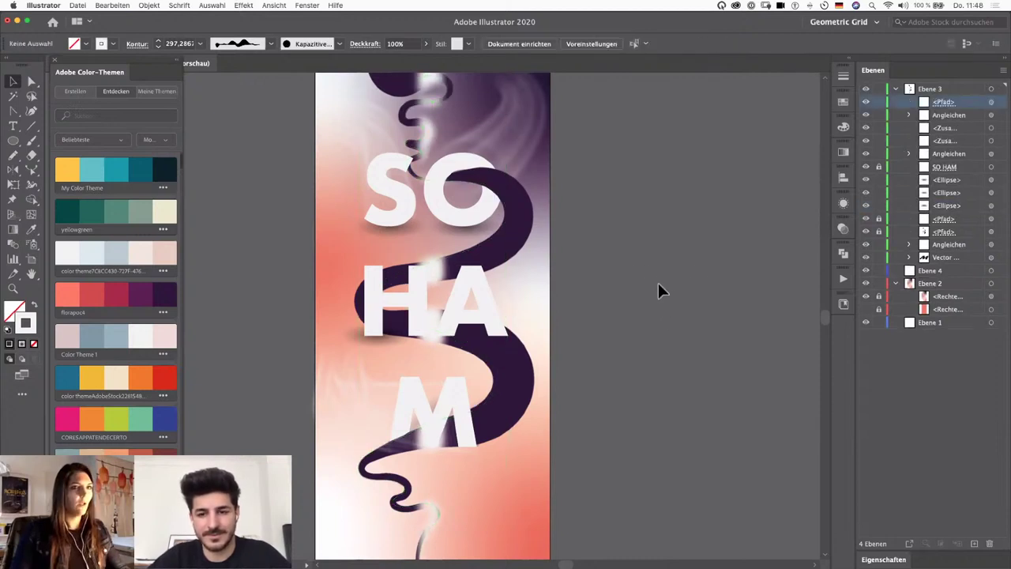
# Step: Release the opacity mask from the copied highlight path at the front of Ebene 3
pyautogui.press('super+minus')
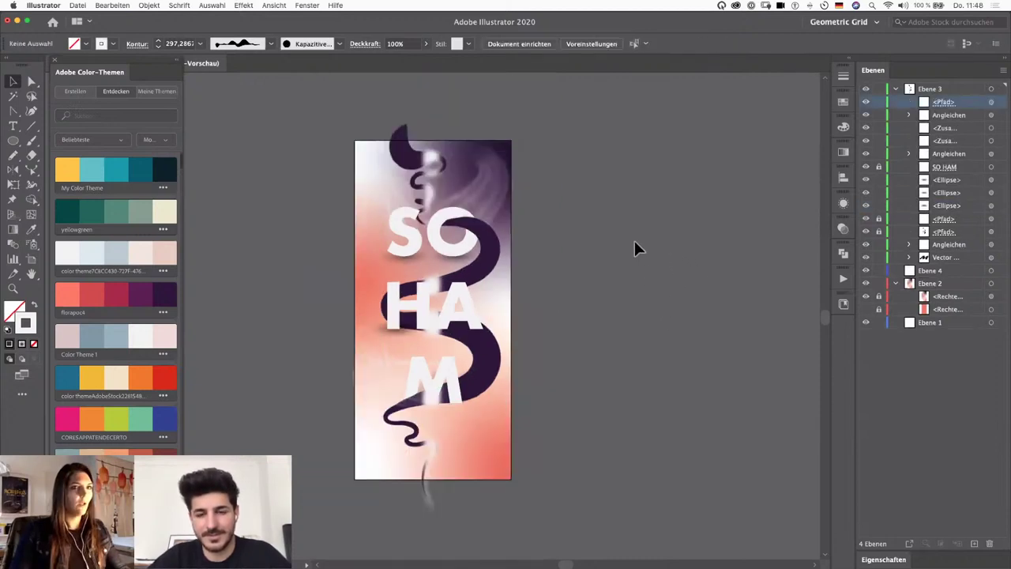
pyautogui.click(992, 103)
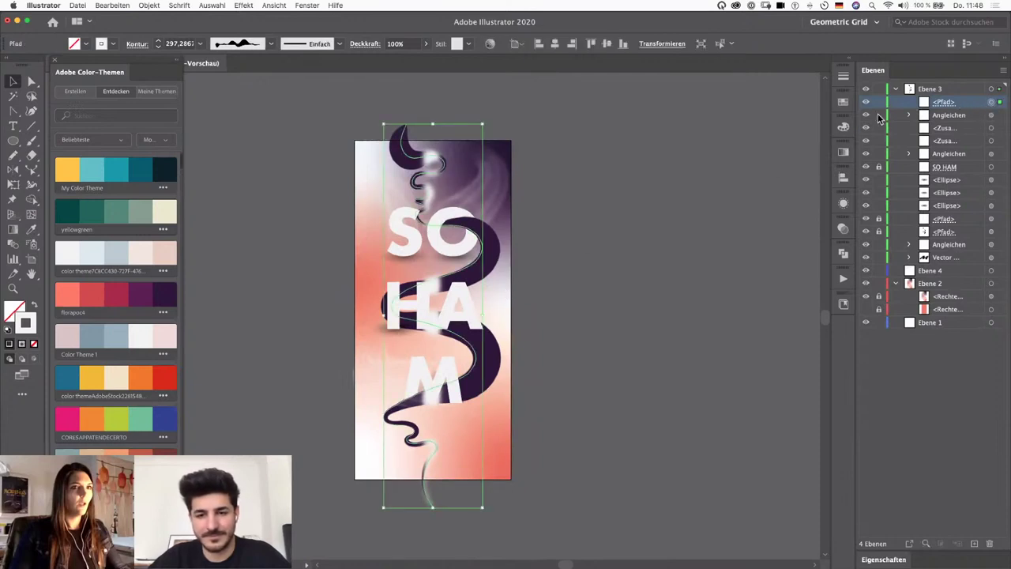
pyautogui.click(843, 203)
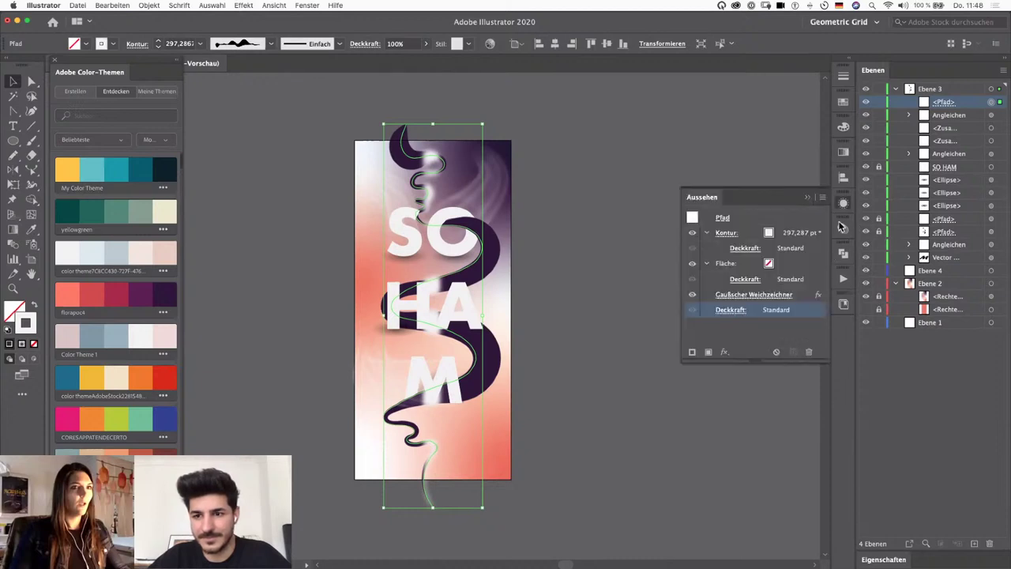
pyautogui.click(842, 229)
pyautogui.click(738, 283)
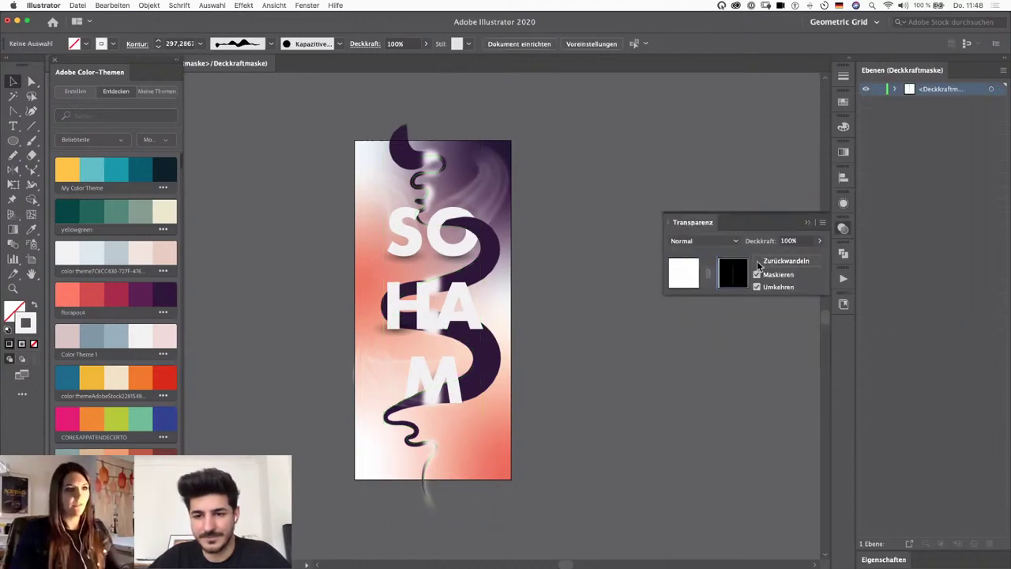
pyautogui.click(782, 261)
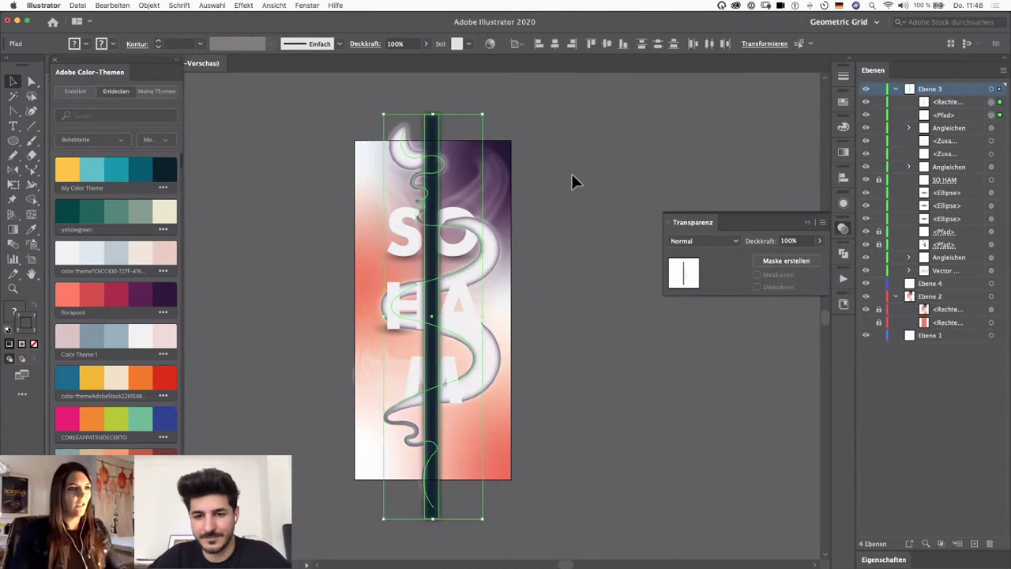
# Step: Delete the released dark mask rectangle and remove the Gaussian blur from the copied highlight path at the front of Ebene 3
pyautogui.click(436, 158)
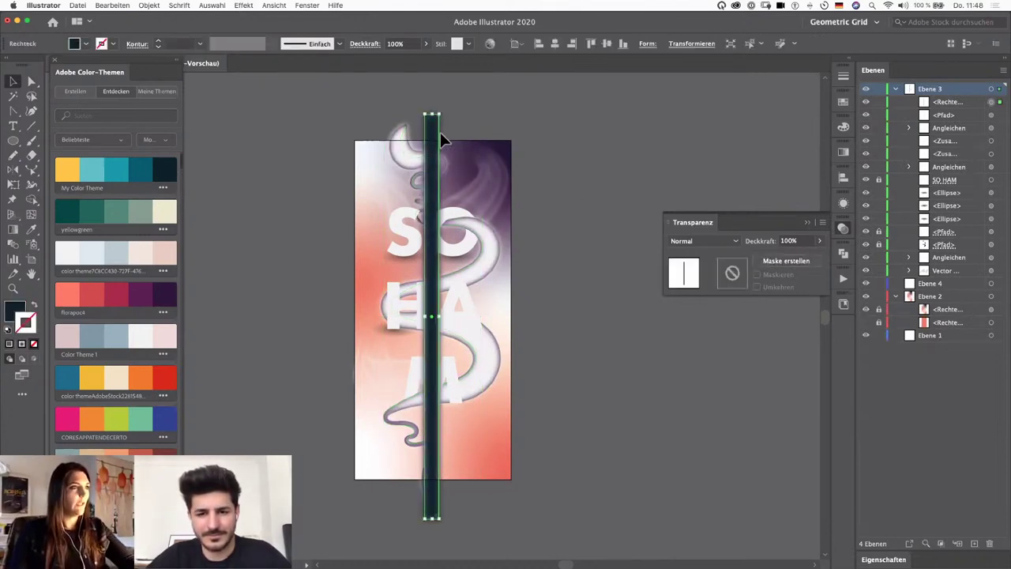
pyautogui.press('Delete')
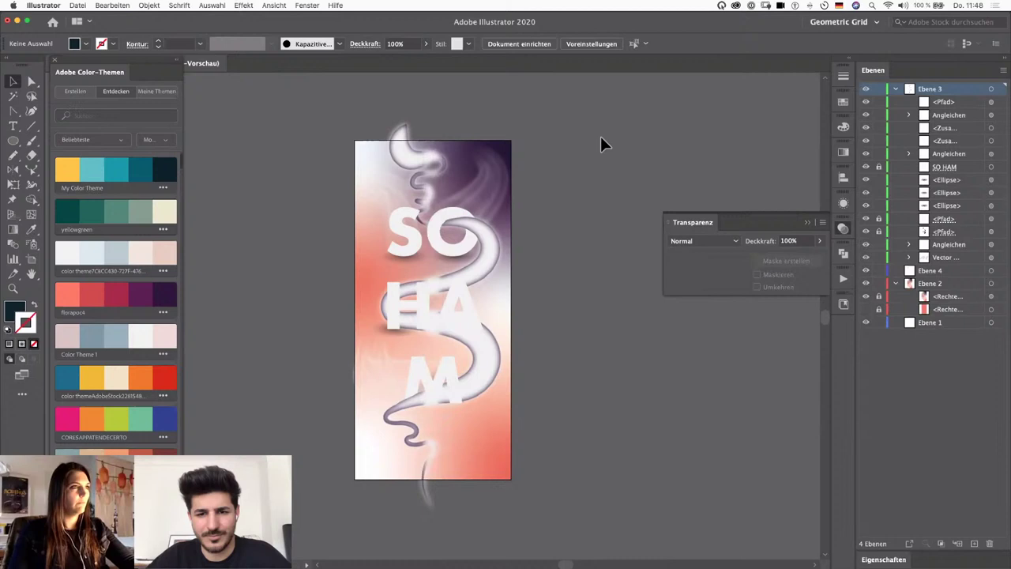
pyautogui.click(996, 102)
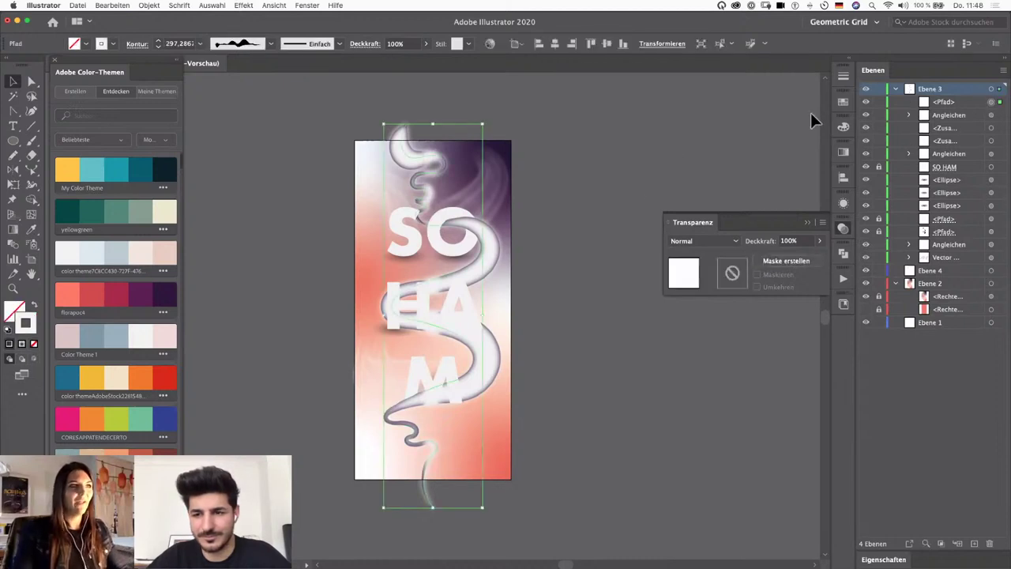
pyautogui.click(843, 203)
pyautogui.click(804, 294)
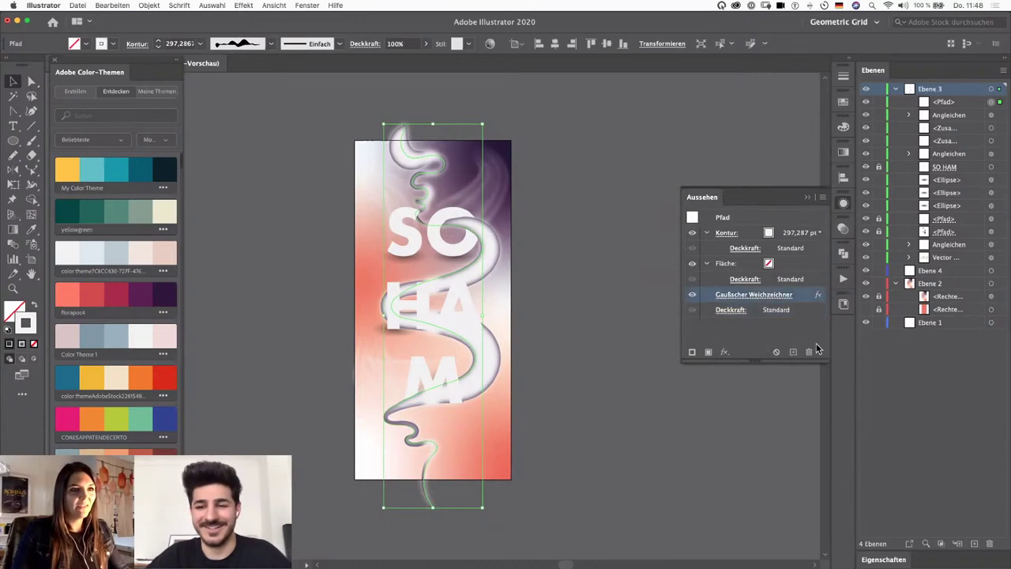
pyautogui.click(807, 352)
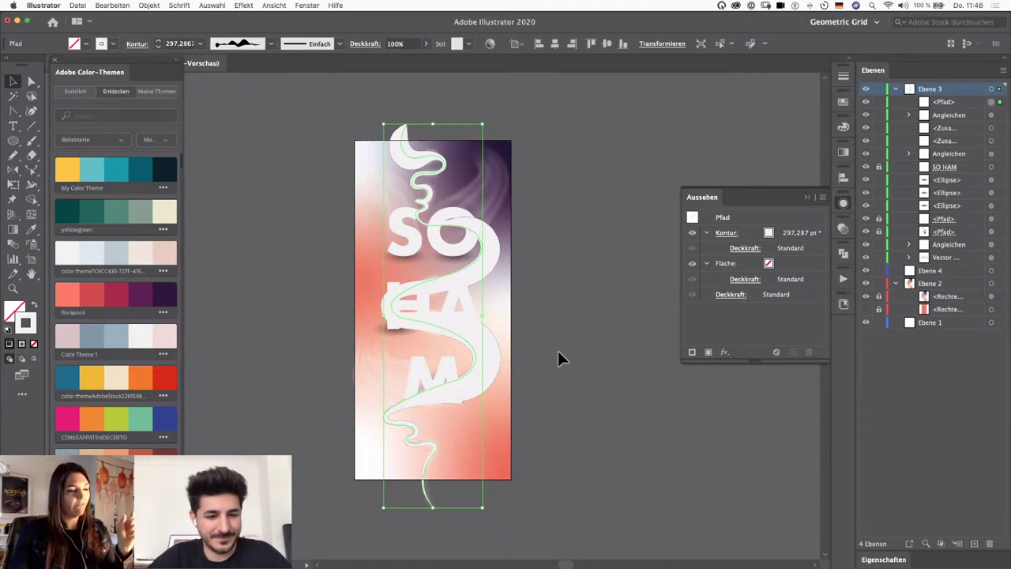
# Step: Give the copied highlight path the Breitenprofil 1 width profile and a stroke weight of 10 pt
pyautogui.click(269, 44)
pyautogui.click(269, 45)
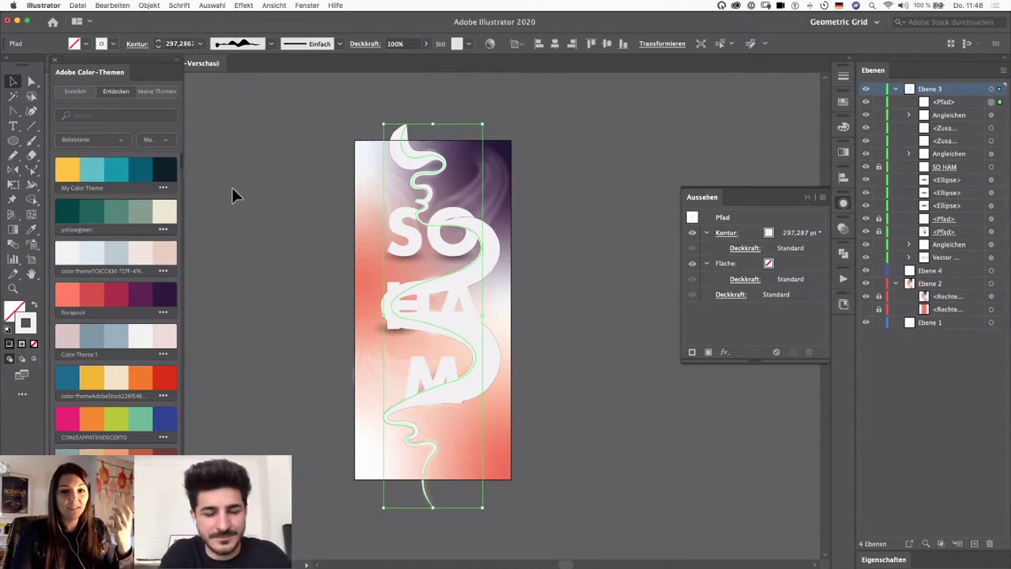
pyautogui.click(270, 44)
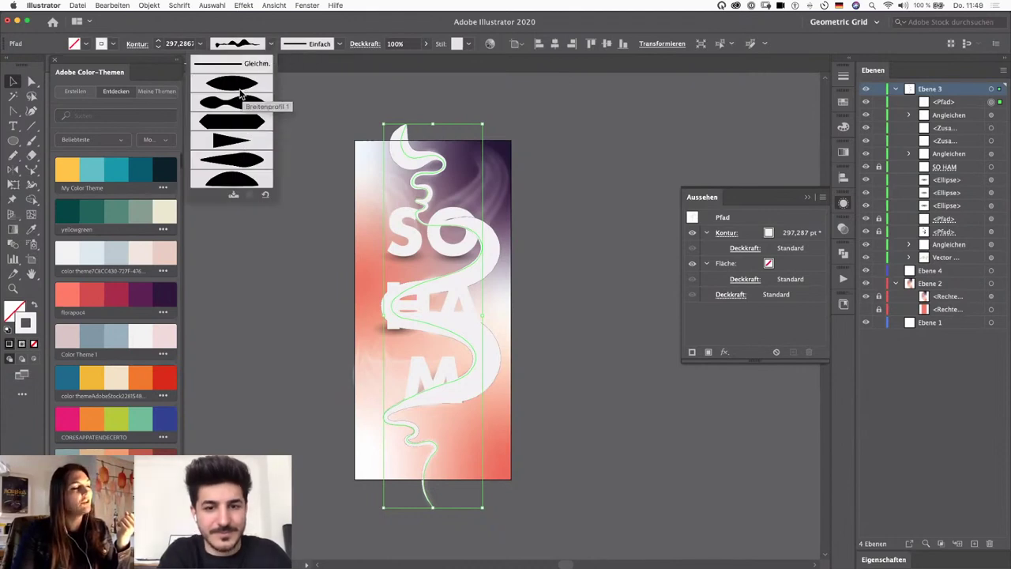
pyautogui.click(238, 90)
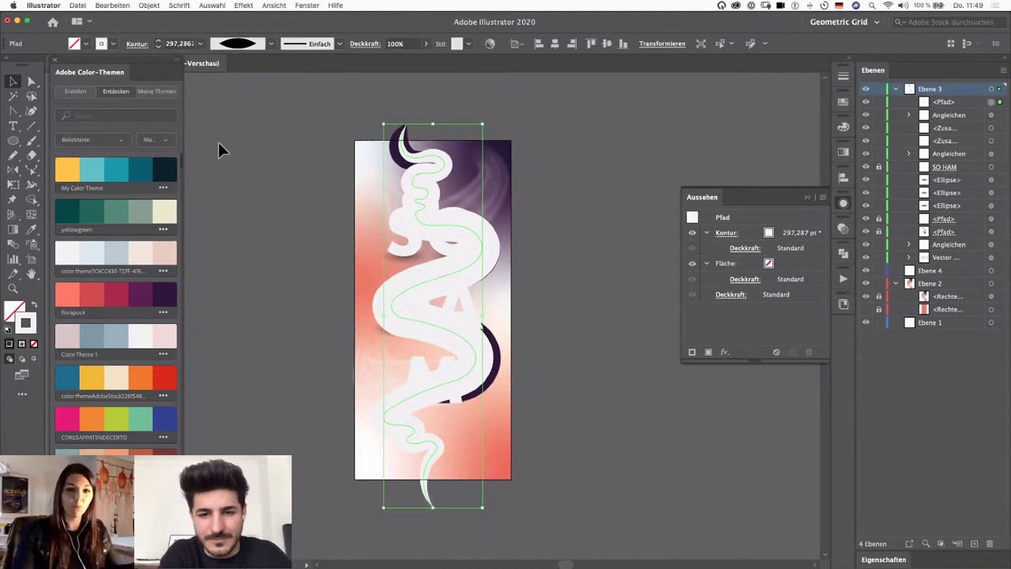
pyautogui.click(202, 44)
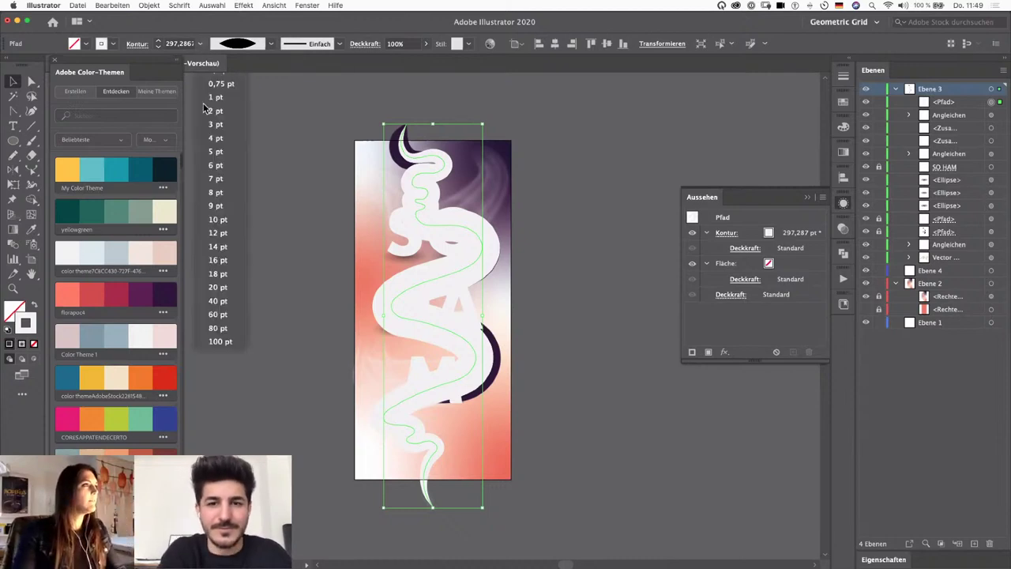
pyautogui.click(217, 220)
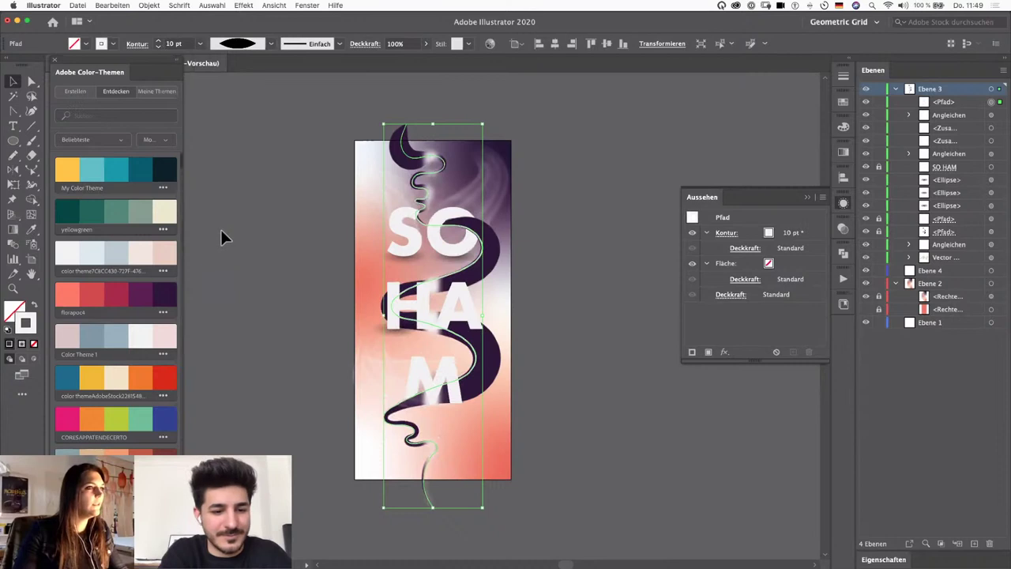
pyautogui.click(596, 269)
pyautogui.press('super+plus')
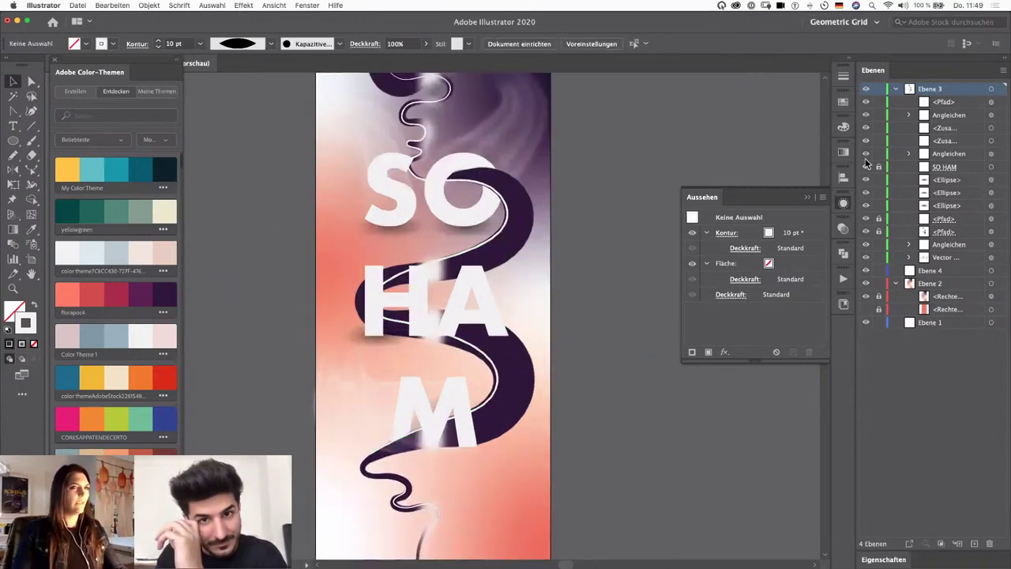
# Step: Apply the preset yellow-to-red linear gradient to the stroke of the copied highlight path
pyautogui.click(998, 102)
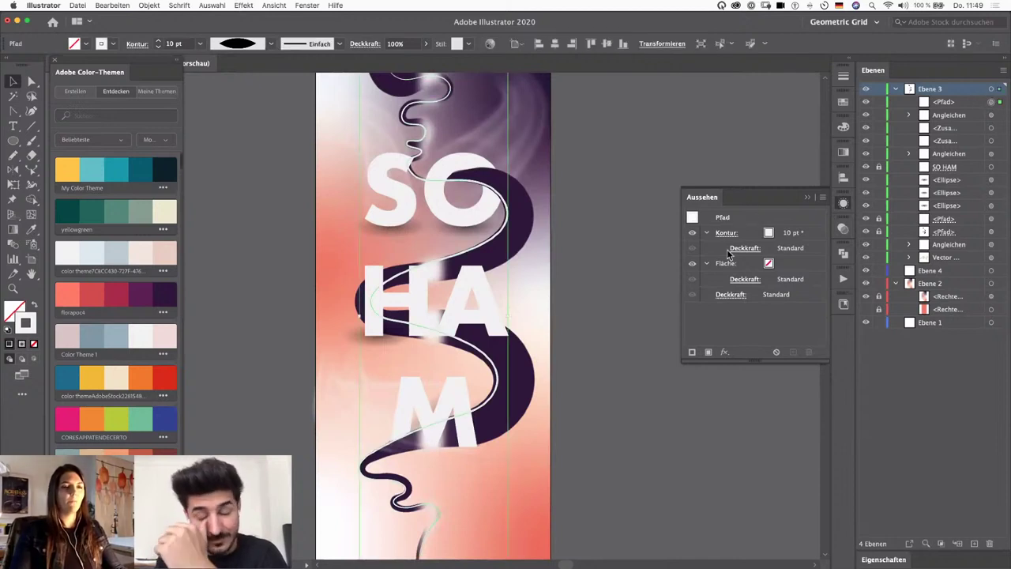
pyautogui.click(843, 152)
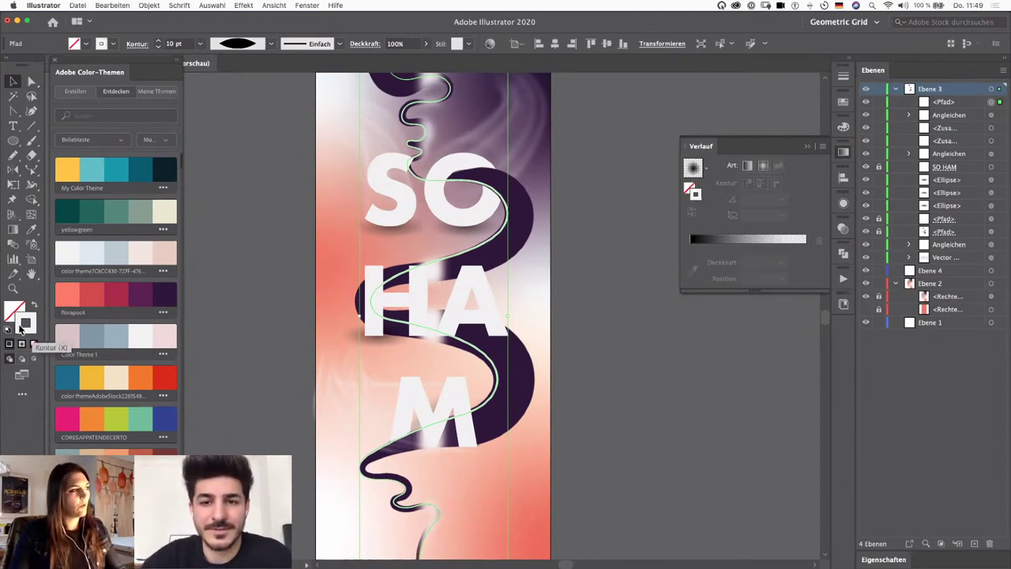
pyautogui.click(707, 167)
pyautogui.click(636, 210)
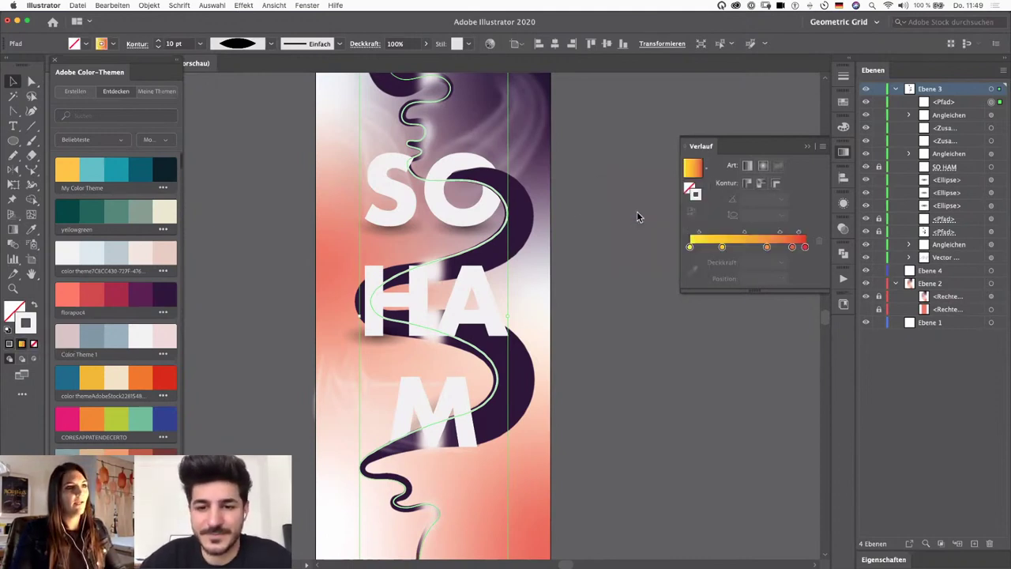
pyautogui.click(586, 272)
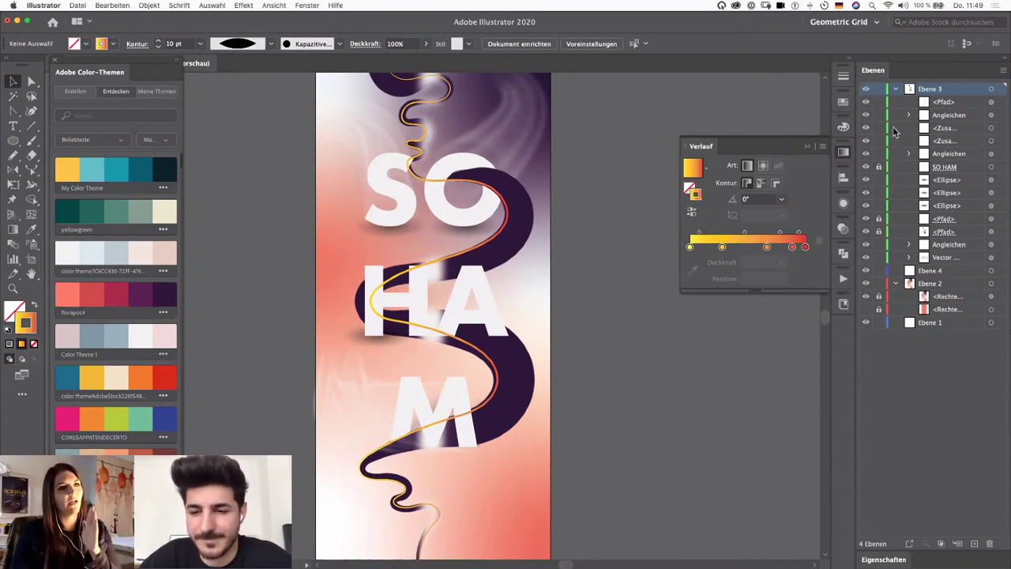
# Step: Make the yellow-to-red gradient run along the length of the highlight path's stroke
pyautogui.click(991, 102)
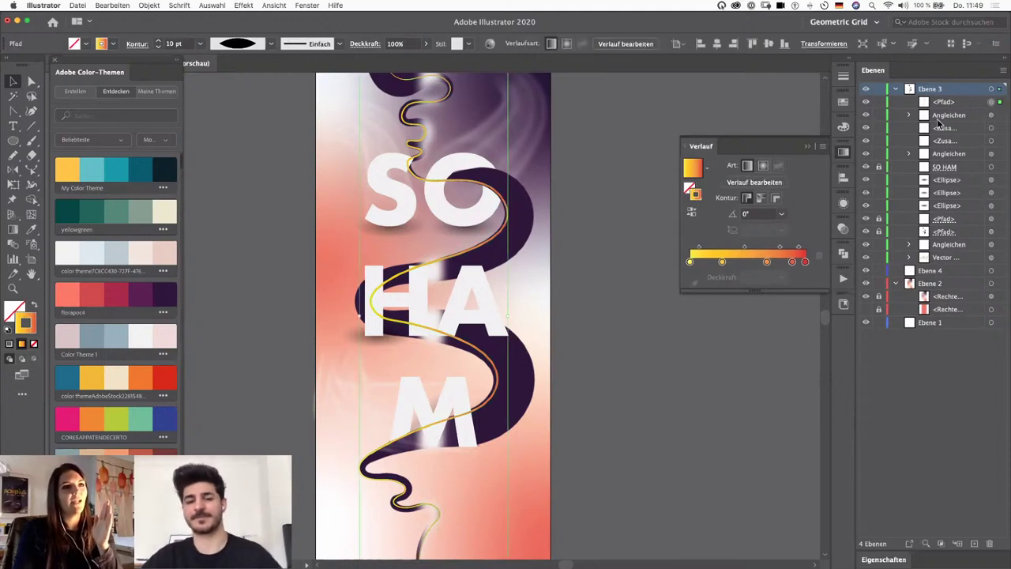
pyautogui.click(760, 203)
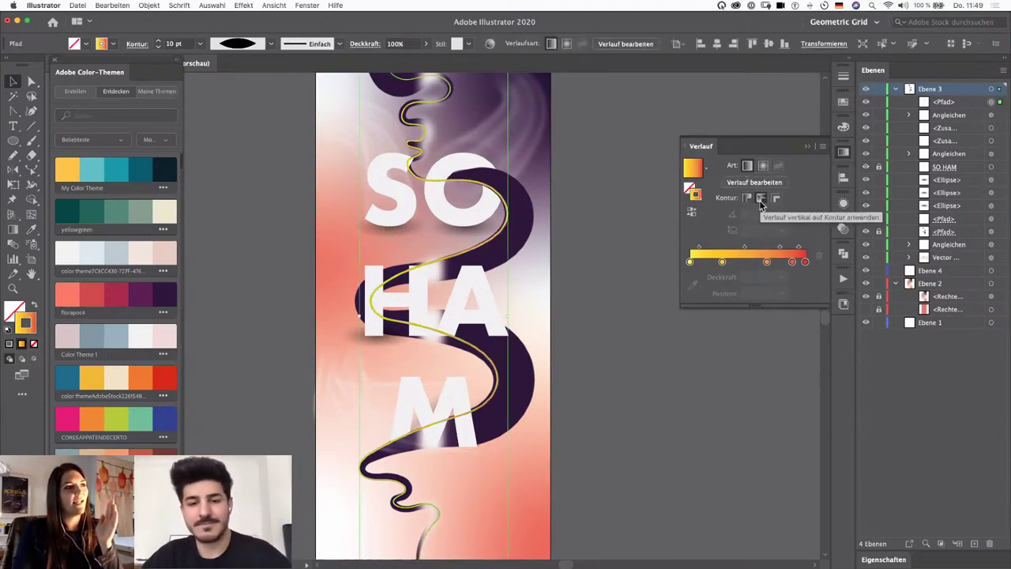
pyautogui.click(620, 298)
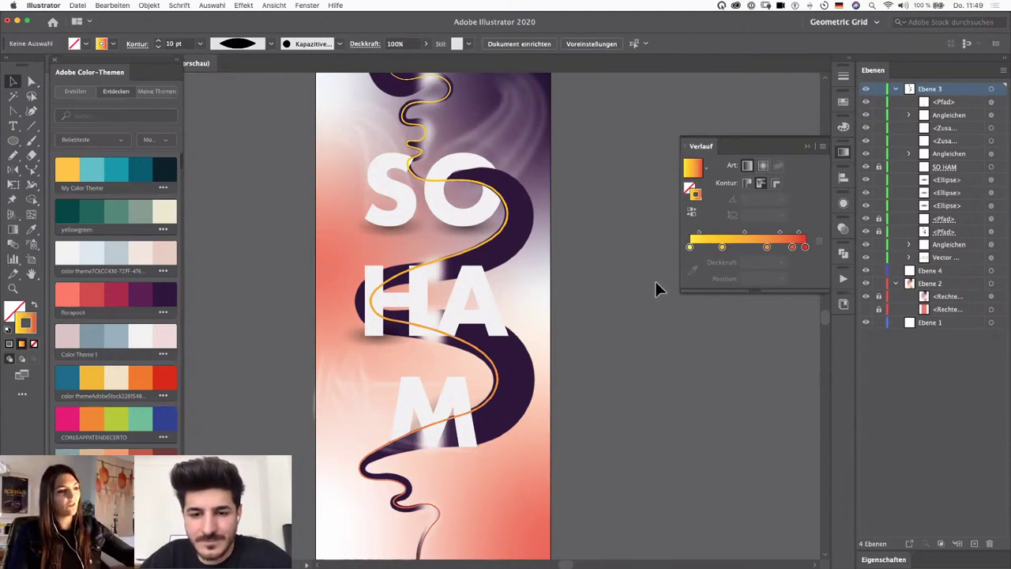
# Step: Try the gradient across the width of the highlight stroke, inspect it up close, and return it to running along the stroke
pyautogui.click(946, 104)
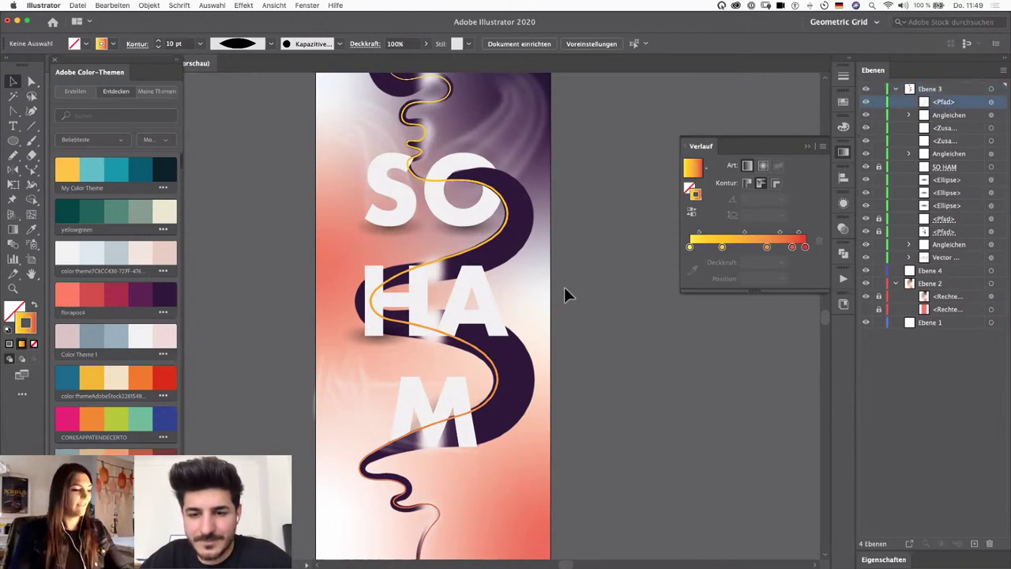
pyautogui.press('super+plus')
pyautogui.press('super+plus')
pyautogui.press('super+plus')
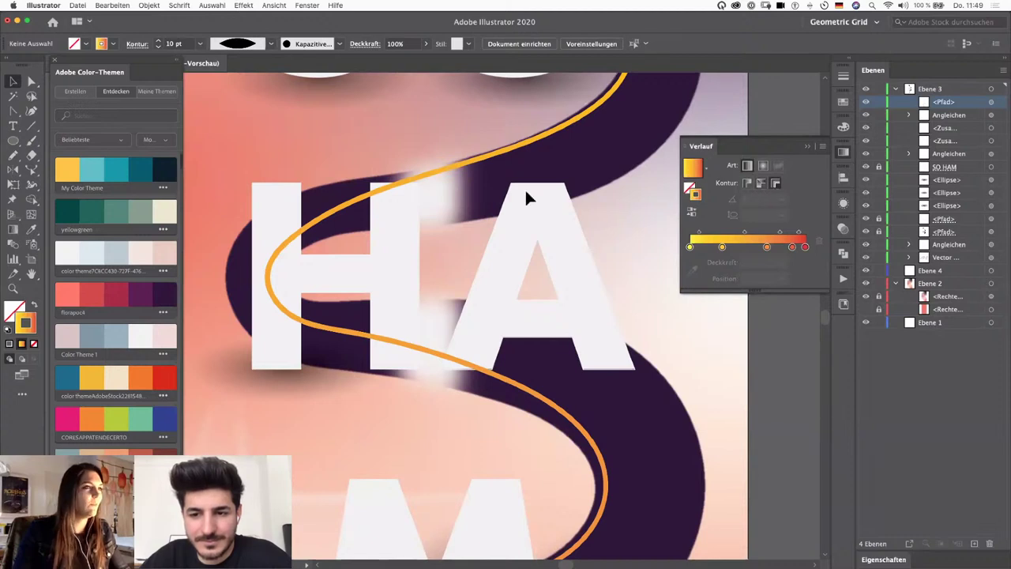
pyautogui.click(991, 102)
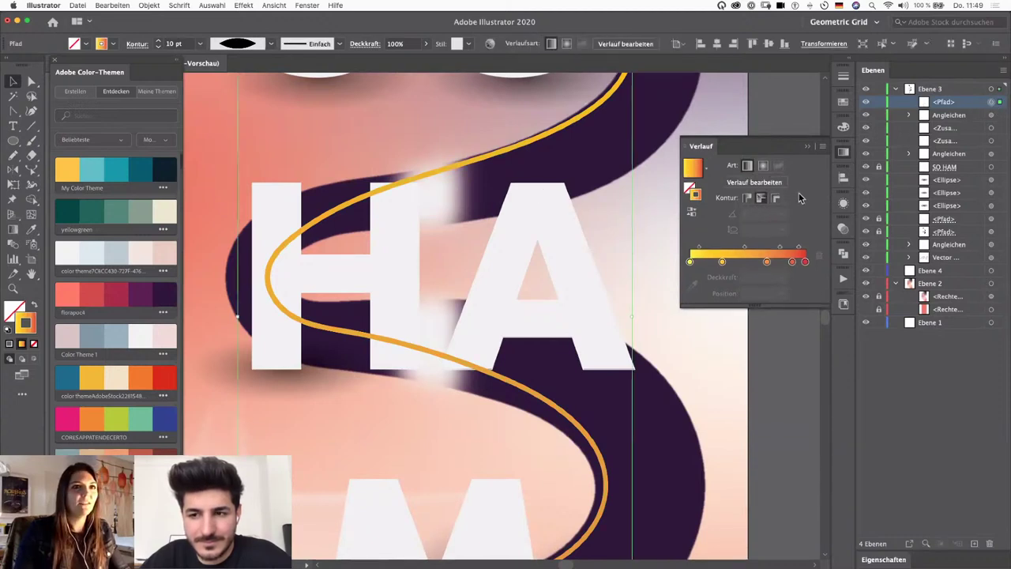
pyautogui.click(775, 199)
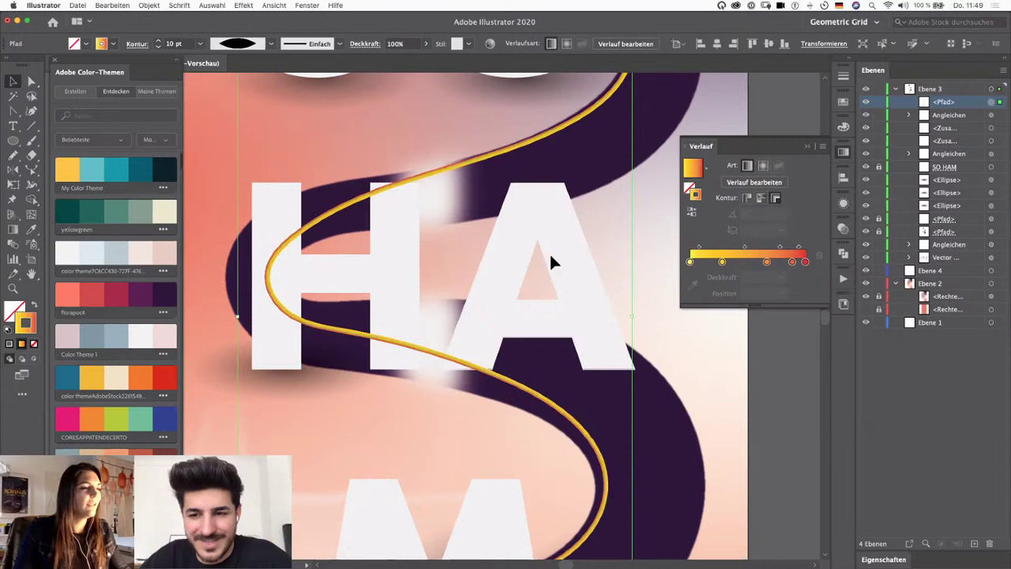
pyautogui.press('super+plus')
pyautogui.press('super+plus')
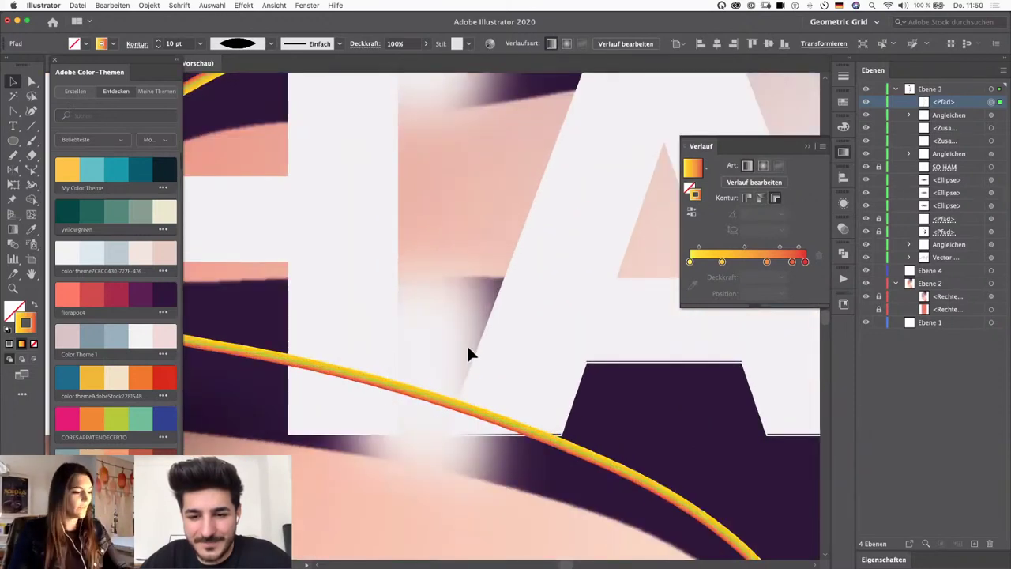
pyautogui.press('super+minus')
pyautogui.press('super+minus')
pyautogui.press('super+minus')
pyautogui.press('super+minus')
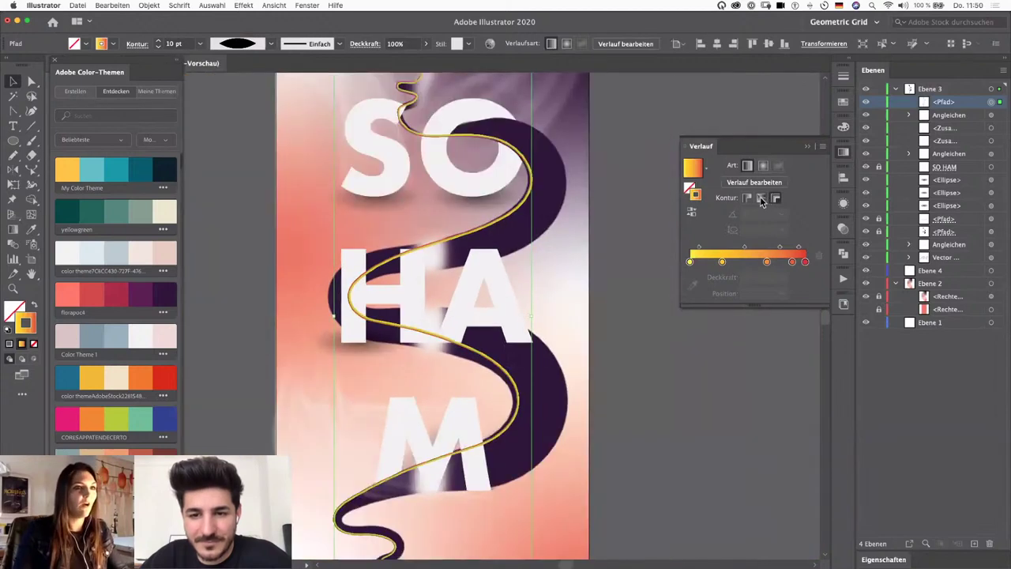
pyautogui.click(760, 198)
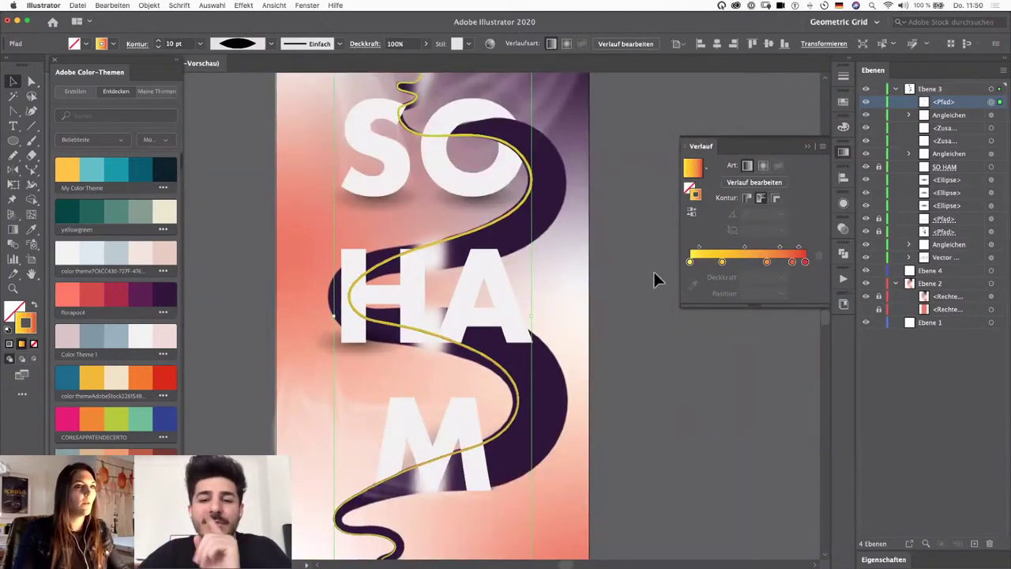
pyautogui.click(638, 284)
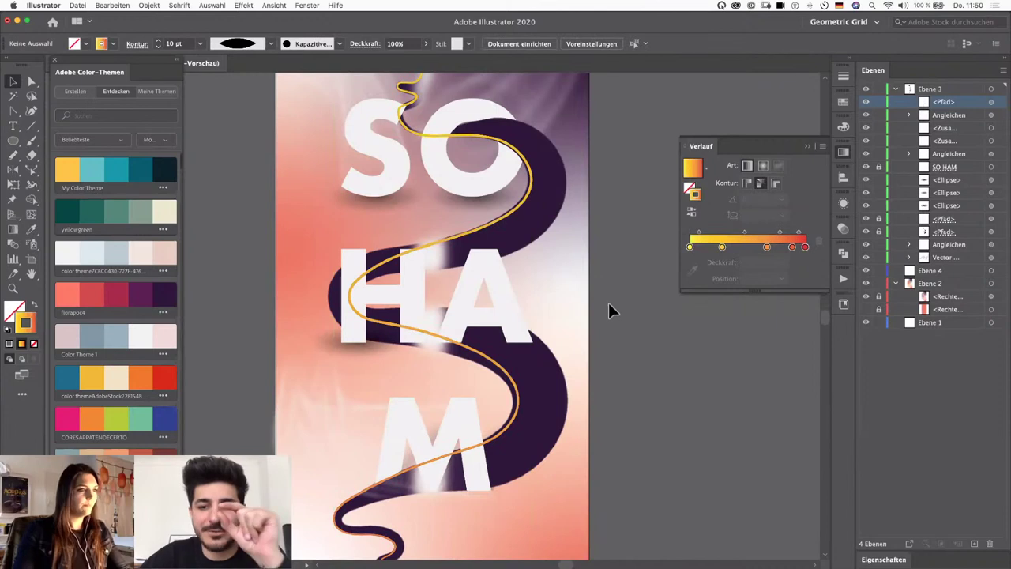
pyautogui.press('super+minus')
pyautogui.press('super+minus')
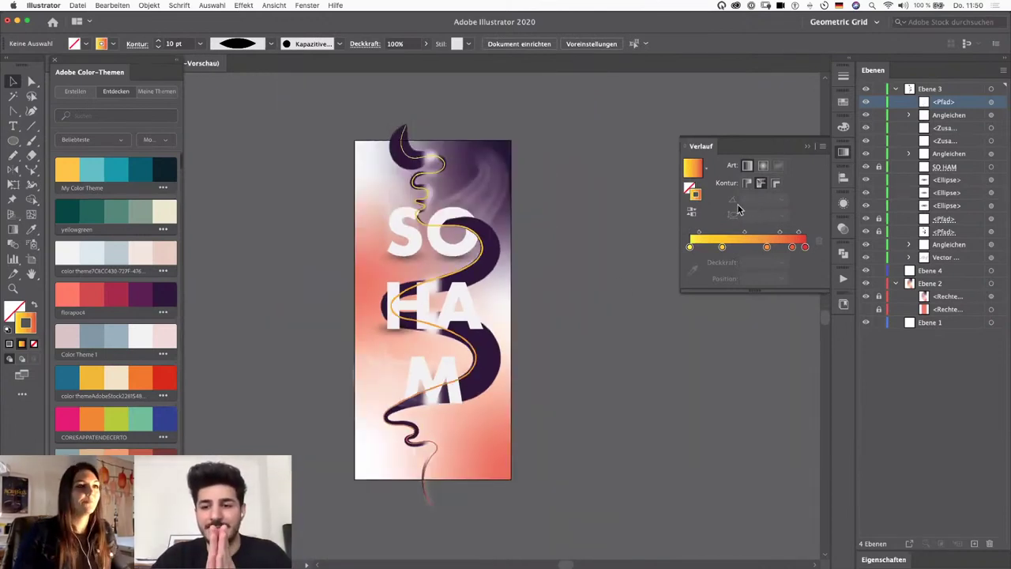
# Step: Move the gradient highlight path beneath the SO HAM lettering and the ellipses, directly above the two locked ribbon paths in Ebene 3
pyautogui.click(720, 244)
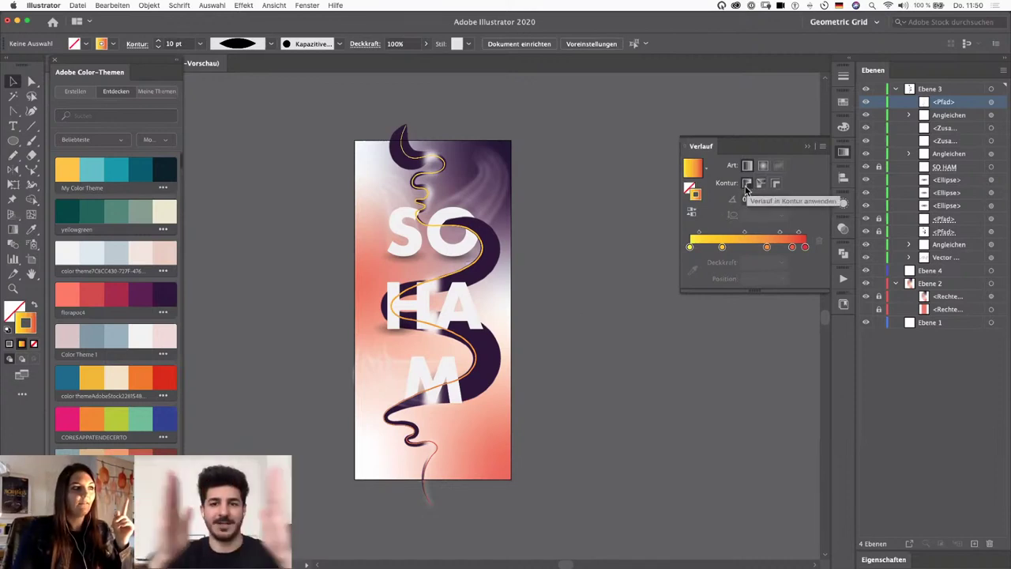
pyautogui.click(991, 102)
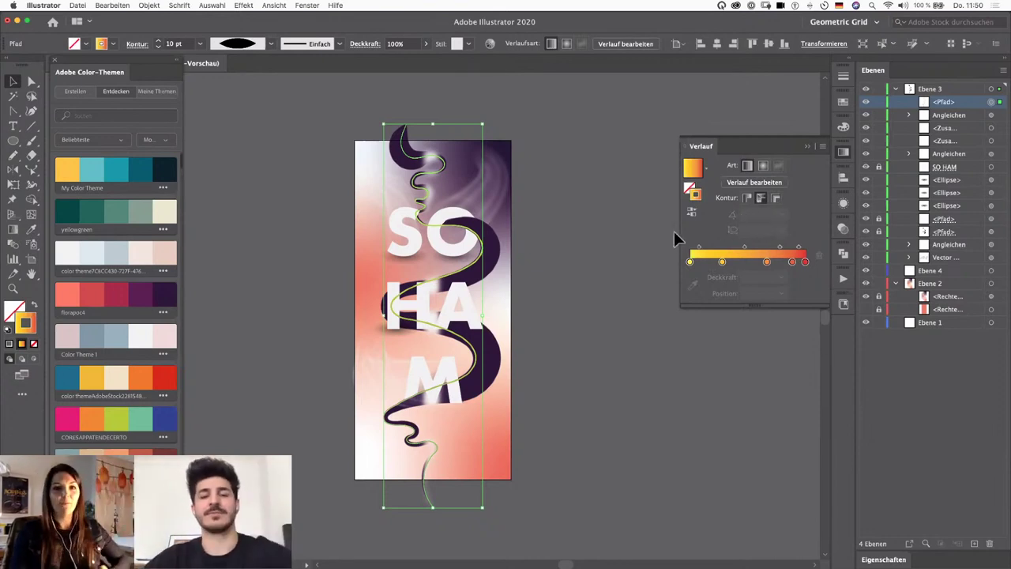
pyautogui.click(560, 298)
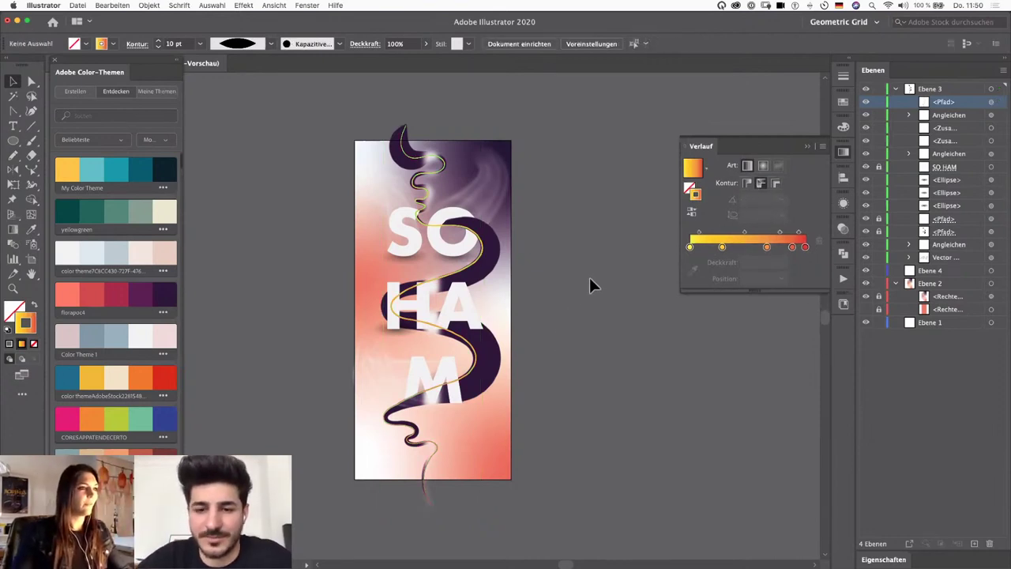
pyautogui.moveTo(944, 101)
pyautogui.mouseDown()
pyautogui.moveTo(944, 241)
pyautogui.moveTo(930, 241)
pyautogui.moveTo(946, 220)
pyautogui.mouseUp()
pyautogui.press('super+plus')
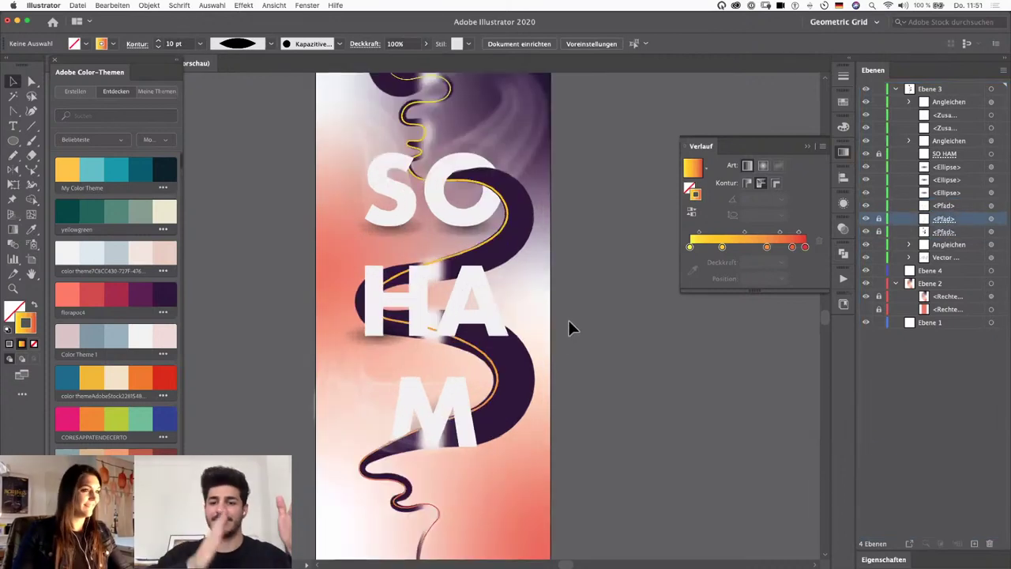
pyautogui.click(844, 206)
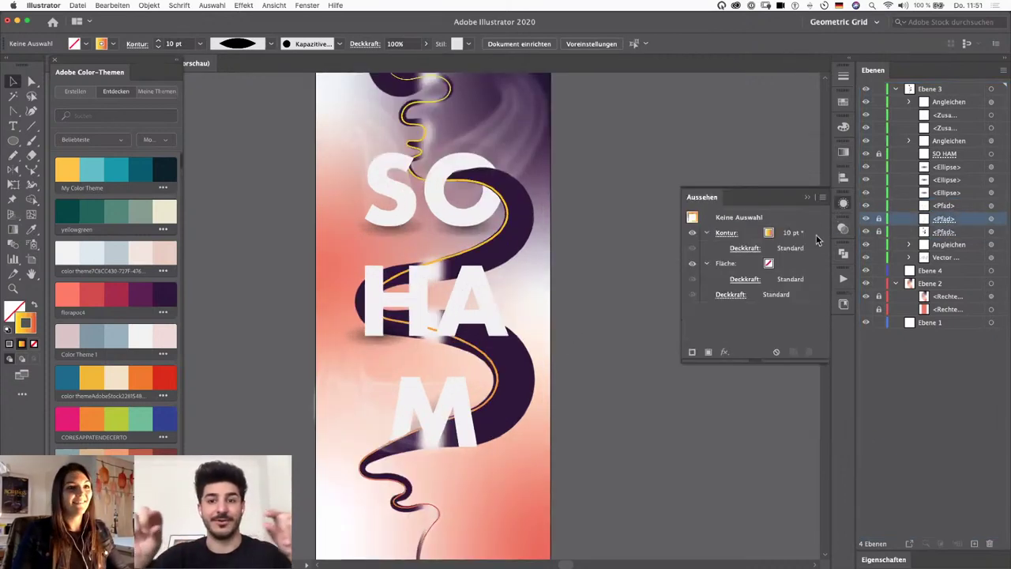
pyautogui.click(723, 353)
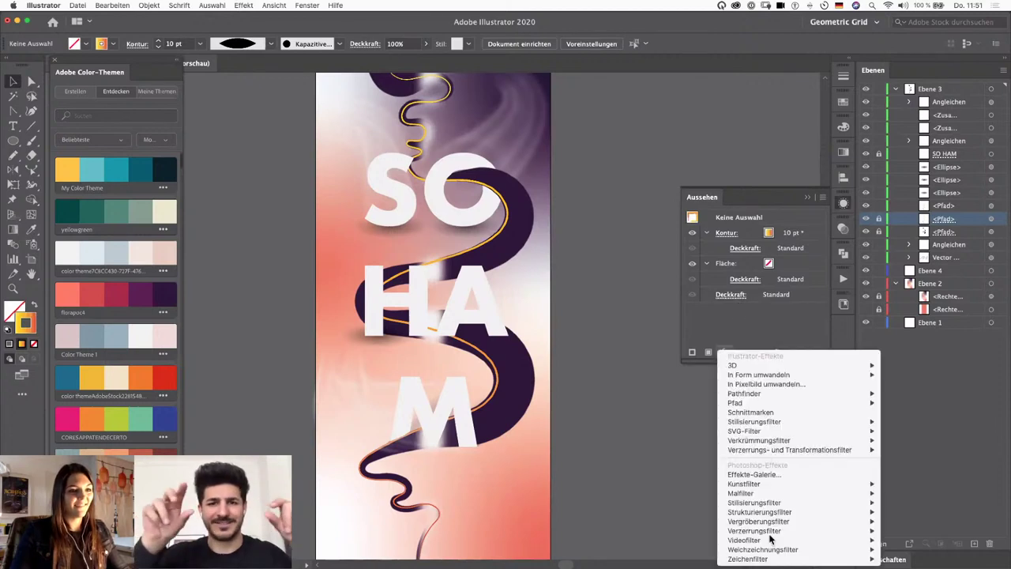
pyautogui.moveTo(752, 553)
pyautogui.click(932, 539)
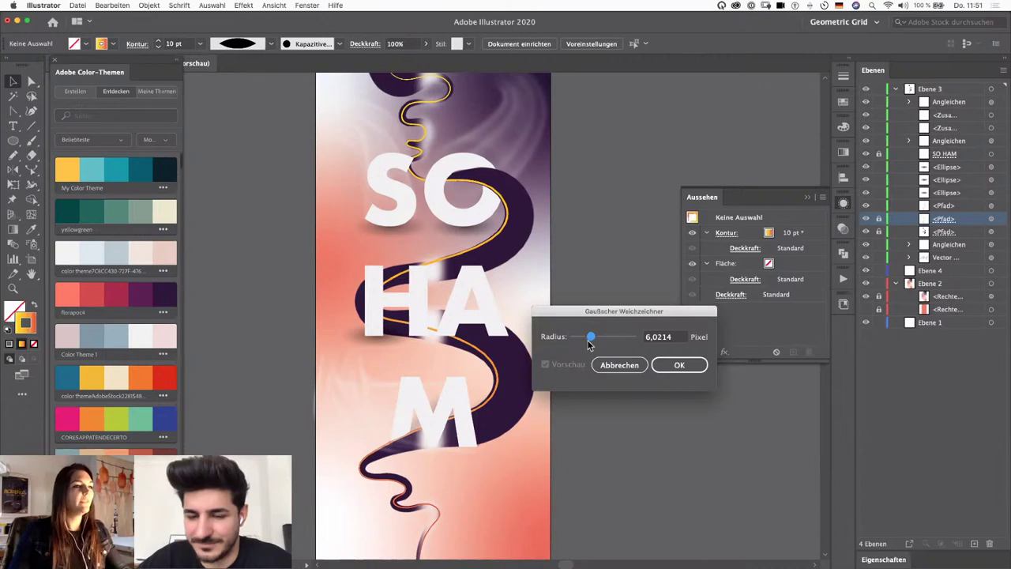
pyautogui.press('Escape')
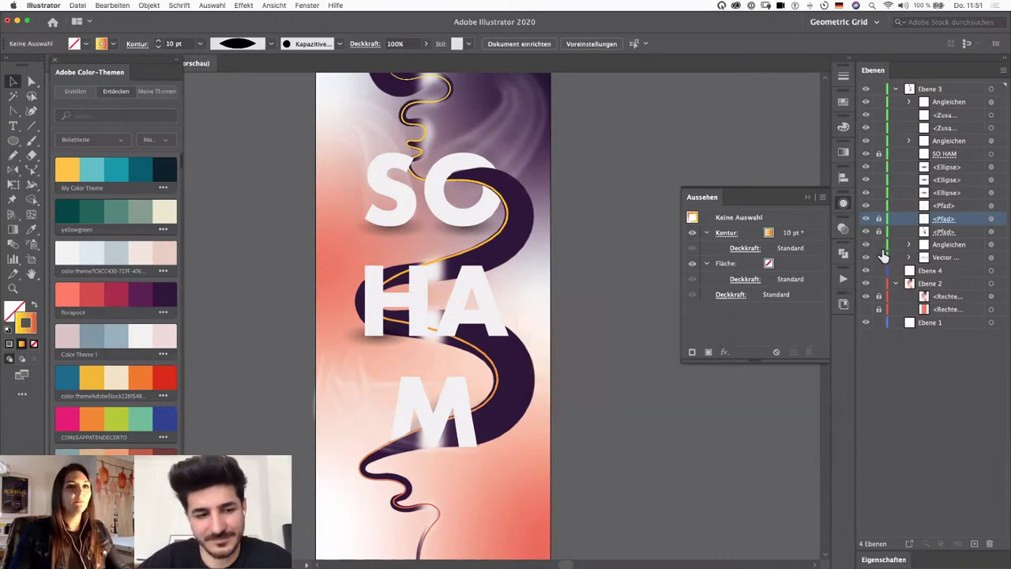
# Step: Apply a Gaussian blur with a radius of about 10.6 pixels to the yellow-to-red highlight path on the ribbon
pyautogui.click(990, 205)
pyautogui.click(724, 352)
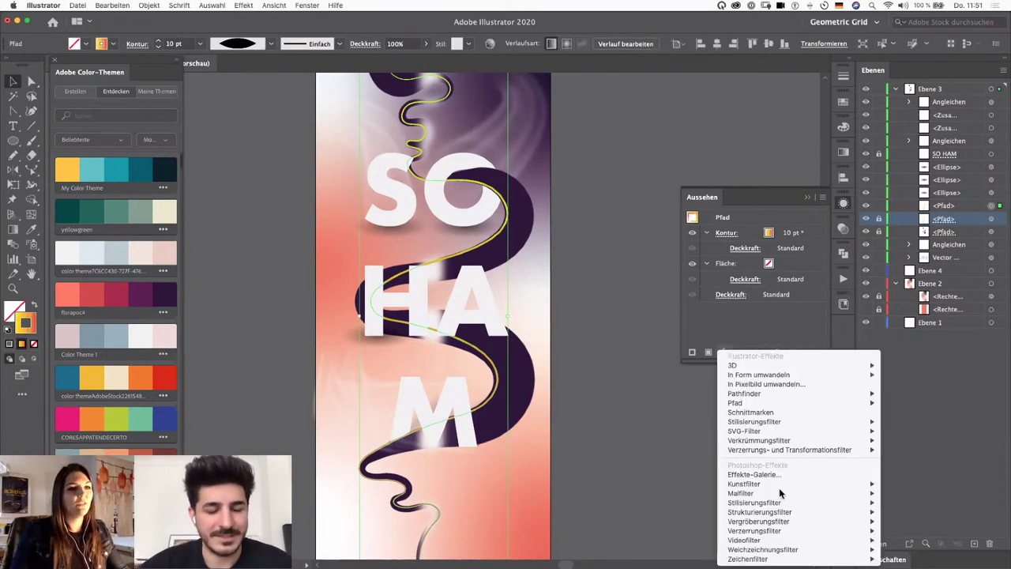
pyautogui.moveTo(763, 551)
pyautogui.click(916, 540)
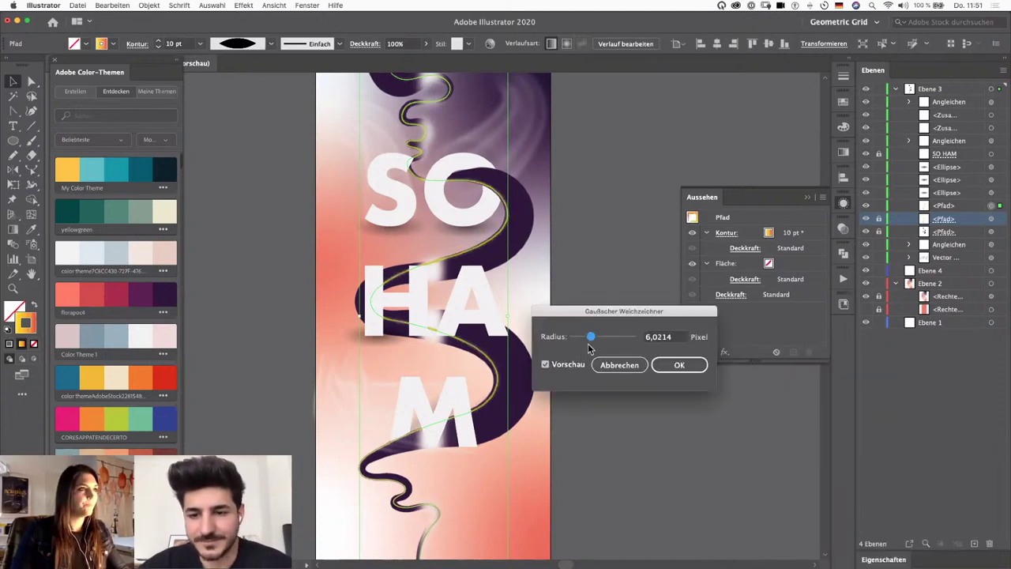
pyautogui.moveTo(591, 337); pyautogui.dragTo(602, 338)
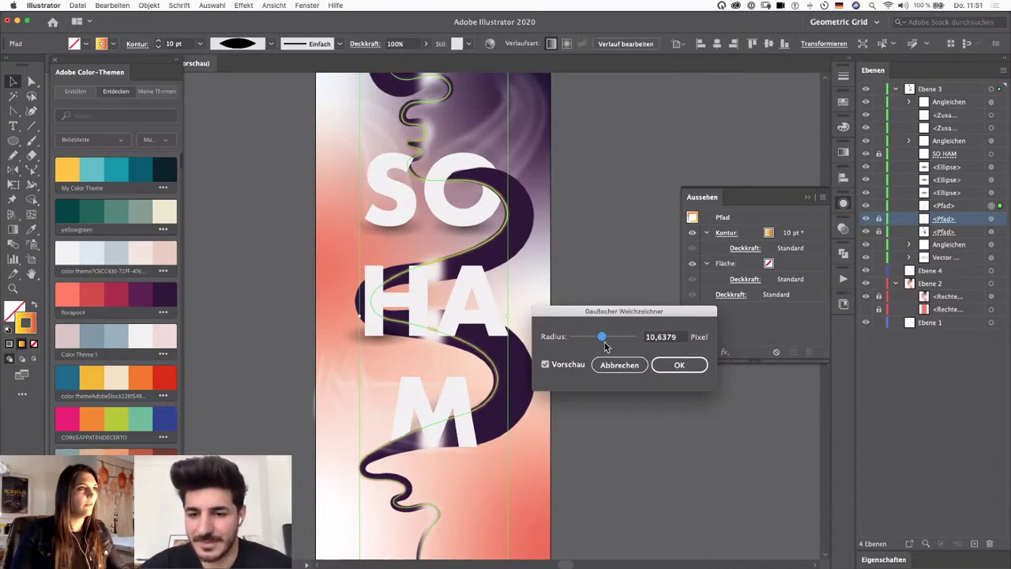
pyautogui.click(673, 366)
pyautogui.click(621, 459)
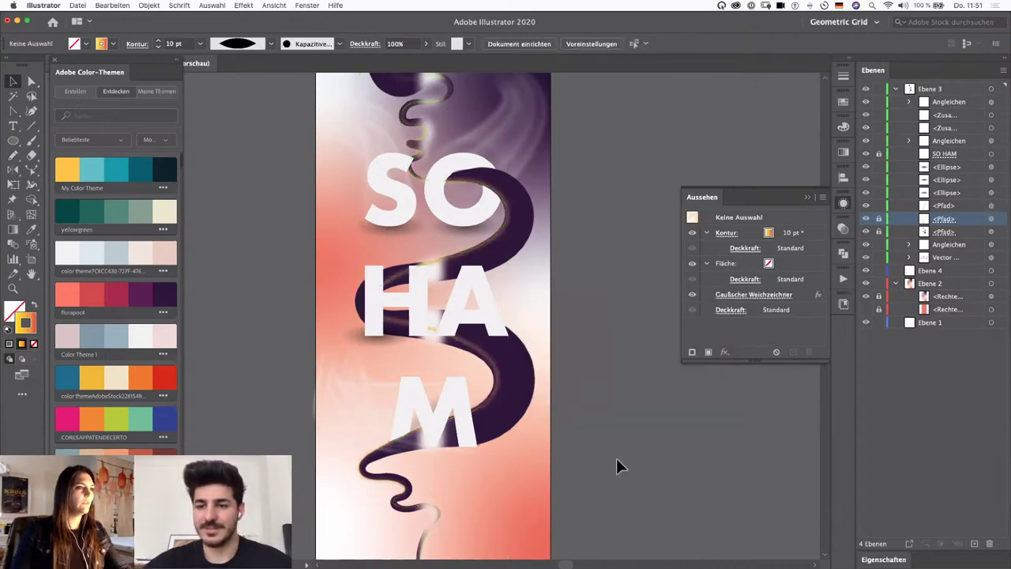
pyautogui.press('super+minus')
pyautogui.moveTo(596, 421); pyautogui.dragTo(600, 437)
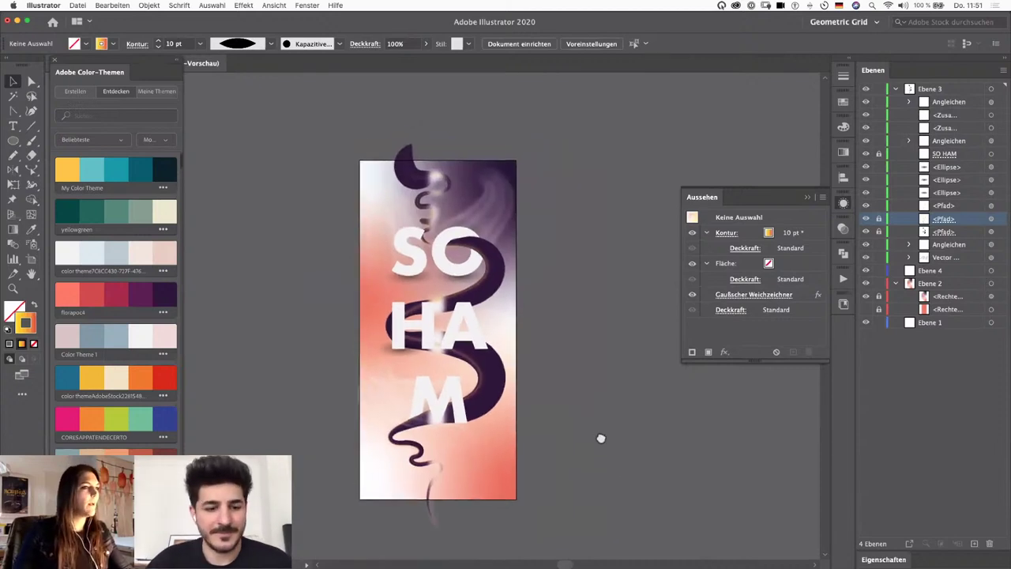
# Step: Set the blurred highlight path's blending mode to Farbig abwed. (Color Dodge) at 100% opacity
pyautogui.click(971, 207)
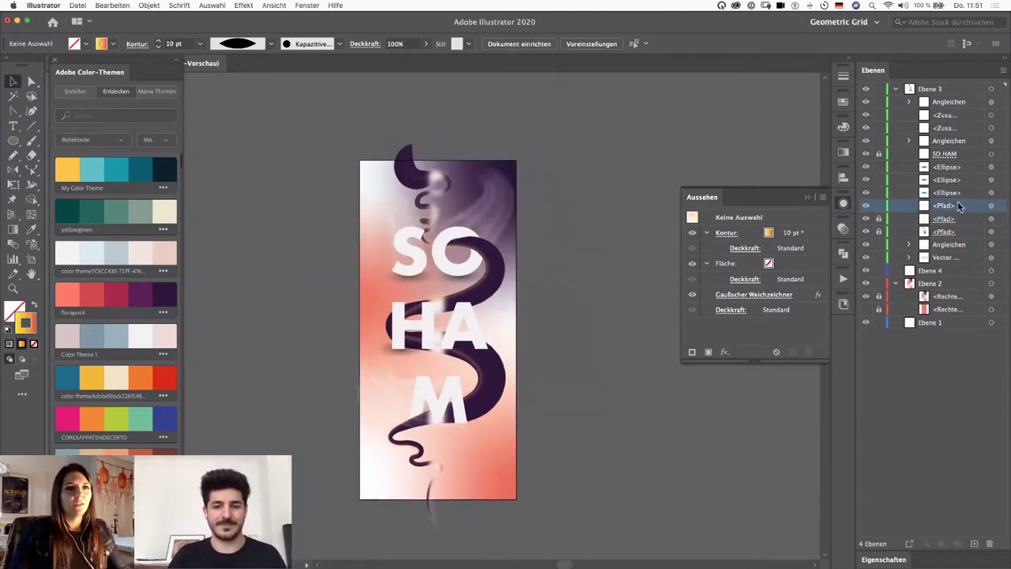
pyautogui.click(991, 206)
pyautogui.click(731, 310)
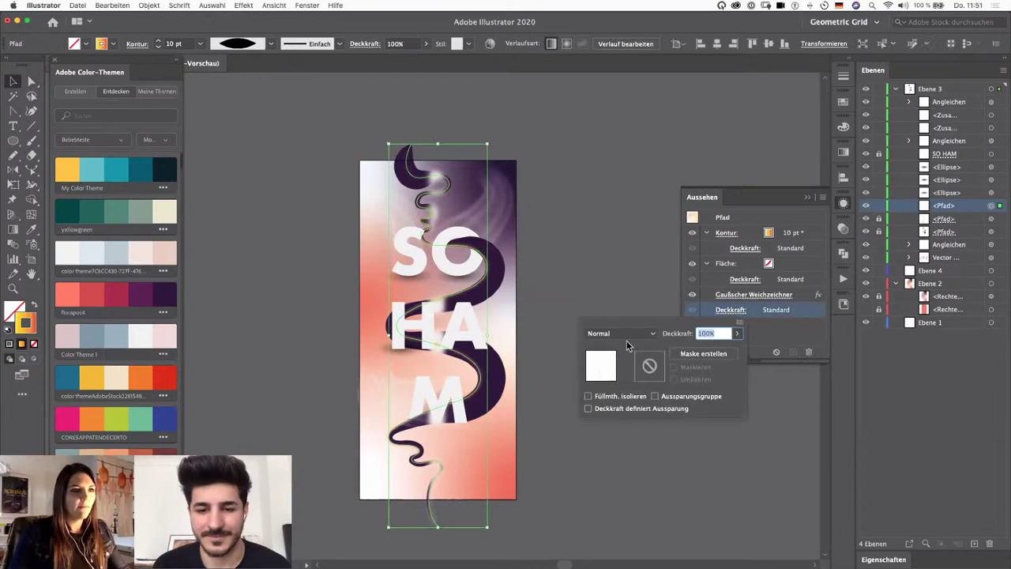
pyautogui.click(653, 334)
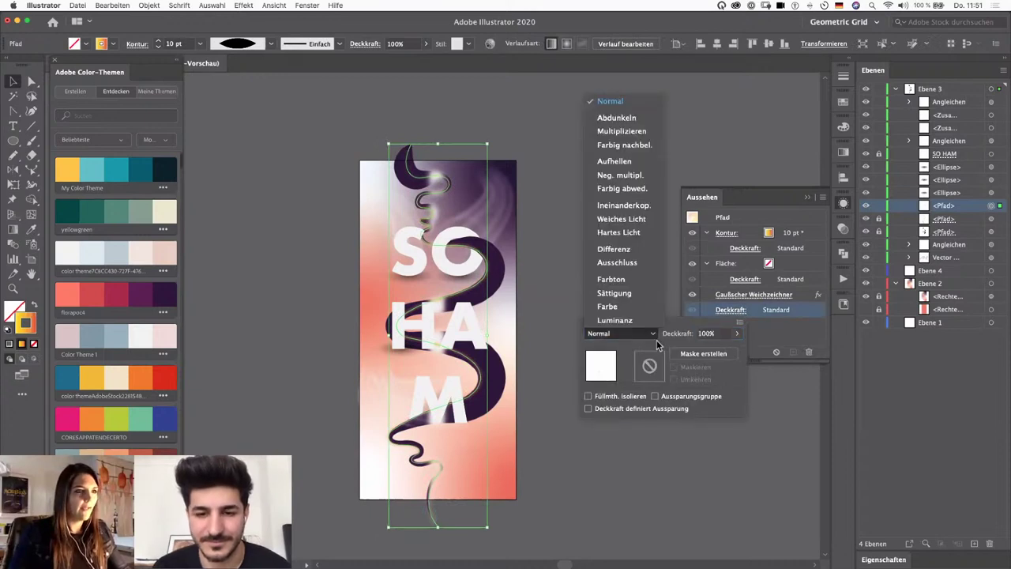
pyautogui.click(621, 189)
pyautogui.click(603, 243)
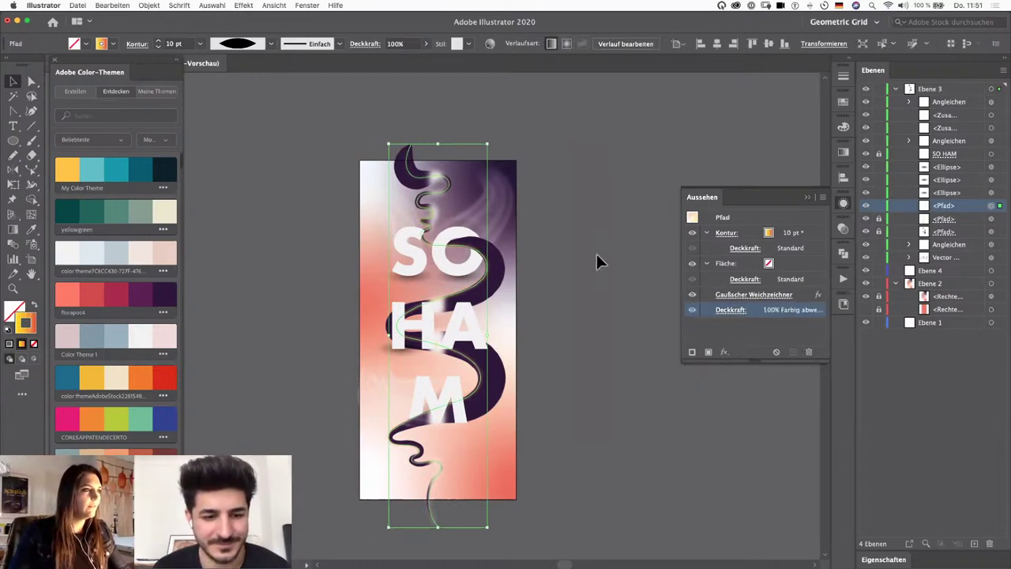
pyautogui.click(596, 273)
pyautogui.press('super+plus')
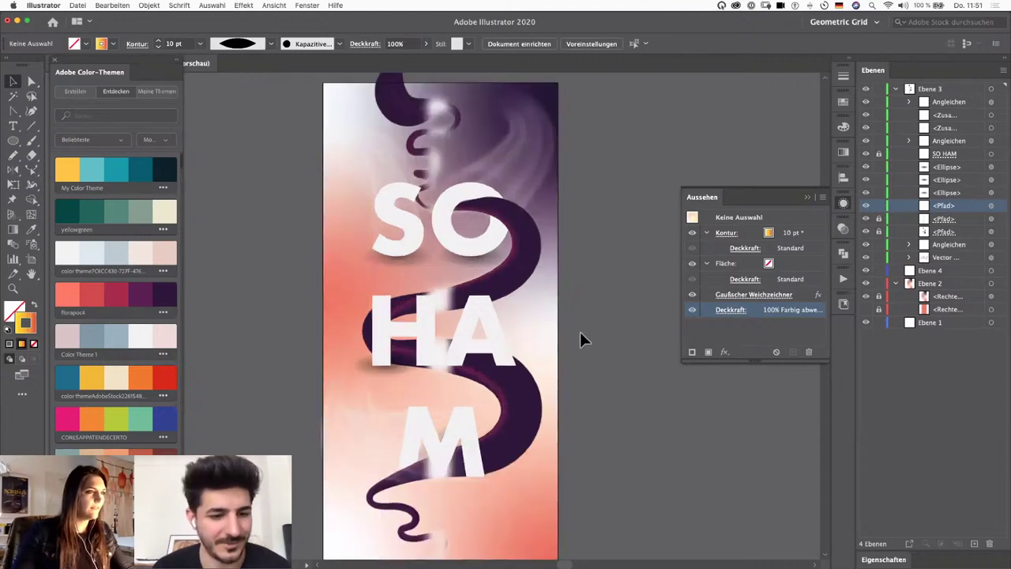
pyautogui.scroll(-3, 610, 336)
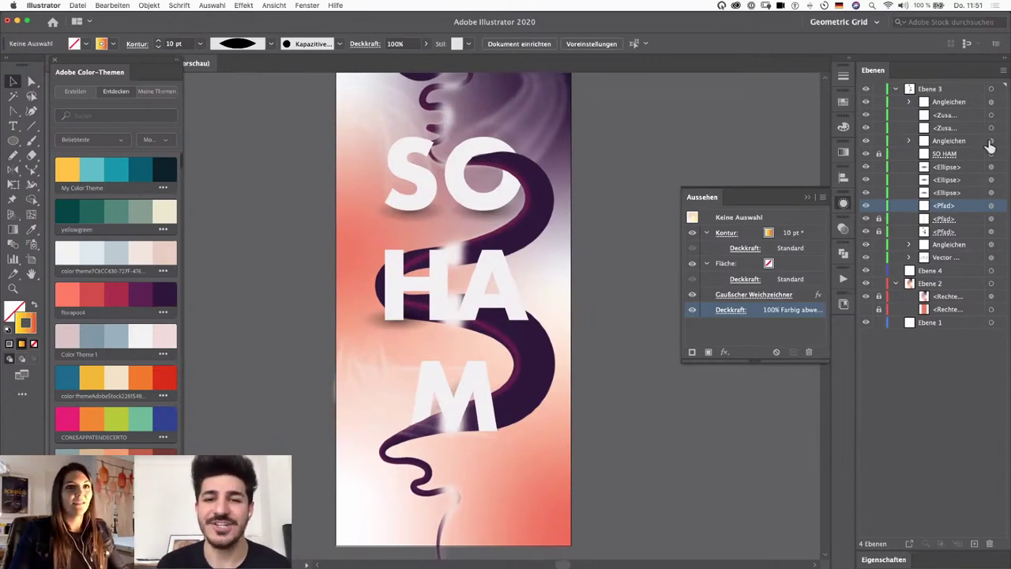
# Step: Find the blurred blend behind the letter M and move it beneath the two locked ribbon paths in Ebene 3
pyautogui.click(991, 127)
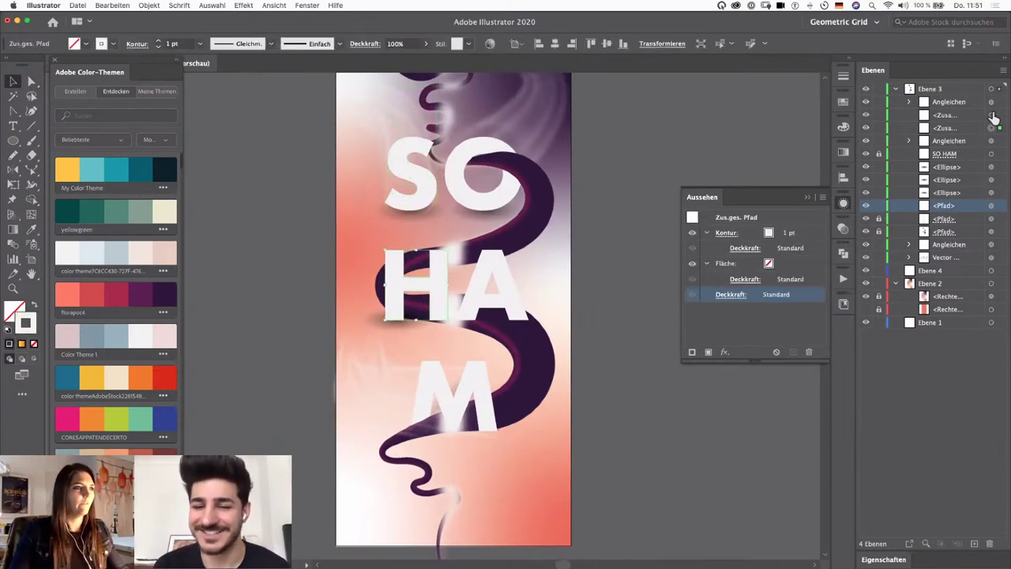
pyautogui.click(991, 114)
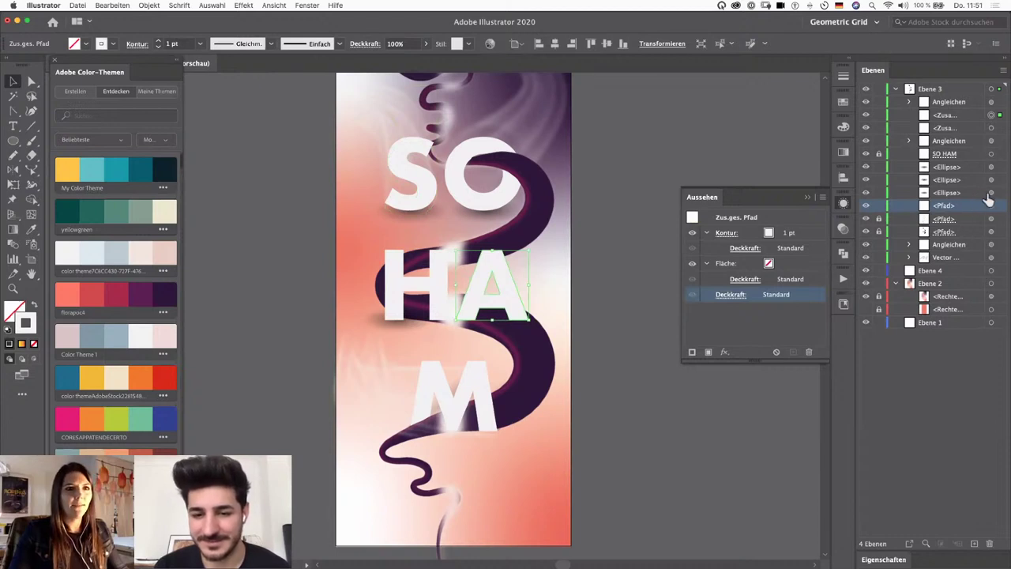
pyautogui.click(991, 101)
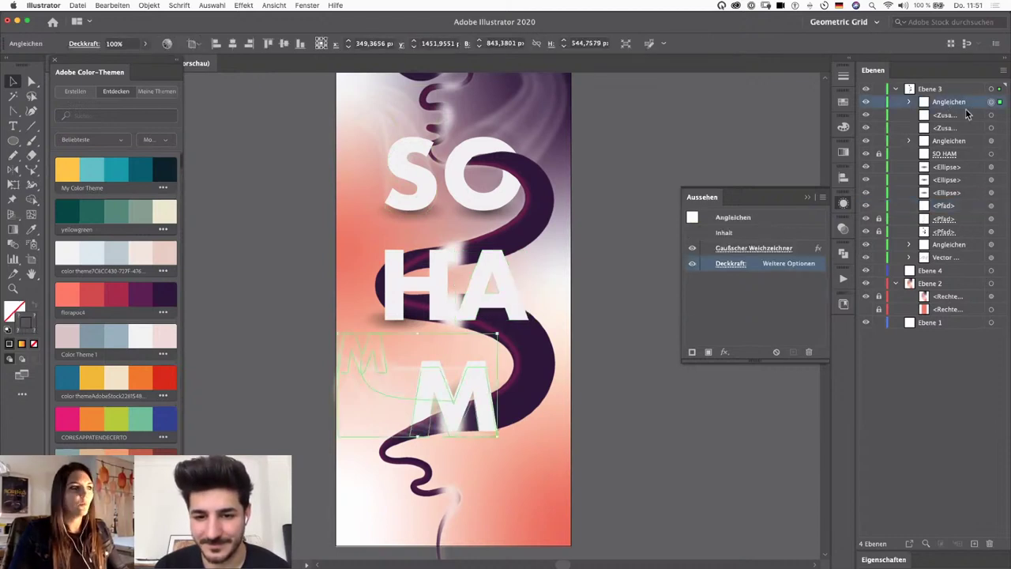
pyautogui.moveTo(940, 106); pyautogui.dragTo(932, 236)
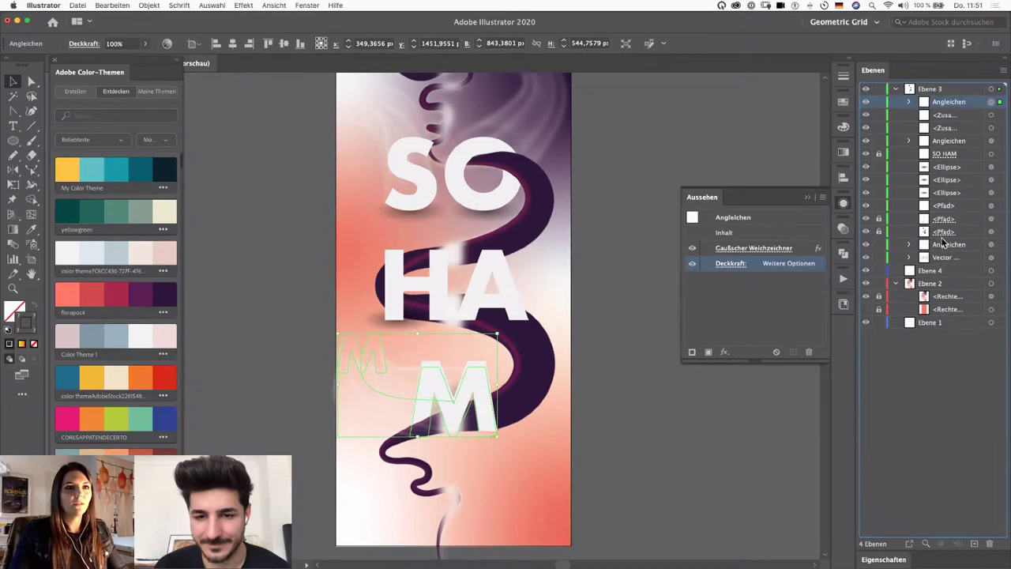
pyautogui.click(686, 453)
pyautogui.press('super+minus')
pyautogui.press('super+plus')
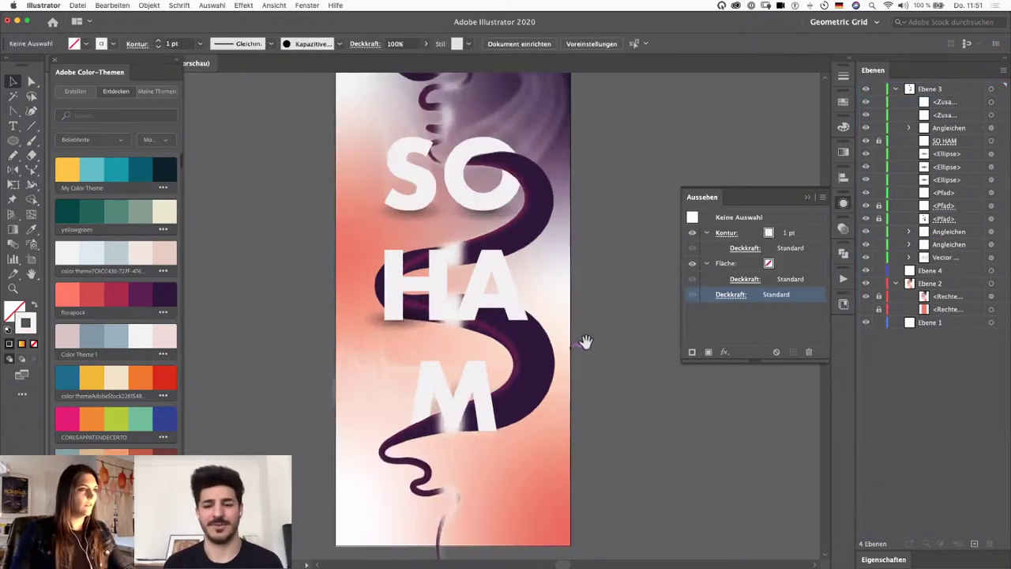
pyautogui.moveTo(586, 340); pyautogui.dragTo(592, 370)
pyautogui.press('super+minus')
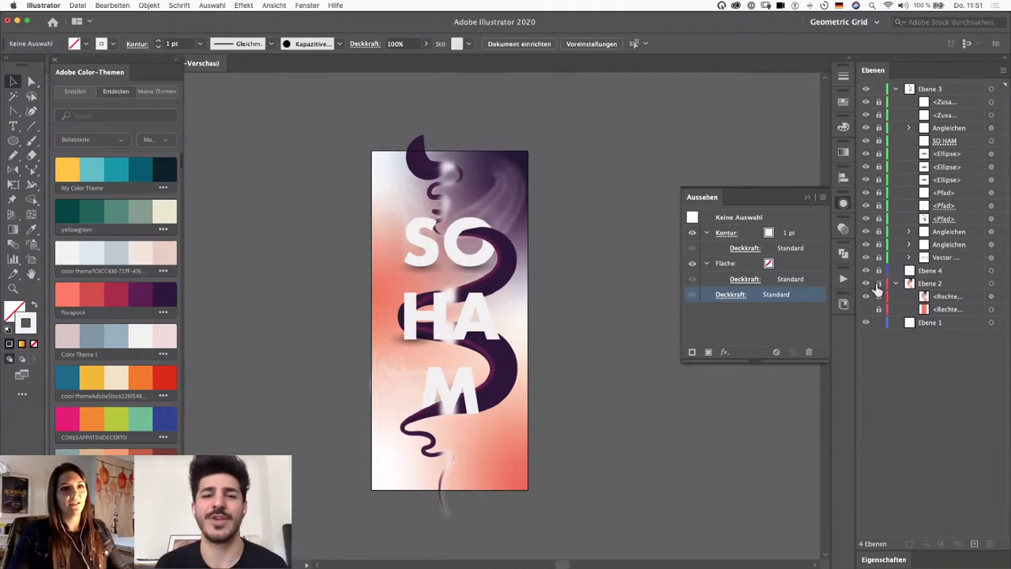
# Step: Draw a closed wavy freehand shape with the Pencil tool around HA, from below SO to the M and past the poster's right edge
pyautogui.click(943, 257)
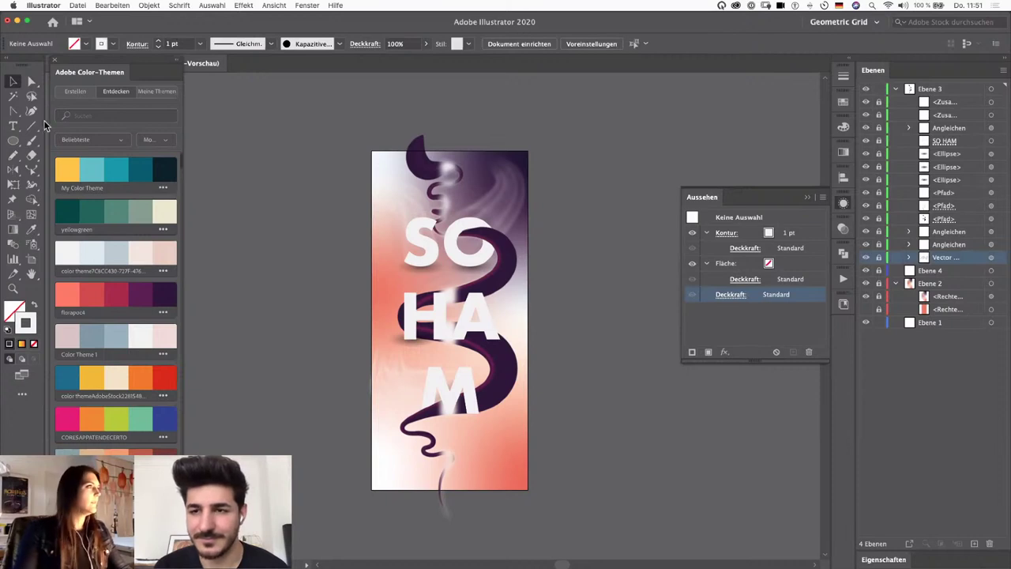
pyautogui.press('n')
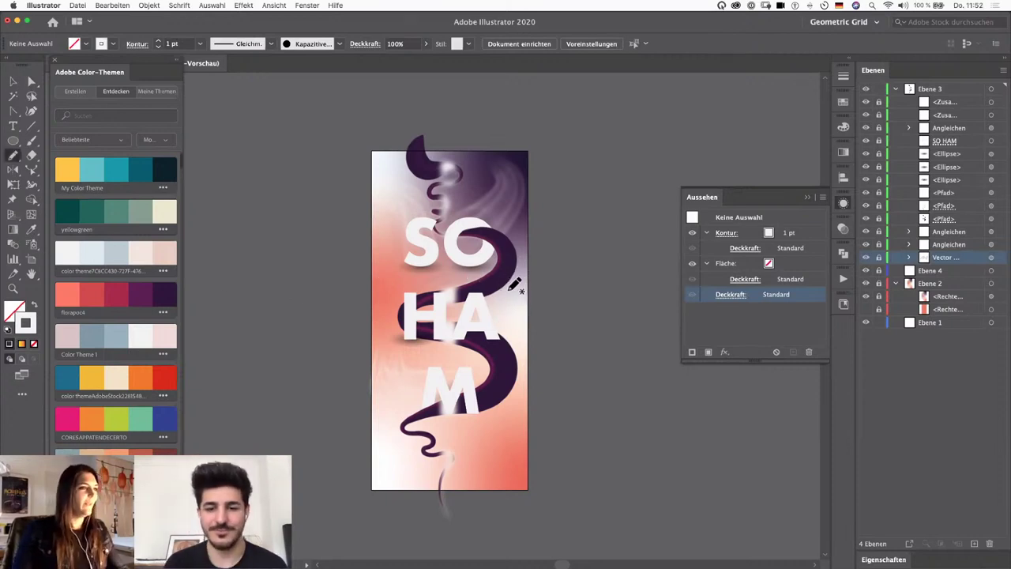
pyautogui.moveTo(514, 285)
pyautogui.mouseDown()
pyautogui.moveTo(412, 274)
pyautogui.moveTo(439, 297)
pyautogui.moveTo(396, 370)
pyautogui.moveTo(474, 374)
pyautogui.moveTo(495, 399)
pyautogui.moveTo(537, 379)
pyautogui.moveTo(509, 321)
pyautogui.moveTo(519, 294)
pyautogui.moveTo(508, 277)
pyautogui.moveTo(524, 293)
pyautogui.moveTo(496, 346)
pyautogui.mouseUp()
pyautogui.press('super+z')
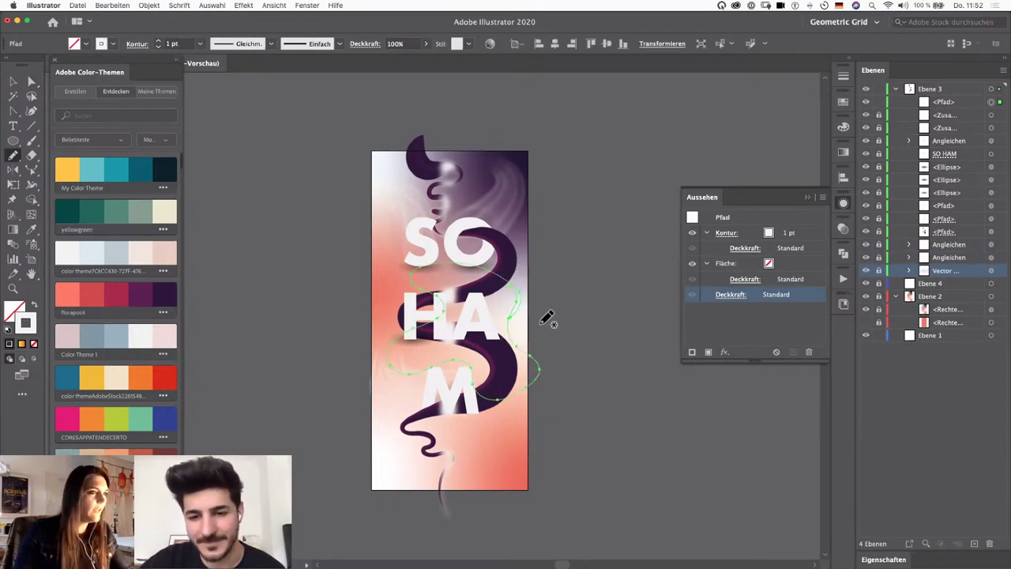
pyautogui.press('super+plus')
pyautogui.scroll(1, 534, 198)
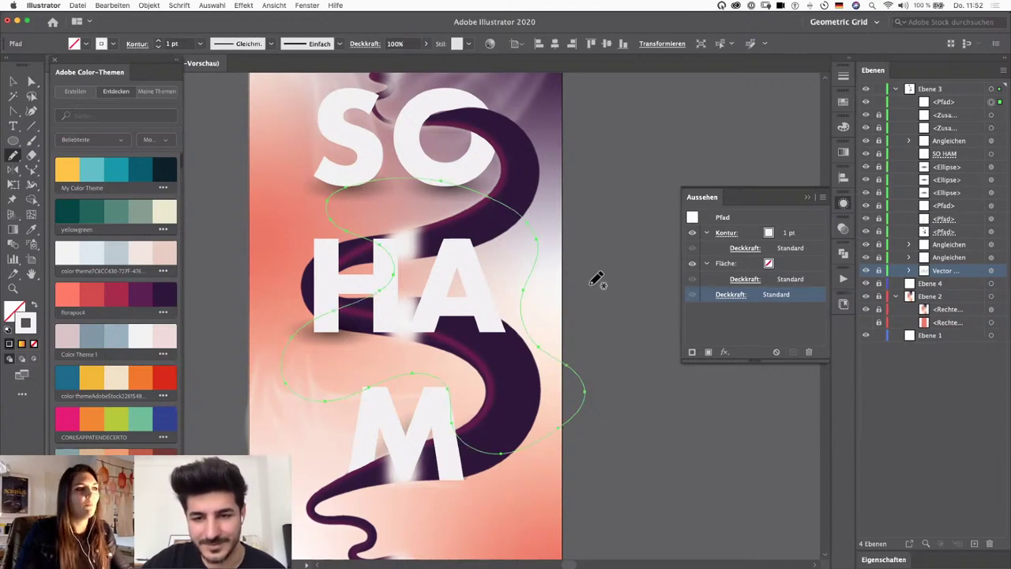
# Step: Fill the wavy shape with a freeform gradient instead of its white stroke and move it to the very bottom of Ebene 3
pyautogui.press('v')
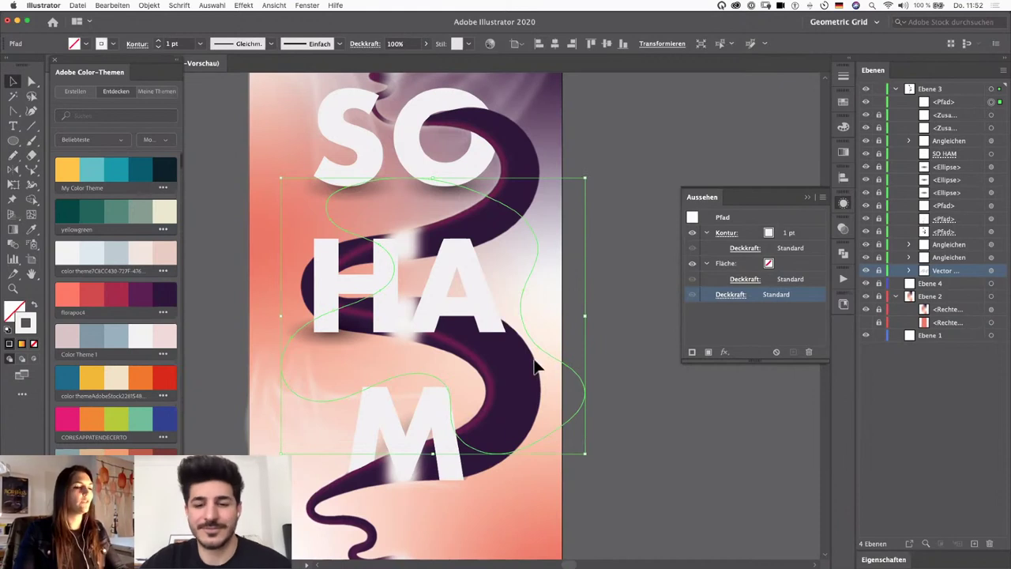
pyautogui.hotkey('shift', 'x')
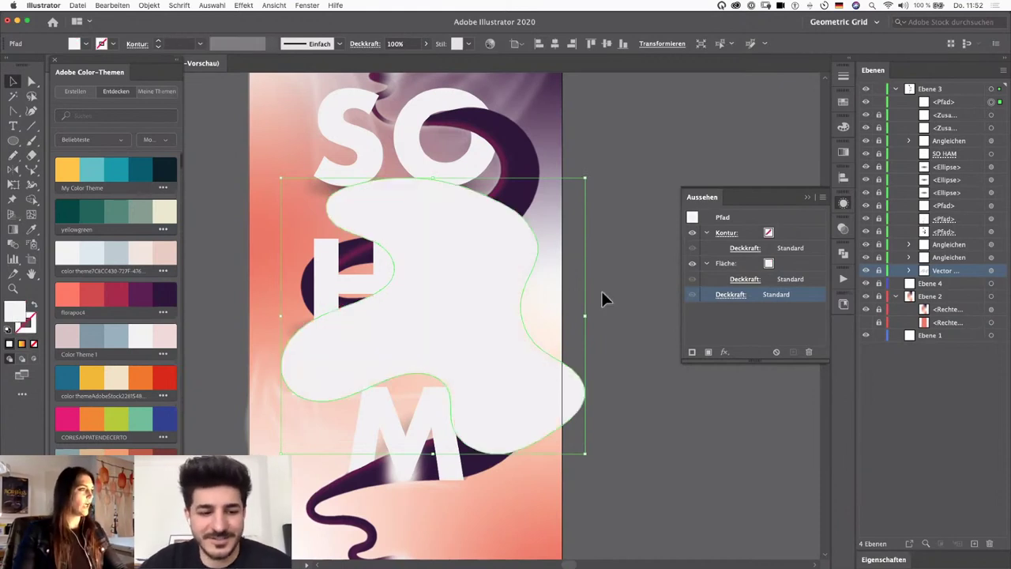
pyautogui.click(844, 126)
pyautogui.click(843, 150)
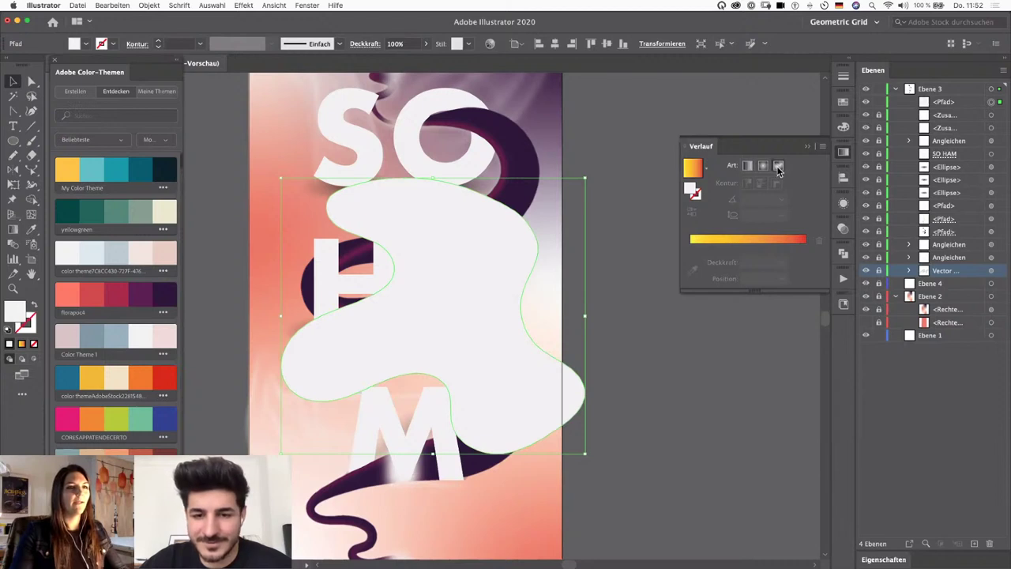
pyautogui.click(779, 167)
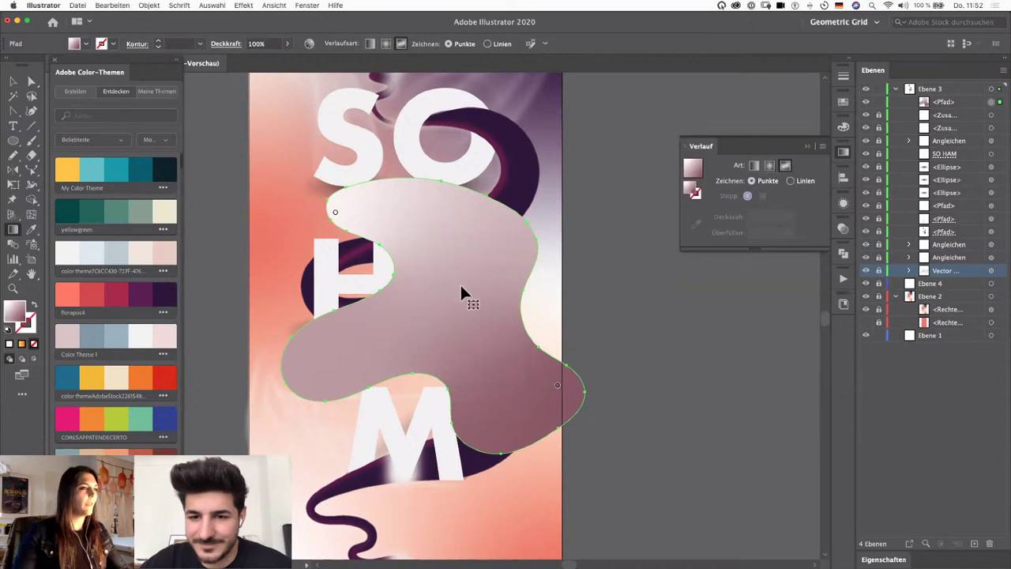
pyautogui.press('v')
pyautogui.moveTo(942, 101); pyautogui.dragTo(938, 278)
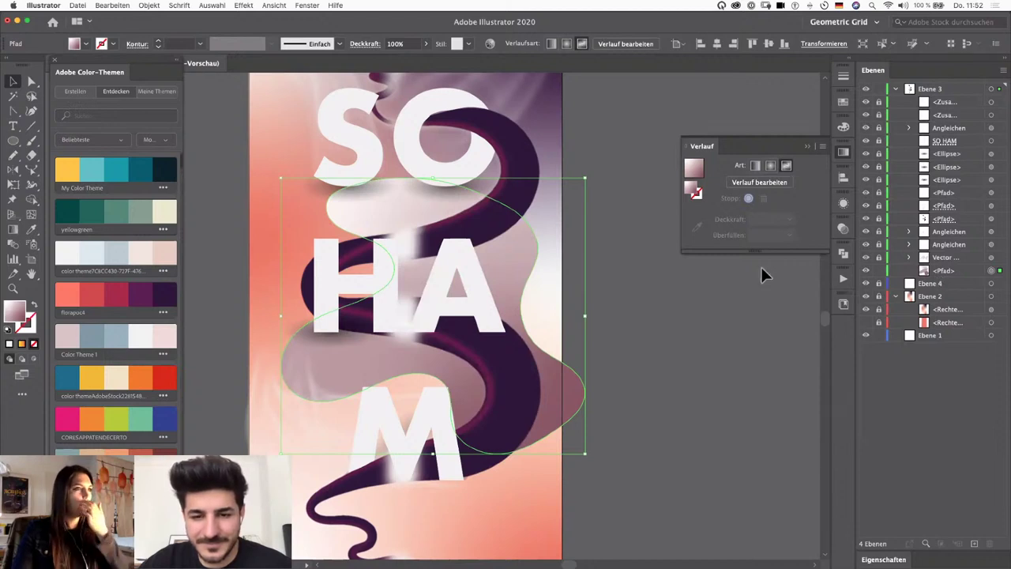
# Step: Try Farbig abwed. (Color Dodge) on the wavy gradient shape, then set its blending mode to Farbig nachbel. (Color Burn) at 100%
pyautogui.click(843, 204)
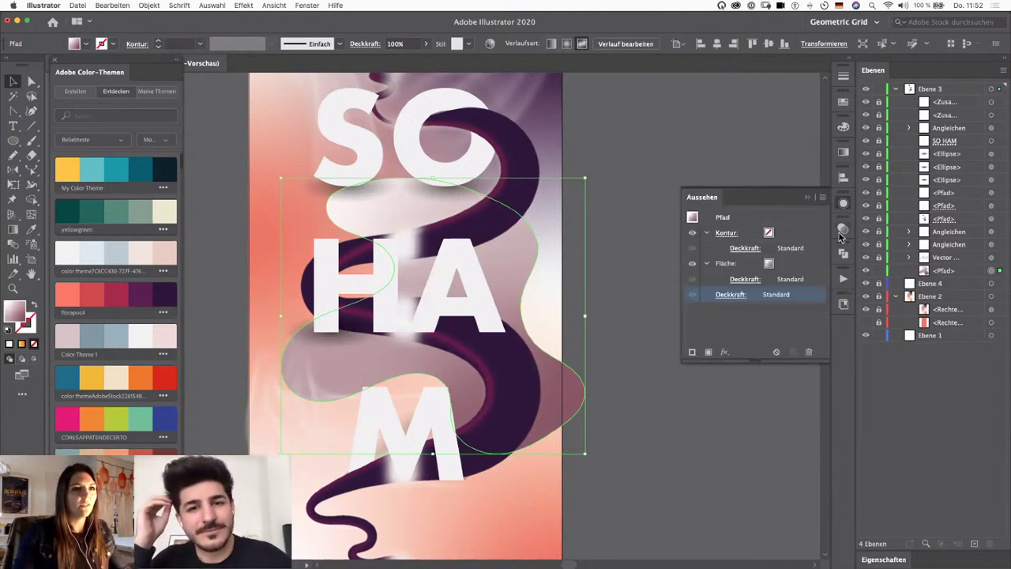
pyautogui.click(731, 295)
pyautogui.click(616, 317)
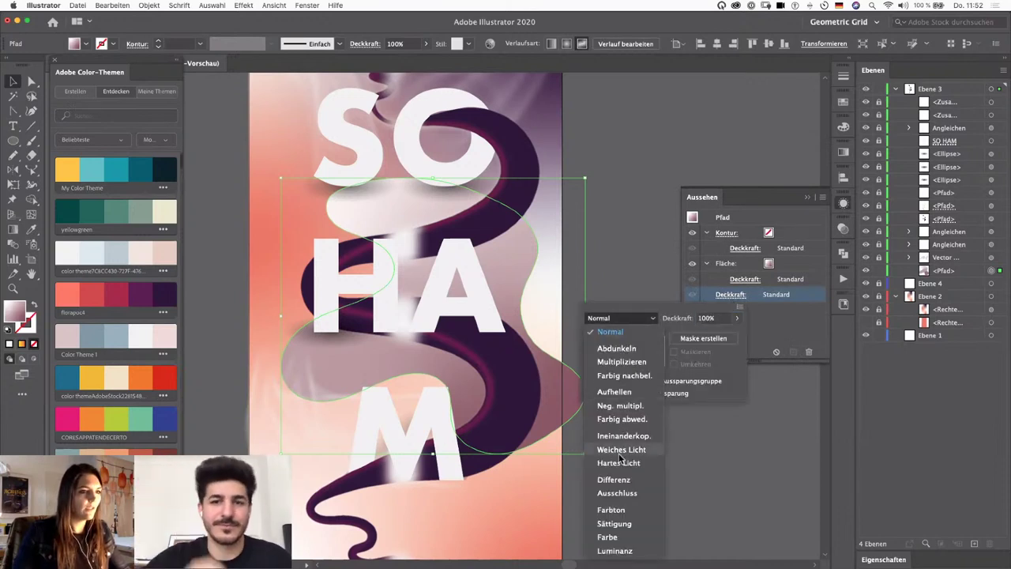
pyautogui.click(625, 418)
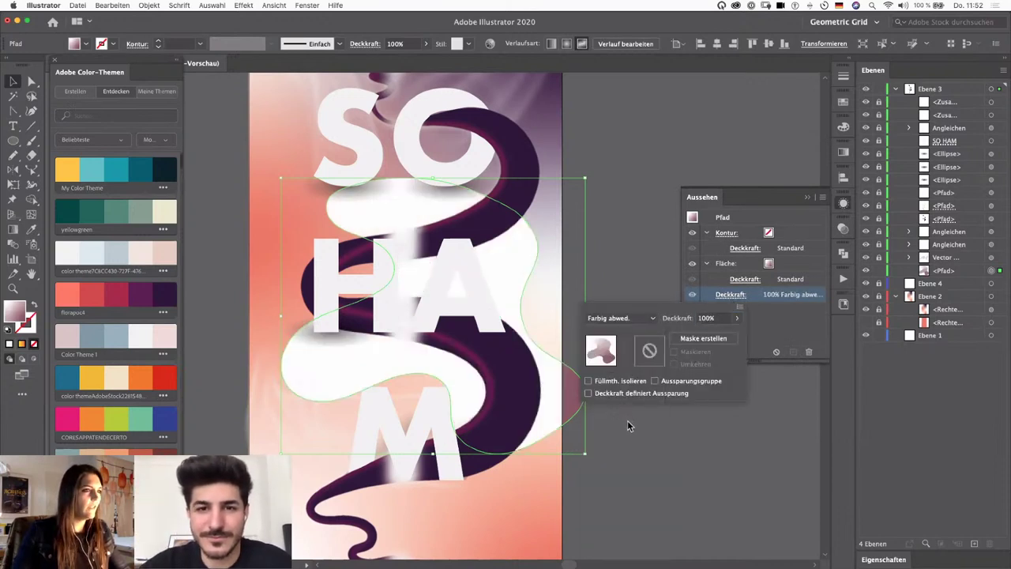
pyautogui.click(631, 317)
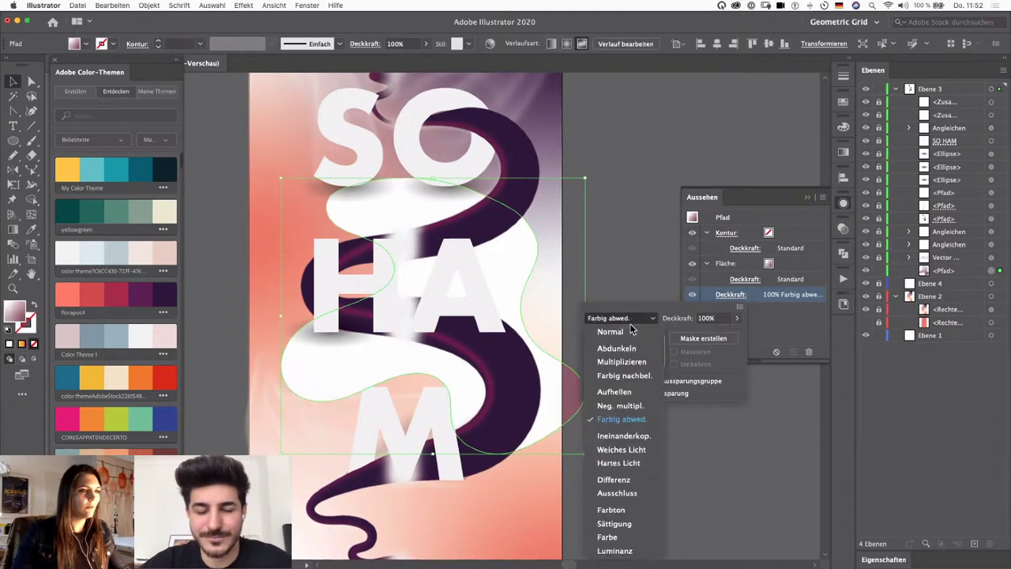
pyautogui.click(632, 376)
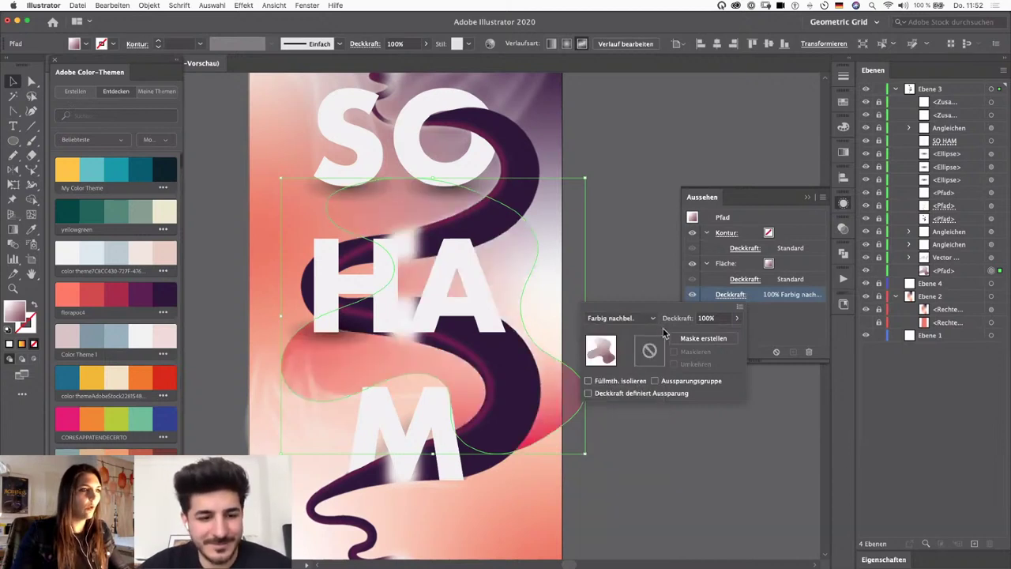
pyautogui.click(590, 275)
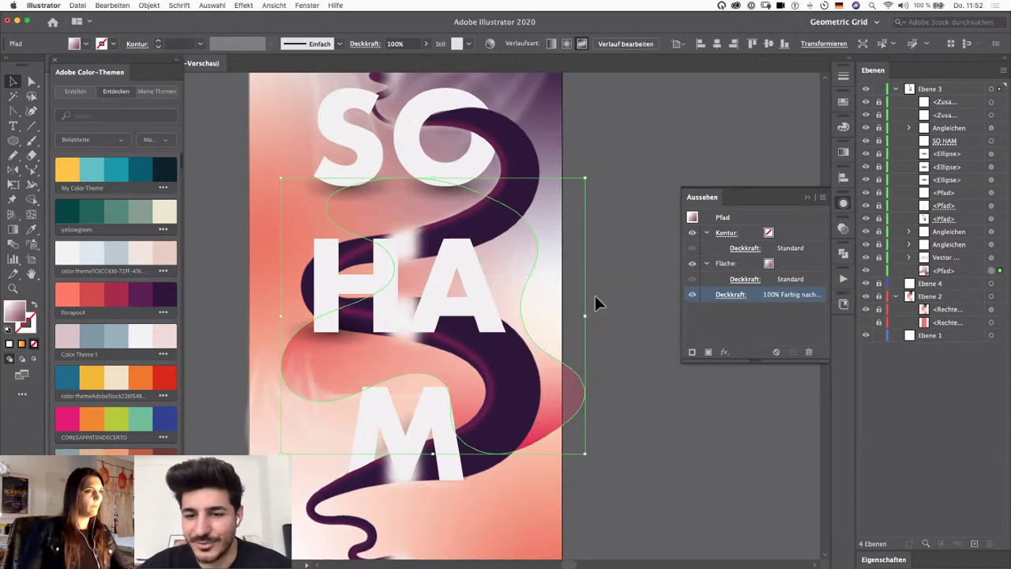
pyautogui.click(619, 301)
pyautogui.scroll(1, 630, 304)
pyautogui.press('super+minus')
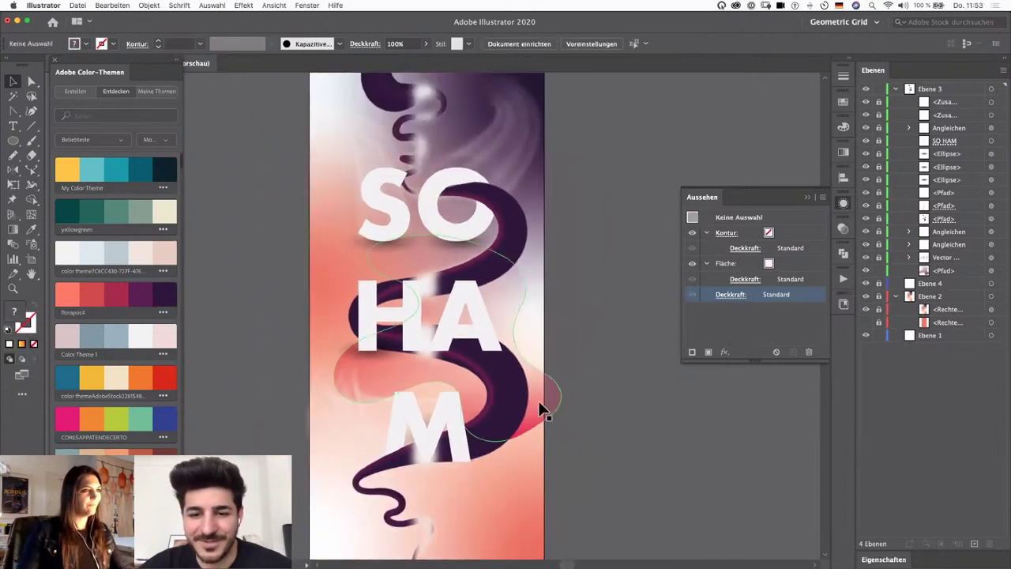
# Step: Apply a Gaußscher Weichzeichner (Gaussian Blur) with a radius of about 48 pixels to the wavy gradient shape
pyautogui.click(549, 396)
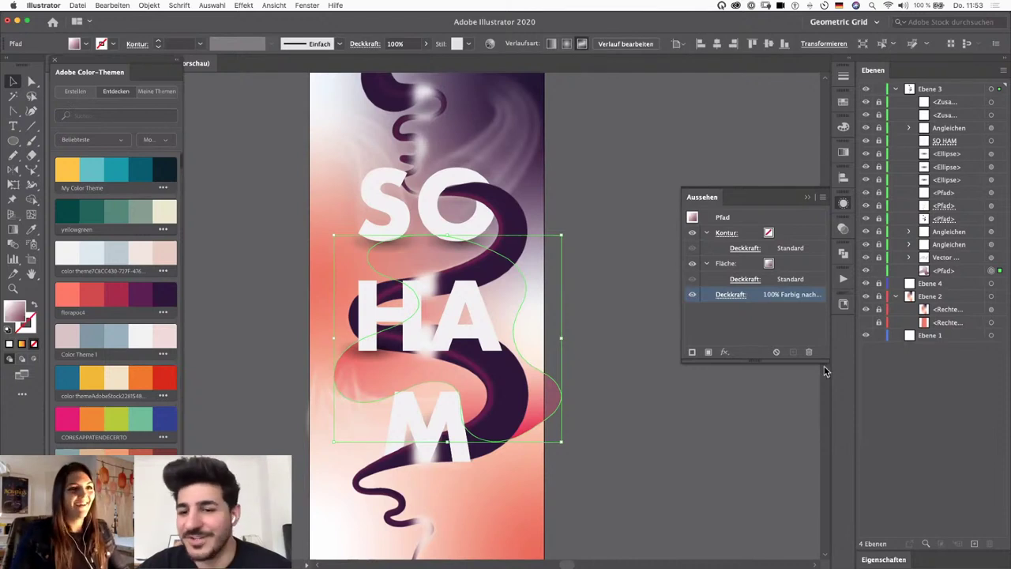
pyautogui.click(724, 352)
pyautogui.moveTo(807, 549)
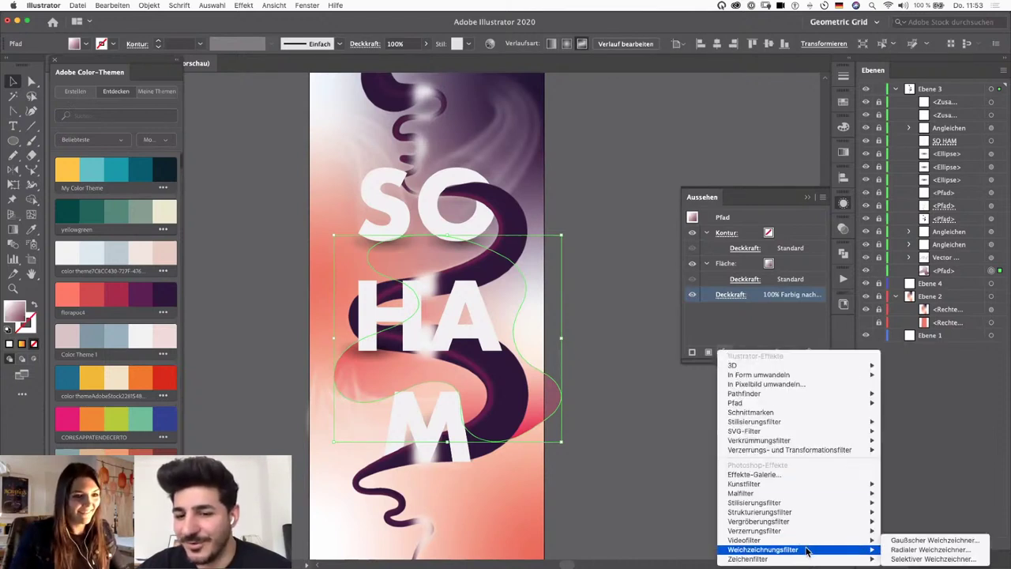
pyautogui.click(920, 542)
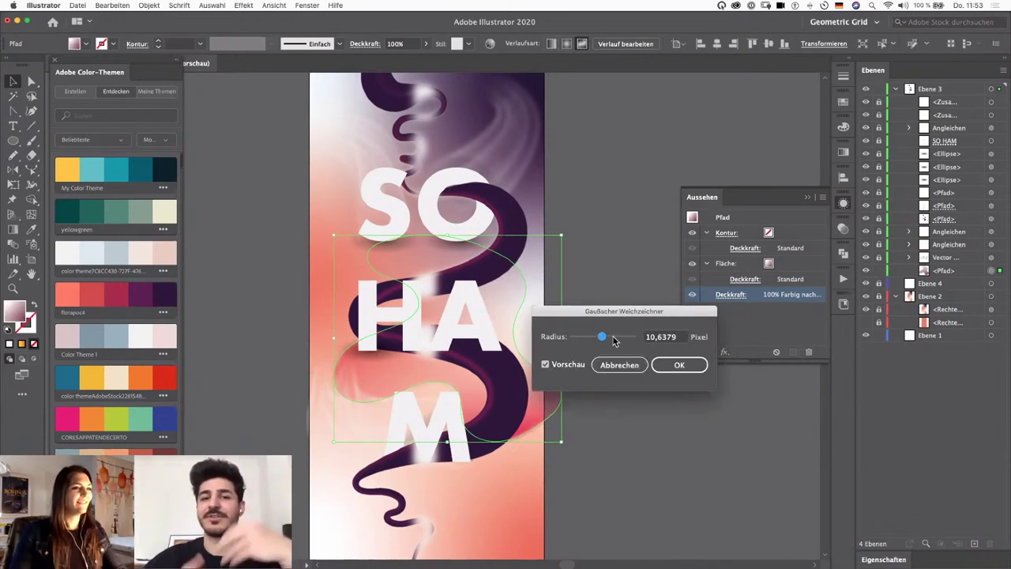
pyautogui.click(613, 340)
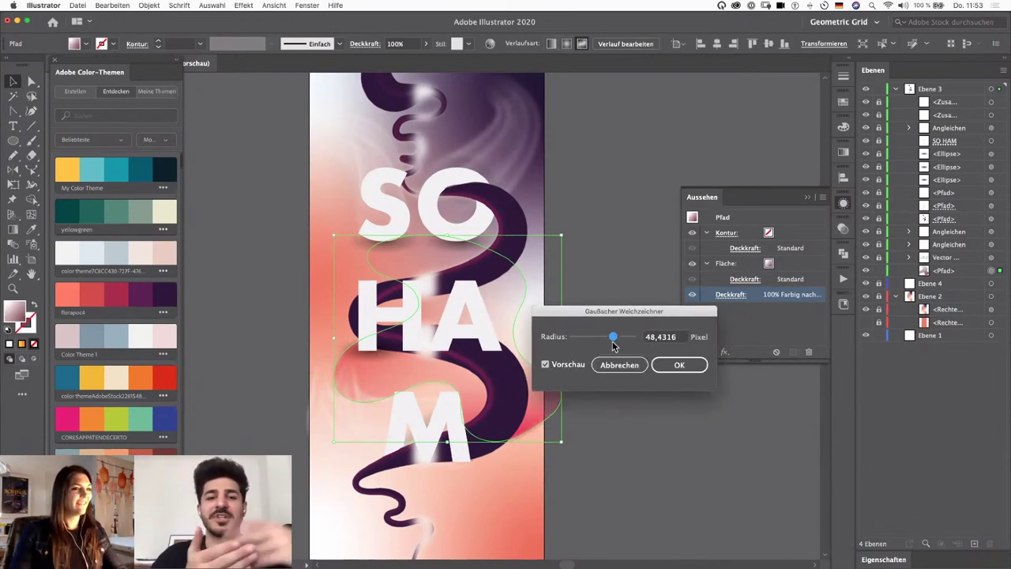
pyautogui.click(673, 364)
# Step: Move the blurred wavy shape about 65 px left and 113 px down, behind the ribbon around HA and M
pyautogui.hscroll(-2, 631, 340)
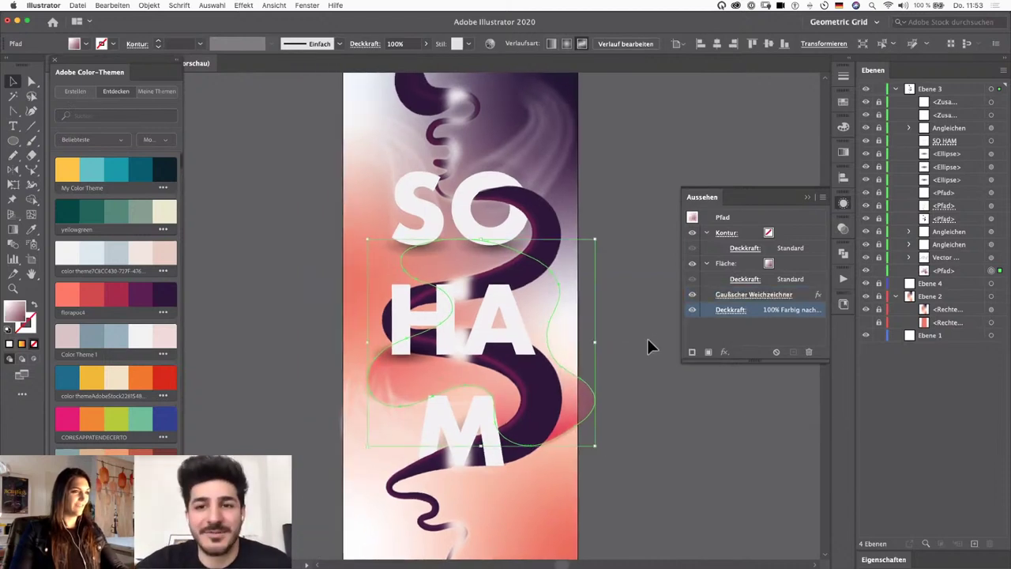
pyautogui.click(644, 365)
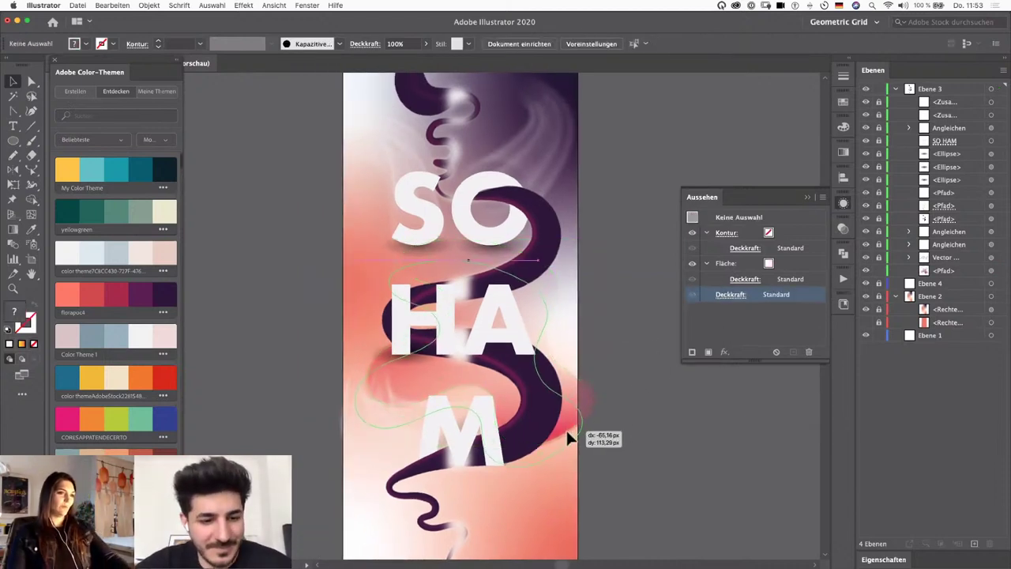
pyautogui.click(624, 423)
pyautogui.click(634, 400)
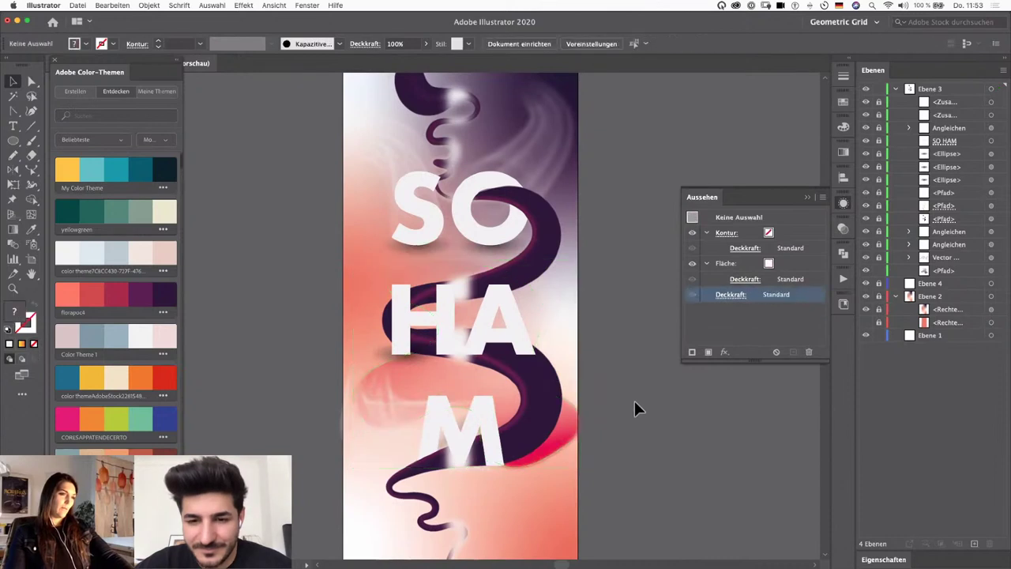
pyautogui.hscroll(-2, 641, 421)
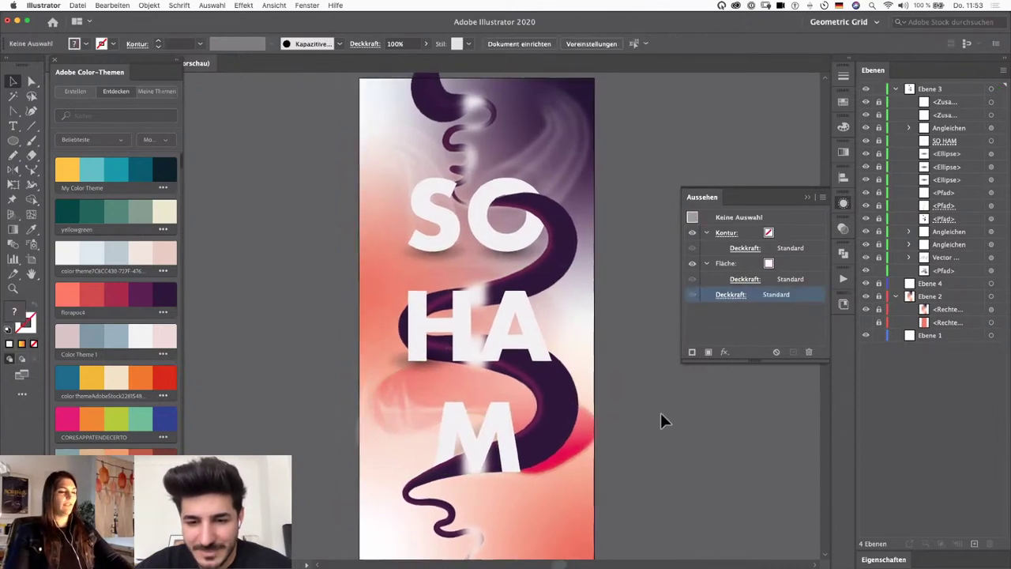
# Step: Draw a closed teardrop-shaped path with the Pencil tool, from the H across the A to the poster's right edge
pyautogui.press('l')
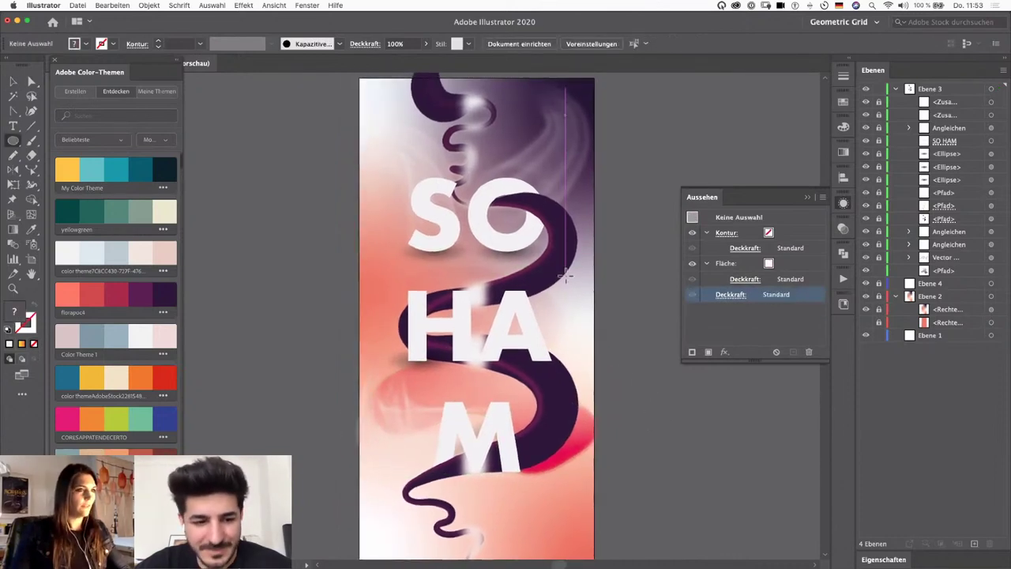
pyautogui.press('n')
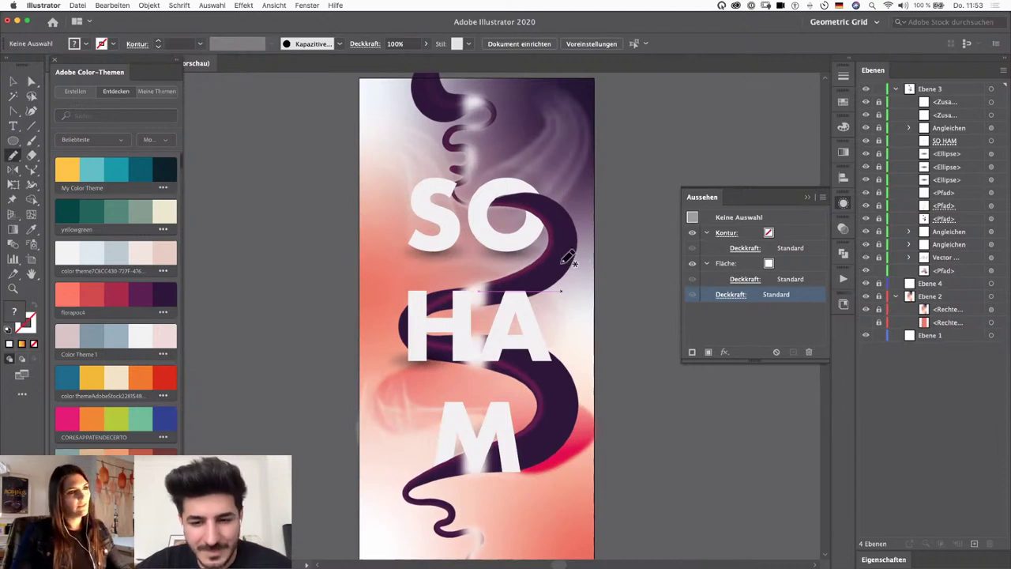
pyautogui.moveTo(569, 259)
pyautogui.mouseDown()
pyautogui.moveTo(528, 285)
pyautogui.moveTo(436, 308)
pyautogui.moveTo(450, 323)
pyautogui.moveTo(525, 329)
pyautogui.moveTo(585, 313)
pyautogui.moveTo(599, 280)
pyautogui.moveTo(562, 252)
pyautogui.mouseUp()
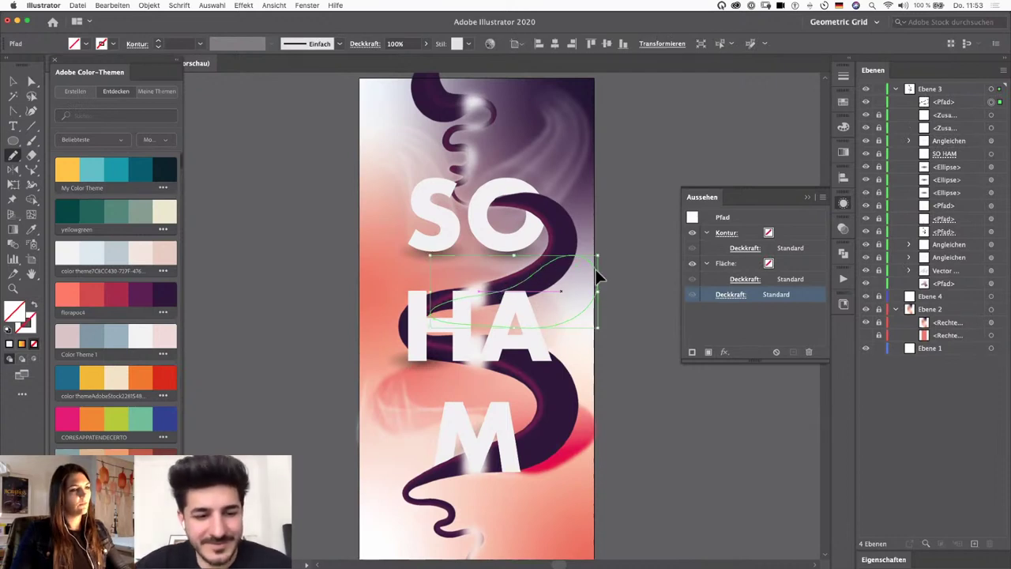
pyautogui.press('v')
# Step: Fill the teardrop with a freeform gradient based on the theme's dark purple and move it directly above the wavy path in Ebene 3
pyautogui.click(844, 151)
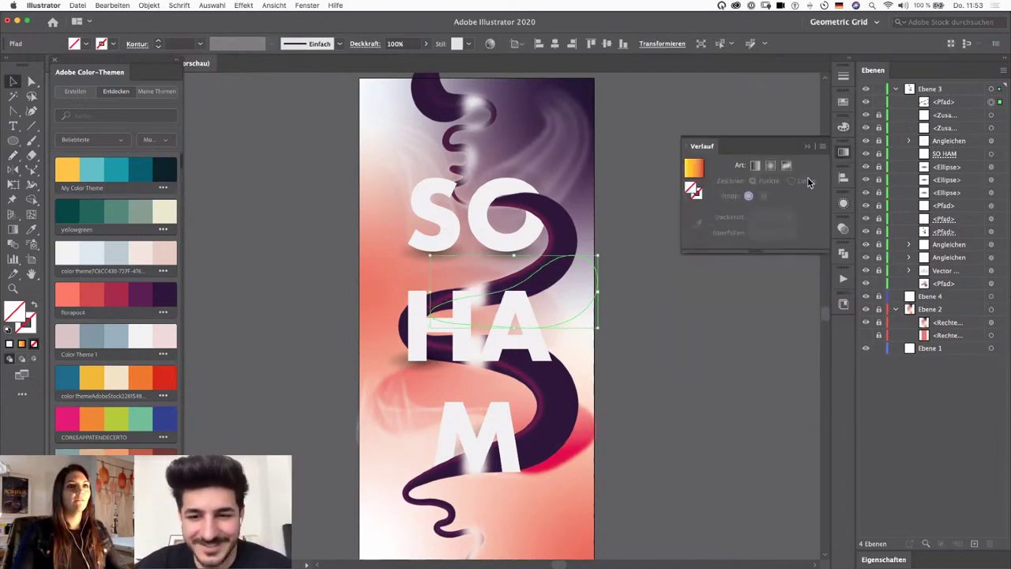
pyautogui.click(786, 166)
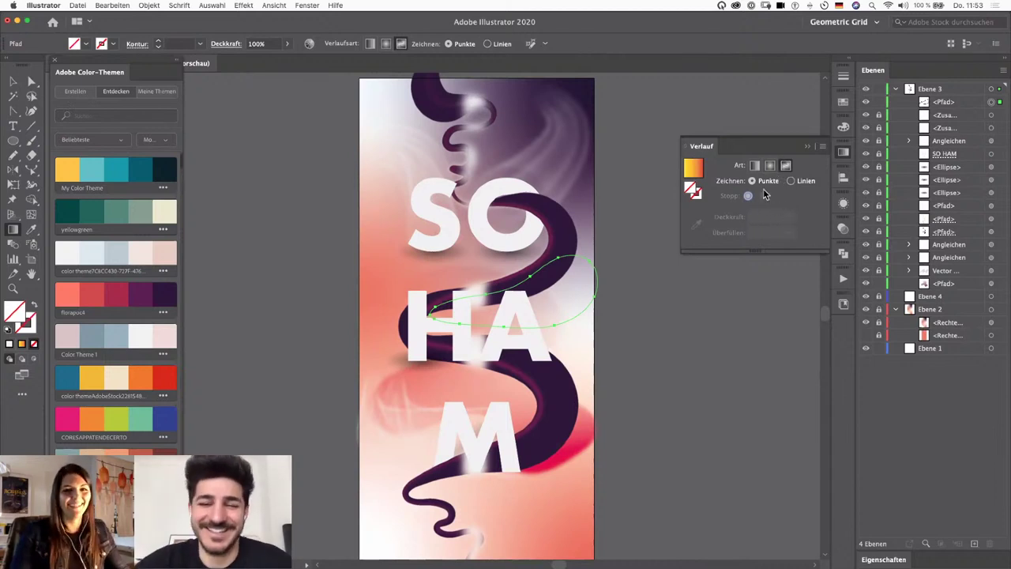
pyautogui.click(991, 103)
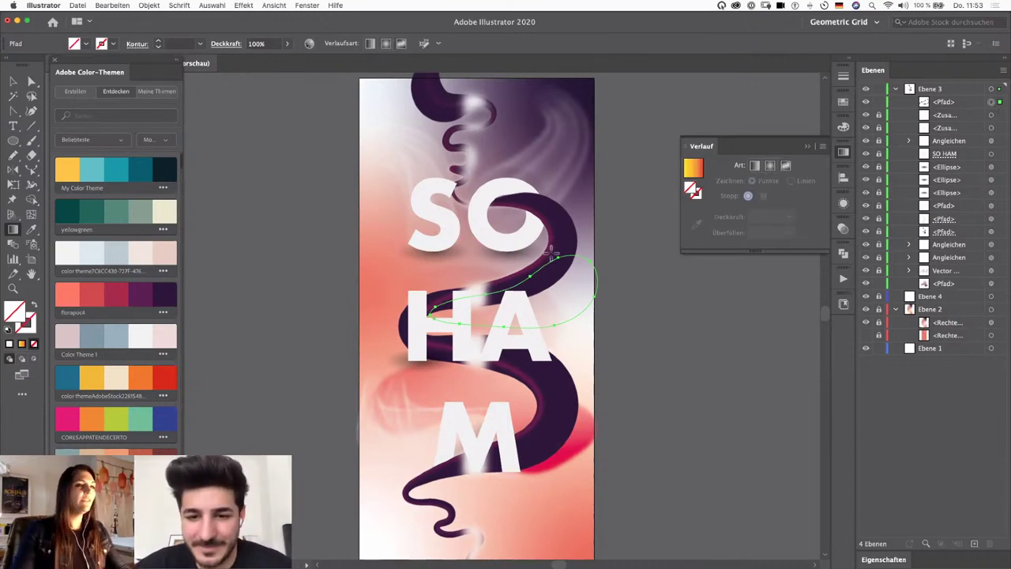
pyautogui.click(140, 295)
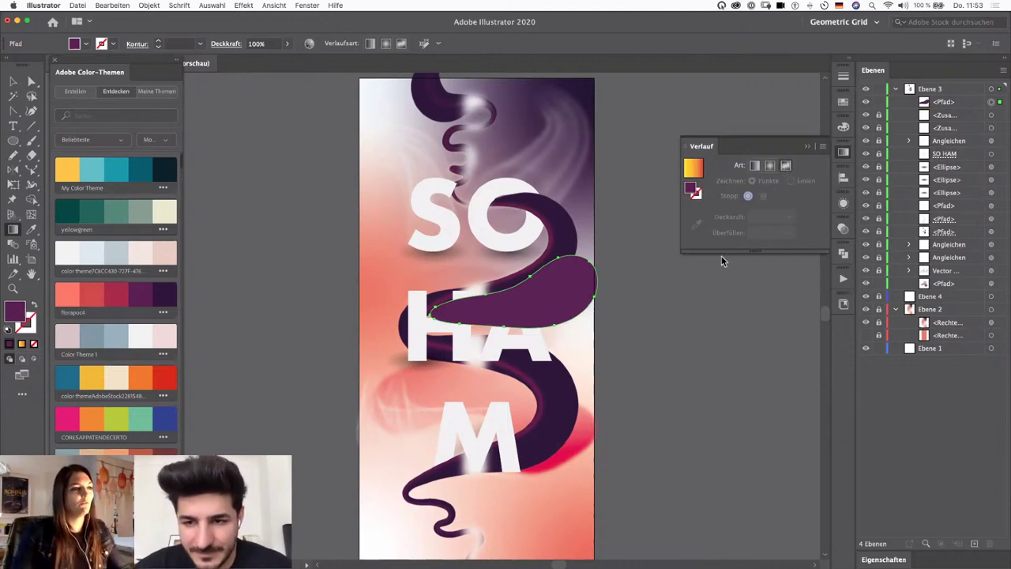
pyautogui.click(785, 165)
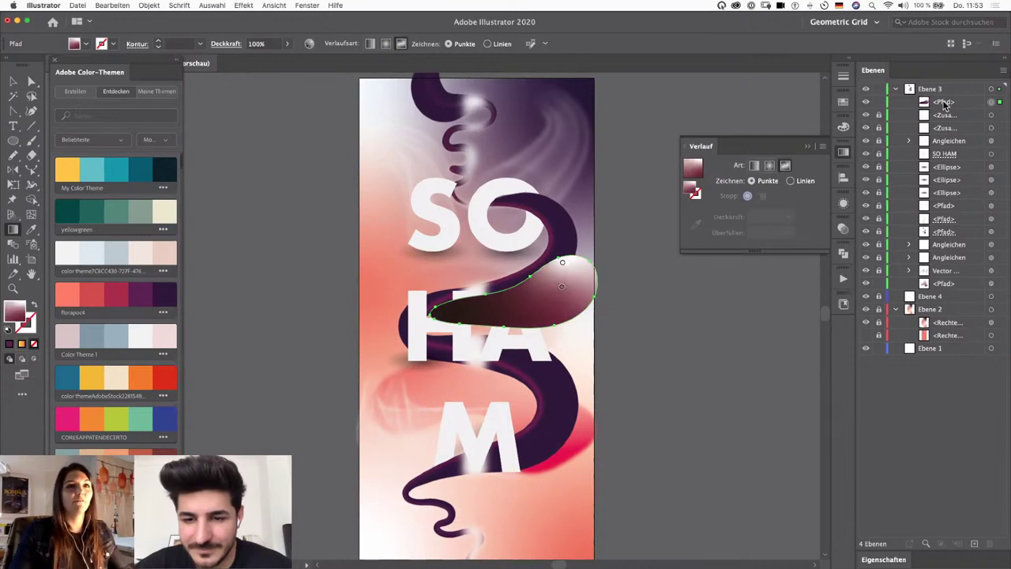
pyautogui.moveTo(946, 105); pyautogui.dragTo(946, 274)
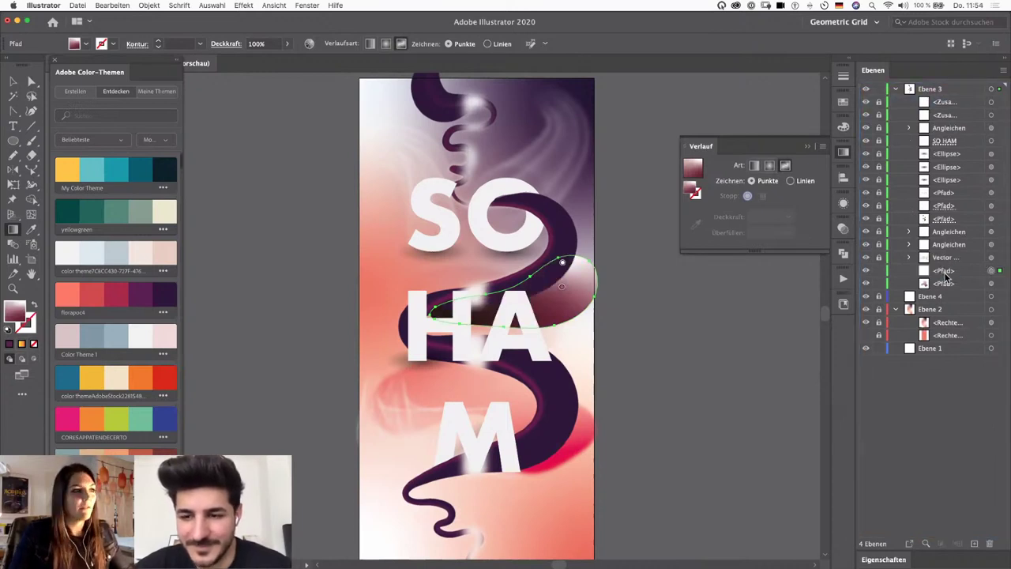
# Step: Try the blending modes Weiches Licht, Multiplizieren, Neg. multipl. and Farbig abwed. on the teardrop shape
pyautogui.click(844, 203)
pyautogui.click(730, 294)
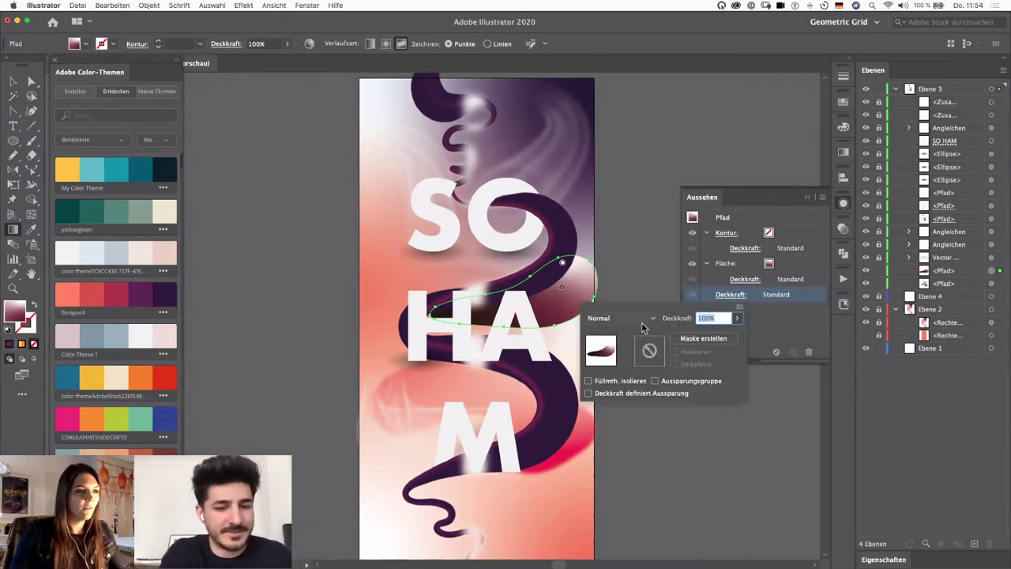
pyautogui.click(628, 318)
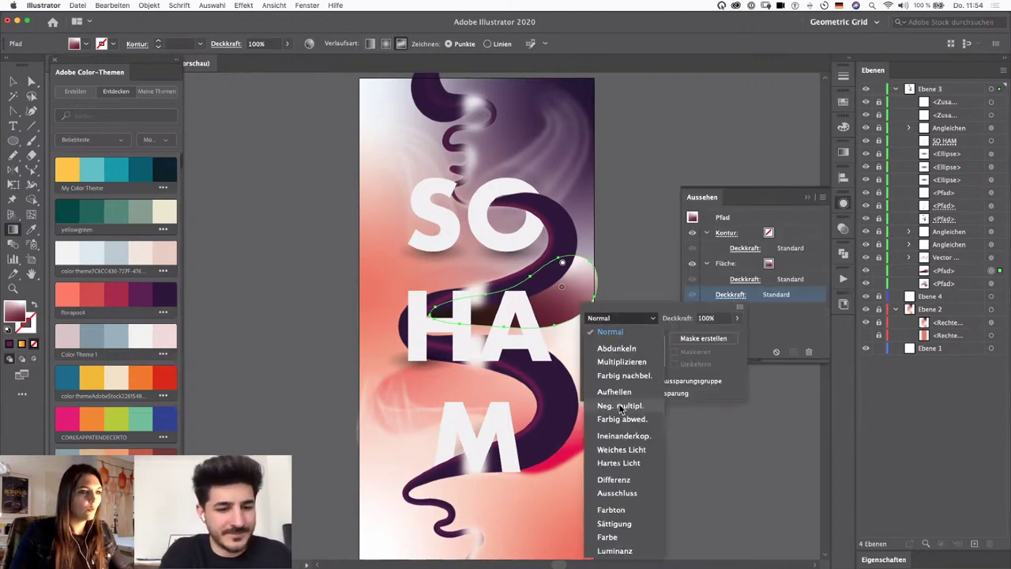
pyautogui.click(621, 449)
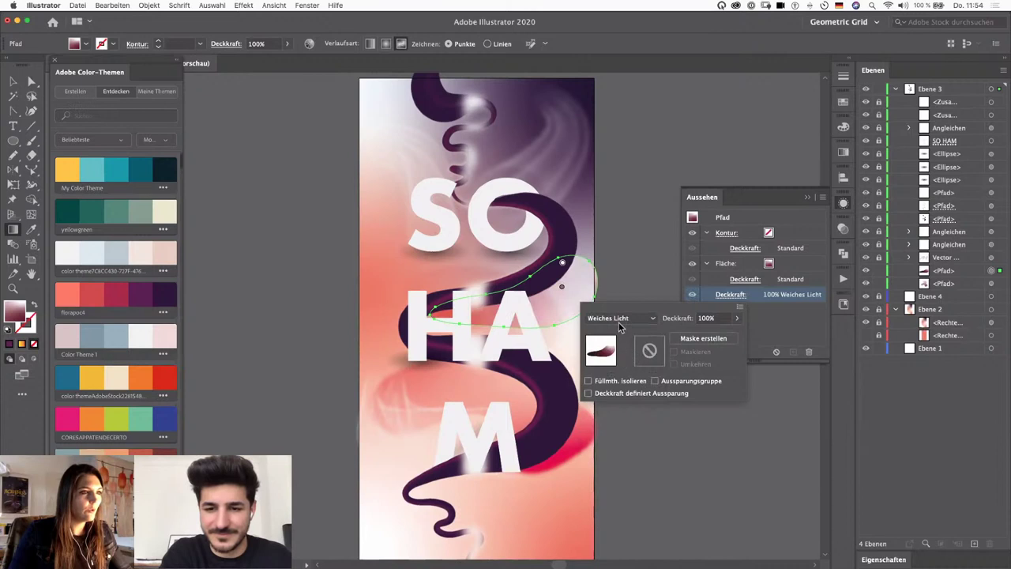
pyautogui.click(622, 319)
pyautogui.click(624, 361)
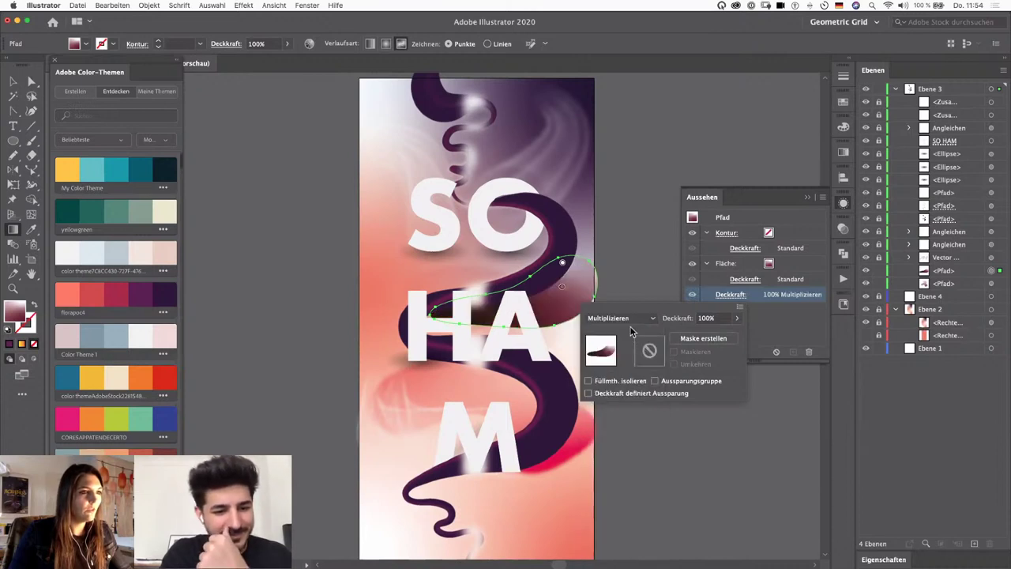
pyautogui.click(626, 323)
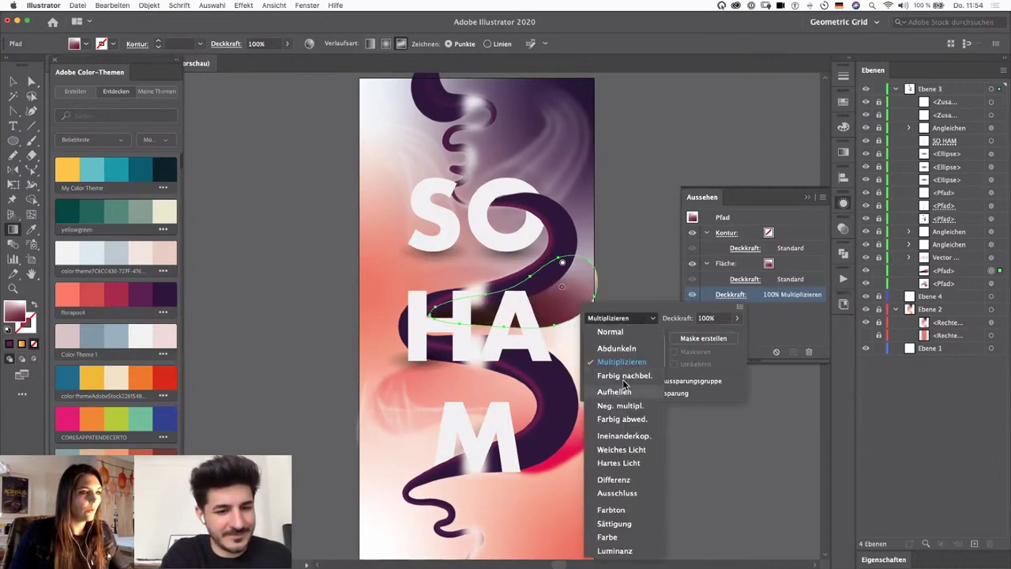
pyautogui.click(624, 389)
pyautogui.click(624, 322)
pyautogui.click(620, 405)
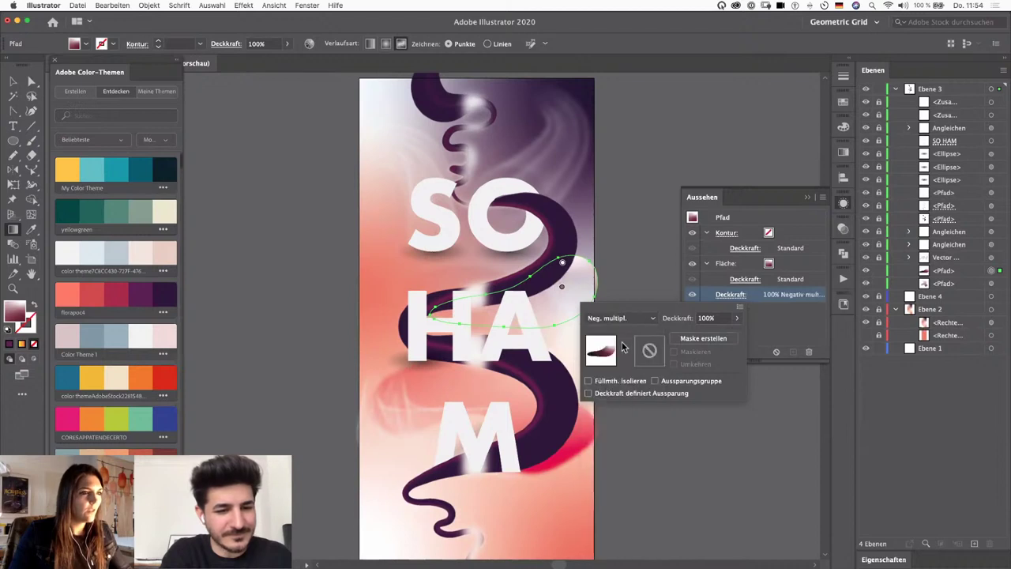
pyautogui.click(624, 318)
pyautogui.click(622, 419)
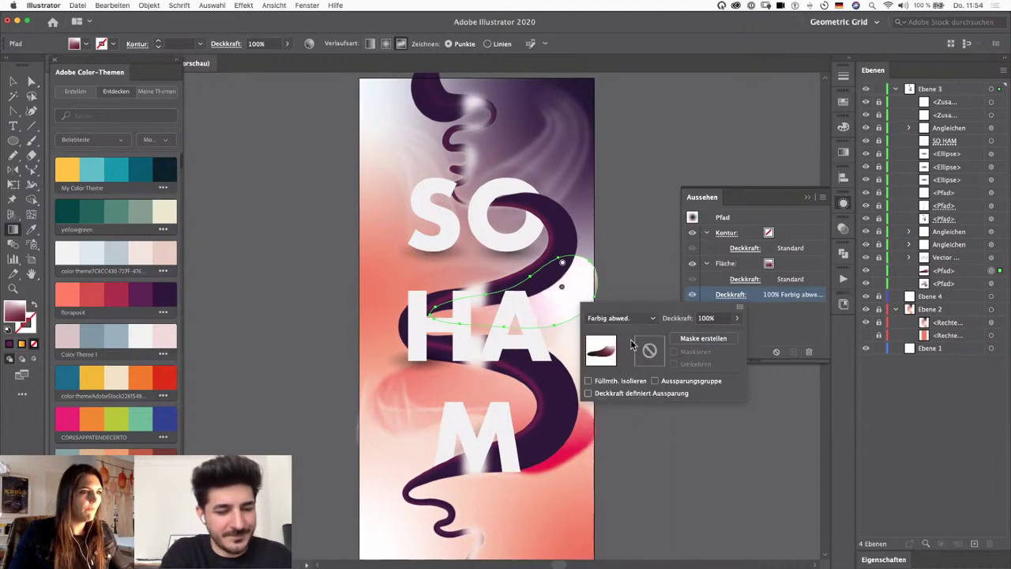
# Step: Set the teardrop shape's blending mode to Ineinanderkop. (Overlay) at 100% opacity
pyautogui.click(624, 317)
pyautogui.click(621, 438)
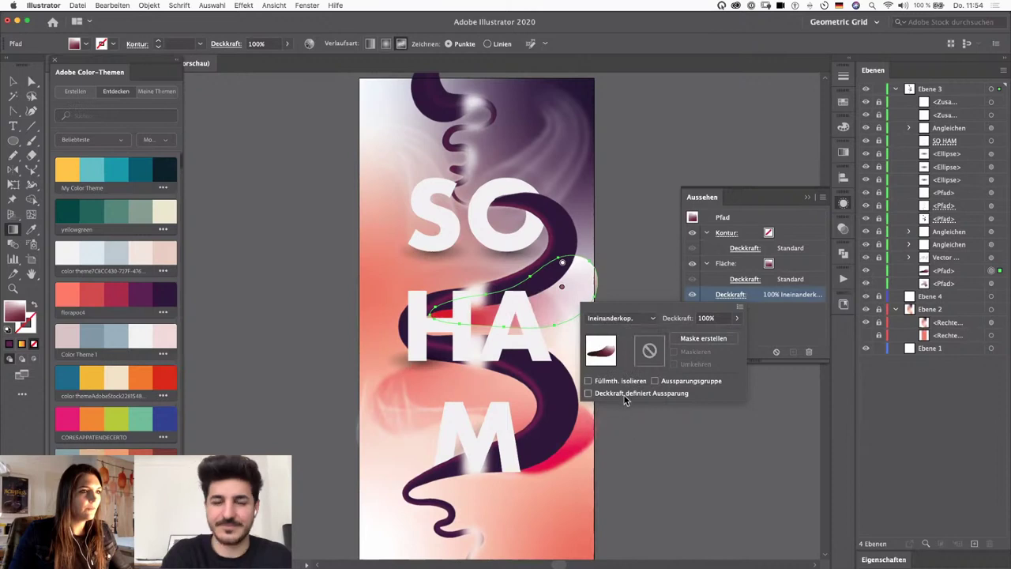
pyautogui.click(793, 333)
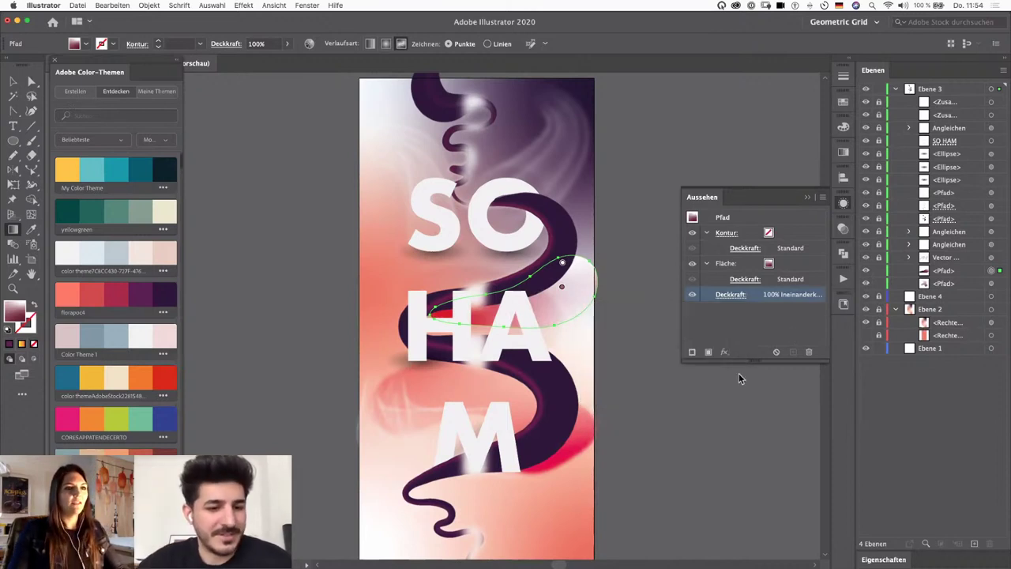
# Step: Apply a Gaußscher Weichzeichner (Gaussian Blur) with a radius of about 52 pixels to the teardrop shape
pyautogui.click(724, 352)
pyautogui.moveTo(813, 549)
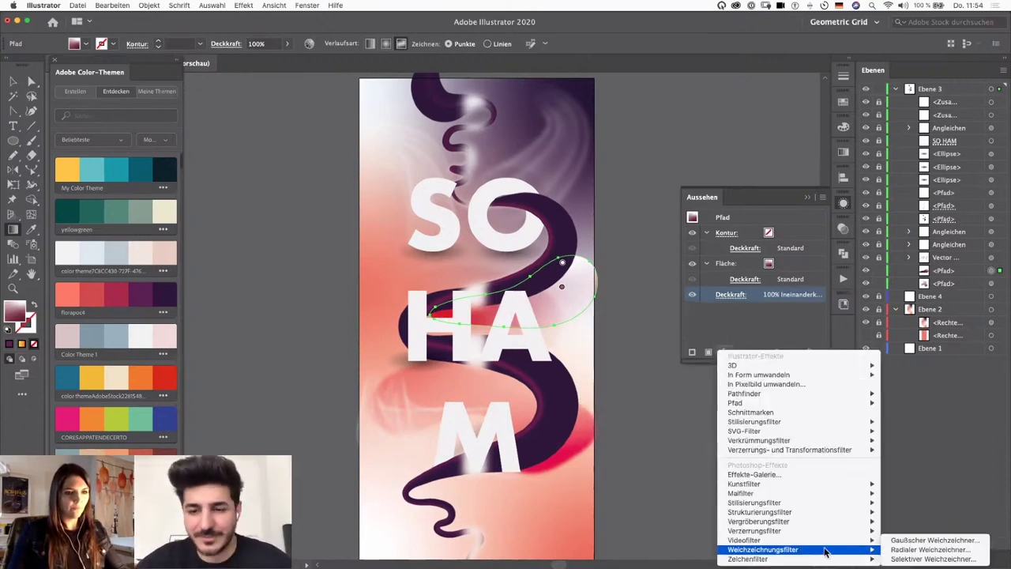
pyautogui.click(905, 541)
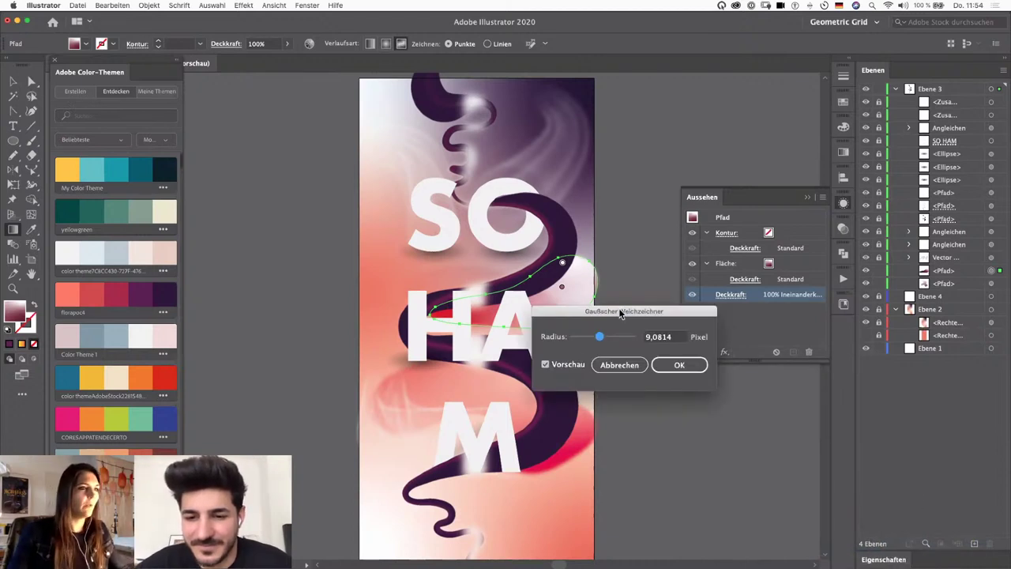
pyautogui.moveTo(620, 315); pyautogui.dragTo(696, 318)
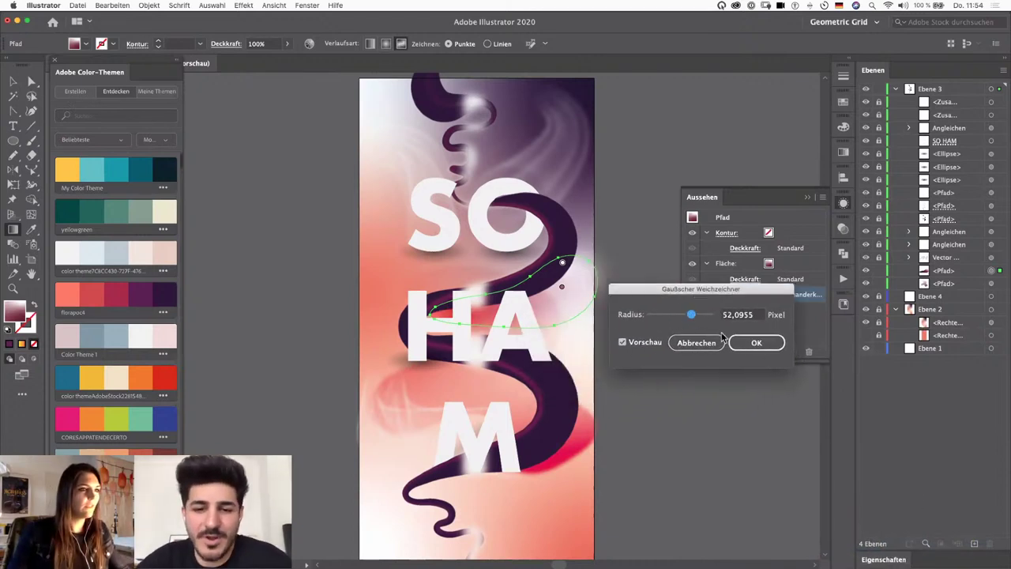
pyautogui.click(755, 342)
pyautogui.click(629, 399)
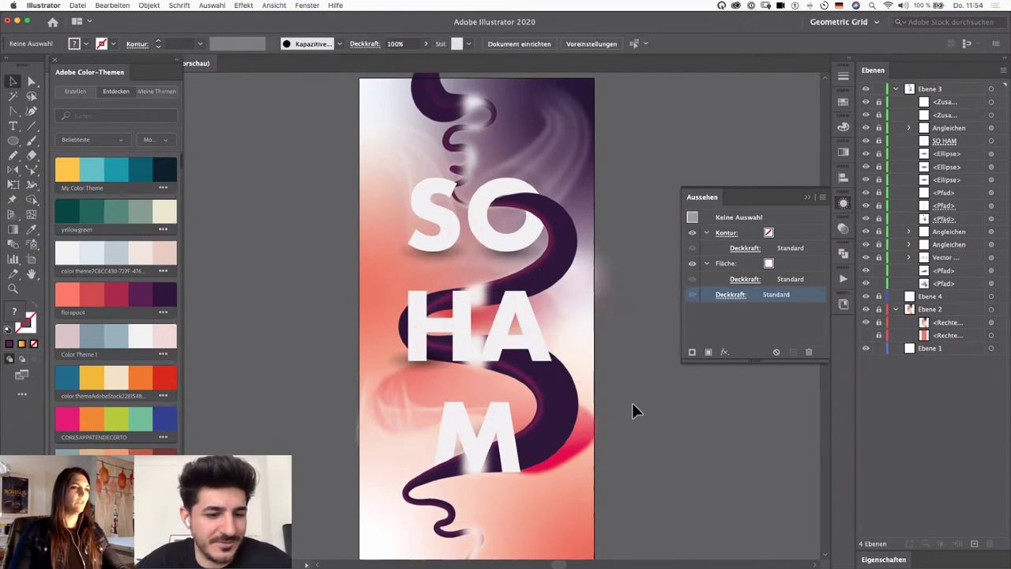
# Step: Scale the blurred teardrop down slightly and position it behind the A, just inside the poster's right edge
pyautogui.click(945, 270)
pyautogui.click(991, 270)
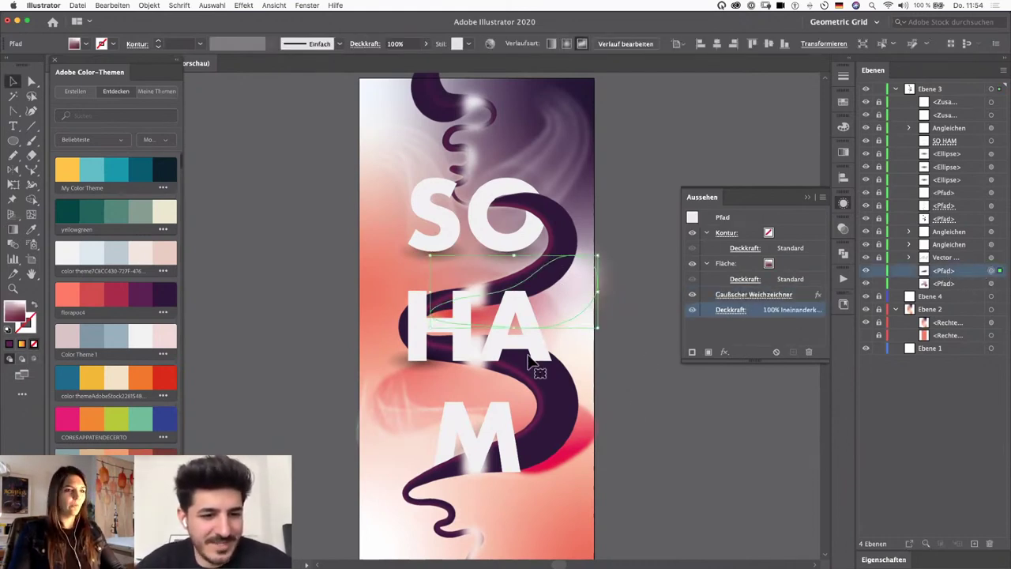
pyautogui.moveTo(529, 357); pyautogui.dragTo(556, 294)
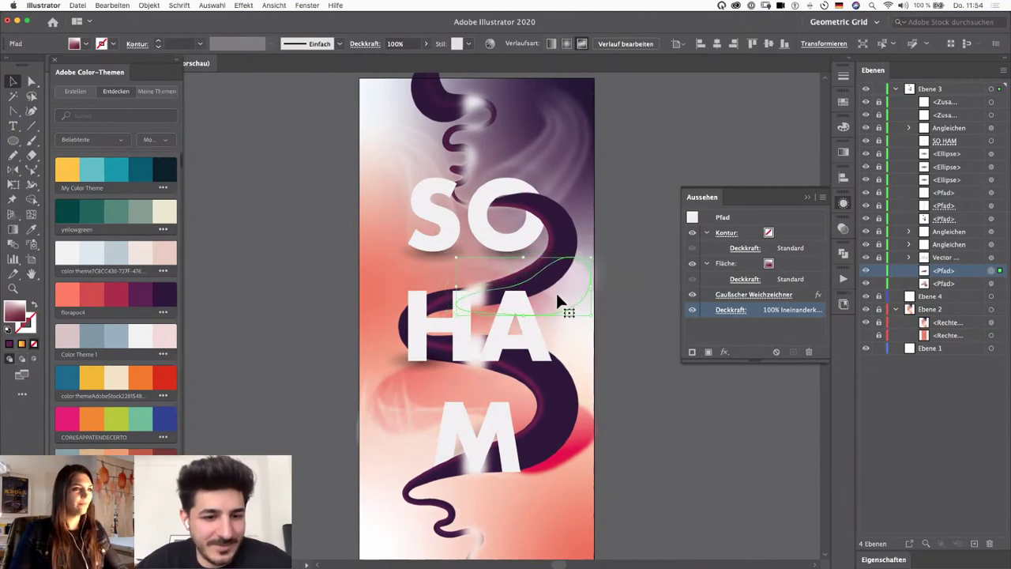
pyautogui.click(647, 326)
pyautogui.press('super+minus')
pyautogui.press('super+plus')
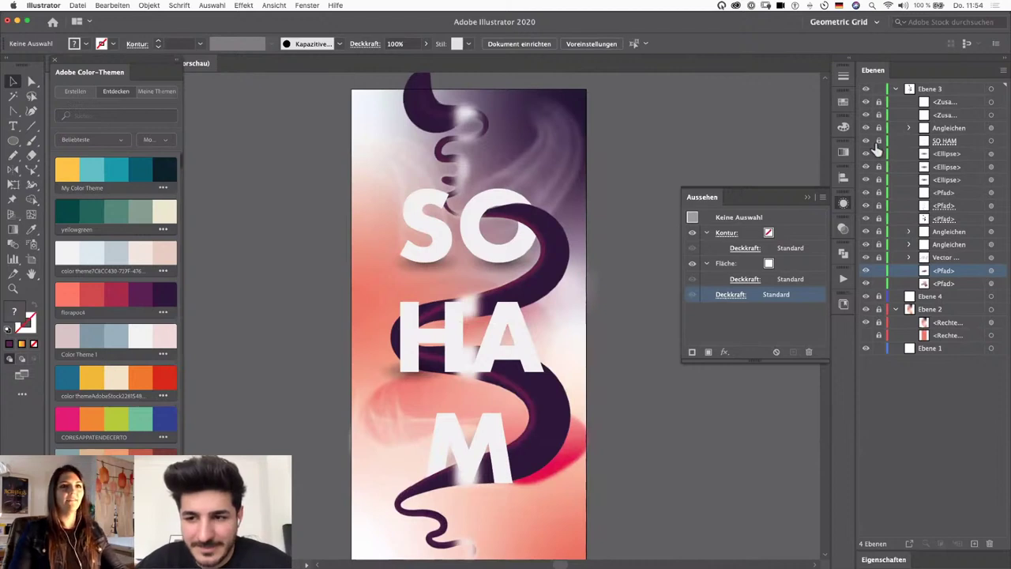
# Step: Try replacing the SO HAM lettering with the text CAN, and undo the replacement
pyautogui.click(991, 141)
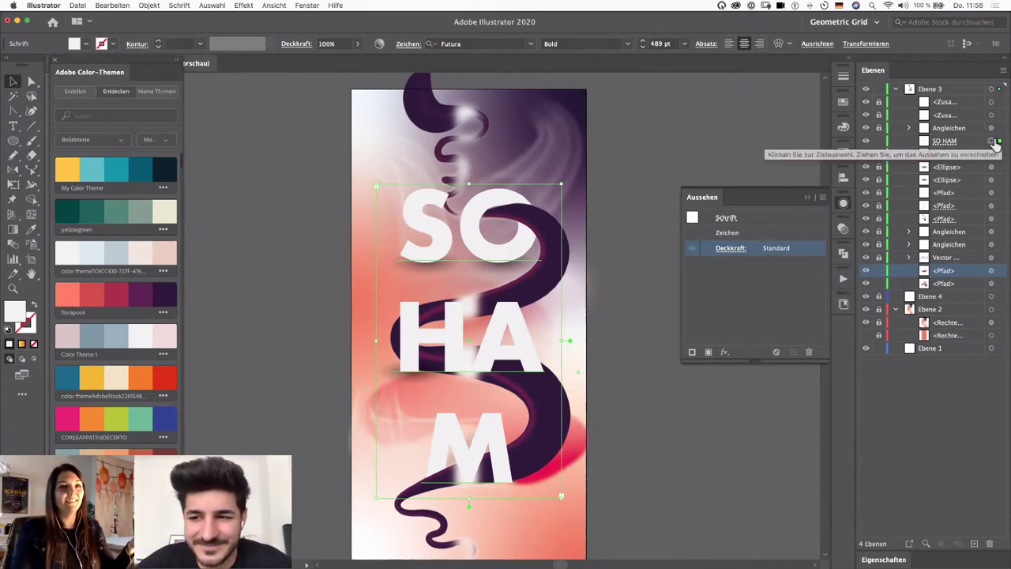
pyautogui.doubleClick(725, 234)
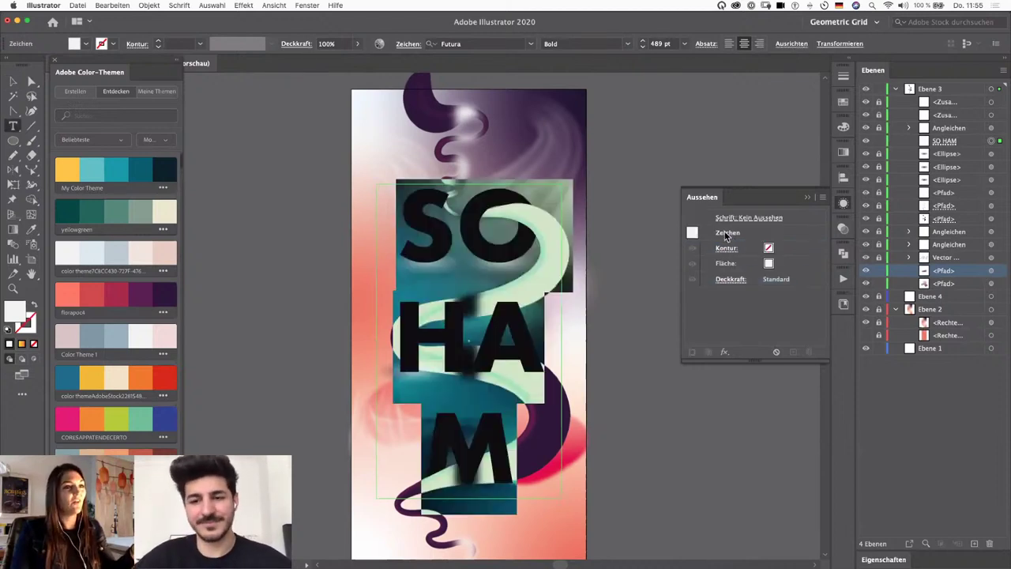
pyautogui.write('CAN')
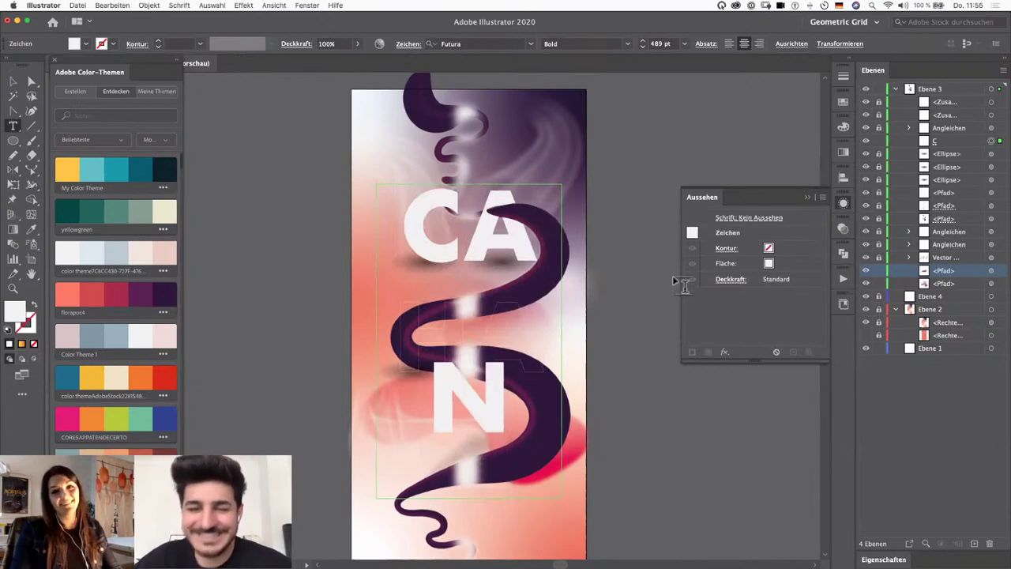
pyautogui.press('Escape')
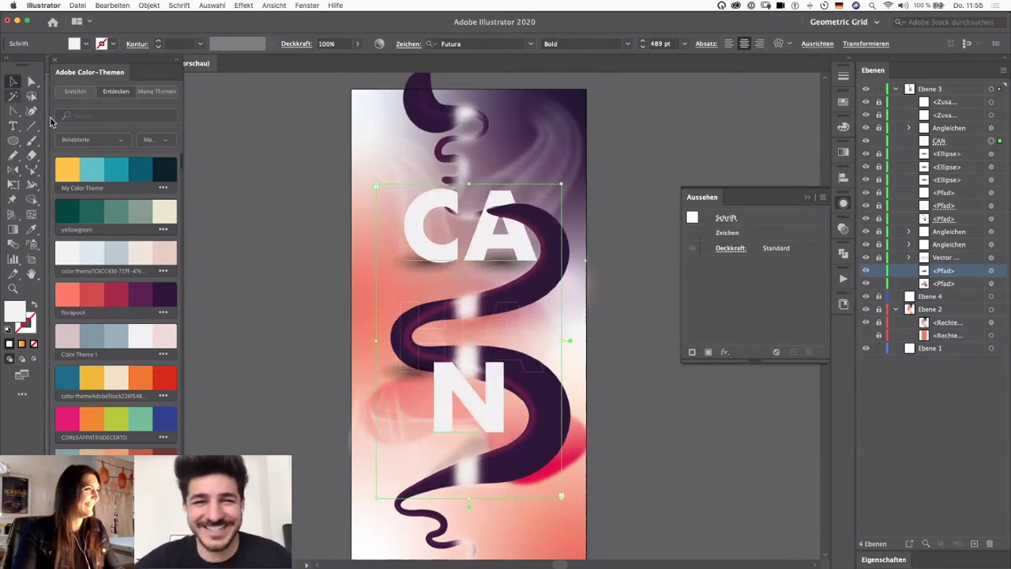
pyautogui.press('super+z')
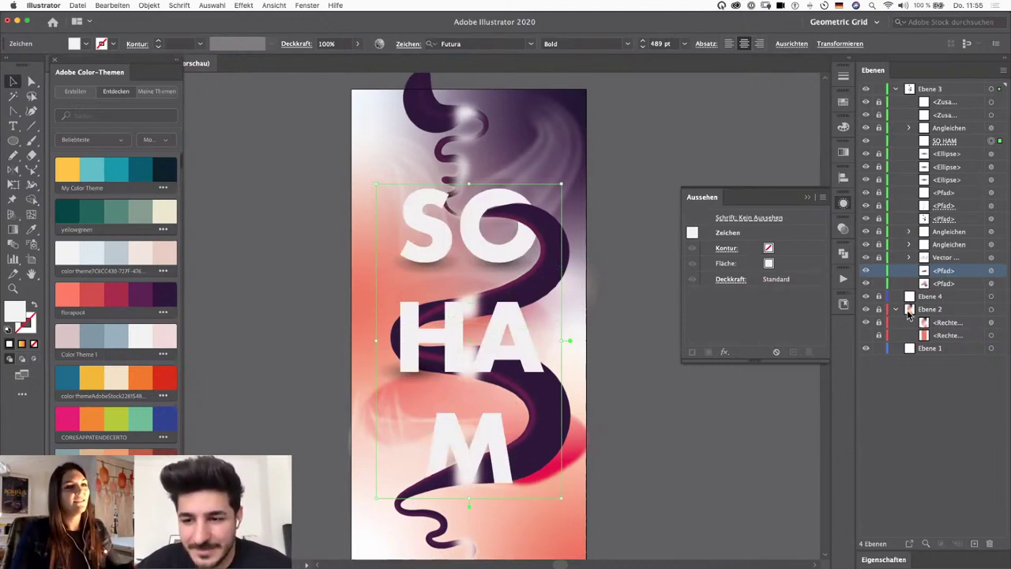
pyautogui.click(991, 140)
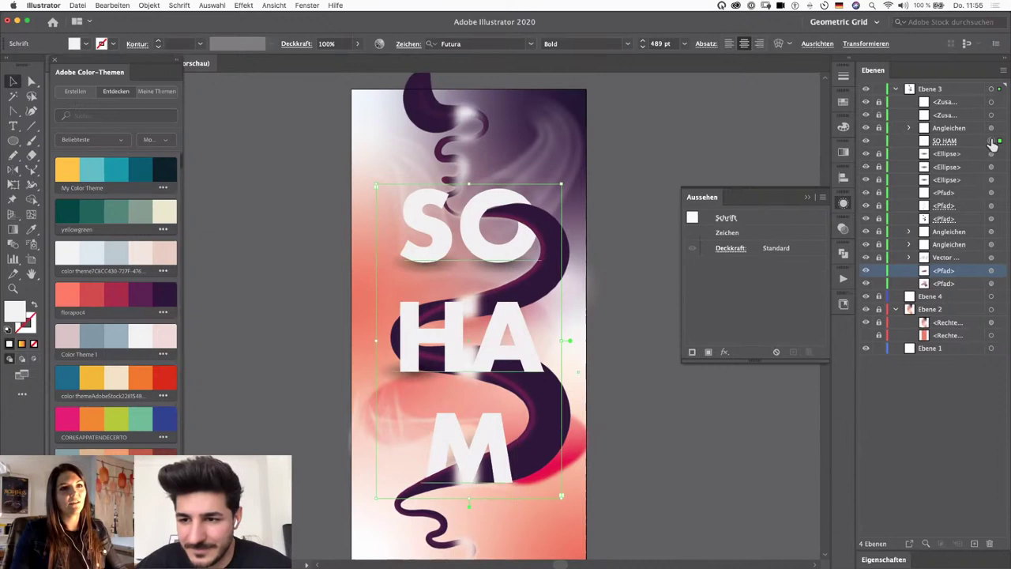
pyautogui.click(640, 364)
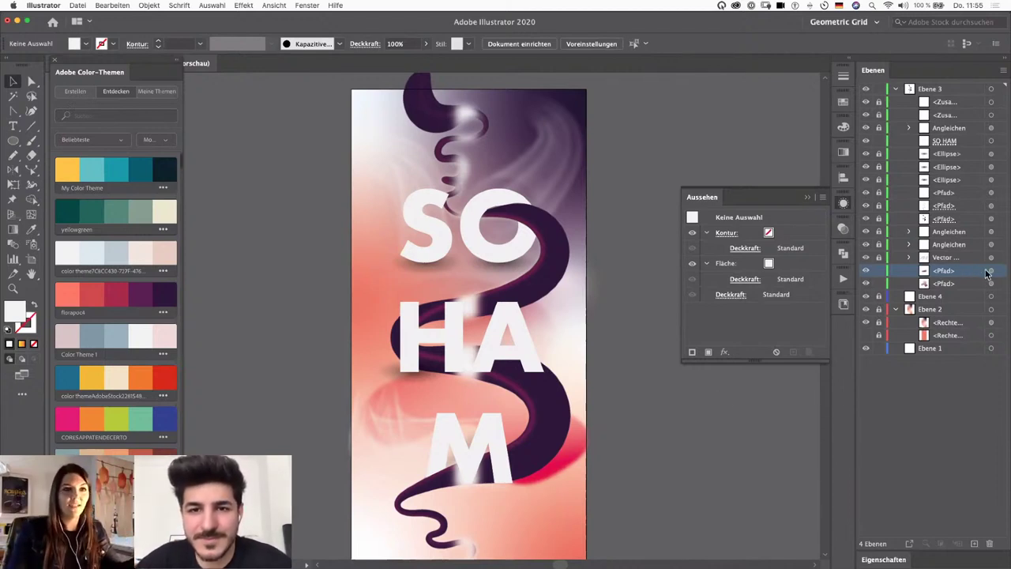
pyautogui.click(990, 141)
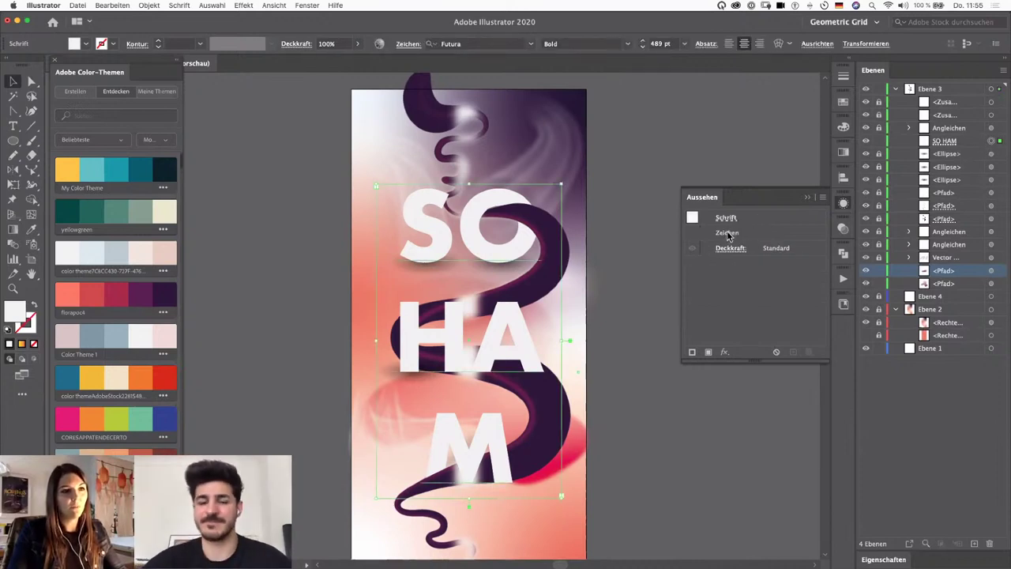
pyautogui.doubleClick(727, 233)
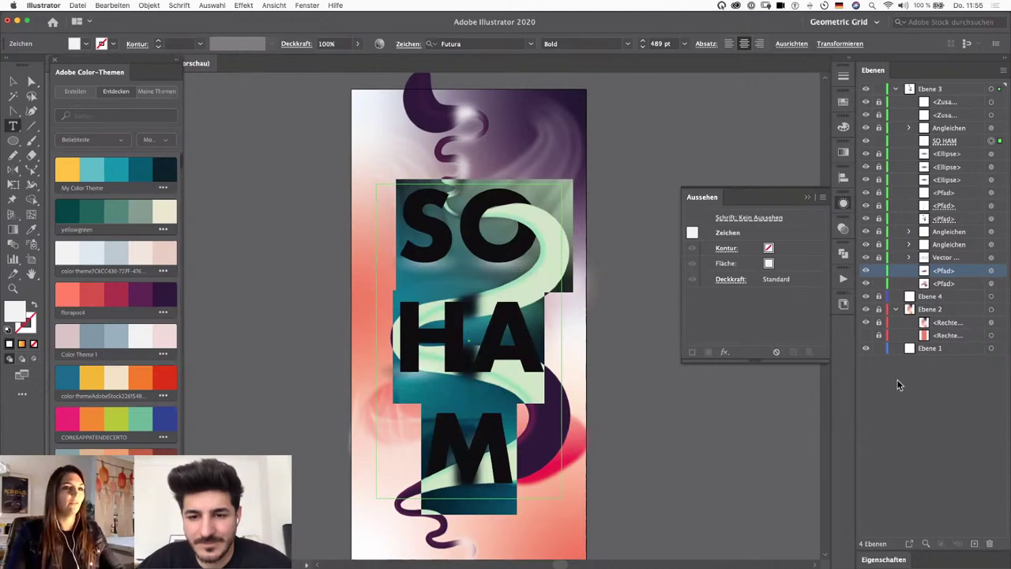
pyautogui.click(862, 394)
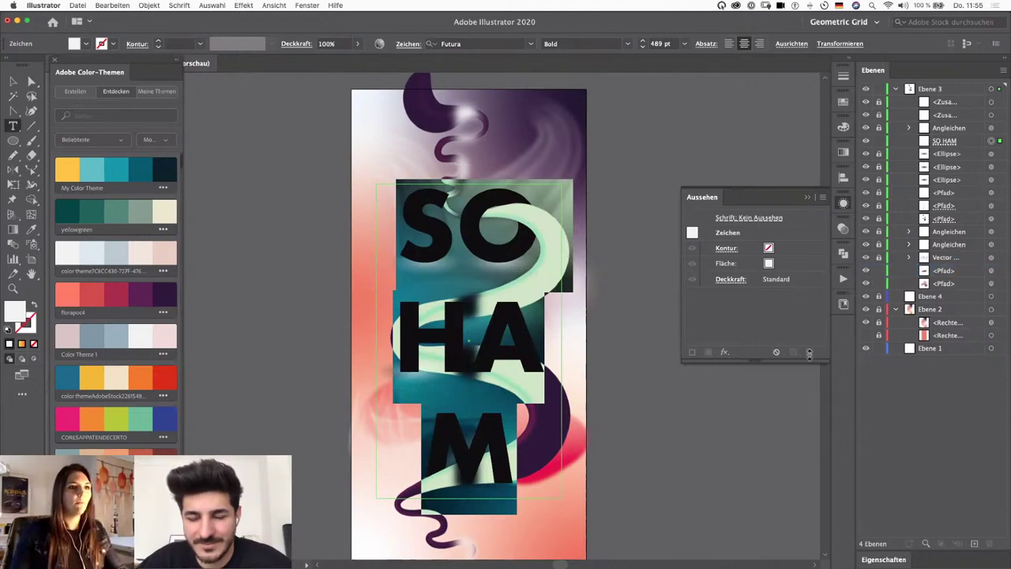
pyautogui.press('super+h')
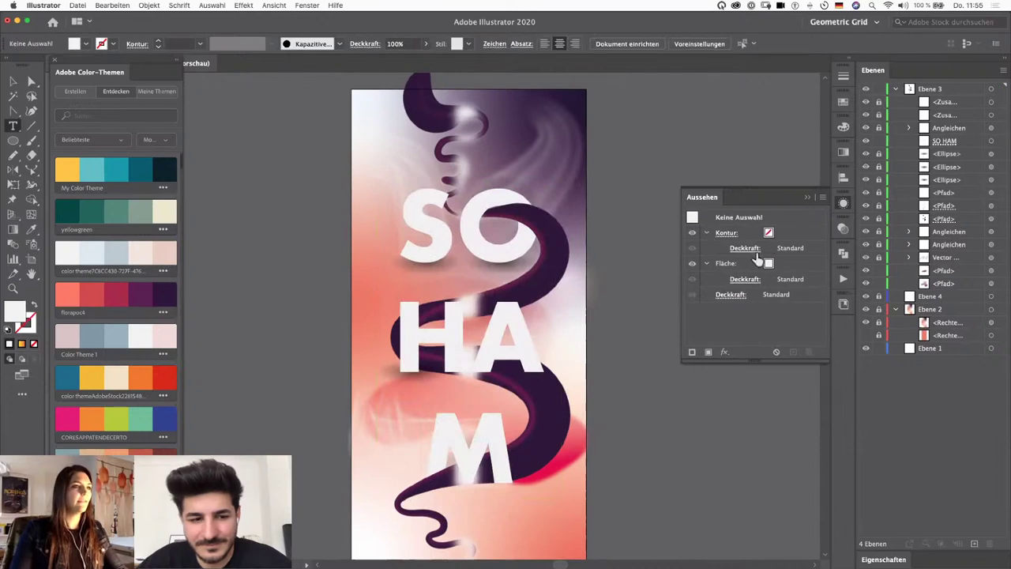
# Step: Try the coral, crimson, plum, red and dark purple colours of the florapack theme as fill for the SO HAM lettering
pyautogui.click(992, 141)
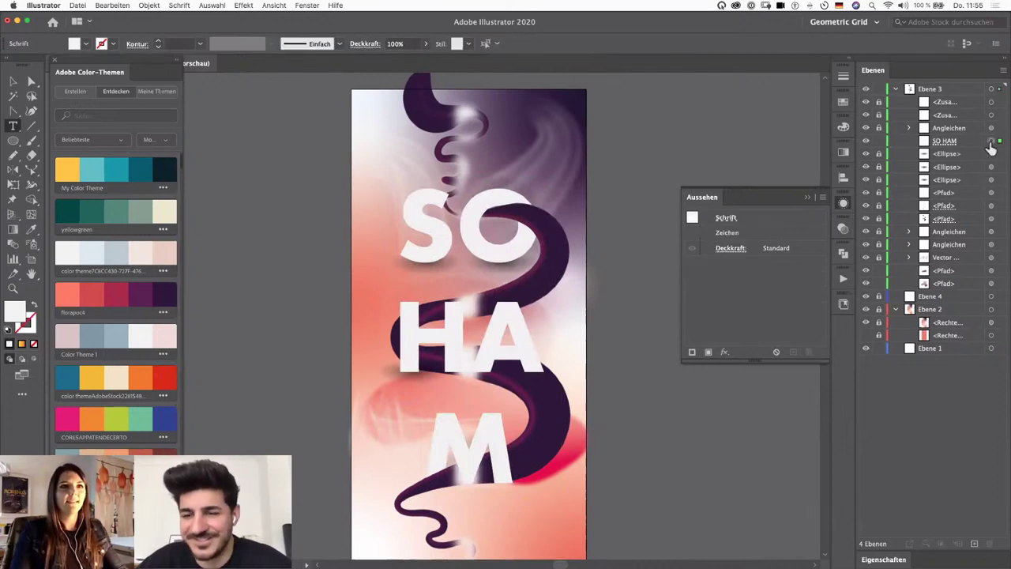
pyautogui.click(66, 296)
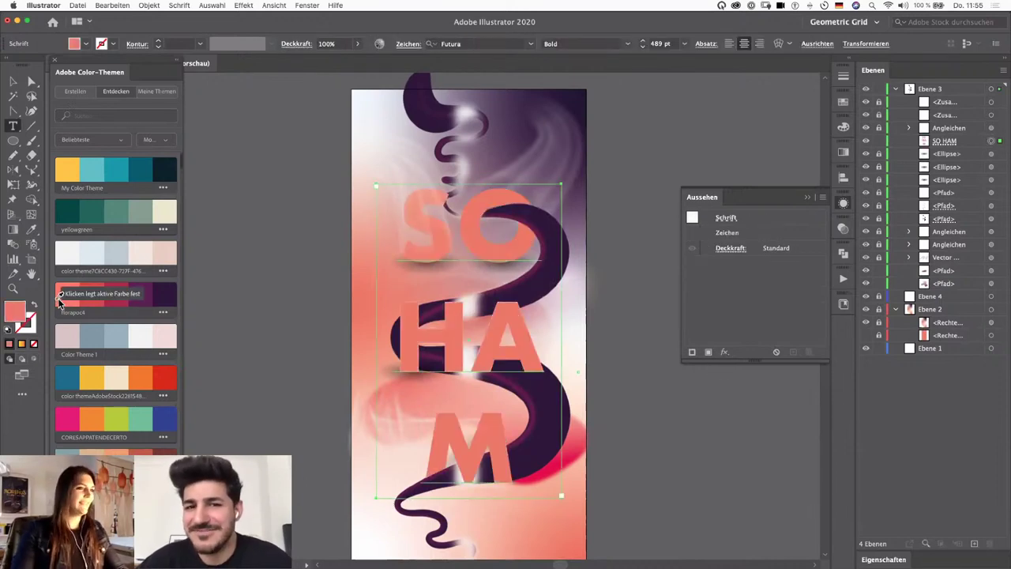
pyautogui.click(116, 299)
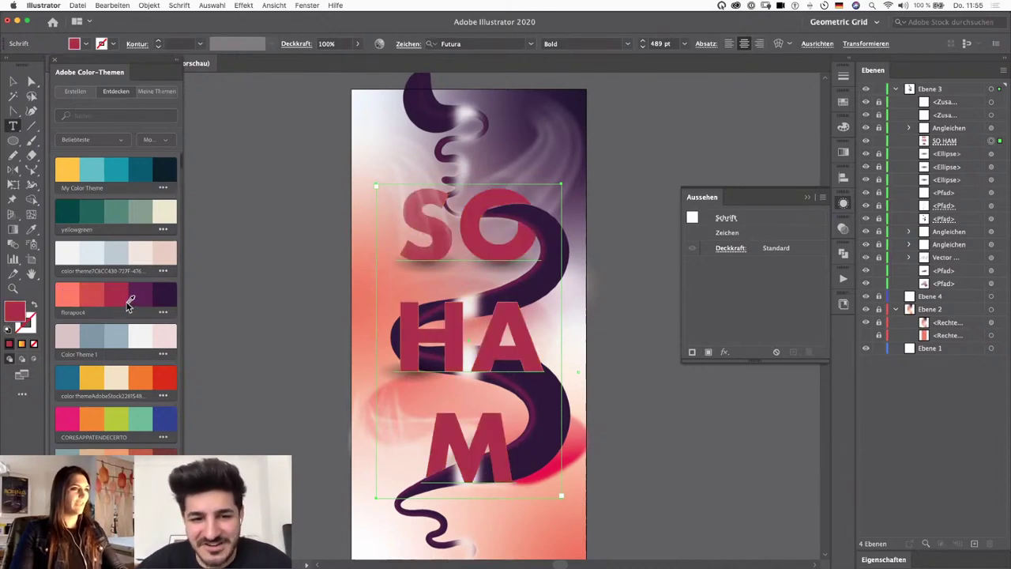
pyautogui.click(144, 286)
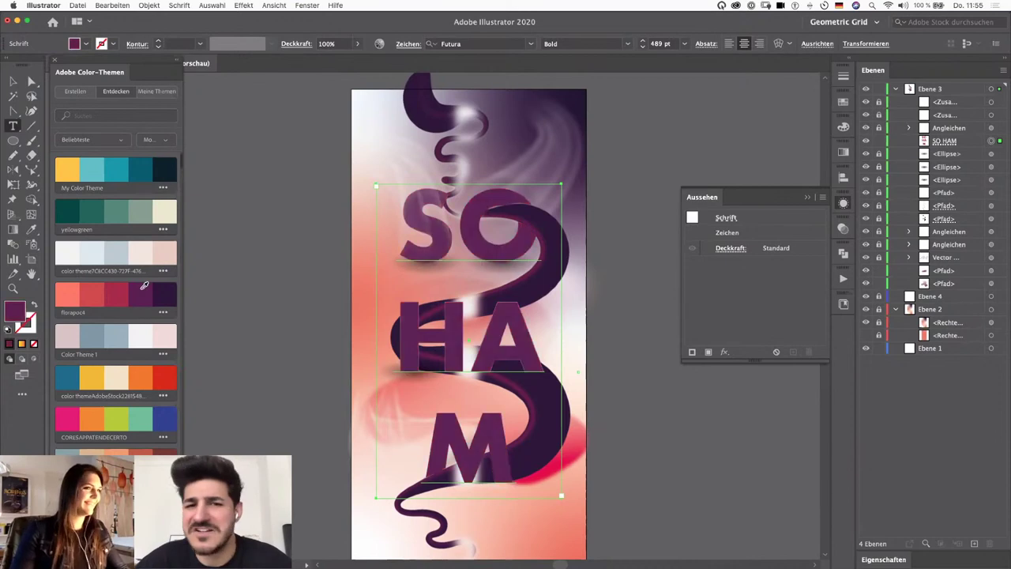
pyautogui.click(101, 297)
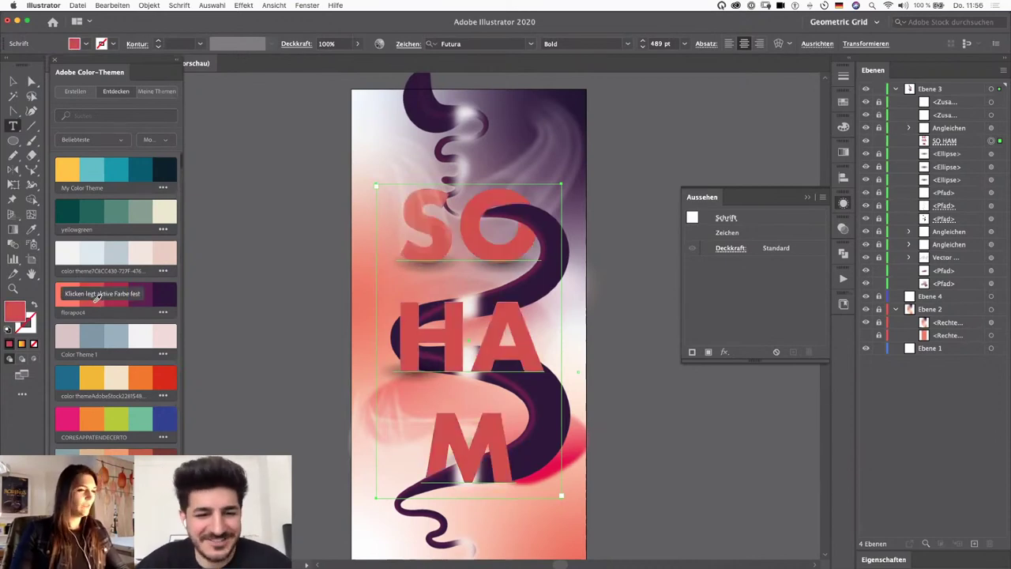
pyautogui.click(165, 296)
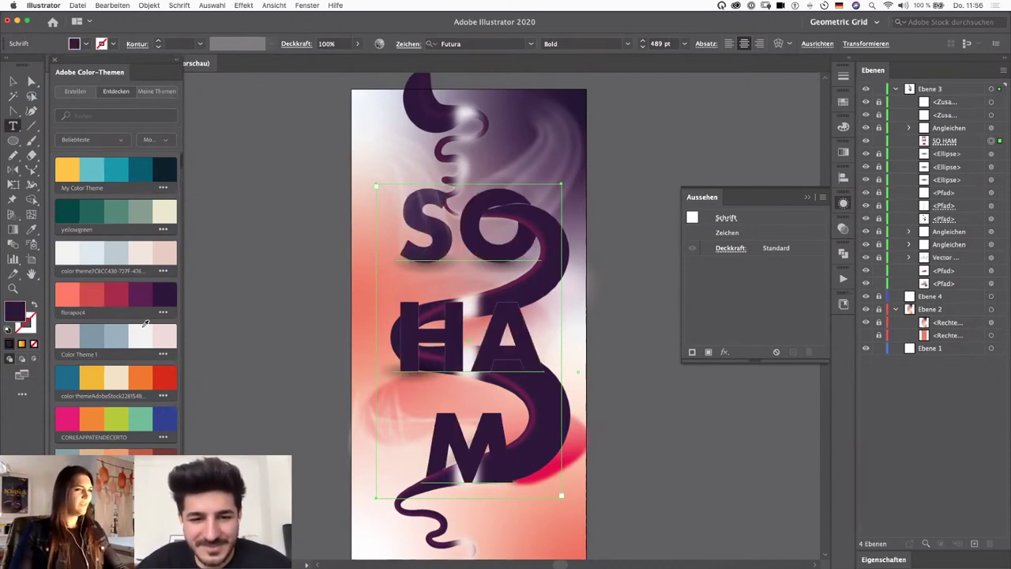
# Step: Fill the SO HAM lettering with the paler of the two blush tones from the light blue and pink colour theme
pyautogui.click(140, 252)
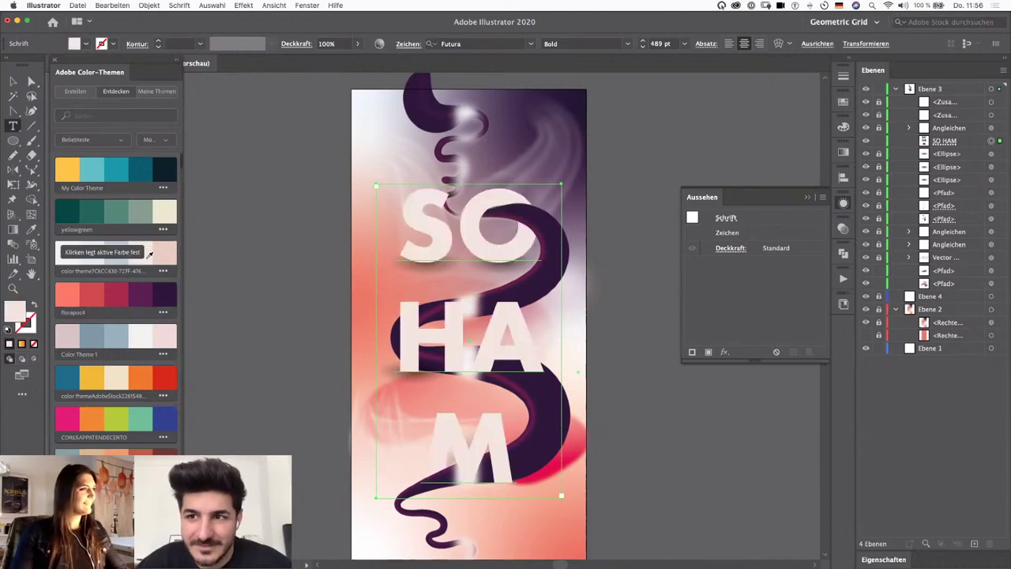
pyautogui.click(167, 252)
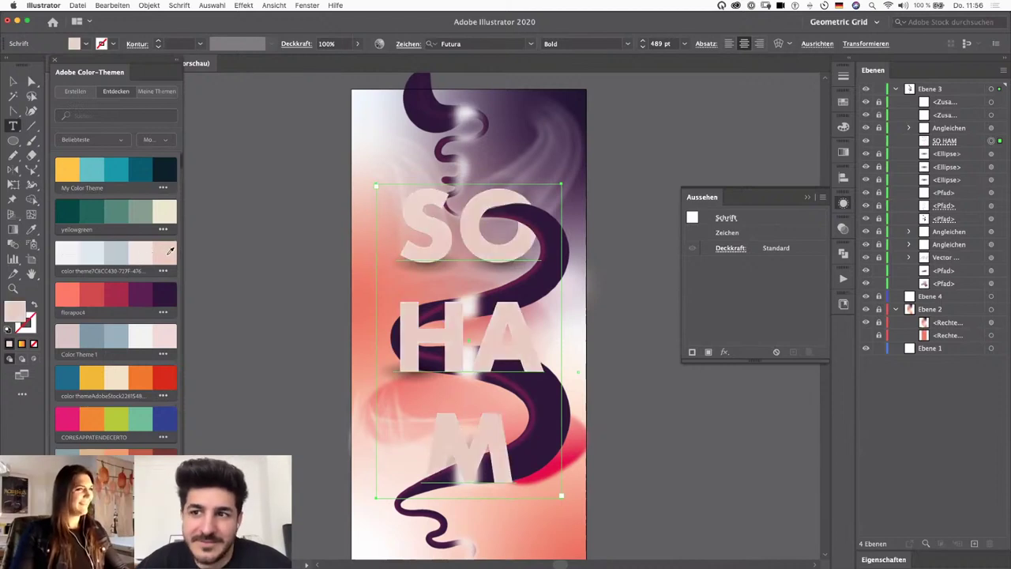
pyautogui.click(144, 257)
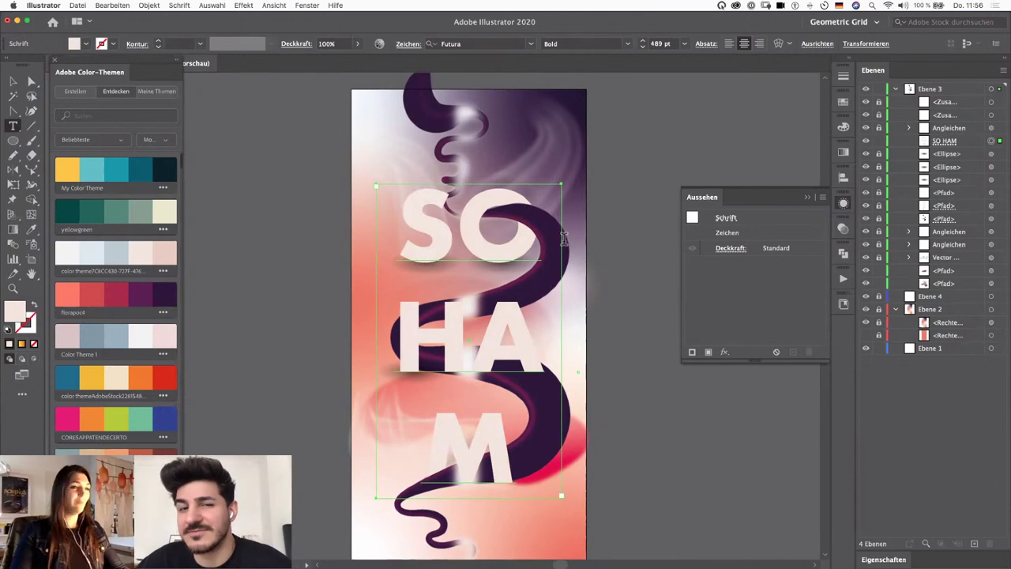
pyautogui.press('v')
pyautogui.click(629, 305)
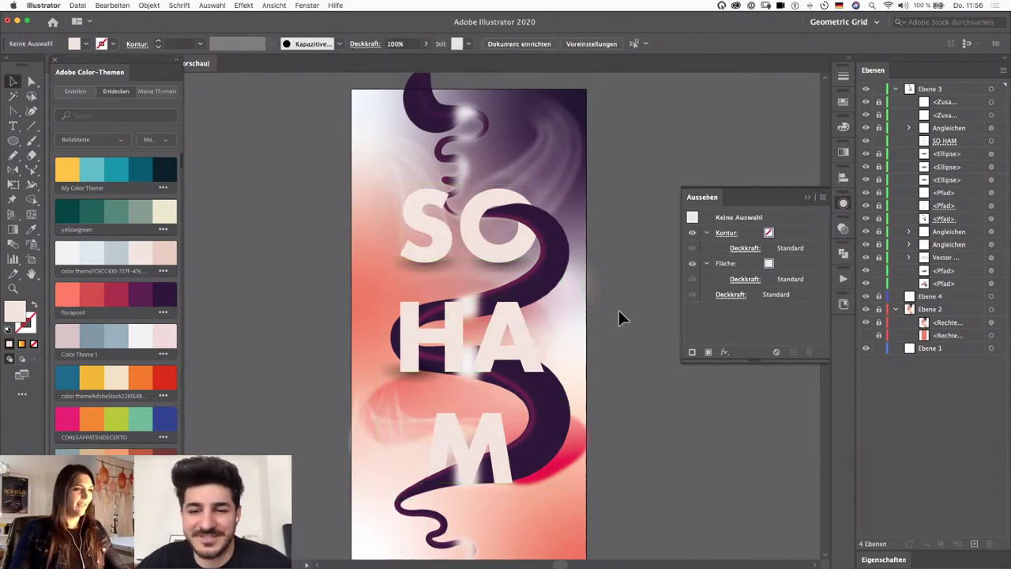
# Step: Duplicate the SO HAM text in place and stack the copy directly above the hidden, locked original in Ebene 3
pyautogui.click(991, 140)
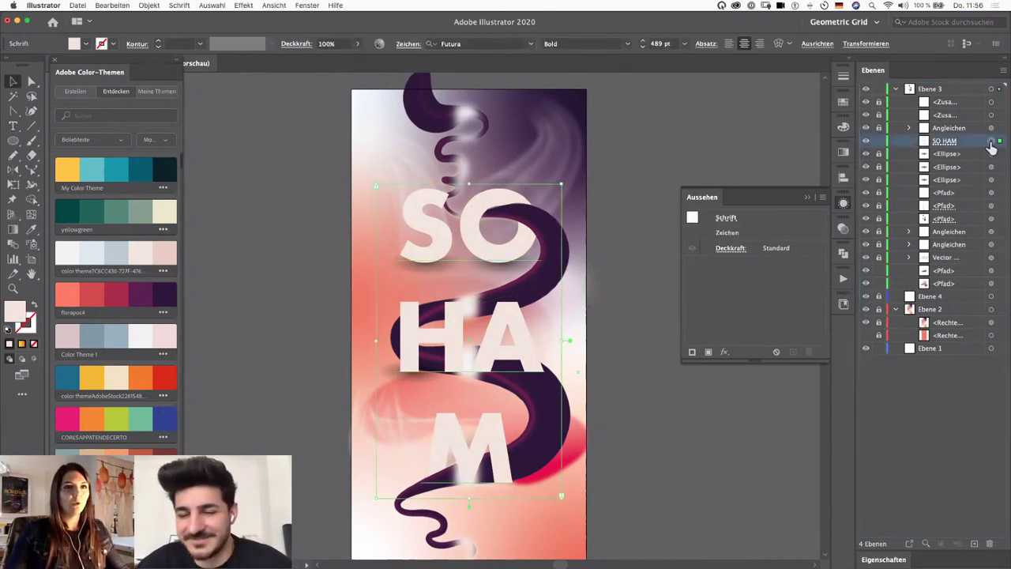
pyautogui.press('super+c')
pyautogui.press('super+f')
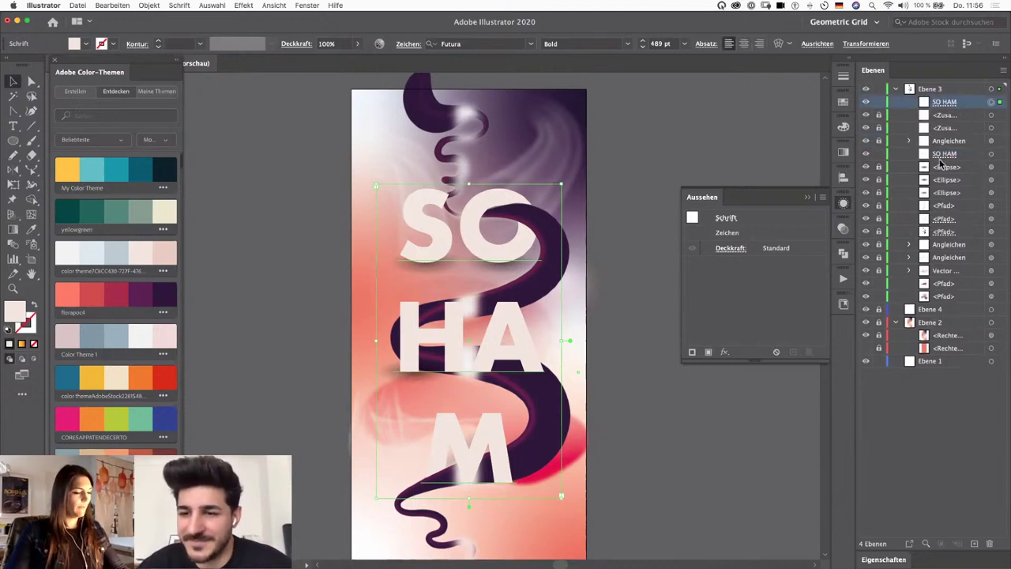
pyautogui.click(866, 154)
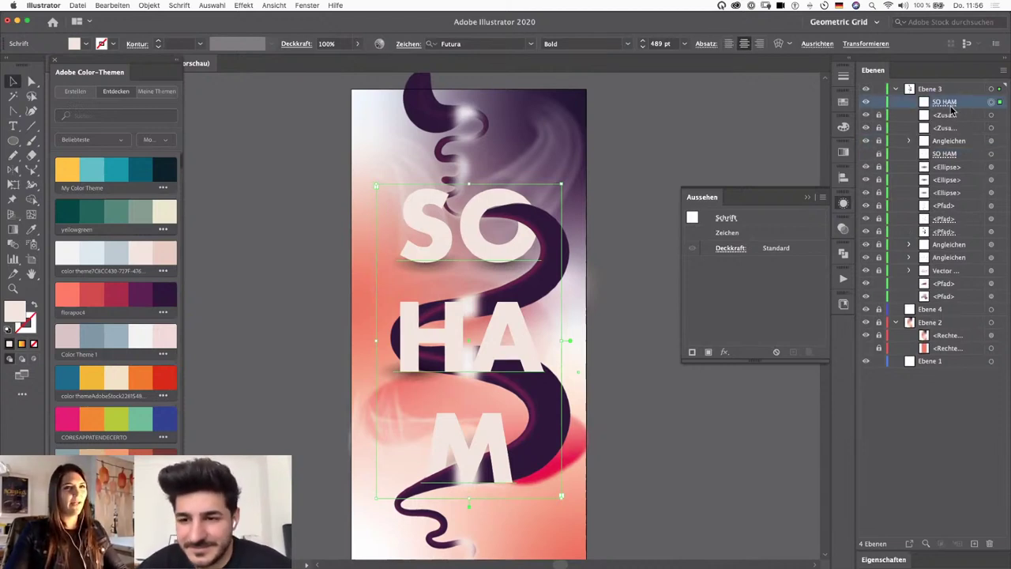
pyautogui.moveTo(959, 103); pyautogui.dragTo(954, 150)
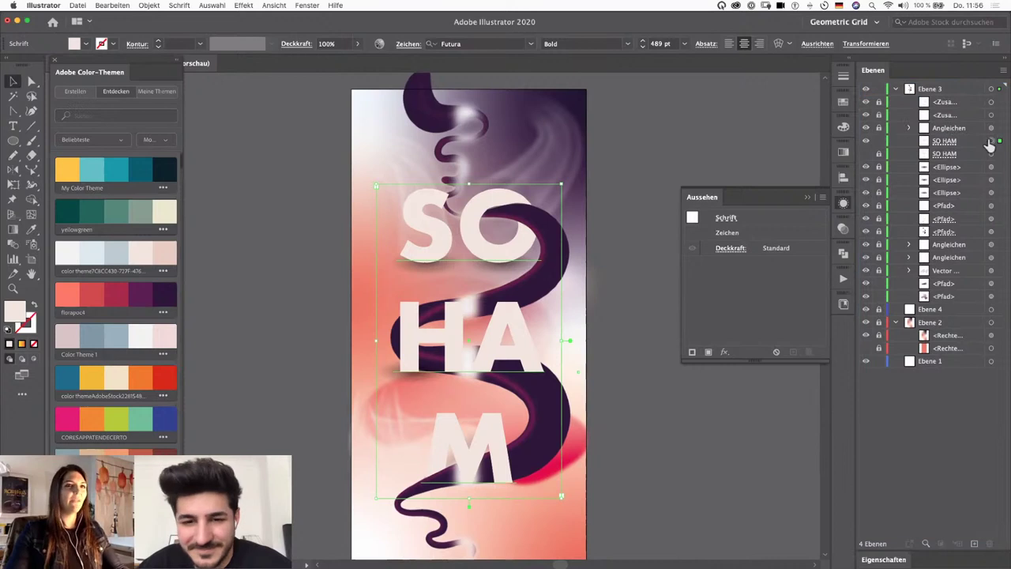
# Step: Expand (Umwandeln) the copied SO HAM text into letter shapes, with Objekt and Fläche enabled
pyautogui.click(149, 5)
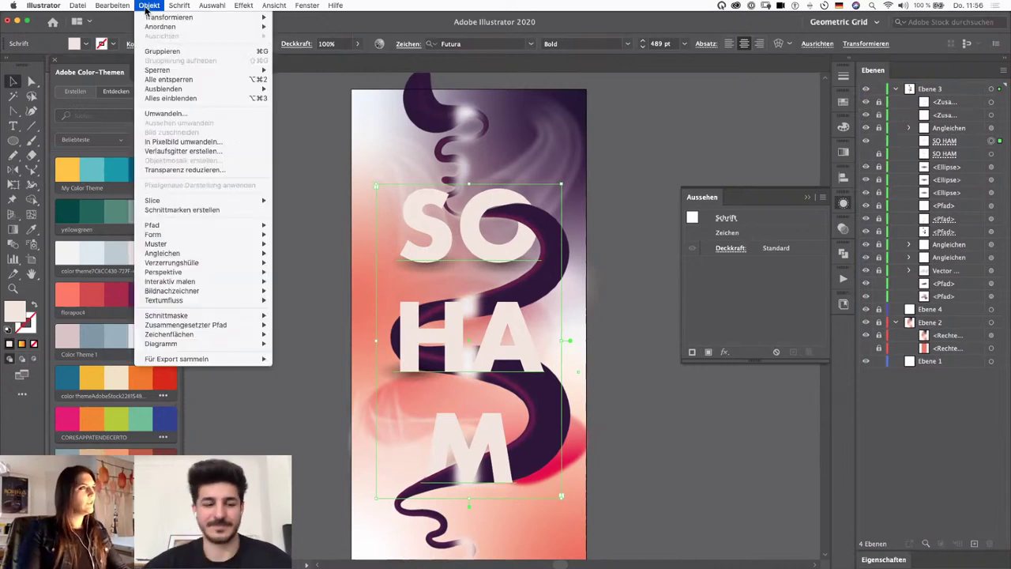
pyautogui.click(166, 113)
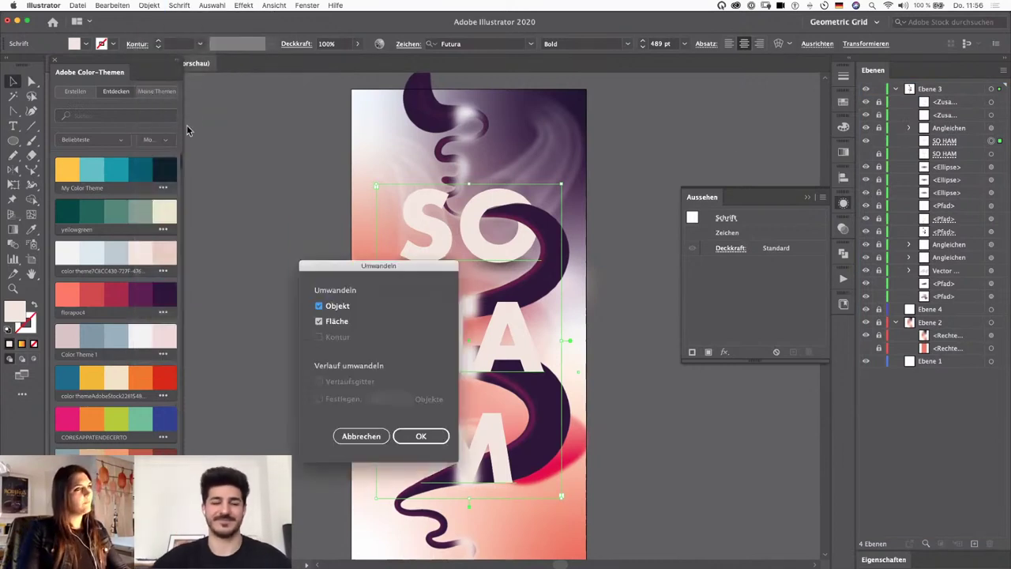
pyautogui.click(421, 438)
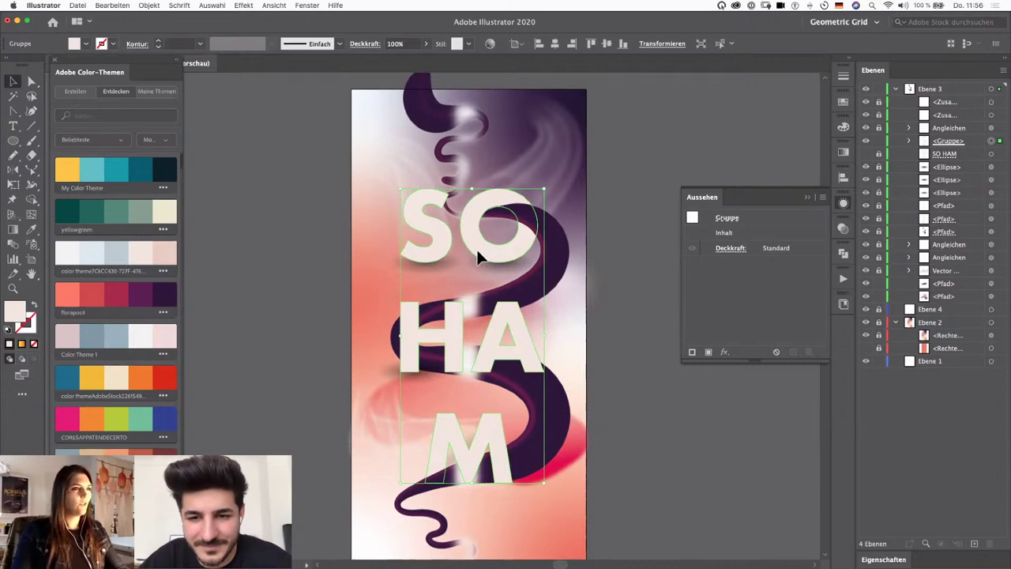
# Step: Isolate the expanded letter group and fill all its letters with the linear gradient preset fading from blue to off-white
pyautogui.doubleClick(479, 248)
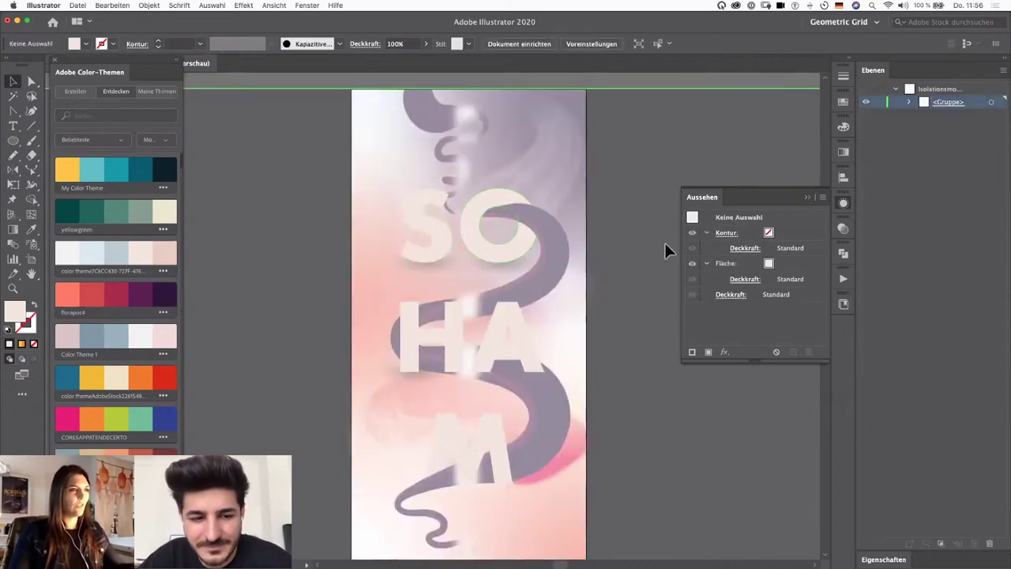
pyautogui.press('super+a')
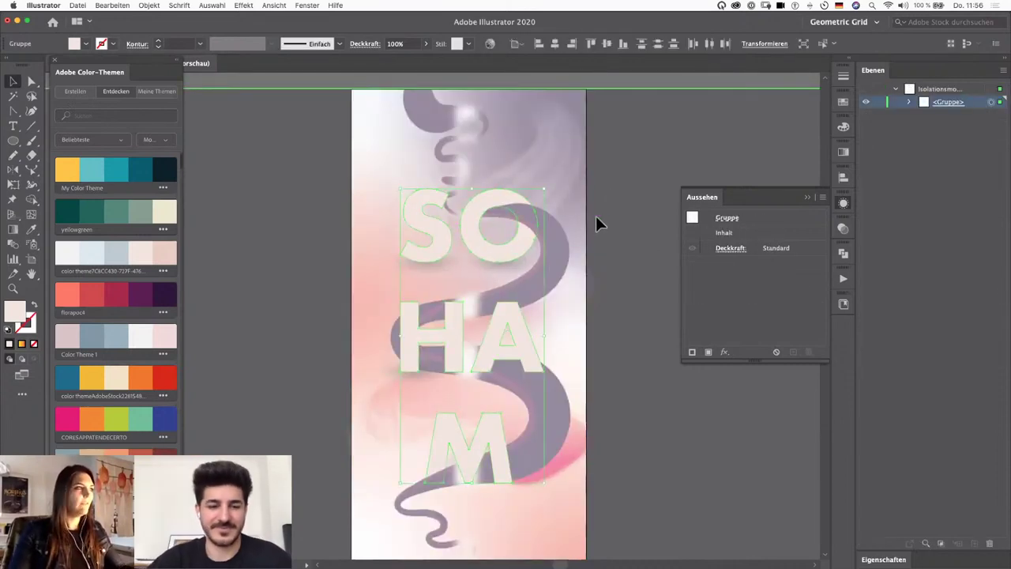
pyautogui.click(843, 151)
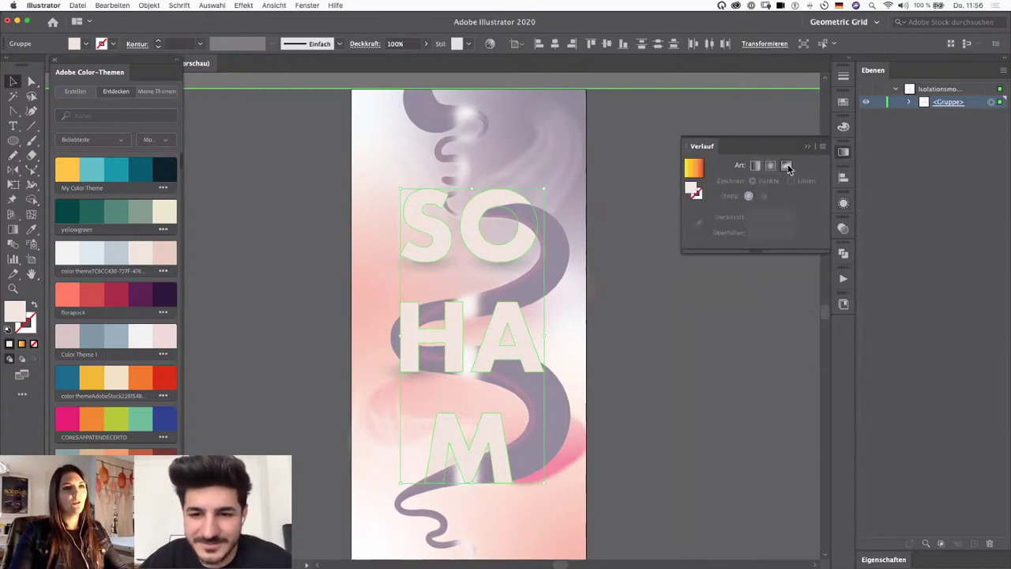
pyautogui.click(786, 166)
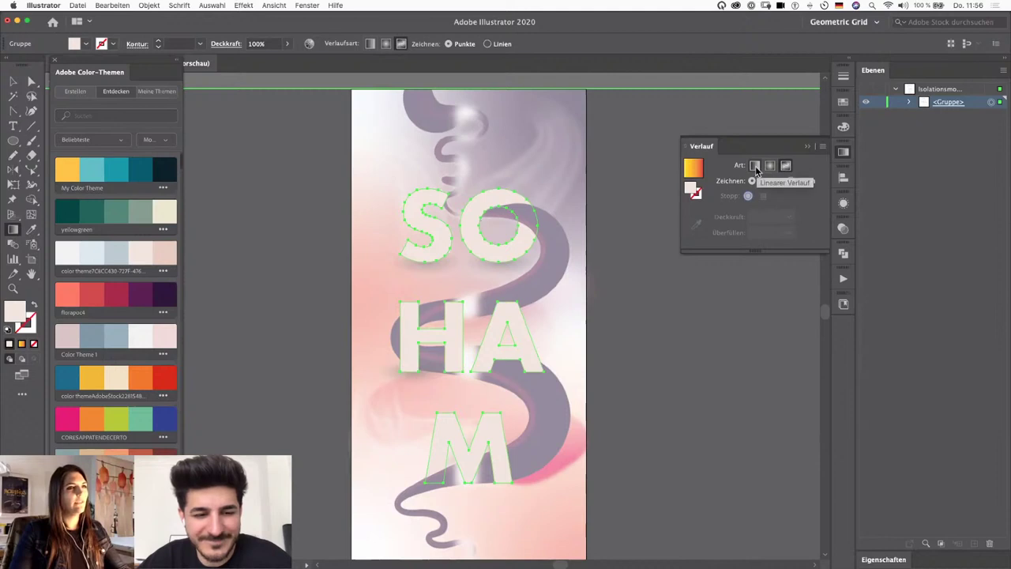
pyautogui.click(754, 166)
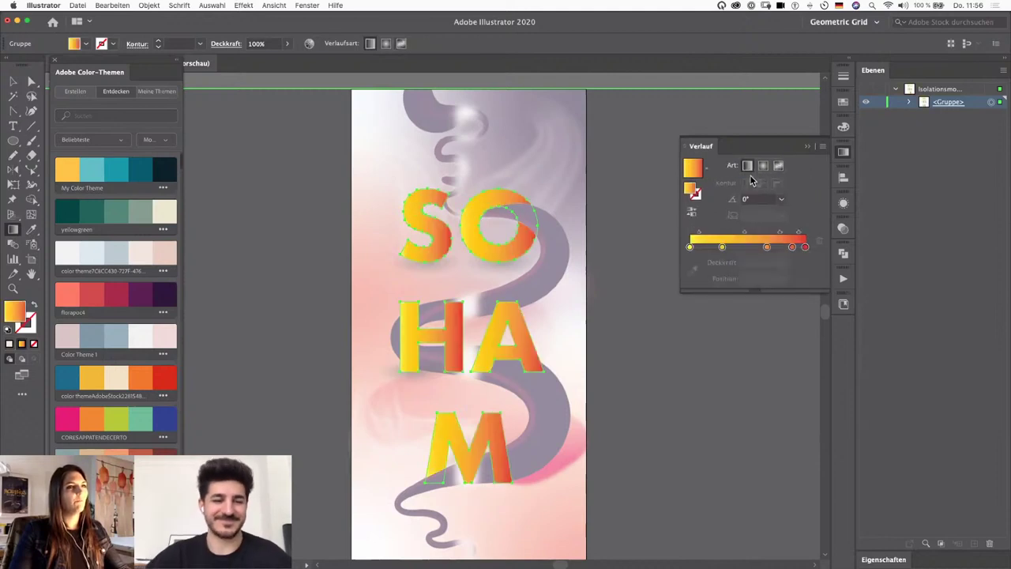
pyautogui.click(706, 167)
pyautogui.click(655, 230)
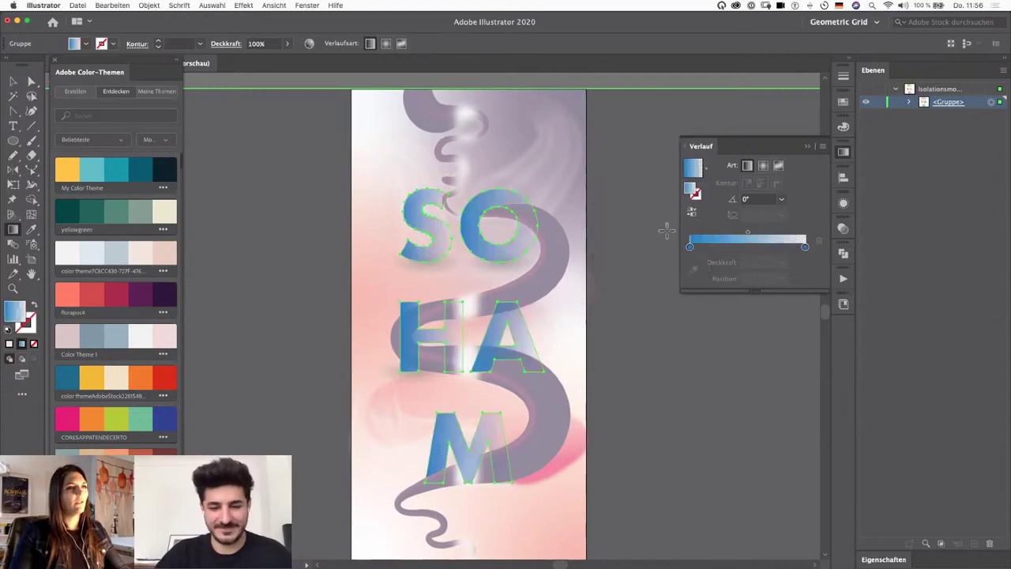
# Step: Try to recolour the blue end of the lettering's gradient with the darkest blush tone from the light blue and pink colour theme
pyautogui.doubleClick(689, 247)
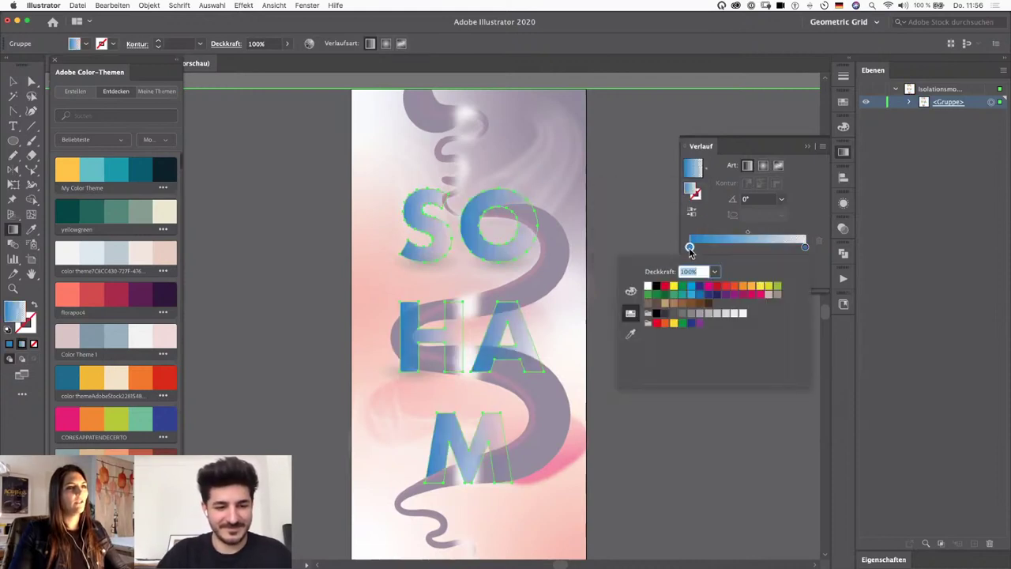
pyautogui.click(160, 255)
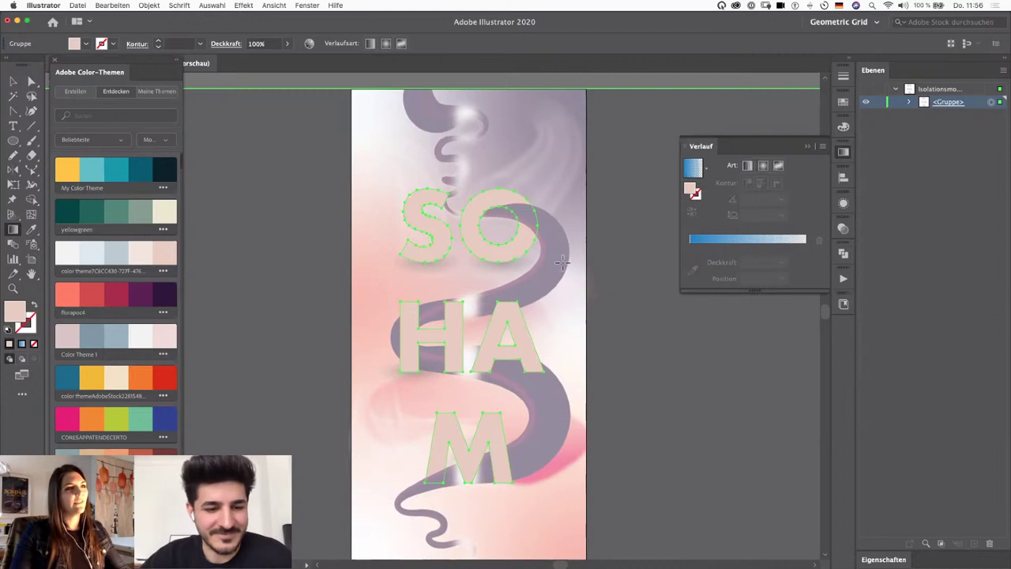
pyautogui.click(692, 168)
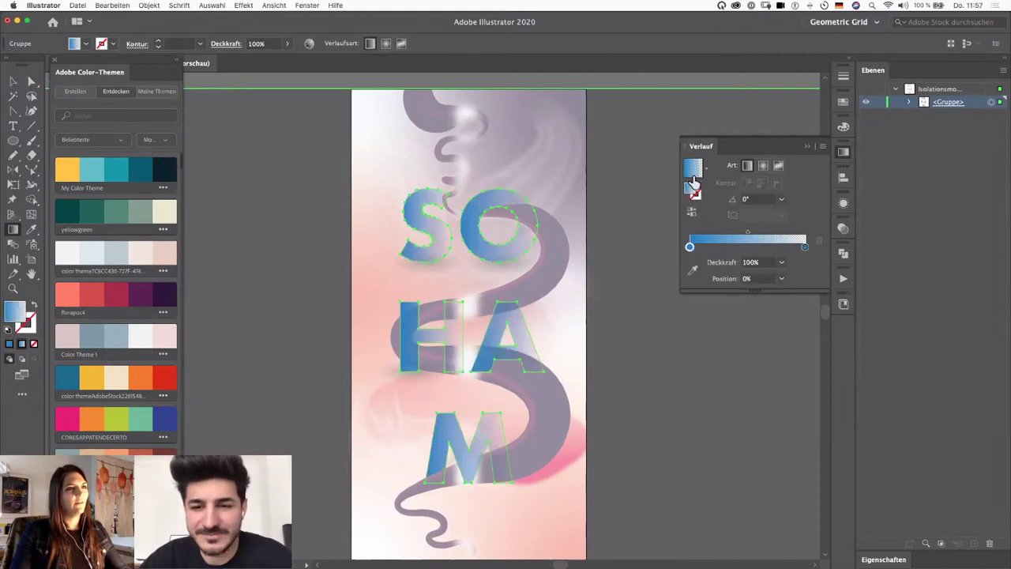
pyautogui.click(693, 271)
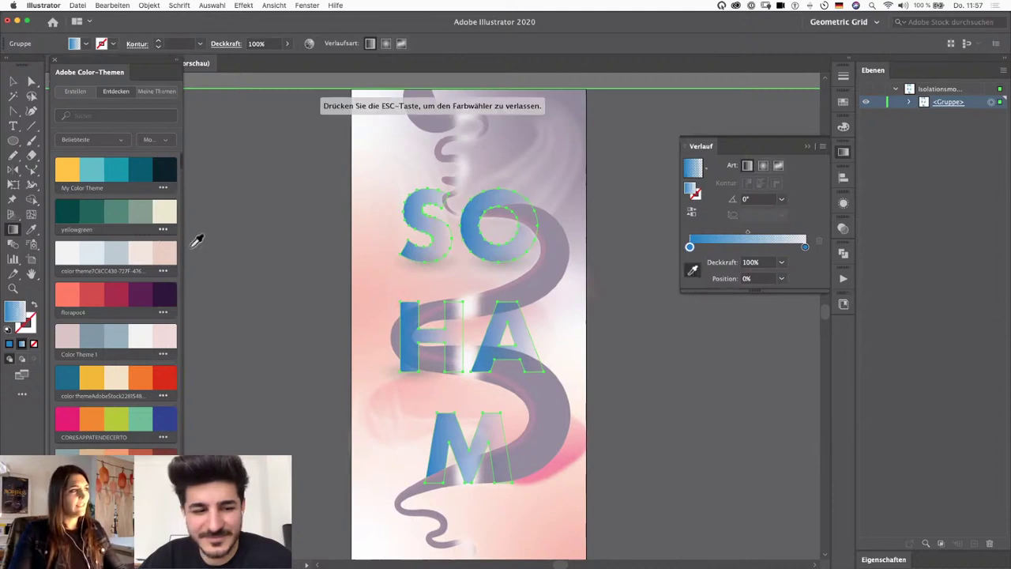
pyautogui.click(167, 252)
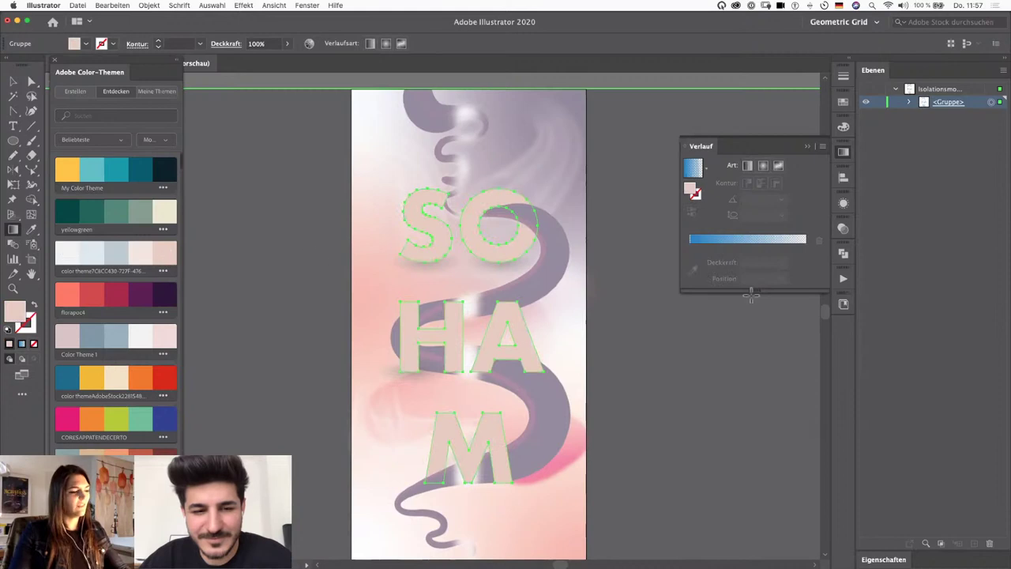
pyautogui.click(752, 237)
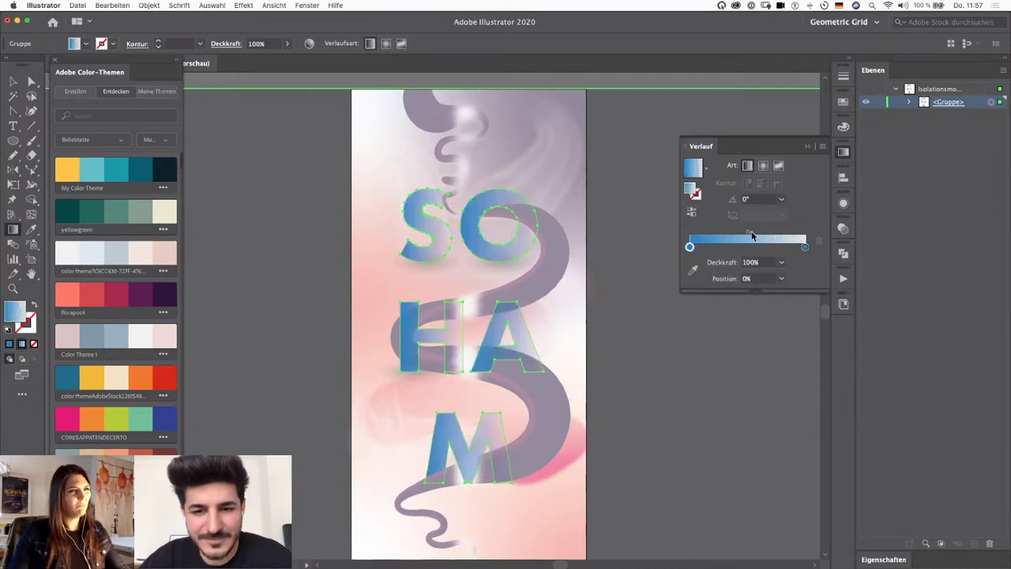
pyautogui.doubleClick(690, 247)
pyautogui.click(629, 338)
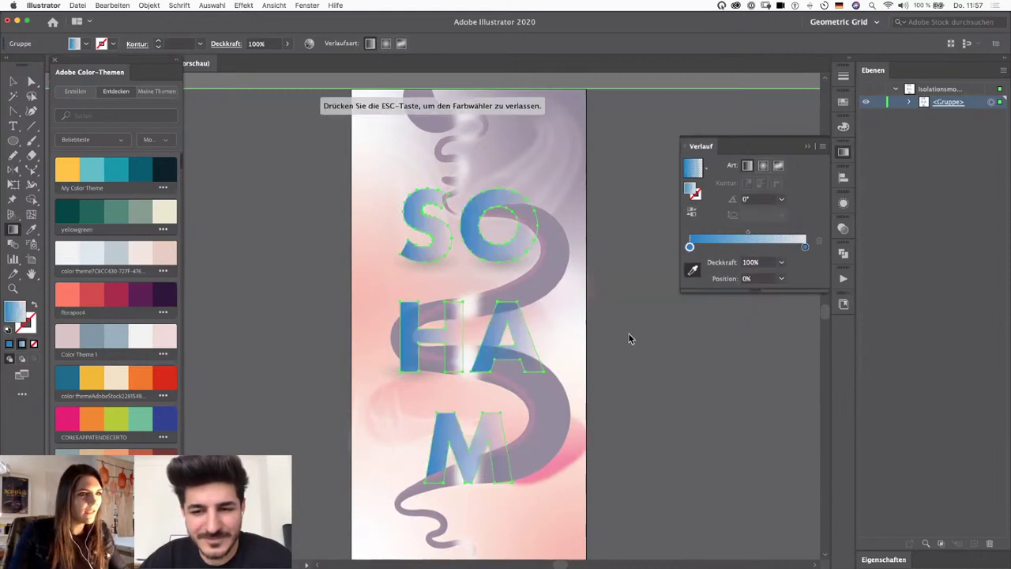
pyautogui.press('Escape')
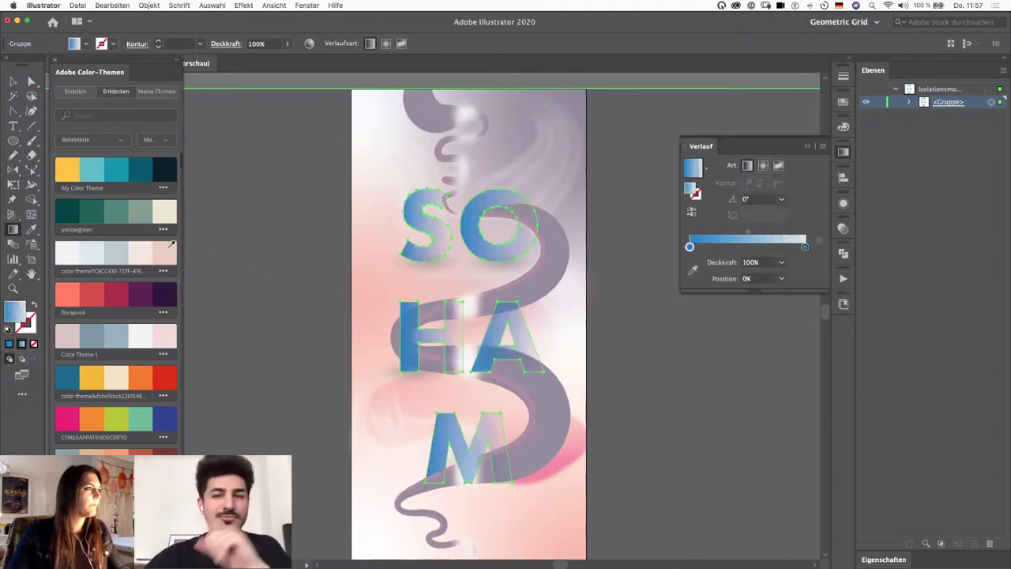
# Step: Deselect the lettering and save the theme's darkest blush tone as a new global CMYK process swatch
pyautogui.press('v')
pyautogui.click(223, 286)
pyautogui.click(165, 251)
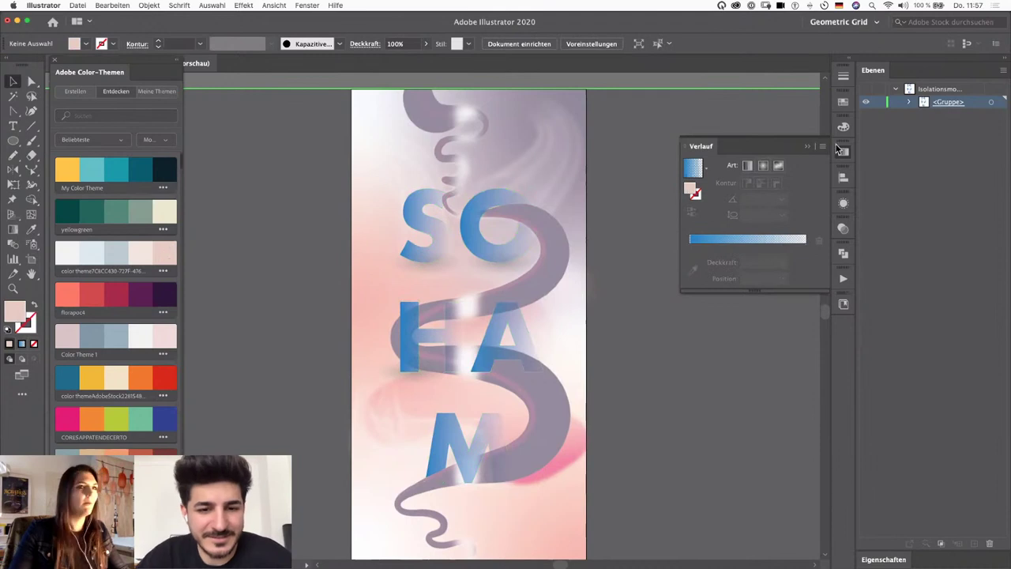
pyautogui.click(843, 127)
pyautogui.click(842, 103)
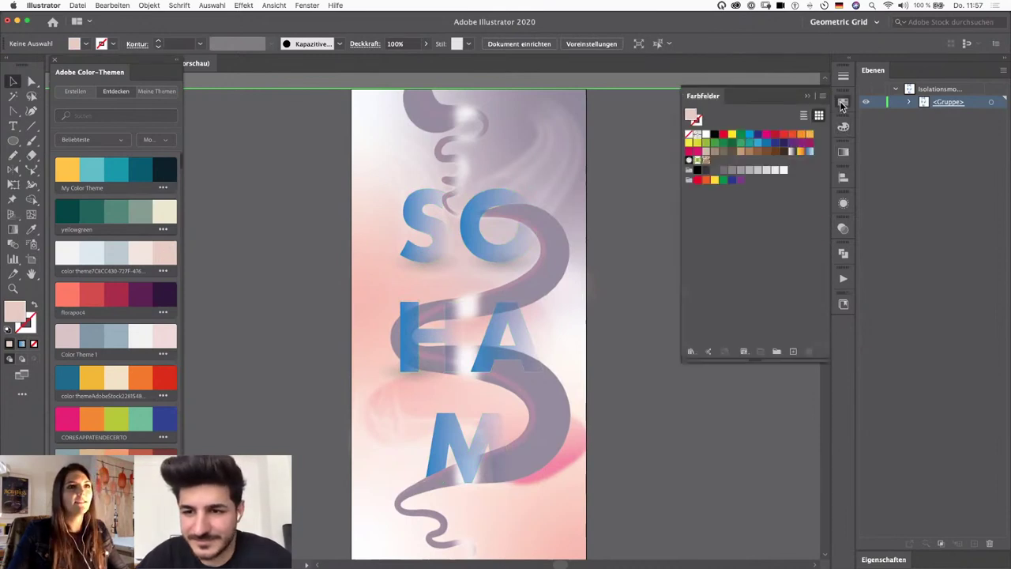
pyautogui.click(794, 351)
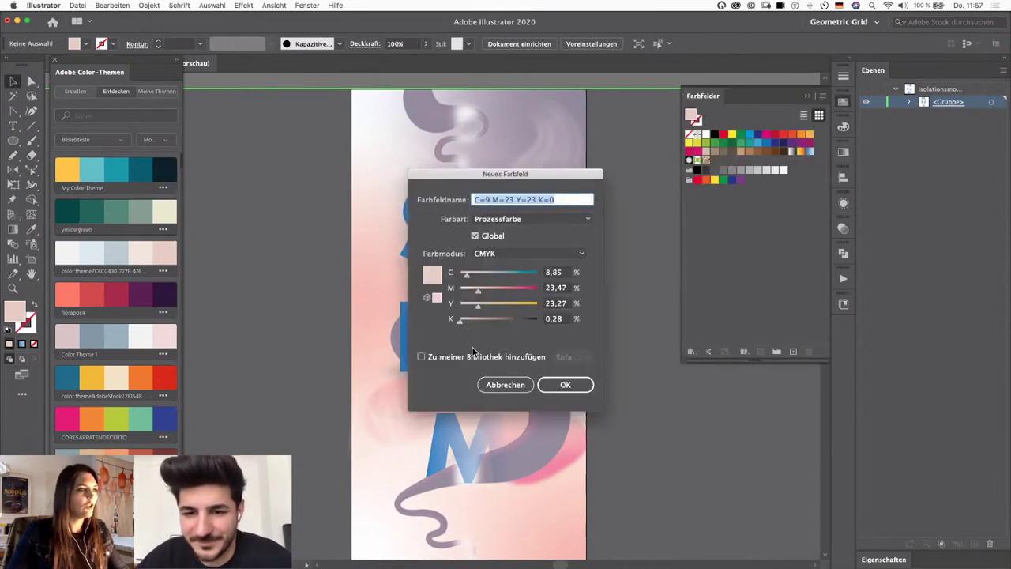
pyautogui.click(566, 385)
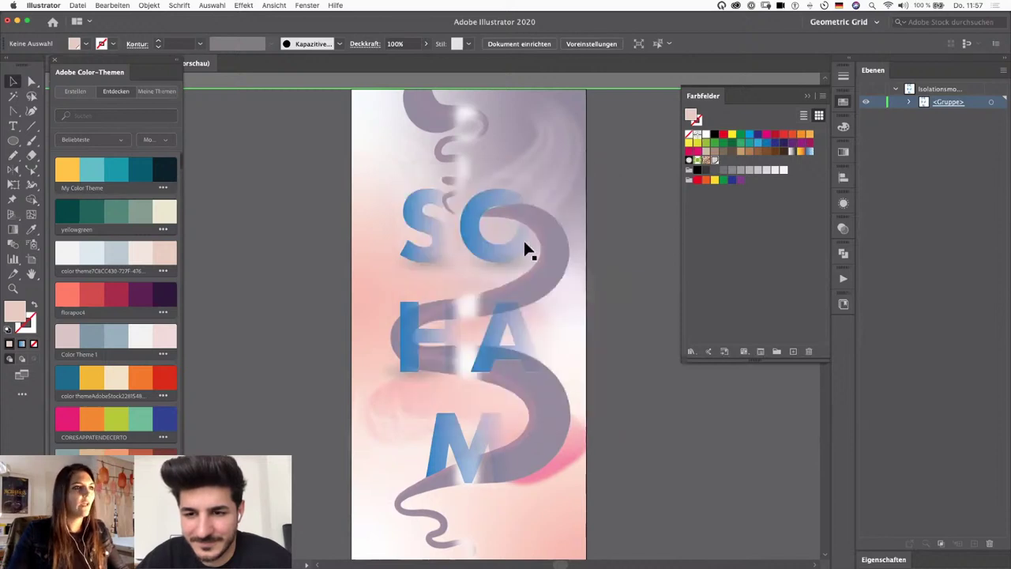
# Step: Set the blue end stop of the lettering's gradient to the new blush swatch
pyautogui.click(476, 249)
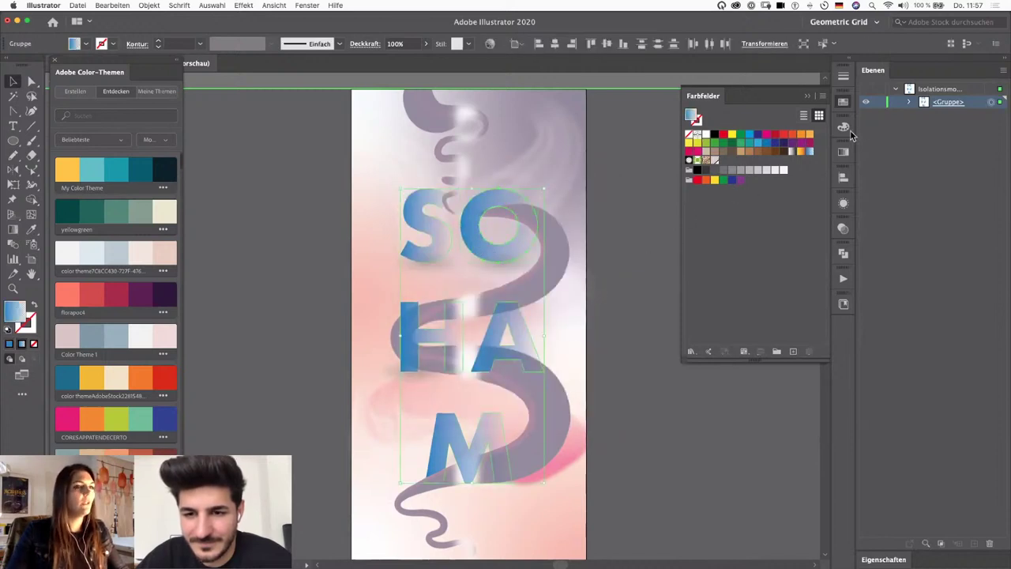
pyautogui.click(844, 153)
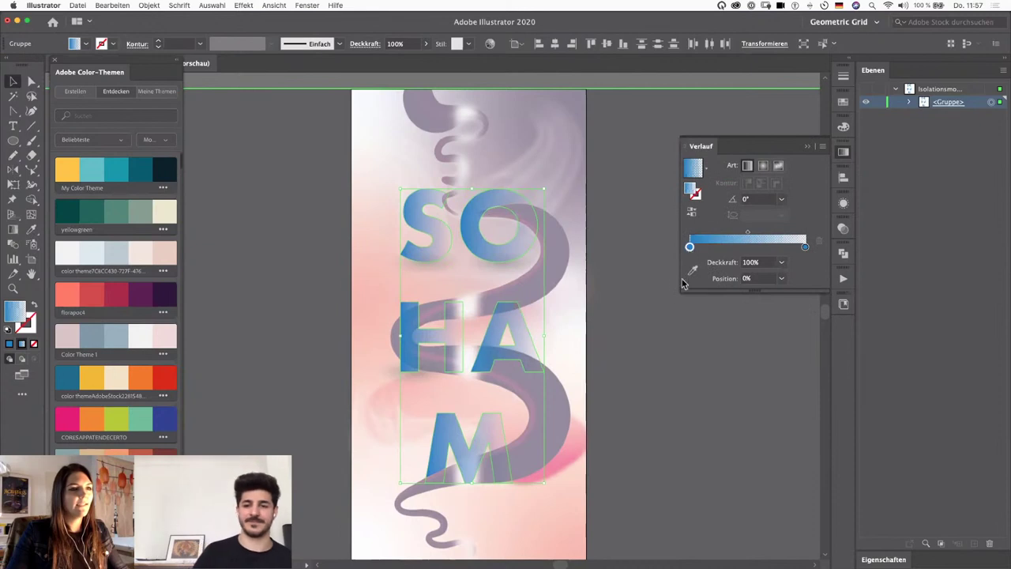
pyautogui.doubleClick(690, 248)
pyautogui.click(714, 305)
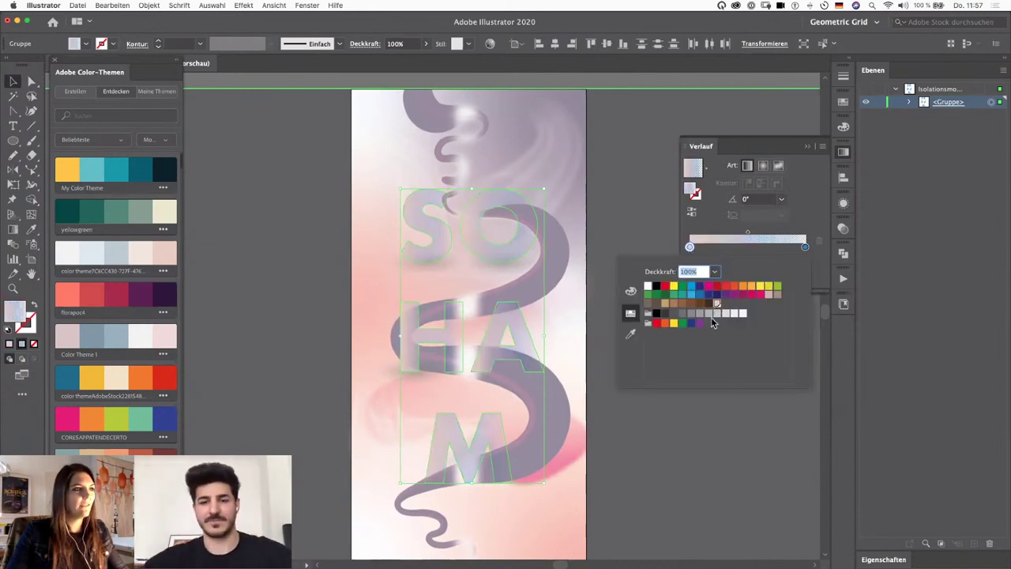
pyautogui.click(800, 225)
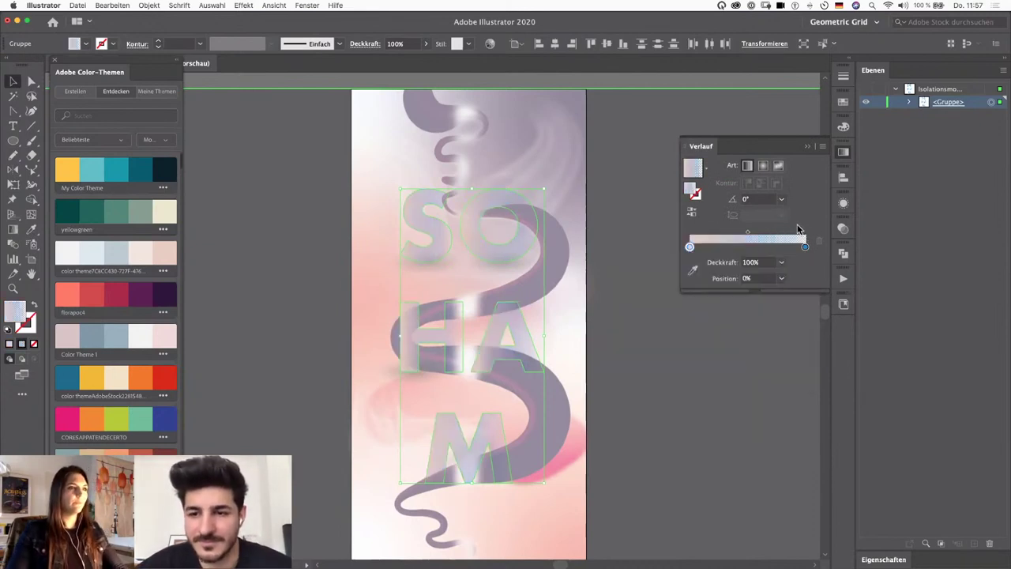
# Step: Angle the gradient across the whole lettering at about 113°, exit group isolation and show the original SO HAM text
pyautogui.press('g')
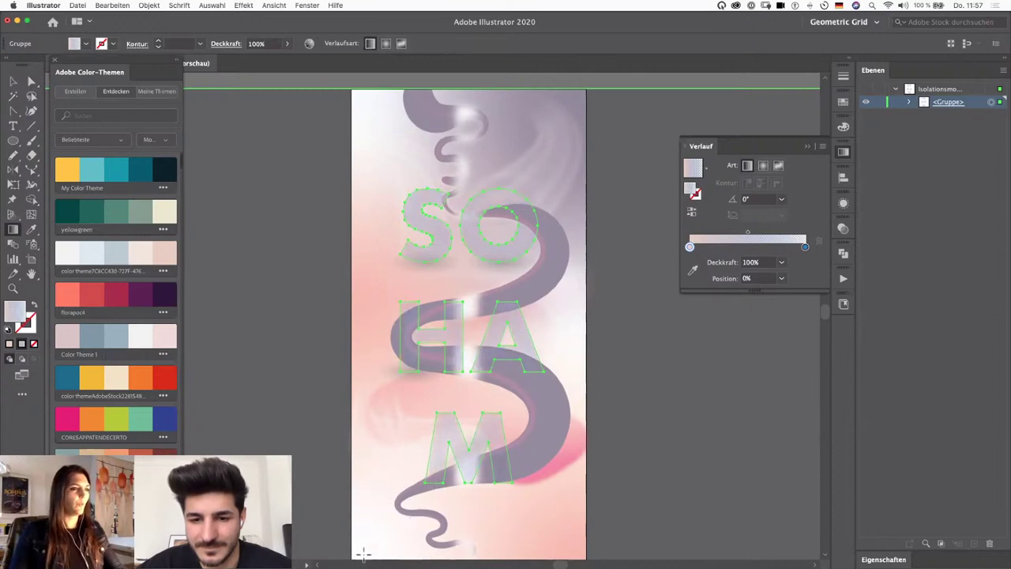
pyautogui.moveTo(363, 553); pyautogui.dragTo(411, 457)
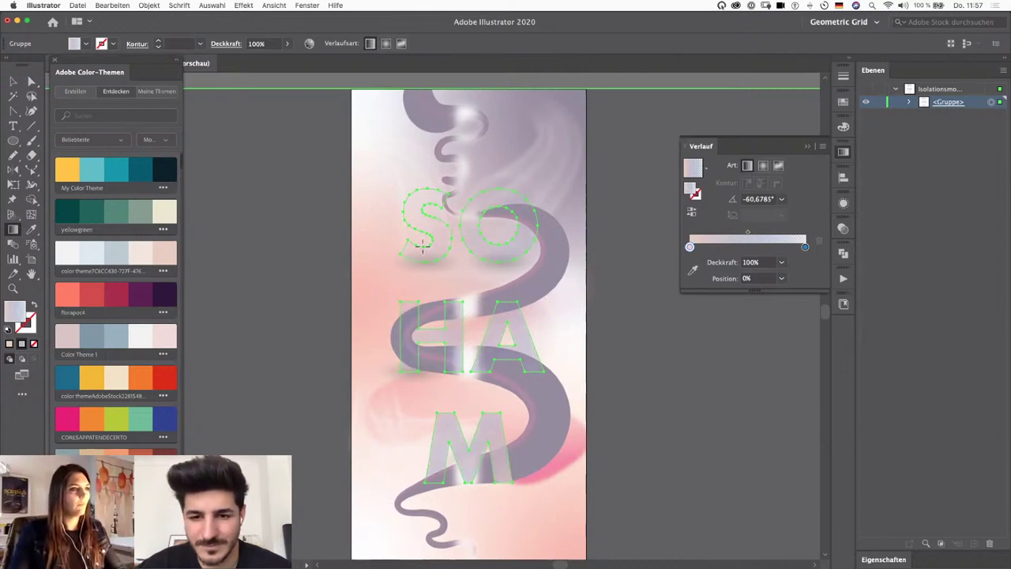
pyautogui.press('v')
pyautogui.doubleClick(609, 222)
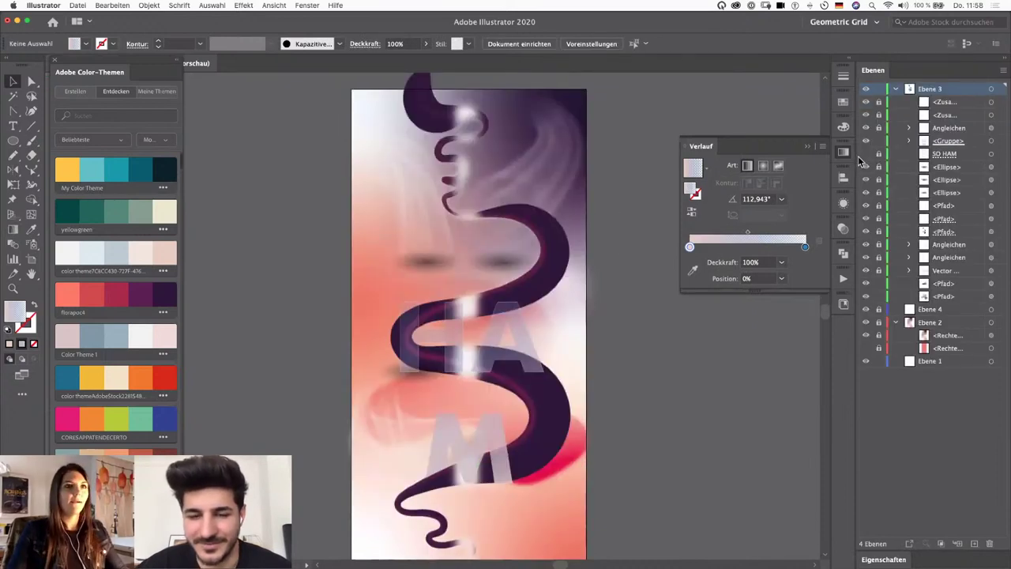
pyautogui.click(866, 153)
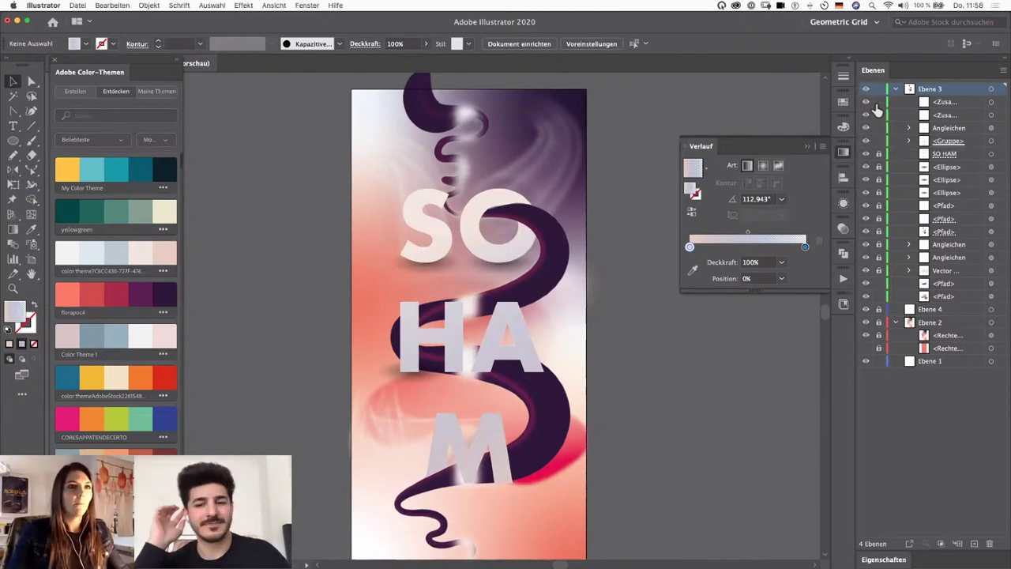
# Step: Move the S blend and the H and A outline paths below the locked paths in Ebene 3, above the other blends
pyautogui.click(991, 127)
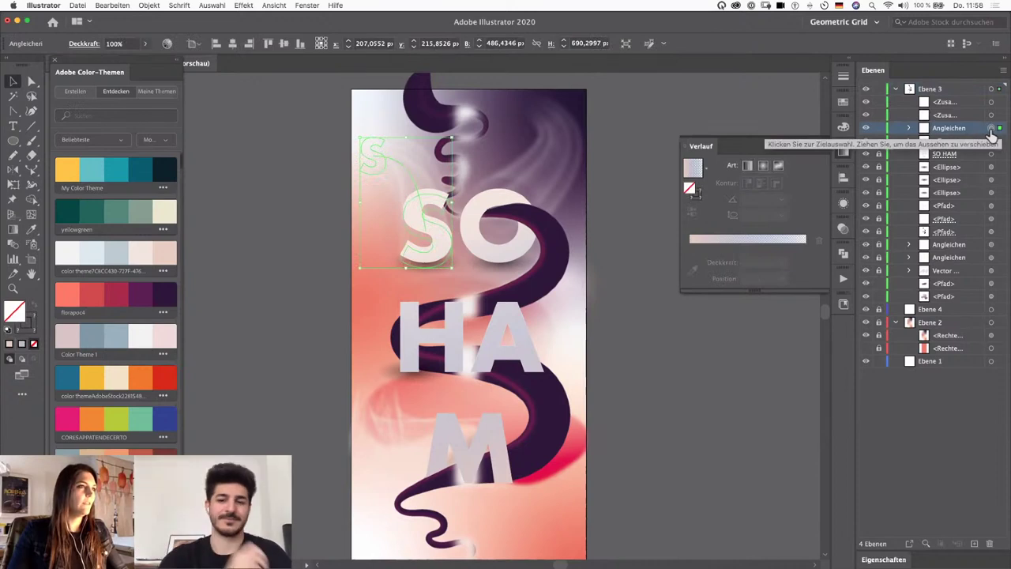
pyautogui.moveTo(941, 135); pyautogui.dragTo(932, 231)
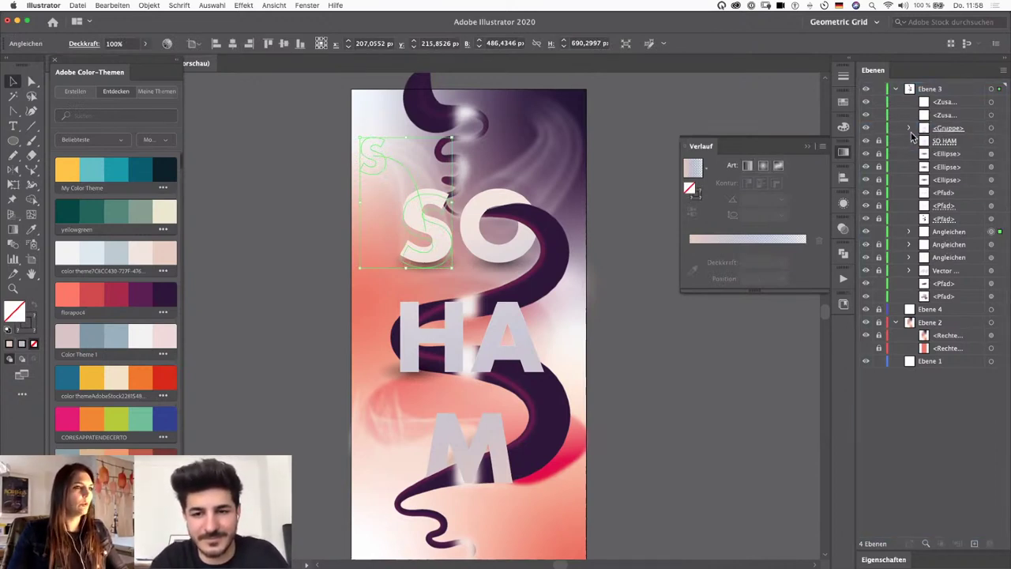
pyautogui.click(948, 117)
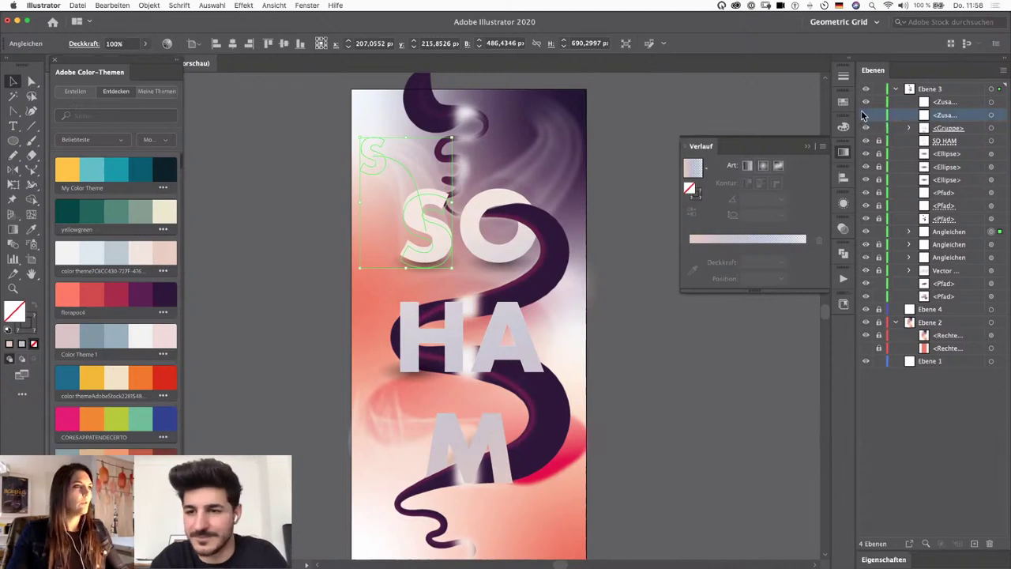
pyautogui.click(991, 116)
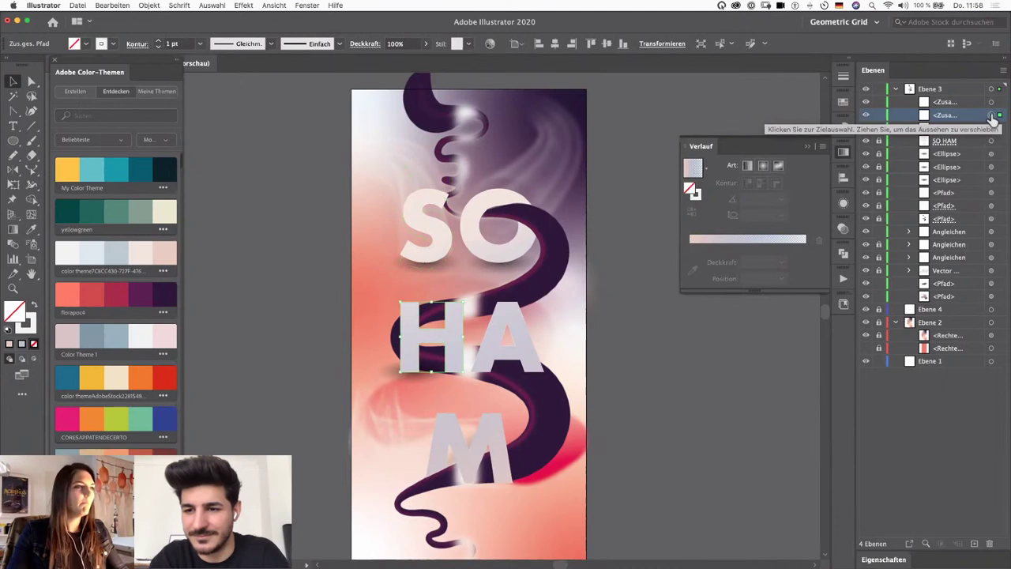
pyautogui.moveTo(944, 120); pyautogui.dragTo(943, 216)
pyautogui.click(991, 102)
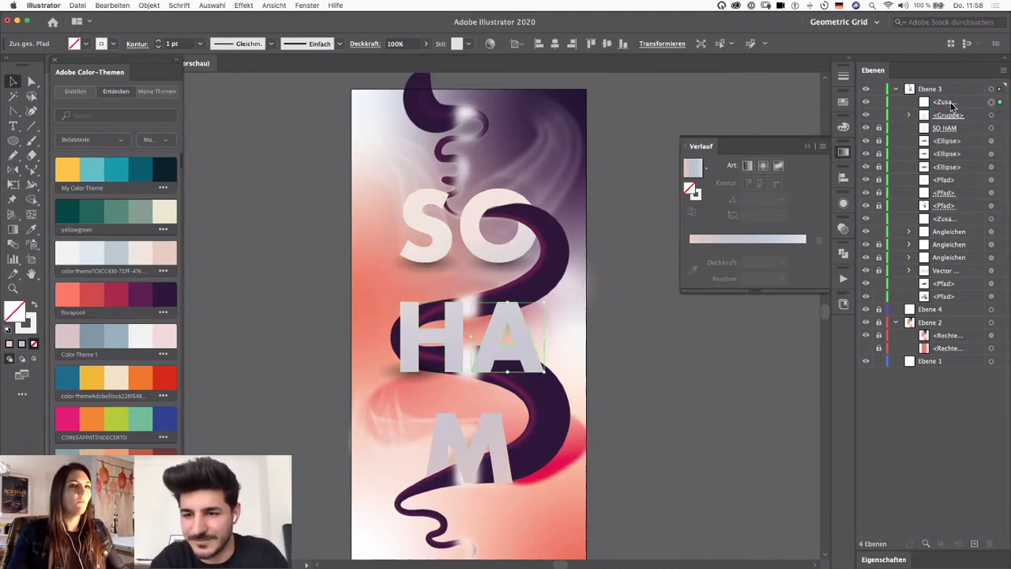
pyautogui.moveTo(940, 106); pyautogui.dragTo(948, 224)
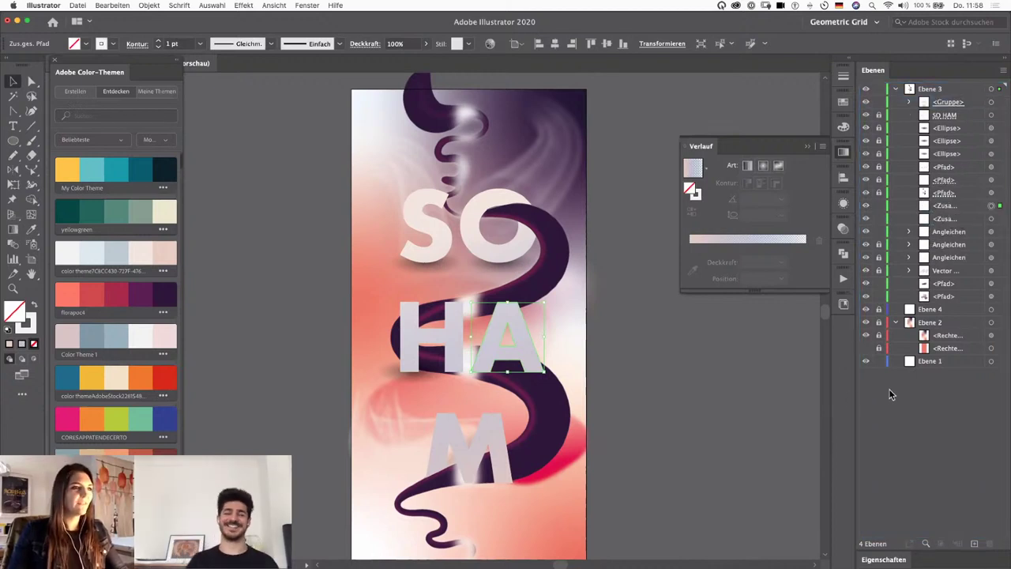
pyautogui.click(747, 442)
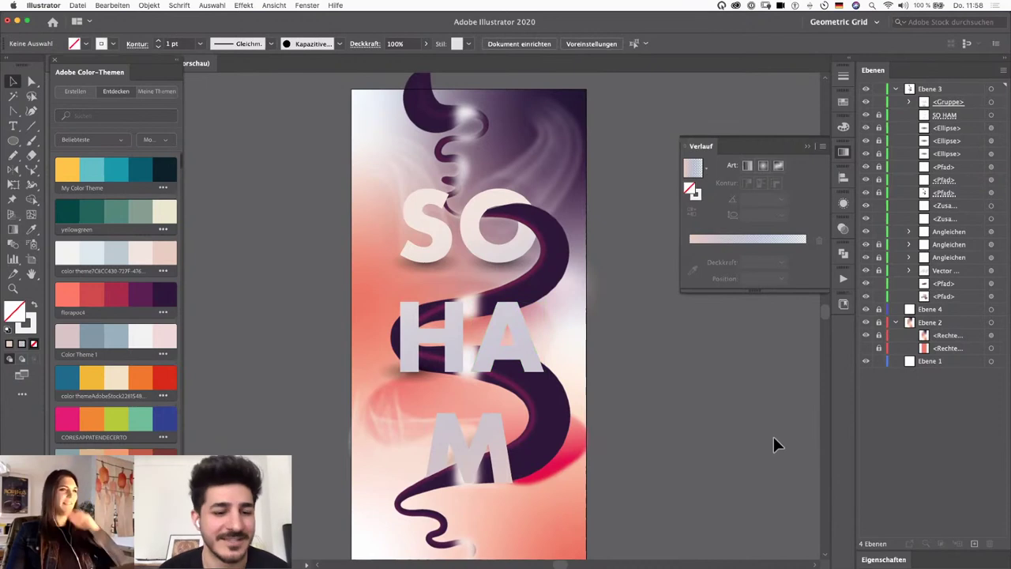
# Step: Increase the Gaussian Blur radius on the pink freeform shape behind the snake for a softer edge
pyautogui.click(586, 453)
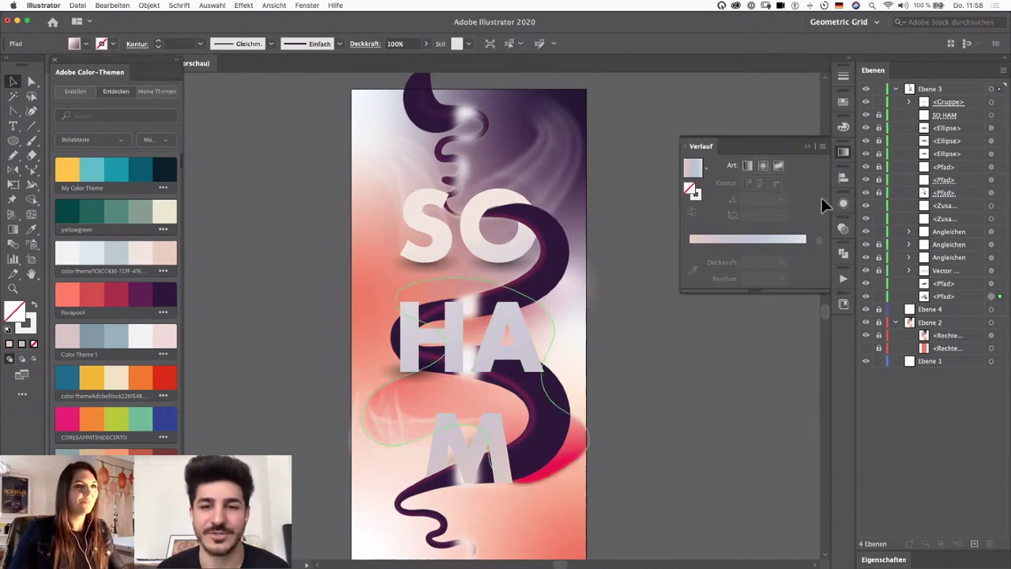
pyautogui.click(843, 203)
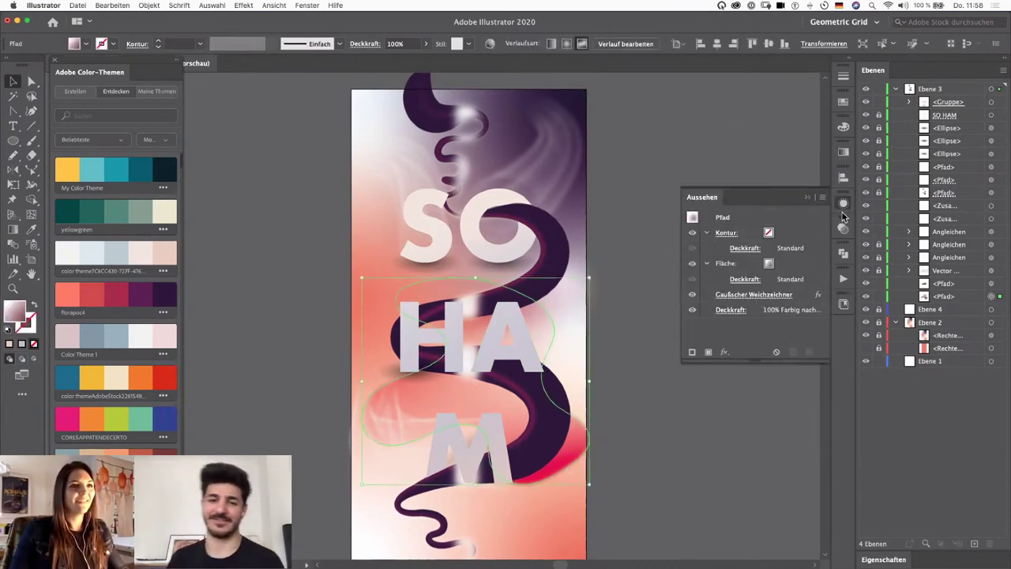
pyautogui.click(745, 294)
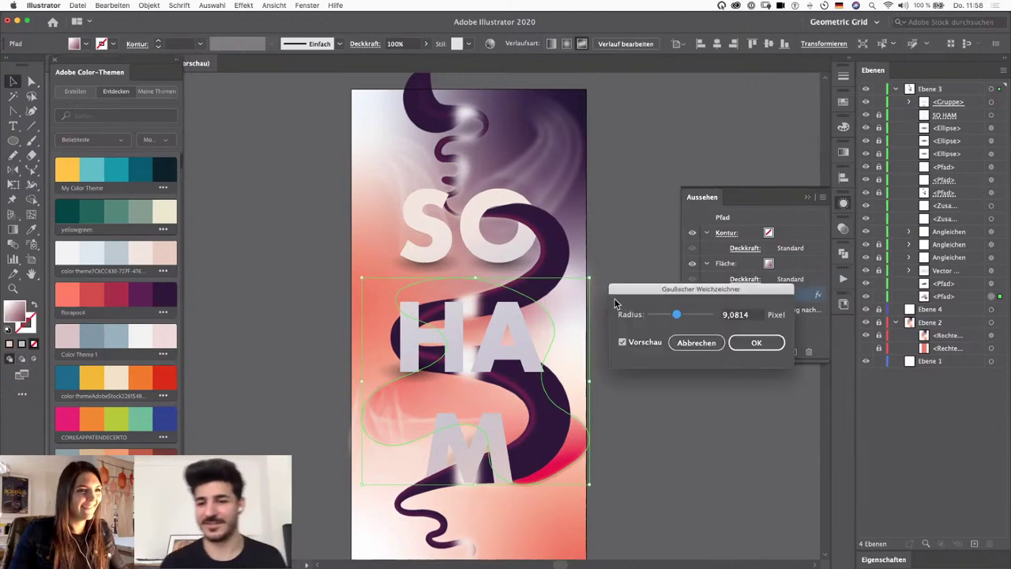
pyautogui.click(748, 342)
pyautogui.click(641, 440)
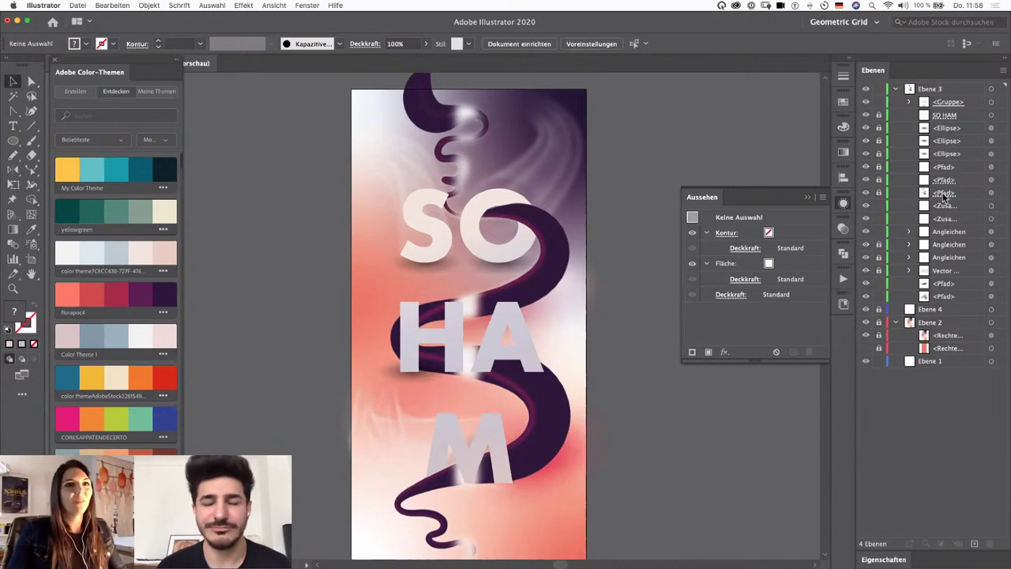
# Step: Unlock the gradient lettering group and the original SO HAM text, and paste a copy of the text directly in front
pyautogui.click(941, 116)
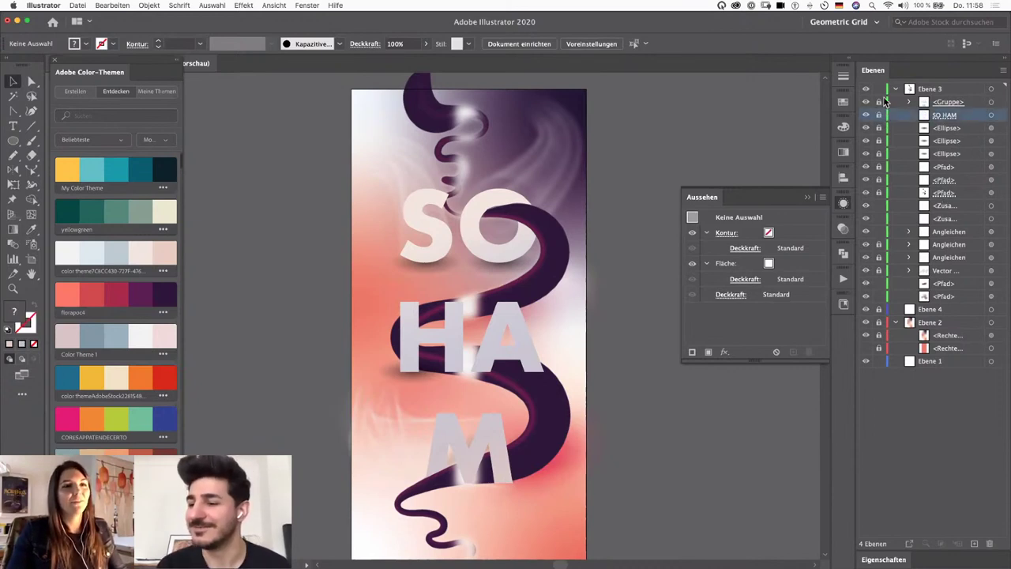
pyautogui.click(879, 102)
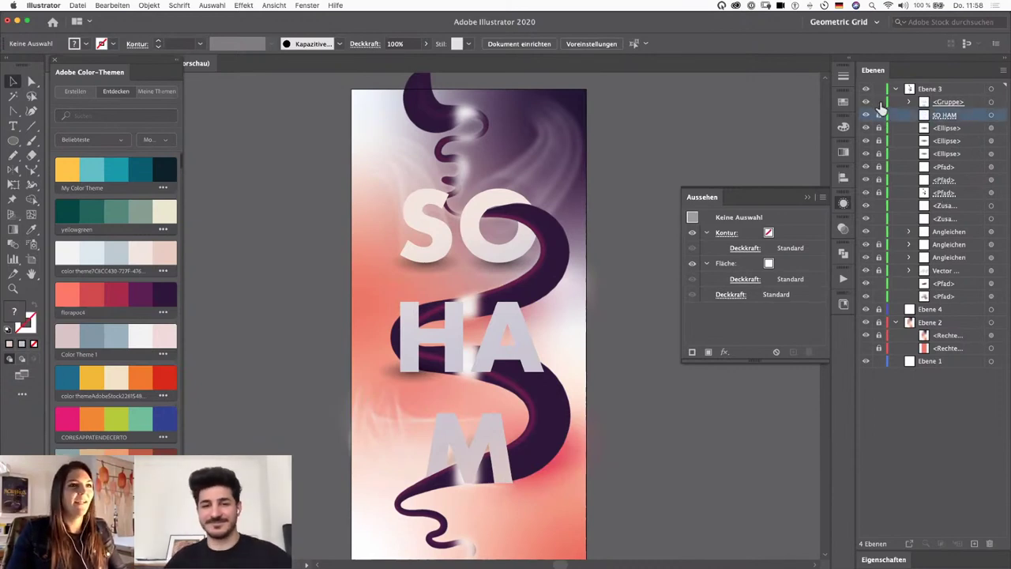
pyautogui.click(933, 428)
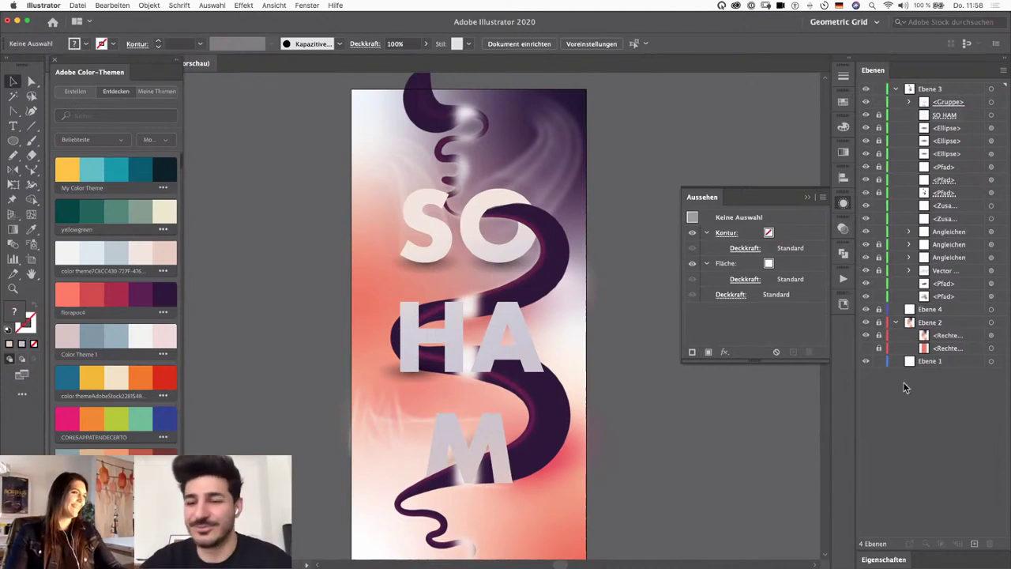
pyautogui.click(944, 115)
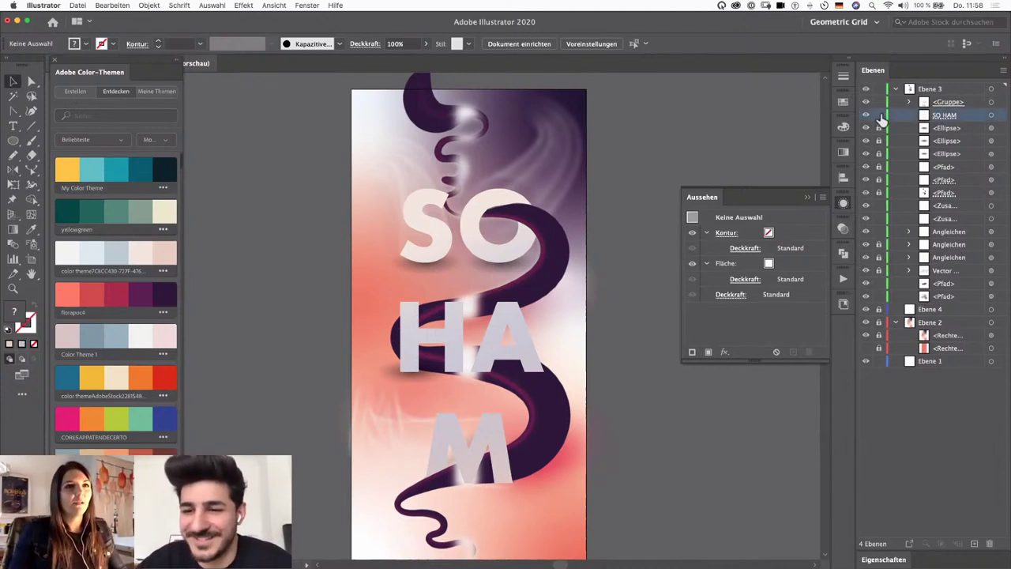
pyautogui.click(990, 115)
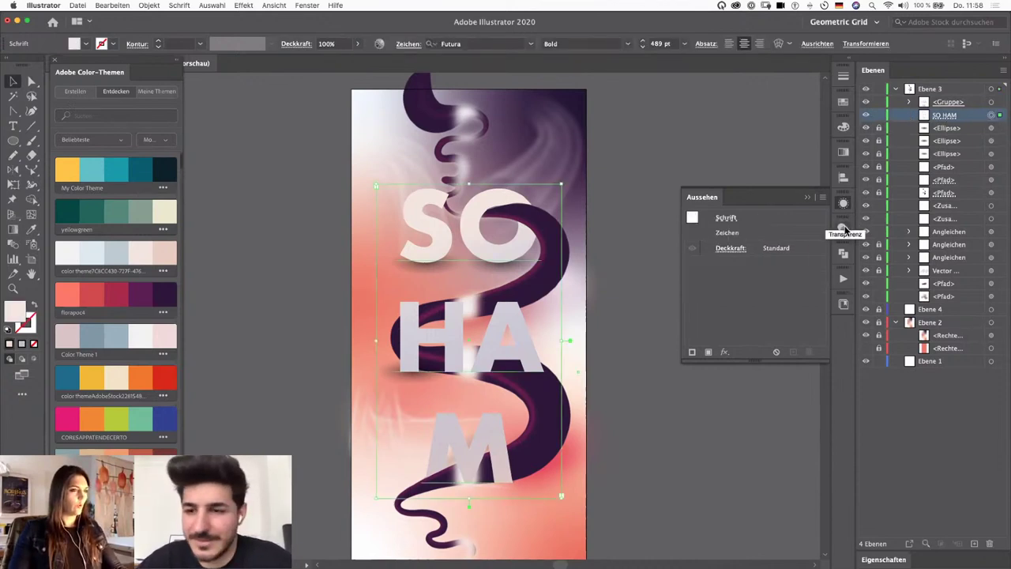
pyautogui.press('super+c')
pyautogui.press('super+f')
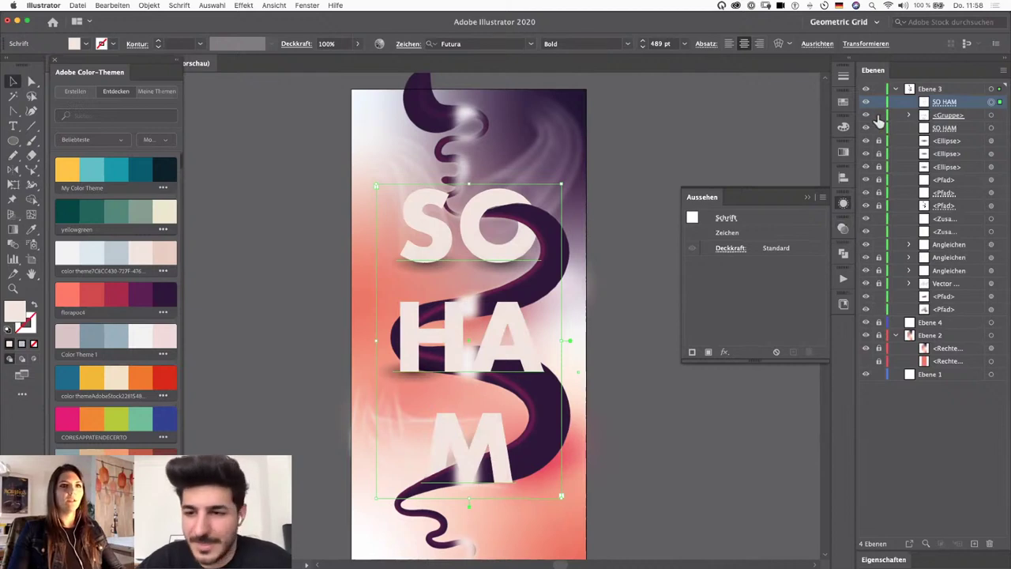
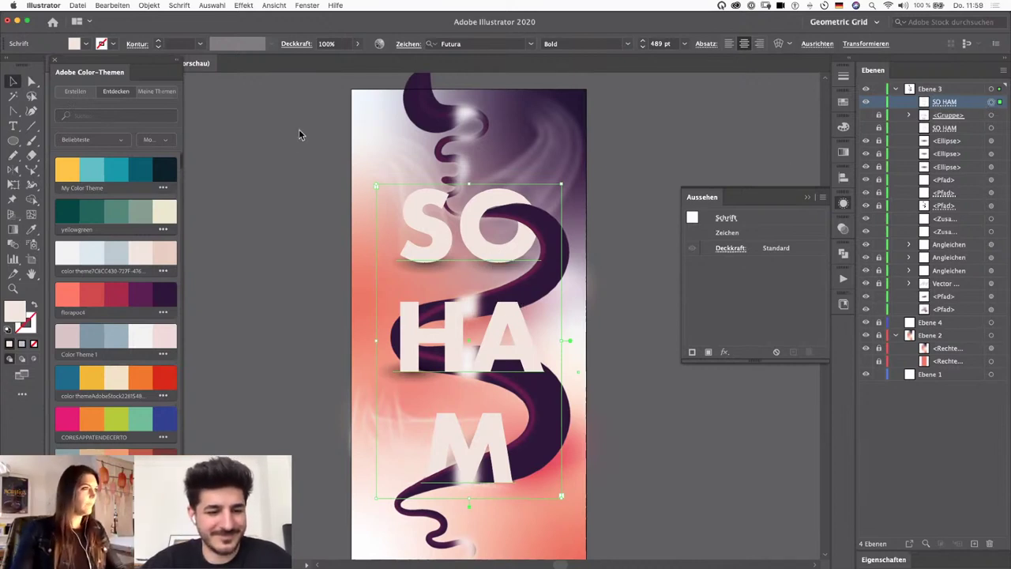
# Step: Expand the SO HAM text copy into outlines and duplicate it slightly offset up and to the right
pyautogui.click(149, 6)
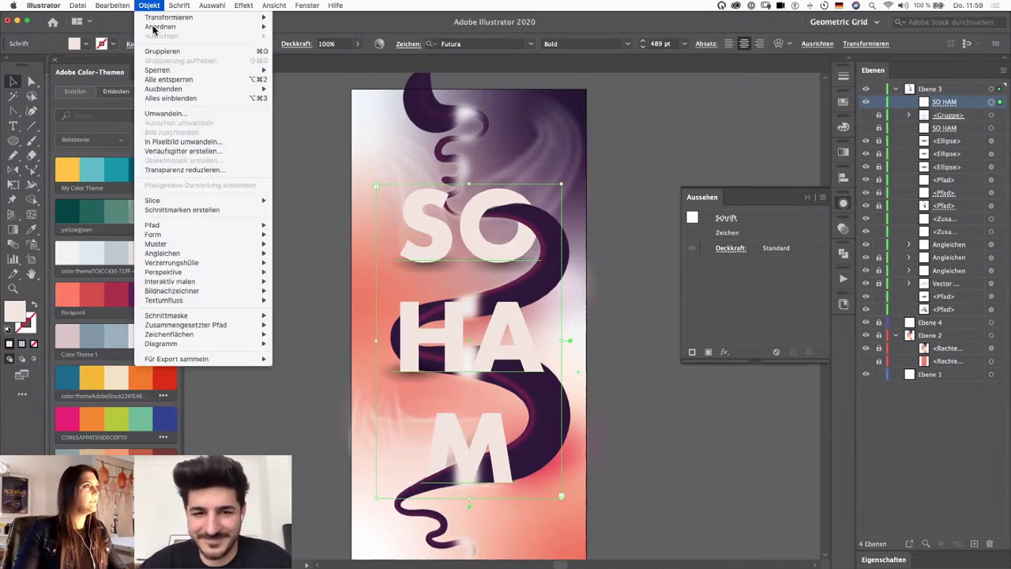
pyautogui.click(166, 114)
pyautogui.click(420, 435)
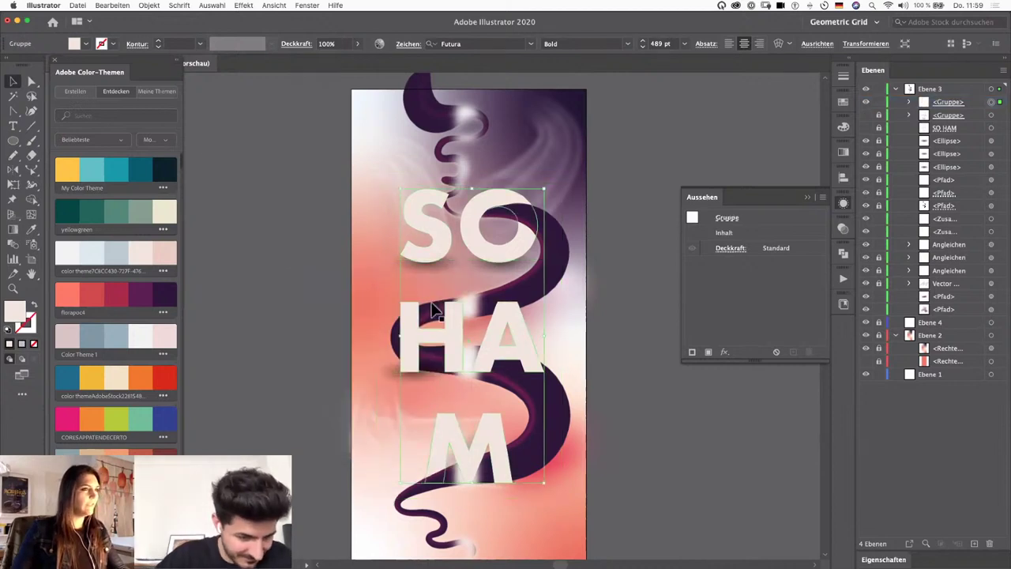
pyautogui.moveTo(435, 253); pyautogui.dragTo(443, 234)
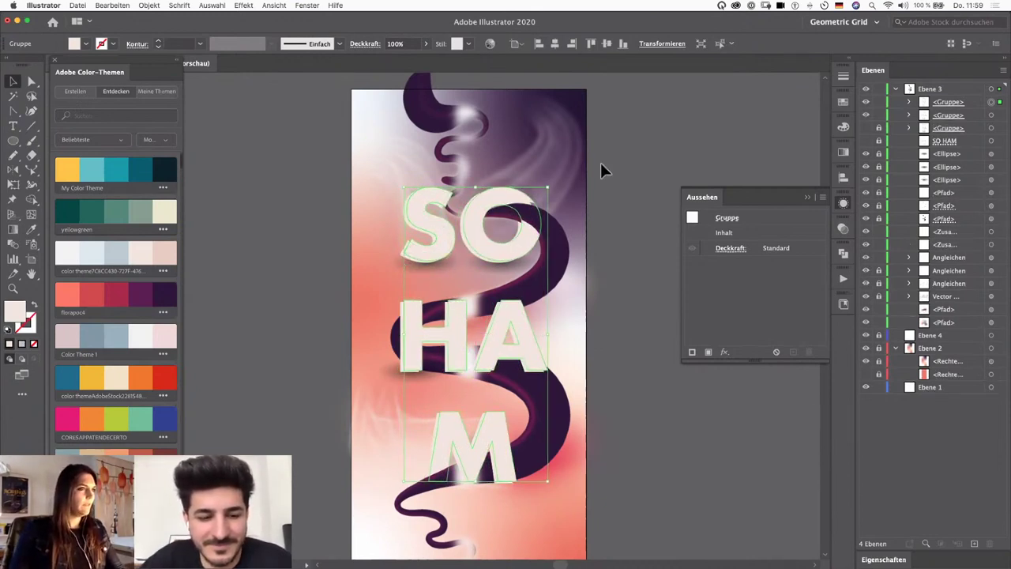
# Step: Blend the two offset lettering groups with each other, using 100 specified steps
pyautogui.keyDown('shift'); pyautogui.click(991, 114); pyautogui.keyUp('shift')
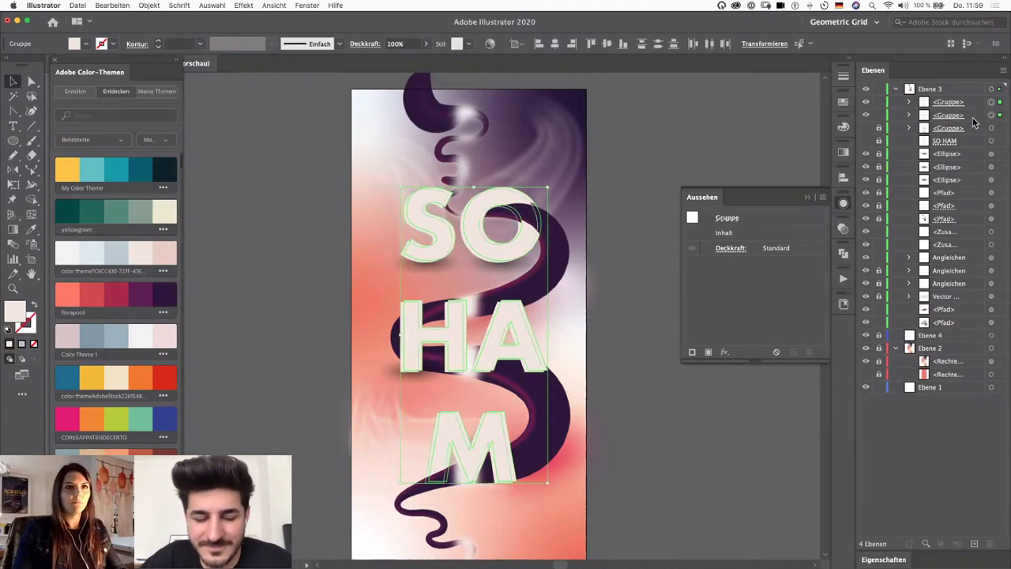
pyautogui.press('super+alt+b')
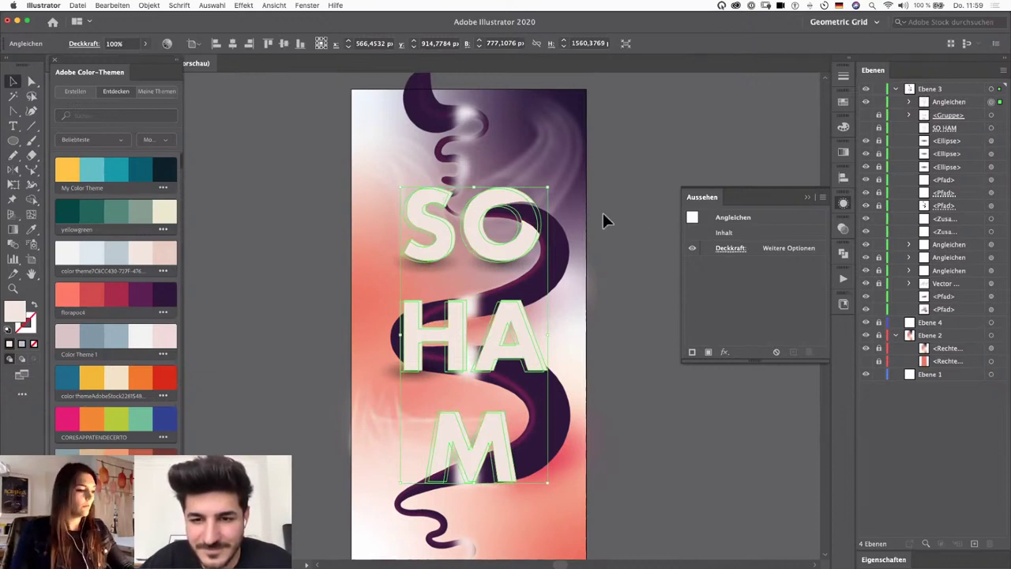
pyautogui.press('super+plus')
pyautogui.doubleClick(13, 244)
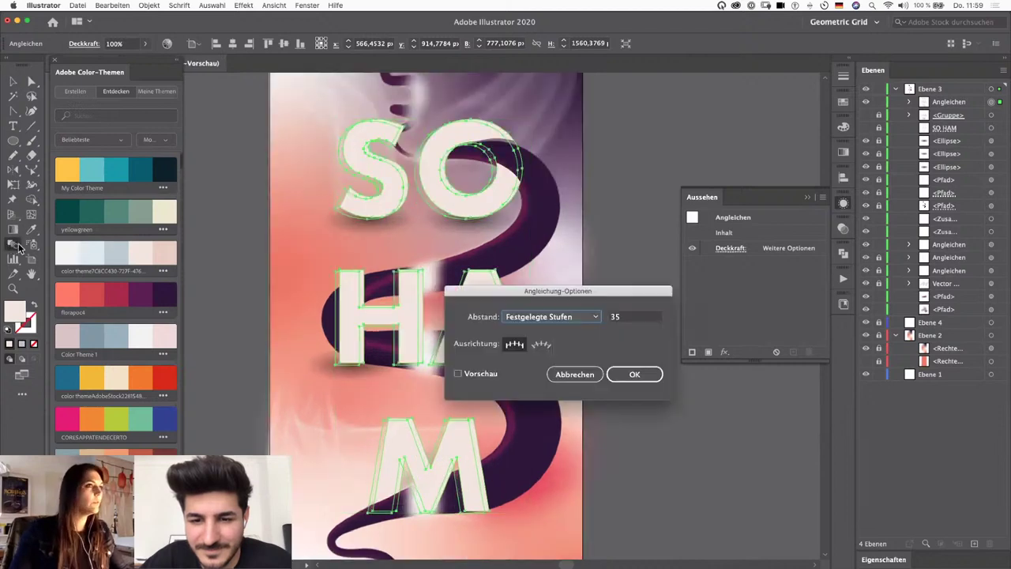
pyautogui.click(466, 373)
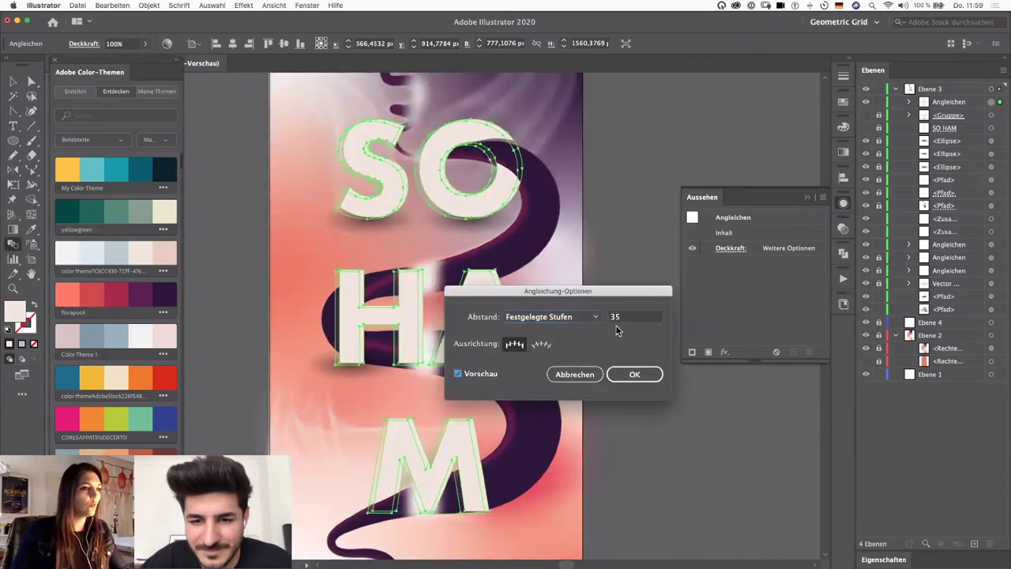
pyautogui.moveTo(636, 317); pyautogui.dragTo(537, 343)
pyautogui.write('100')
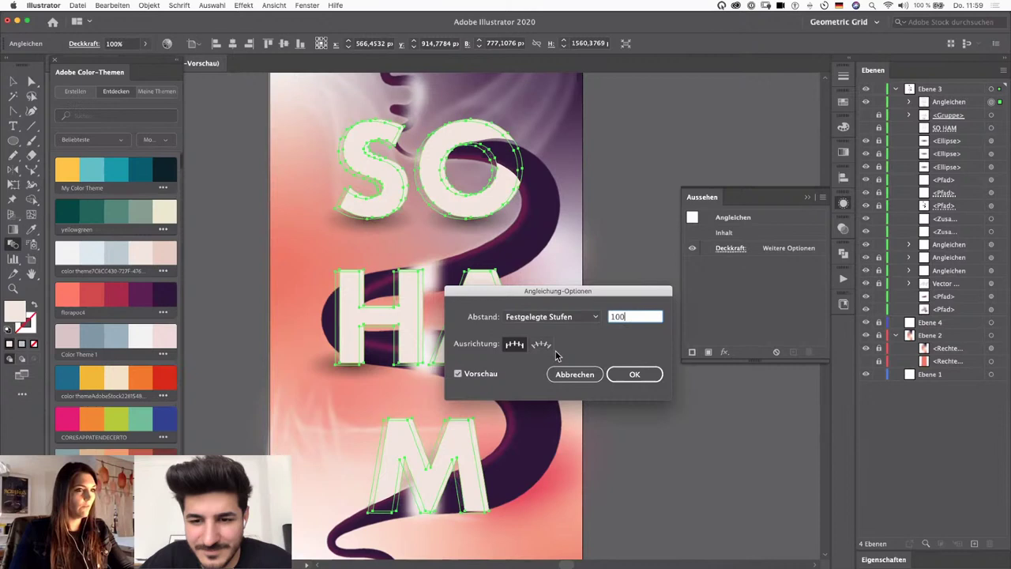
pyautogui.click(514, 346)
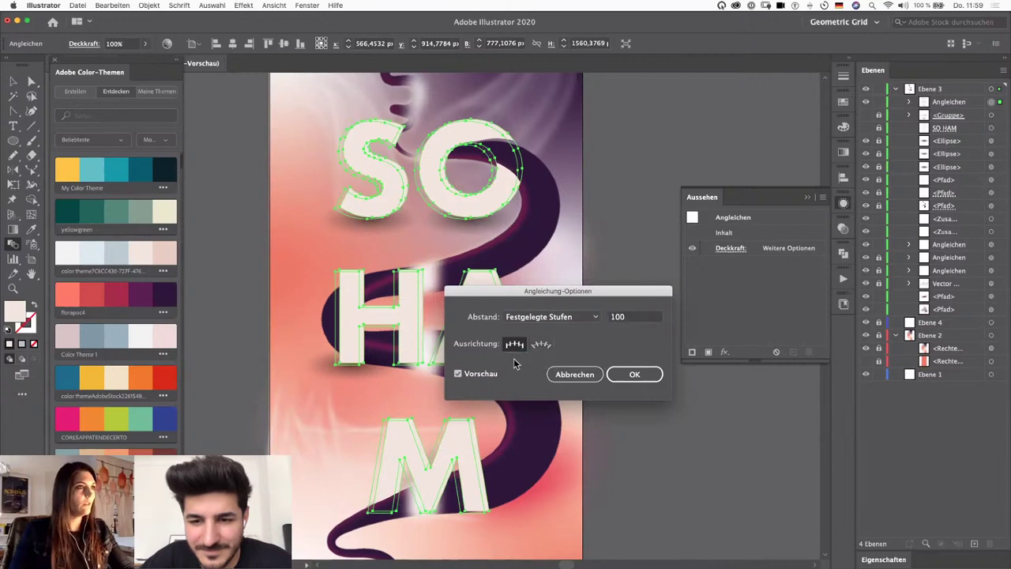
pyautogui.click(630, 375)
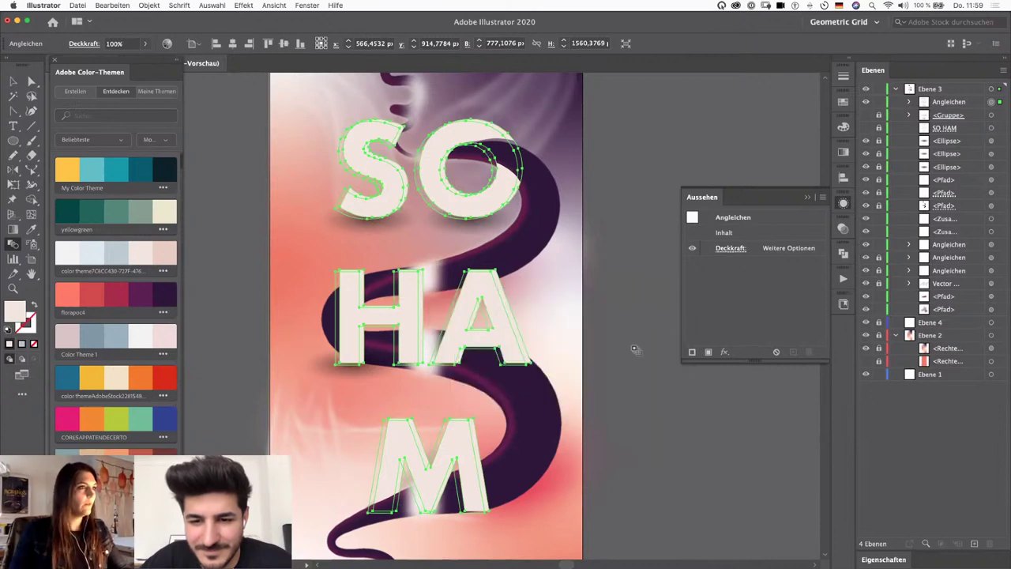
pyautogui.doubleClick(500, 136)
pyautogui.click(708, 145)
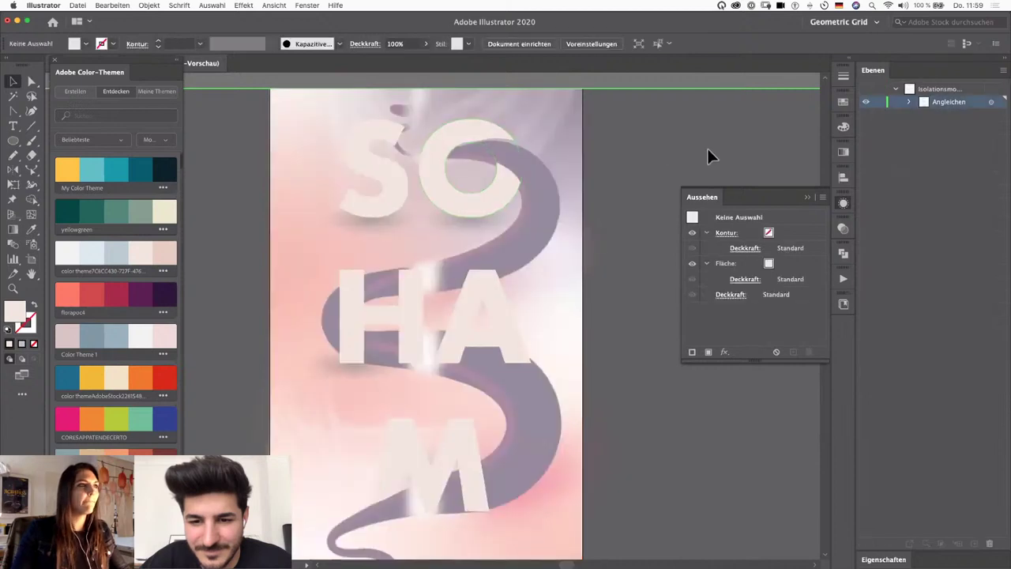
pyautogui.doubleClick(653, 156)
pyautogui.hscroll(2, 915, 118)
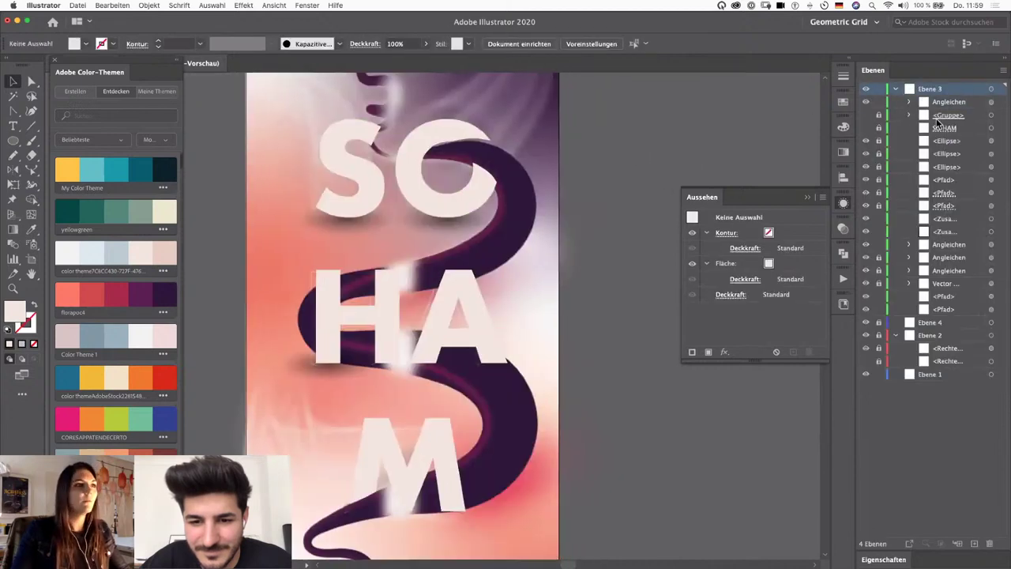
pyautogui.moveTo(577, 187); pyautogui.dragTo(615, 219)
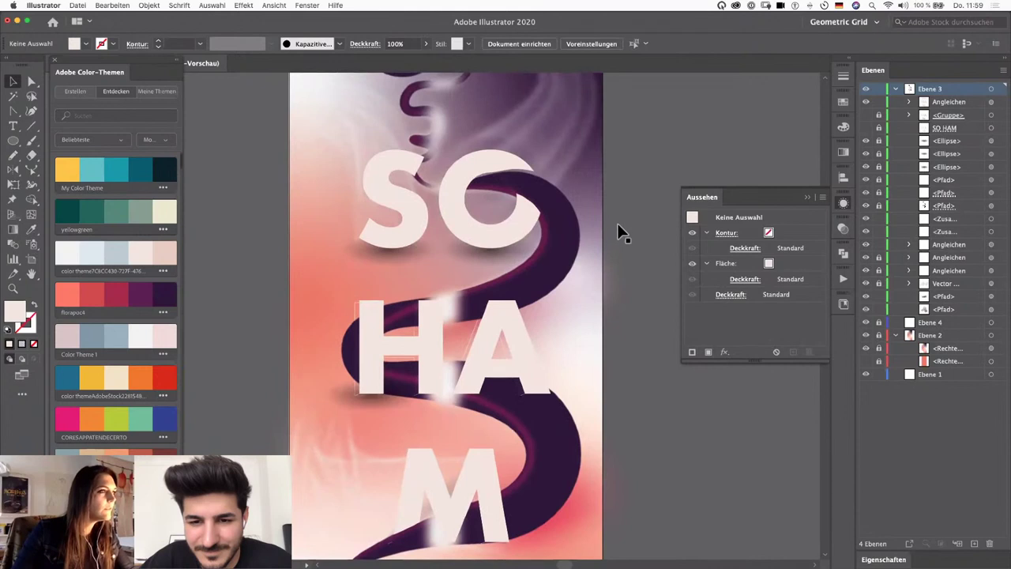
pyautogui.scroll(3, 614, 226)
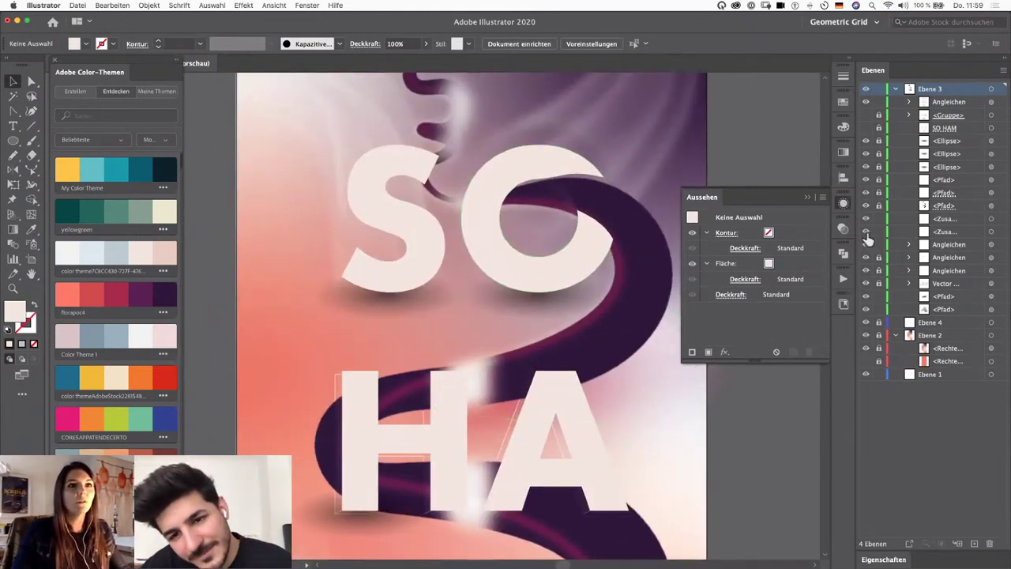
# Step: Hide all other artwork in Ebene 3 below the lettering blend and list the blend's two subgroups and the lower subgroup's letters
pyautogui.moveTo(866, 140); pyautogui.dragTo(875, 305)
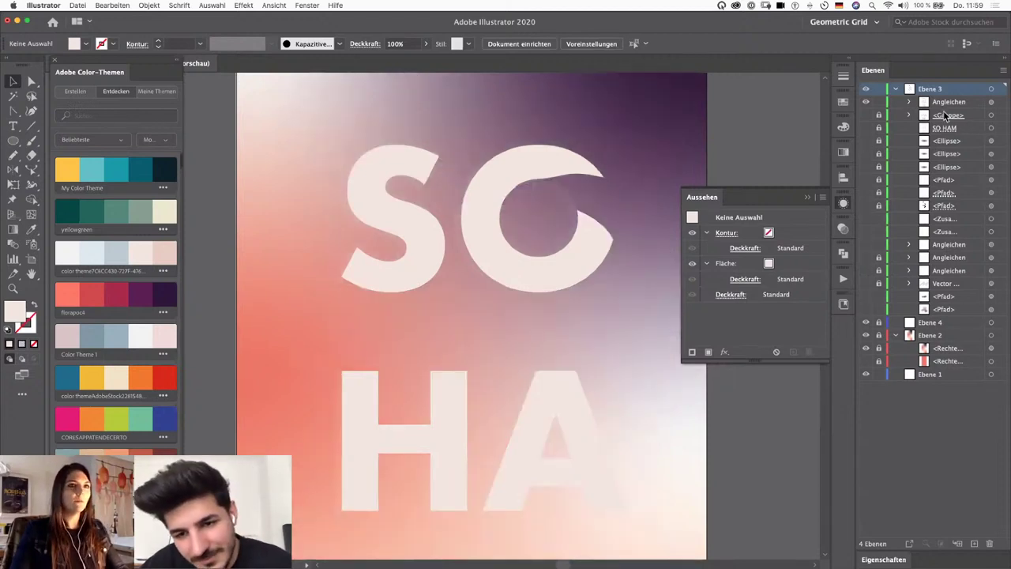
pyautogui.click(945, 116)
pyautogui.click(987, 103)
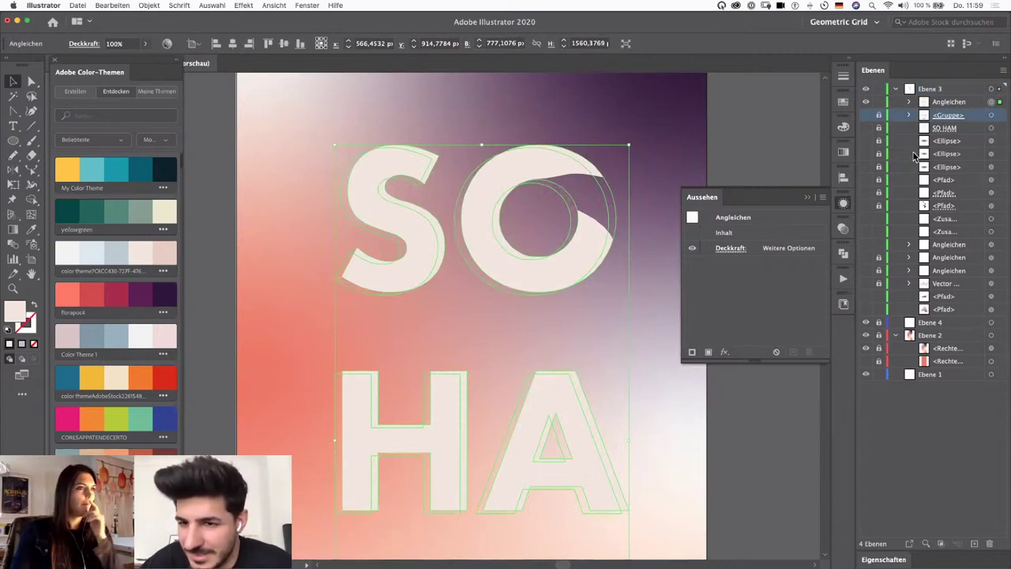
pyautogui.click(909, 102)
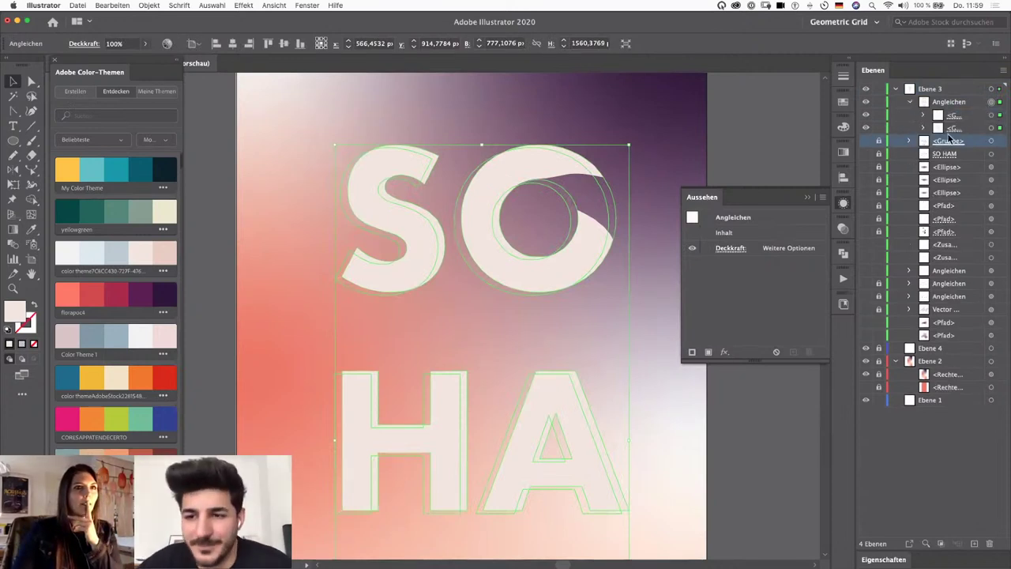
pyautogui.click(924, 128)
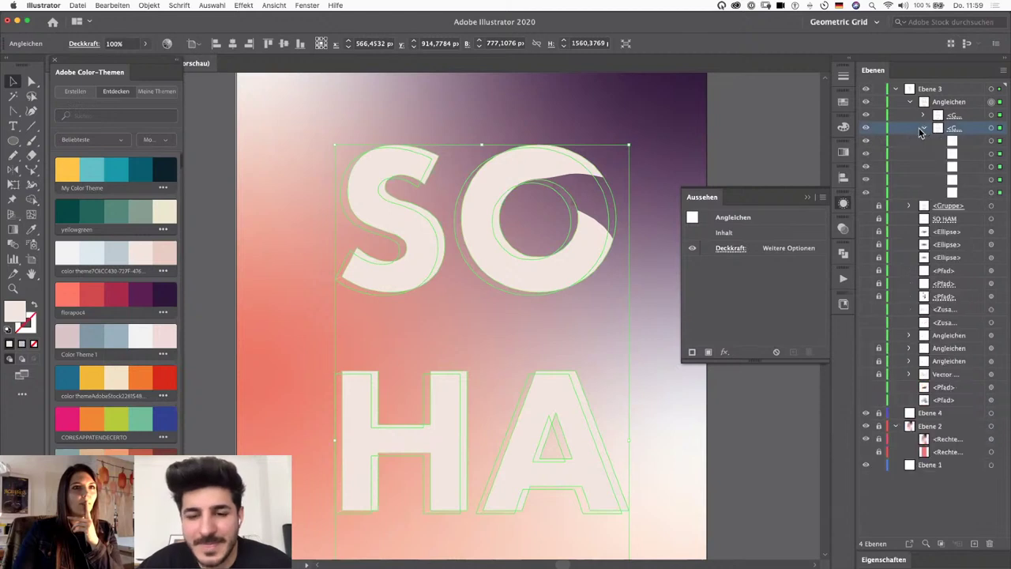
# Step: Recolor the lower letter group inside the blend with a coral theme color and select the whole blend
pyautogui.click(965, 141)
pyautogui.click(983, 129)
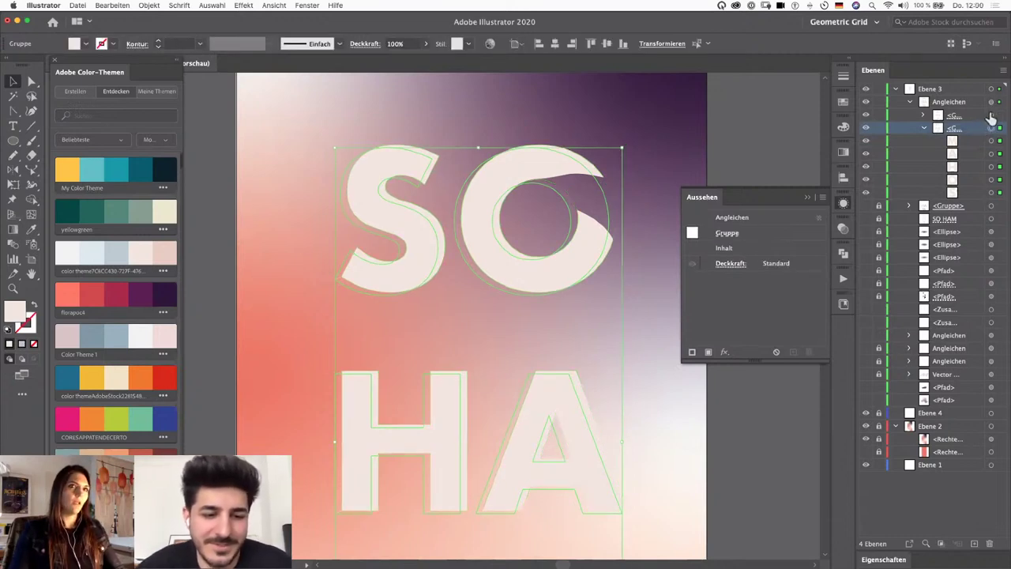
pyautogui.click(987, 116)
pyautogui.click(951, 129)
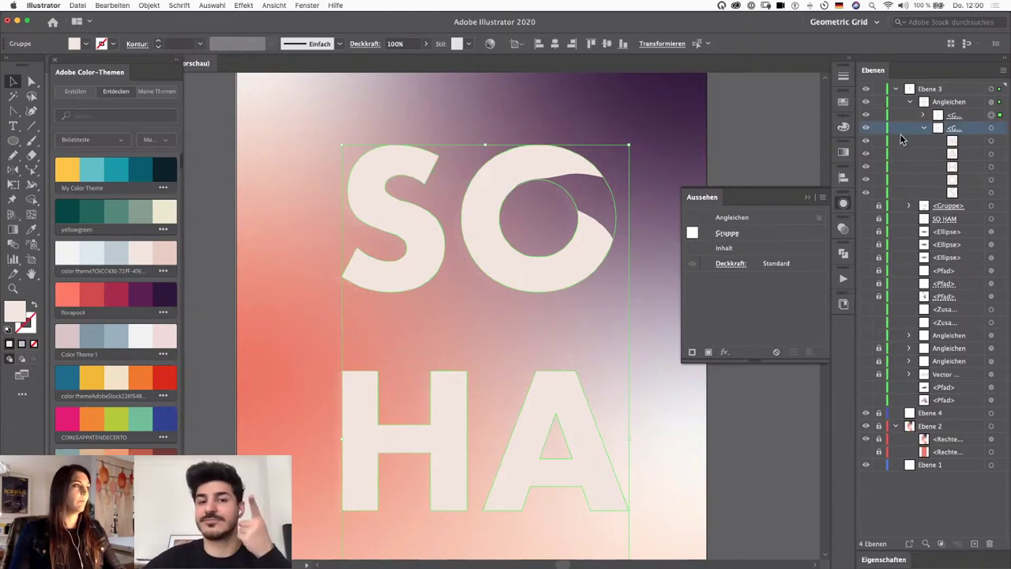
pyautogui.click(989, 127)
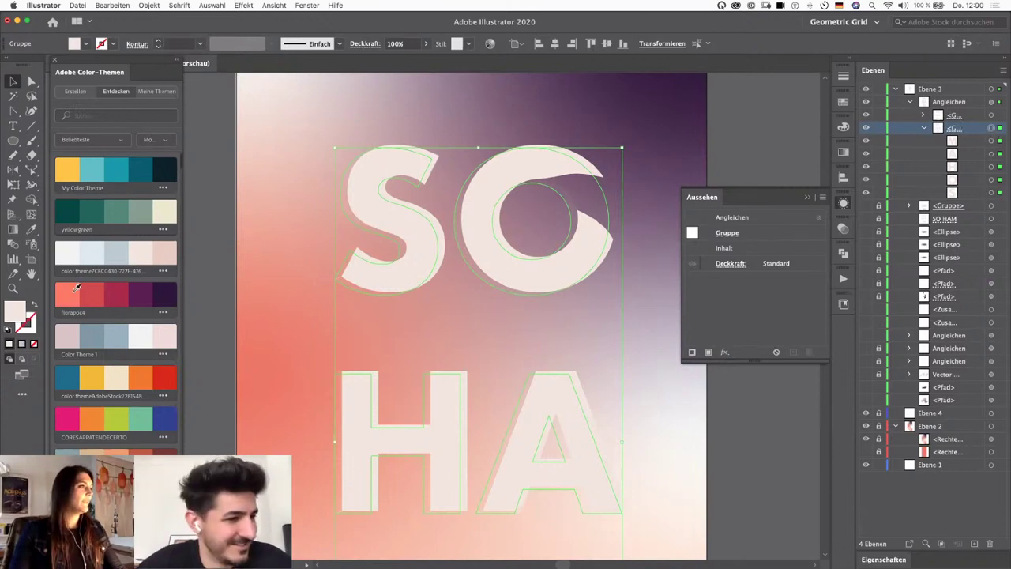
pyautogui.click(70, 302)
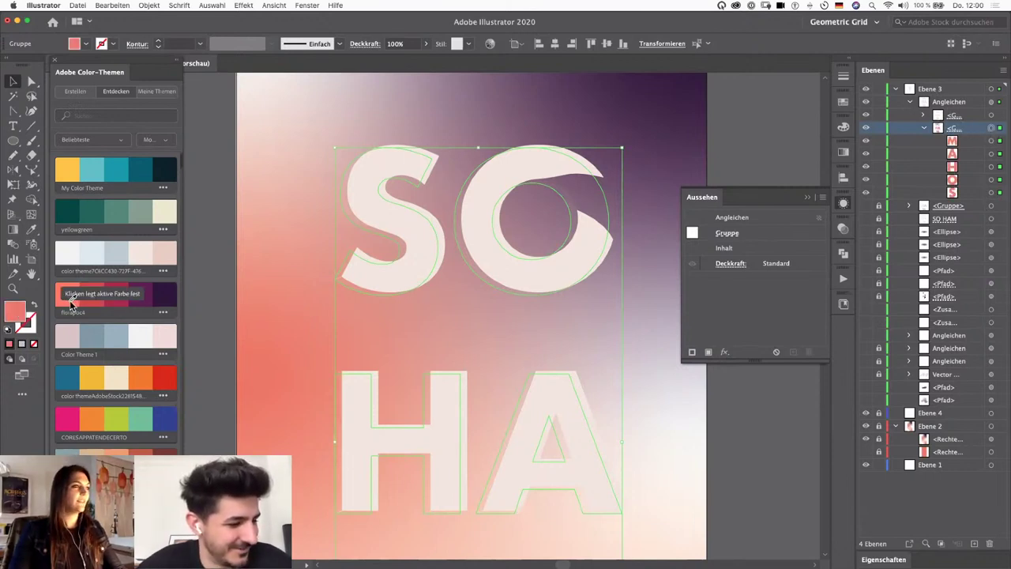
pyautogui.click(991, 101)
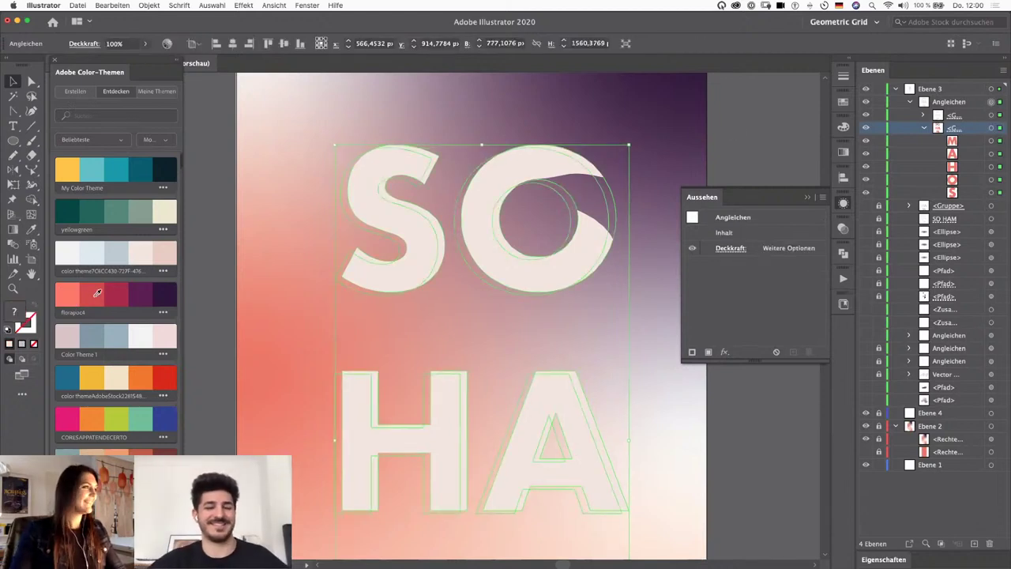
# Step: Undo the coral recolor, the hidden artwork and the blend back to two separate lettering groups, and deselect everything
pyautogui.click(739, 145)
pyautogui.press('super+z')
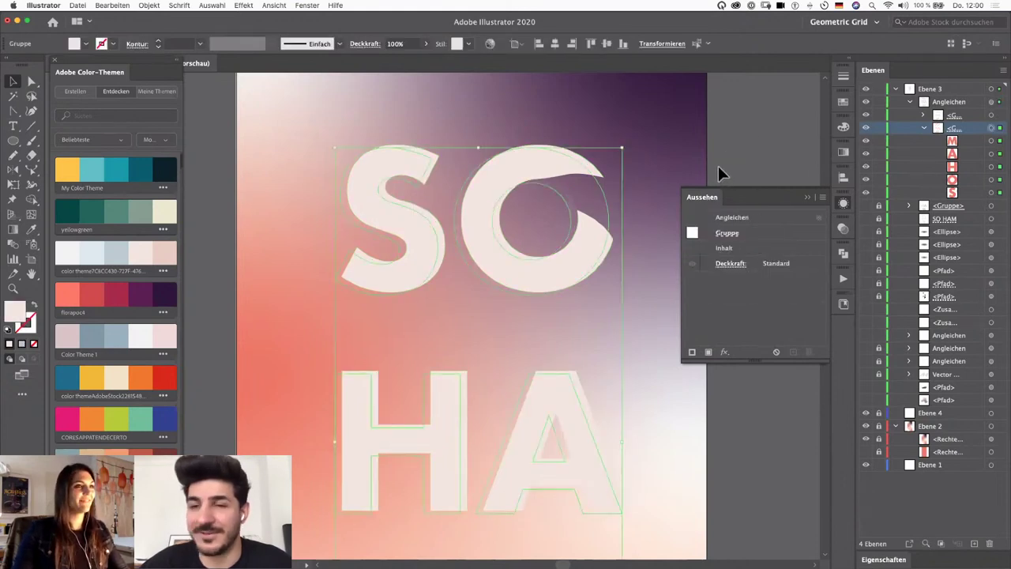
pyautogui.click(668, 172)
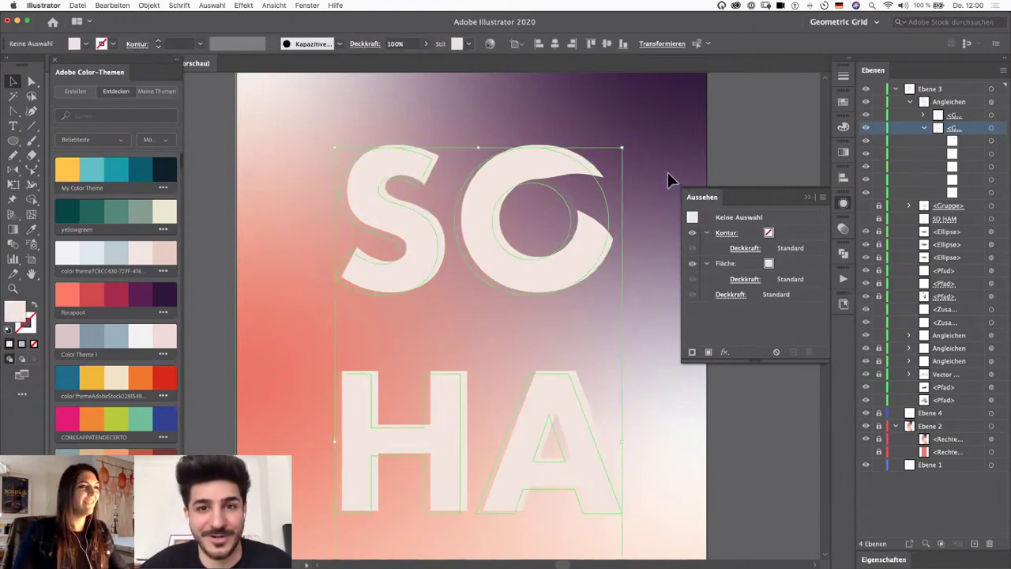
pyautogui.press('super+z')
pyautogui.press('super+z')
pyautogui.press('super+z')
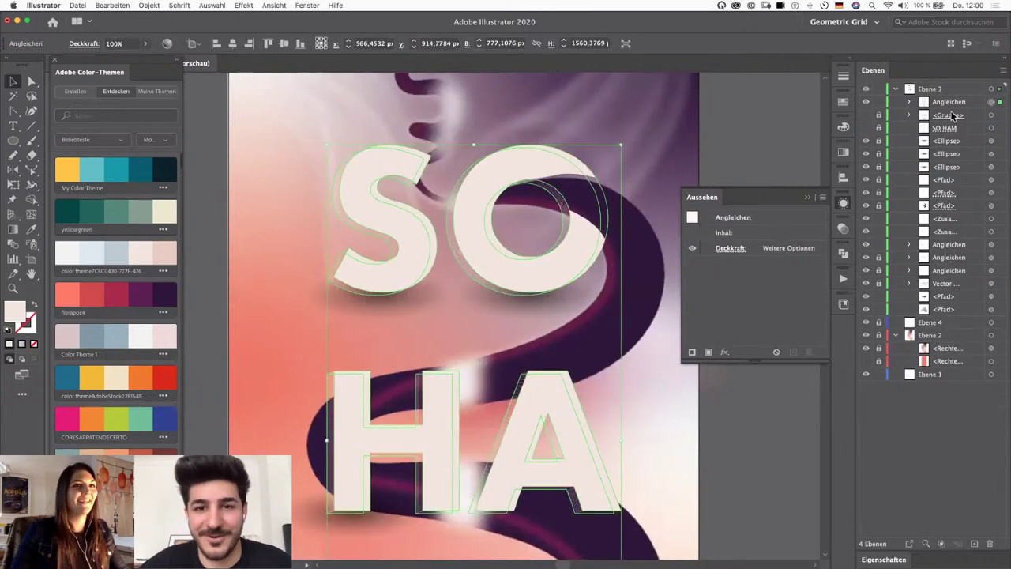
pyautogui.press('super+z')
pyautogui.click(741, 169)
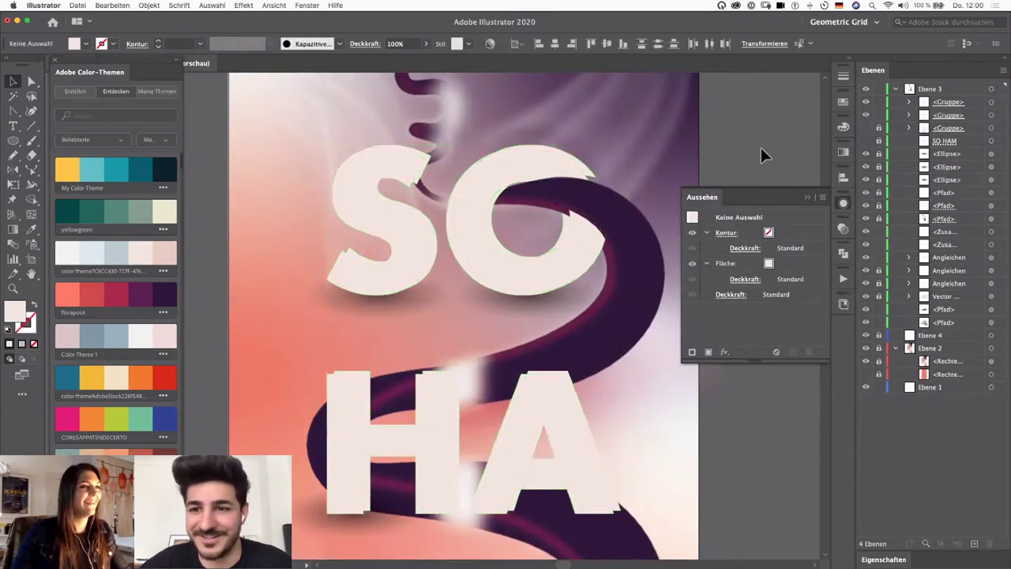
# Step: Hide the ellipses, paths, blends and other artwork in Ebene 3 below the two offset lettering groups
pyautogui.moveTo(866, 155); pyautogui.dragTo(871, 326)
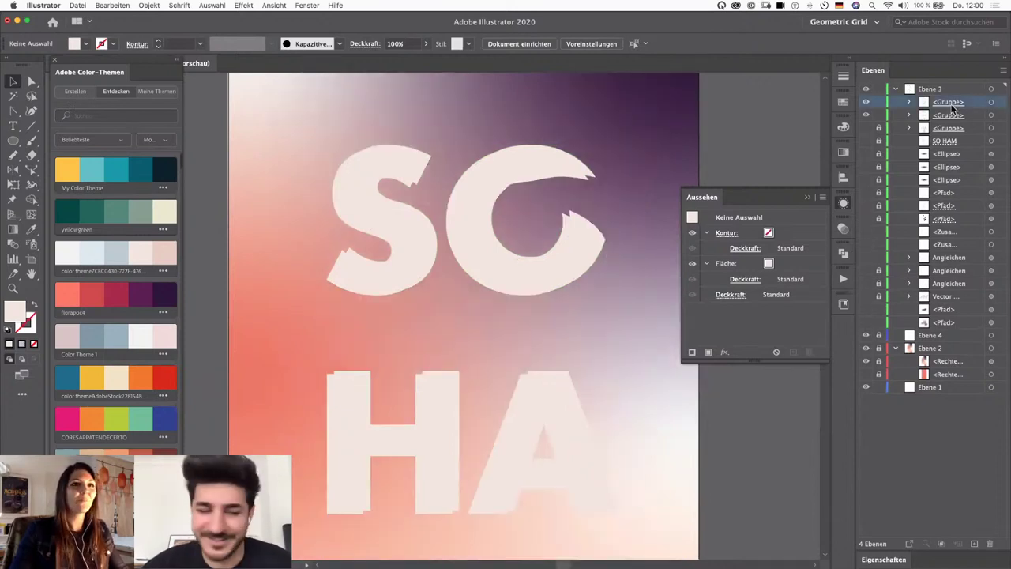
# Step: Unite the overlapping letter shapes in each of the two offset lettering groups with Pathfinder and deselect the artwork
pyautogui.click(909, 103)
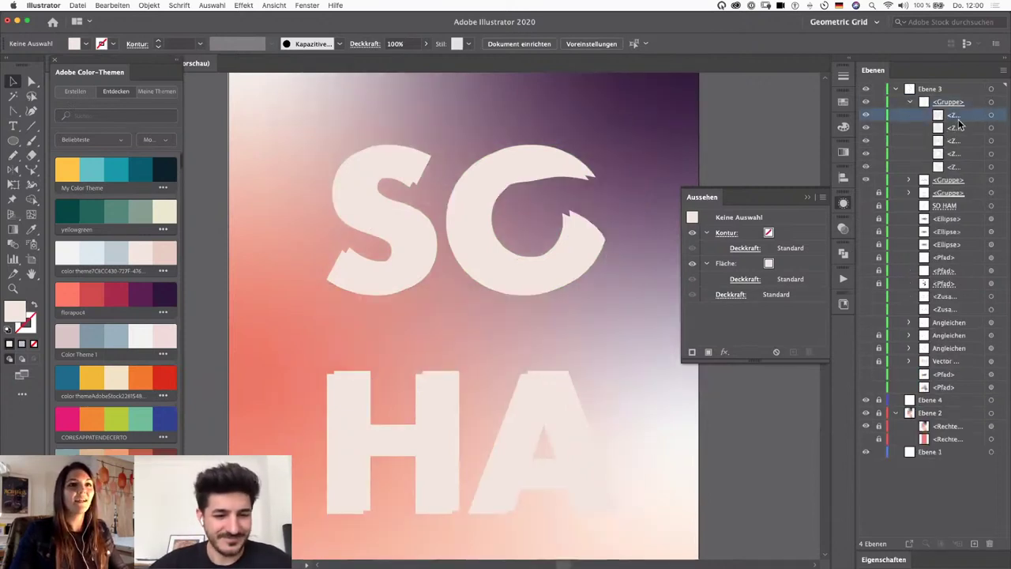
pyautogui.click(990, 103)
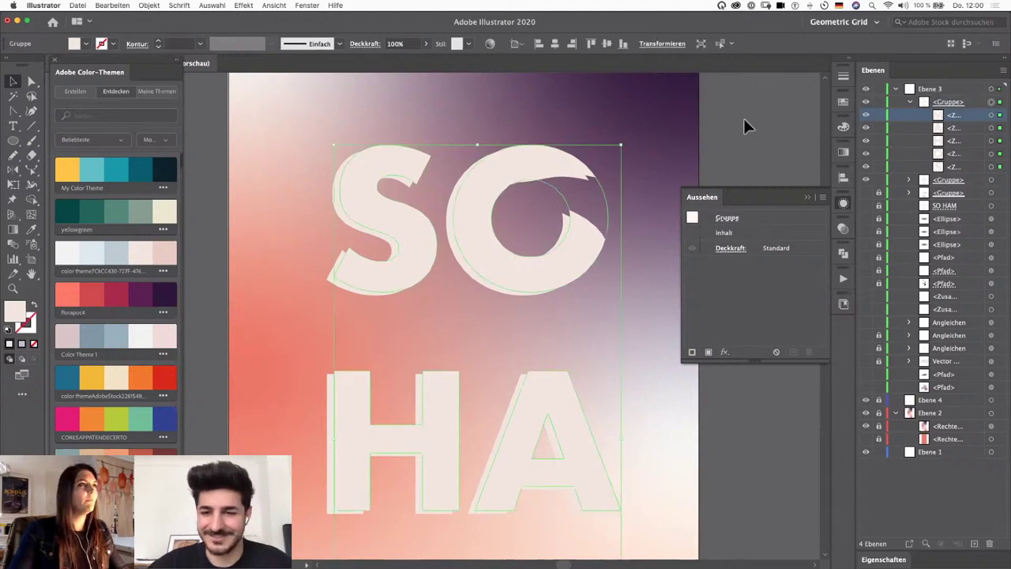
pyautogui.click(843, 253)
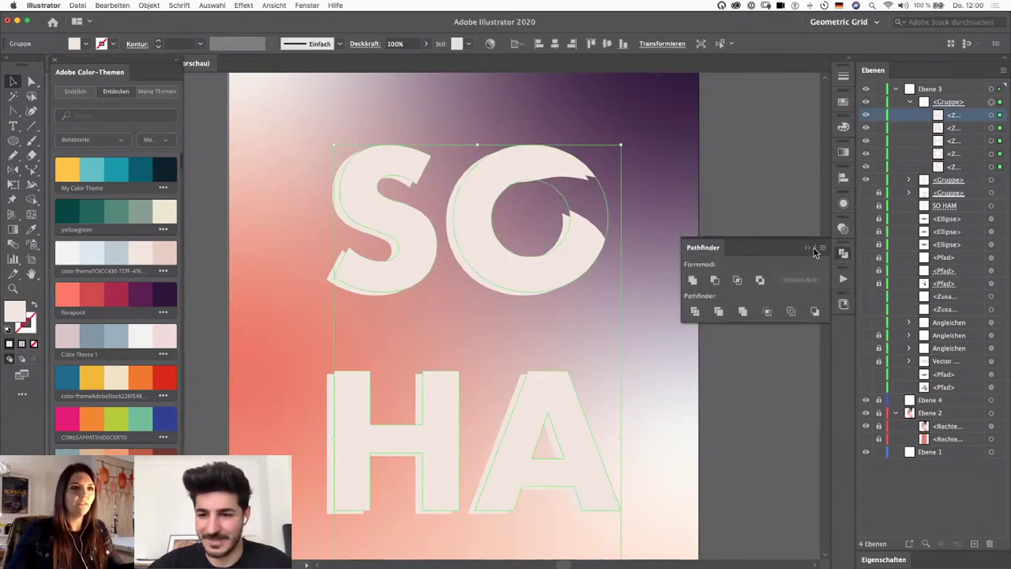
pyautogui.click(692, 281)
pyautogui.click(909, 102)
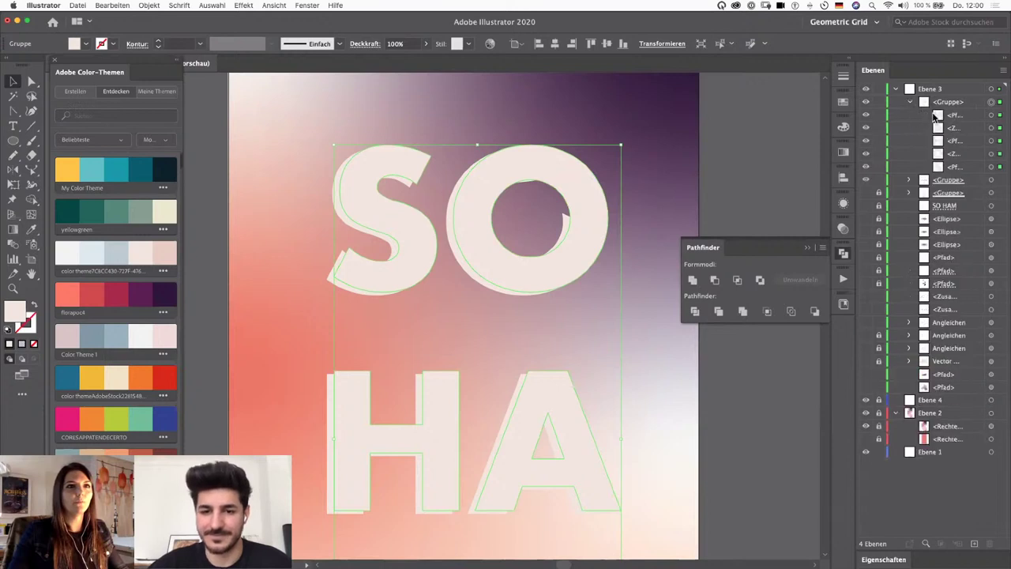
pyautogui.click(990, 180)
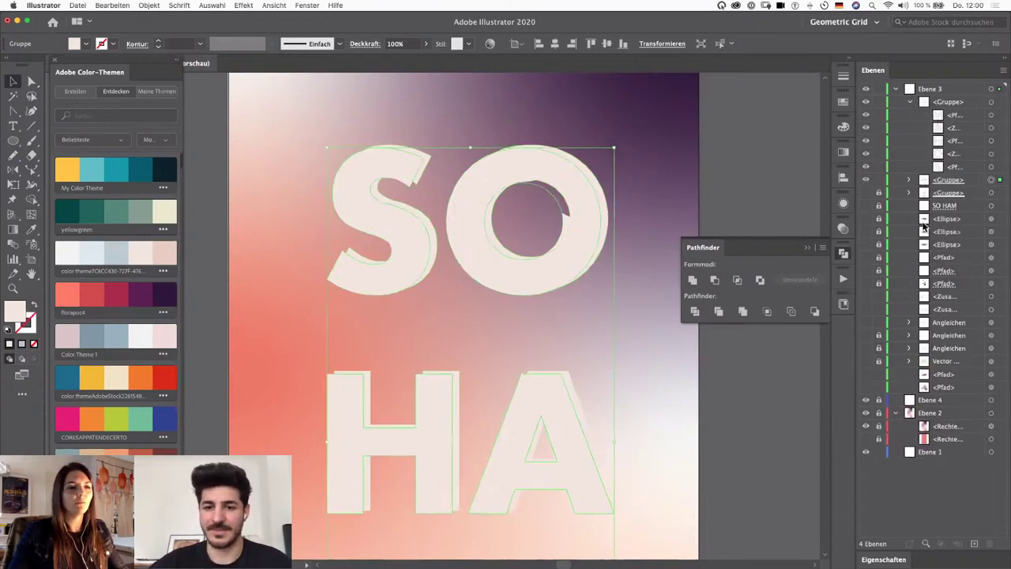
pyautogui.click(692, 279)
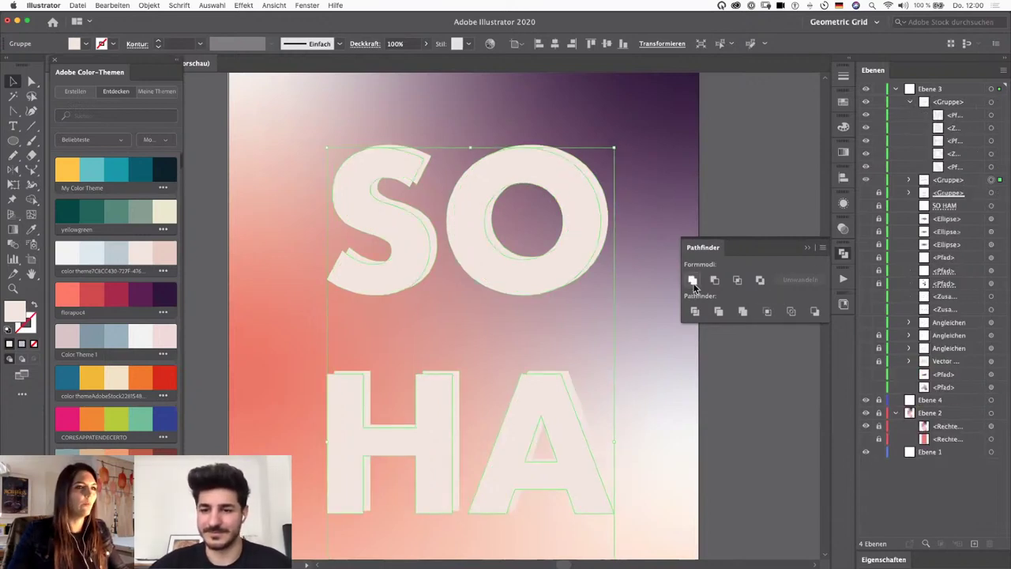
pyautogui.click(767, 199)
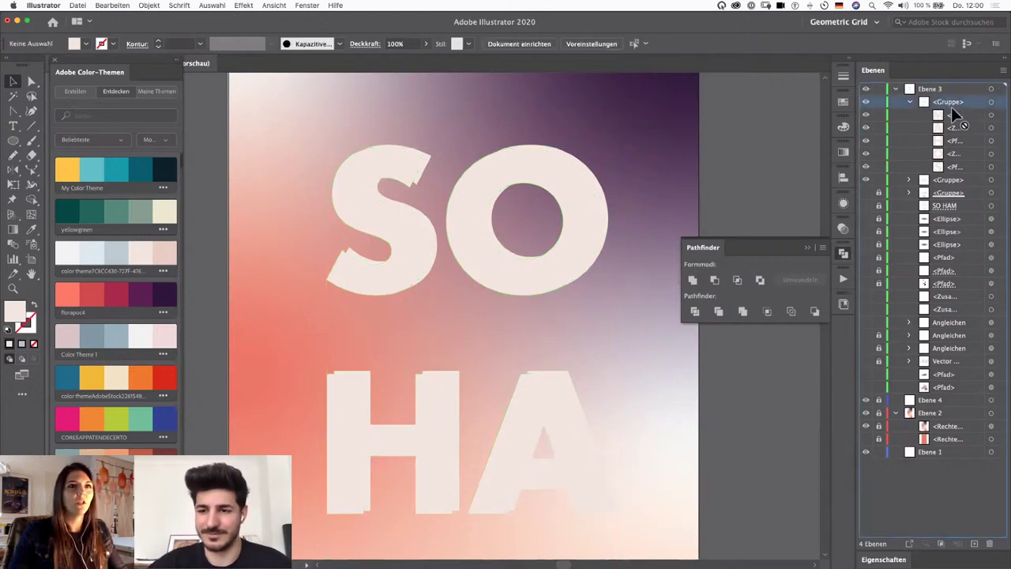
# Step: Shift the upper lettering group farther up and to the right and fill it with the florapack theme's second-darkest purple
pyautogui.click(909, 102)
pyautogui.click(951, 115)
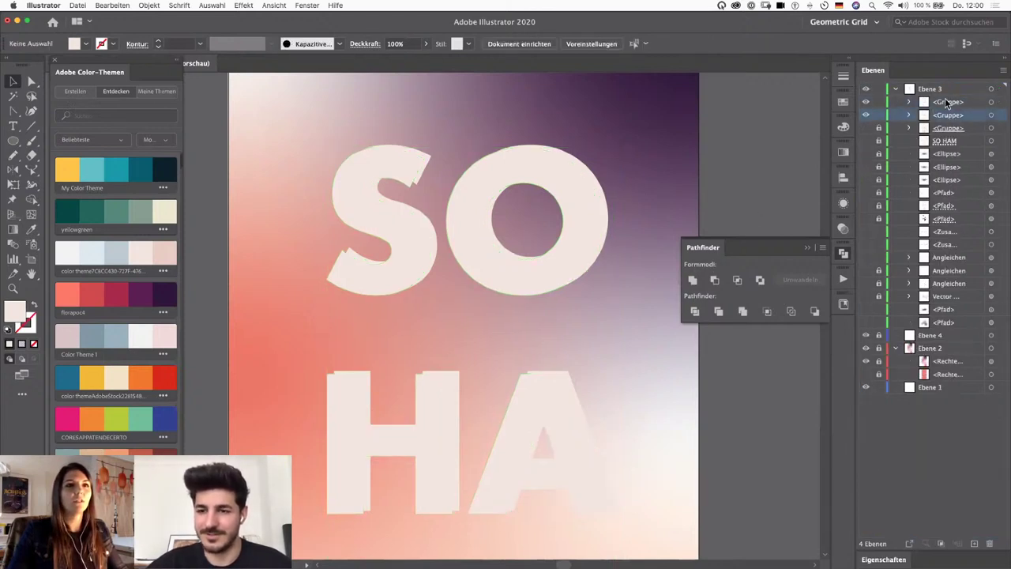
pyautogui.keyDown('shift'); pyautogui.click(948, 103); pyautogui.keyUp('shift')
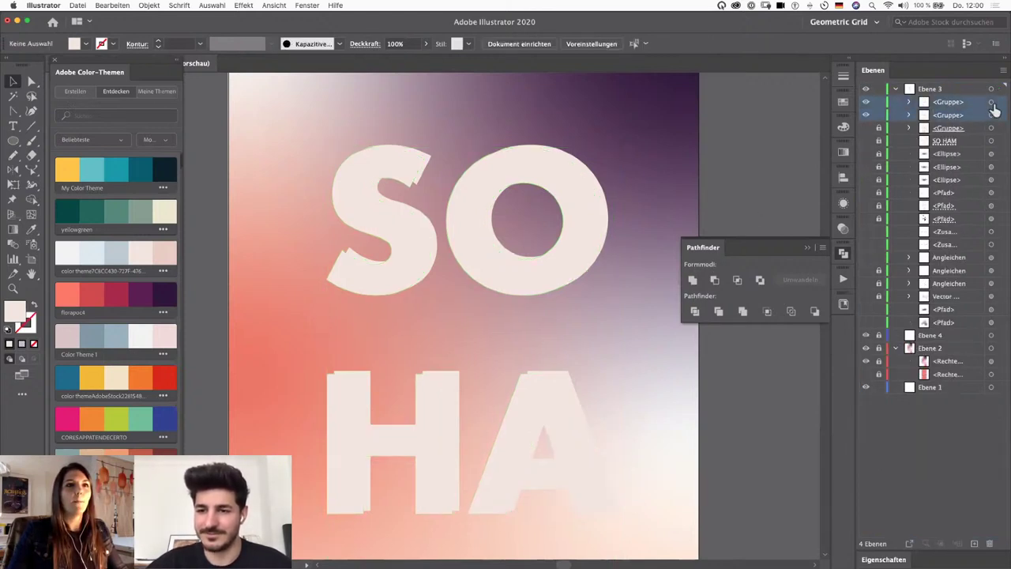
pyautogui.click(948, 115)
pyautogui.click(991, 116)
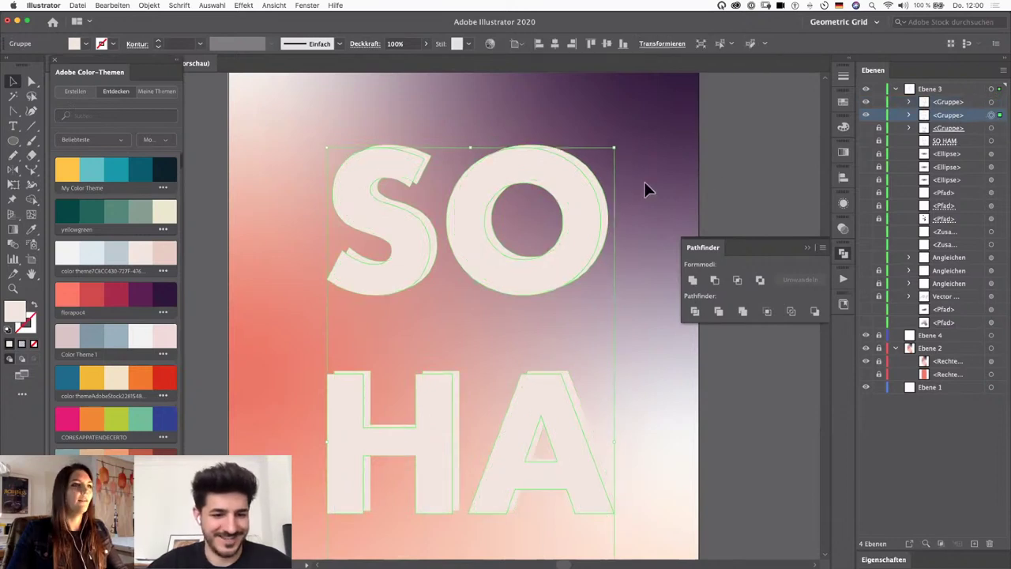
pyautogui.click(990, 102)
pyautogui.moveTo(594, 175); pyautogui.dragTo(605, 164)
pyautogui.click(142, 293)
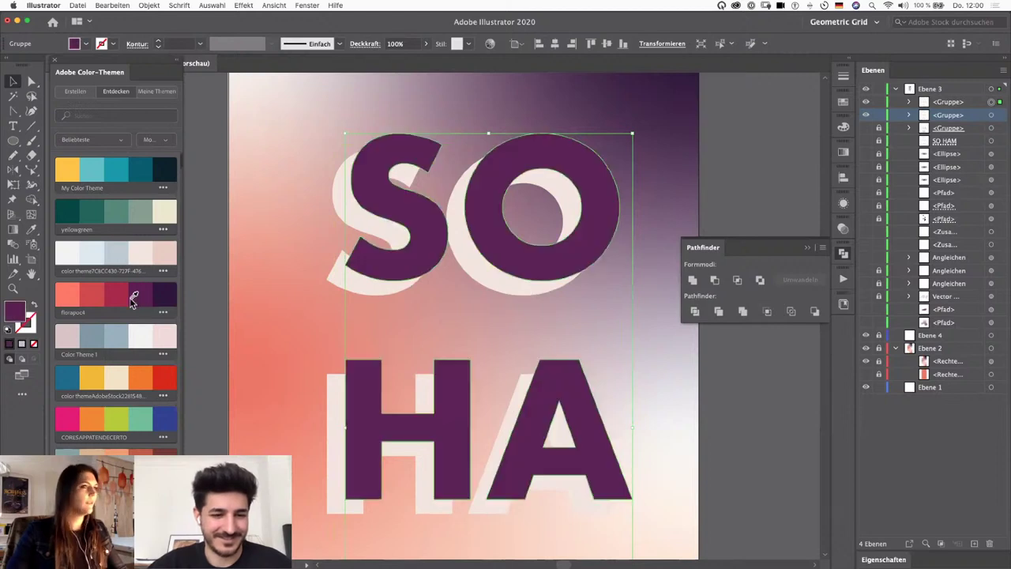
# Step: Place the purple lettering group behind the cream lettering group and blend the two groups
pyautogui.click(945, 105)
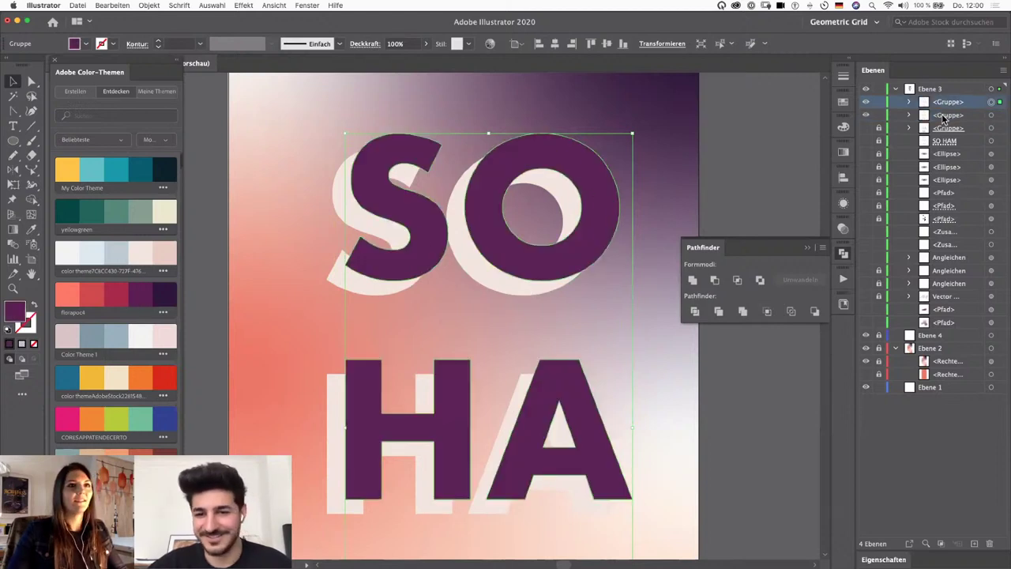
pyautogui.moveTo(944, 118); pyautogui.dragTo(946, 116)
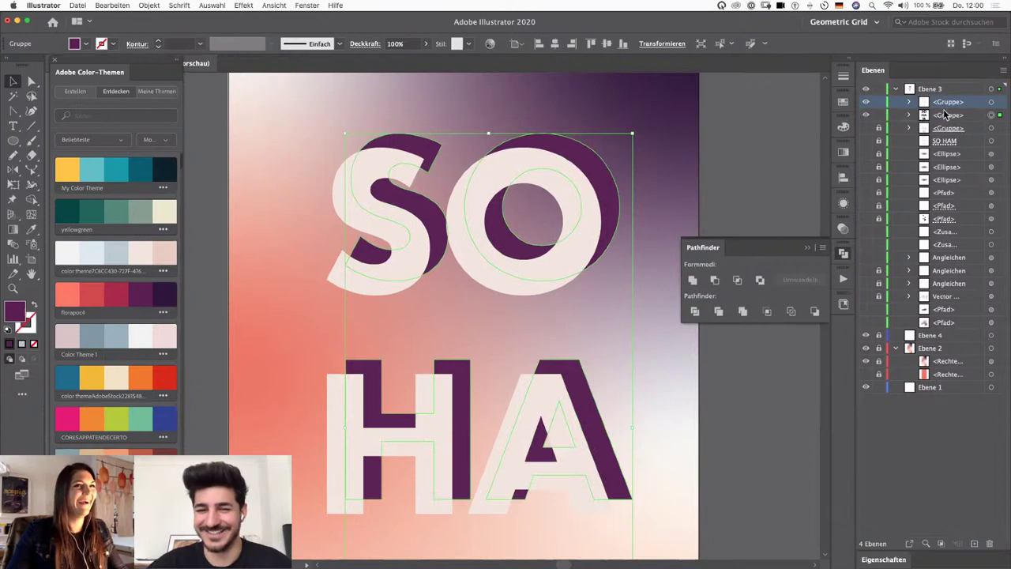
pyautogui.keyDown('shift'); pyautogui.click(991, 102); pyautogui.keyUp('shift')
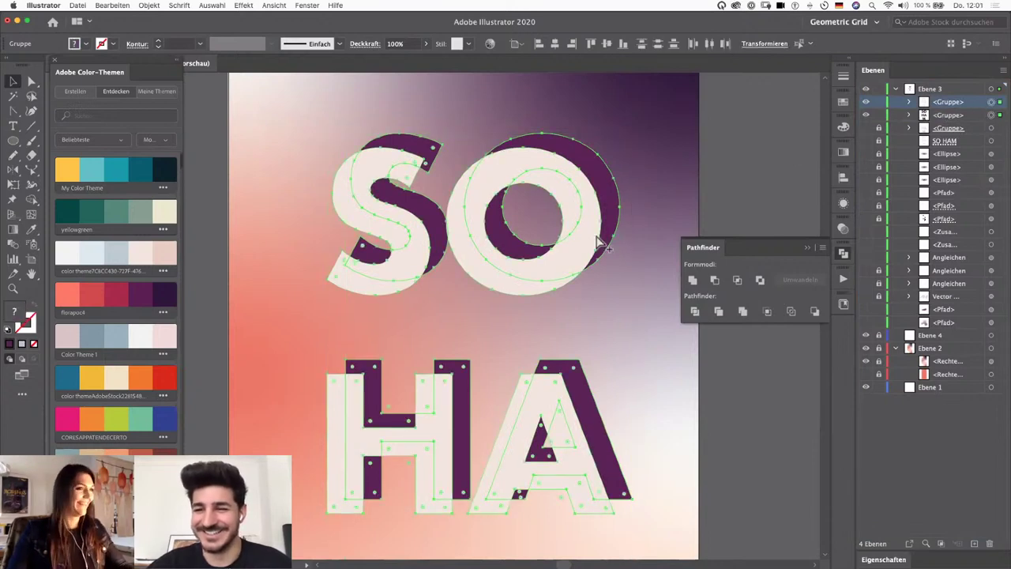
pyautogui.press('super+alt+b')
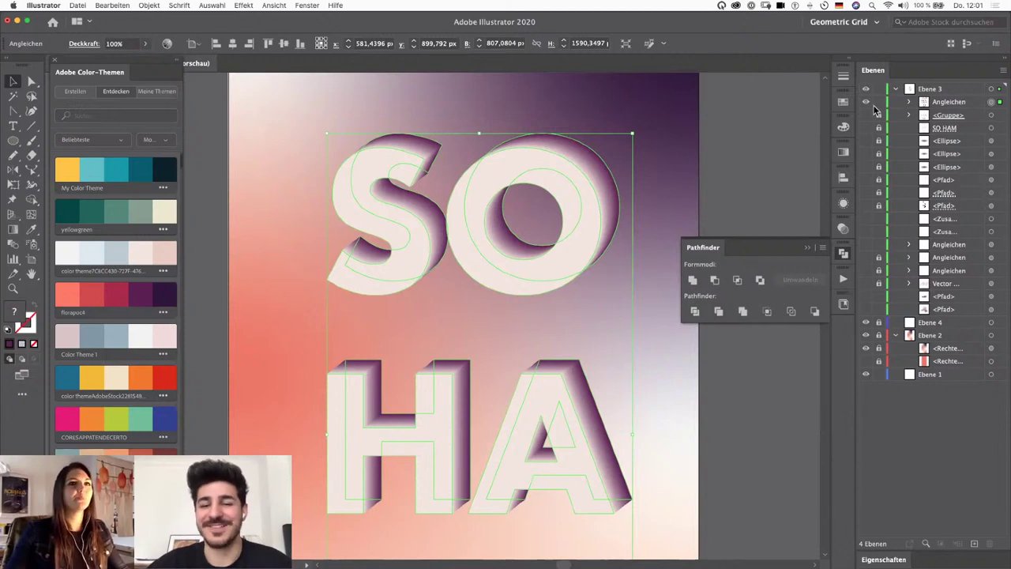
# Step: Show all hidden artwork in Ebene 3 again and place the lettering blend directly beneath the SO HAM text object
pyautogui.moveTo(865, 117); pyautogui.dragTo(867, 310)
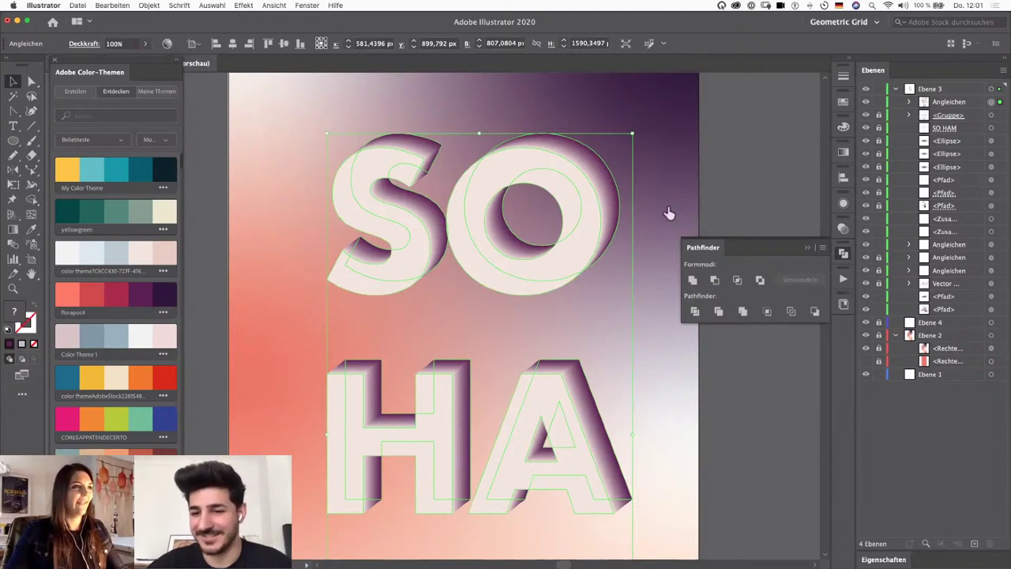
pyautogui.click(946, 105)
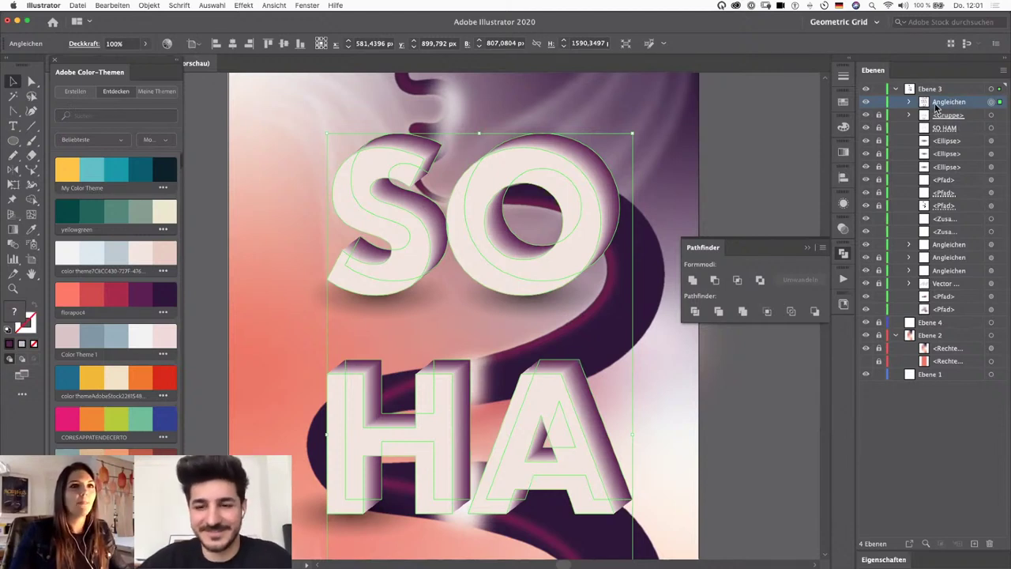
pyautogui.moveTo(936, 107); pyautogui.dragTo(934, 140)
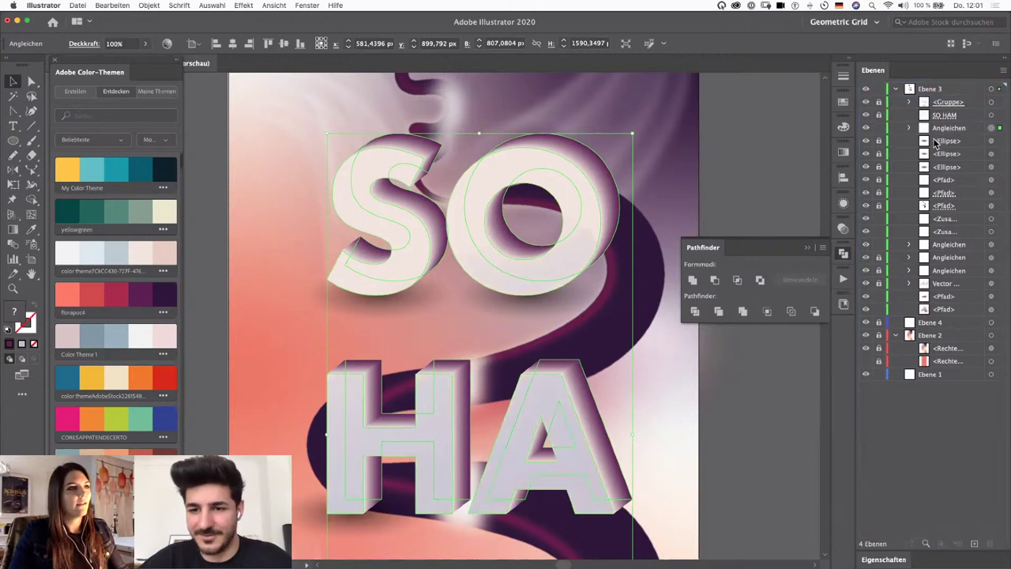
pyautogui.click(723, 210)
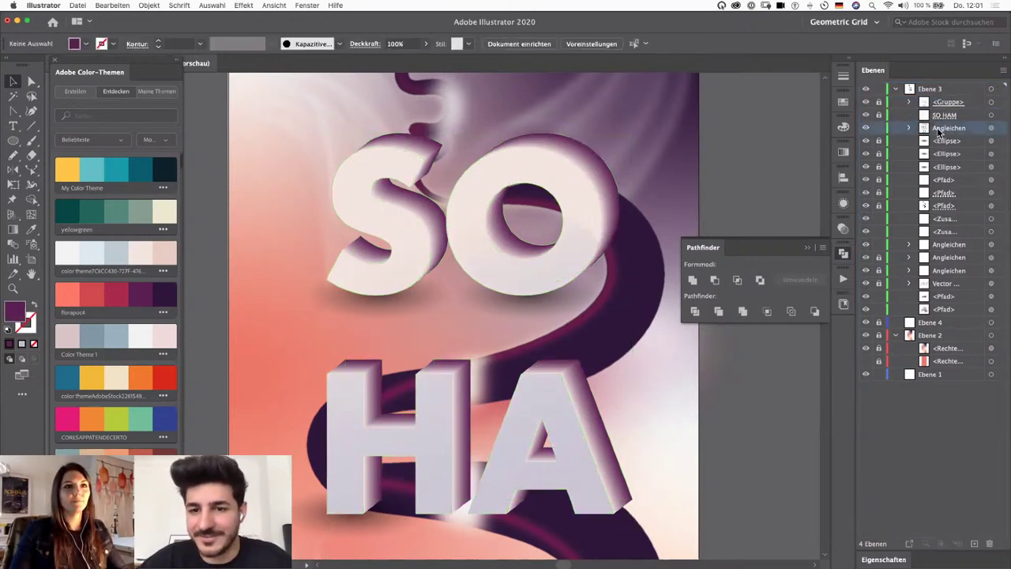
# Step: Isolate the lettering blend and move its purple rear group closer to the cream letters for a shallower depth
pyautogui.click(909, 128)
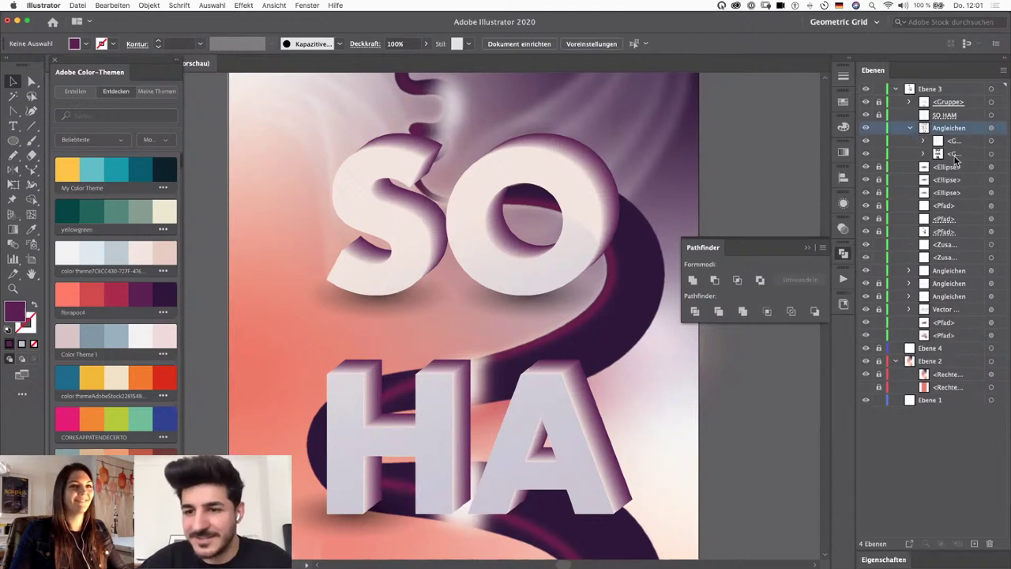
pyautogui.click(922, 154)
pyautogui.click(989, 154)
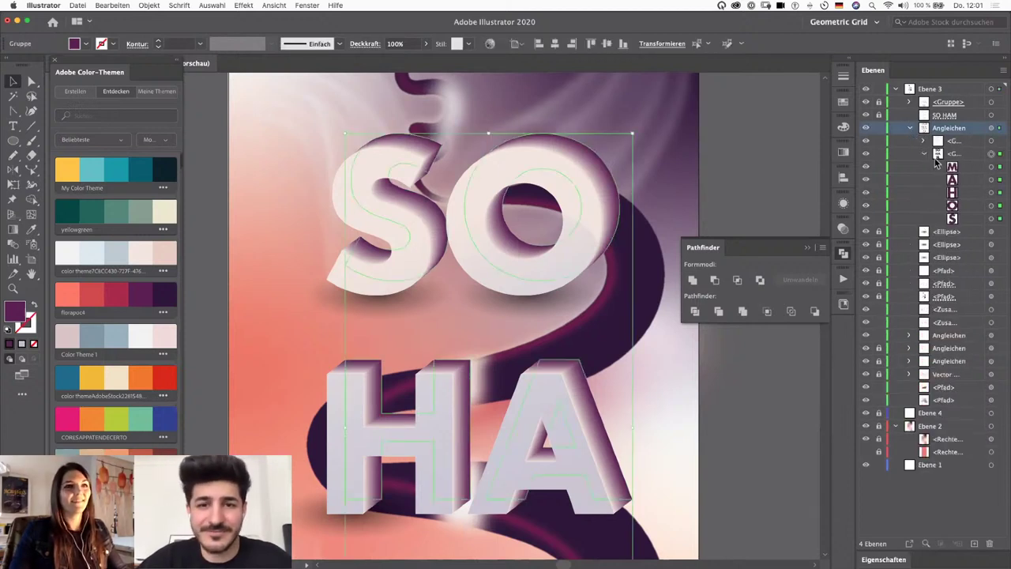
pyautogui.doubleClick(597, 155)
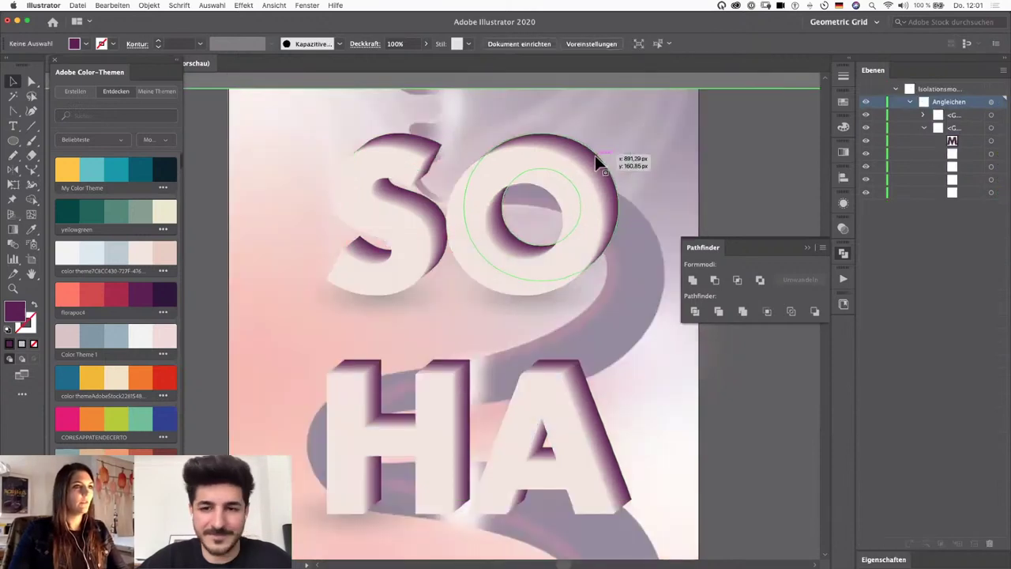
pyautogui.click(594, 155)
pyautogui.click(612, 161)
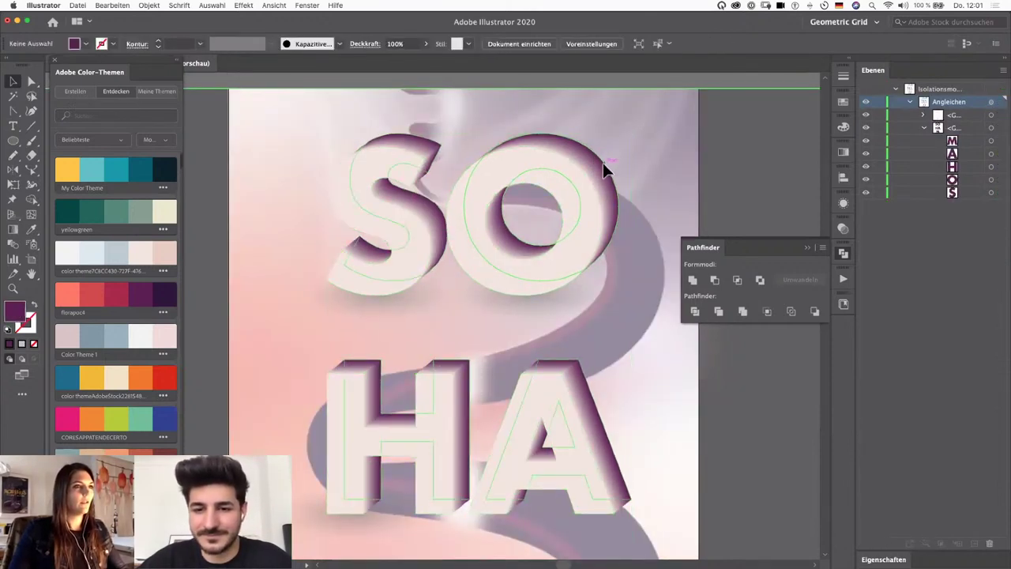
pyautogui.click(589, 169)
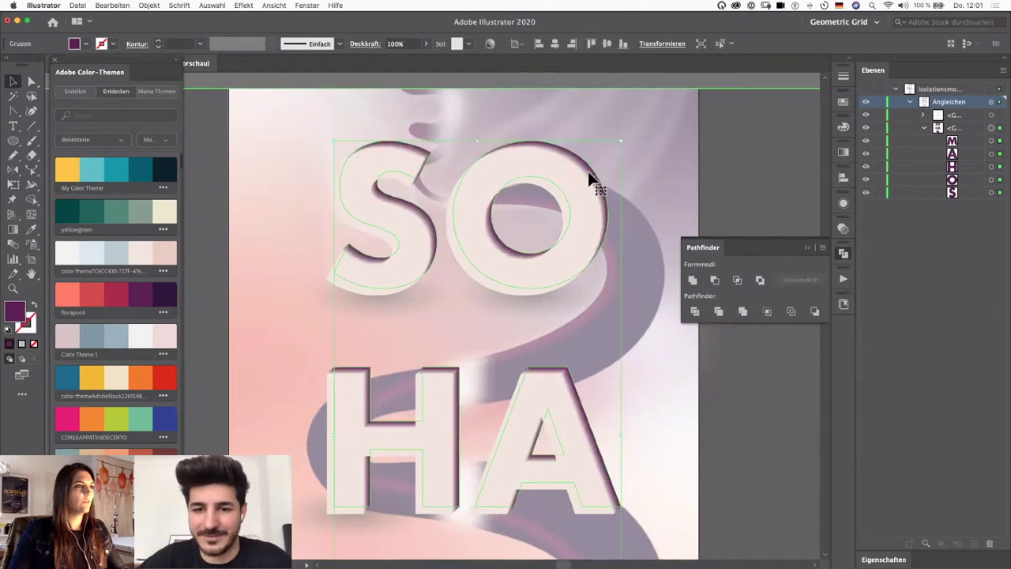
pyautogui.moveTo(588, 174); pyautogui.dragTo(592, 166)
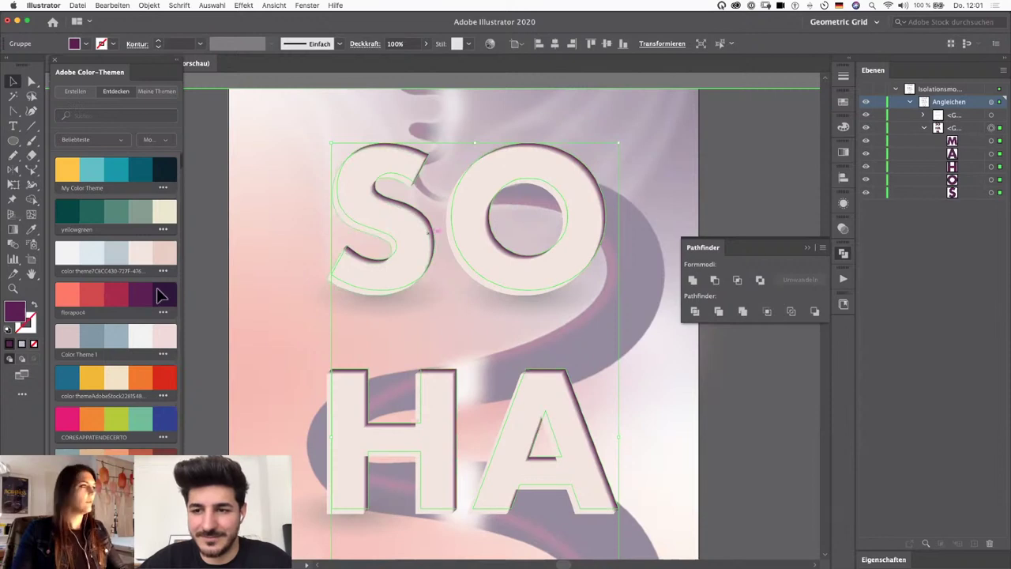
# Step: Recolor the blend's rear letter group with the darker blue-grey from Color Theme 1 and leave isolation mode
pyautogui.click(167, 253)
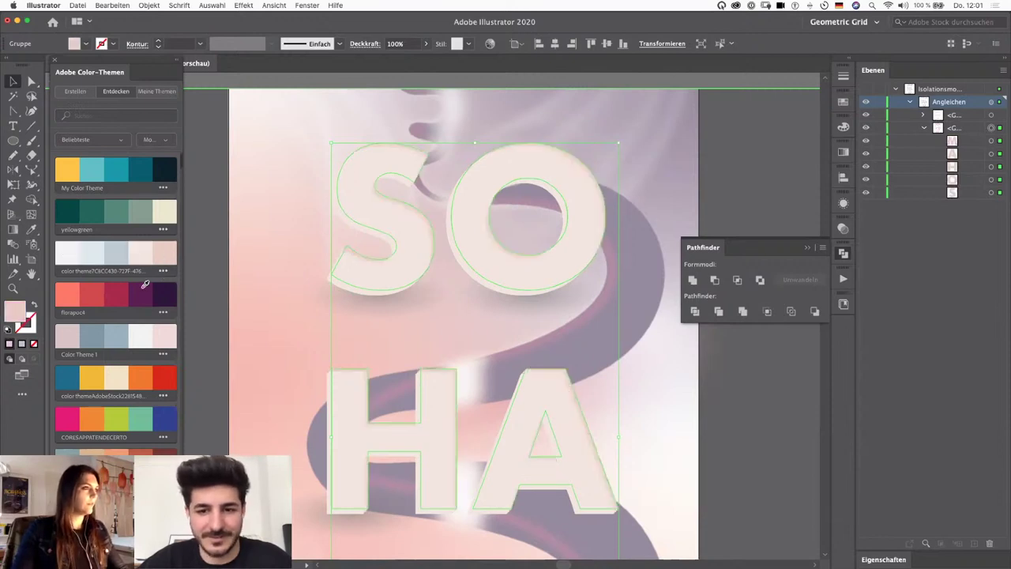
pyautogui.click(89, 337)
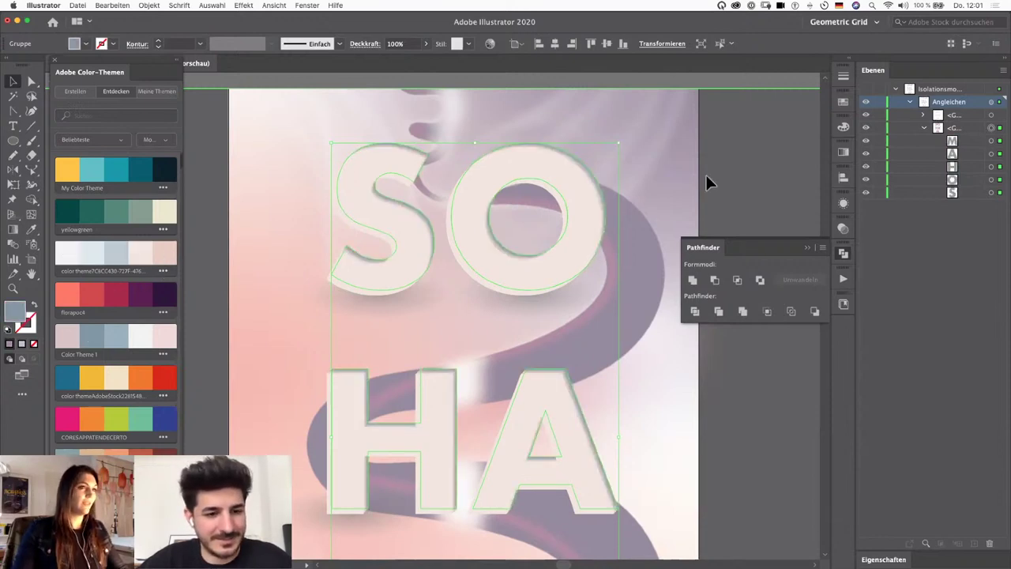
pyautogui.doubleClick(725, 186)
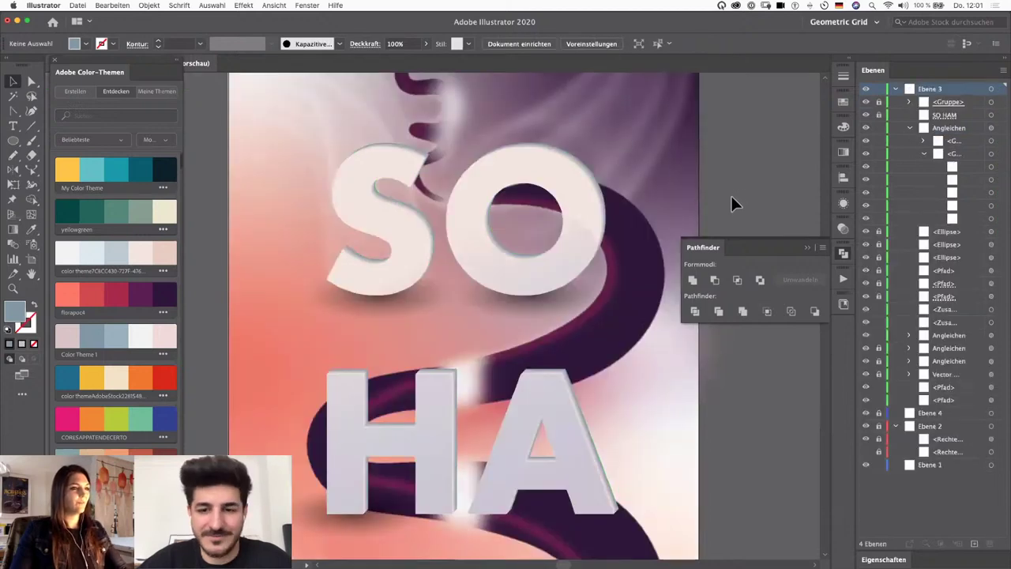
# Step: Hide the locked group at the top of Ebene 3 above the SO HAM text and collapse the blend's contents
pyautogui.press('super+minus')
pyautogui.press('super+minus')
pyautogui.press('super+minus')
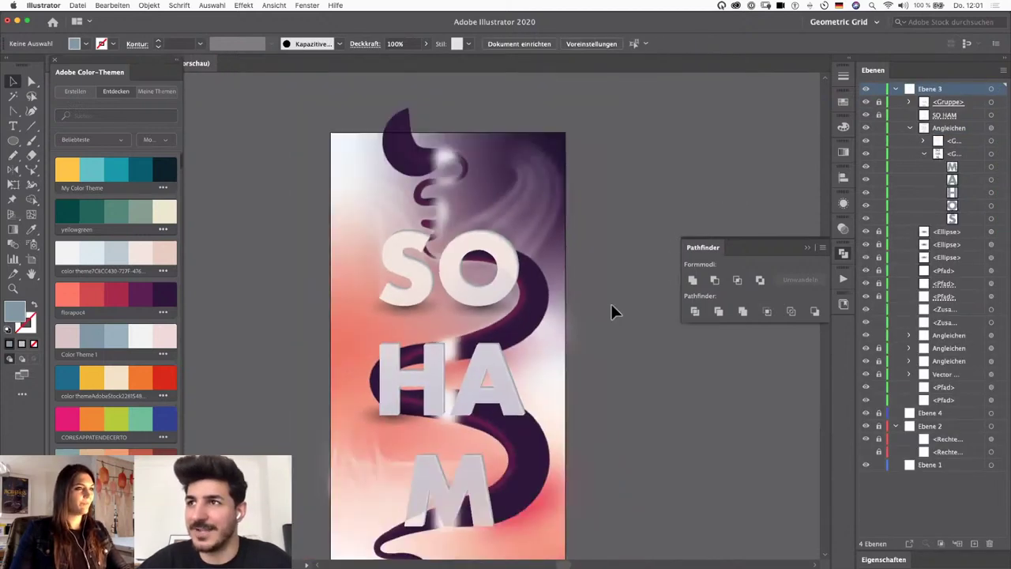
pyautogui.moveTo(567, 307); pyautogui.dragTo(584, 274)
pyautogui.press('super+plus')
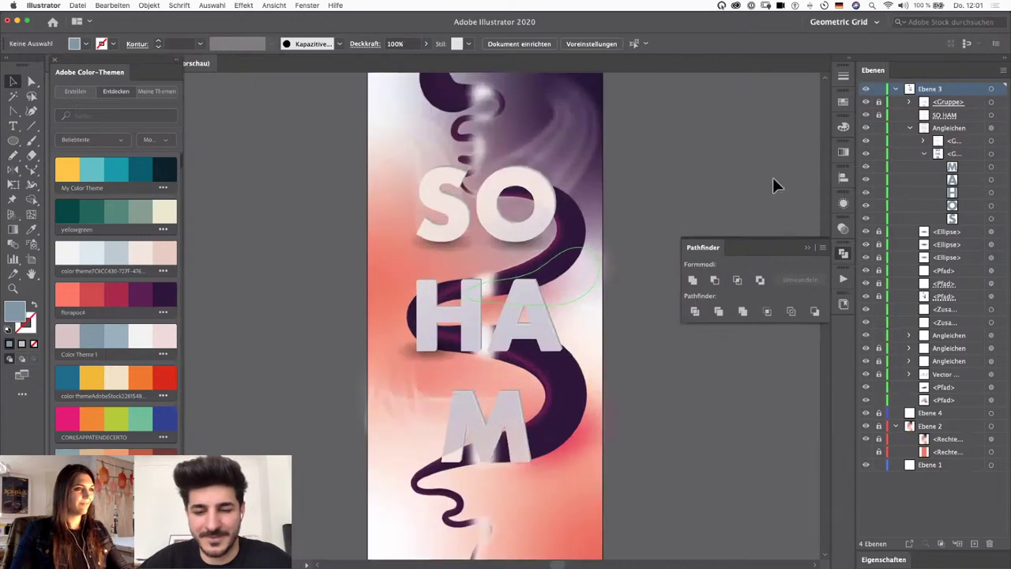
pyautogui.click(952, 105)
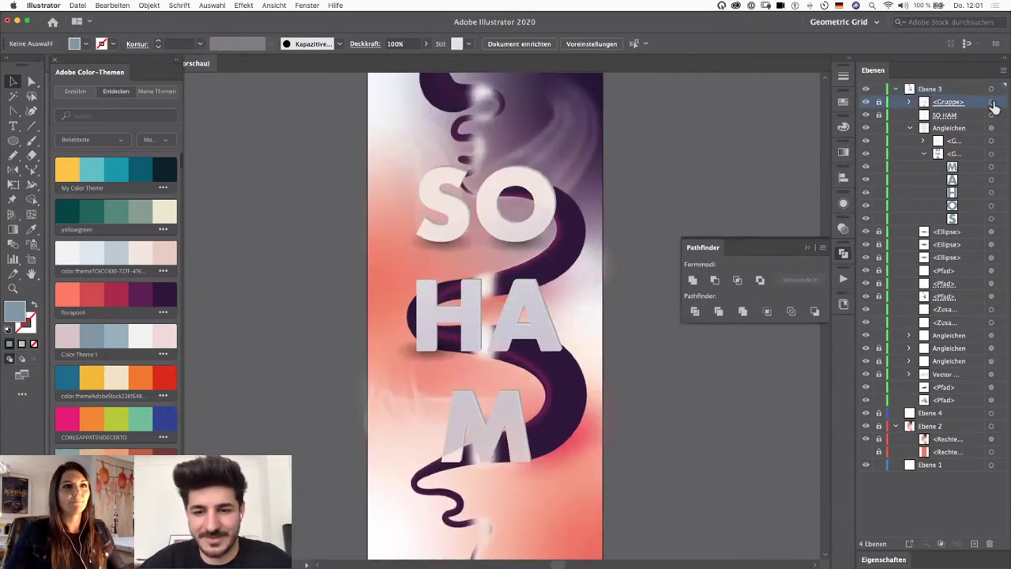
pyautogui.click(865, 102)
pyautogui.click(866, 102)
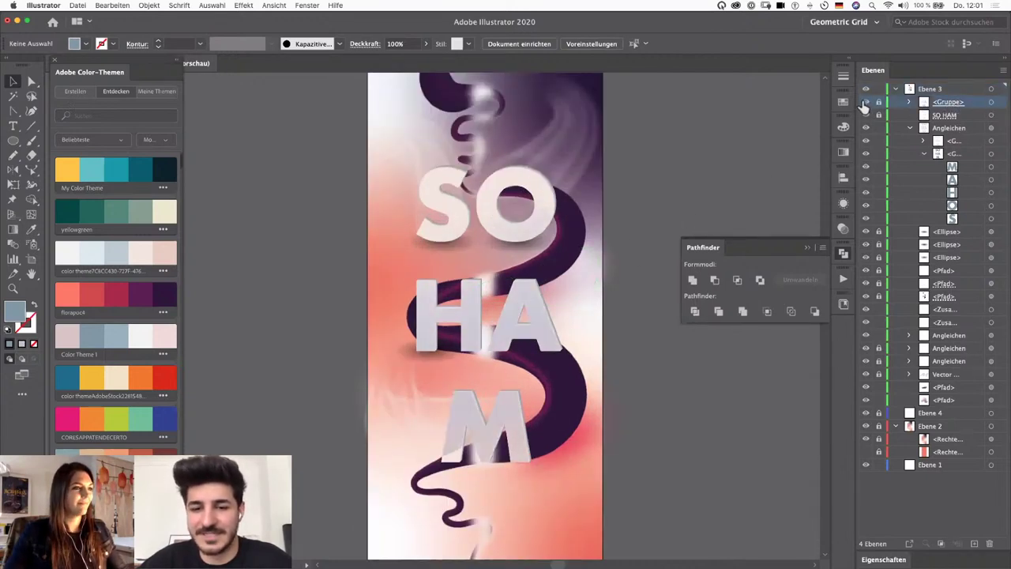
pyautogui.click(865, 102)
pyautogui.click(913, 129)
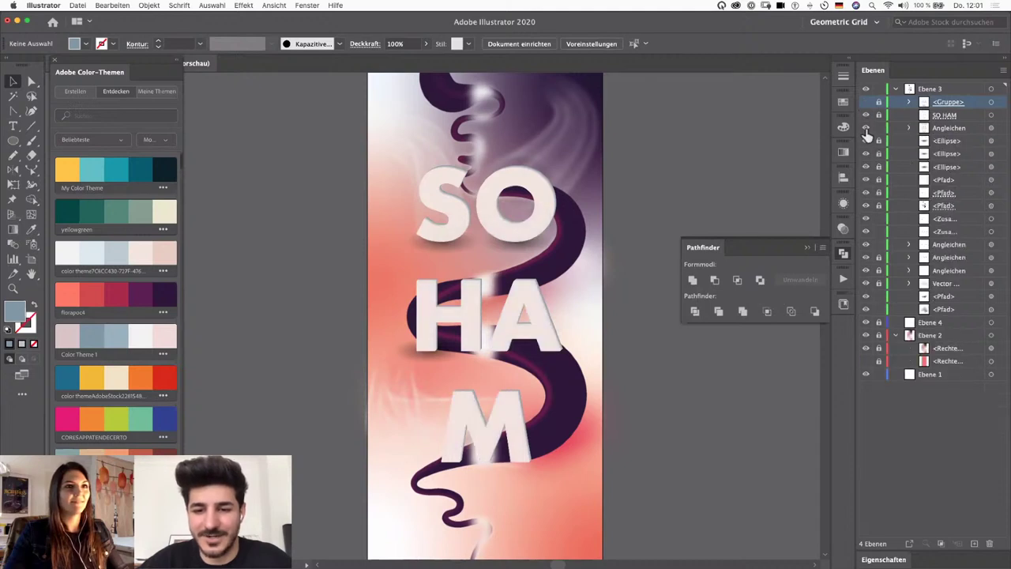
# Step: Lower the opacity of the lettering blend beneath the SO HAM text to 65% and deselect it
pyautogui.click(866, 128)
pyautogui.click(866, 127)
pyautogui.click(936, 128)
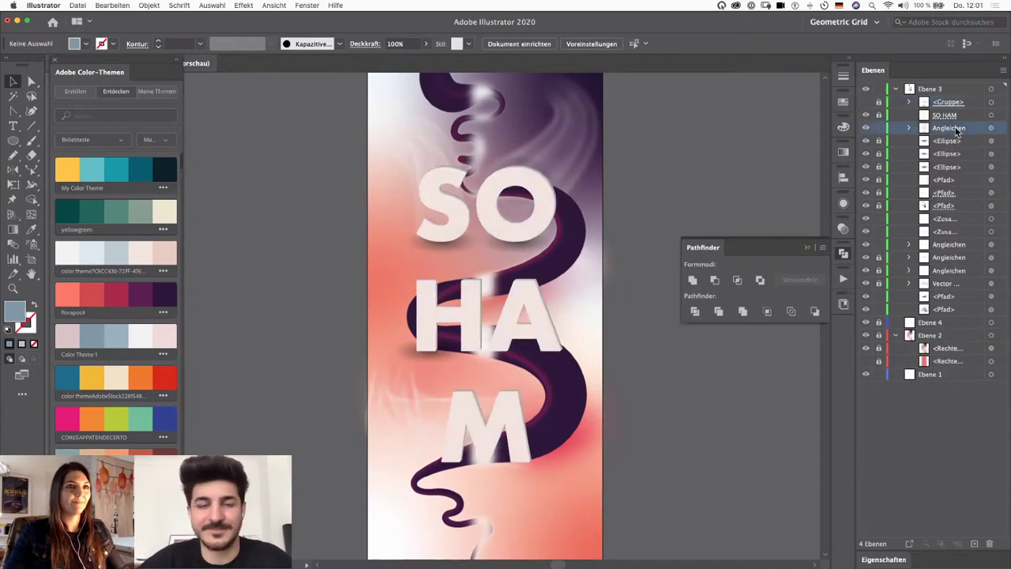
pyautogui.click(991, 128)
pyautogui.click(844, 230)
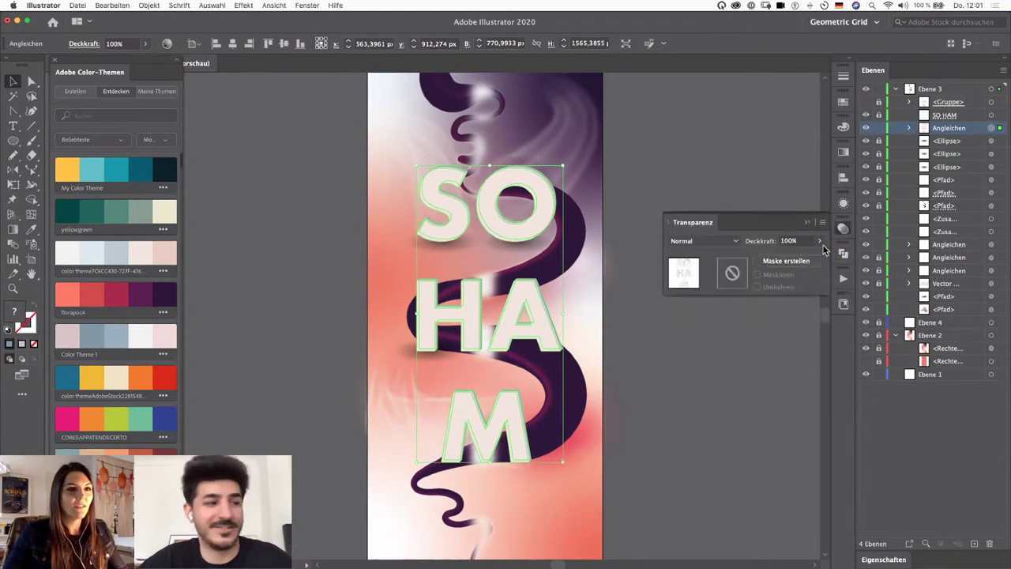
pyautogui.click(819, 242)
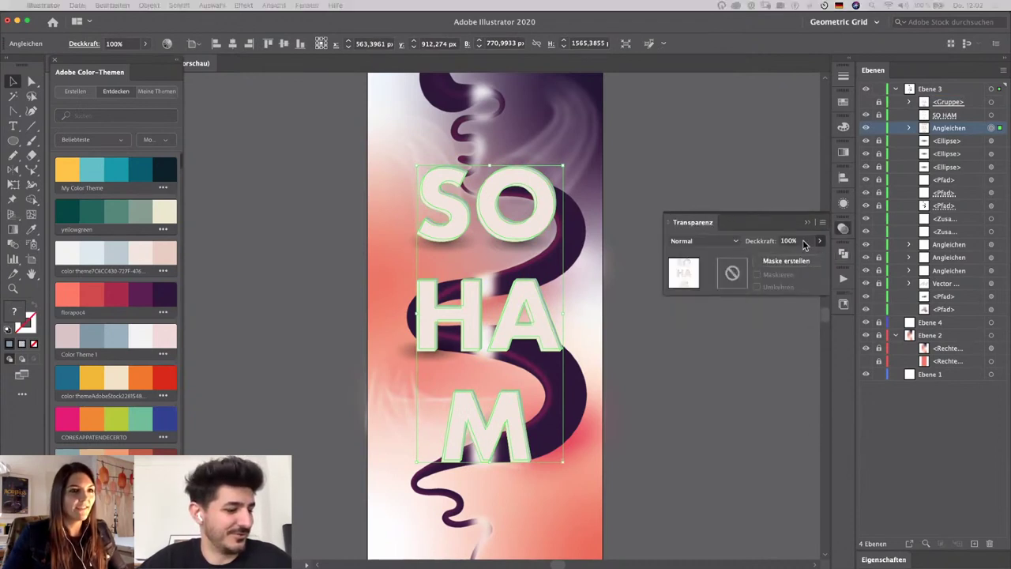
pyautogui.moveTo(800, 246); pyautogui.dragTo(781, 247)
pyautogui.press('Down')
pyautogui.press('Down')
pyautogui.press('Down')
pyautogui.press('Down')
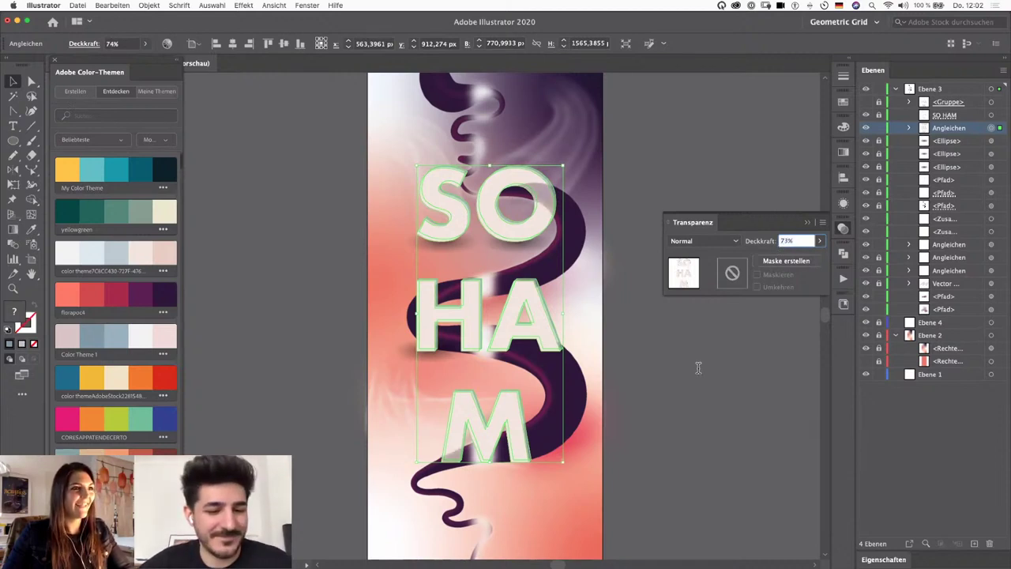
pyautogui.press('Down')
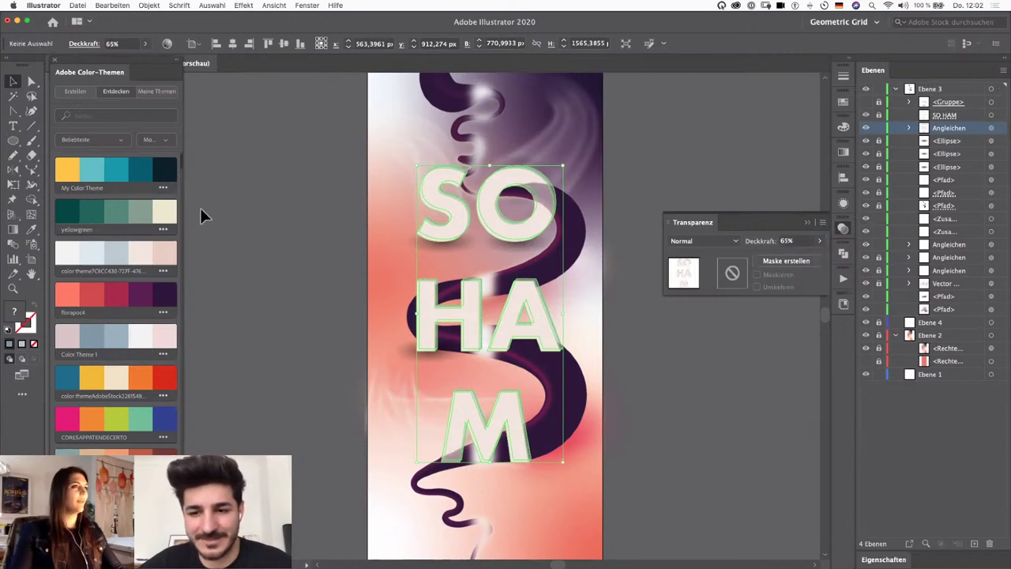
pyautogui.moveTo(200, 209); pyautogui.dragTo(672, 370)
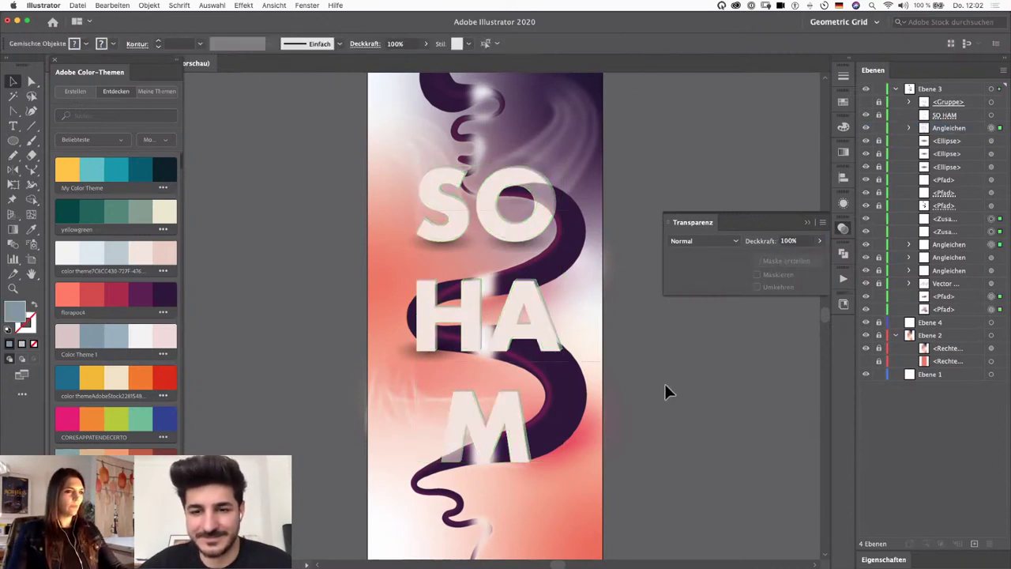
pyautogui.click(663, 384)
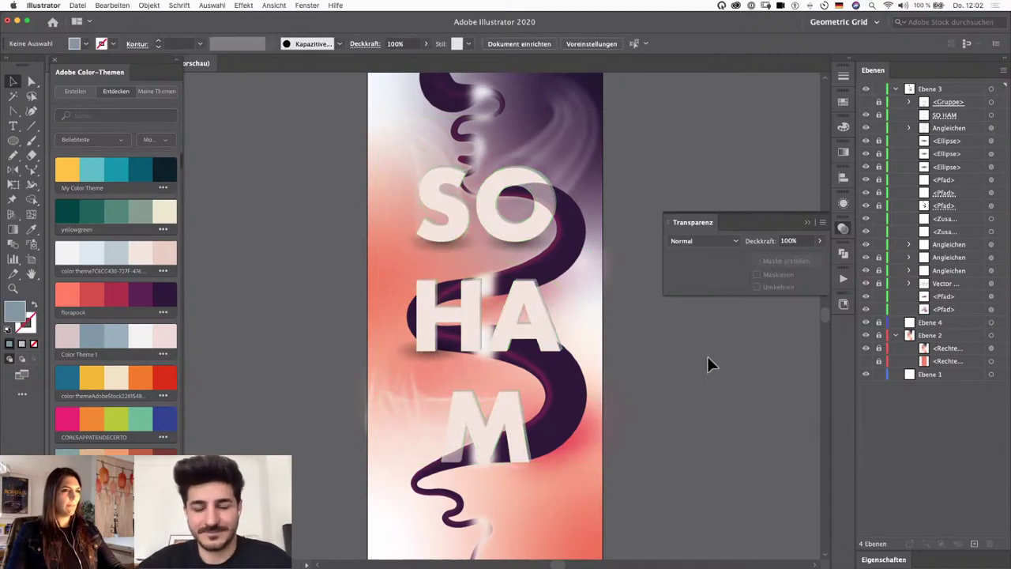
# Step: Unlock the SO HAM text, copy the black snake-overlap paths from its opacity mask, and return to the artwork
pyautogui.click(951, 116)
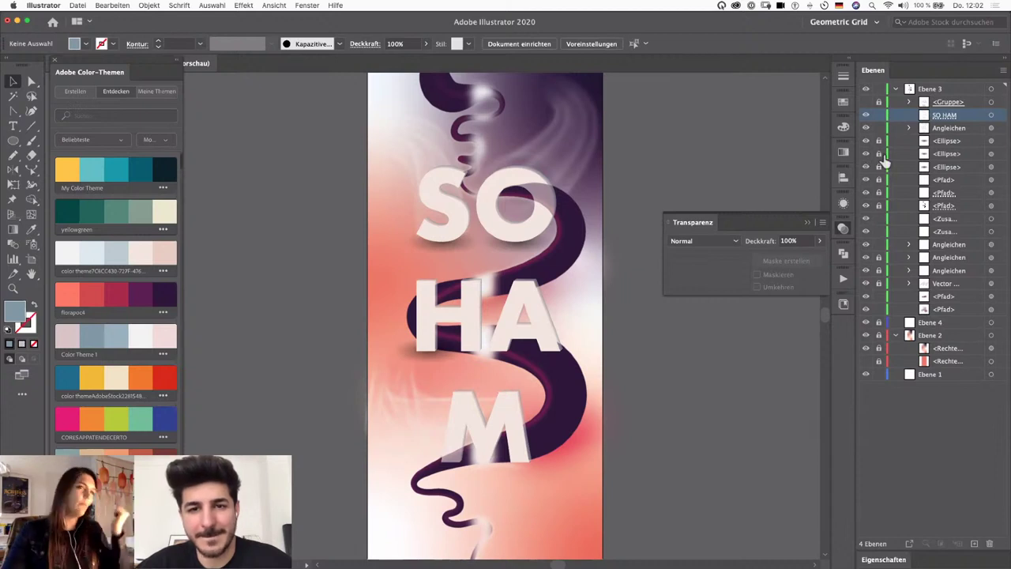
pyautogui.click(991, 115)
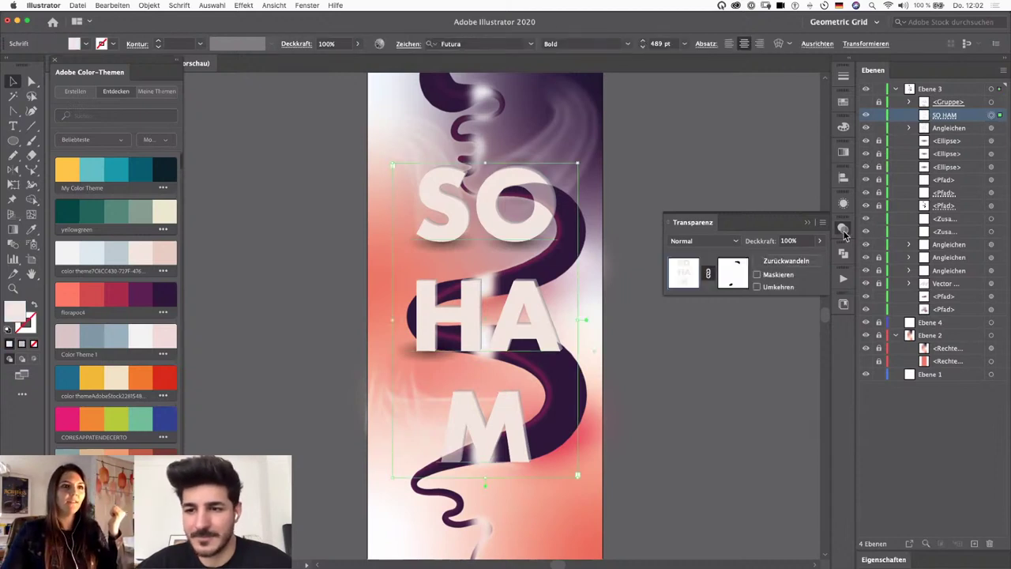
pyautogui.click(733, 278)
pyautogui.press('super+a')
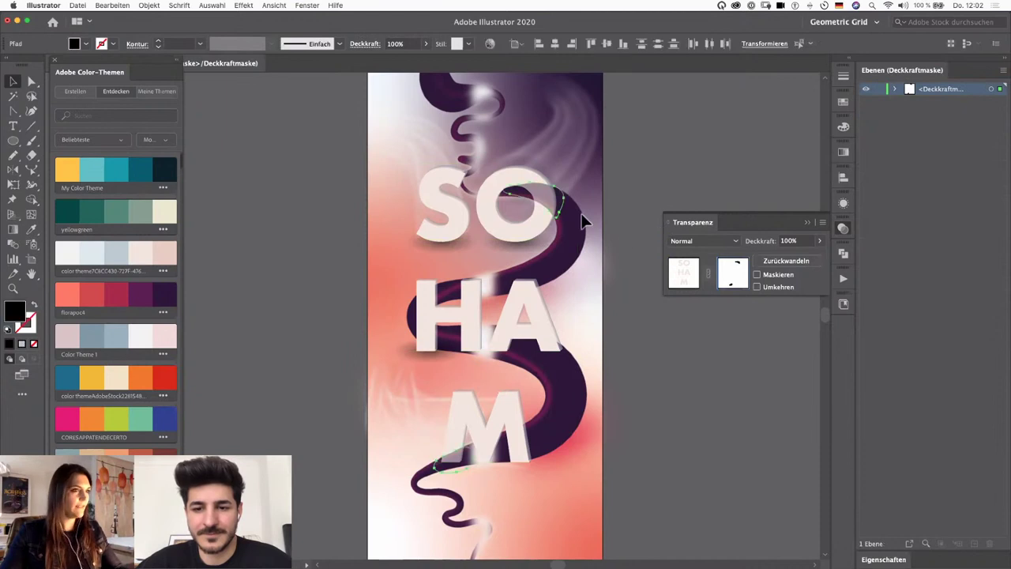
pyautogui.click(683, 266)
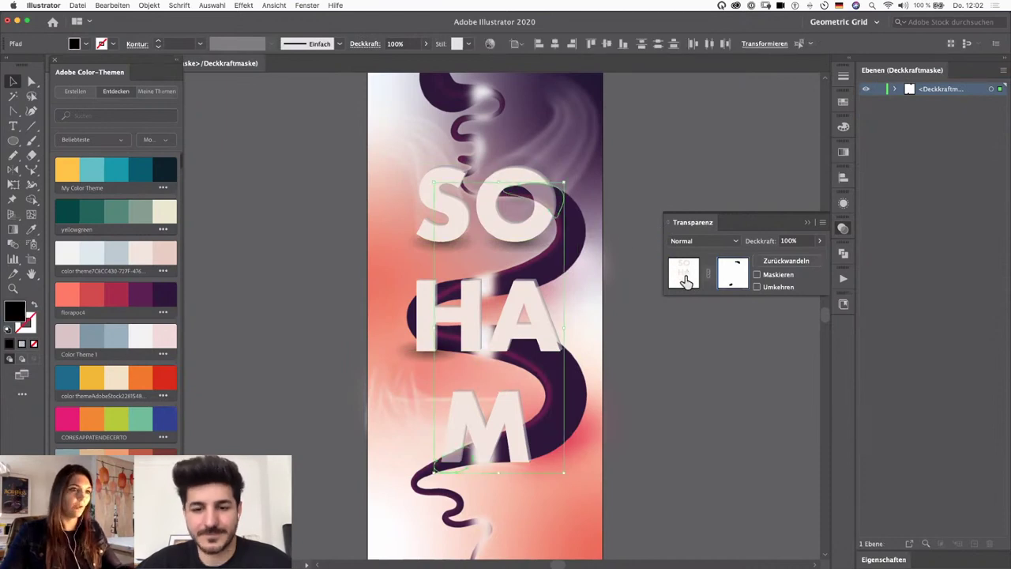
# Step: Create an opacity mask for the lettering blend beneath the SO HAM text with clipping turned off
pyautogui.click(948, 130)
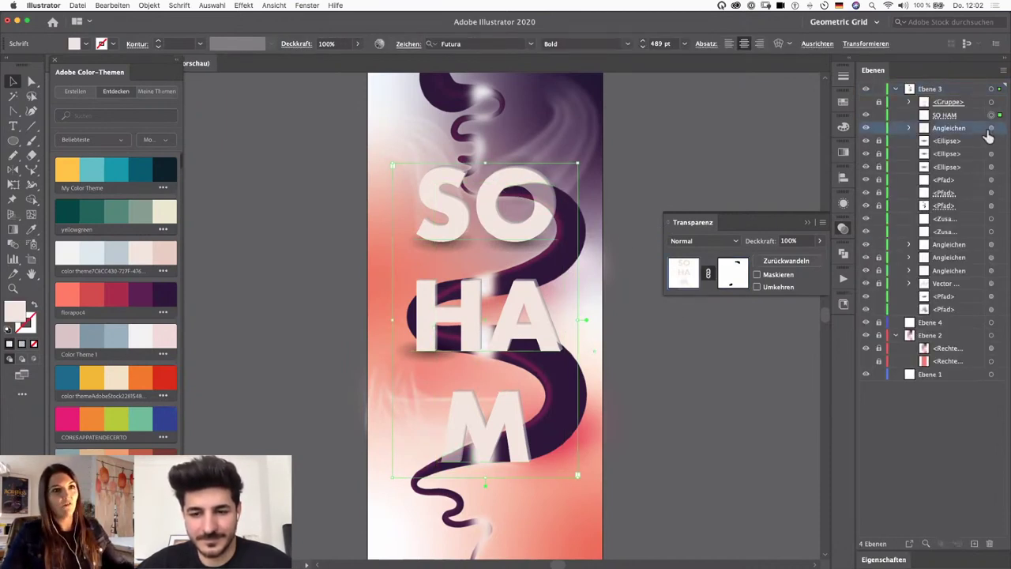
pyautogui.click(991, 128)
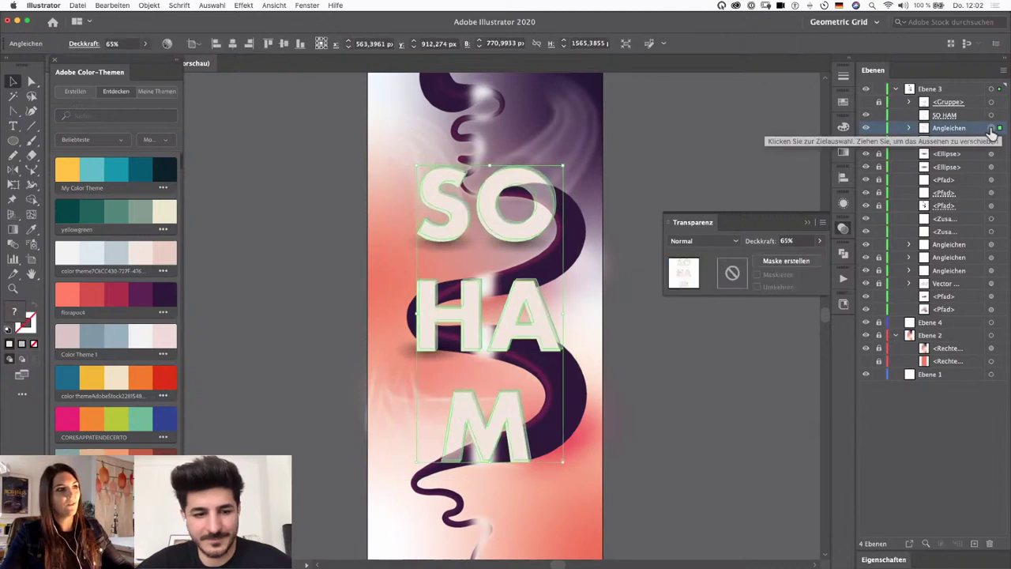
pyautogui.click(786, 261)
pyautogui.click(757, 275)
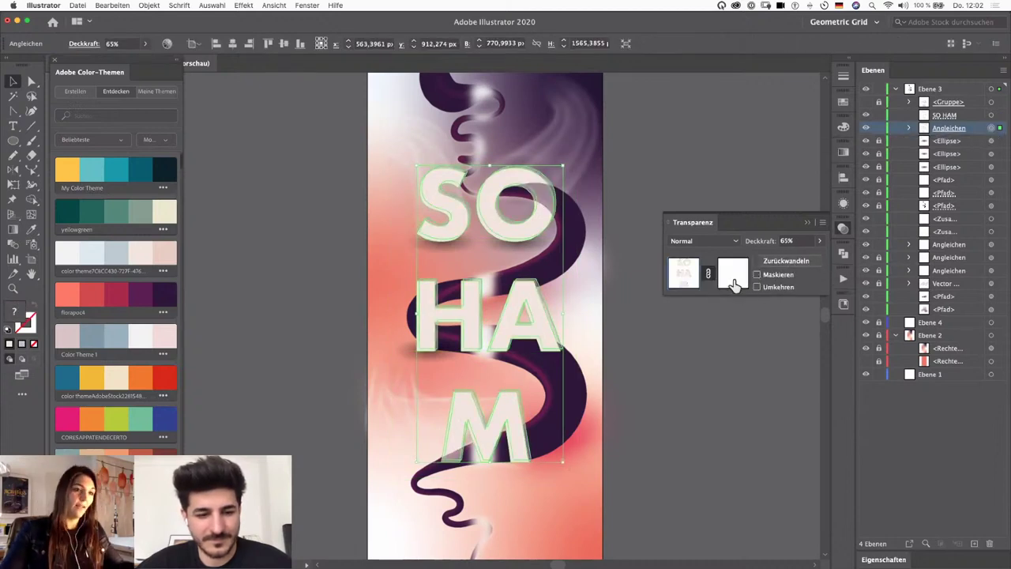
# Step: Paste the copied snake-overlap paths into the lettering blend's opacity mask and return to editing the artwork
pyautogui.click(736, 289)
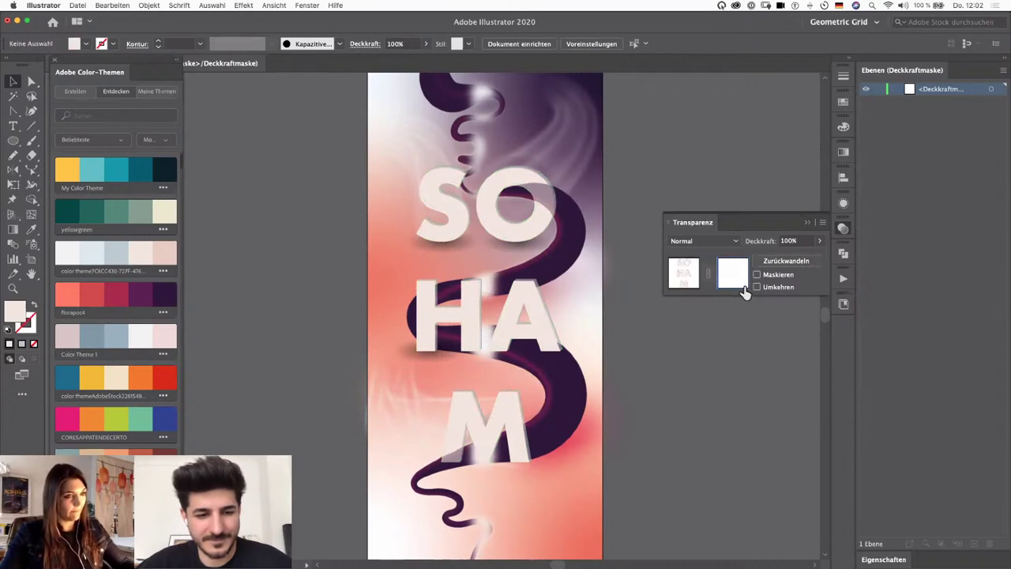
pyautogui.press('super+v')
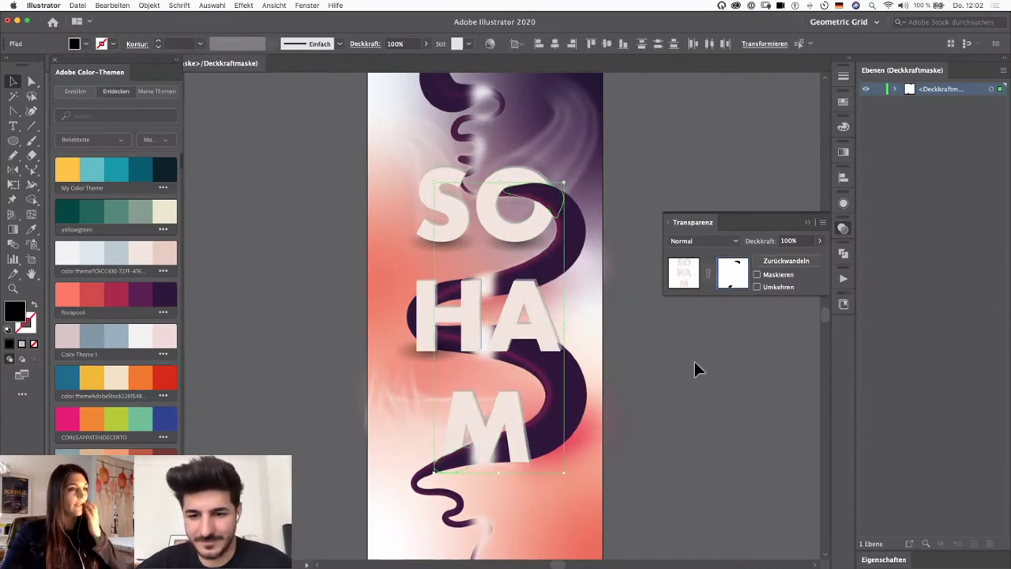
pyautogui.click(694, 357)
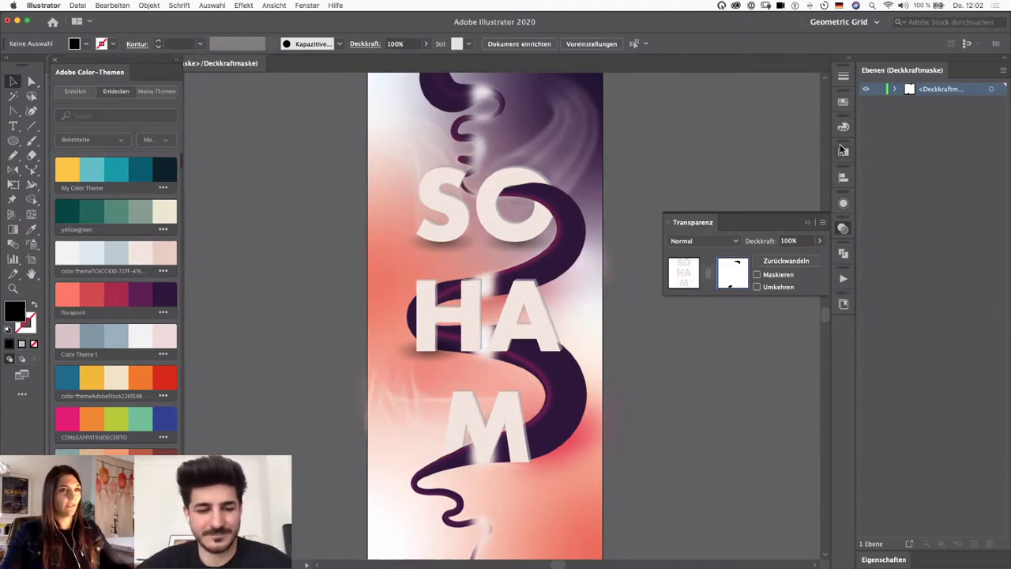
pyautogui.click(685, 283)
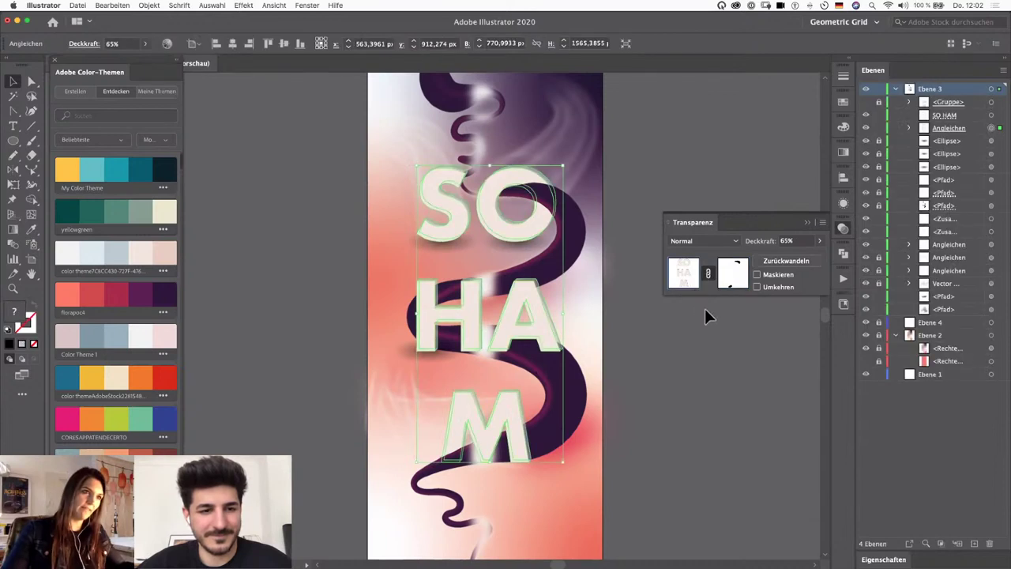
# Step: Export the poster artboard with bleed as a 1x PNG to the Desktop using Export for Screens
pyautogui.press('super+minus')
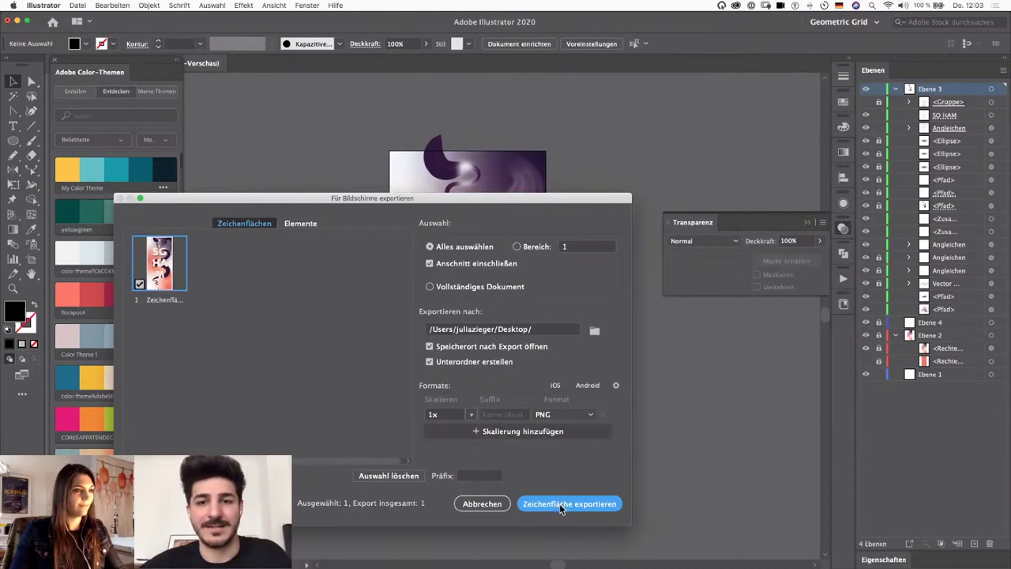
pyautogui.click(559, 503)
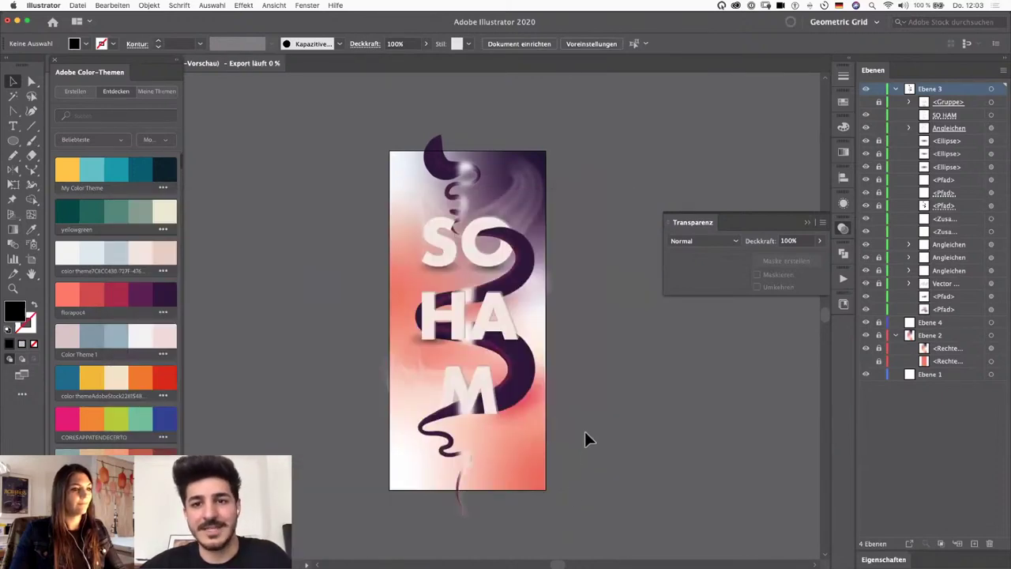